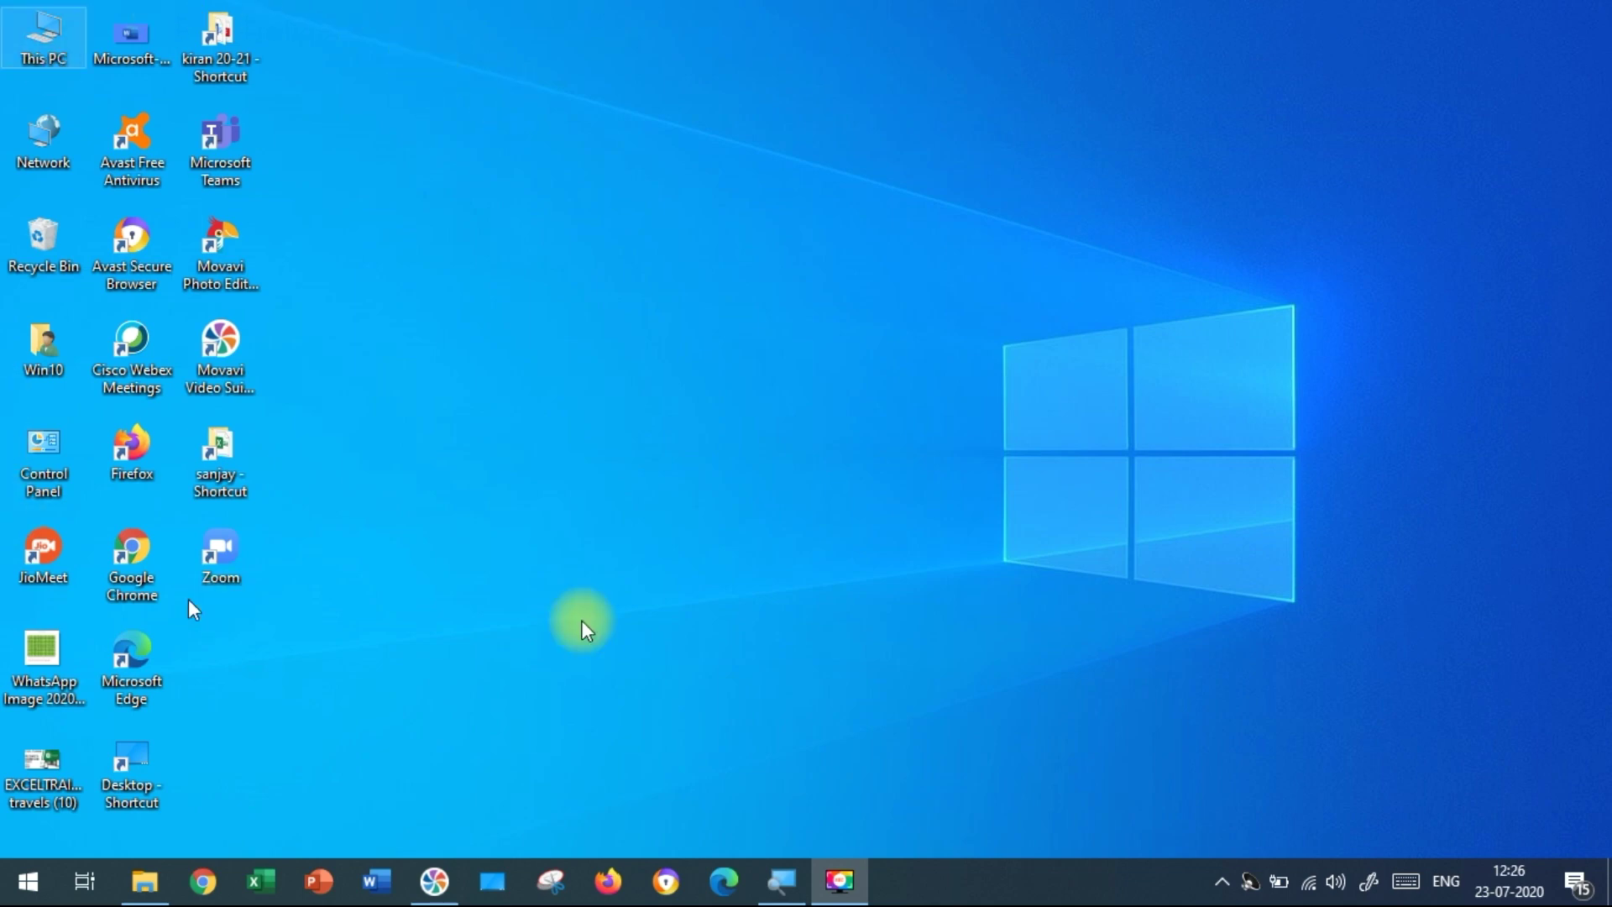
Step: Create a new Word document named My Word File on the desktop and move its icon up to the first icon row
right_click(445, 123)
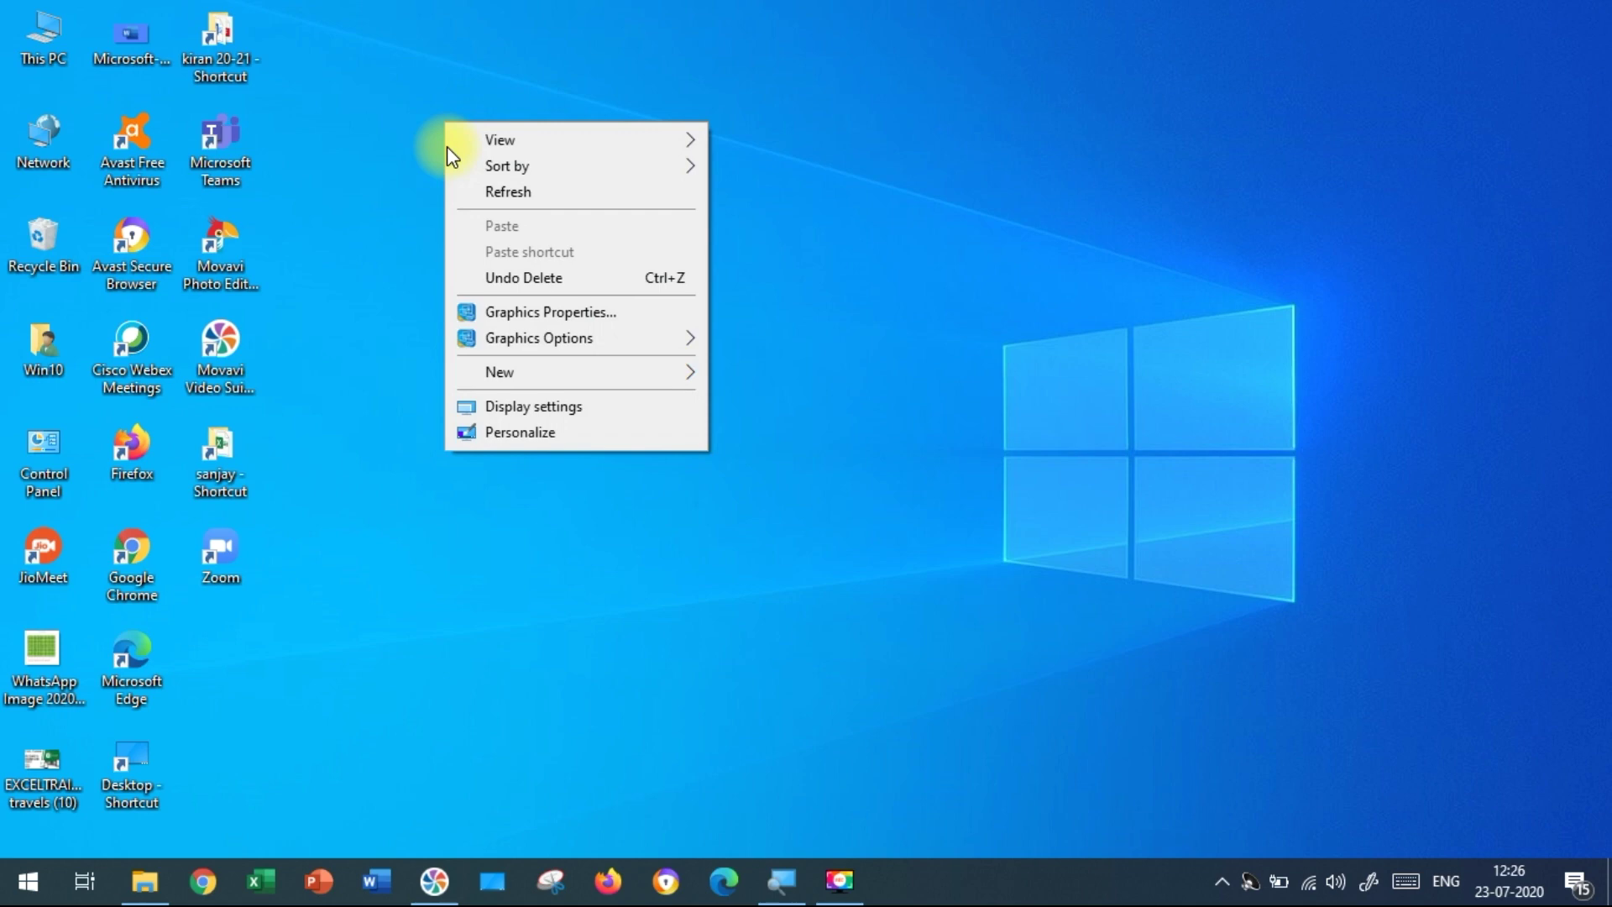
mouse_move(613, 372)
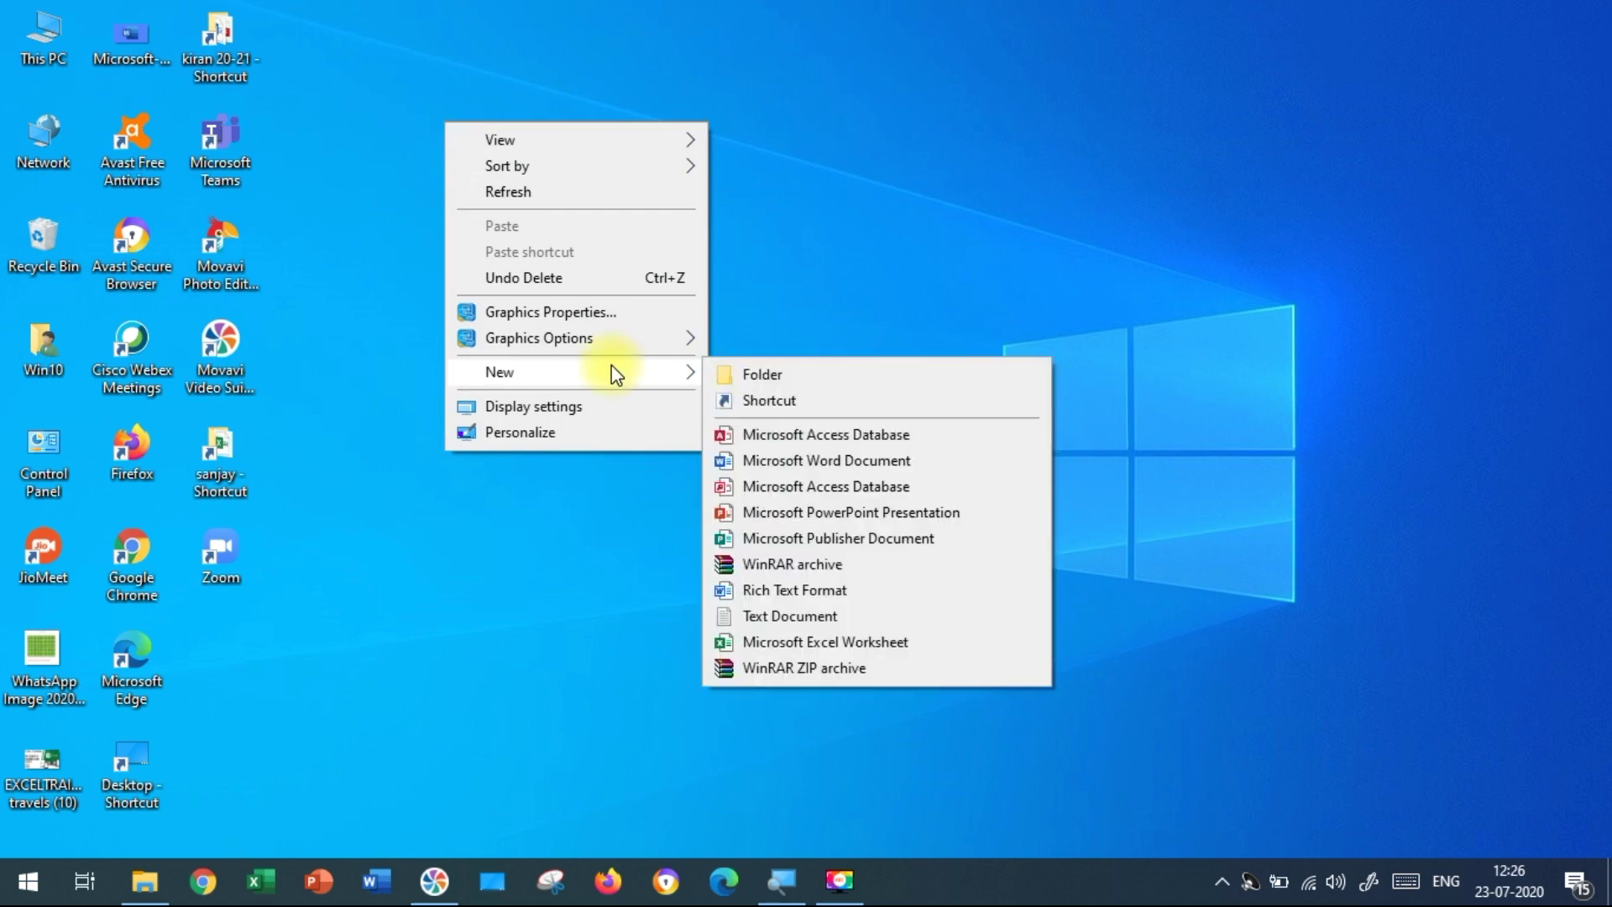
left_click(788, 461)
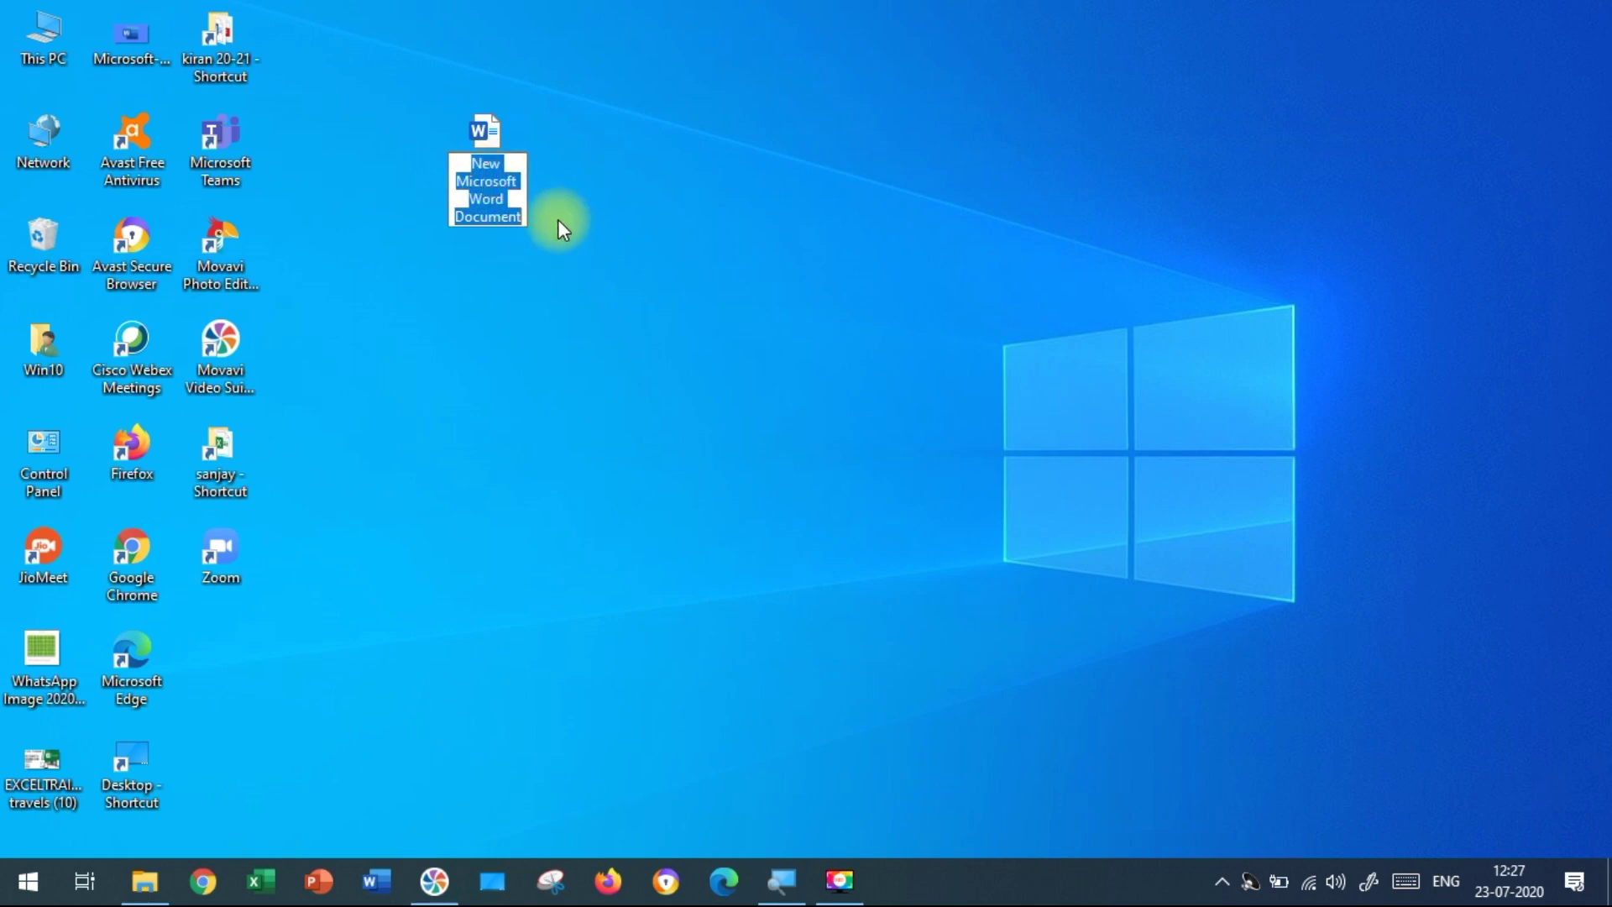
type("My ")
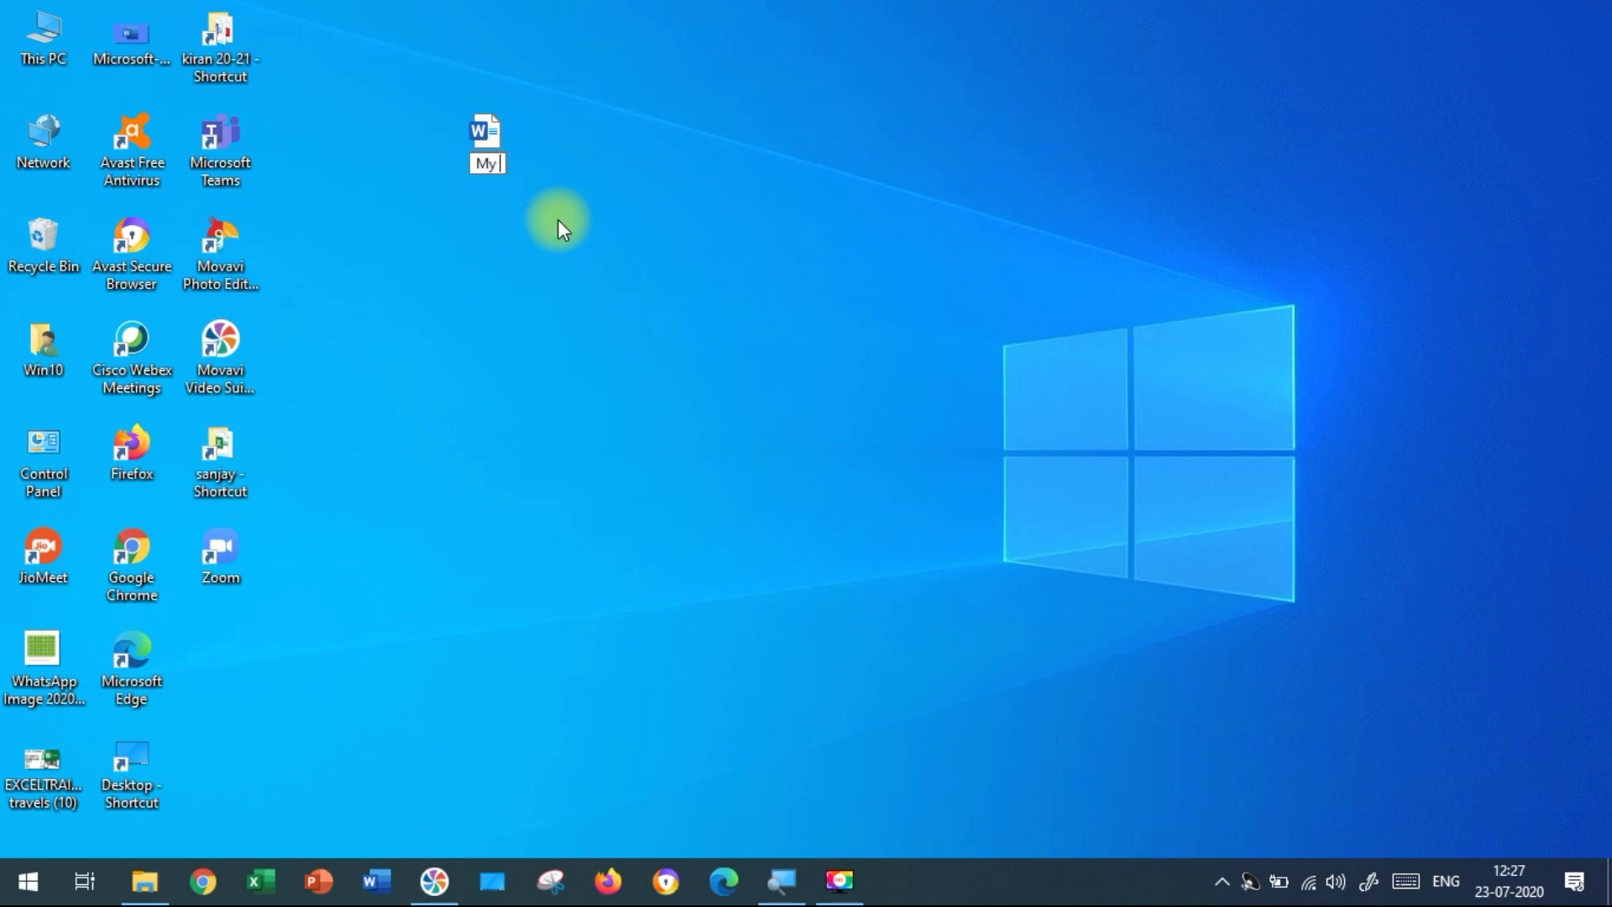
type("Word File")
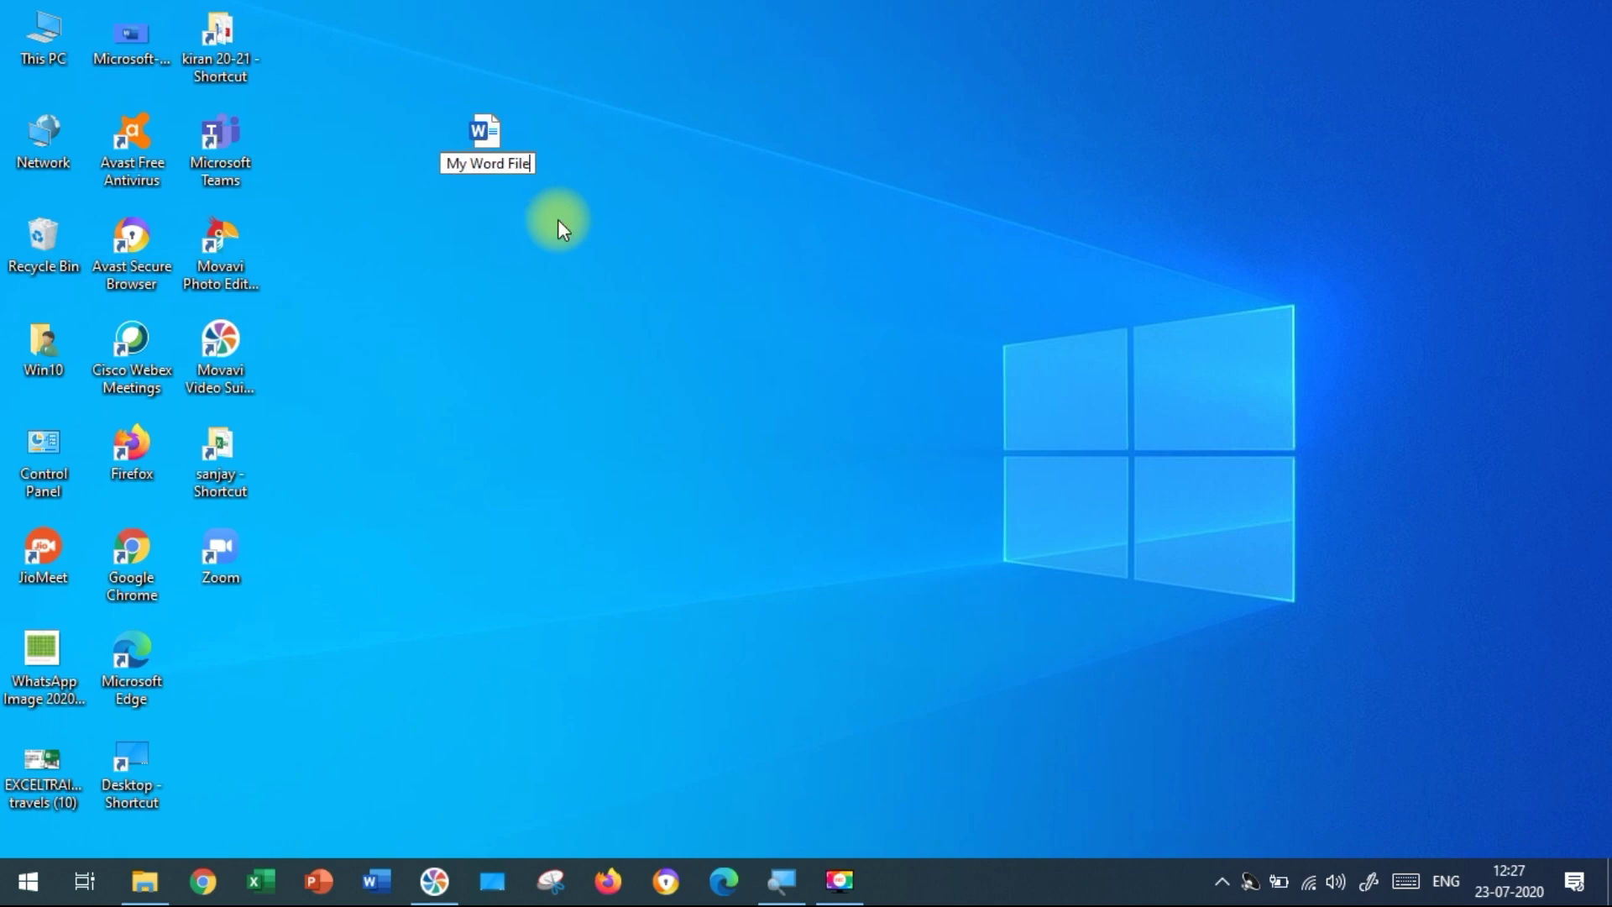
key("Return")
left_click_drag(495, 142, 466, 82)
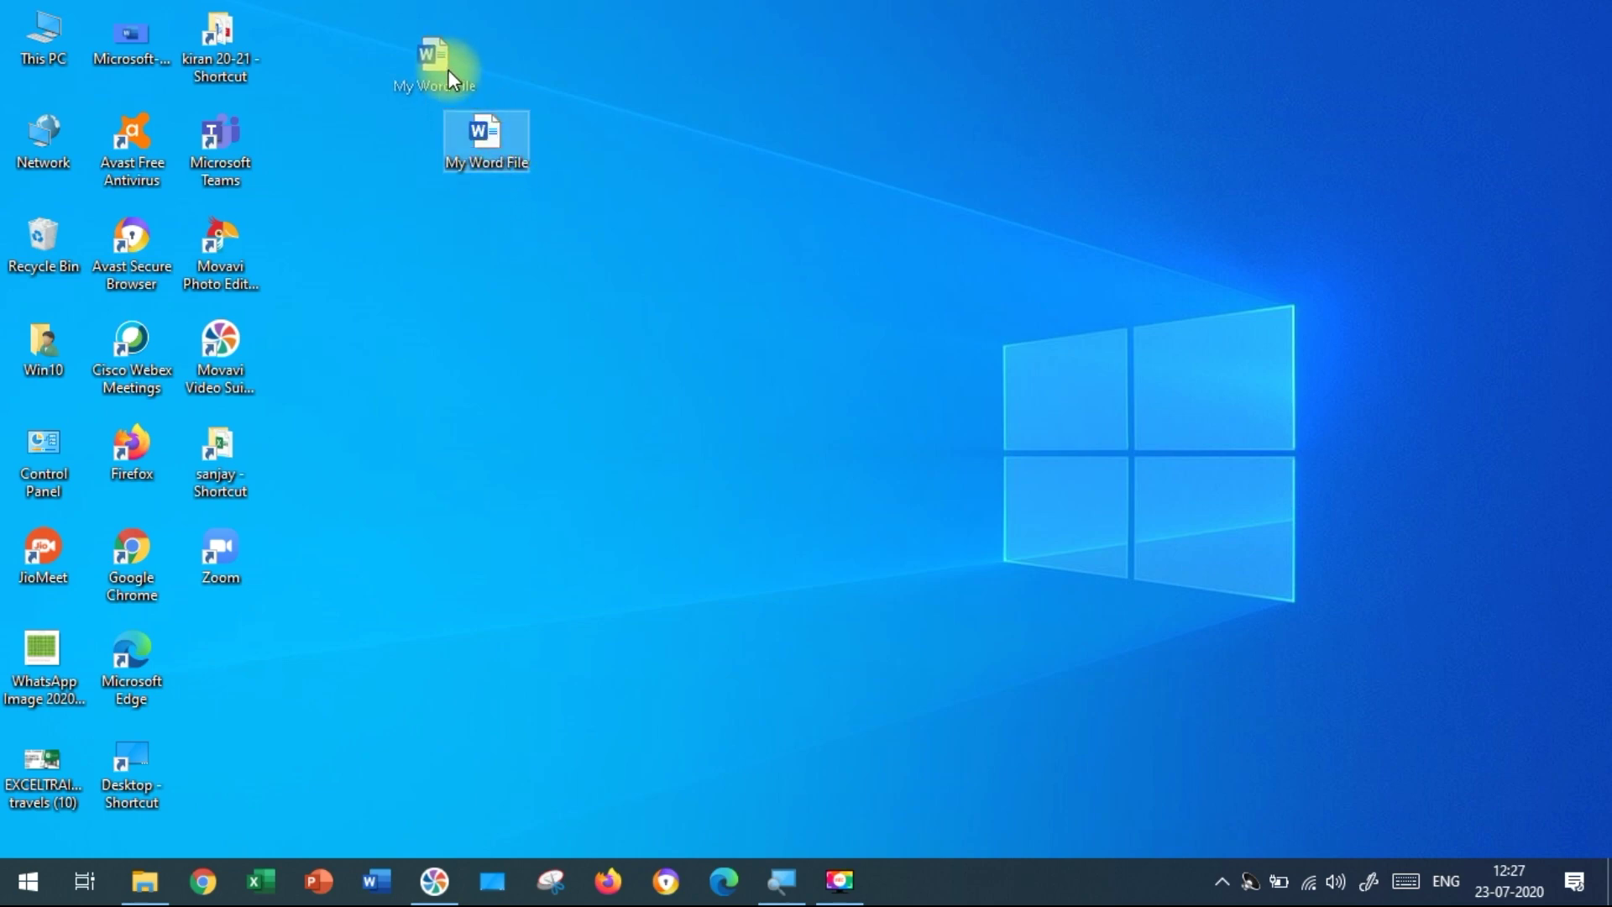
left_click_drag(423, 60, 420, 67)
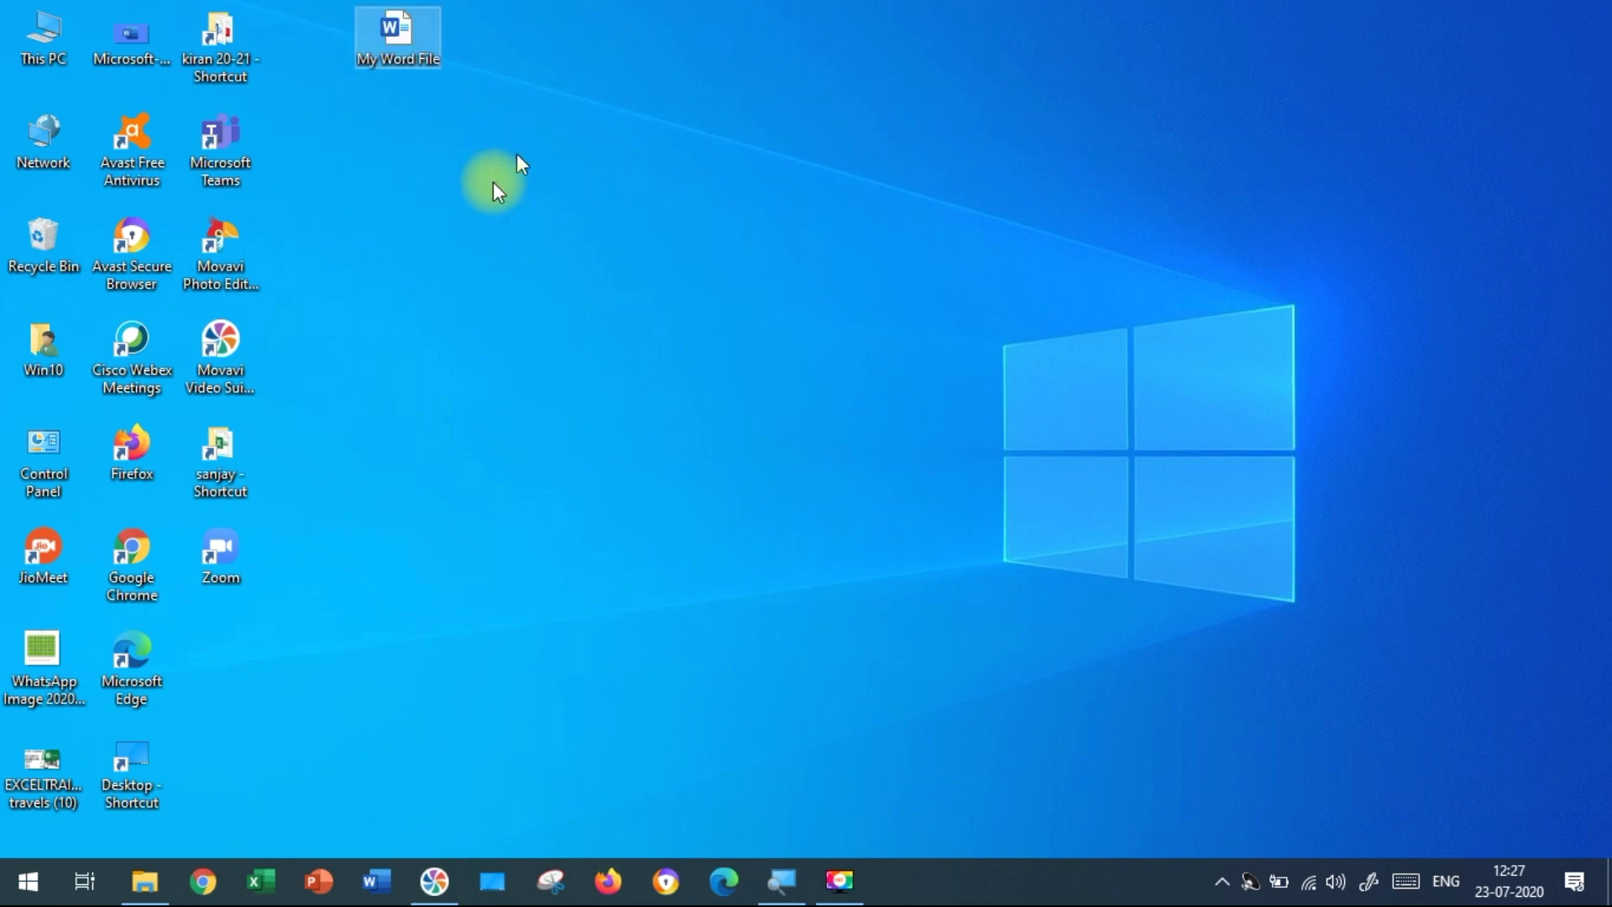
Step: Find Word in the alphabetical list of installed programs without launching it
left_click(14, 899)
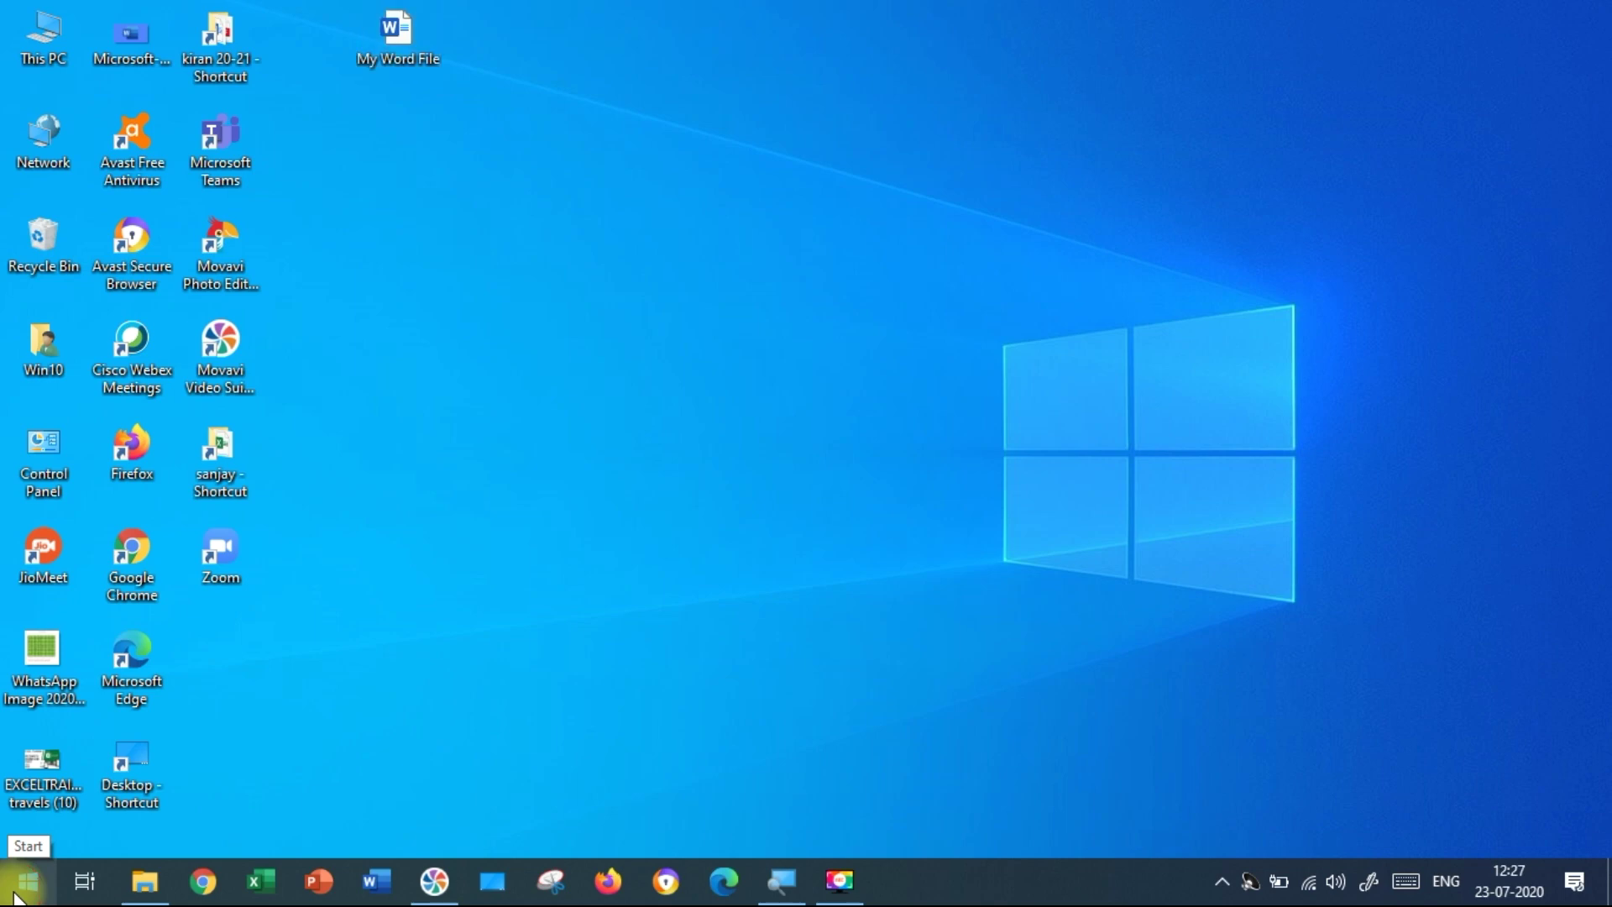
left_click(14, 898)
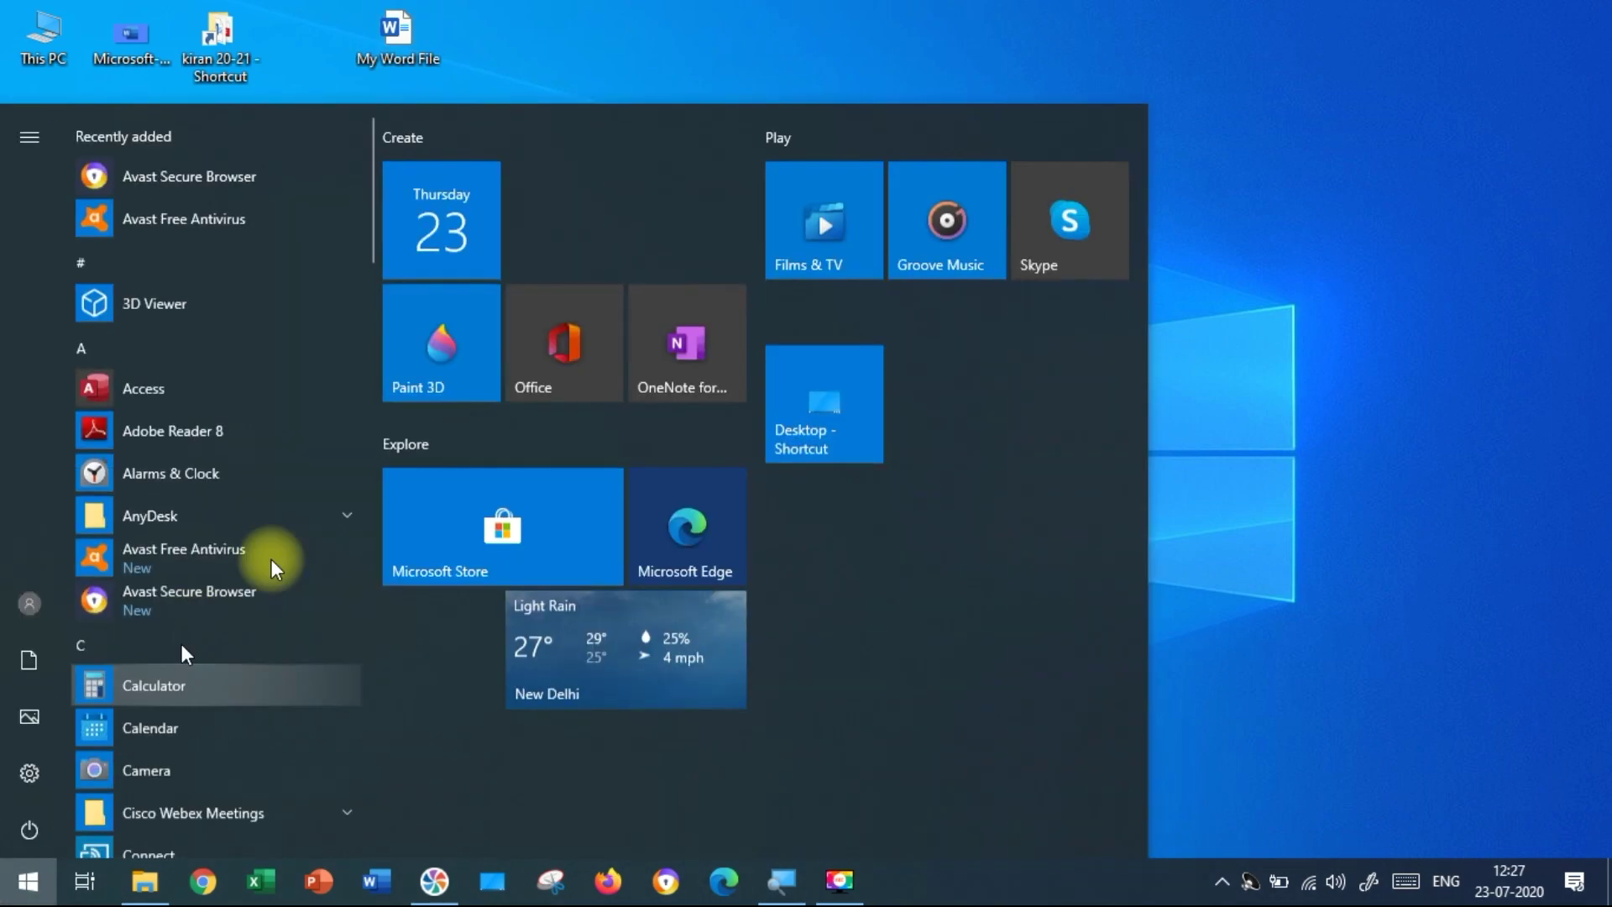
left_click_drag(375, 144, 360, 203)
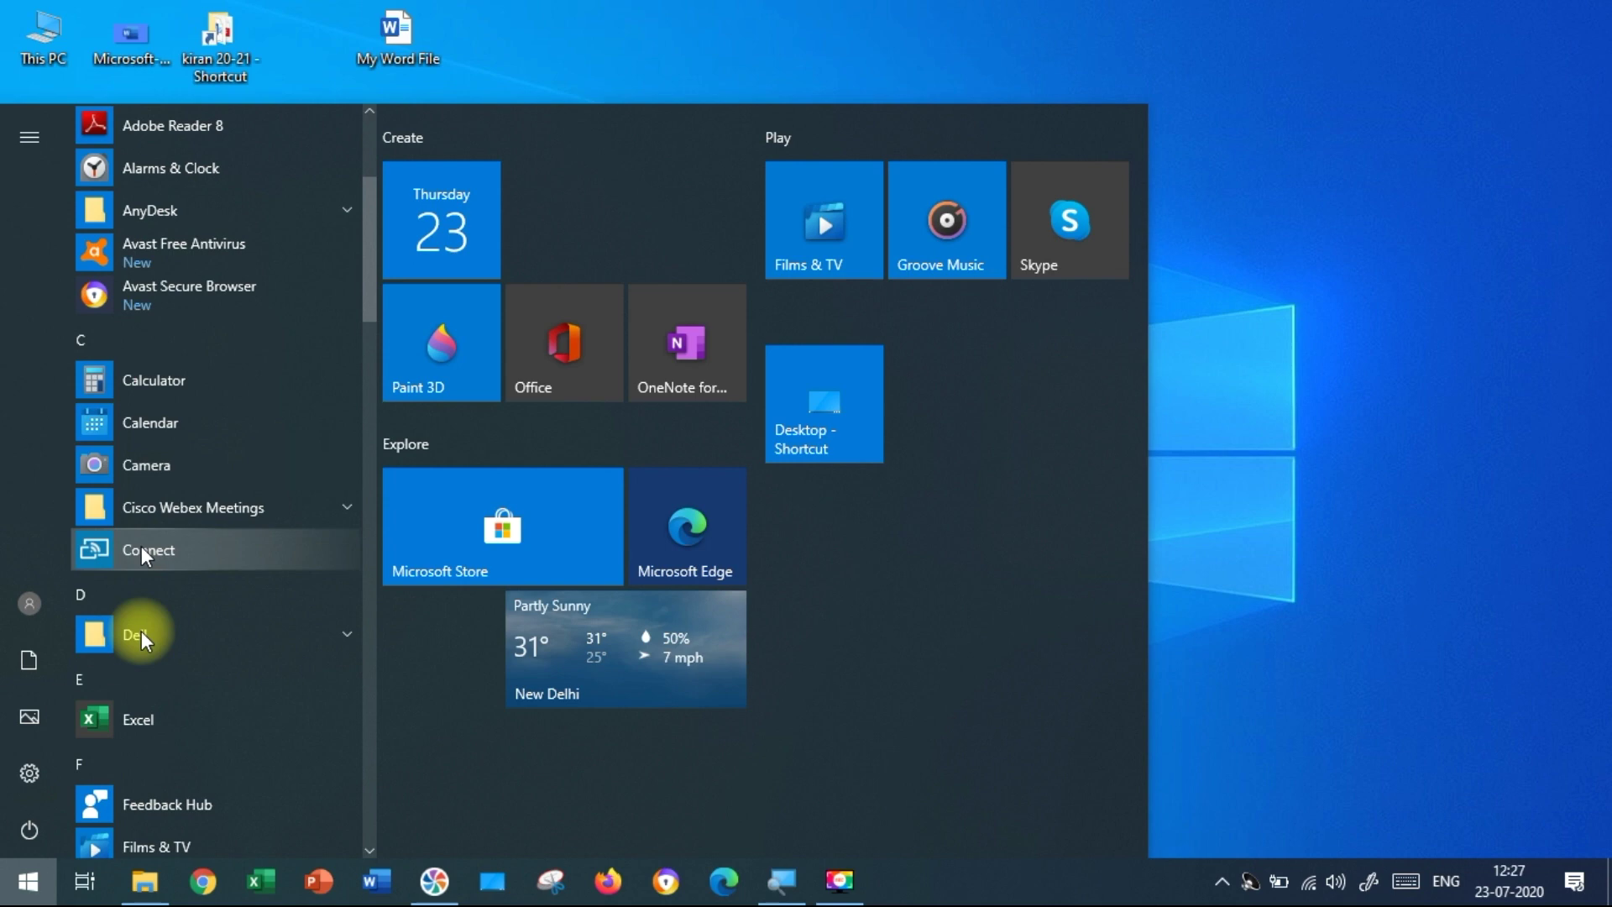
left_click_drag(366, 270, 359, 744)
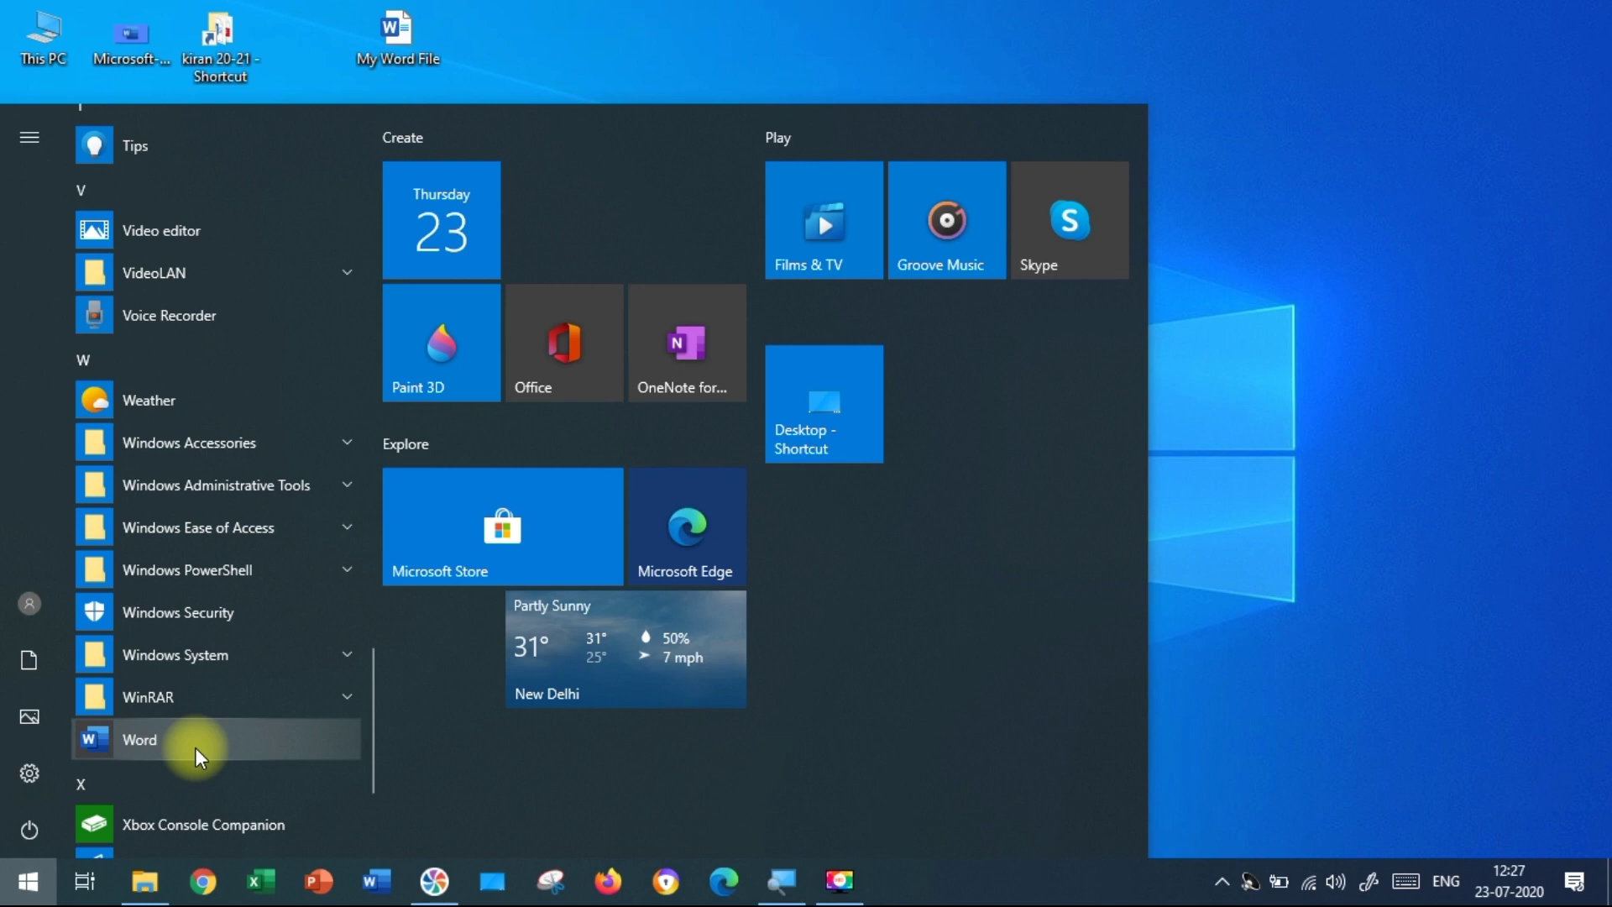
left_click(1274, 322)
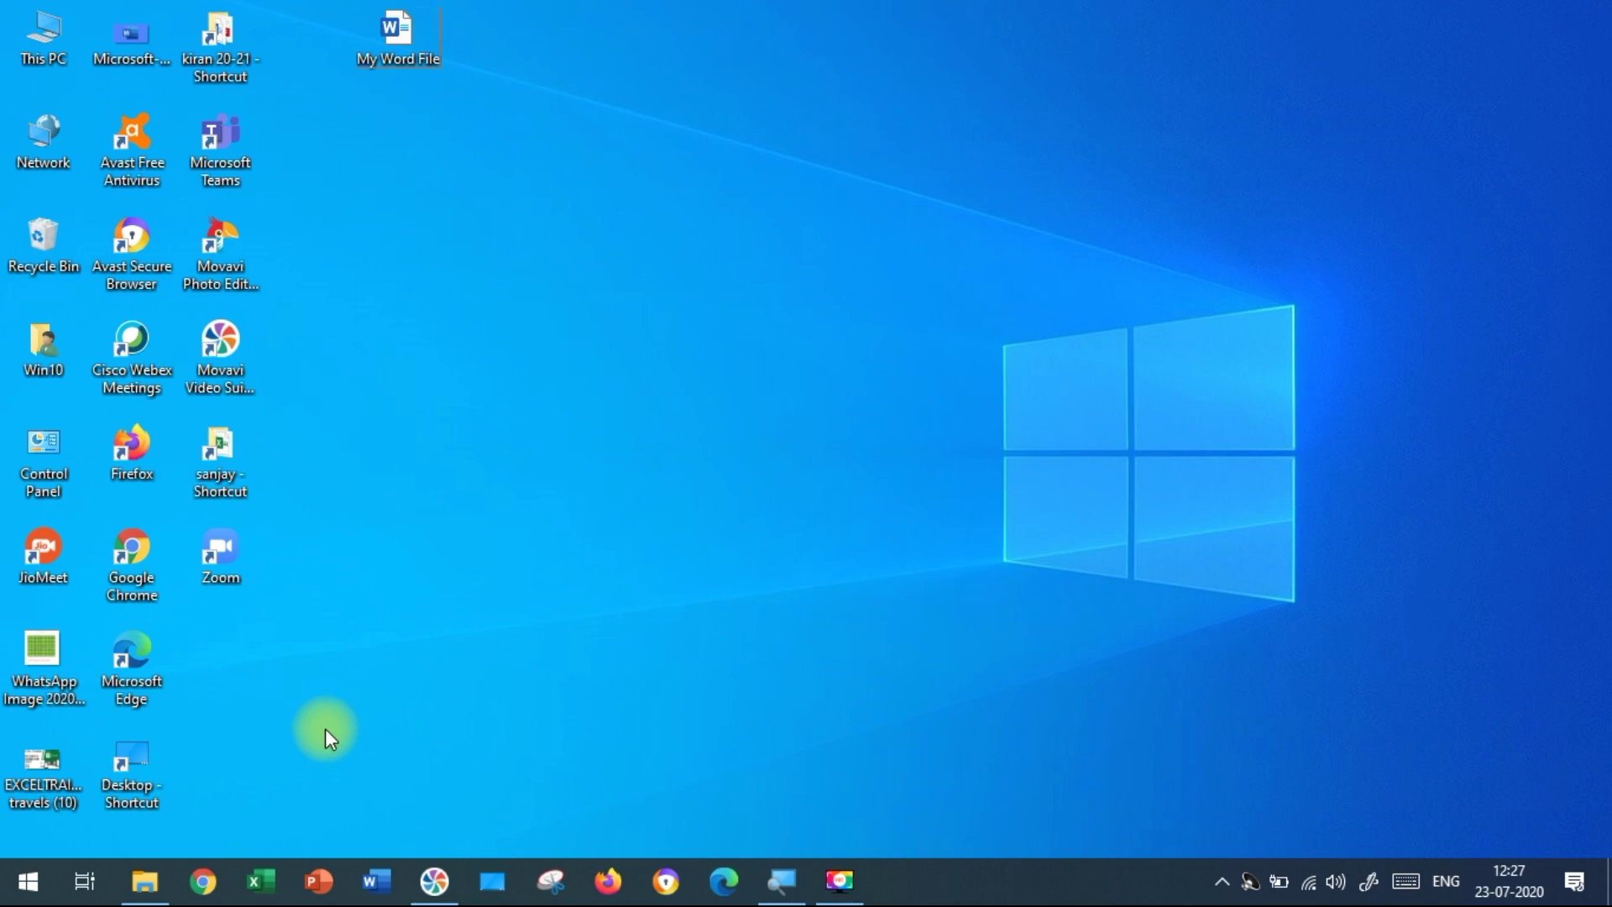
Step: Launch Word with the Run command winword and create a blank document
key("super+r")
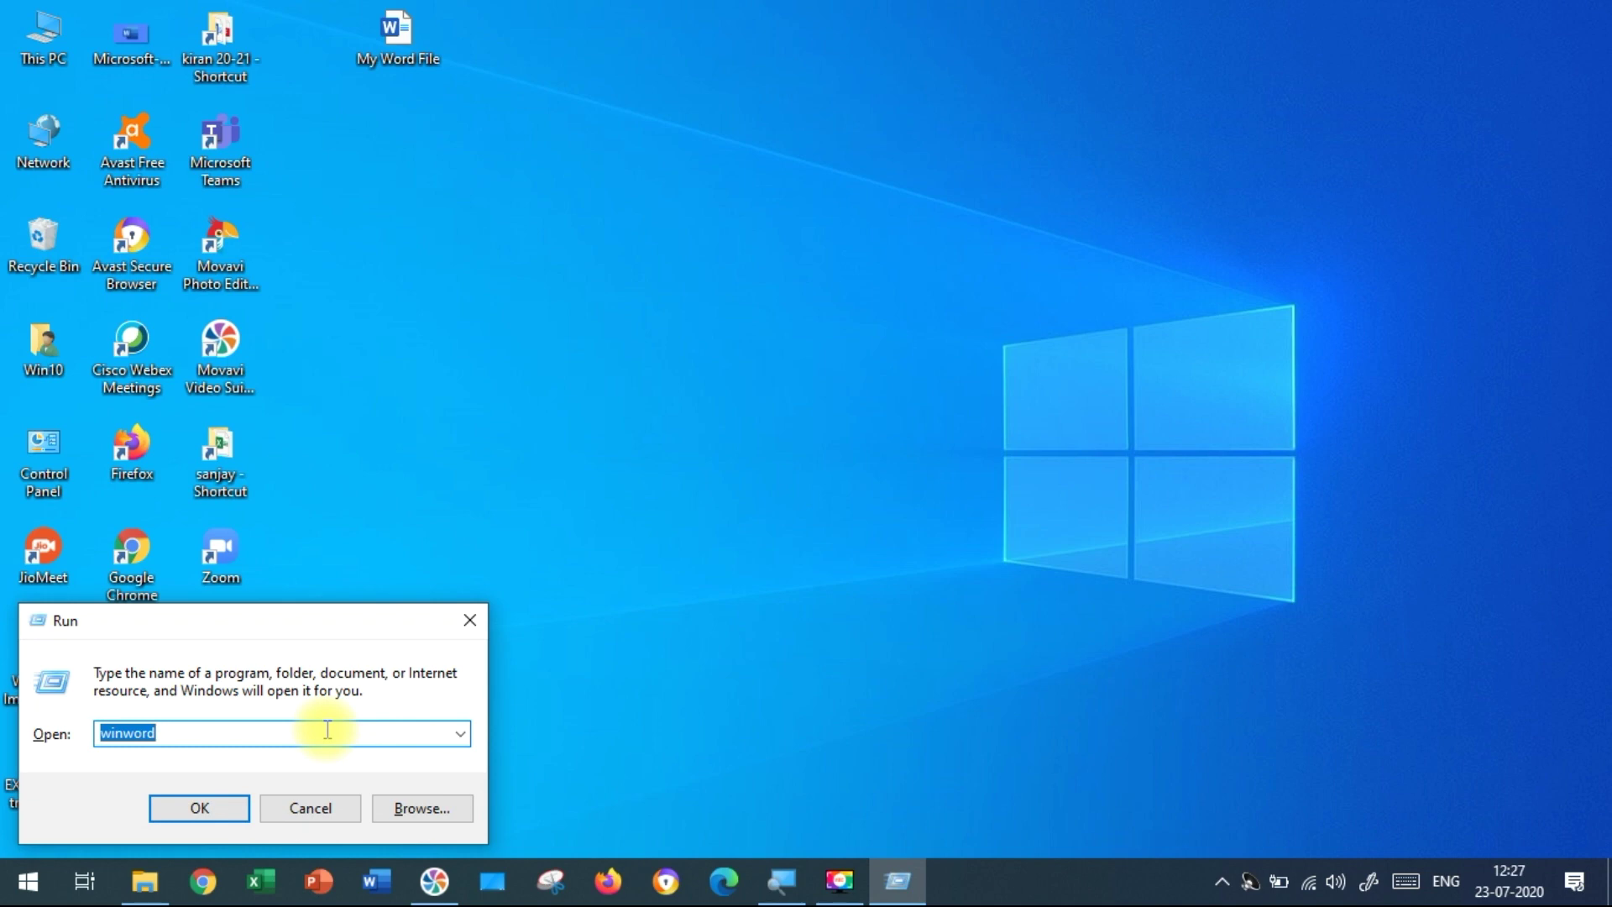
key("BackSpace")
type("winword")
key("Return")
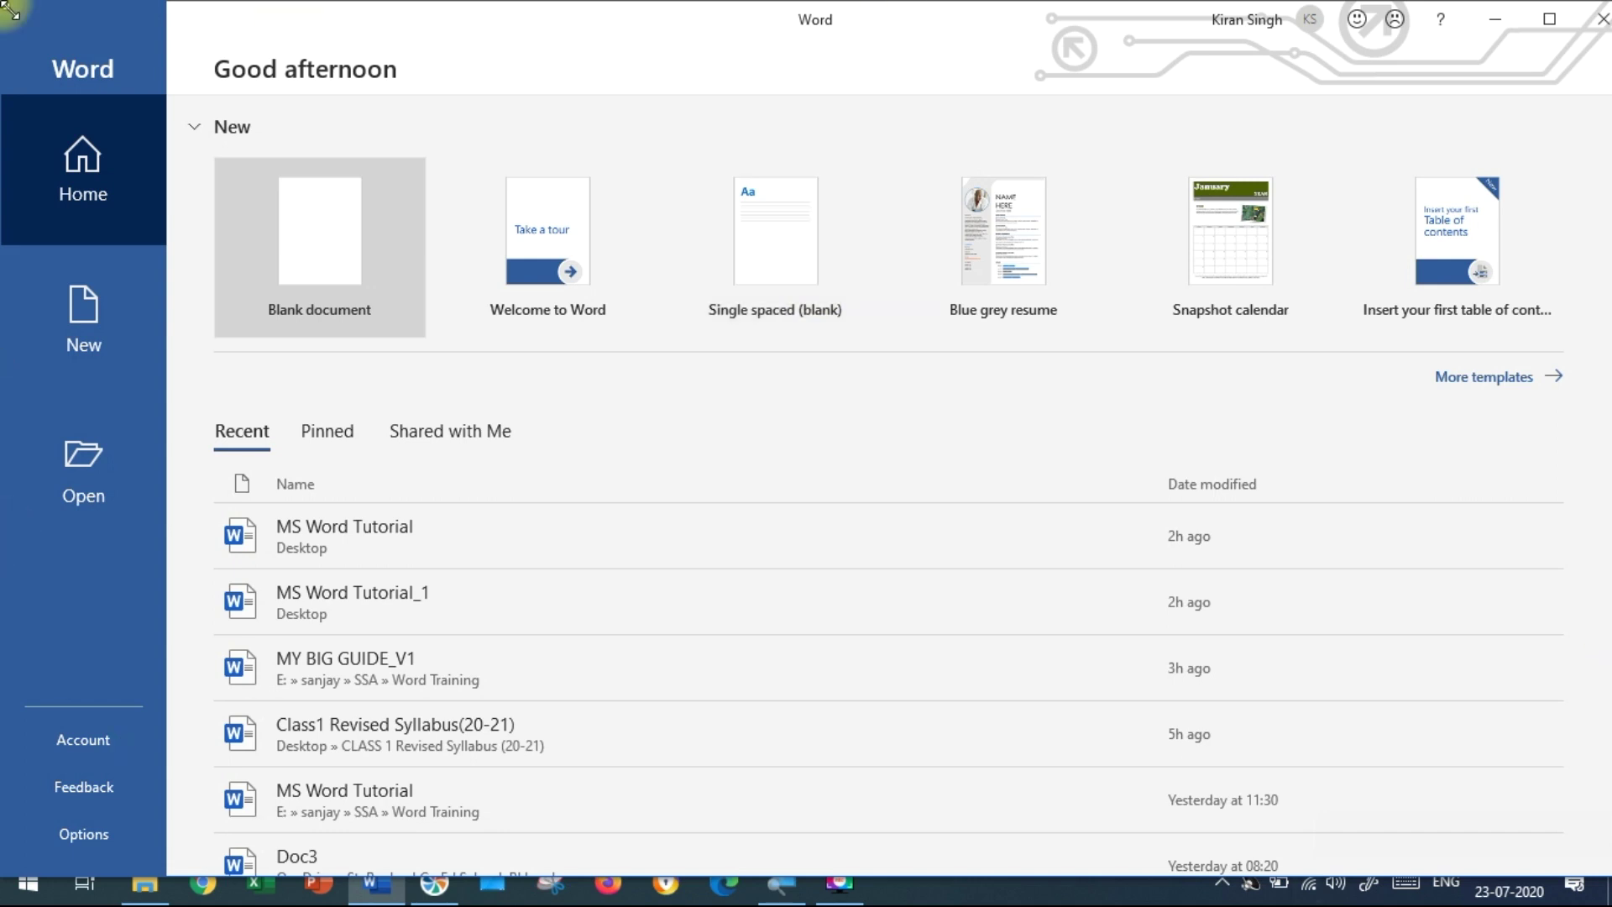
left_click(92, 321)
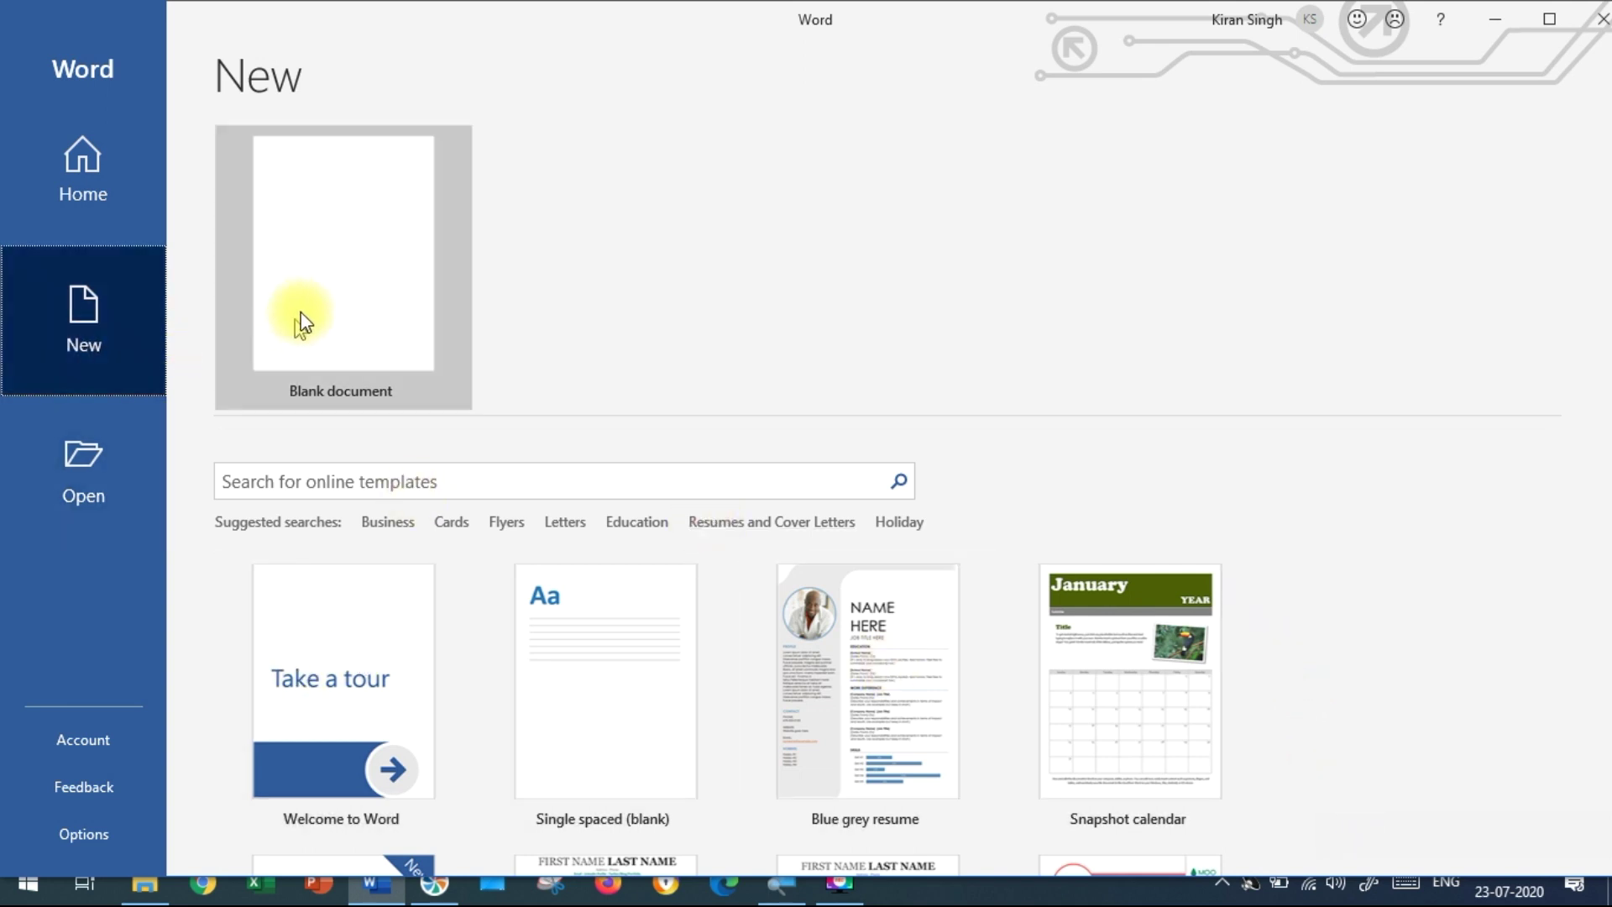
left_click(340, 278)
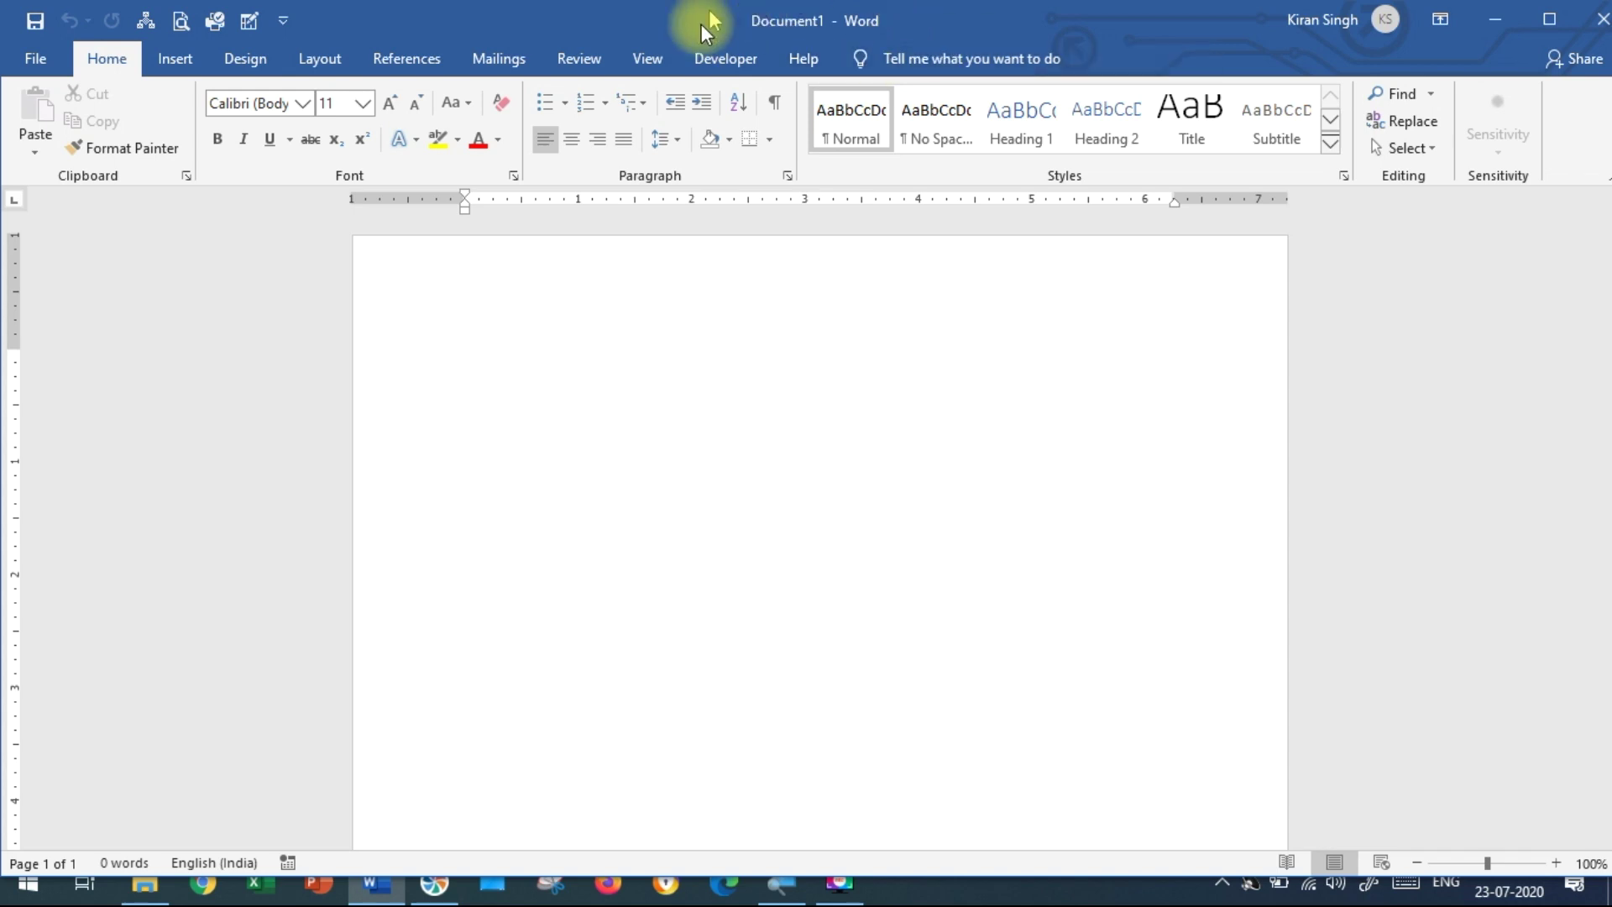
Step: Save the blank document to the Desktop as a Word document named My File2
left_click(37, 61)
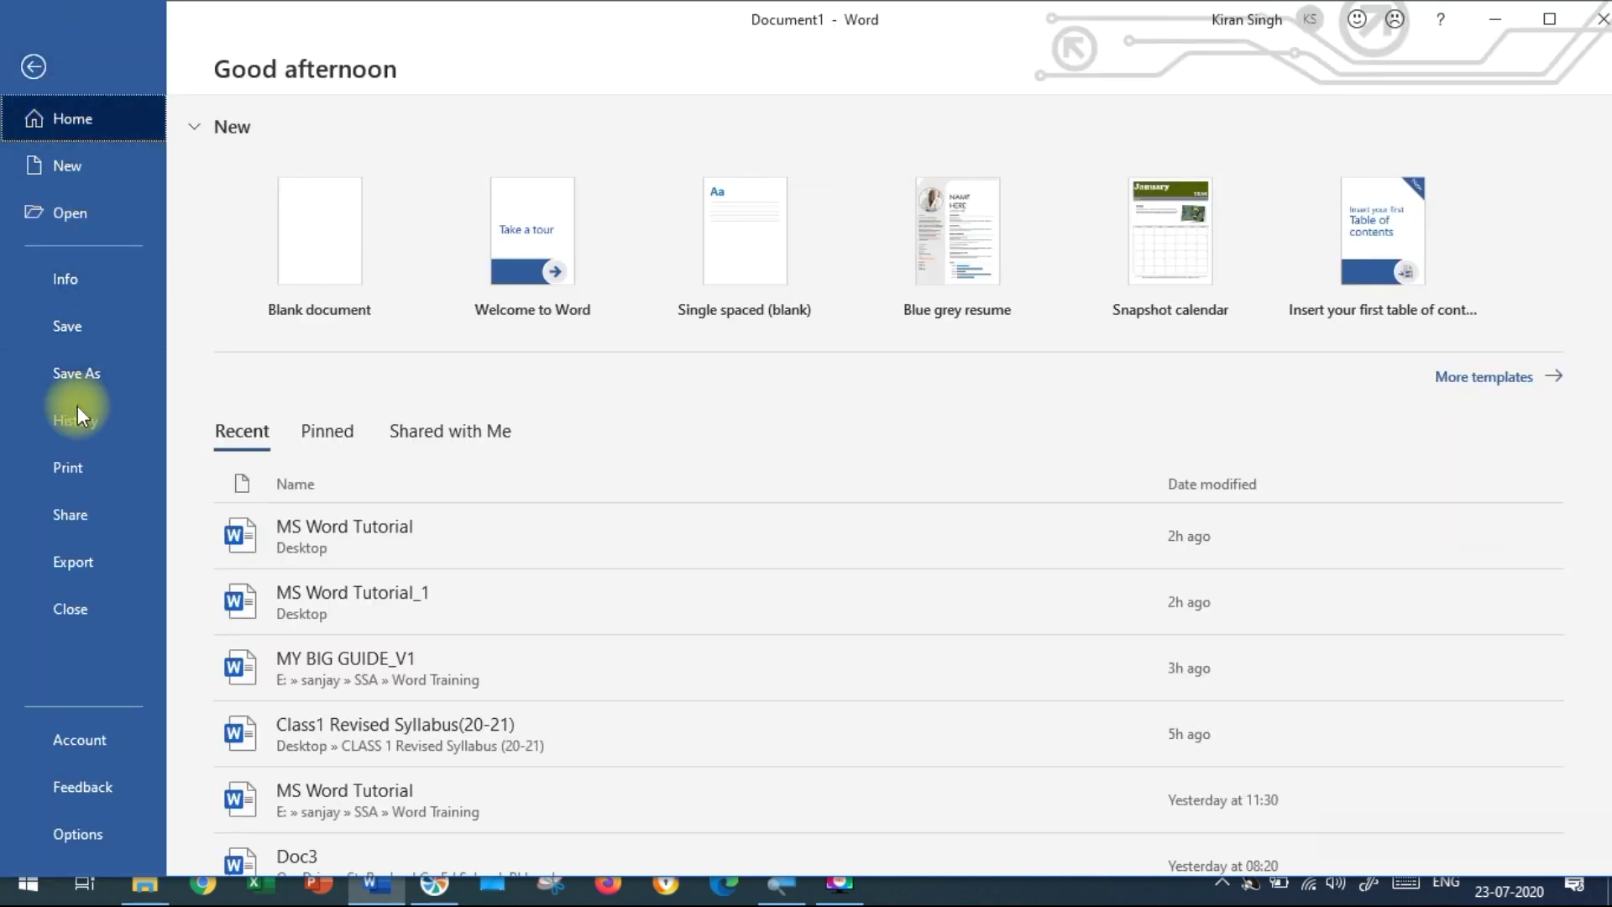
left_click(87, 376)
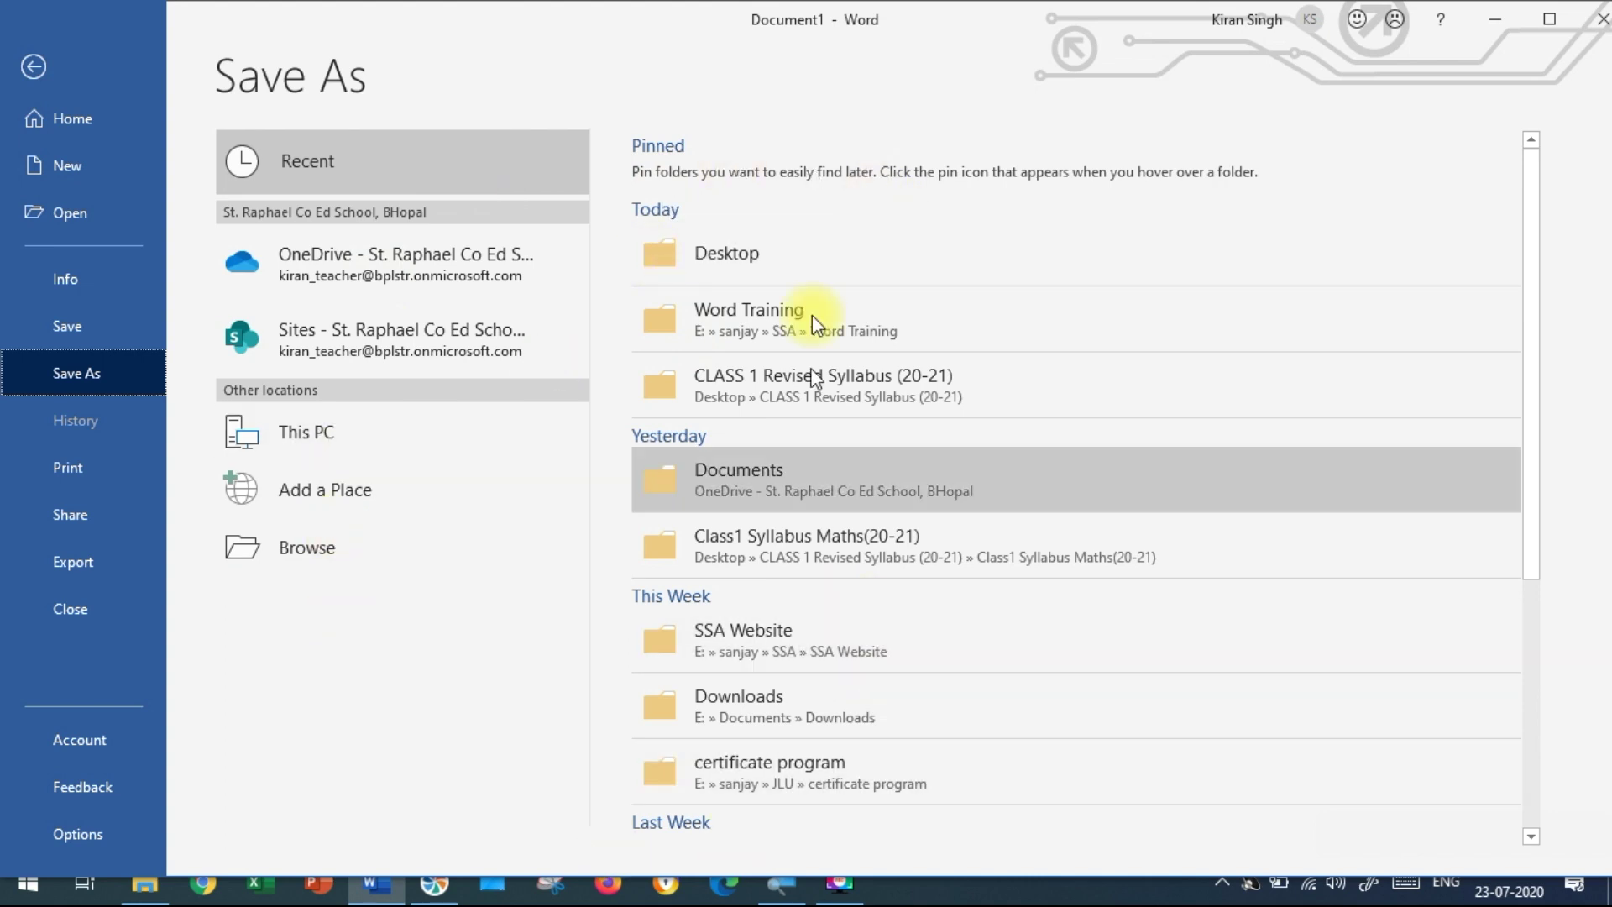
left_click(741, 259)
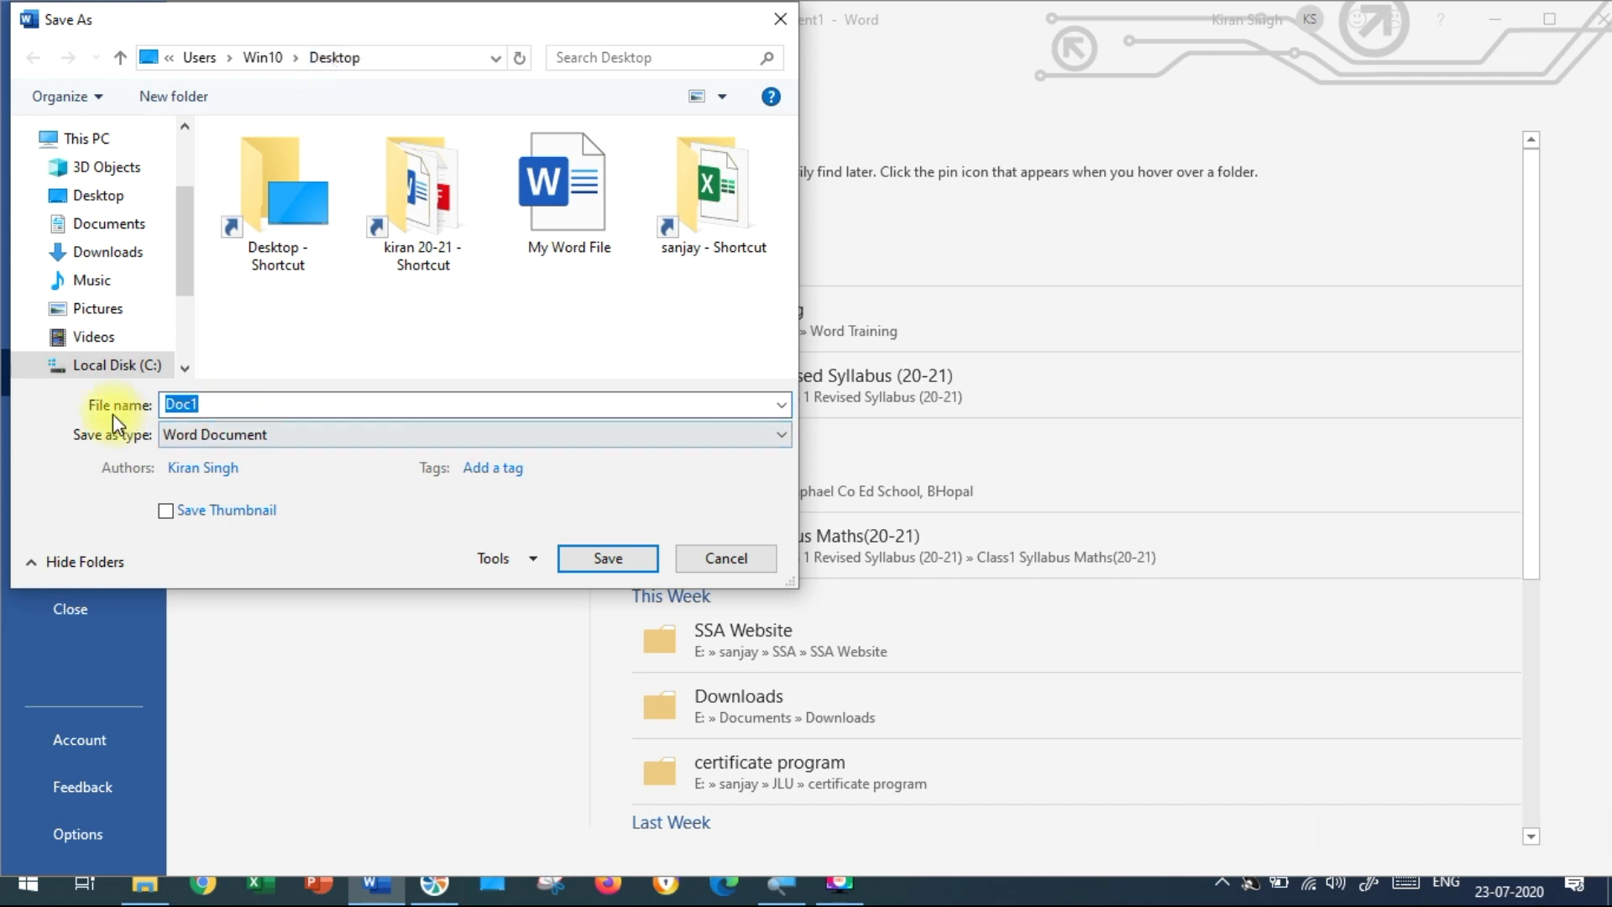
left_click(214, 401)
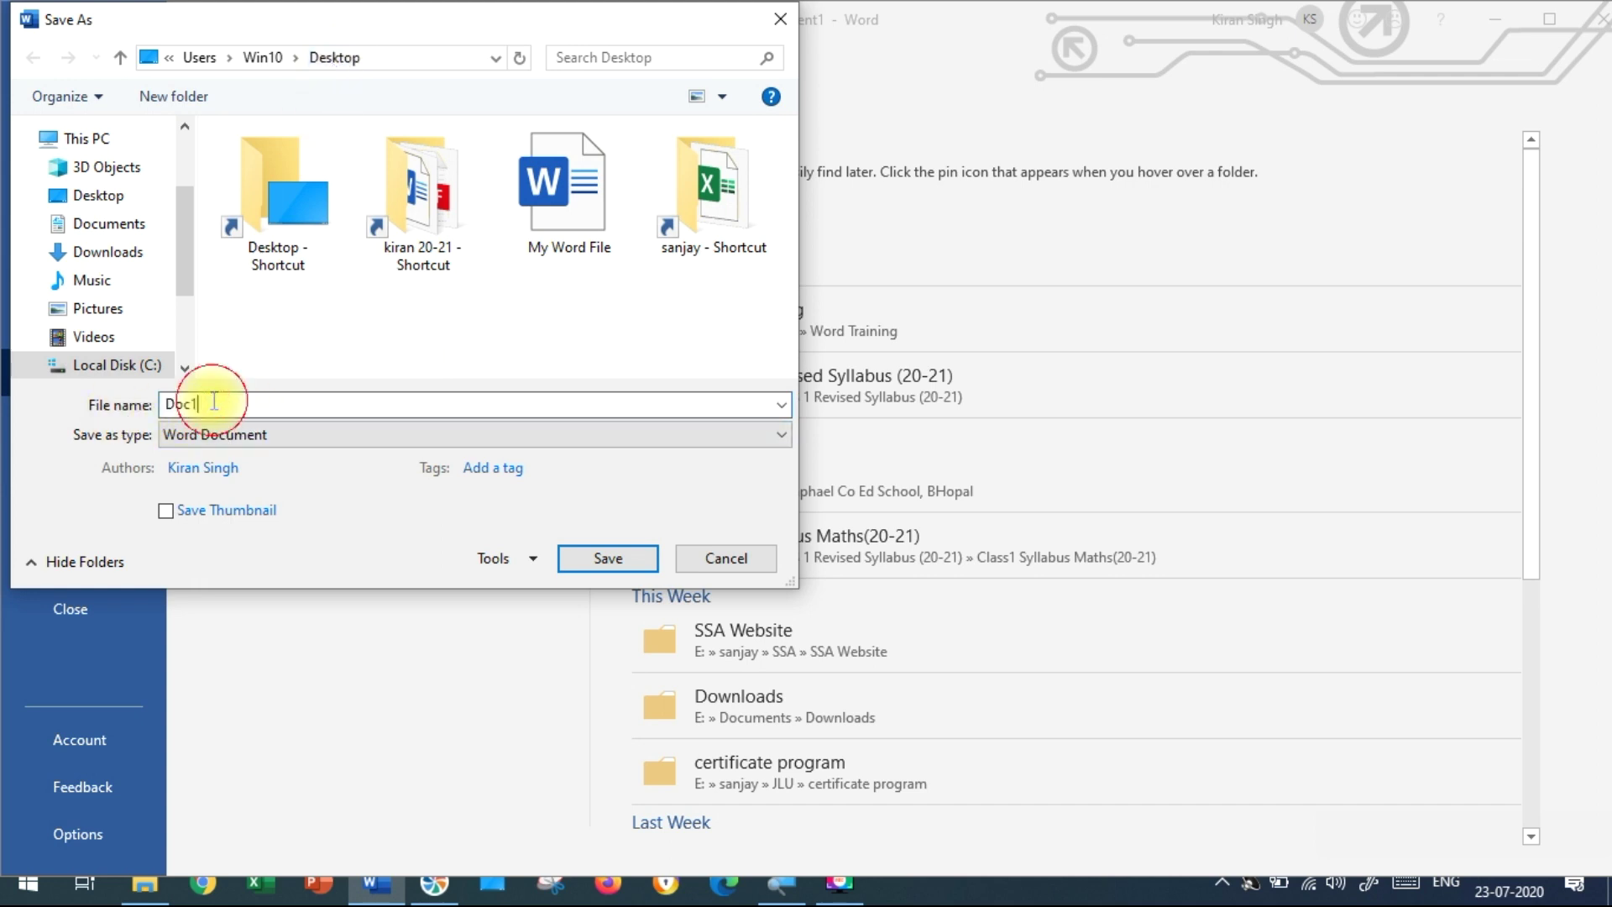
key("BackSpace")
key("BackSpace")
key("BackSpace")
key("BackSpace")
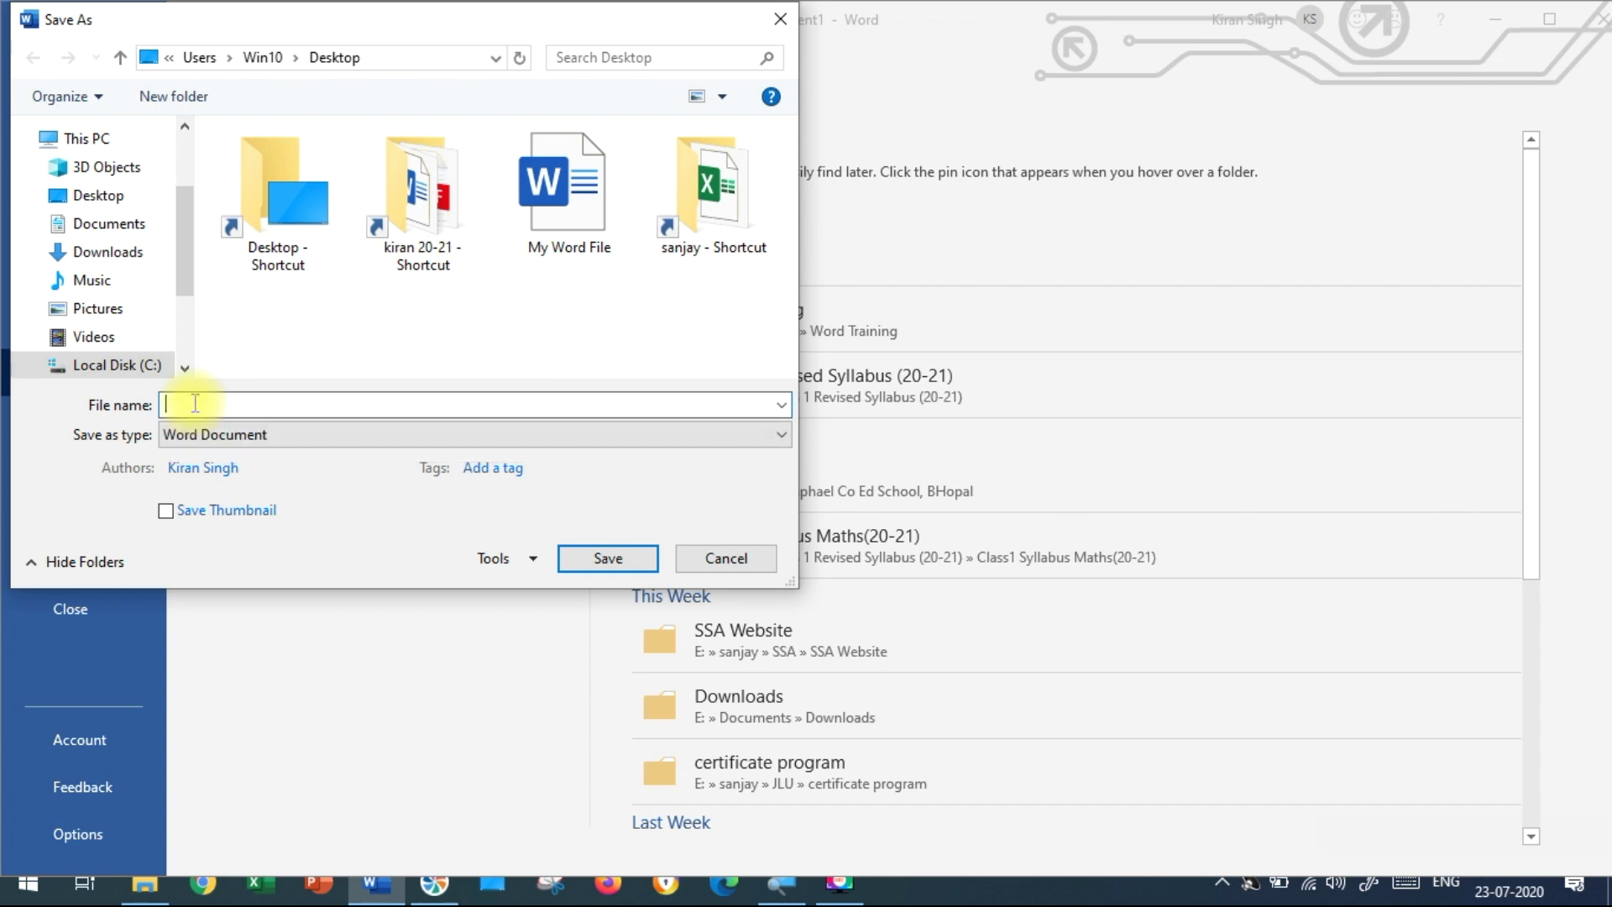
type("M")
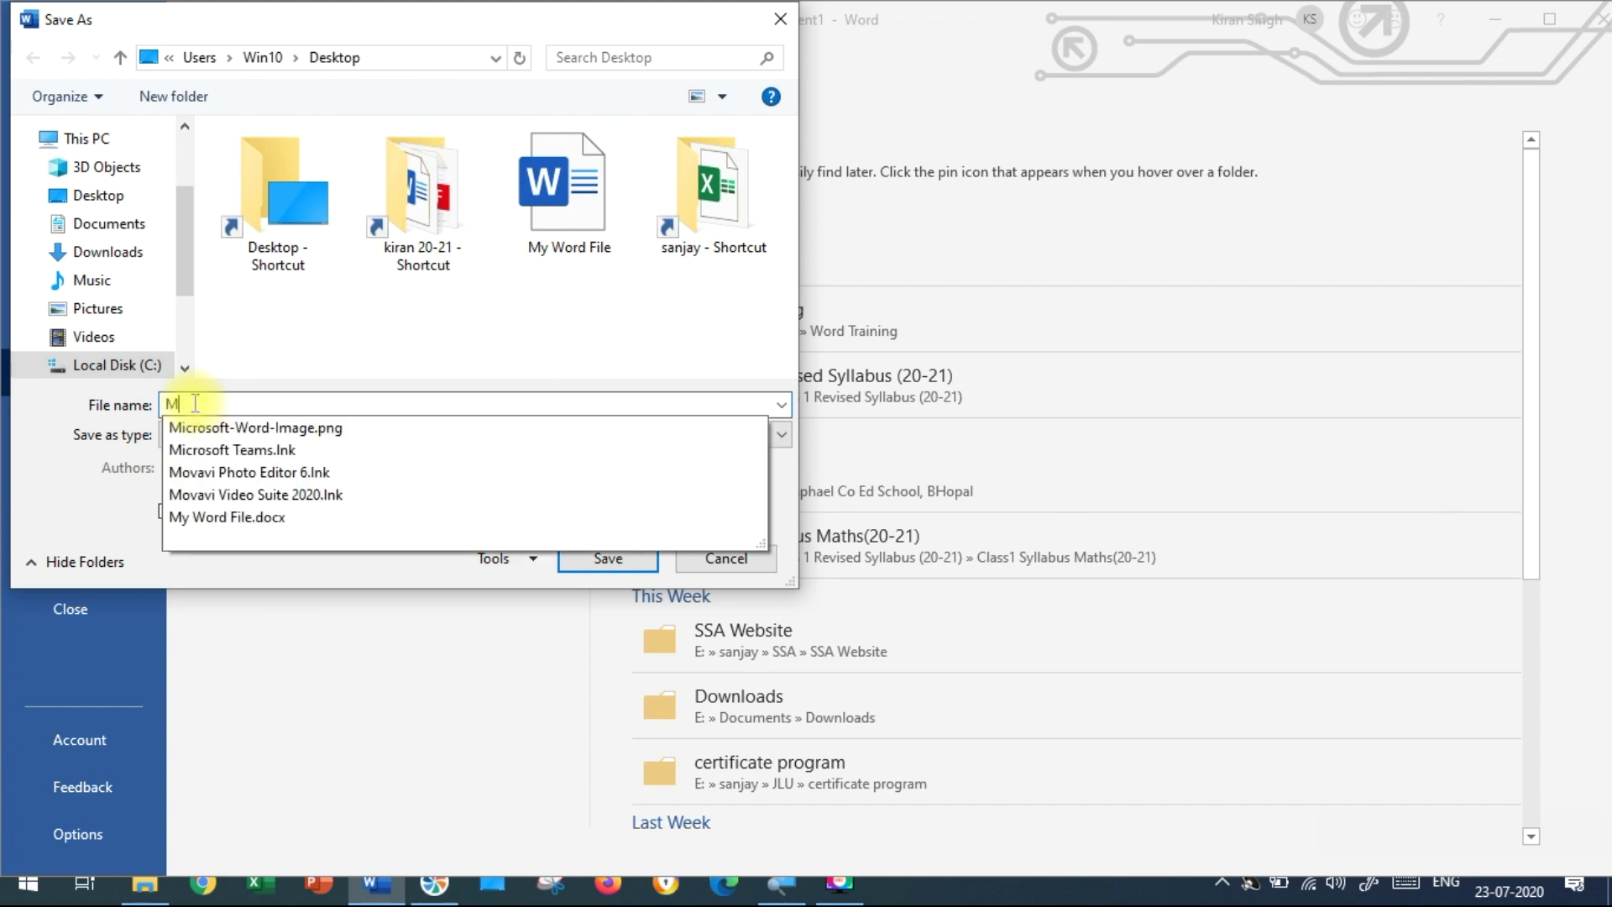
type("y File")
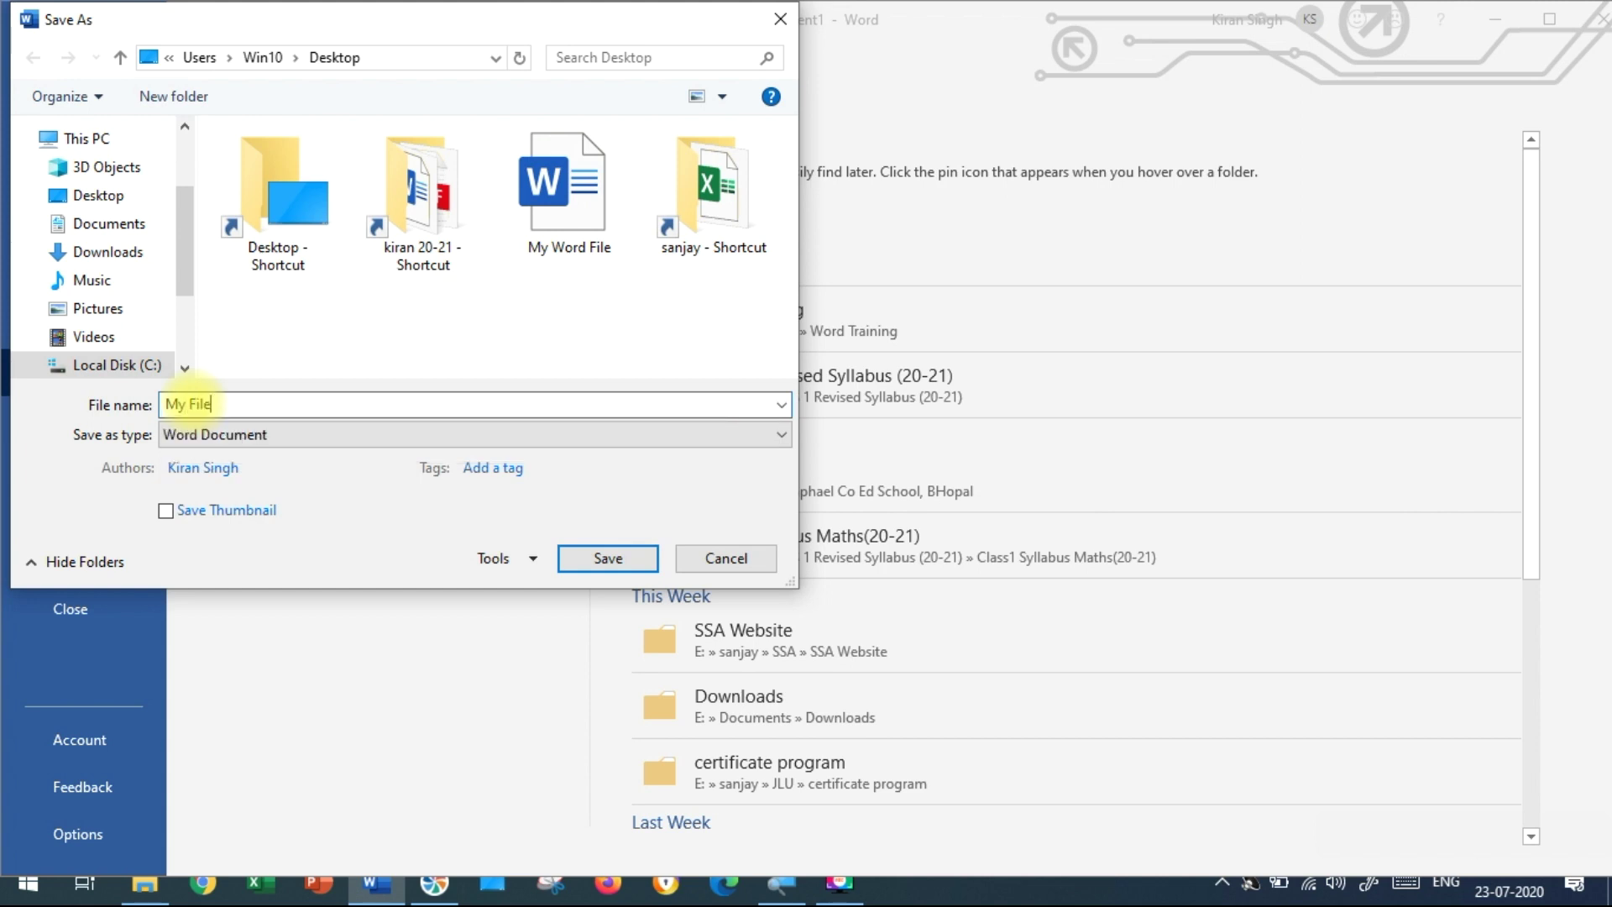
type("2")
left_click(622, 568)
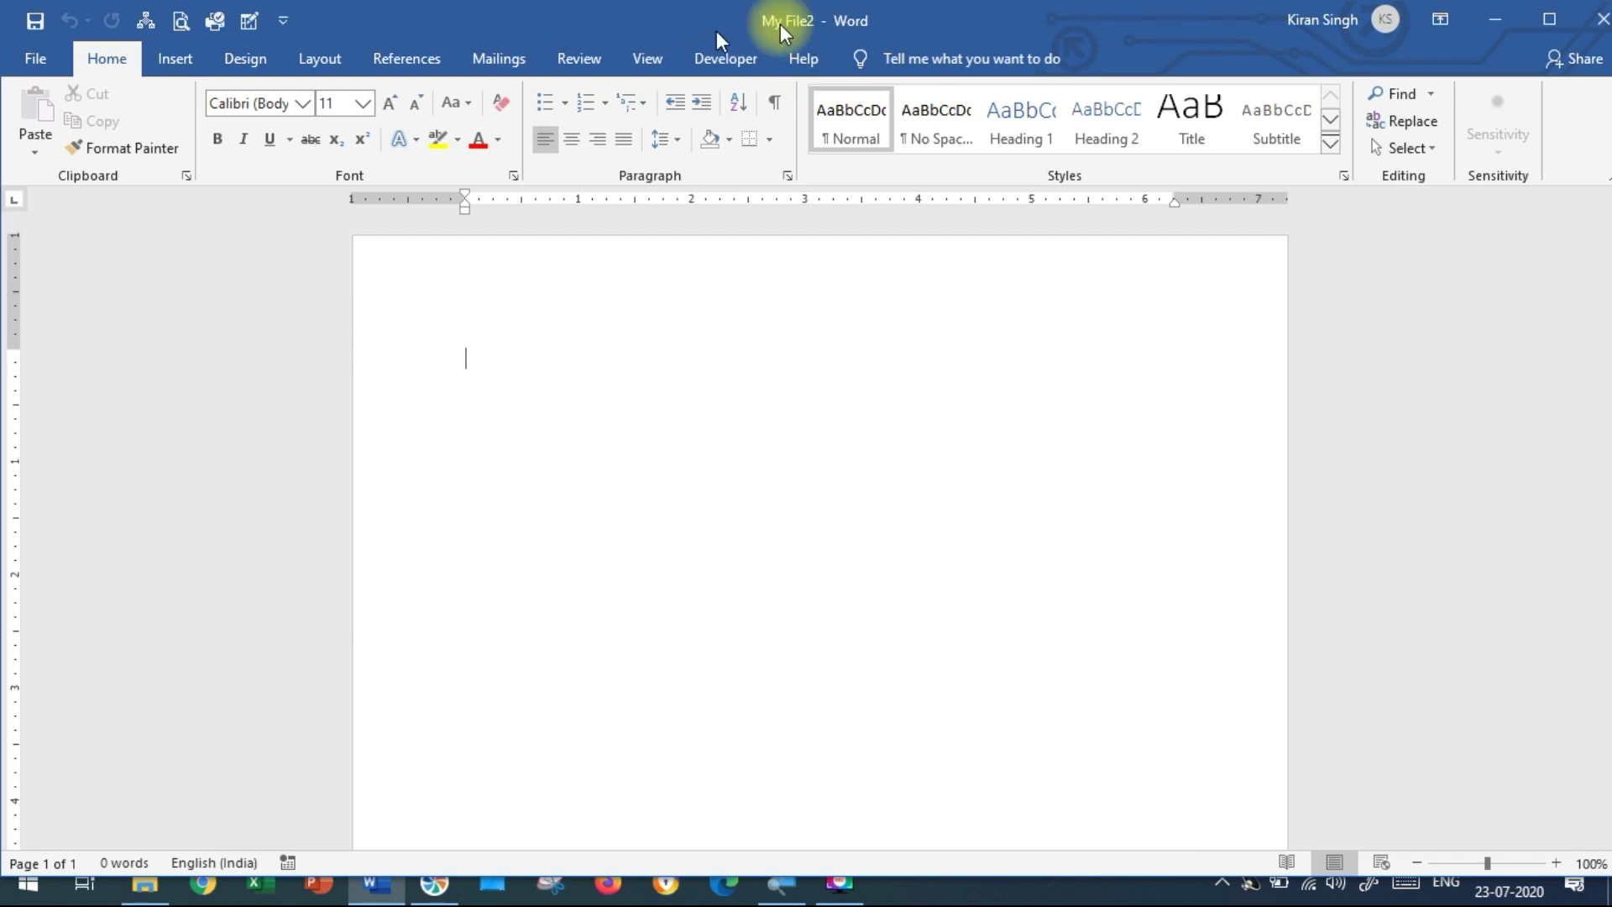
Step: Close My File2, exit Word, and select the two Word files on the desktop
left_click(1595, 21)
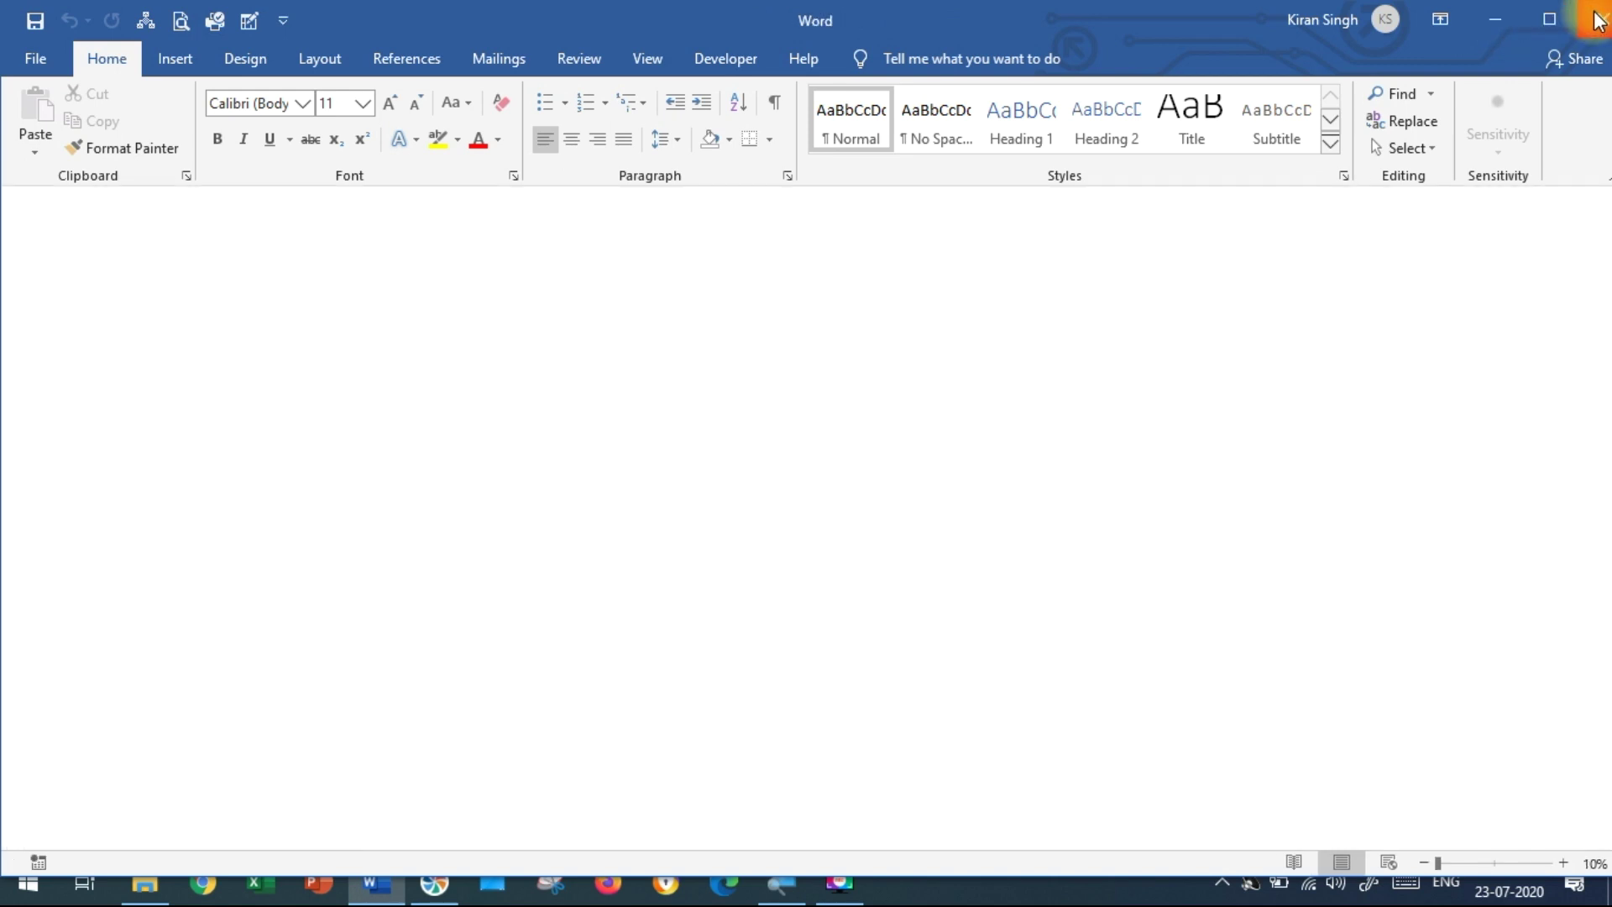
left_click(1595, 21)
left_click_drag(265, 682, 568, 53)
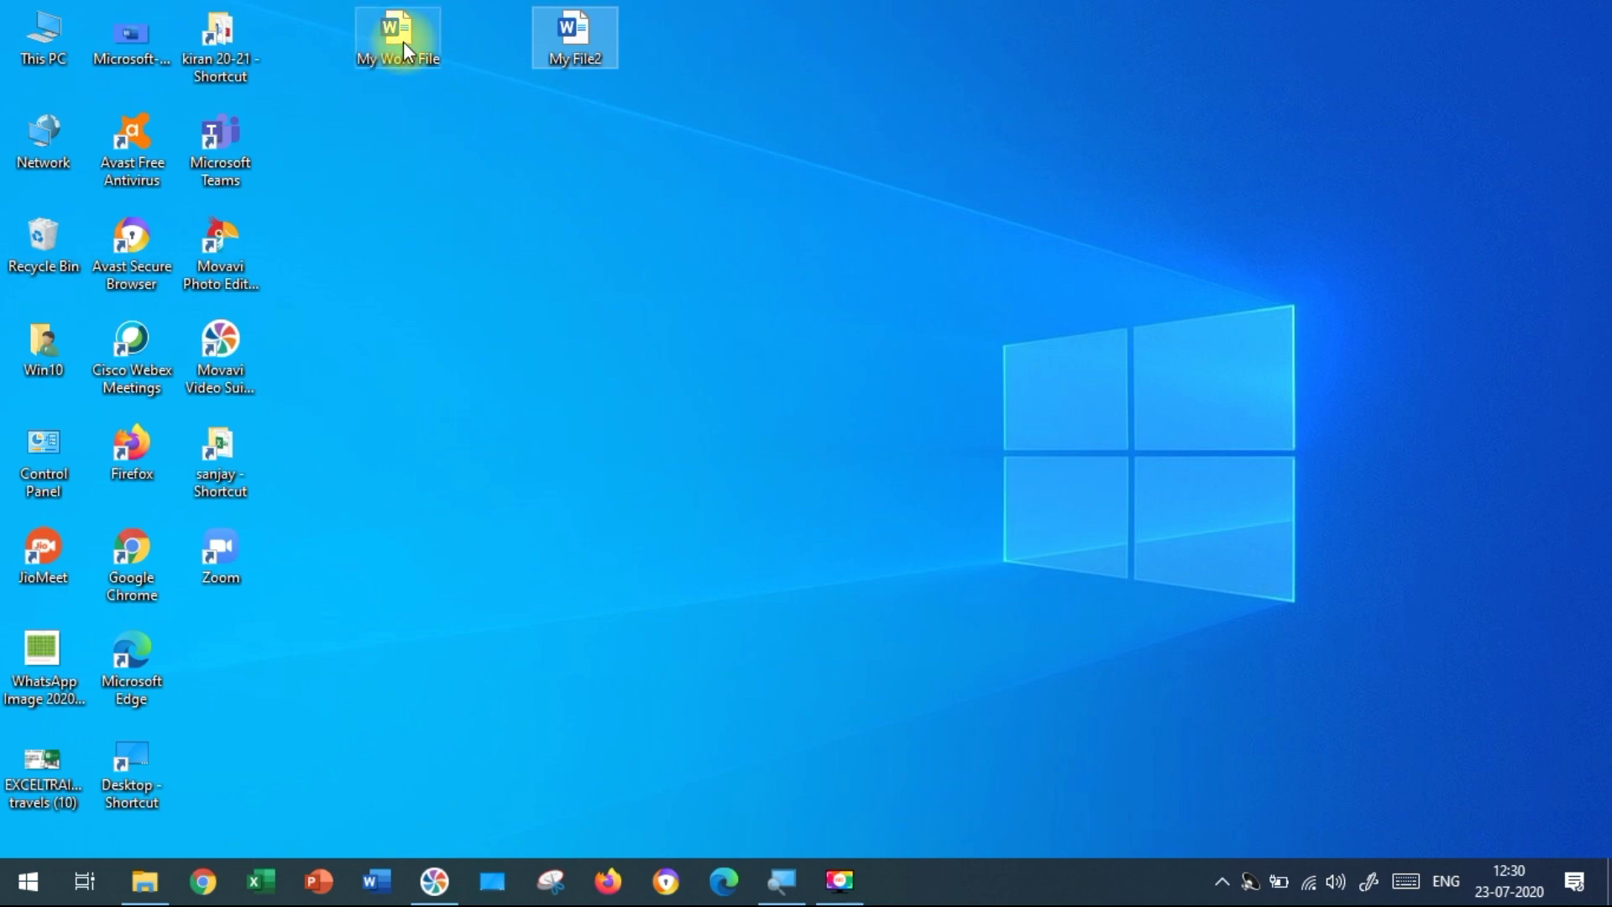
Step: Open My Word File from the desktop and enter the text "Quick access Toolbar" on its first line
mouse_move(403, 42)
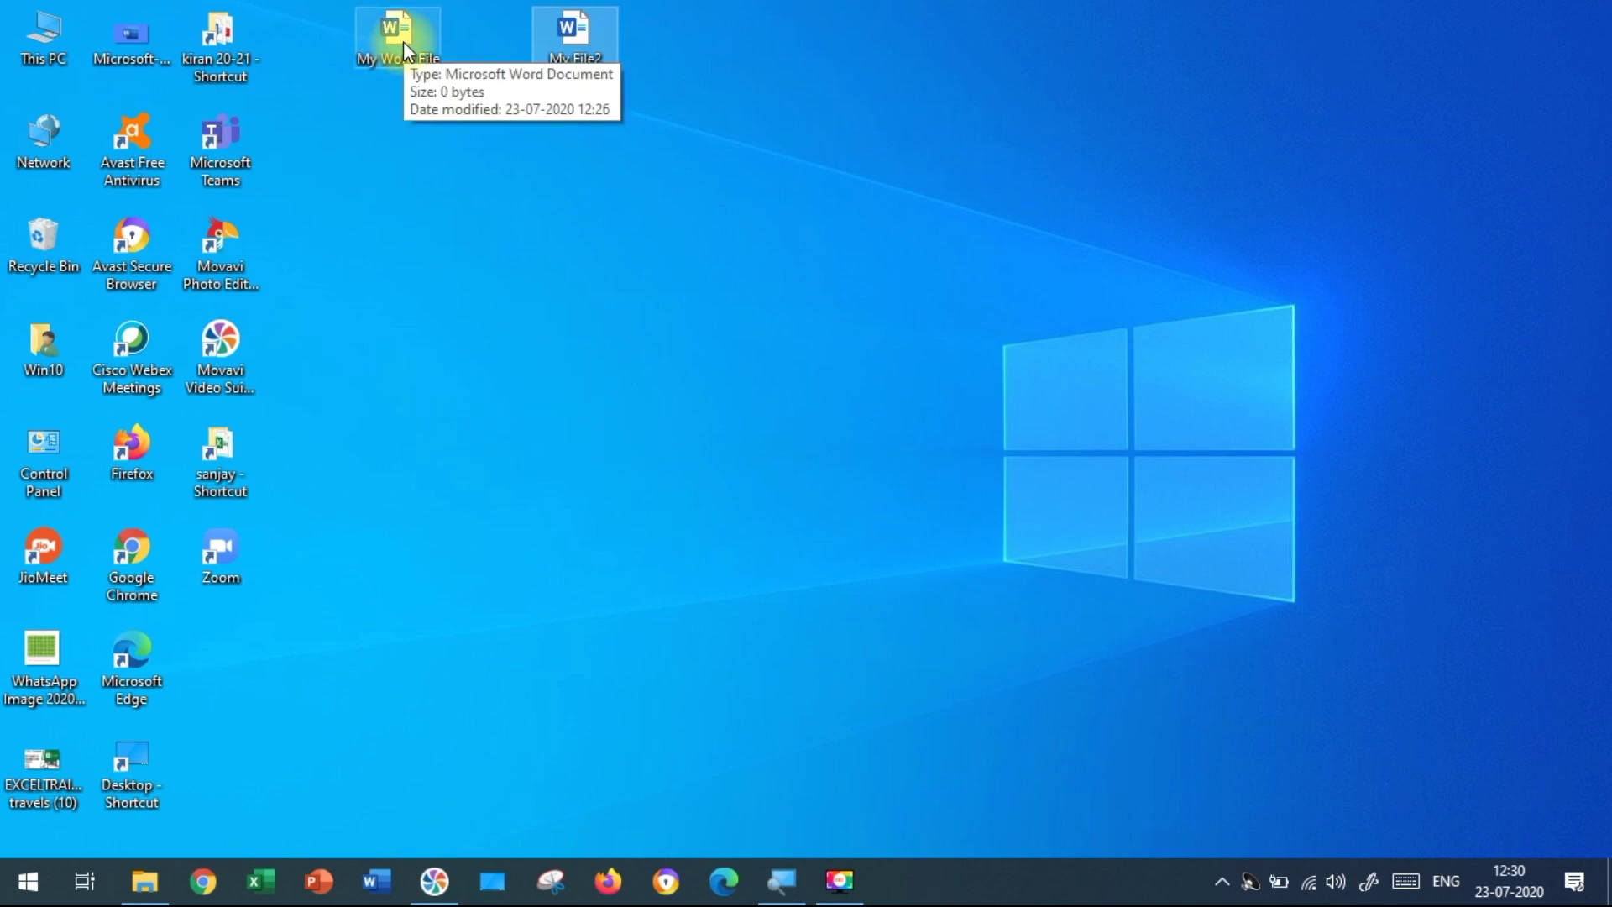
left_click(402, 42)
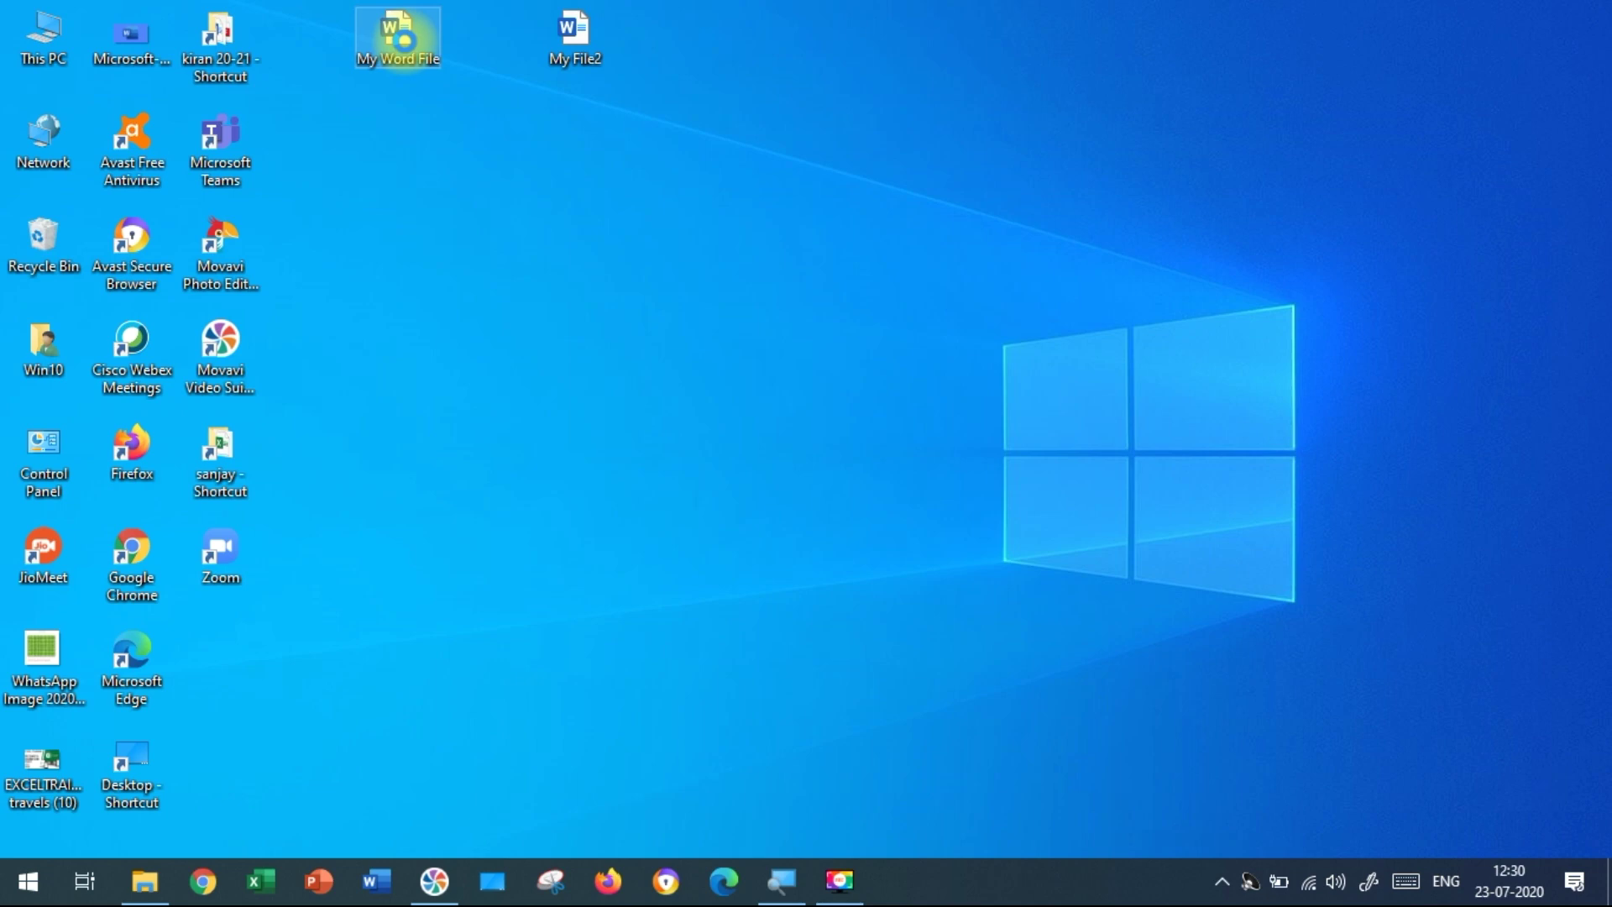
right_click(406, 42)
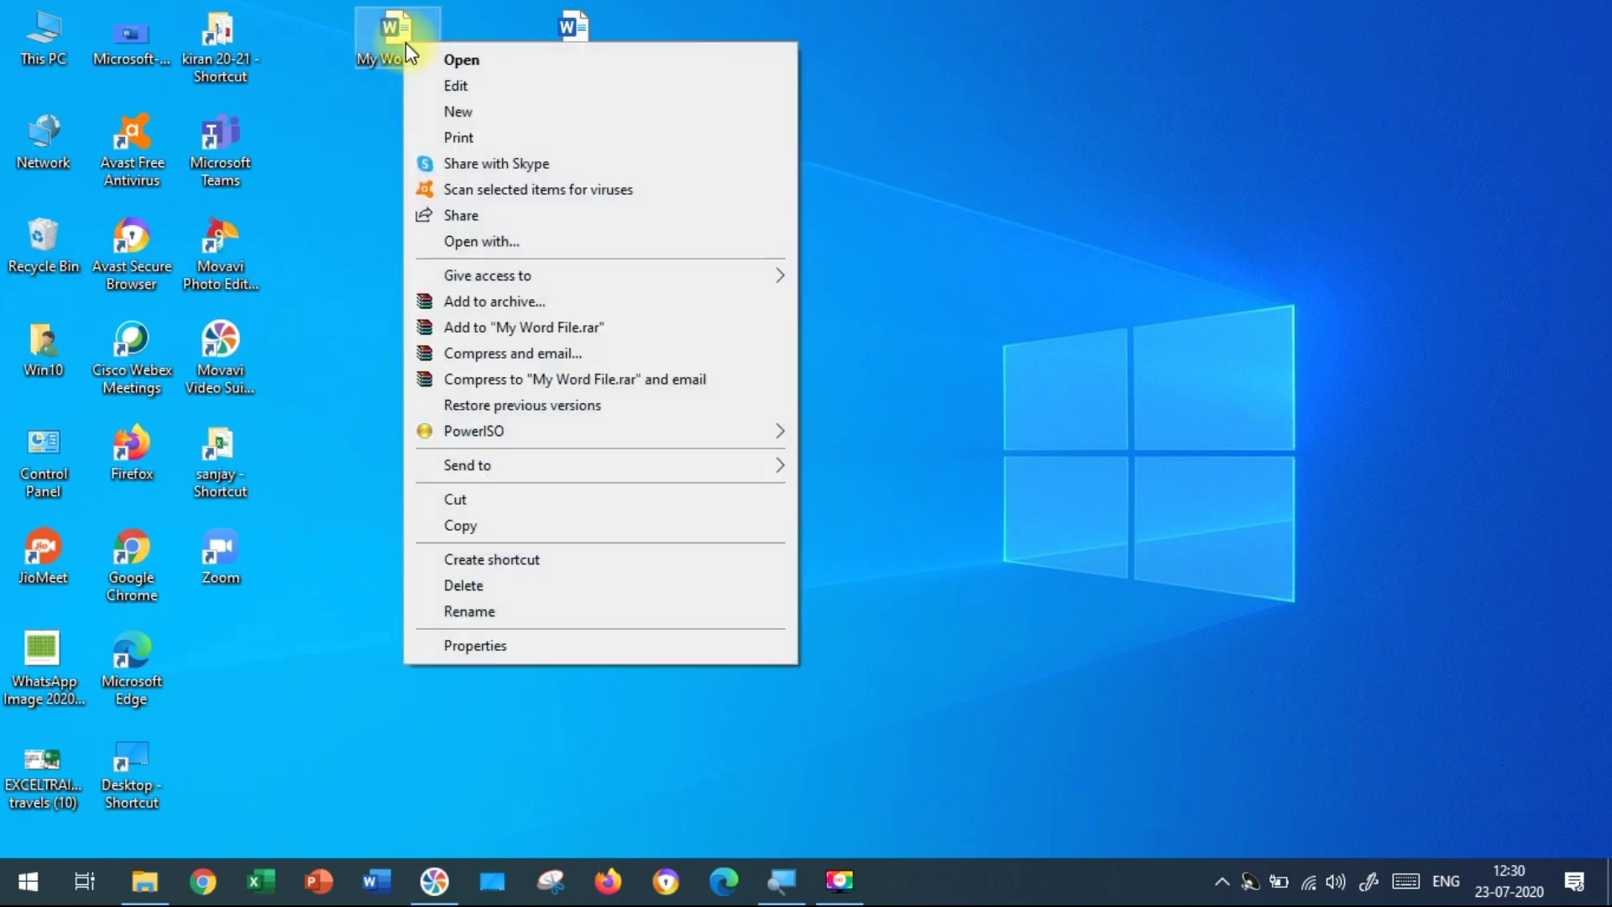
left_click(457, 63)
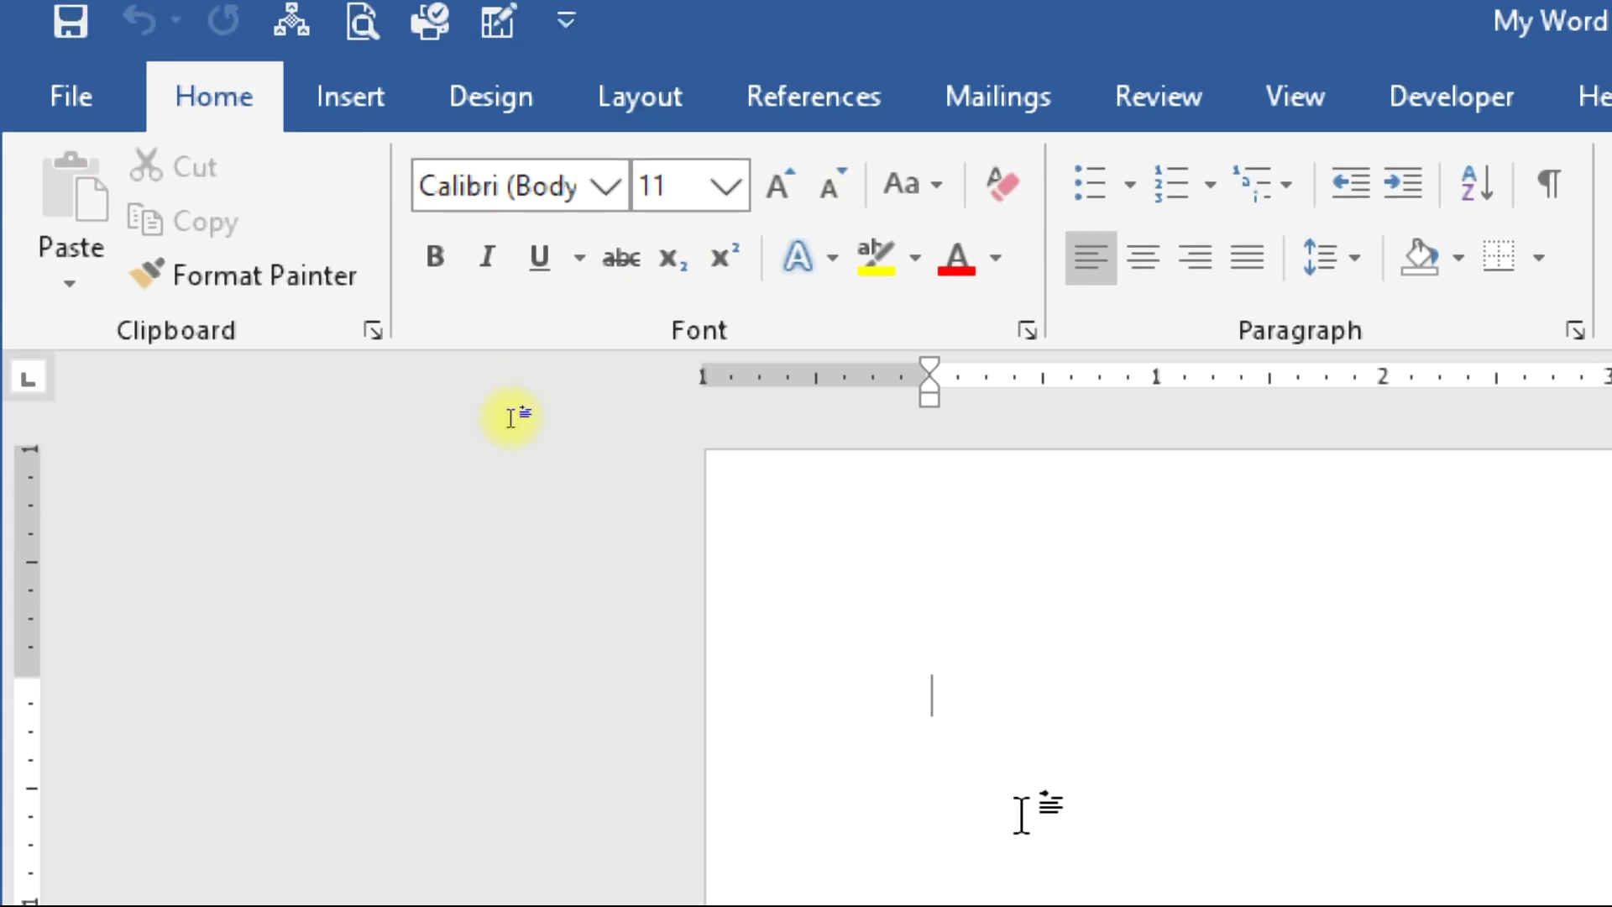
type("Quick")
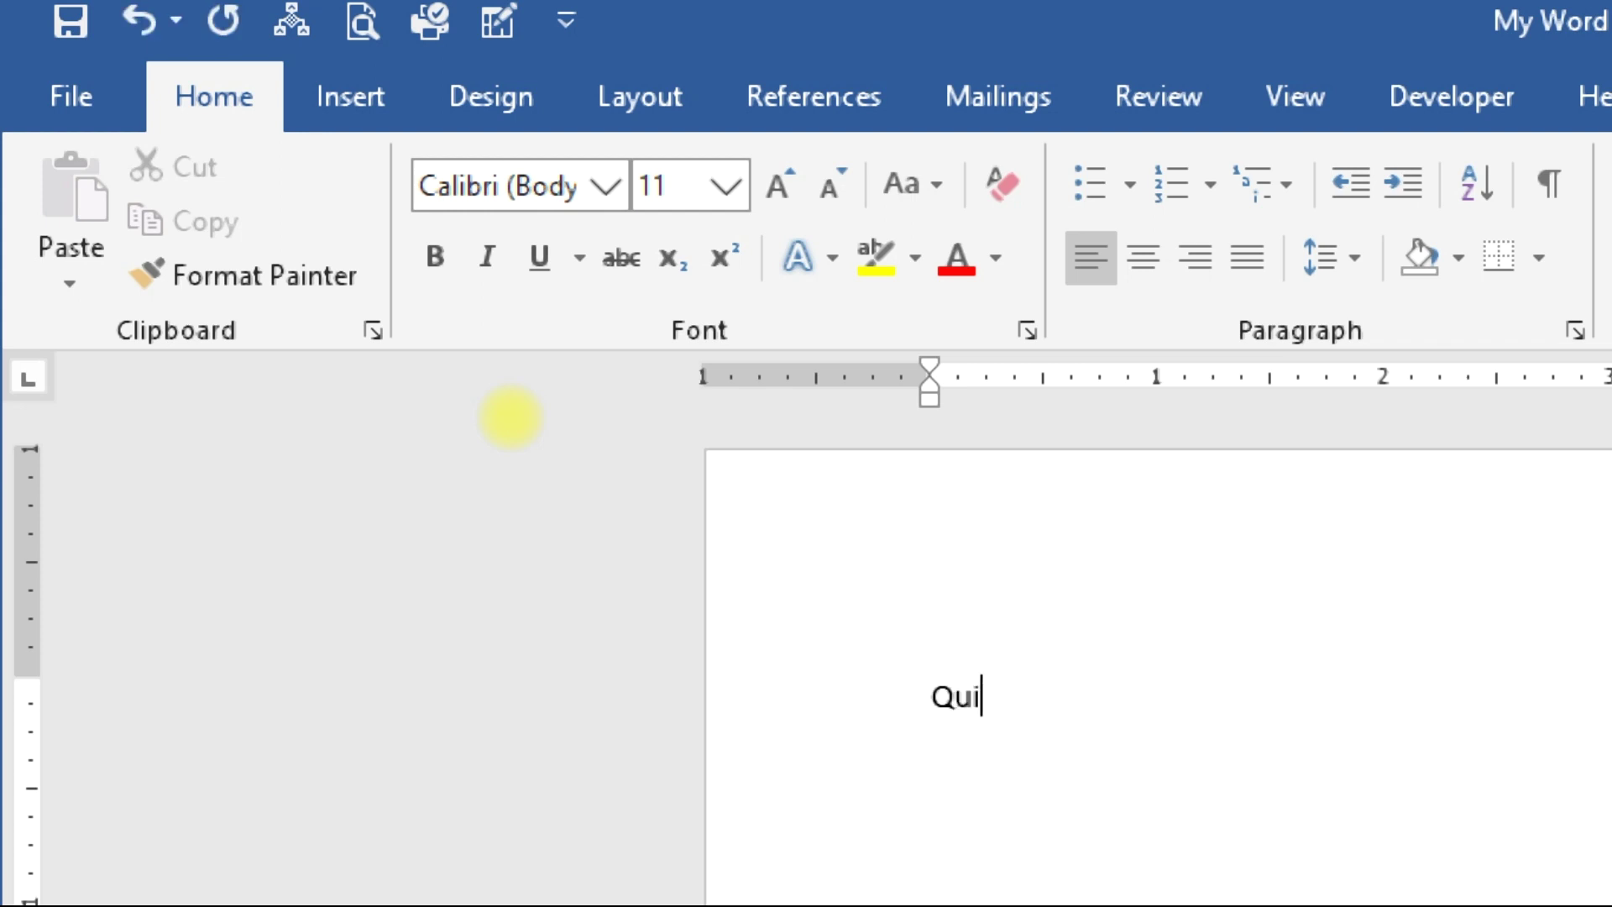
type(" access Toolbar")
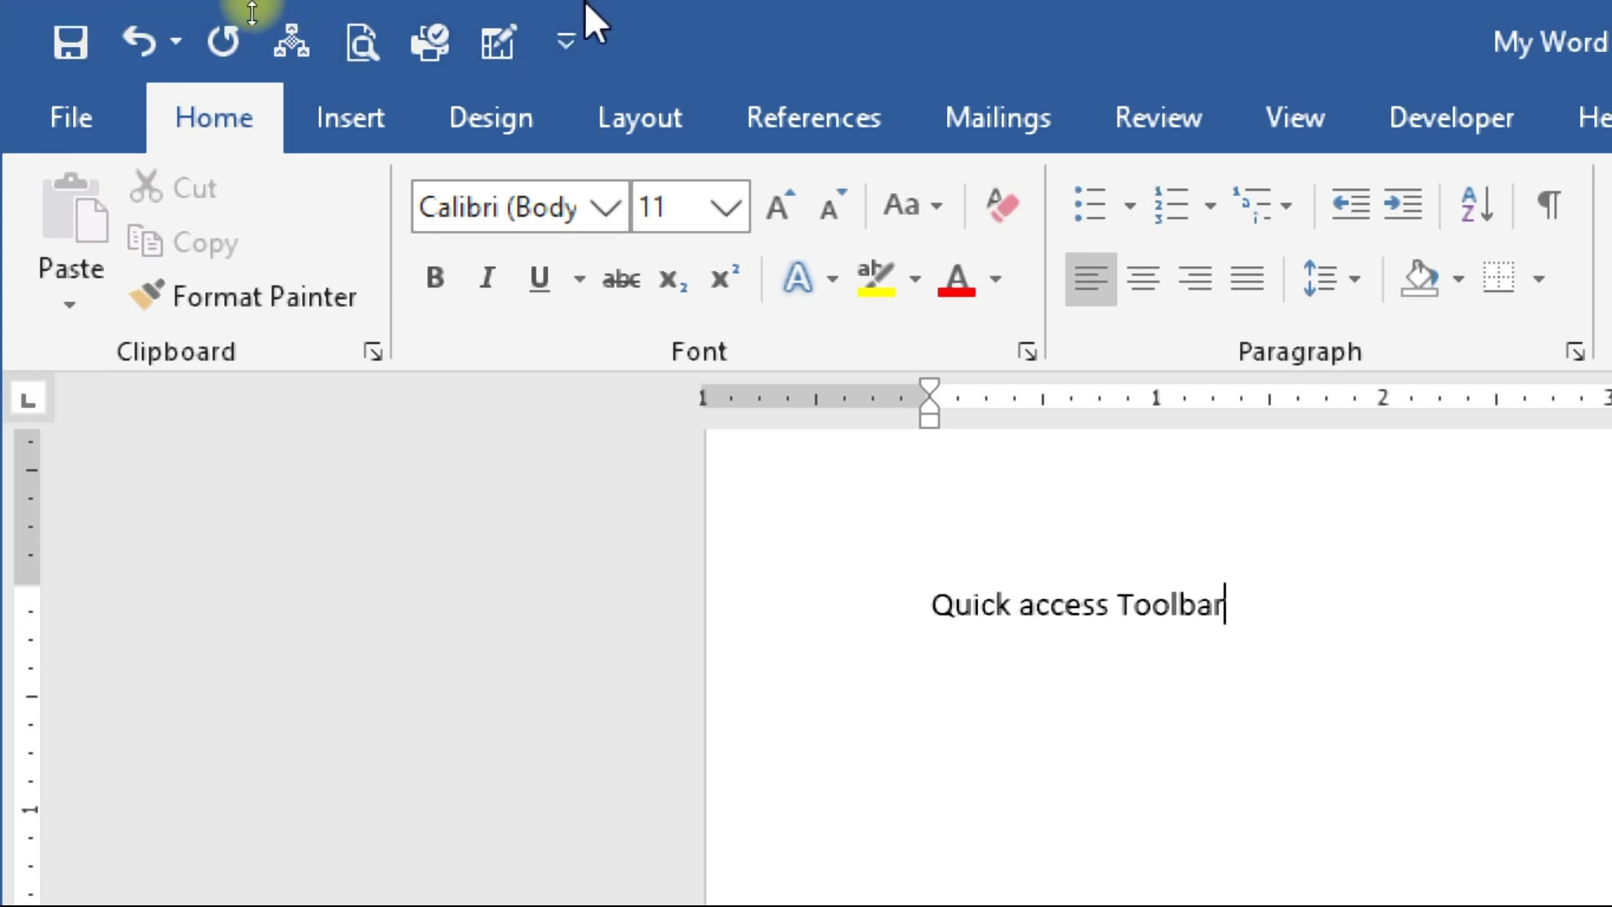
Step: Remove the Quick Print and Draw Table commands from the Quick Access Toolbar
left_click(560, 46)
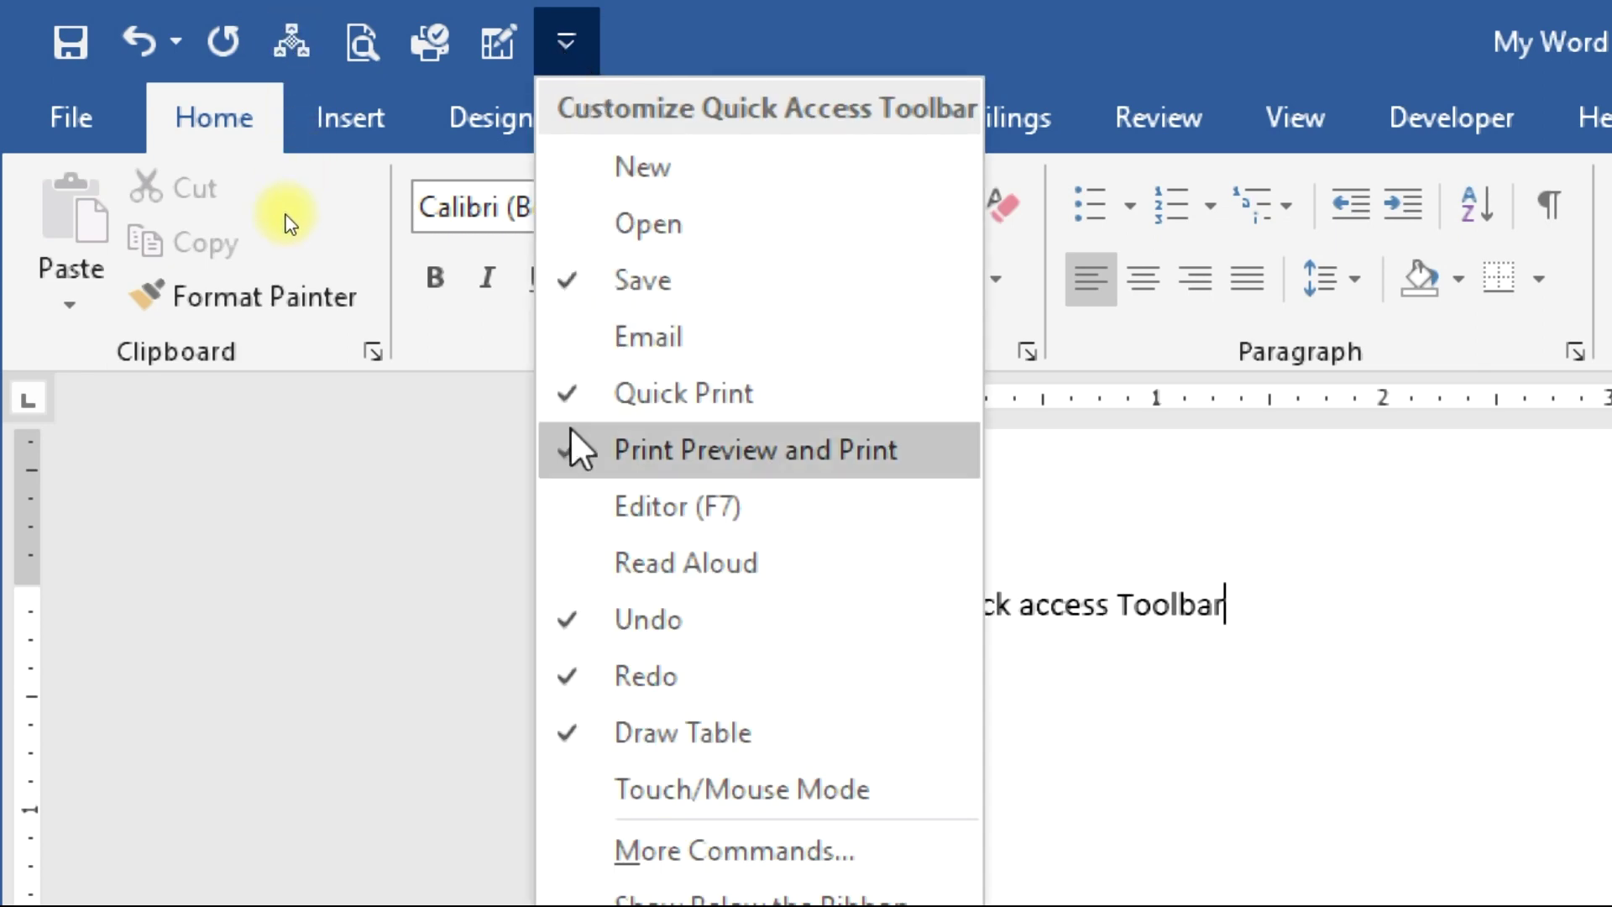
left_click(574, 392)
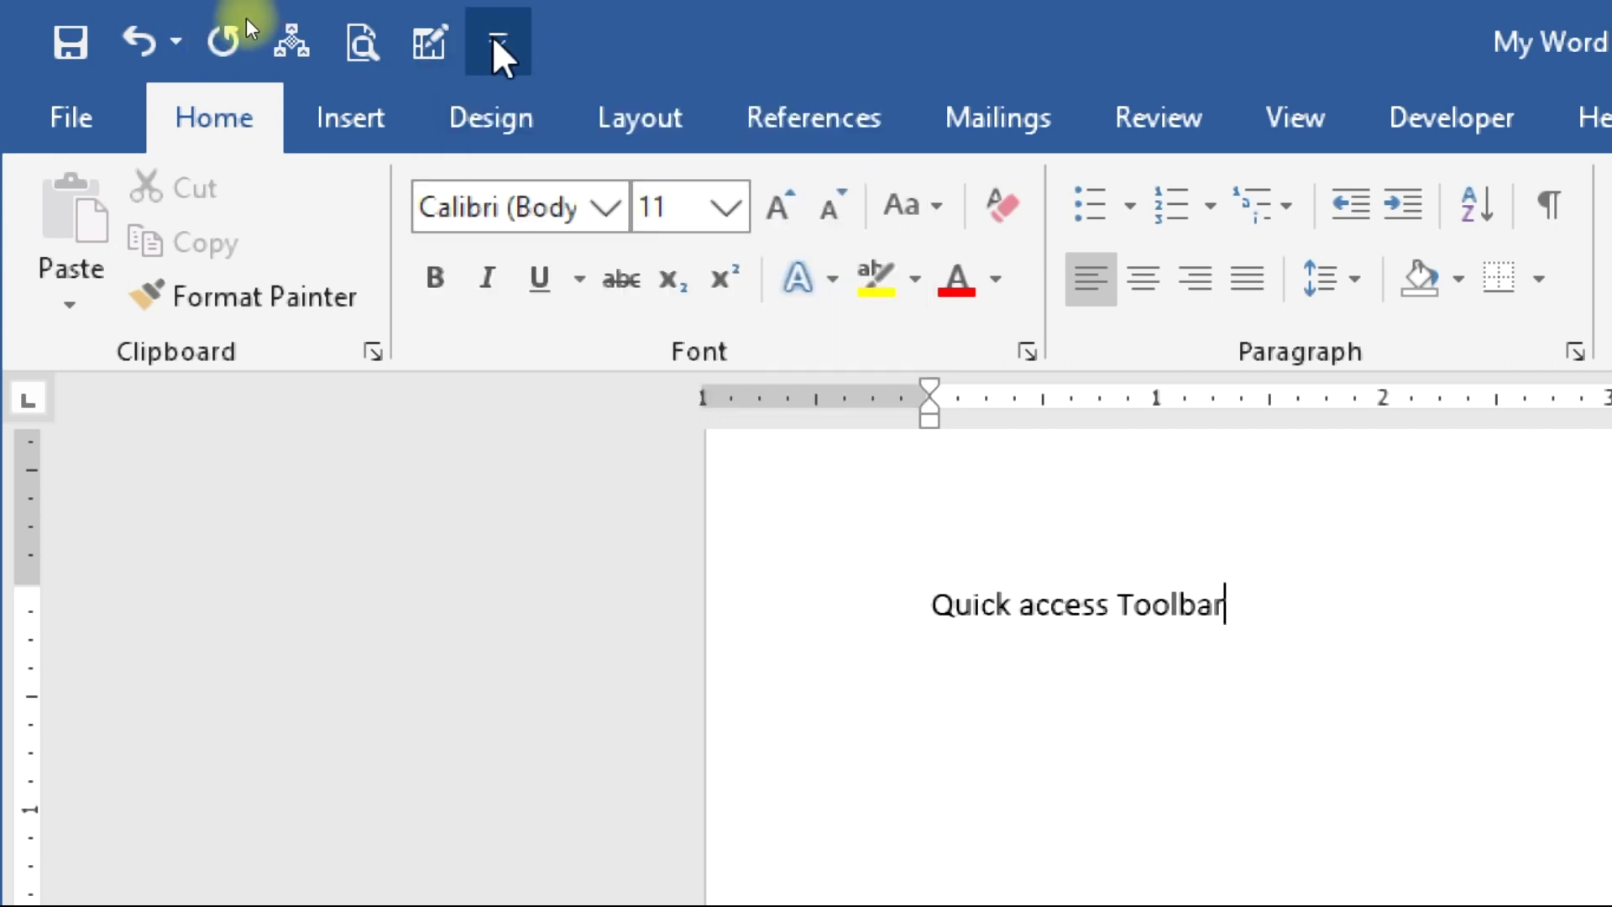
left_click(496, 42)
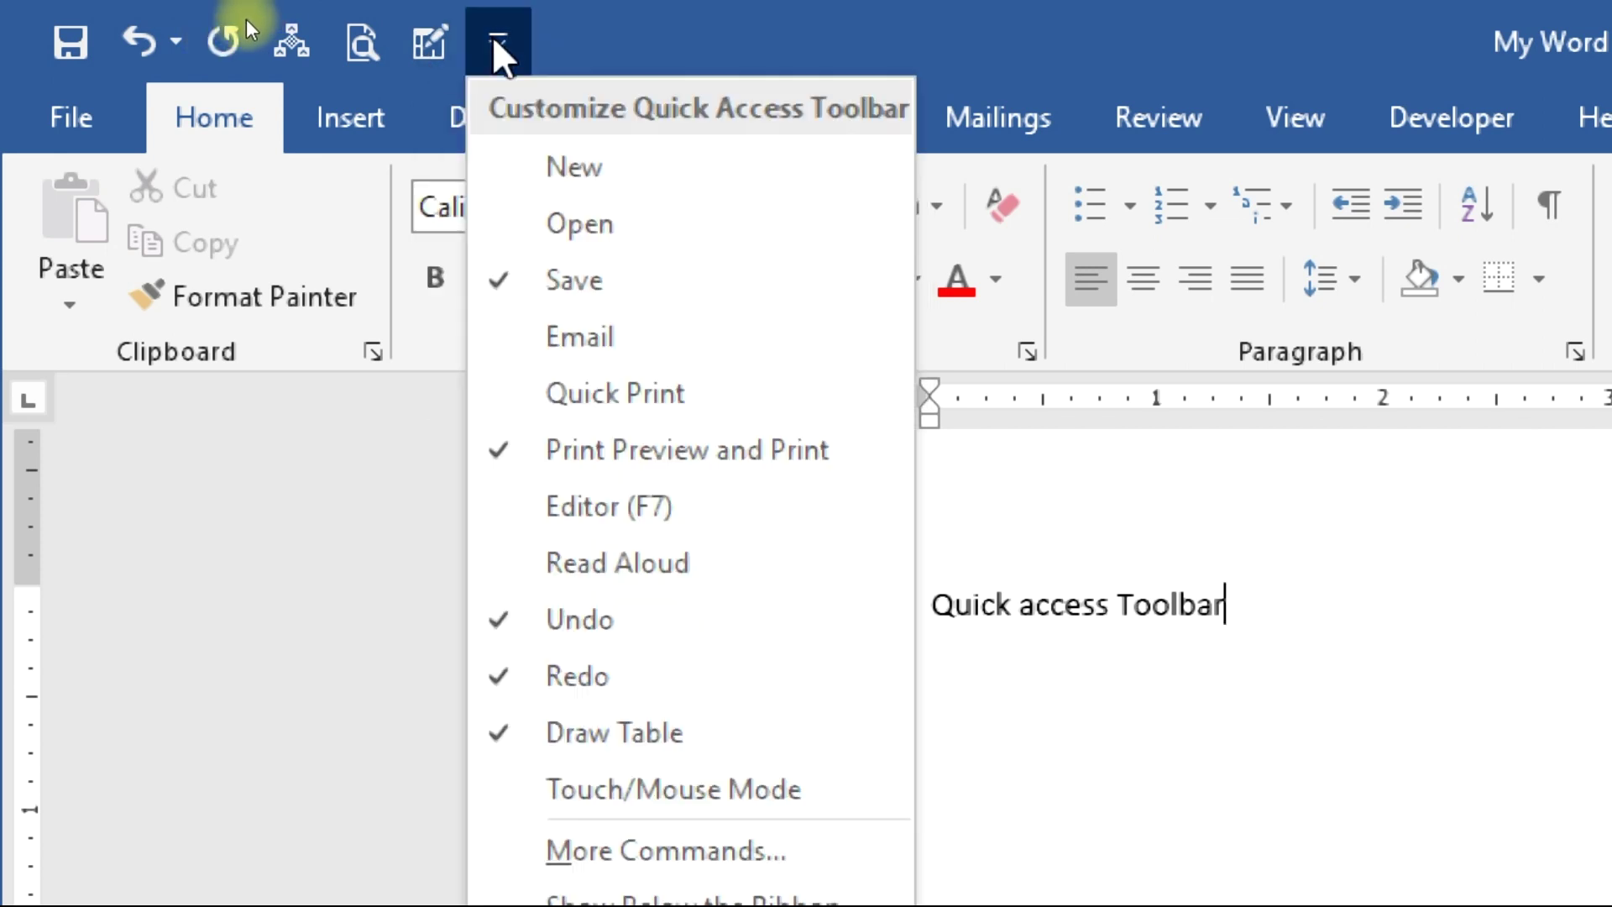
left_click(572, 733)
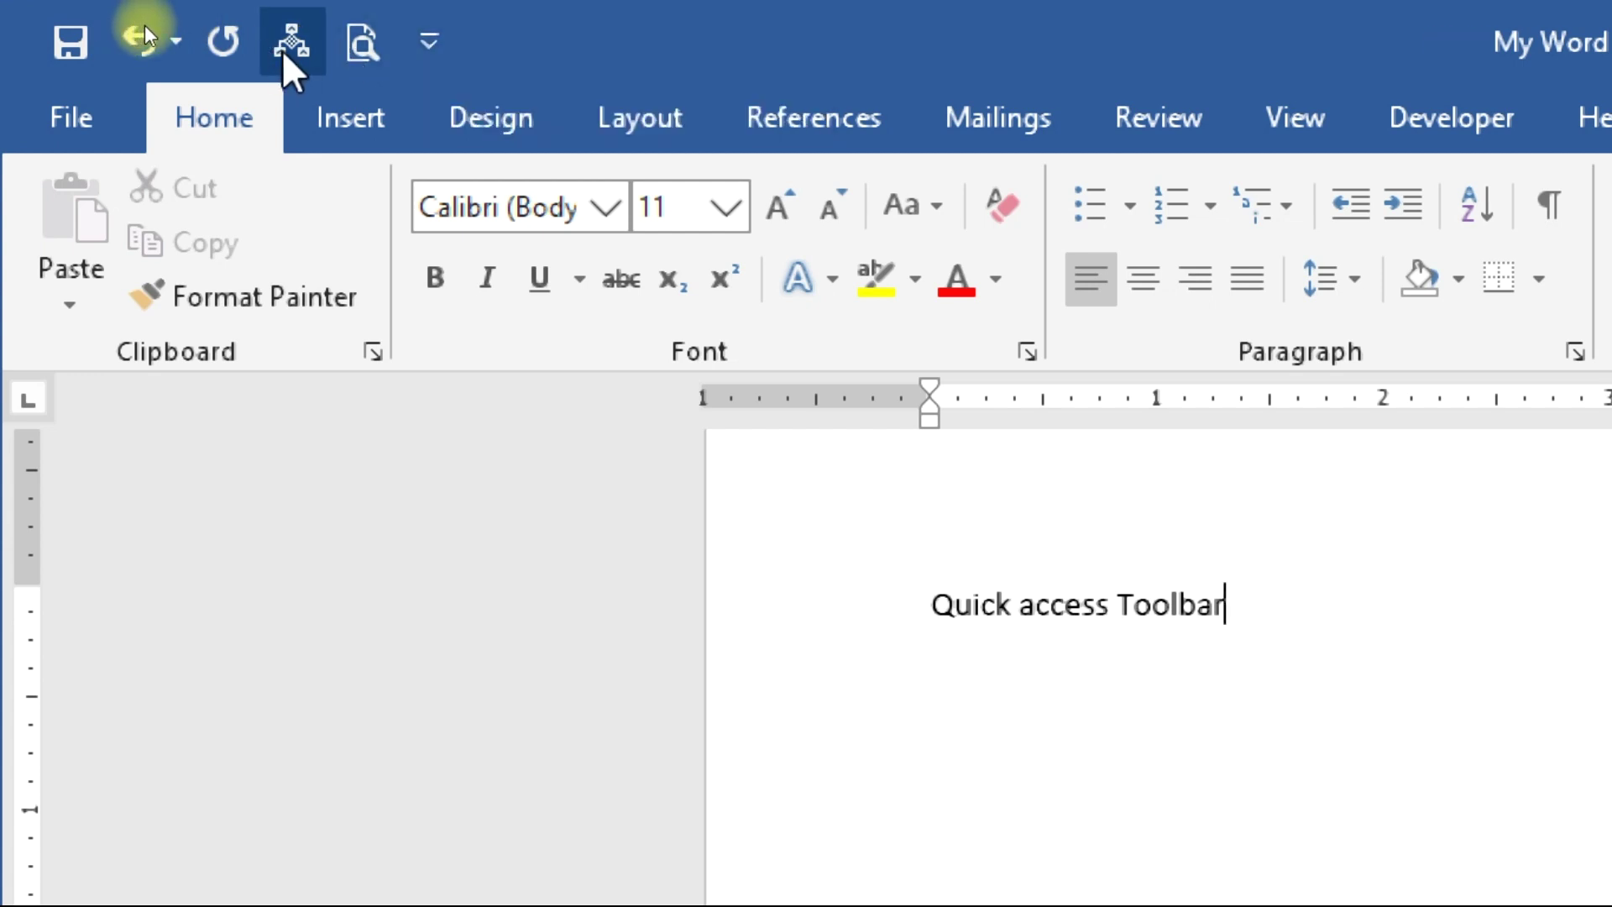
Step: Add the Draw Table command back to the Quick Access Toolbar
left_click(427, 40)
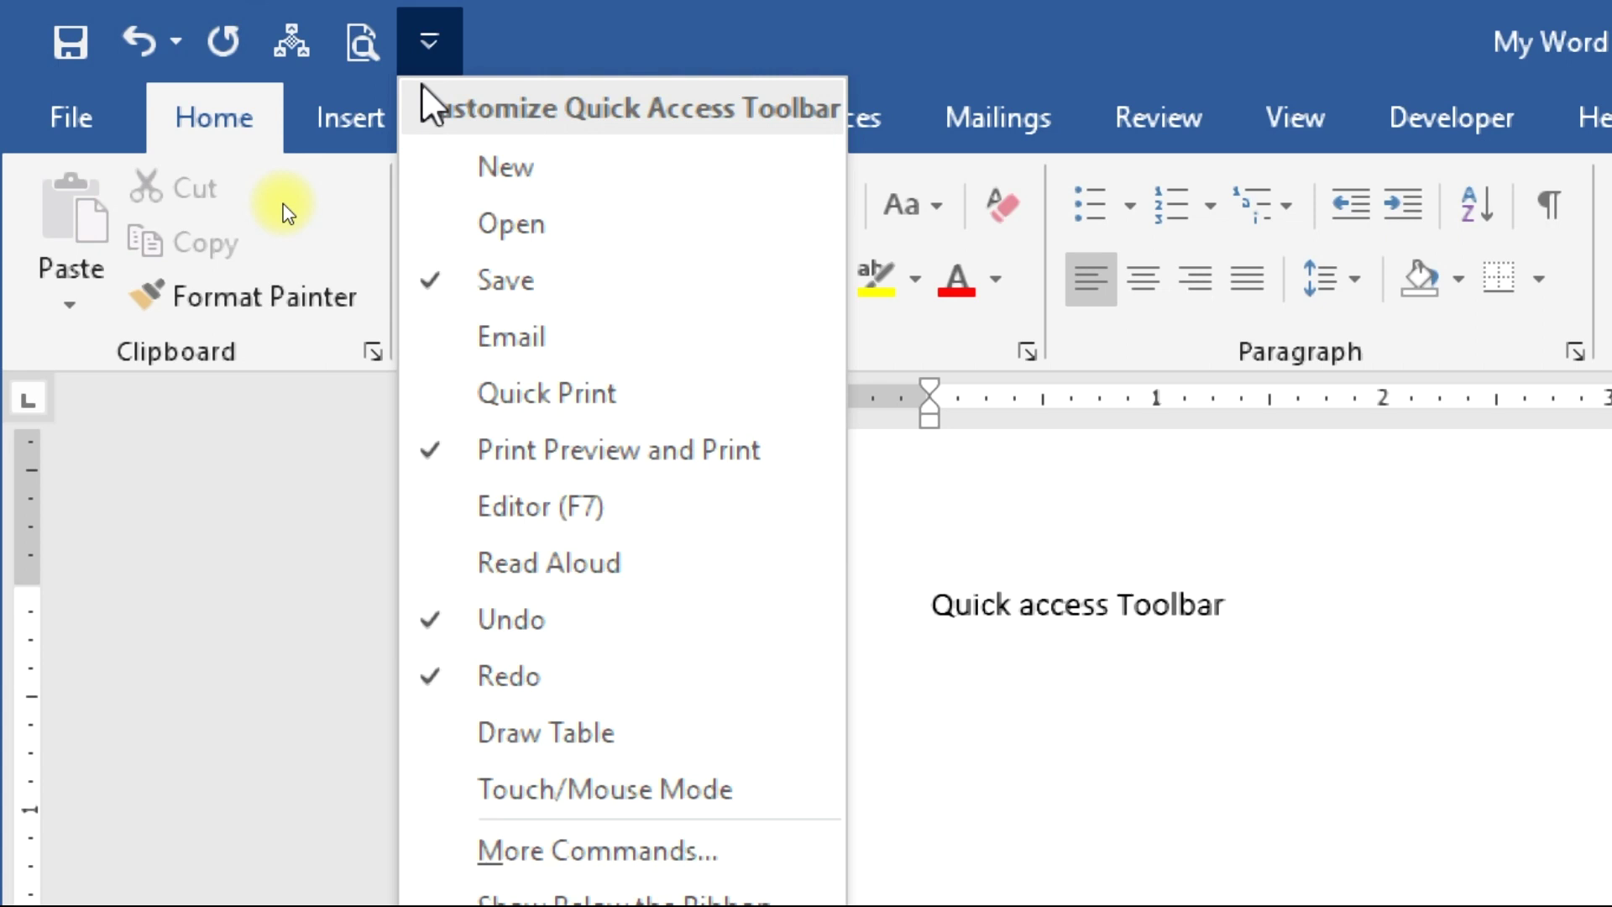
left_click(546, 734)
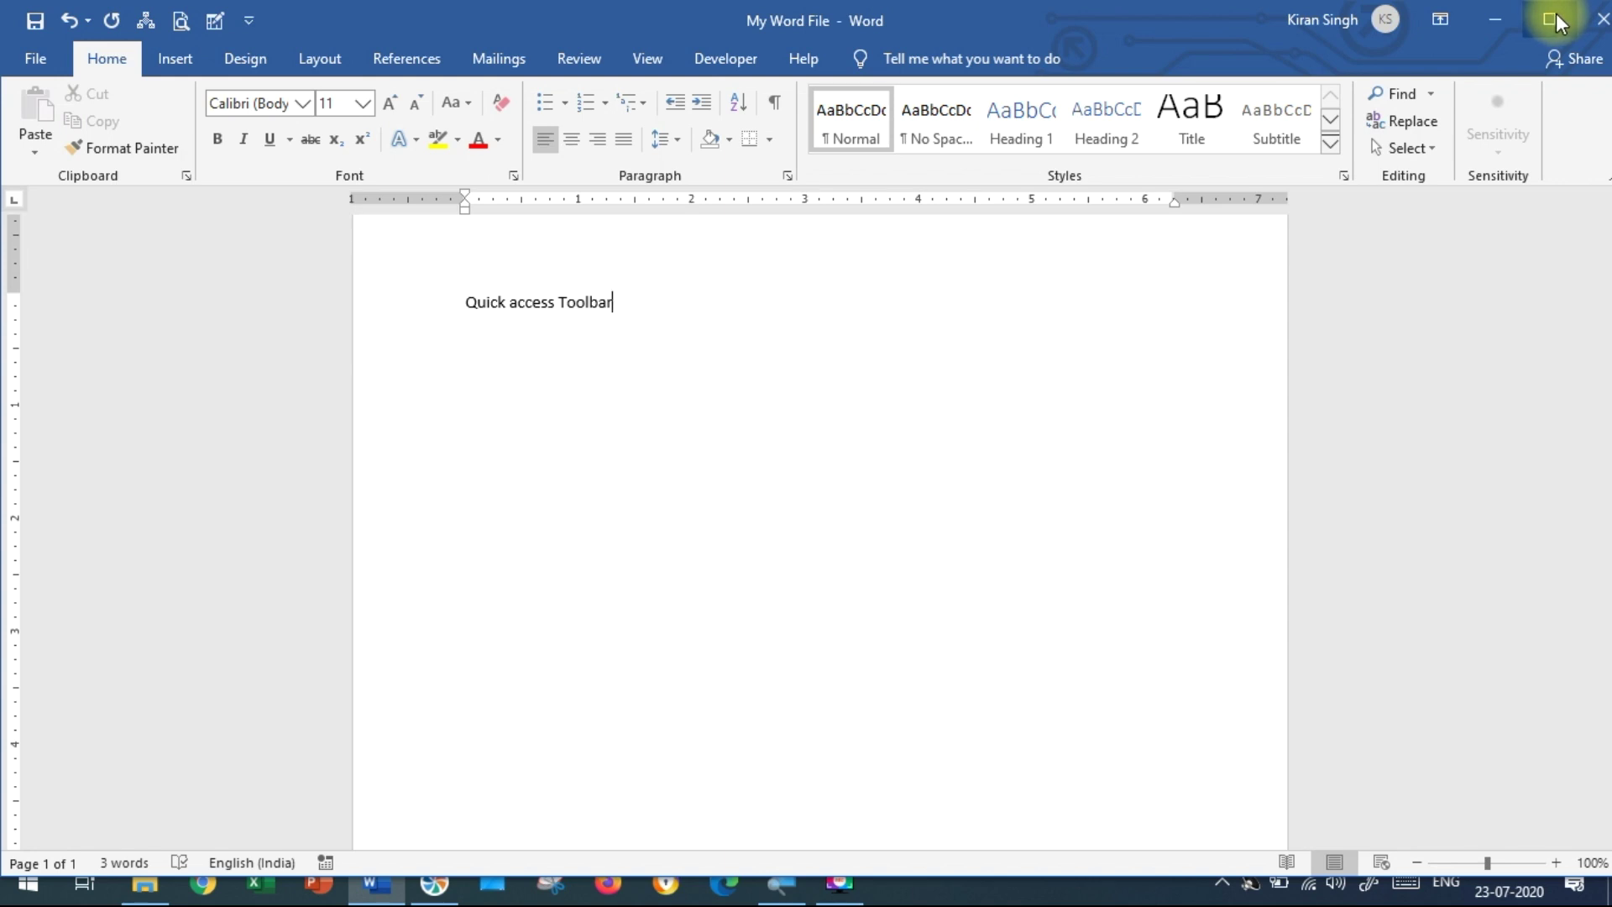
Step: Minimize and restore the My Word File window, and view its File backstage before returning to the document
left_click(1489, 19)
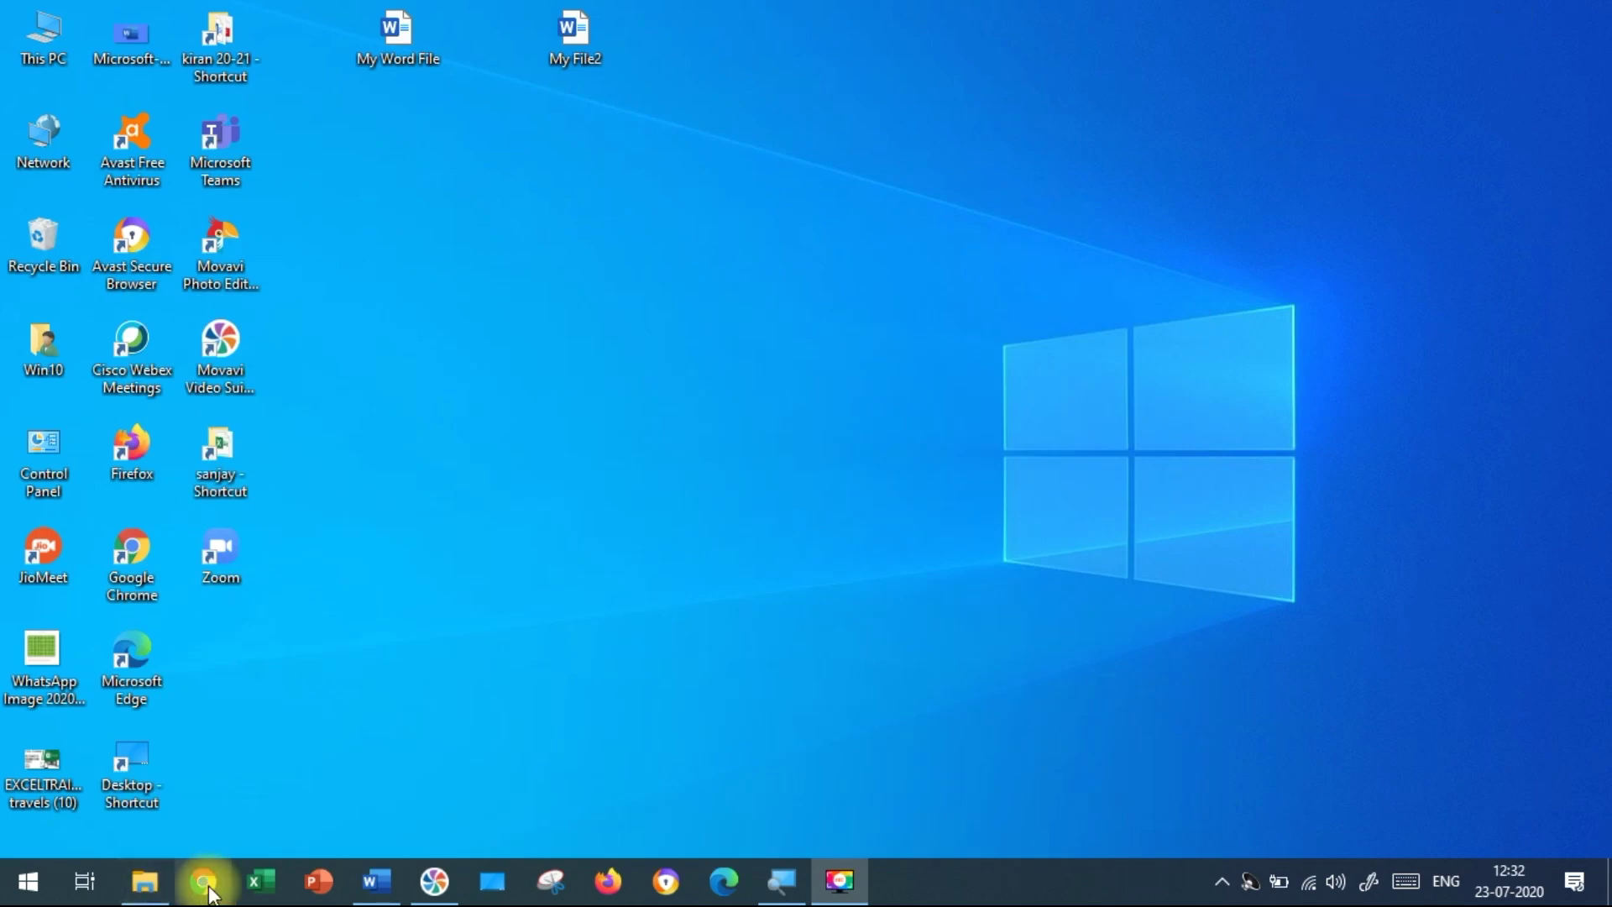
left_click(374, 890)
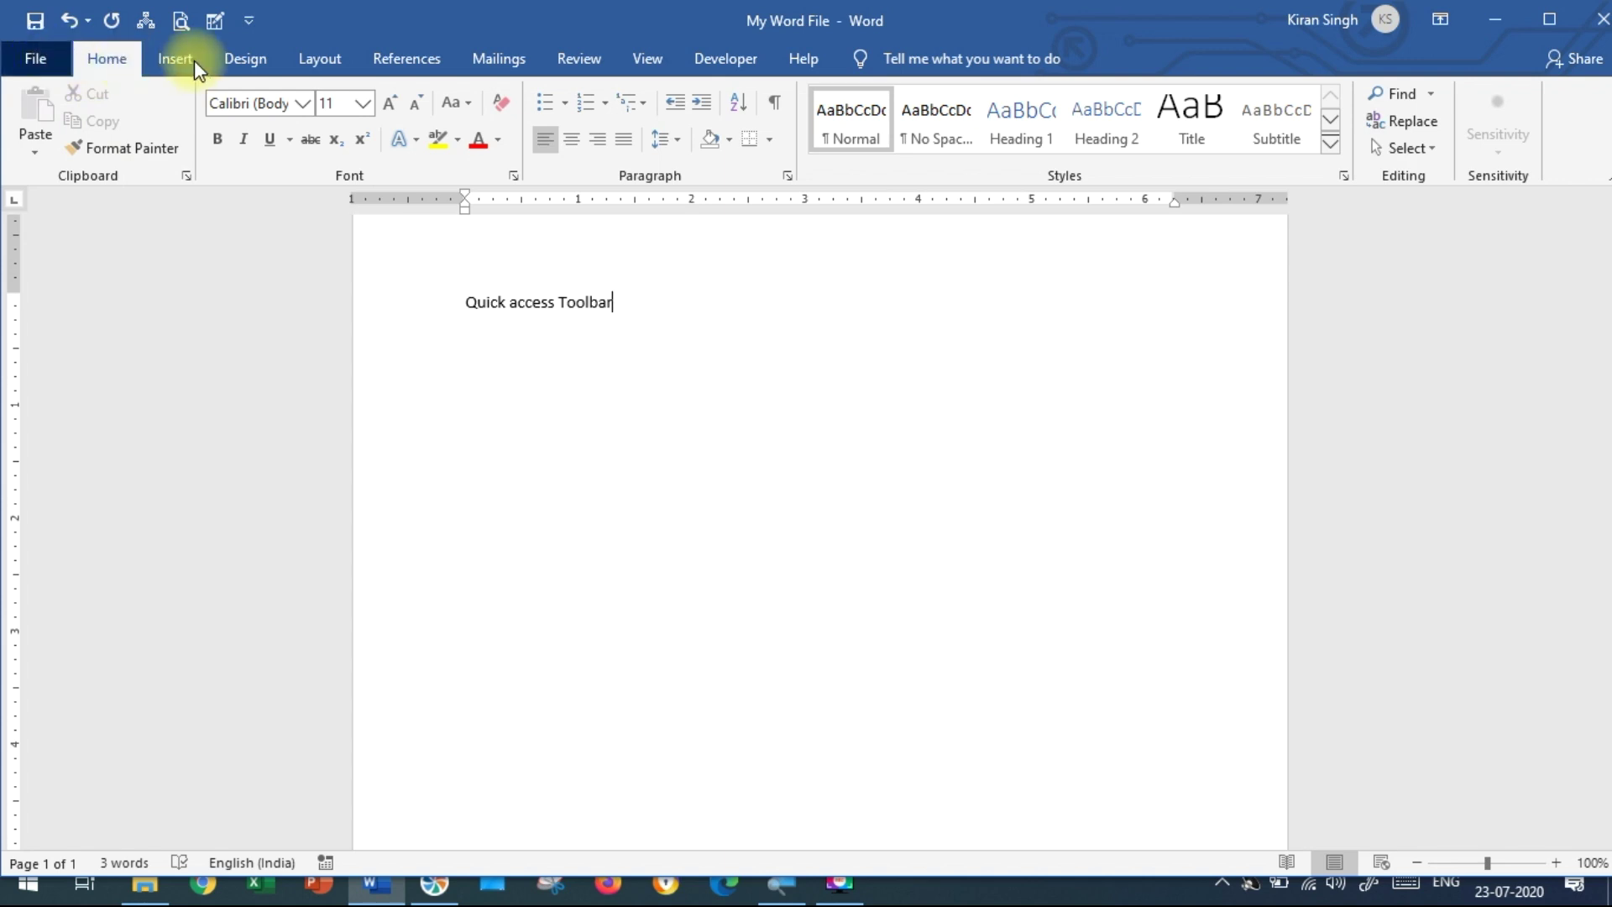
key("alt+f")
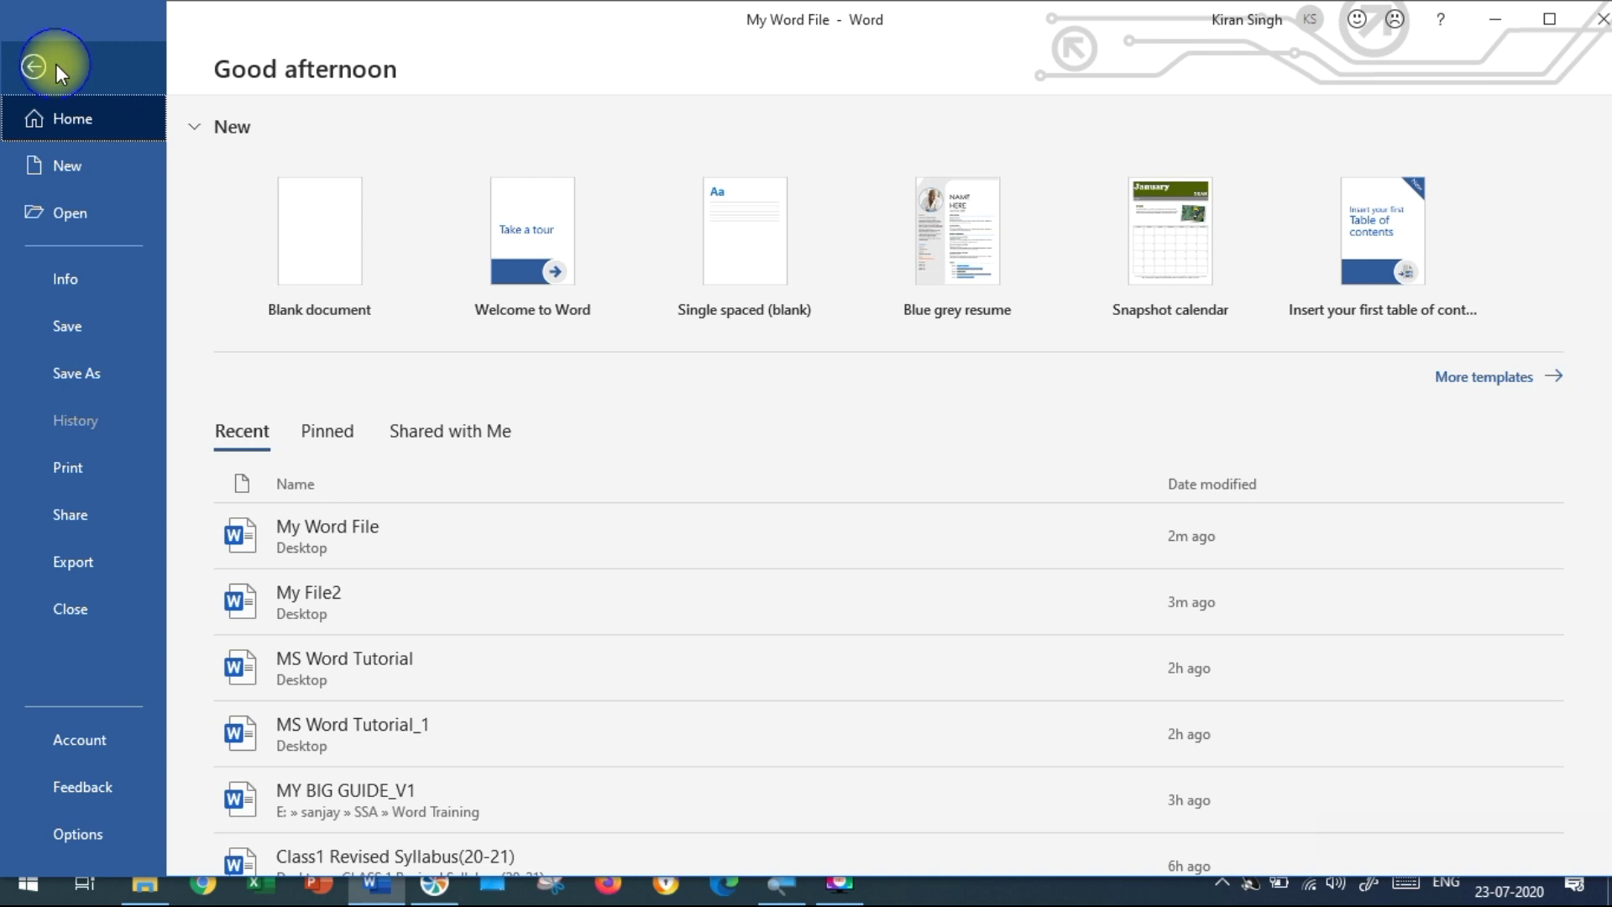
left_click(33, 66)
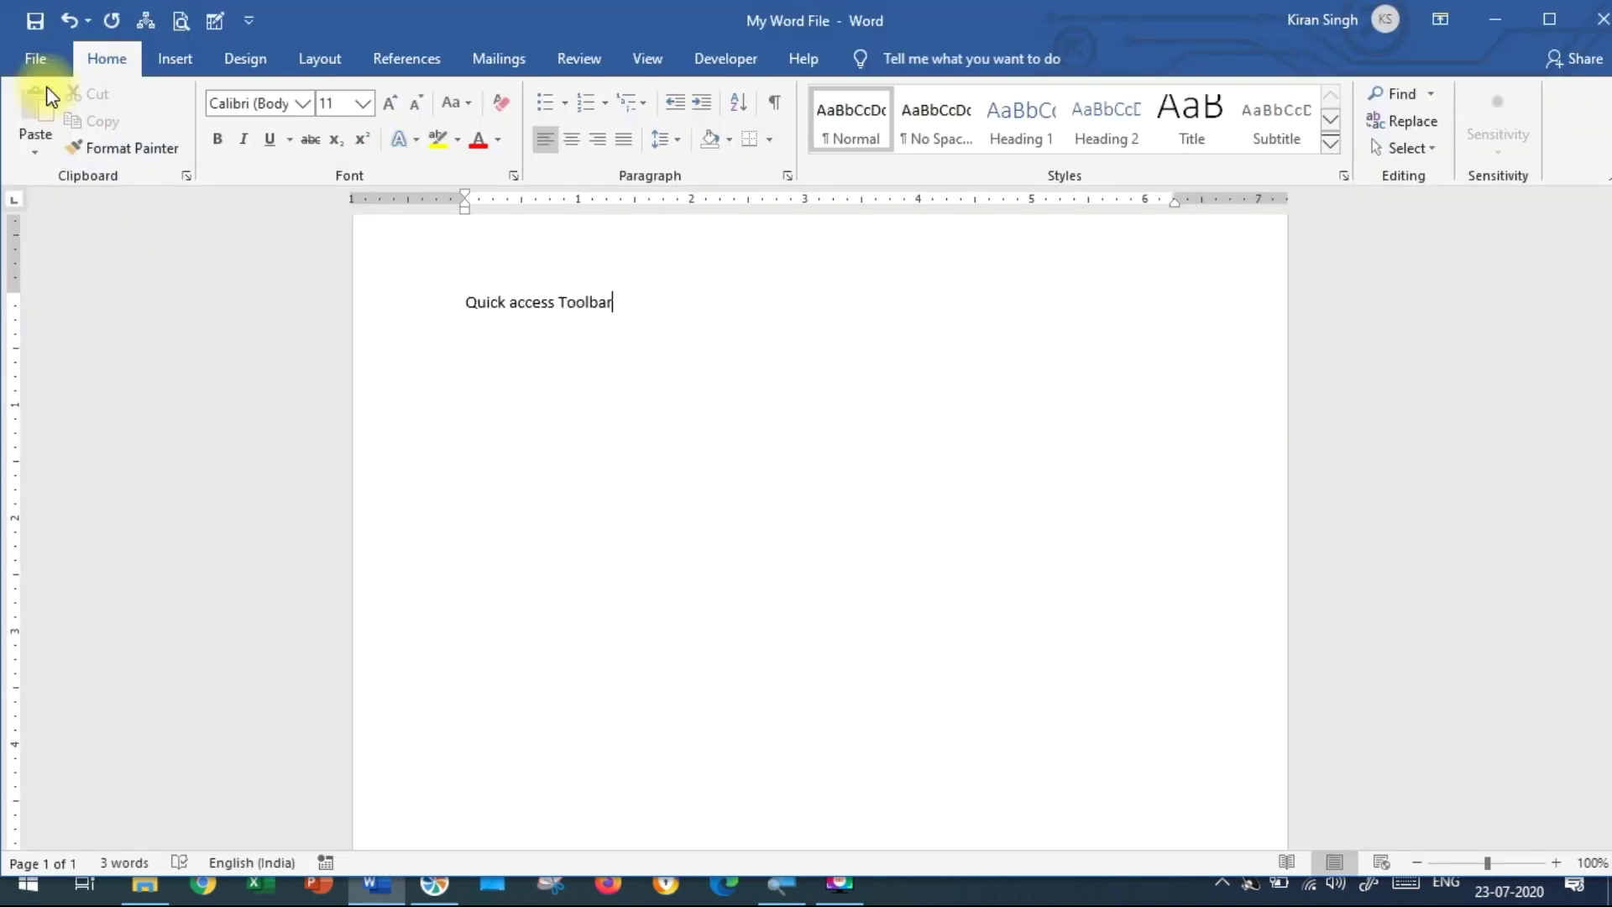
Step: Look through the Insert, Design and Layout commands of the ribbon and return to the Home commands
right_click(47, 87)
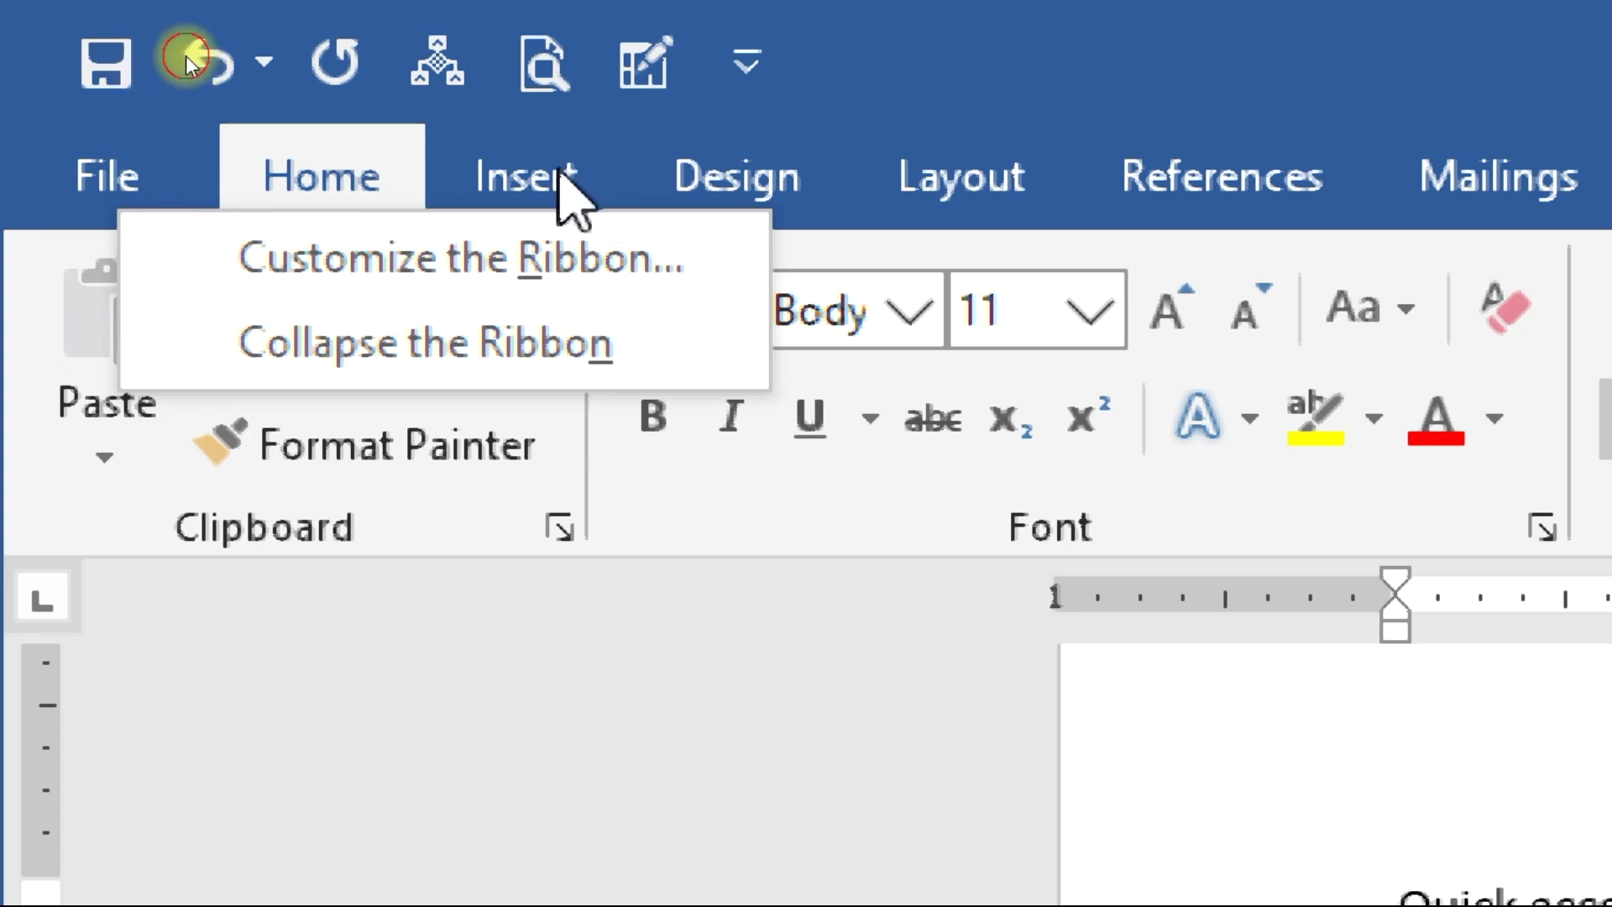
left_click(604, 189)
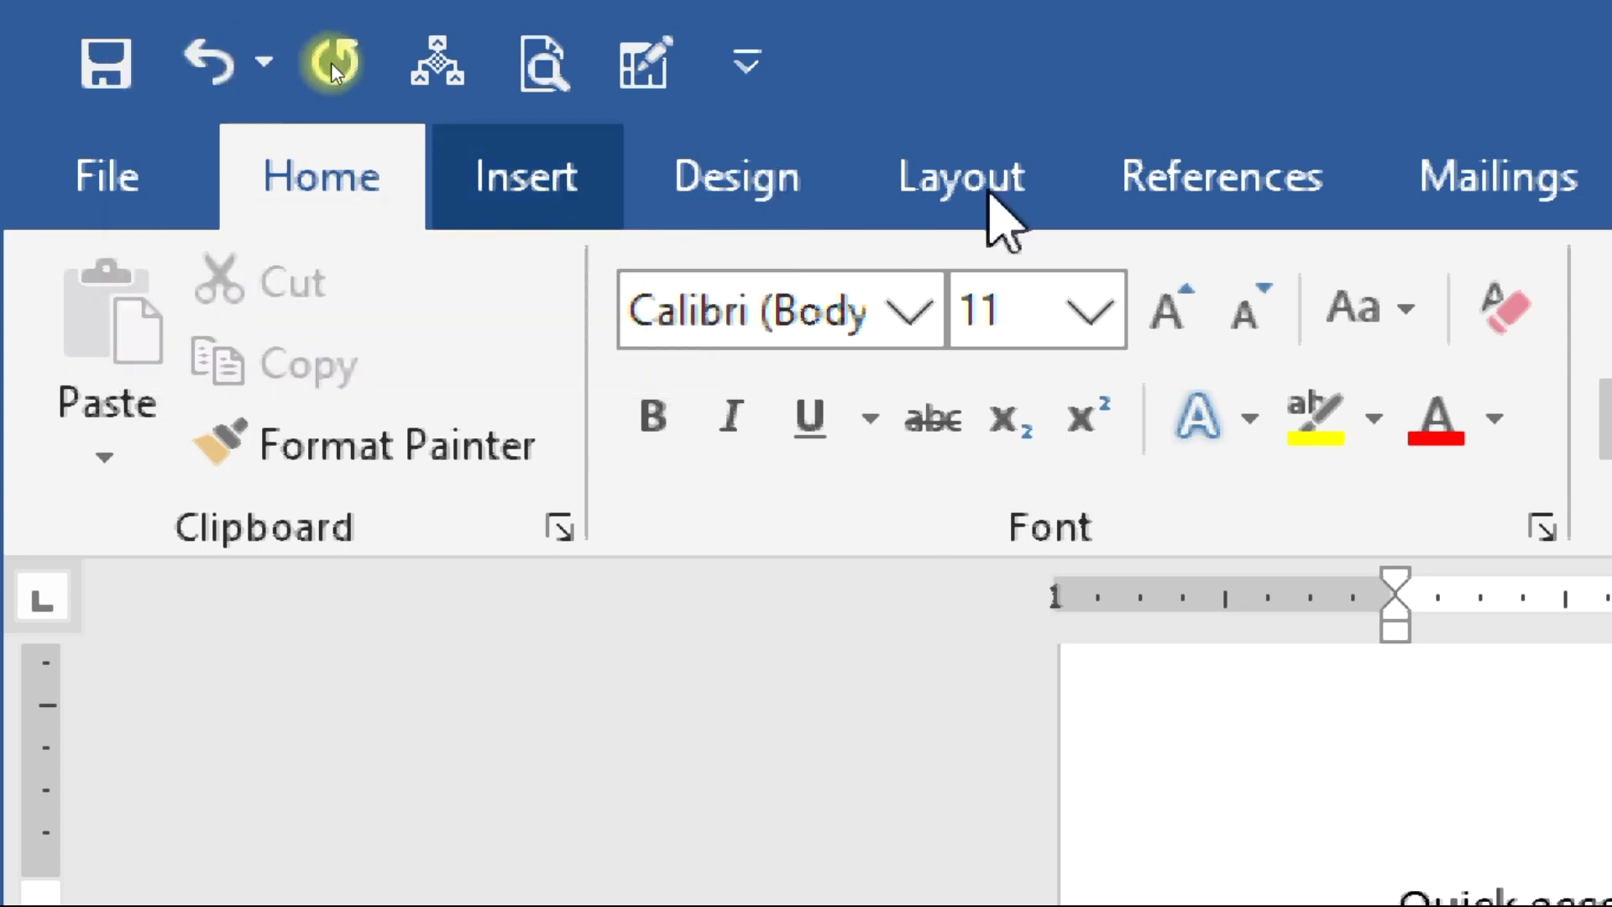
left_click(588, 178)
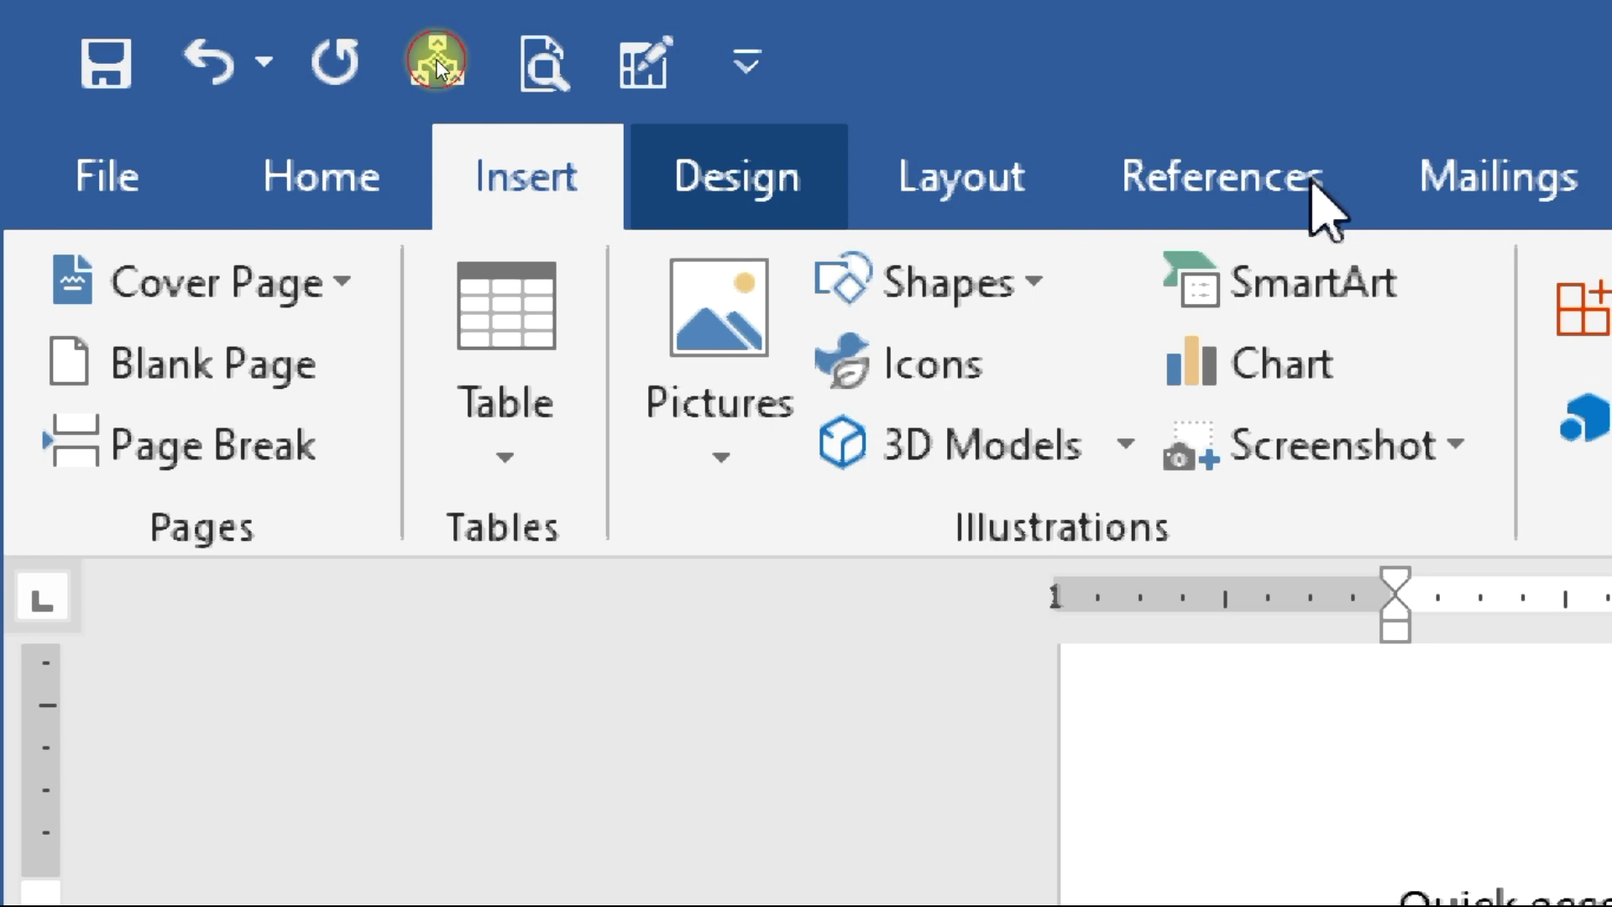
left_click(739, 178)
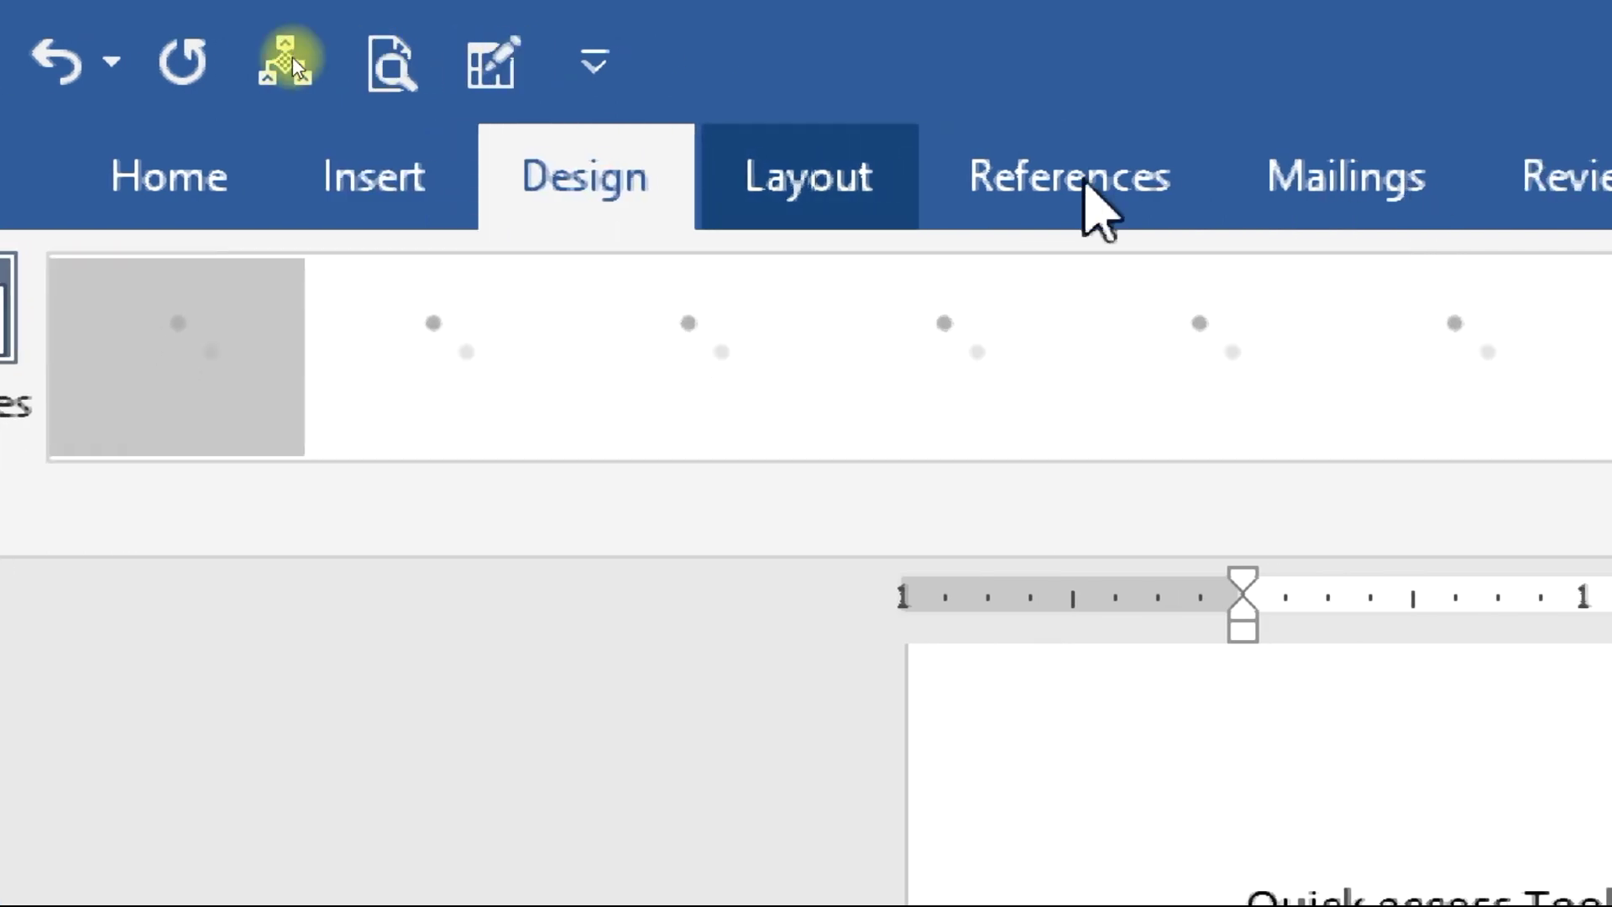
left_click(814, 178)
left_click(1096, 201)
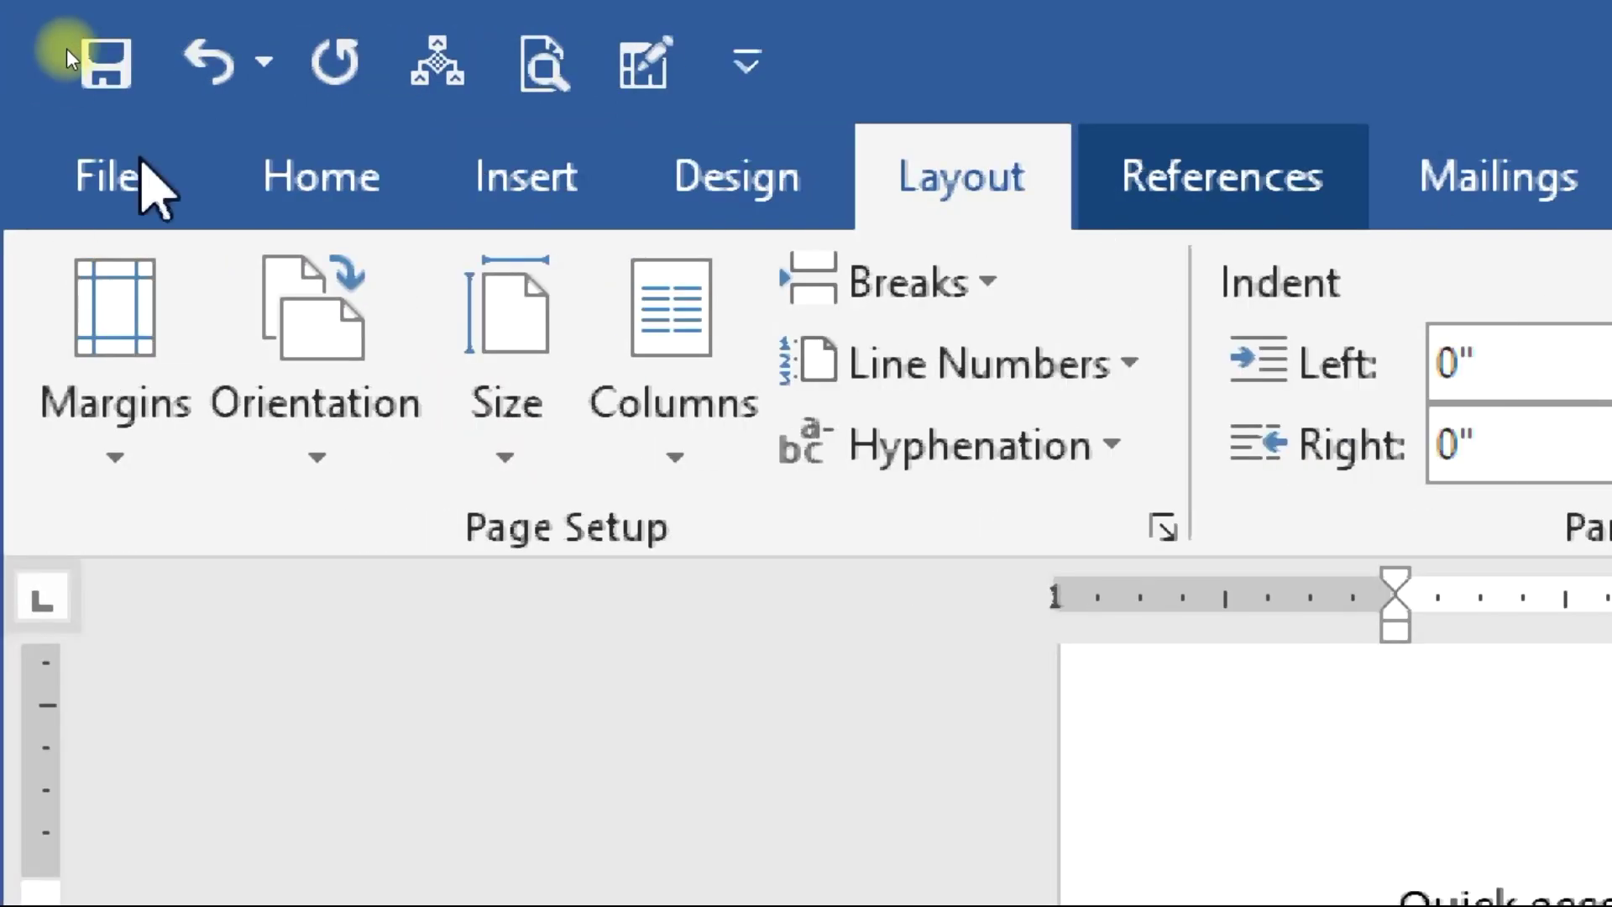
left_click(361, 178)
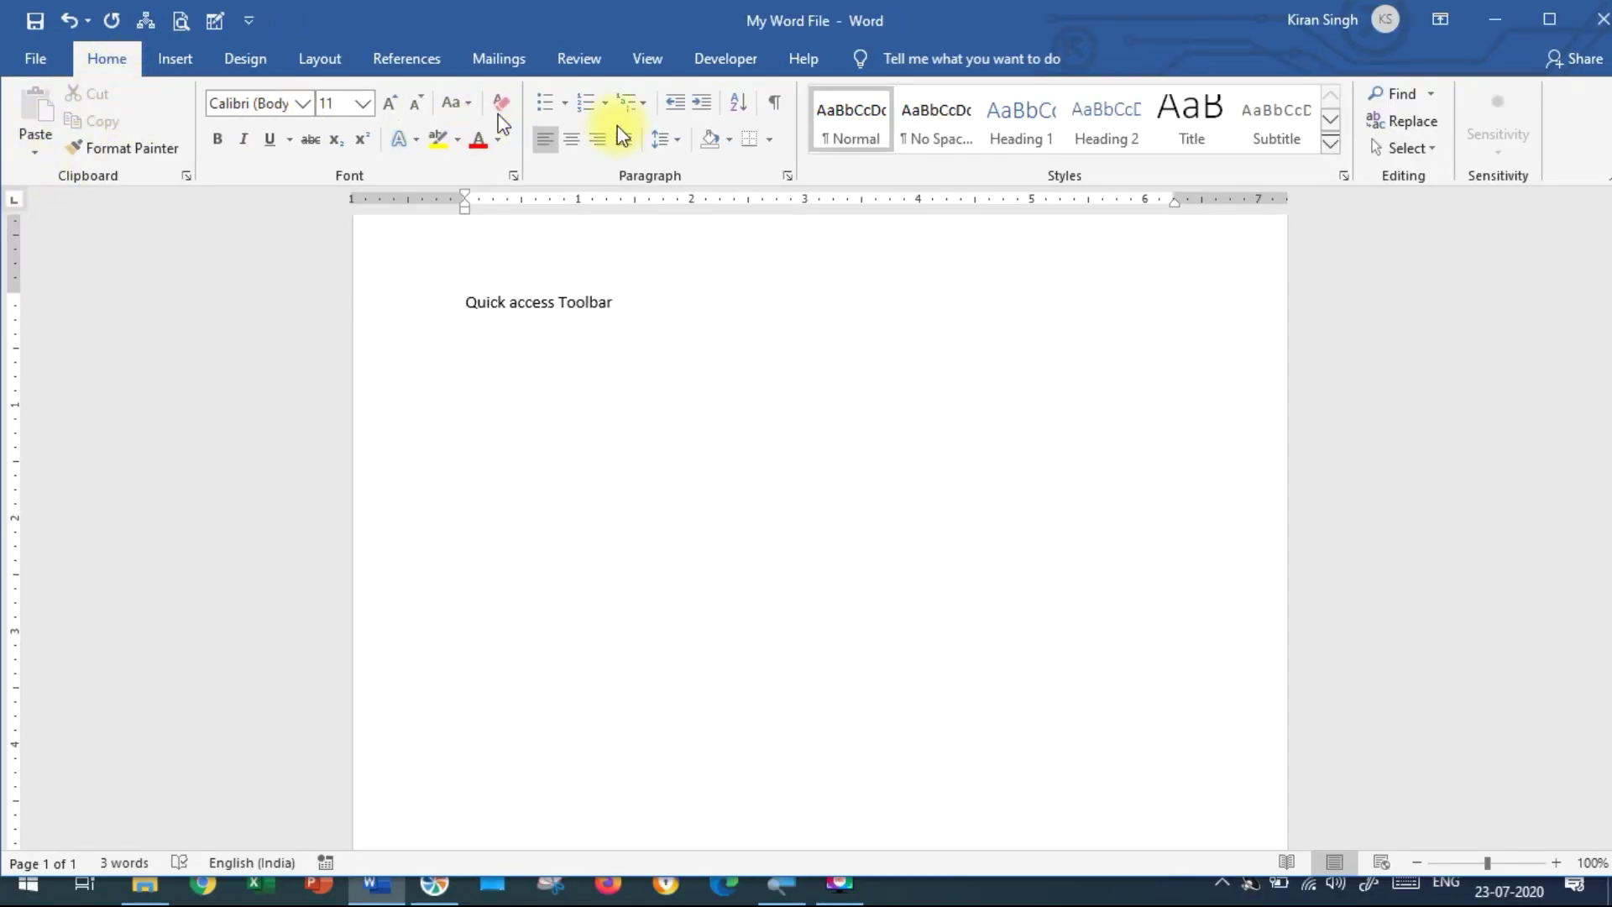
Step: Examine how the Insert, Home and Design commands are arranged in named groups, finishing on the Home commands
left_click(185, 61)
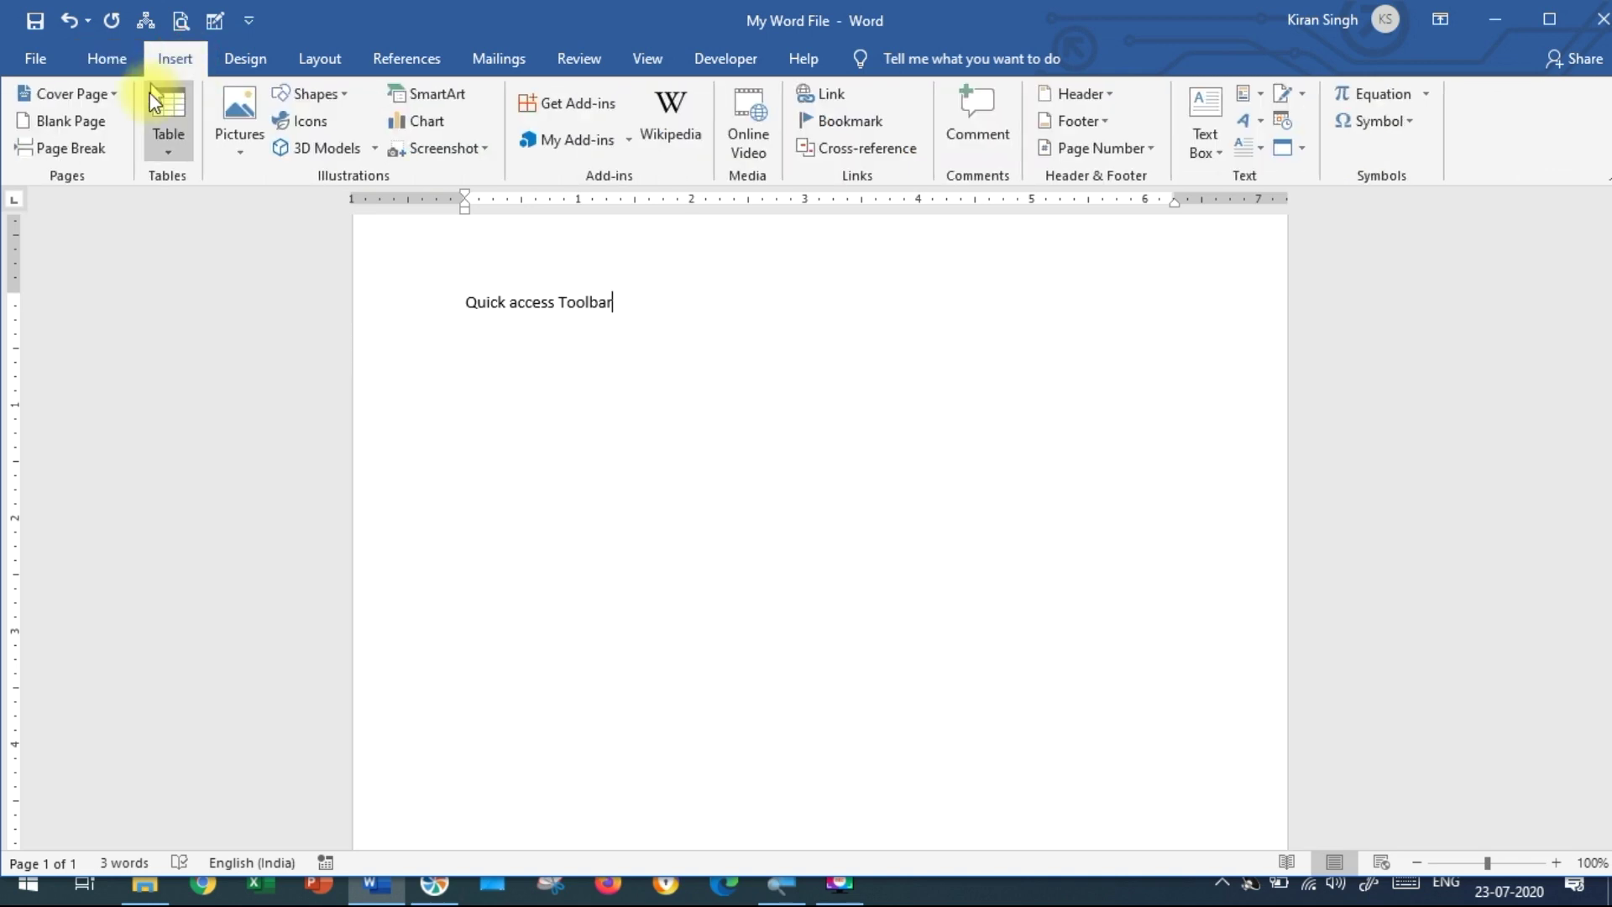
left_click(106, 60)
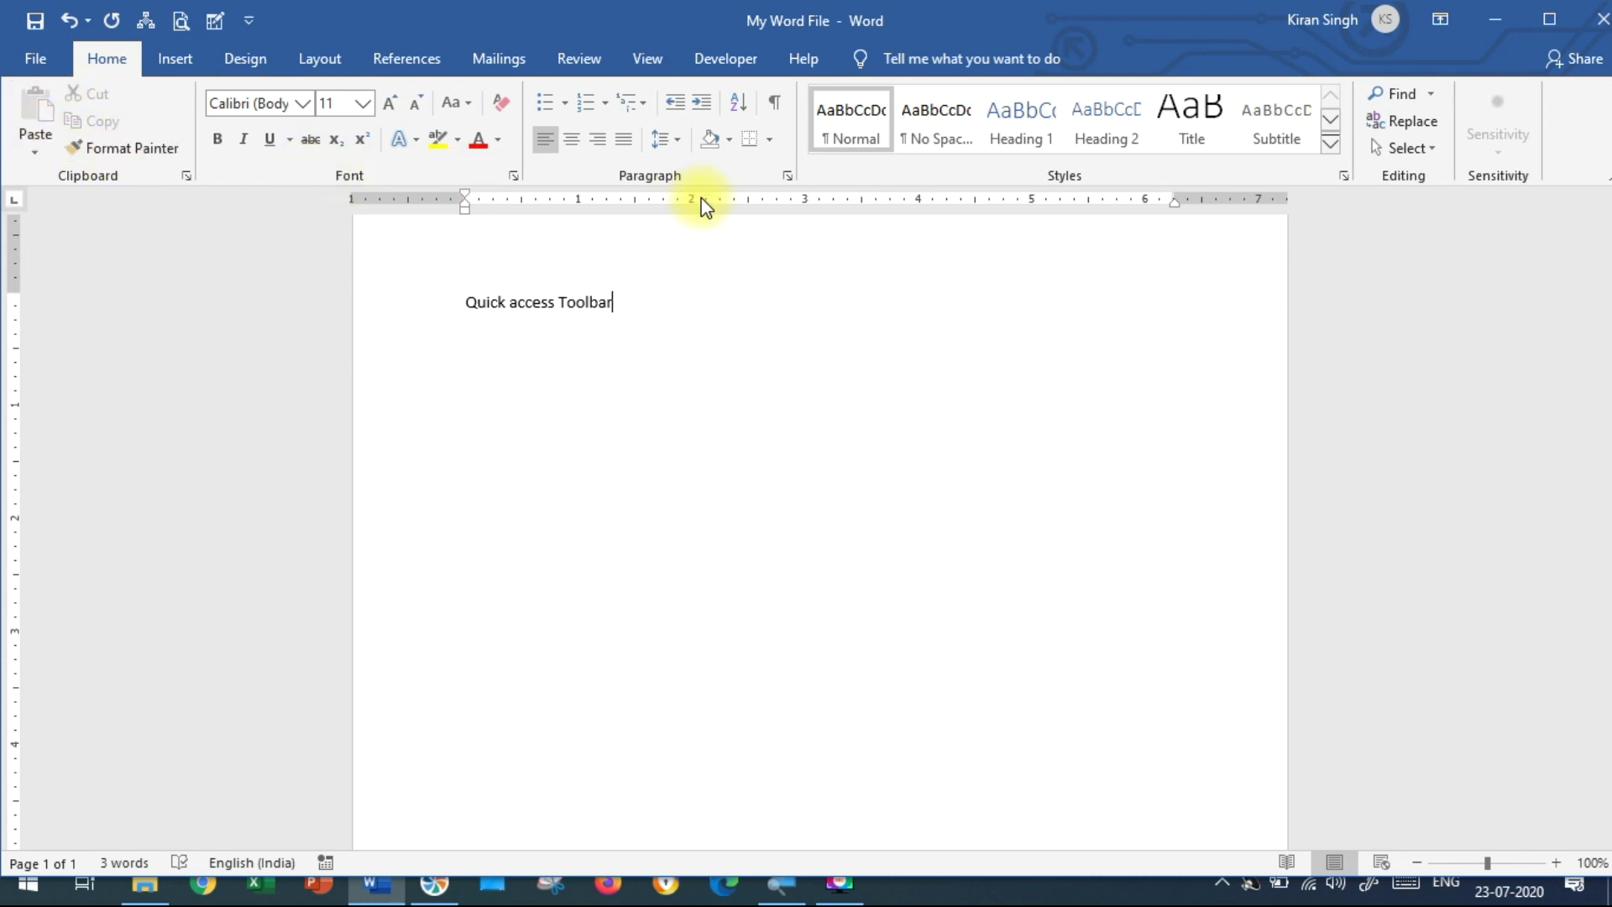
left_click(185, 64)
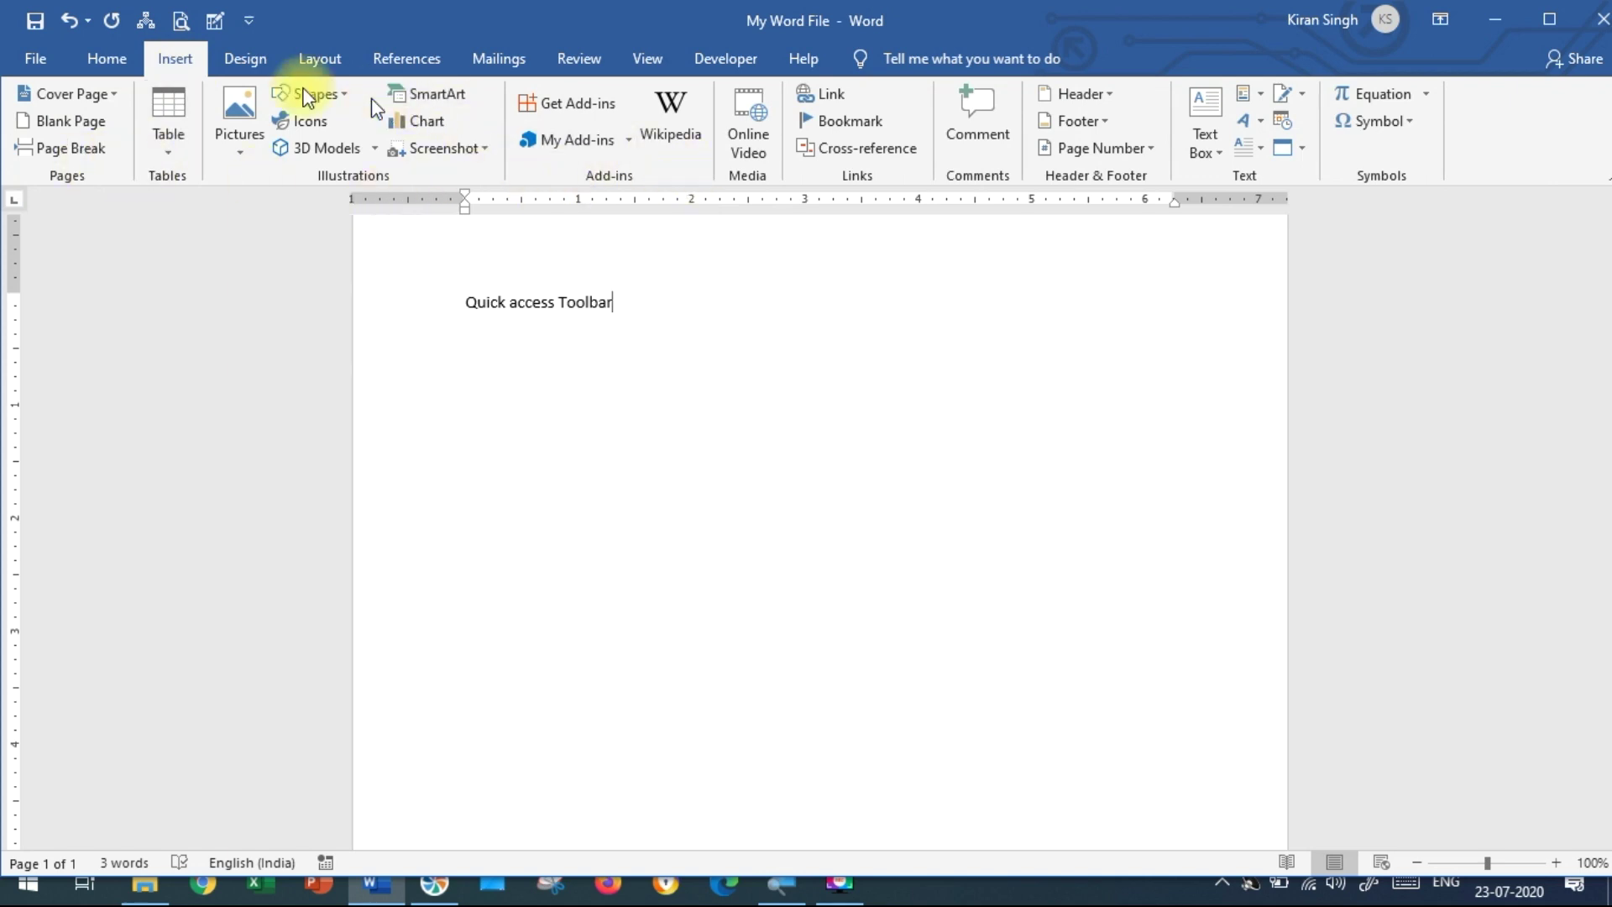
left_click(244, 58)
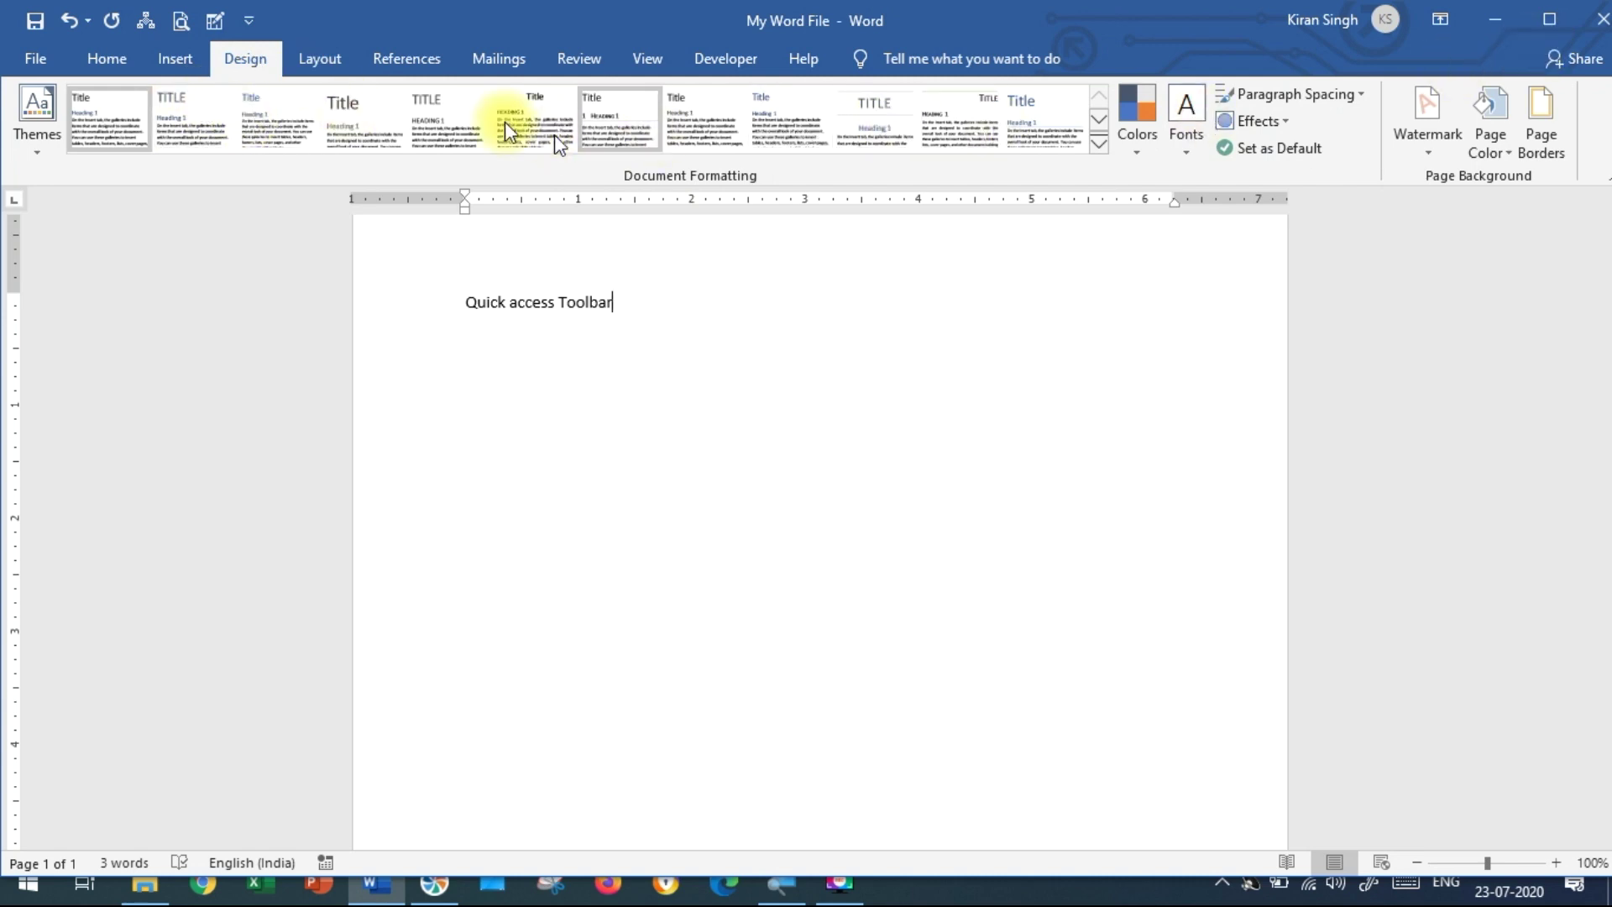
left_click(122, 59)
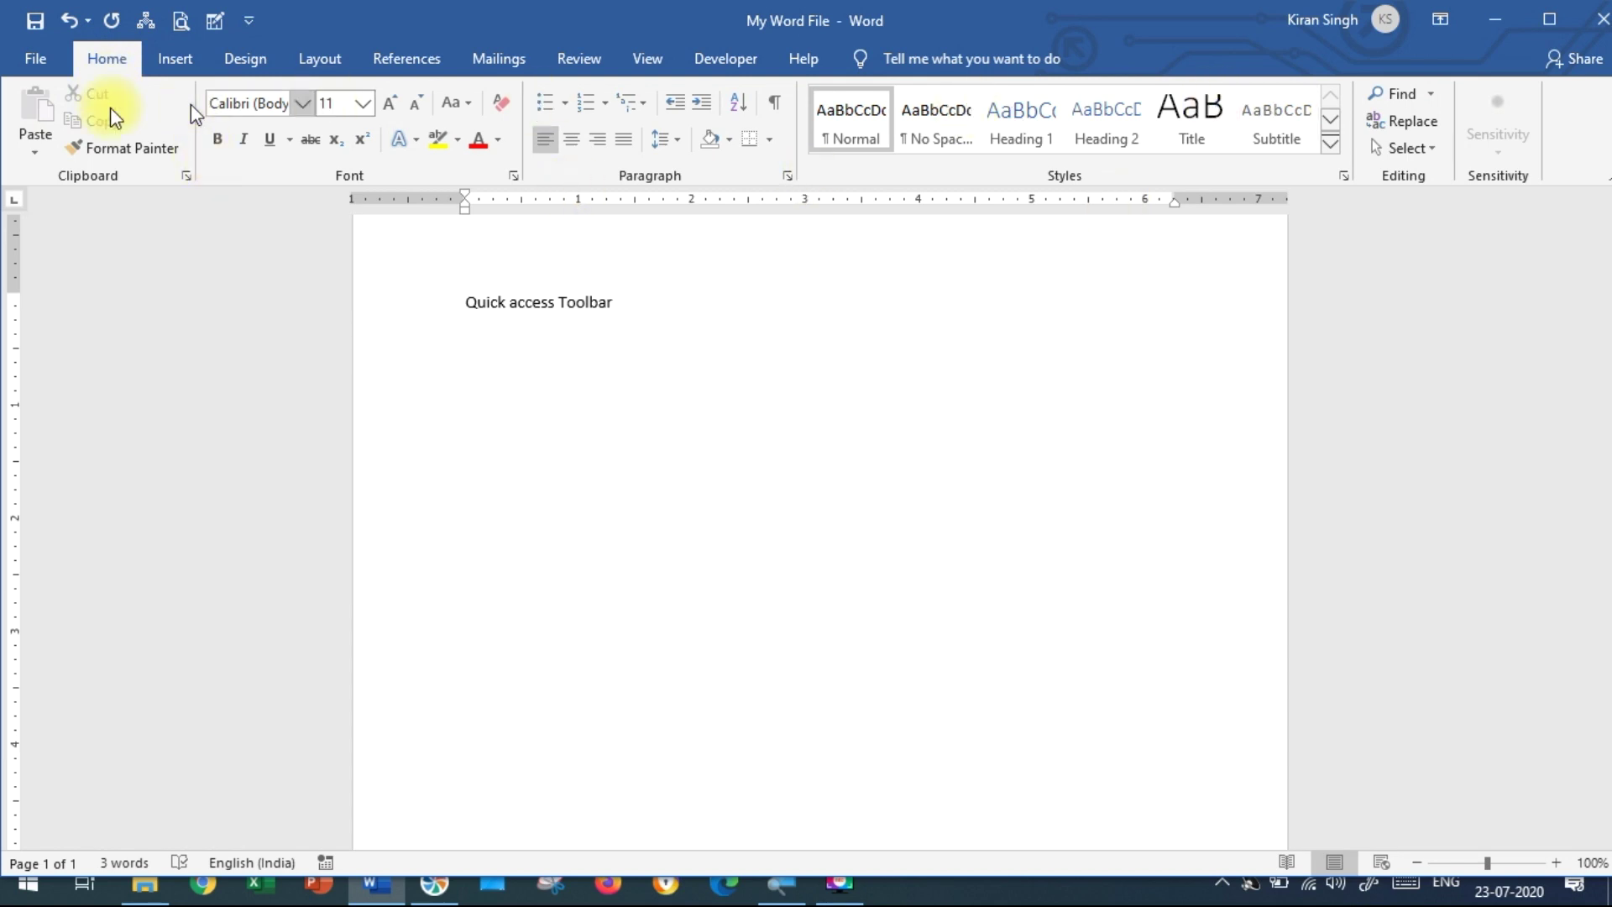
left_click(163, 63)
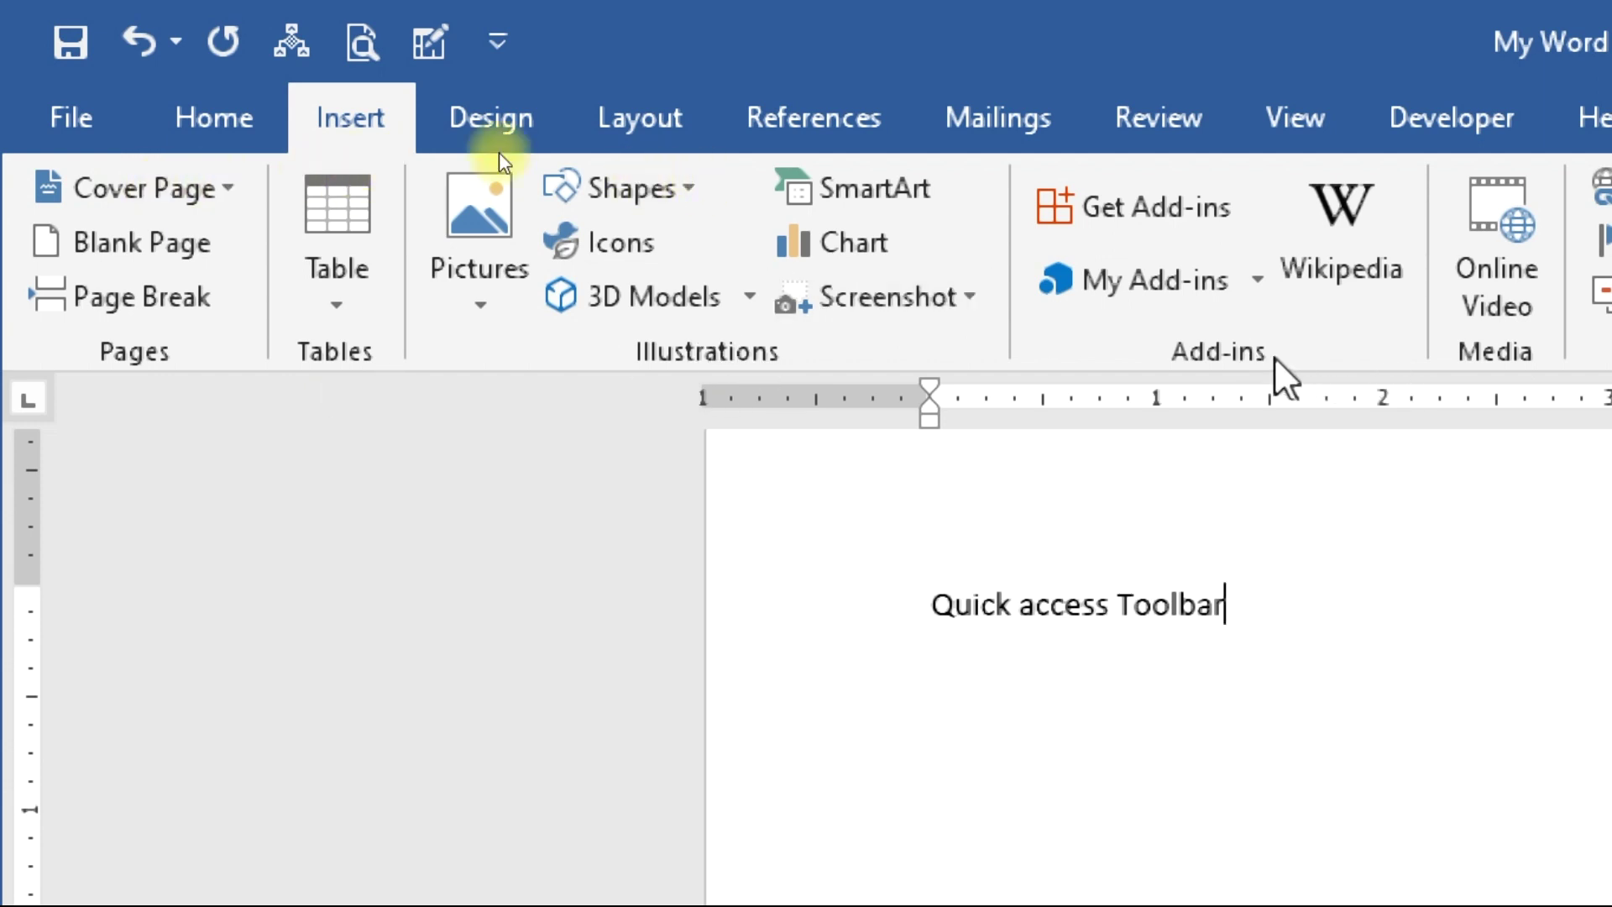
left_click(216, 122)
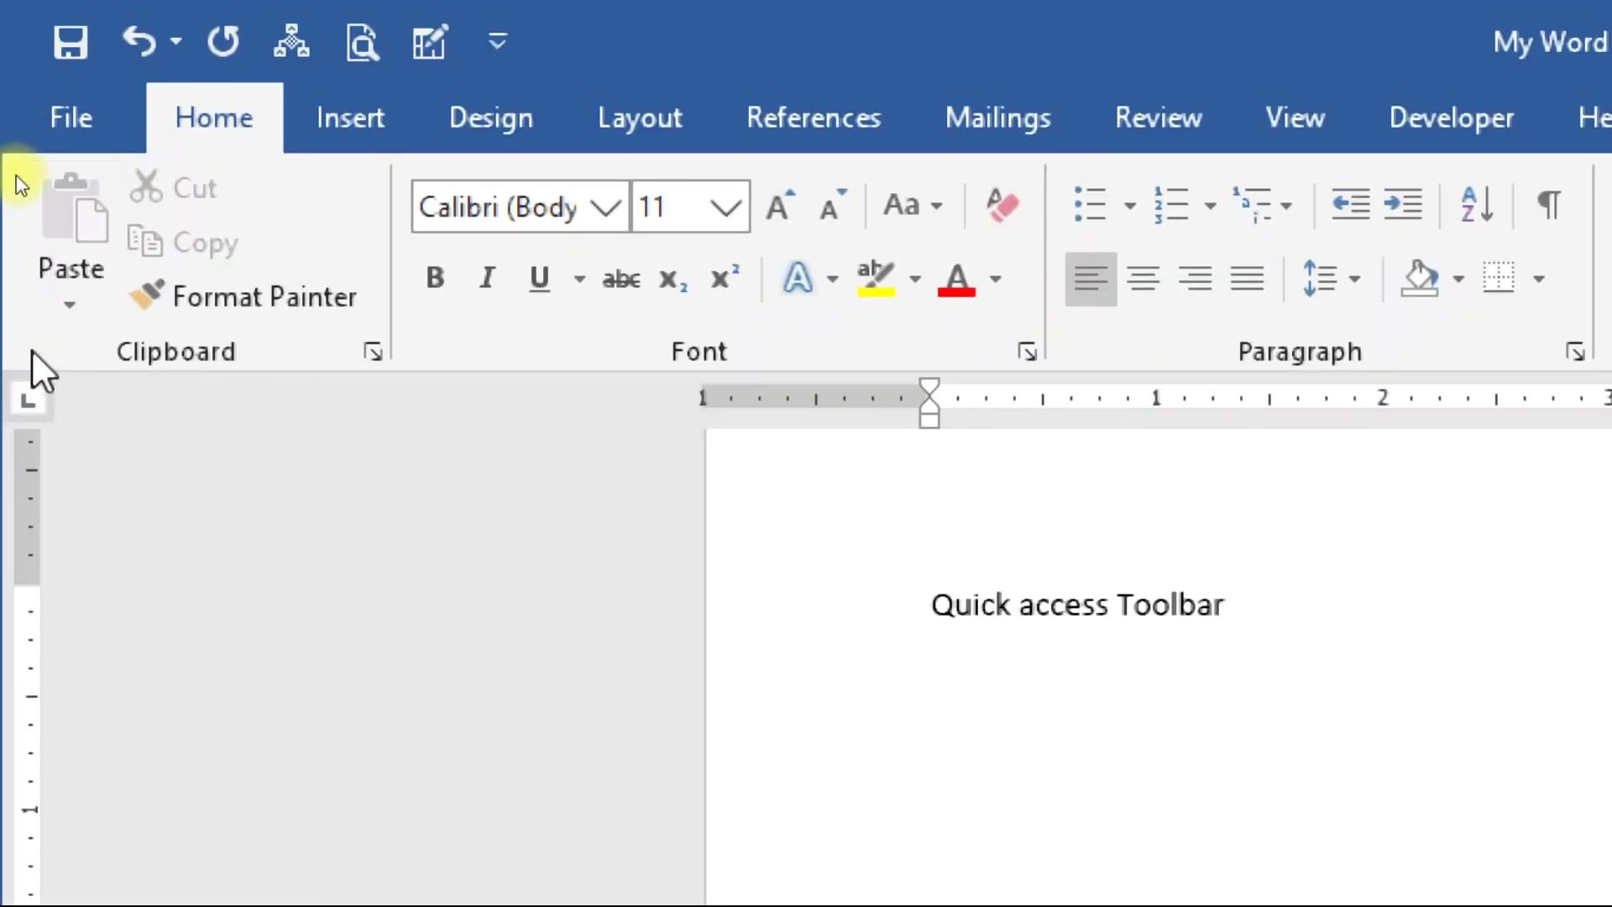
Step: Save My Word File
key("ctrl+s")
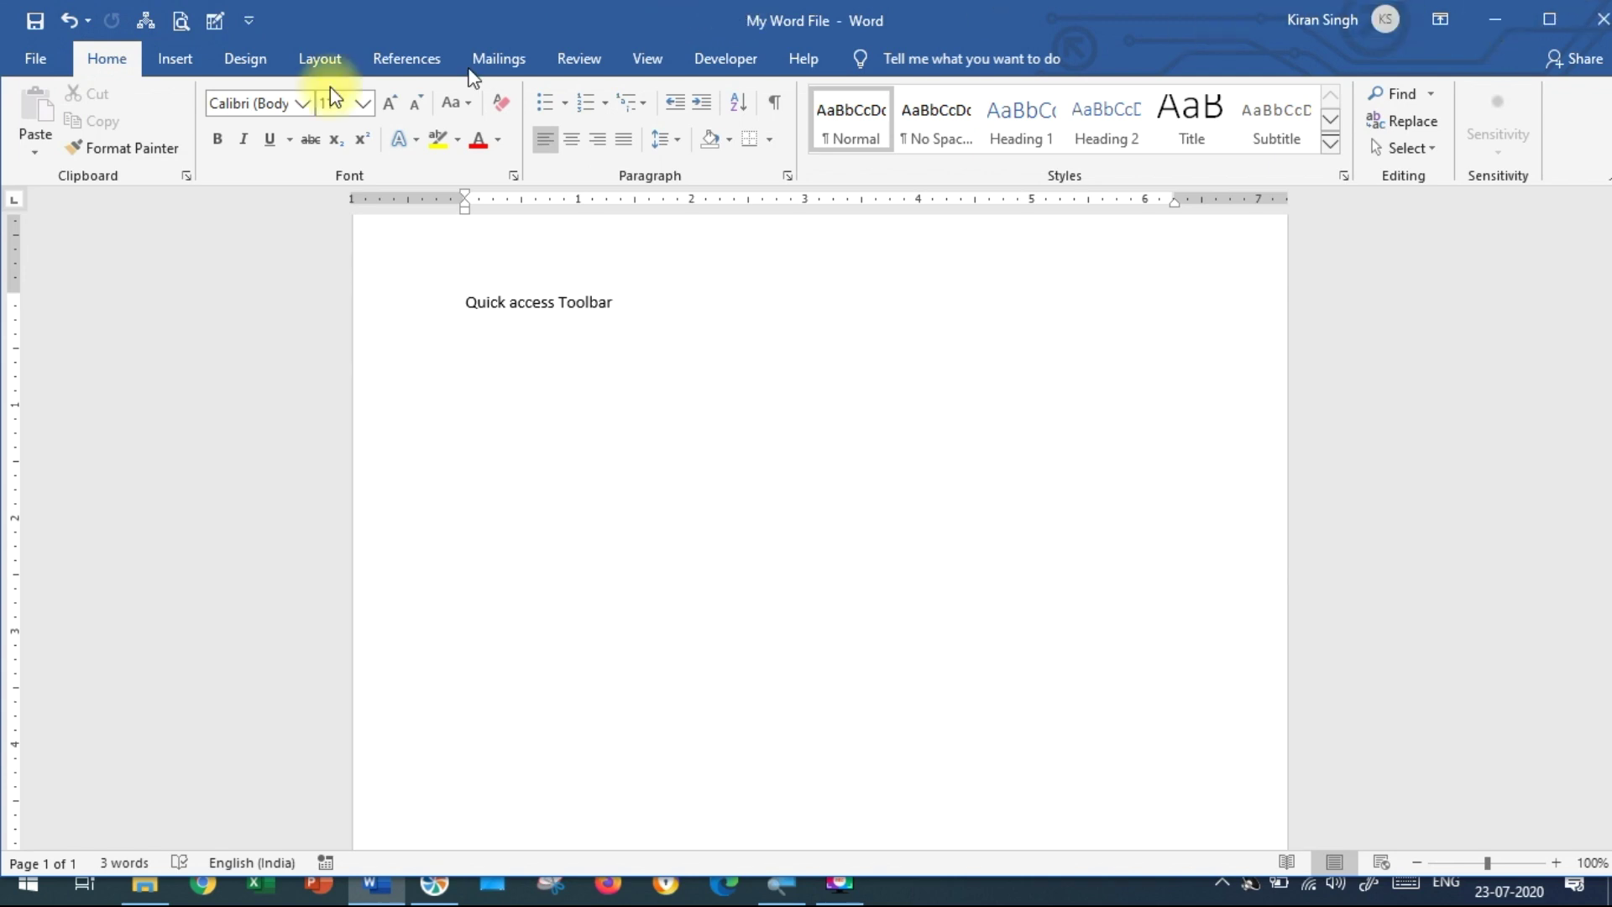
Step: Compare the Home, Insert, Design and Layout command sets of the ribbon, finishing on the Design commands
left_click(168, 63)
left_click(256, 59)
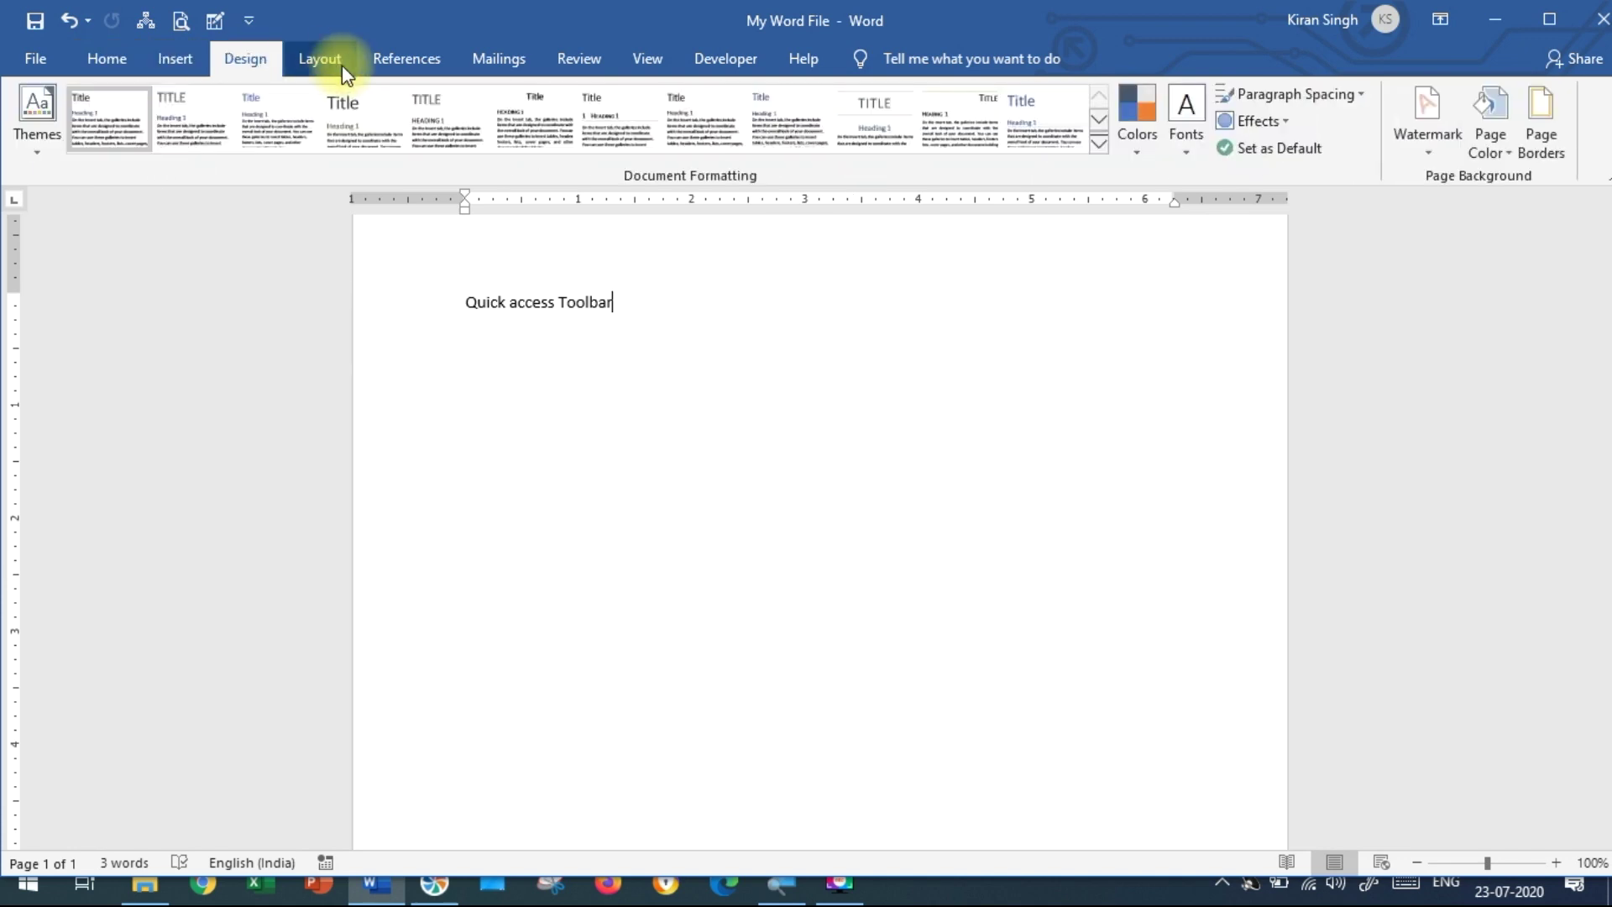
left_click(328, 68)
left_click(120, 60)
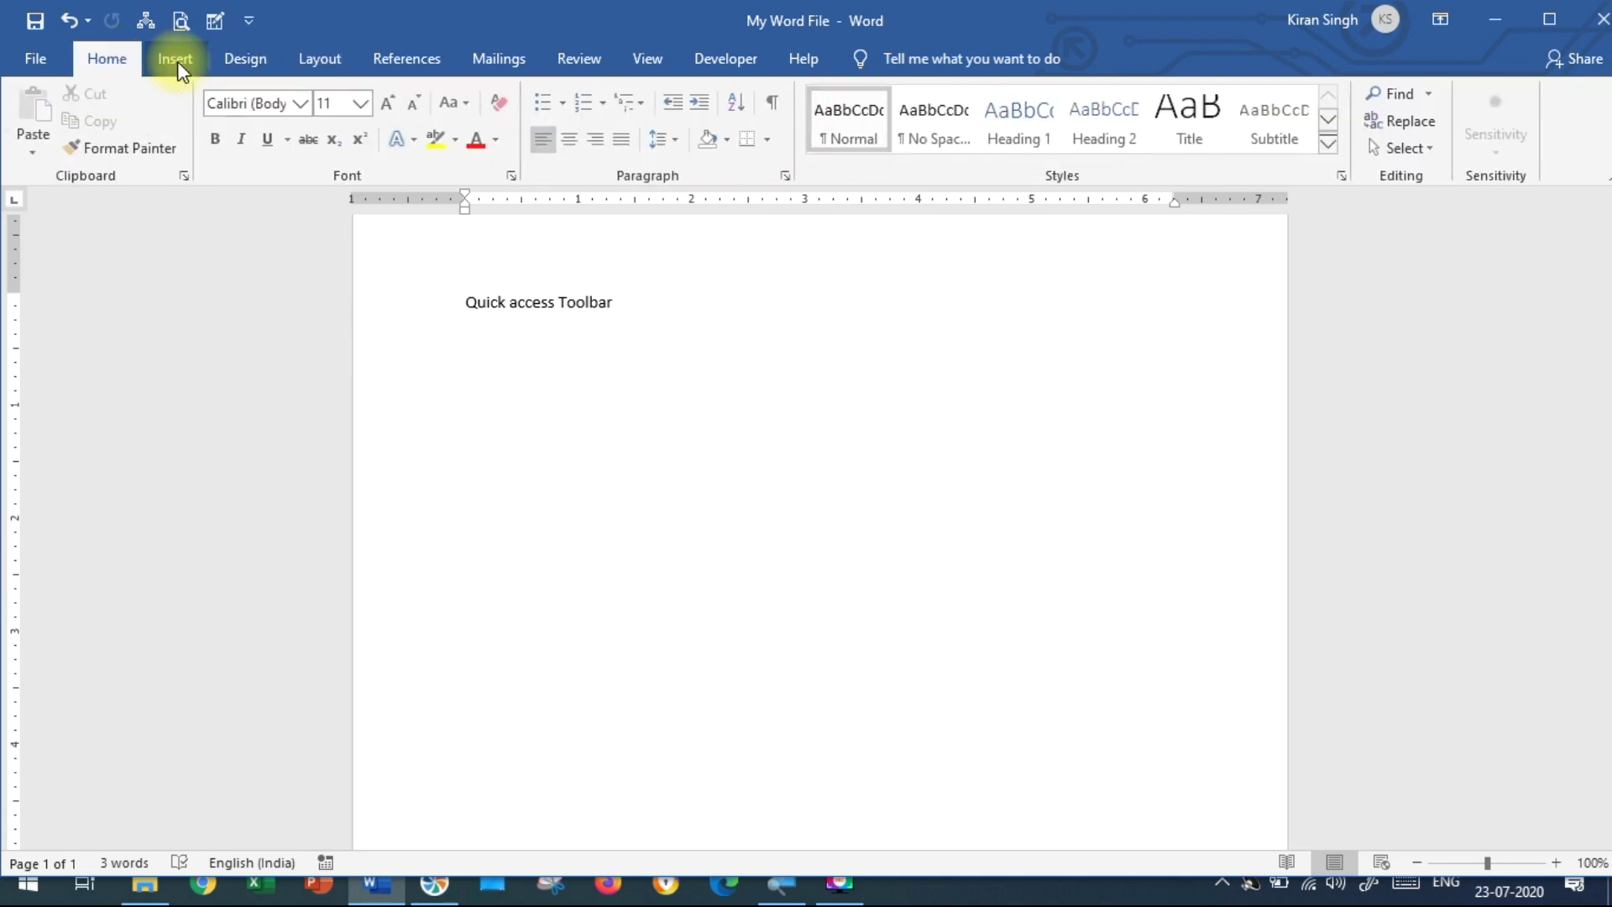
left_click(178, 64)
left_click(249, 64)
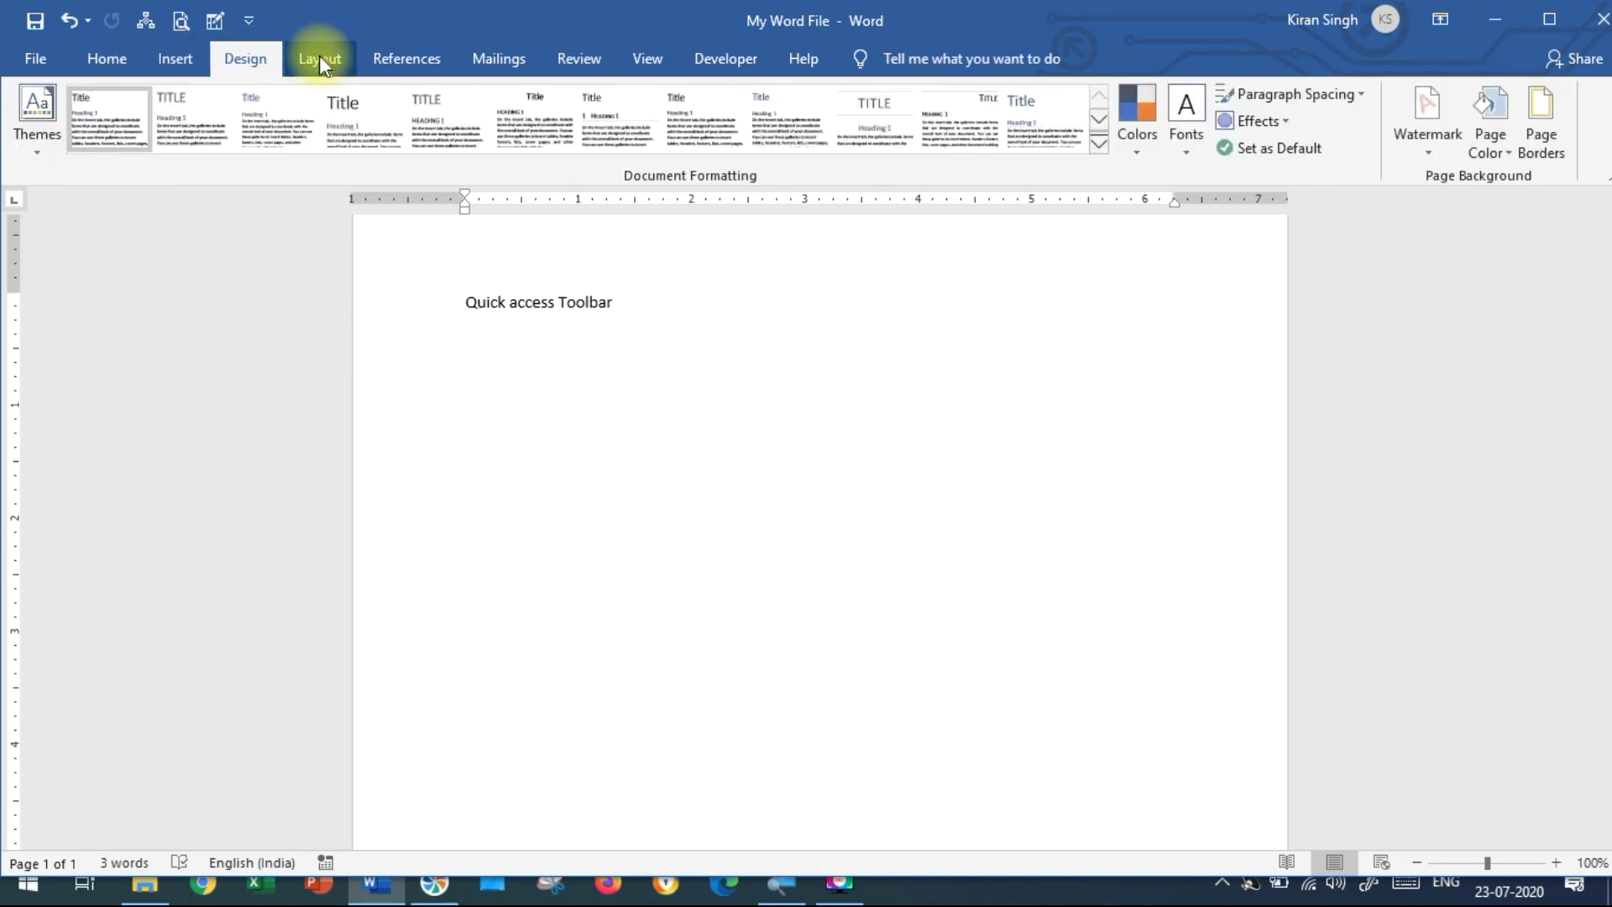
left_click(324, 62)
left_click(122, 58)
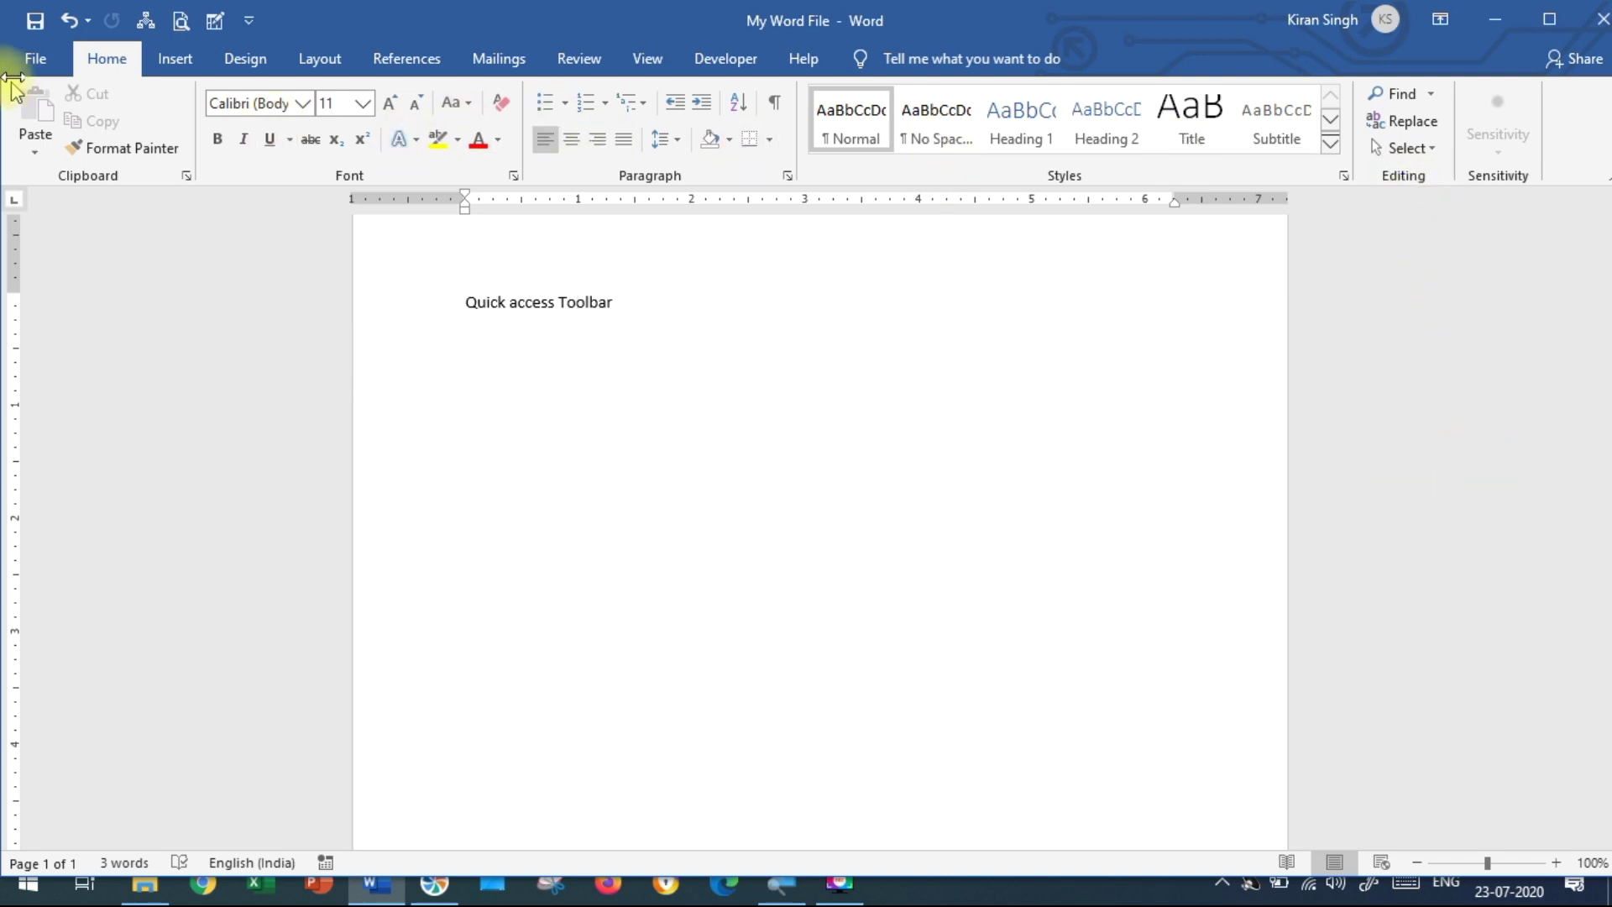
left_click(161, 58)
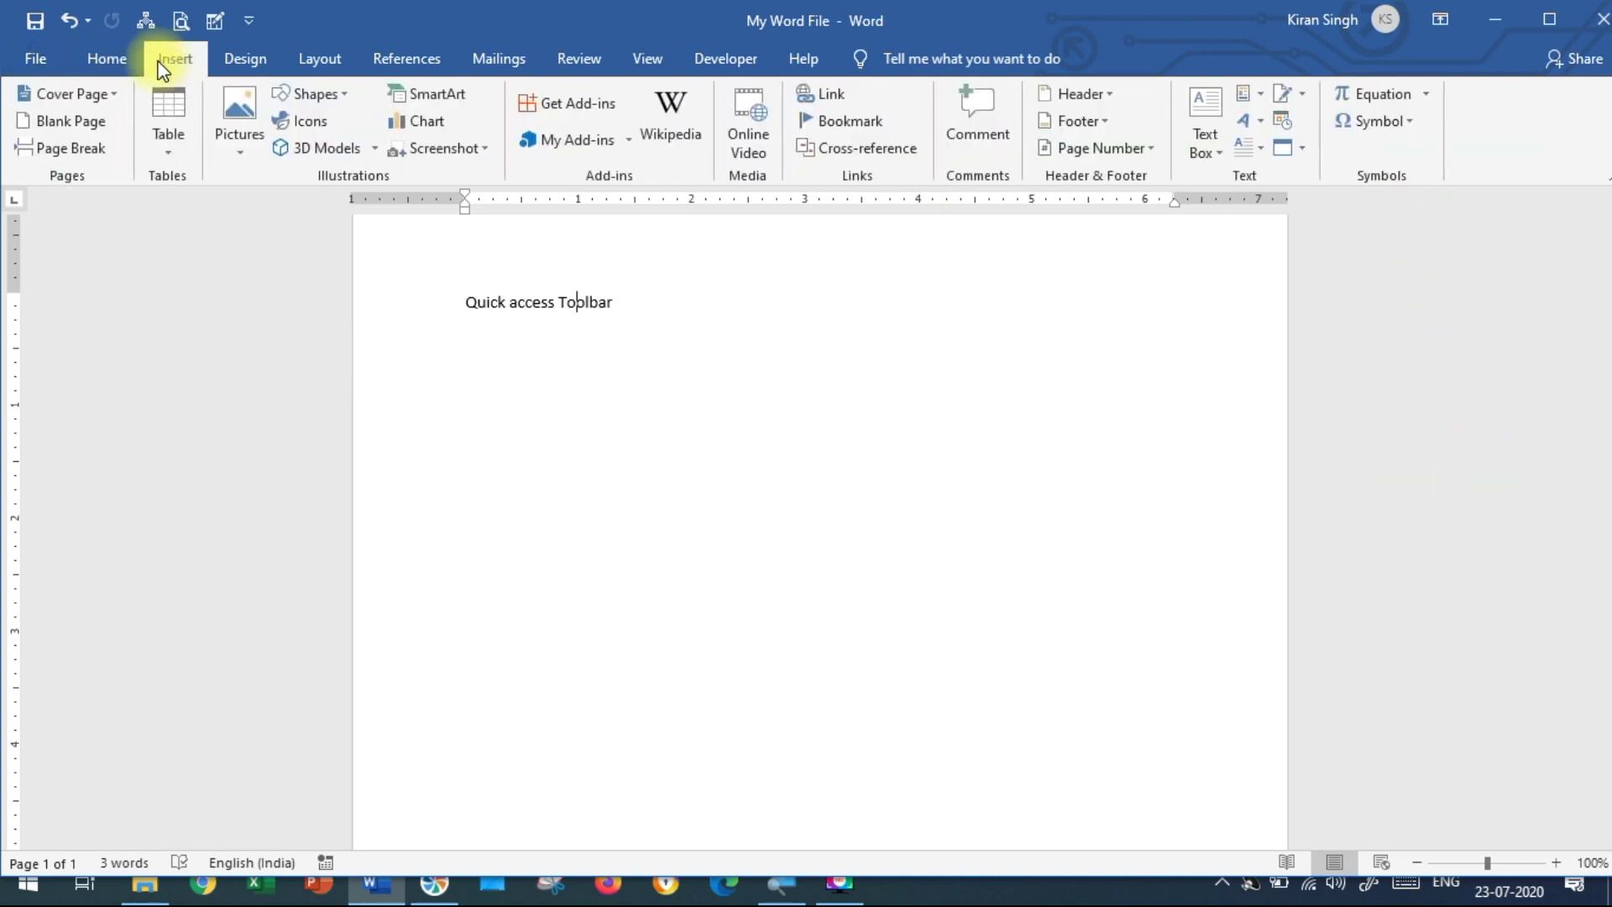
left_click(245, 57)
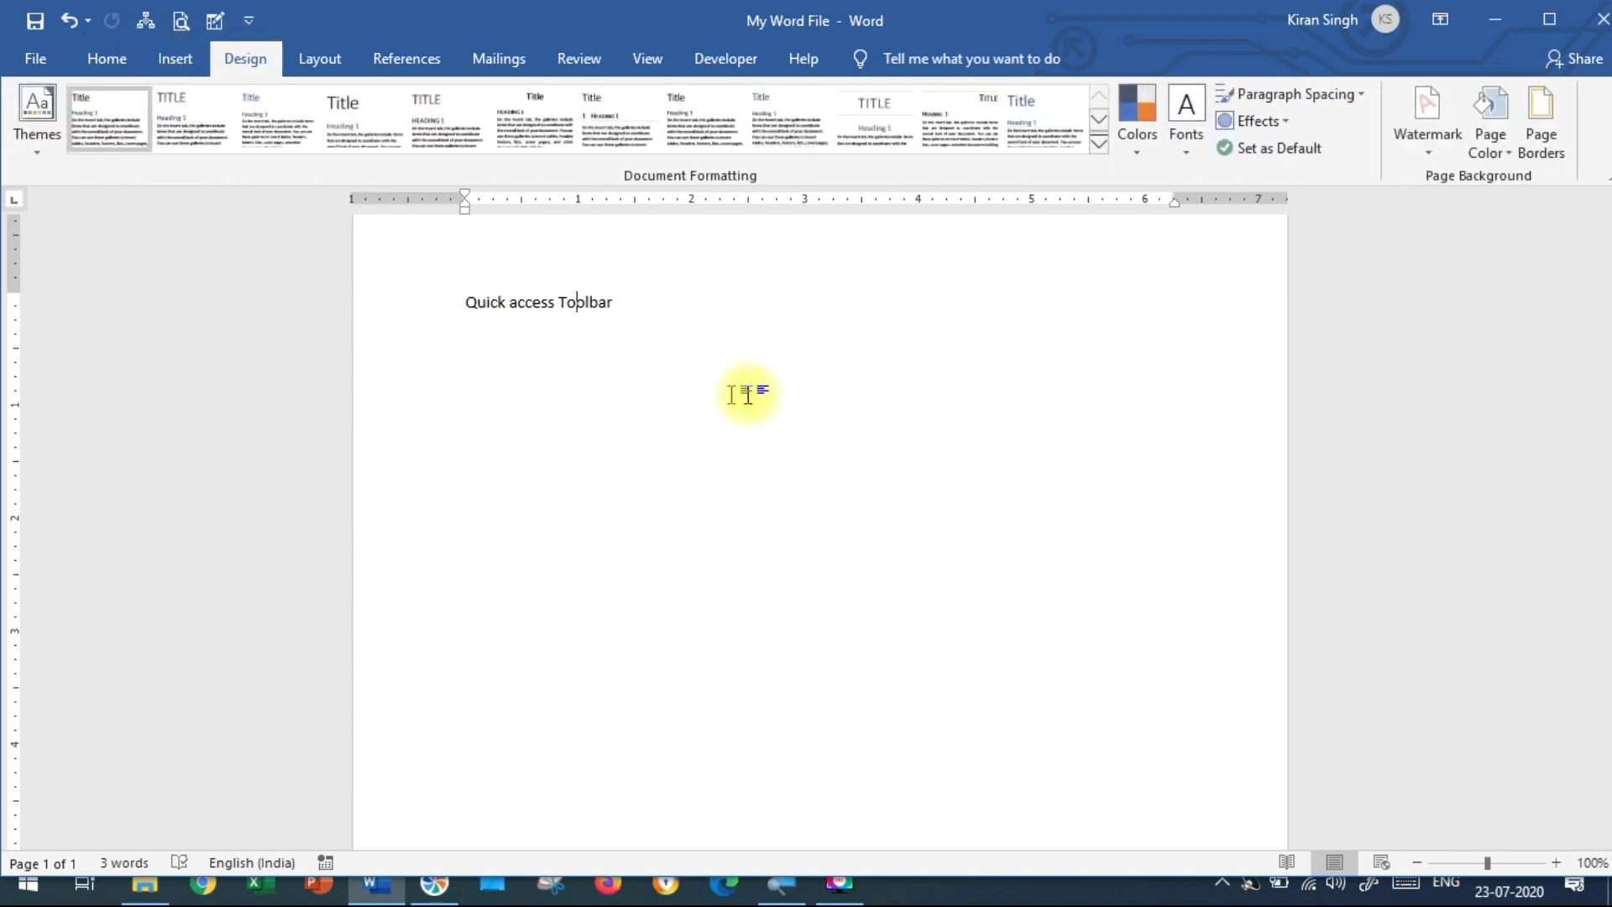
Step: Practise selecting and deselecting the line "Quick access Toolbar" in the document, leaving the whole line selected
left_click(597, 419)
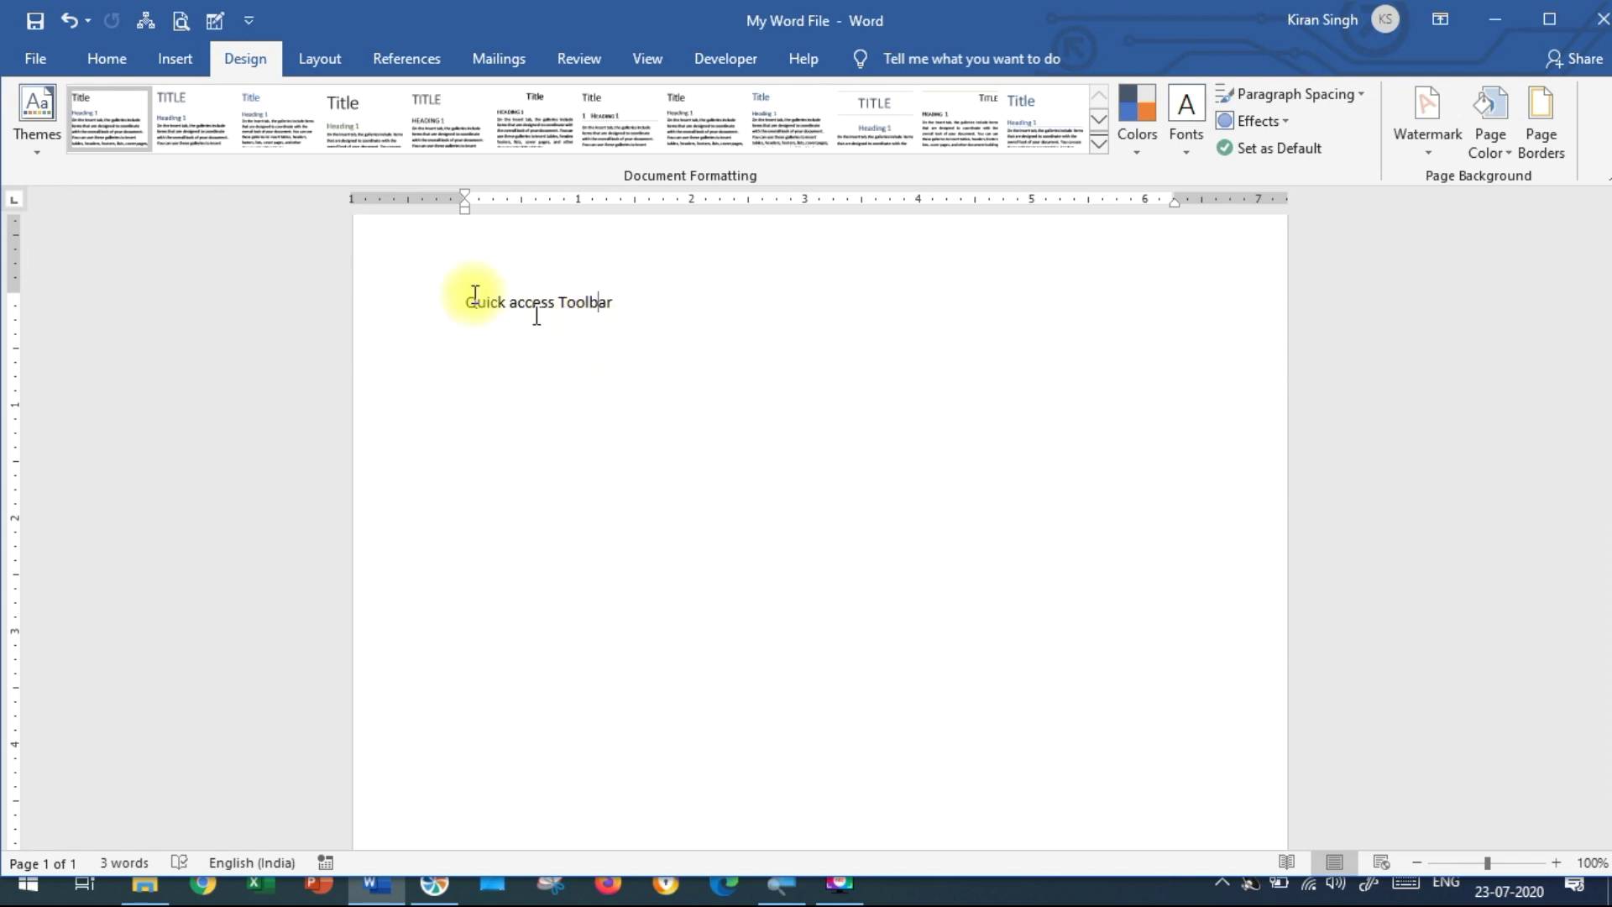
left_click_drag(457, 302, 846, 378)
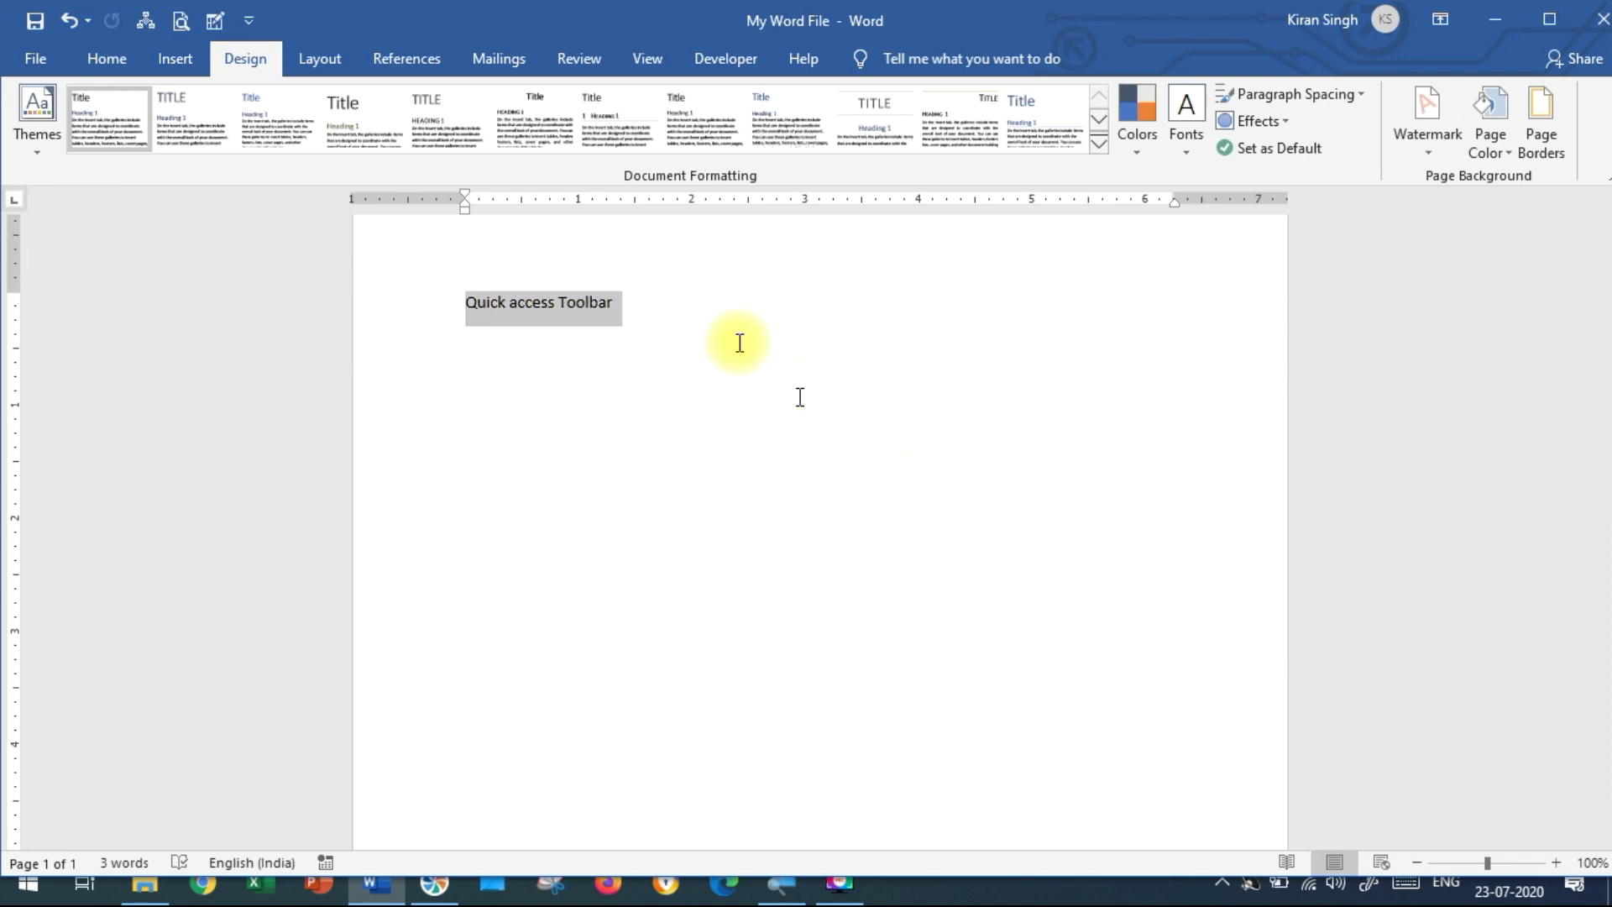
left_click(730, 324)
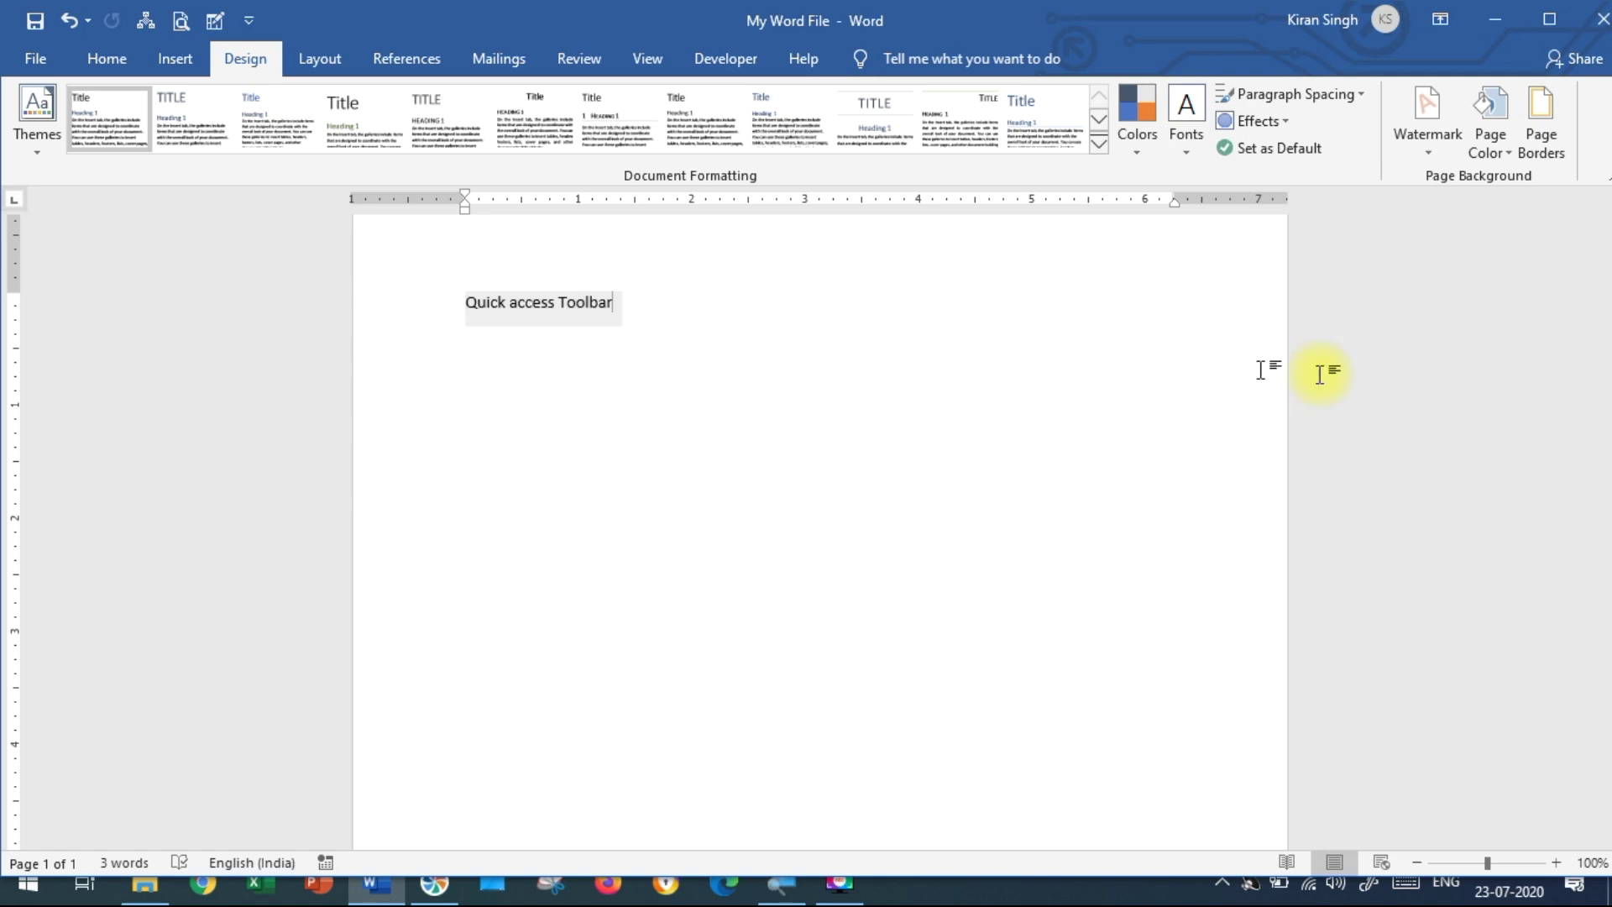
left_click(463, 301)
left_click(577, 363)
left_click(642, 307)
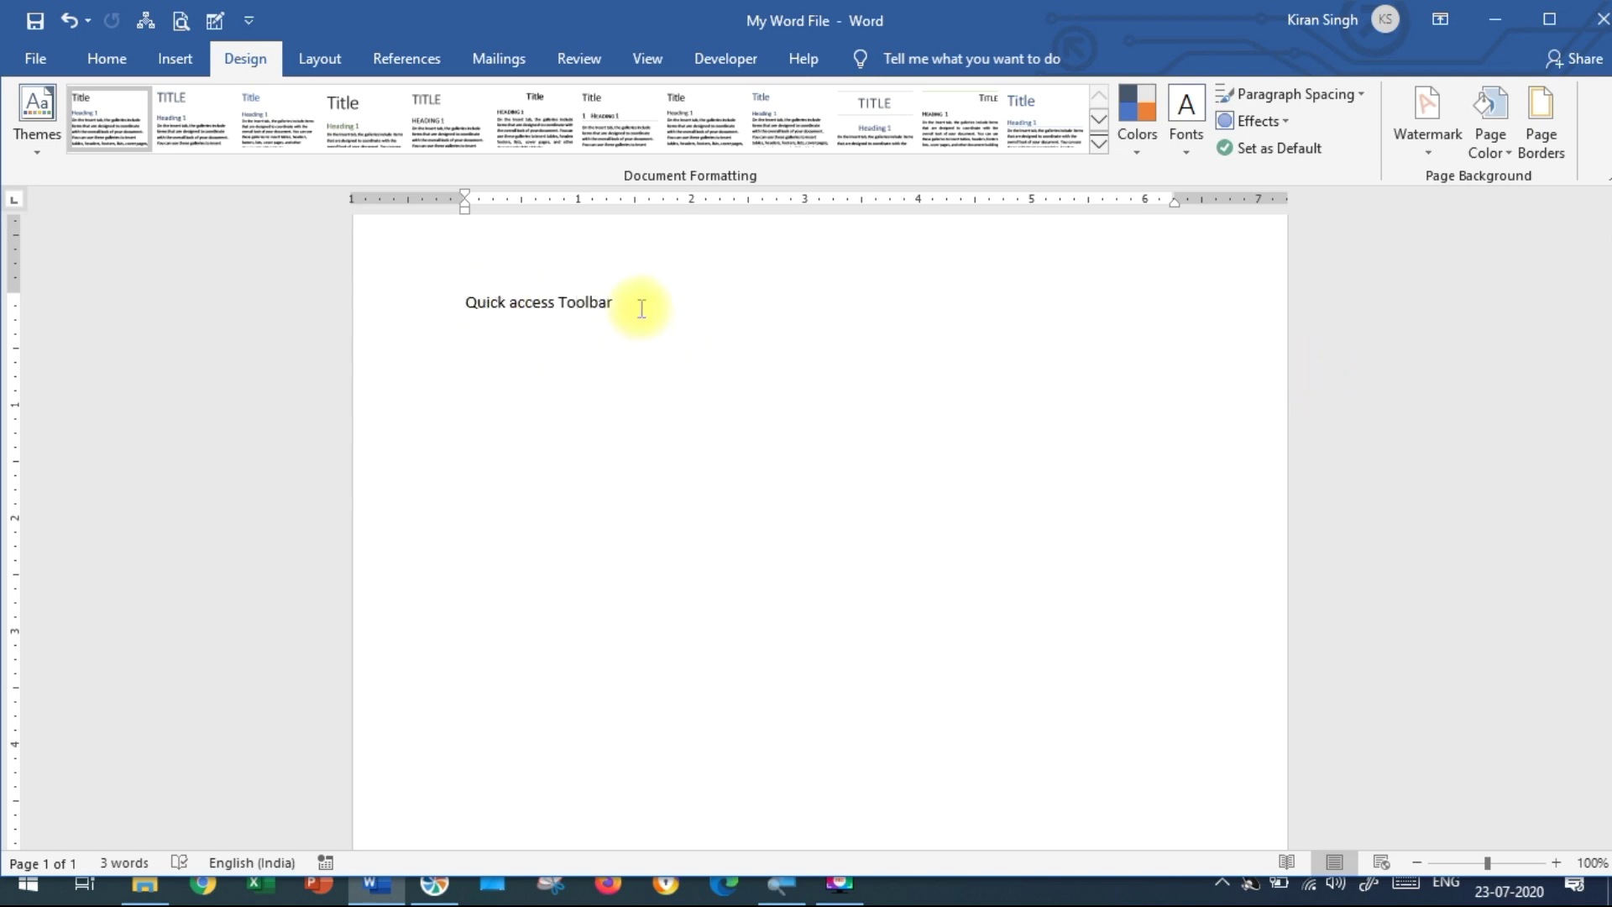
left_click(467, 296)
left_click_drag(467, 296, 918, 515)
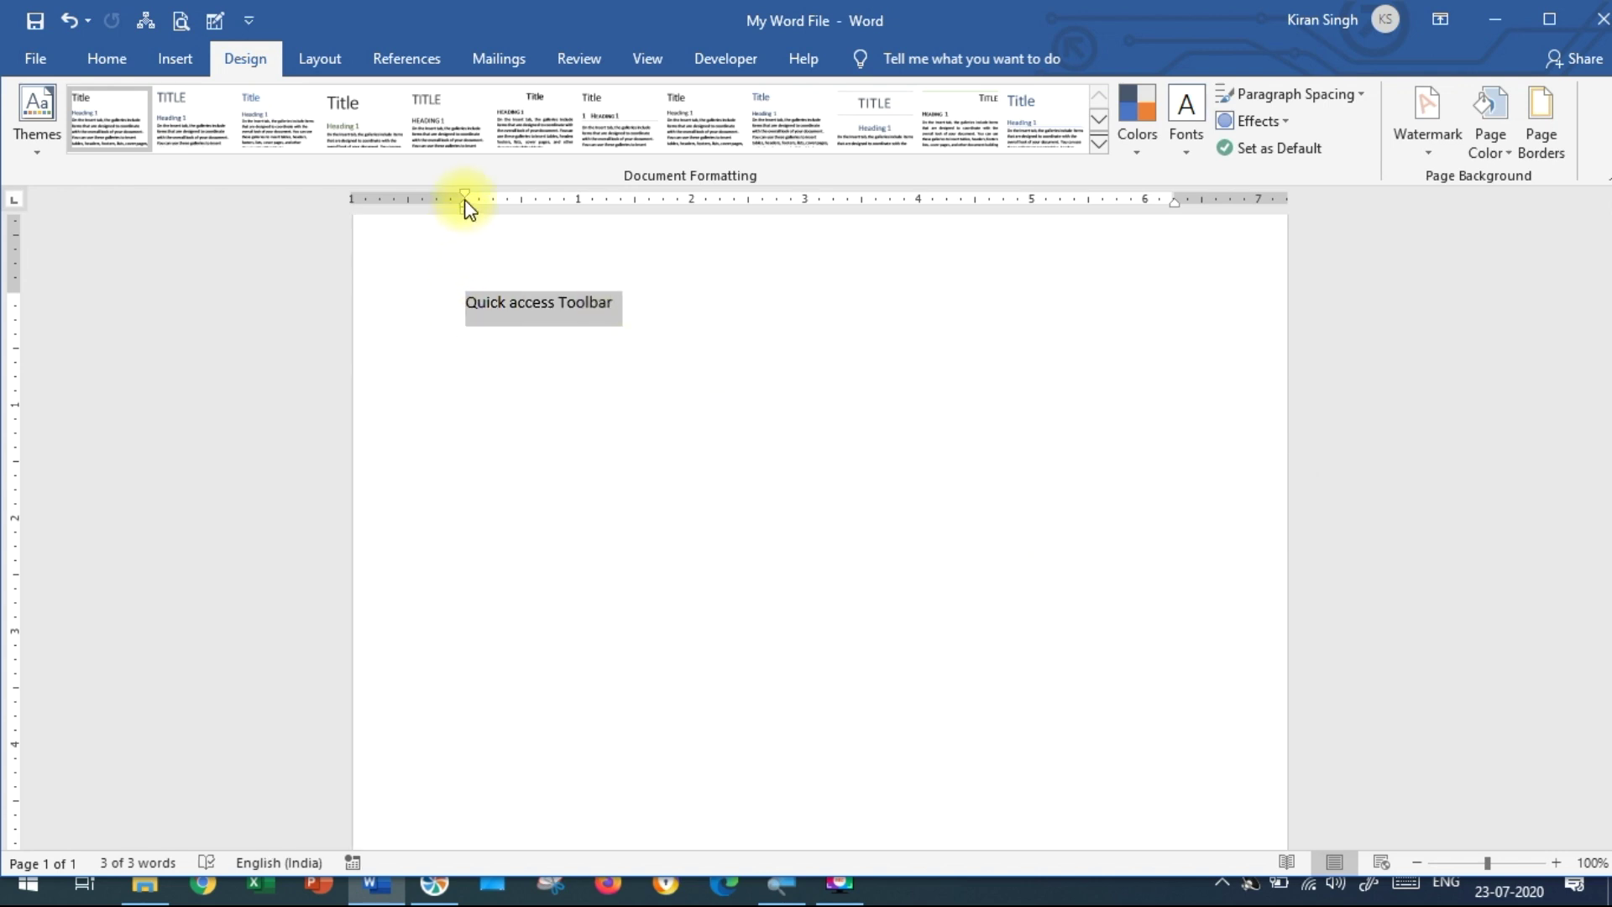
Step: Show the Home commands and delete the practice text below and including the line "Quick access Toolbar"
left_click(105, 65)
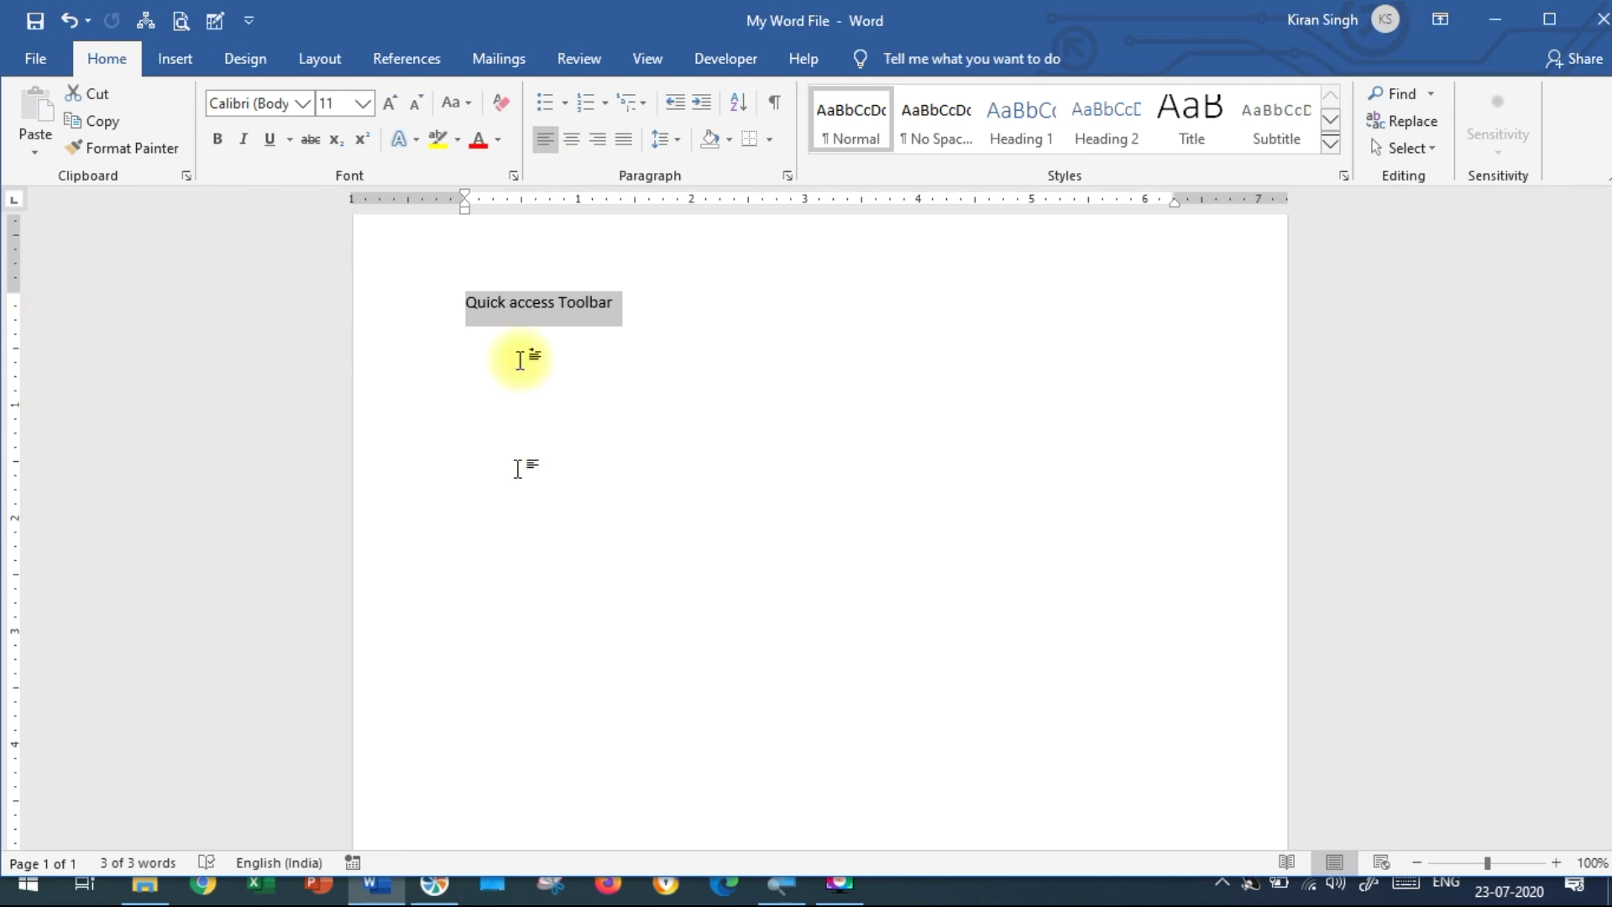
left_click(843, 442)
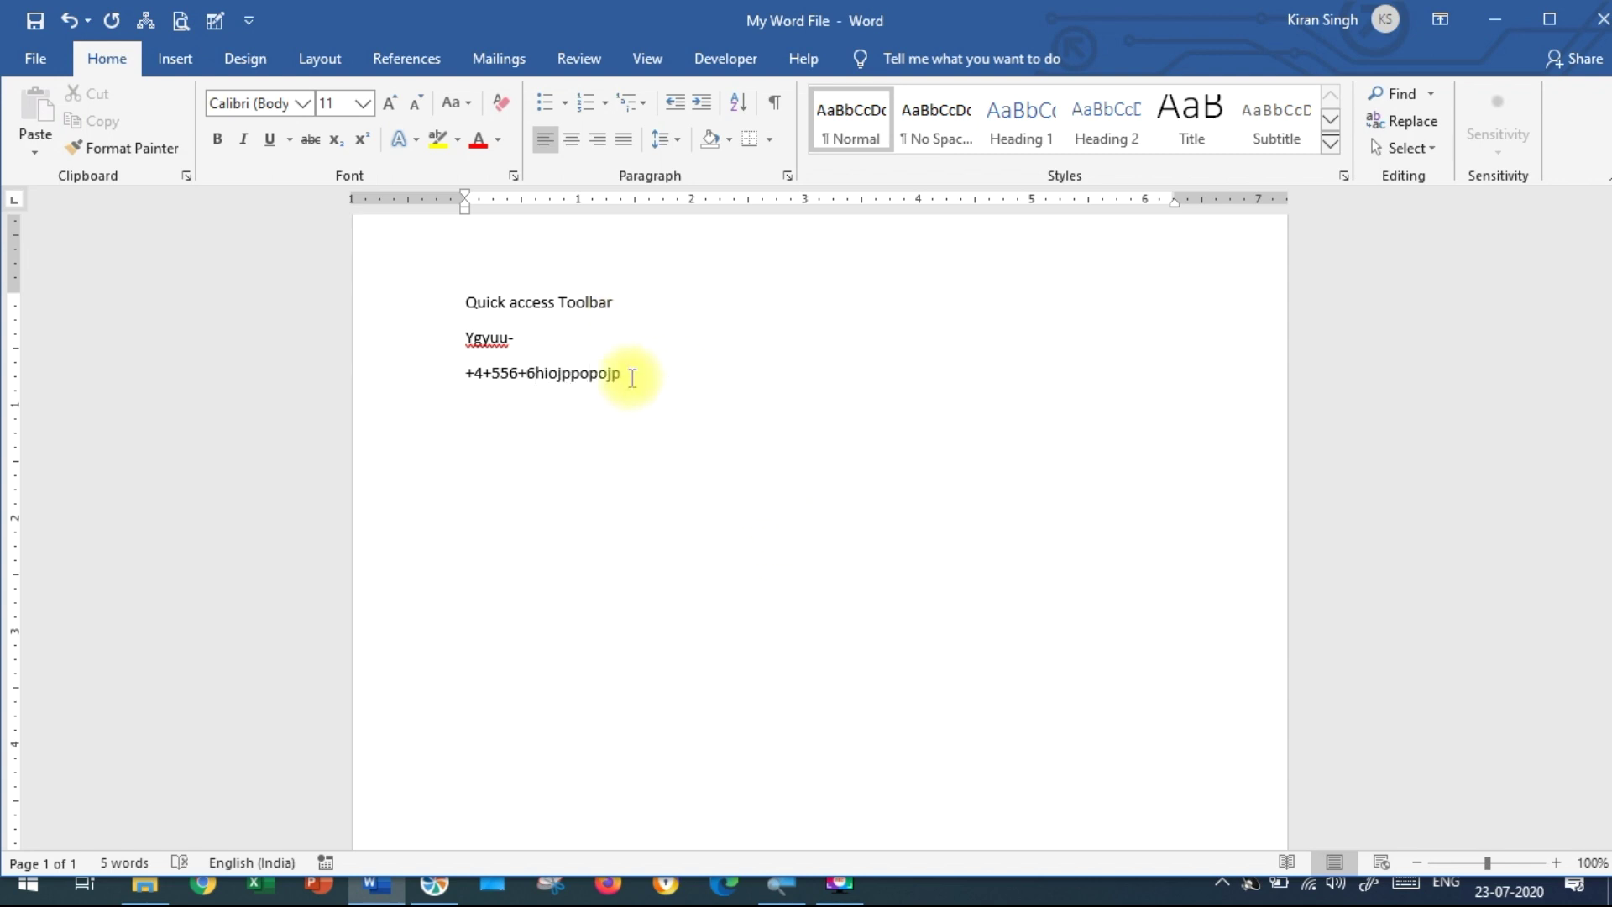
left_click_drag(630, 375, 448, 294)
key("Delete")
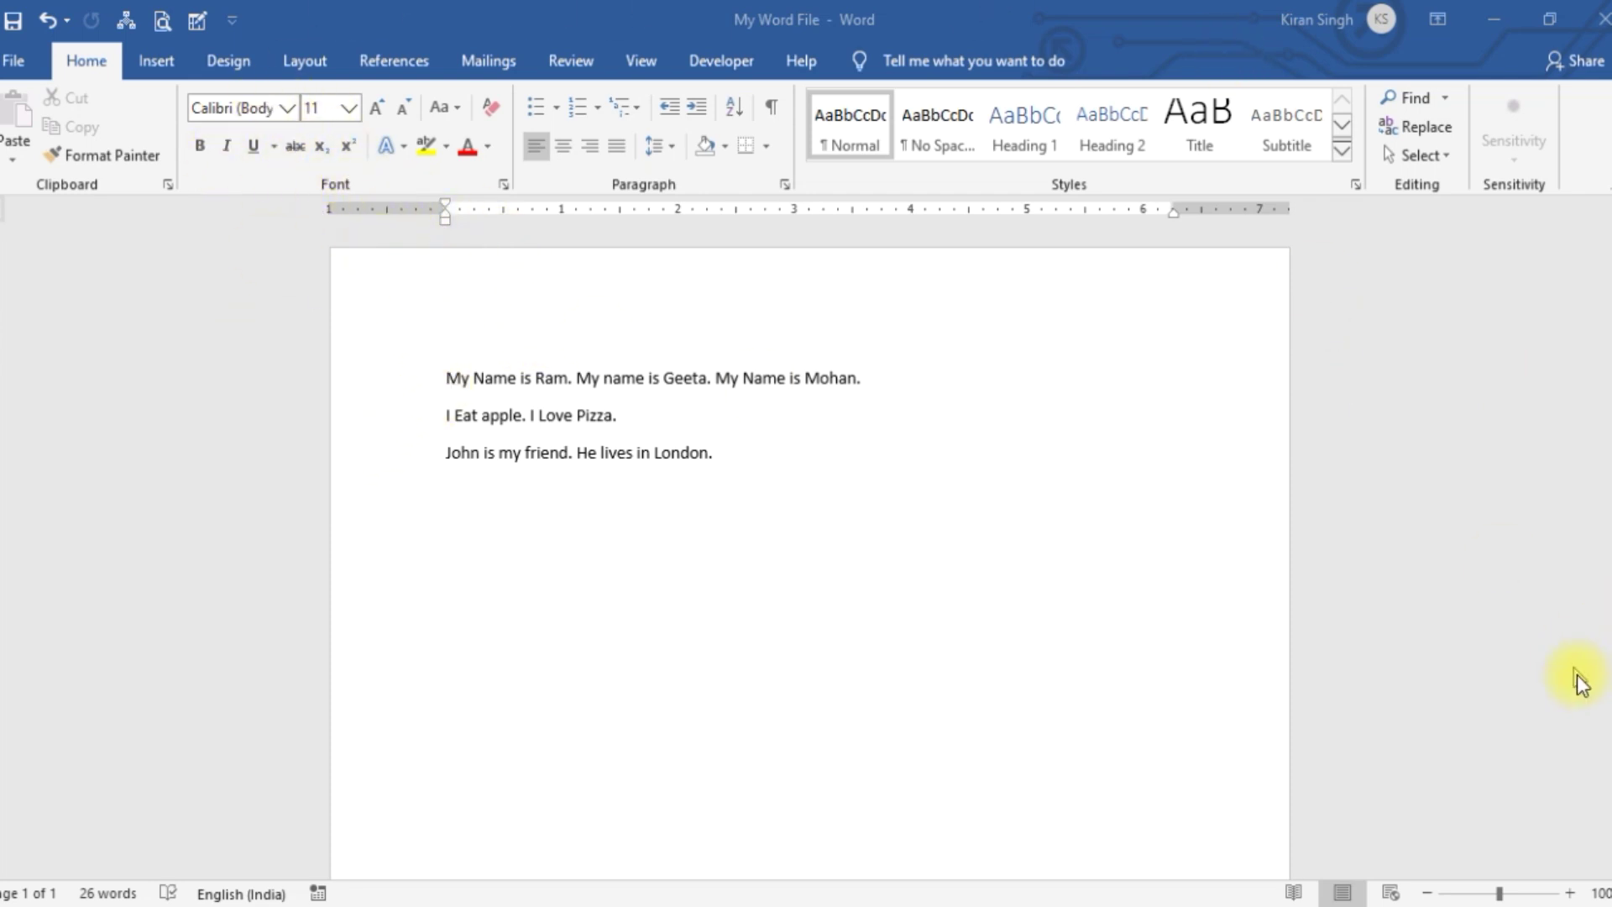
Step: Enlarge the document view to 340% to read all three lines of text, and on to 500%
left_click(1537, 893)
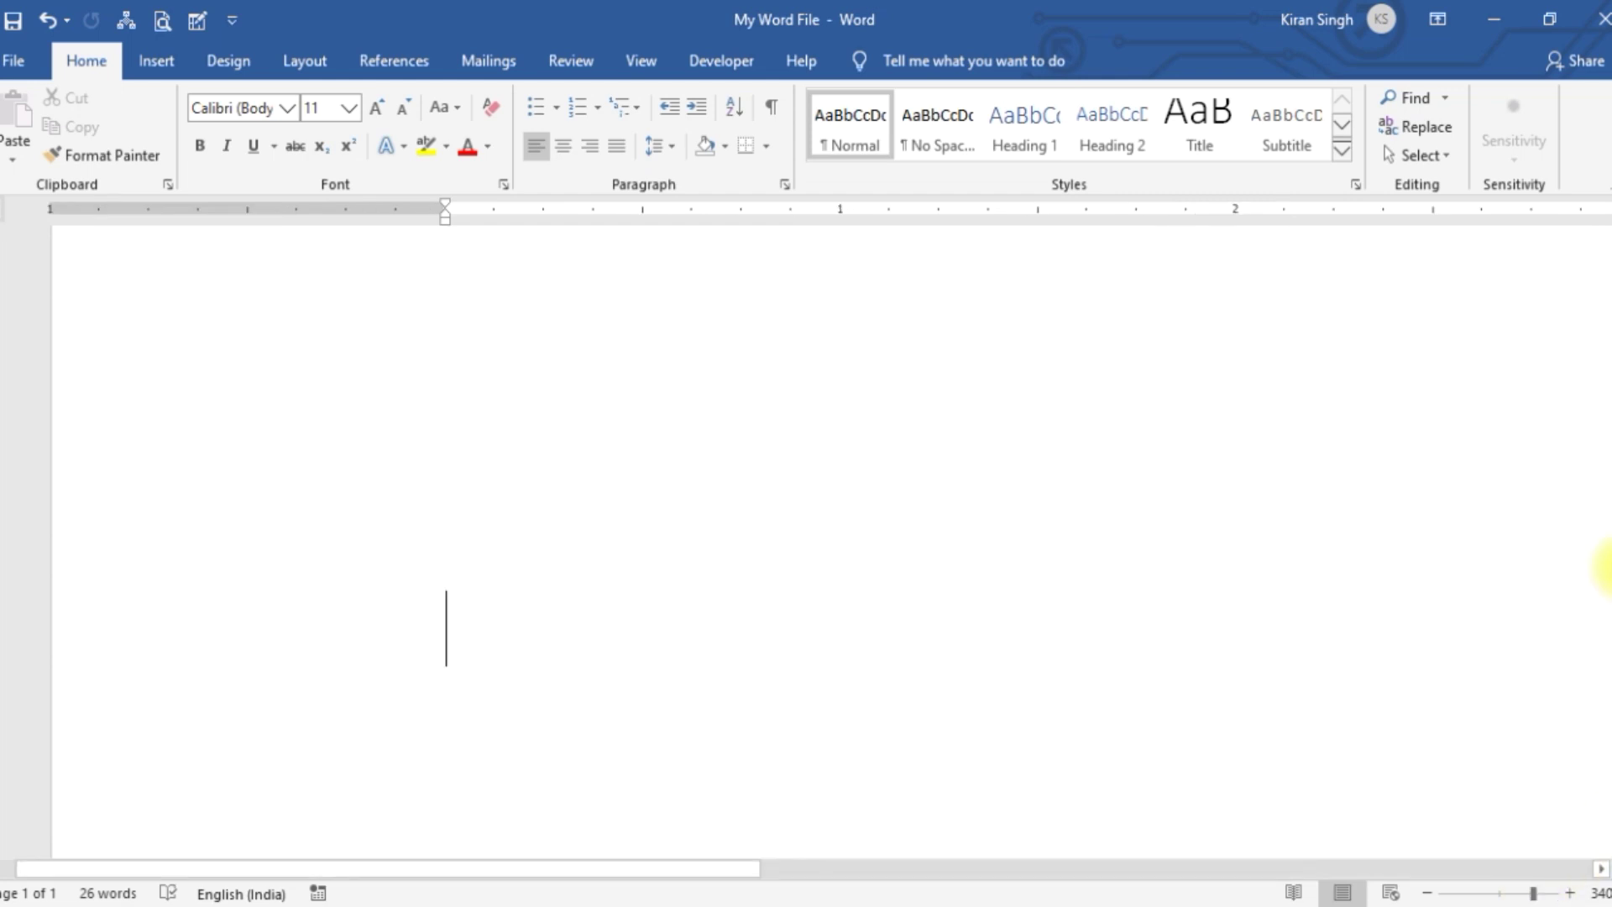
left_click_drag(1611, 395, 1611, 151)
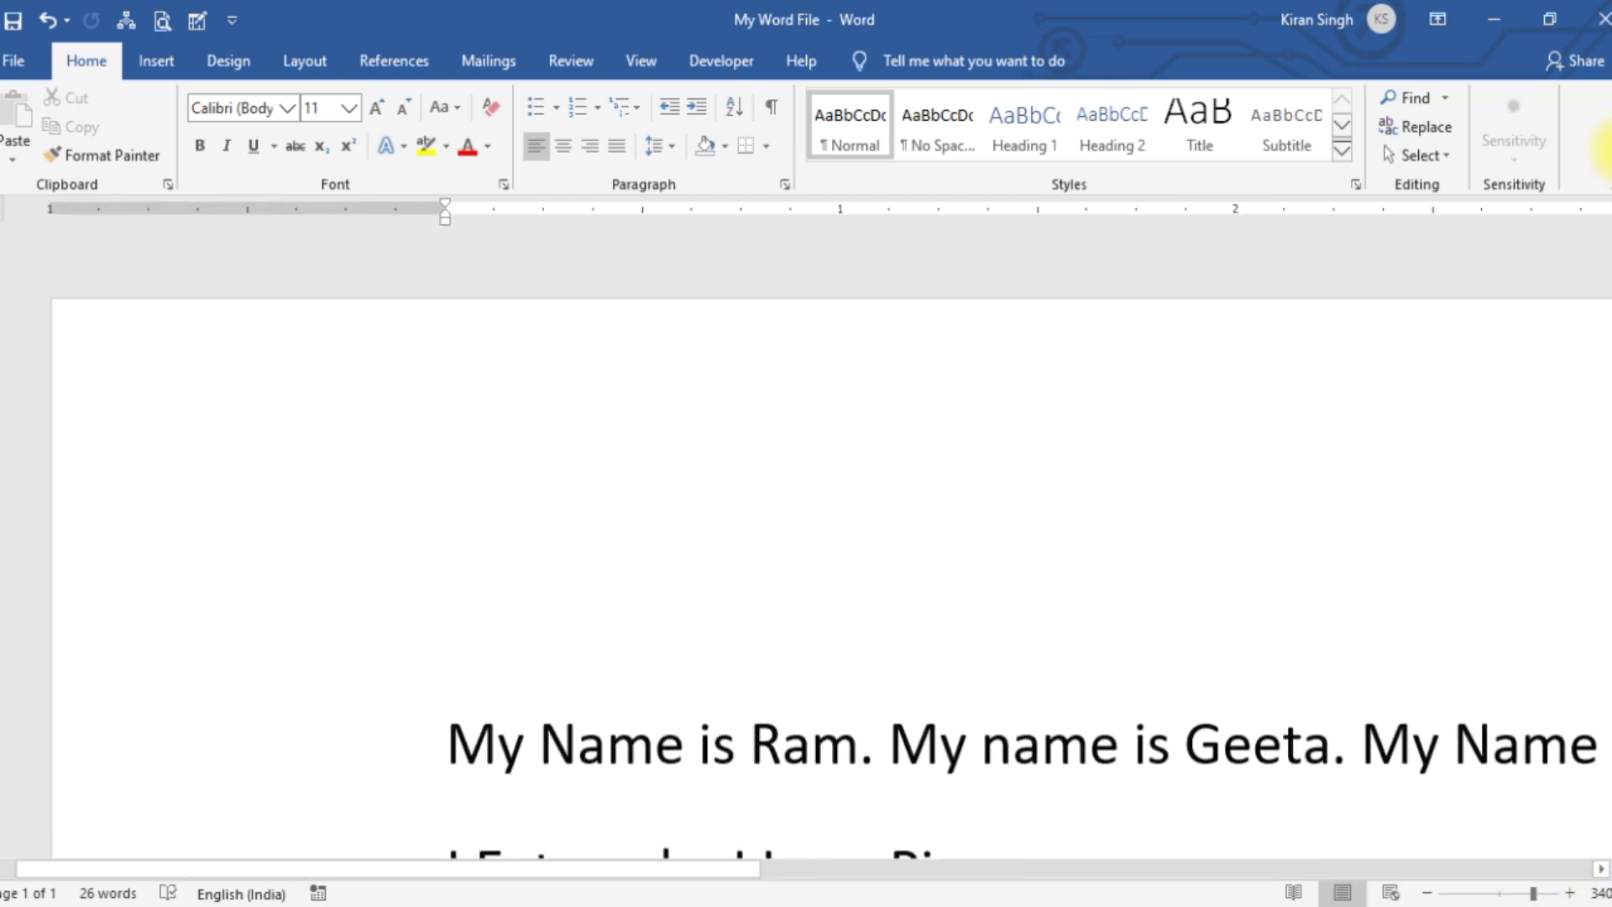
left_click_drag(1608, 235, 1608, 305)
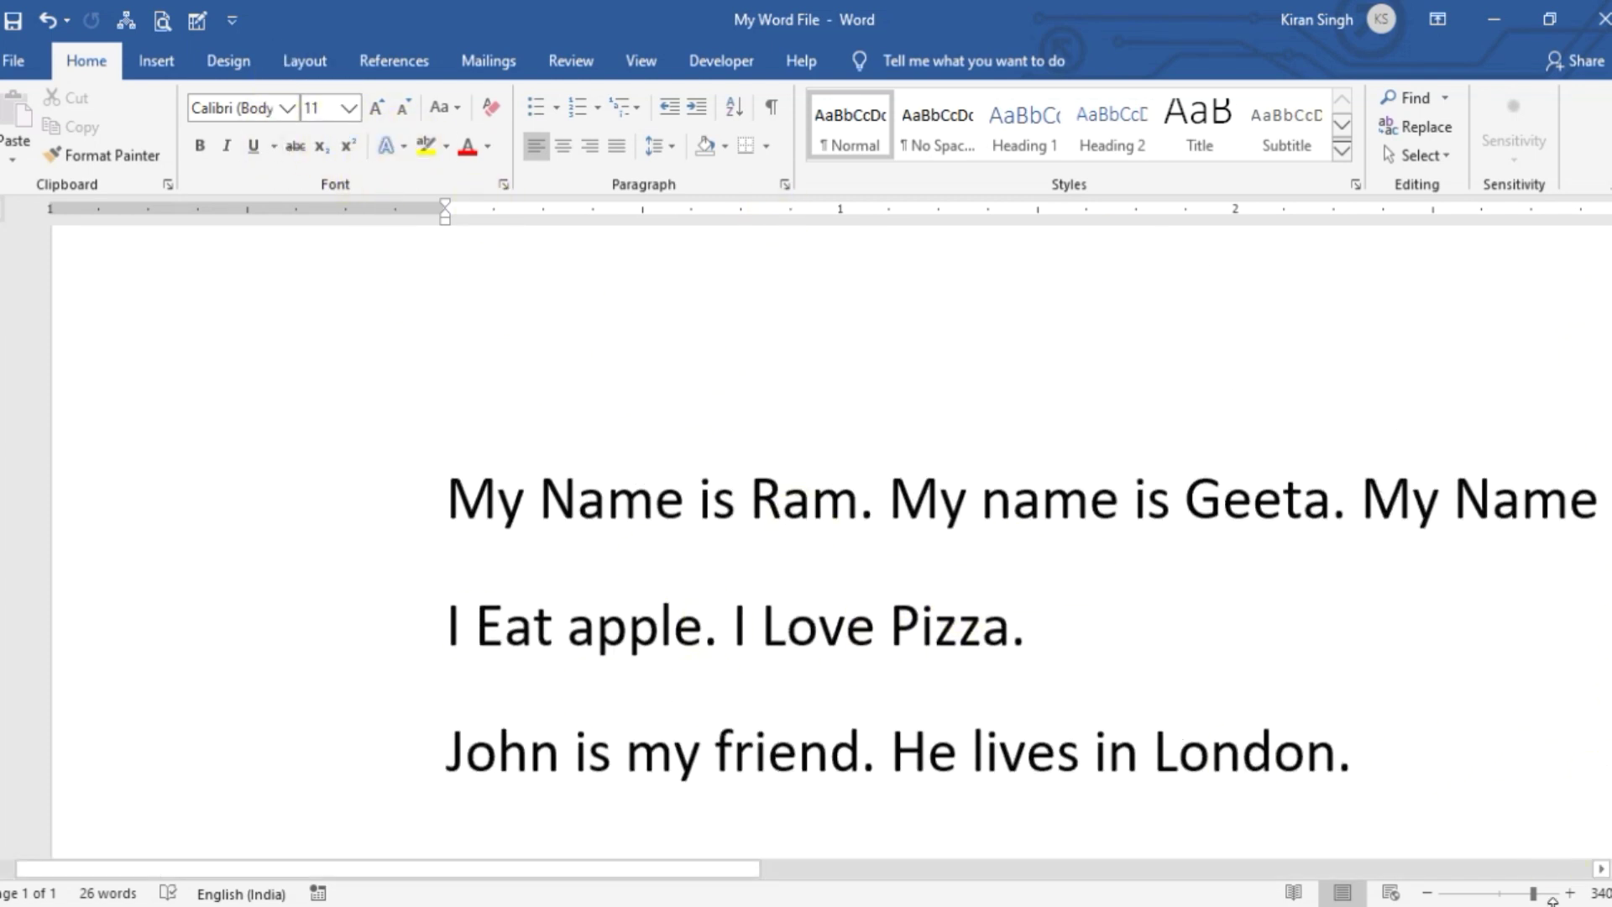
left_click_drag(1532, 896, 1560, 898)
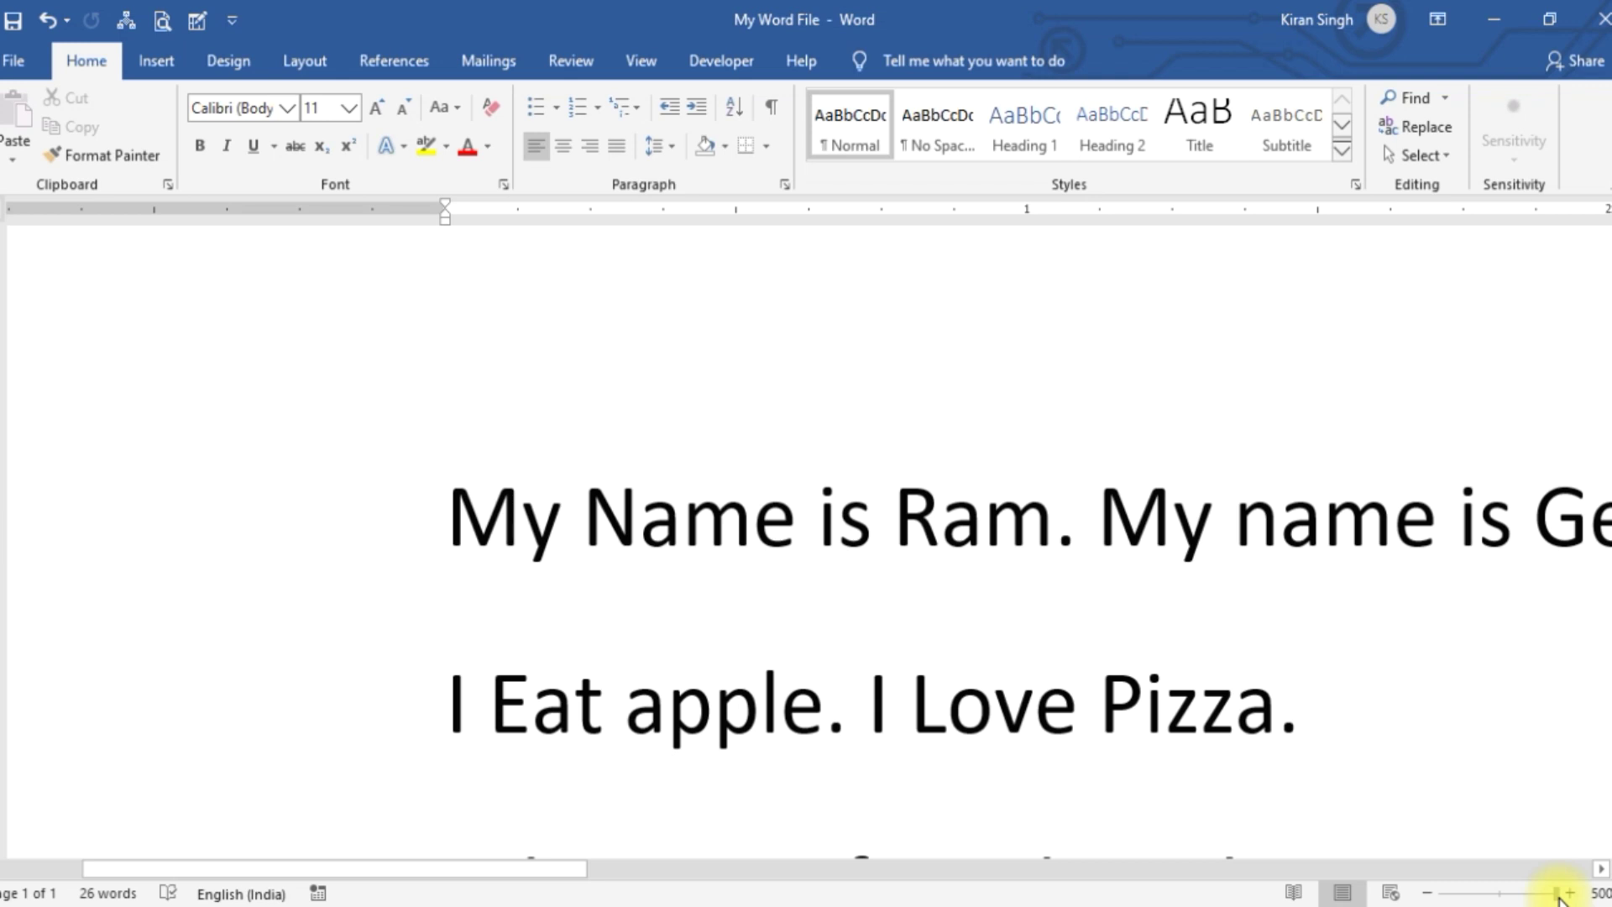
Step: Reduce the document view to 10% and restore it to 100%
left_click_drag(1559, 898, 1424, 898)
left_click(1425, 895)
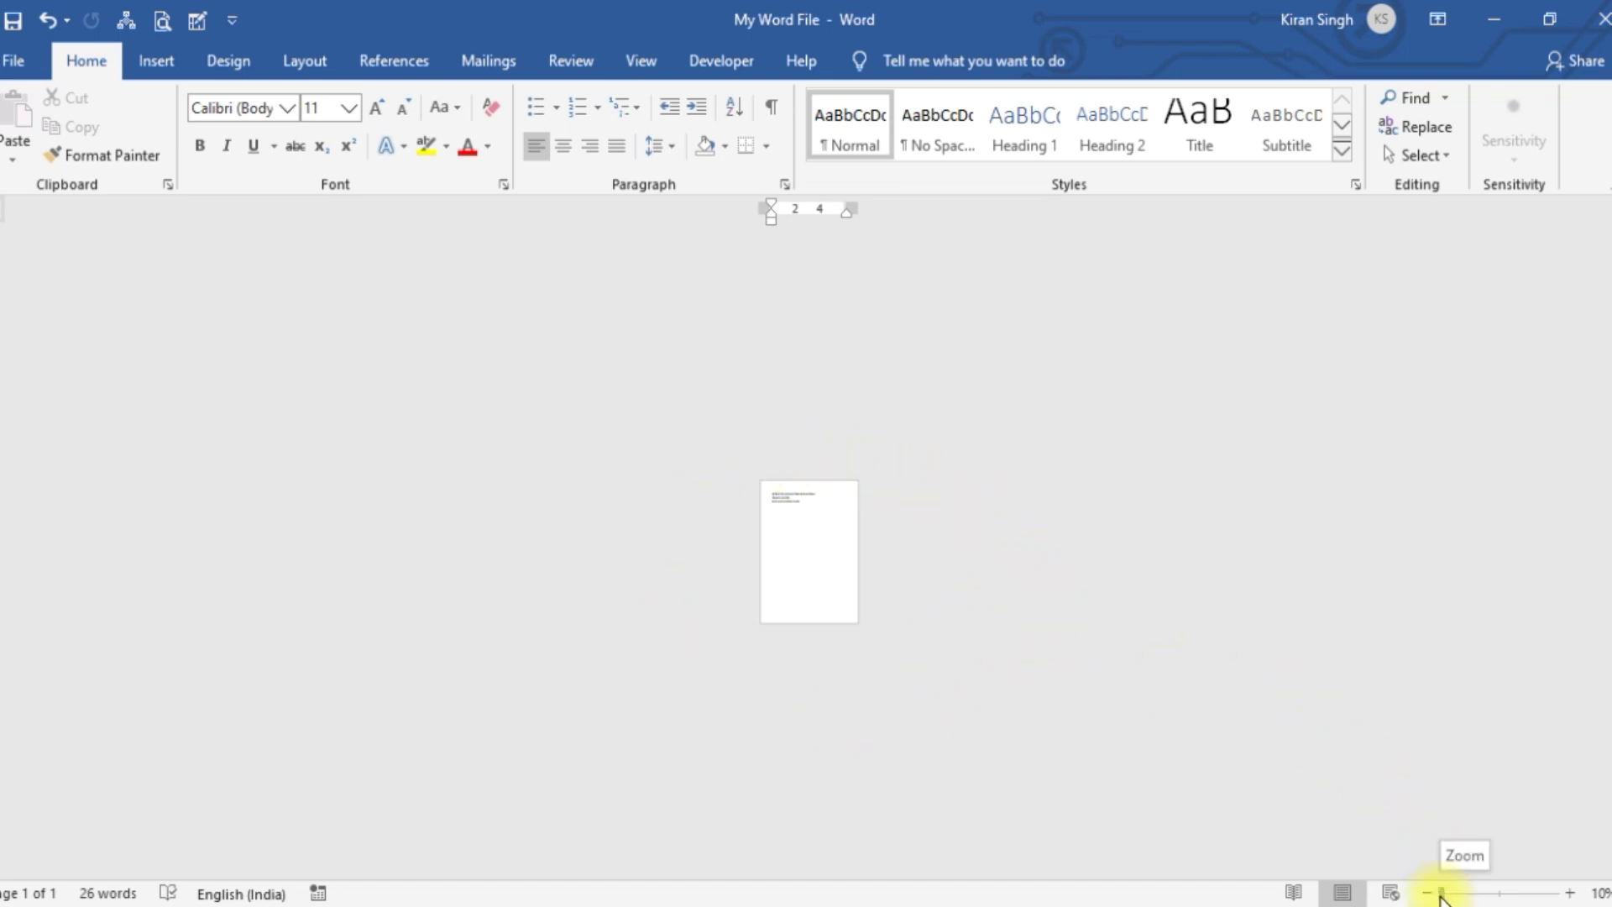
left_click_drag(1439, 896, 1500, 897)
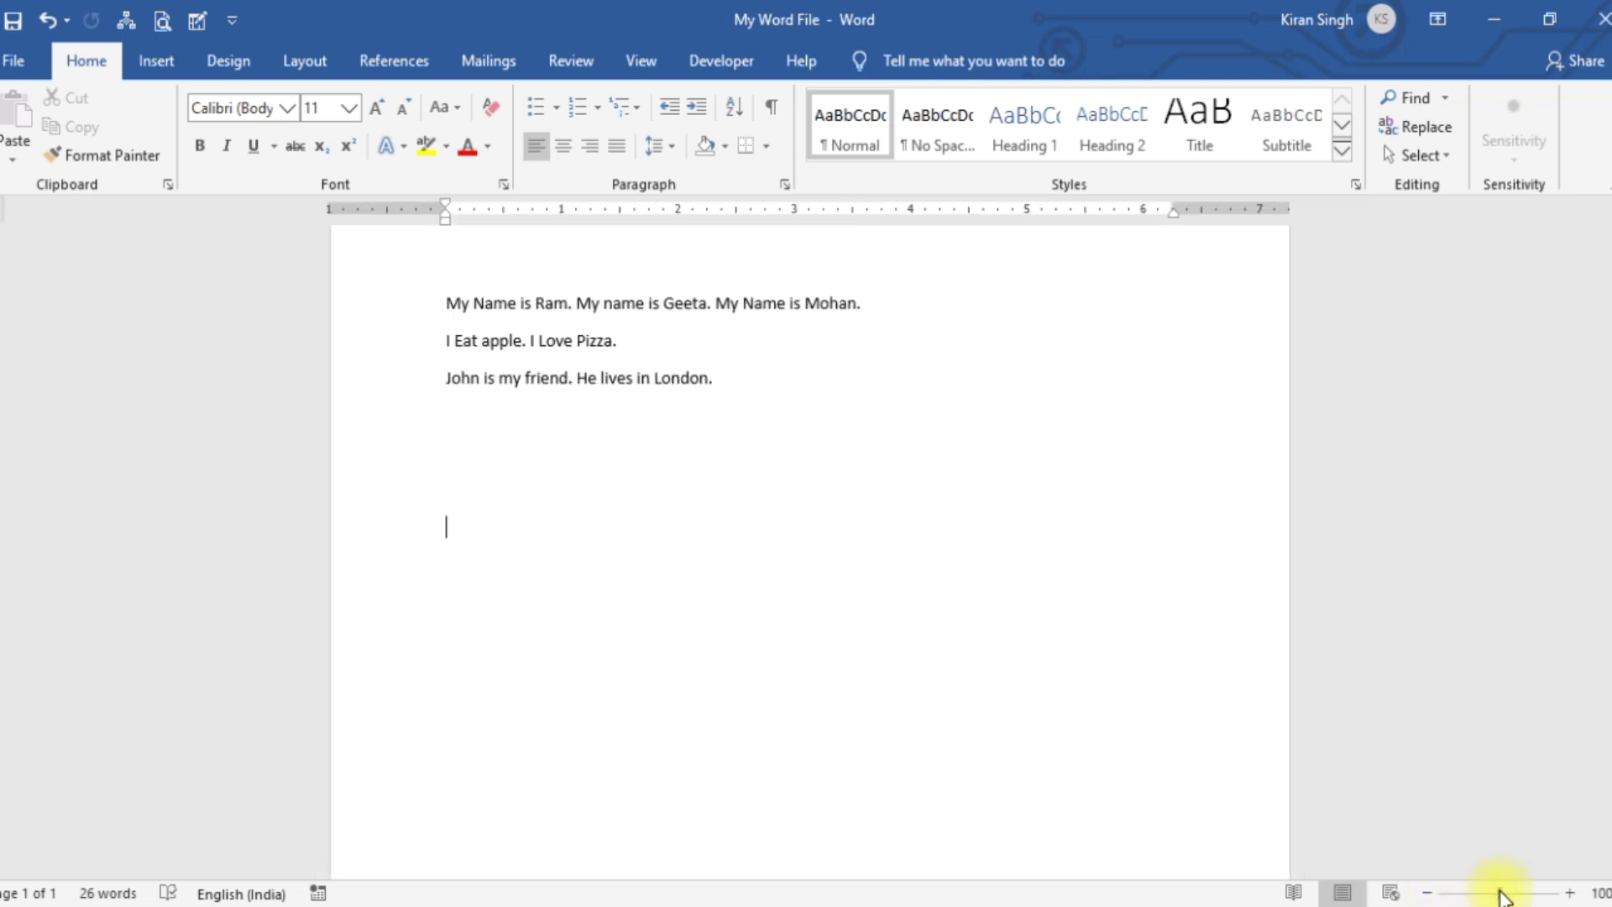
mouse_move(1502, 897)
left_mouse_down()
mouse_move(1486, 894)
mouse_move(1574, 895)
mouse_move(1427, 896)
mouse_move(1504, 899)
left_mouse_up()
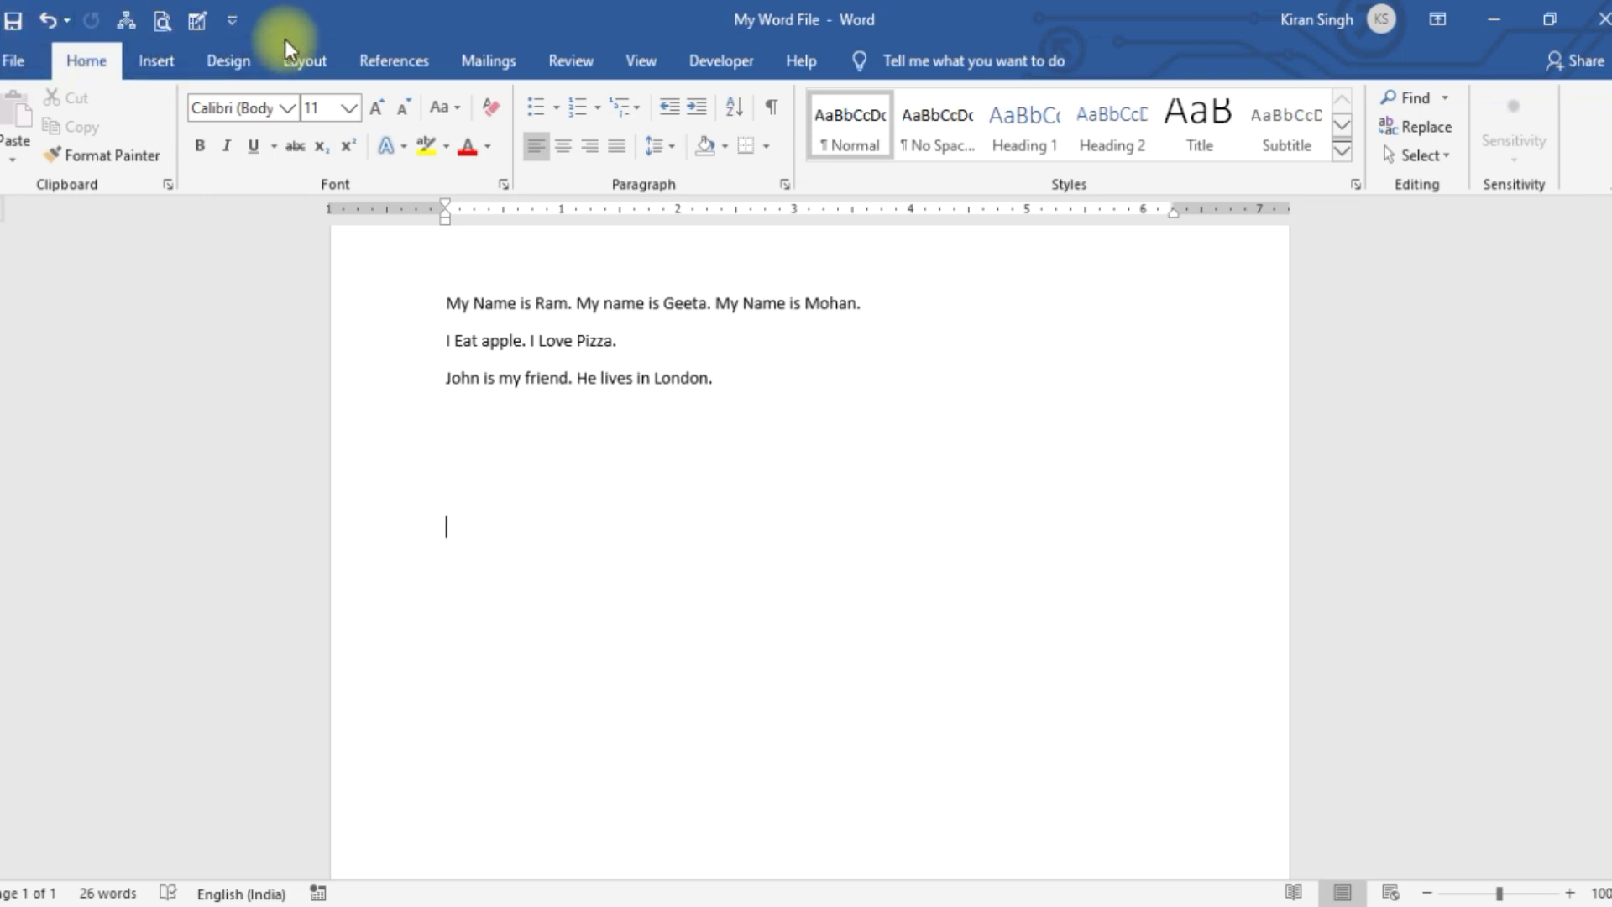
Step: Remove Draw Table from the Quick Access Toolbar and add it back
left_click(735, 379)
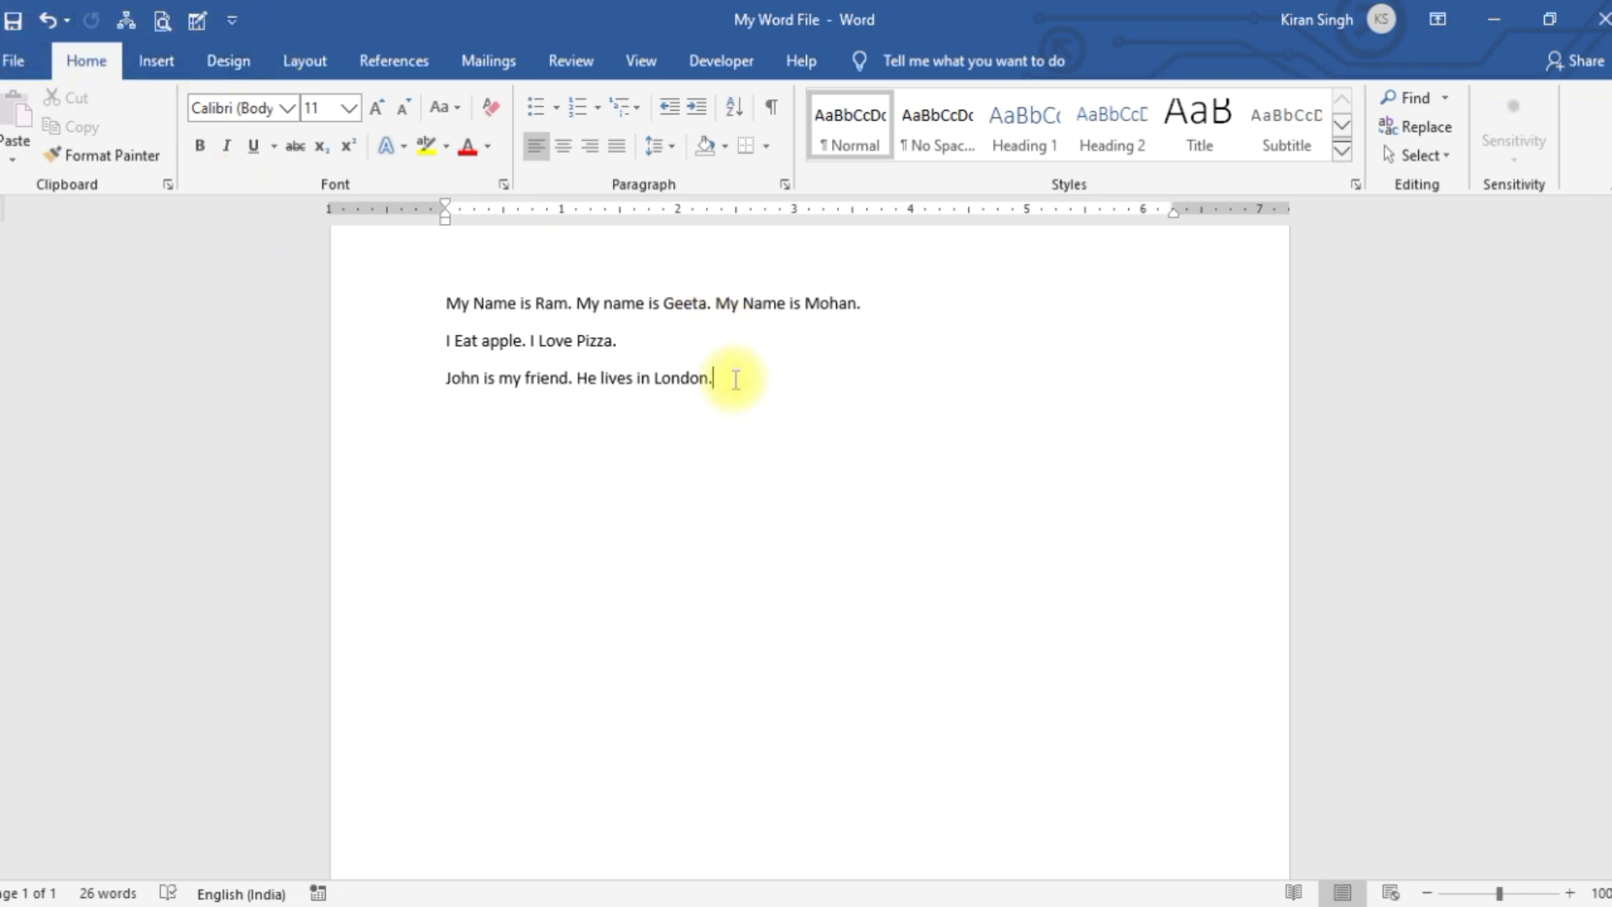
left_click(235, 14)
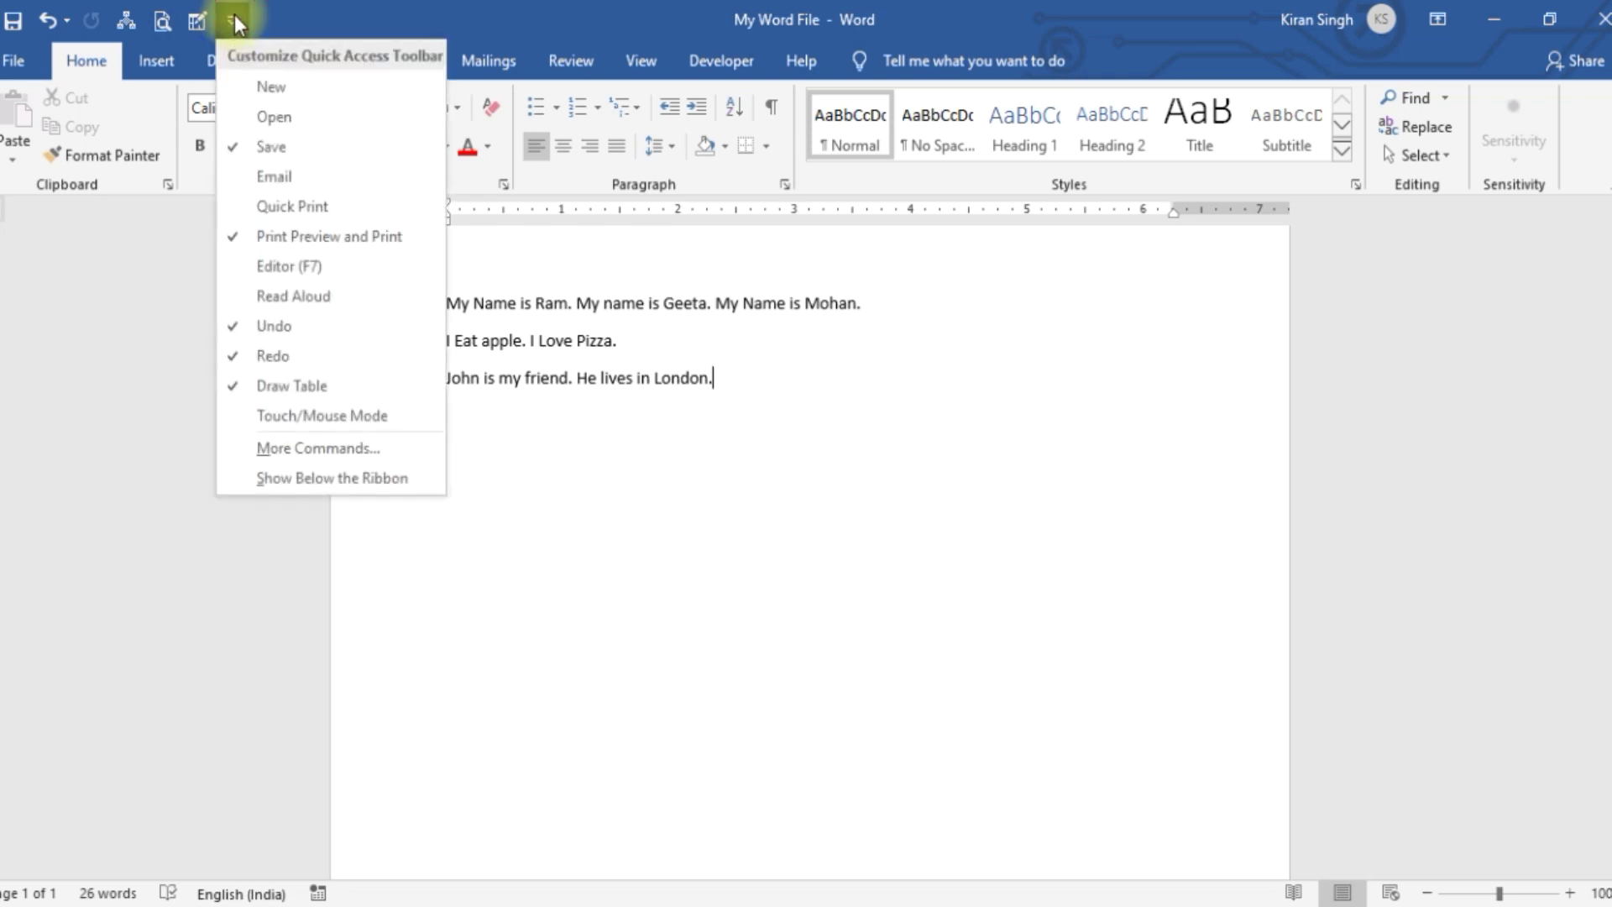
left_click(227, 386)
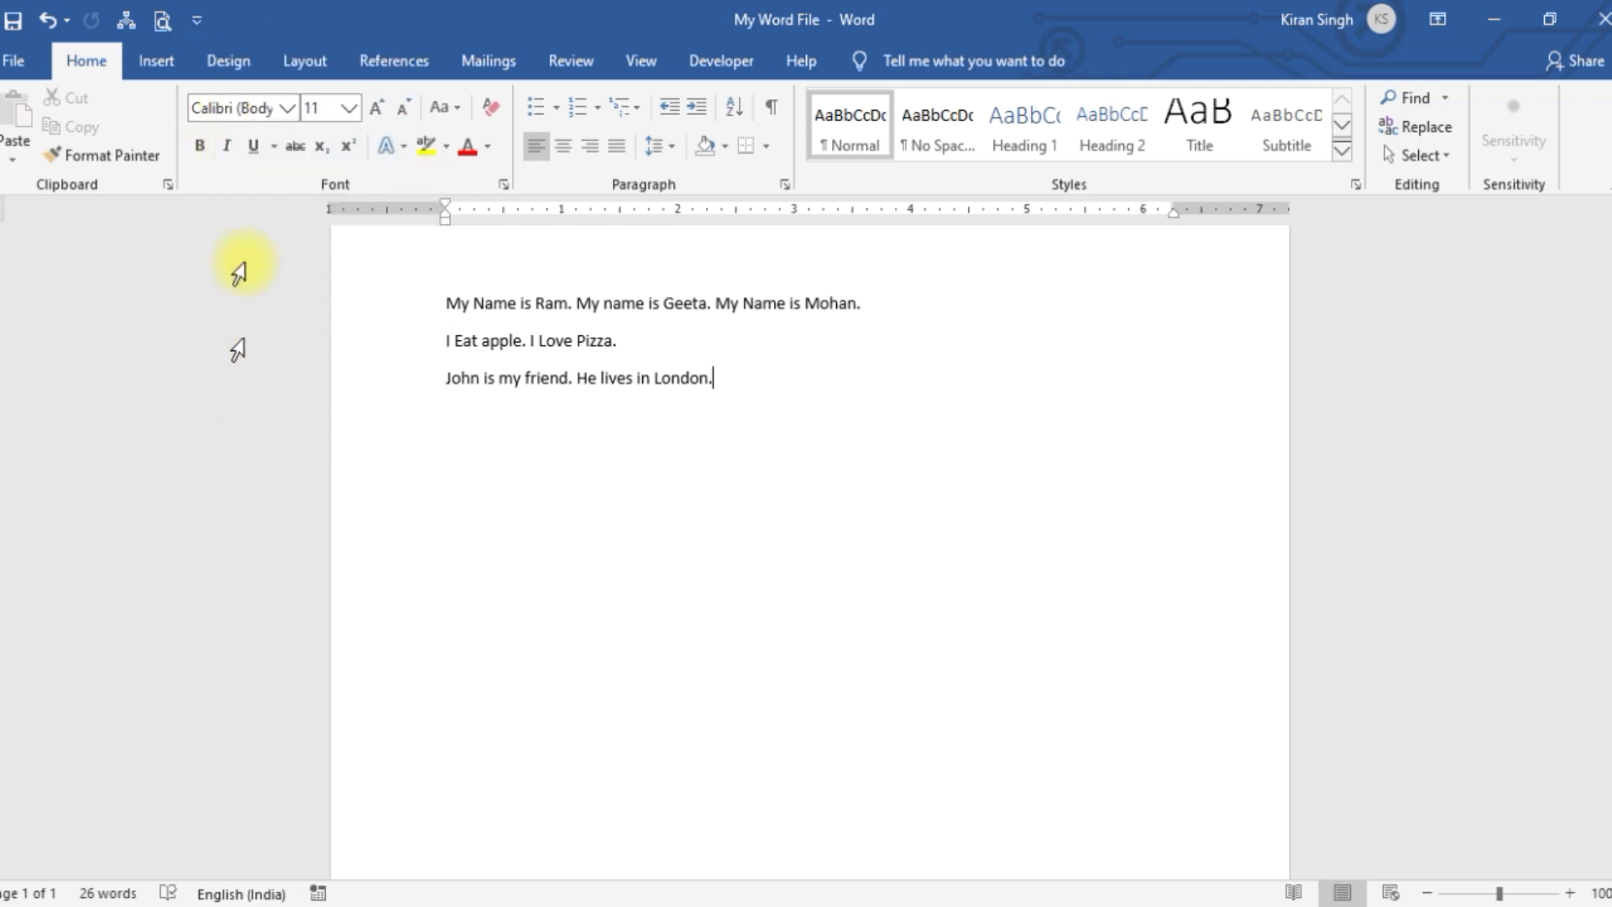
left_click(199, 17)
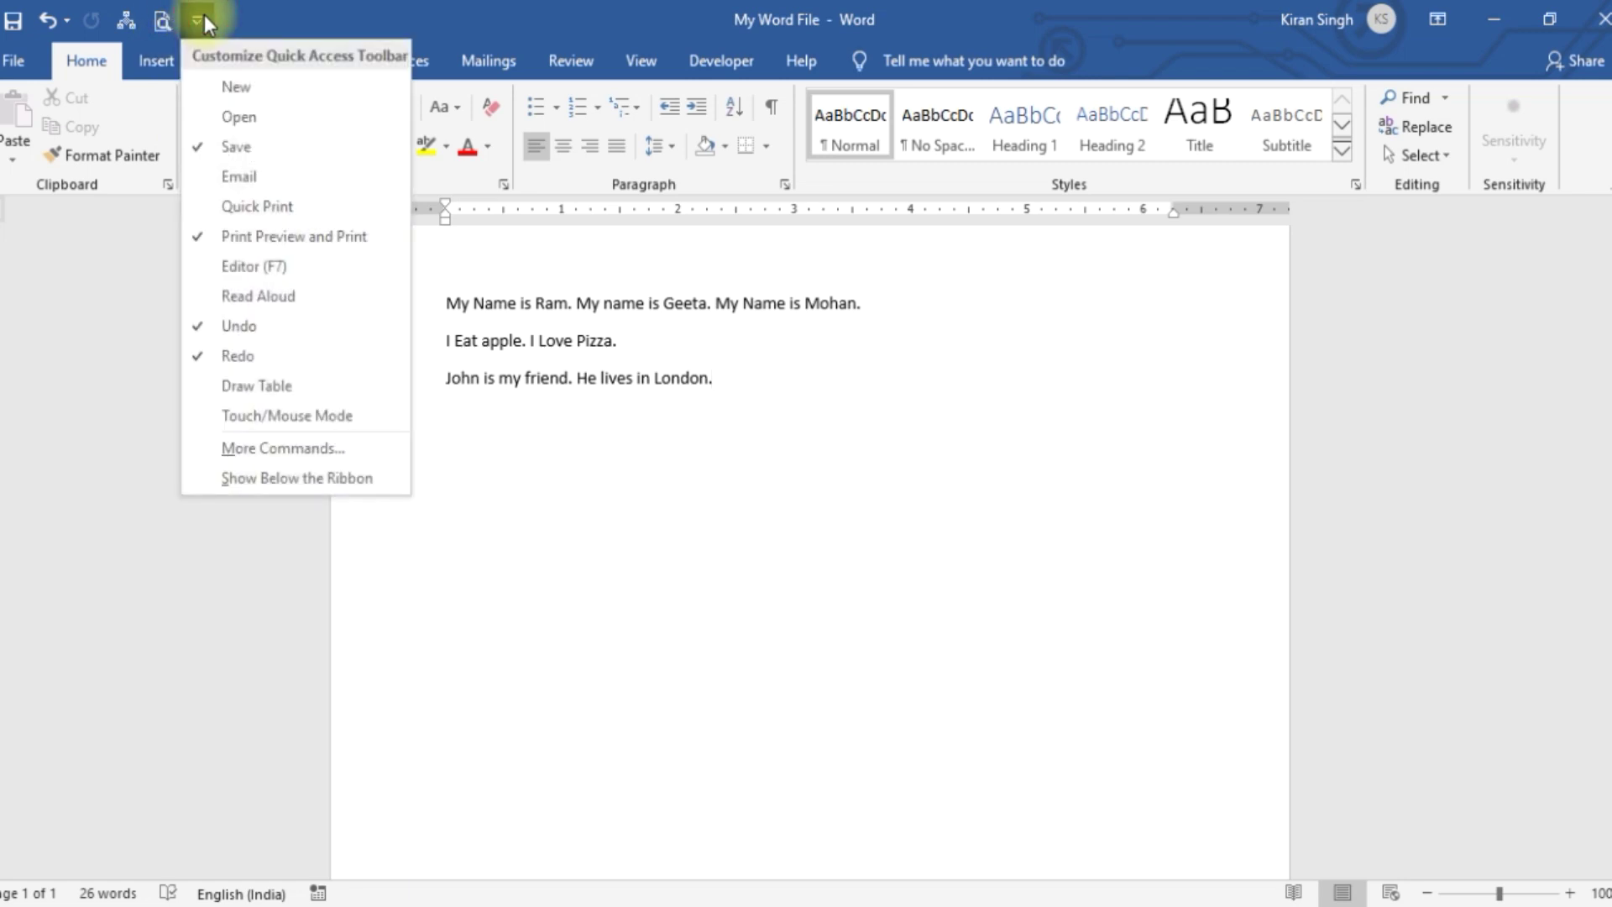
left_click(264, 385)
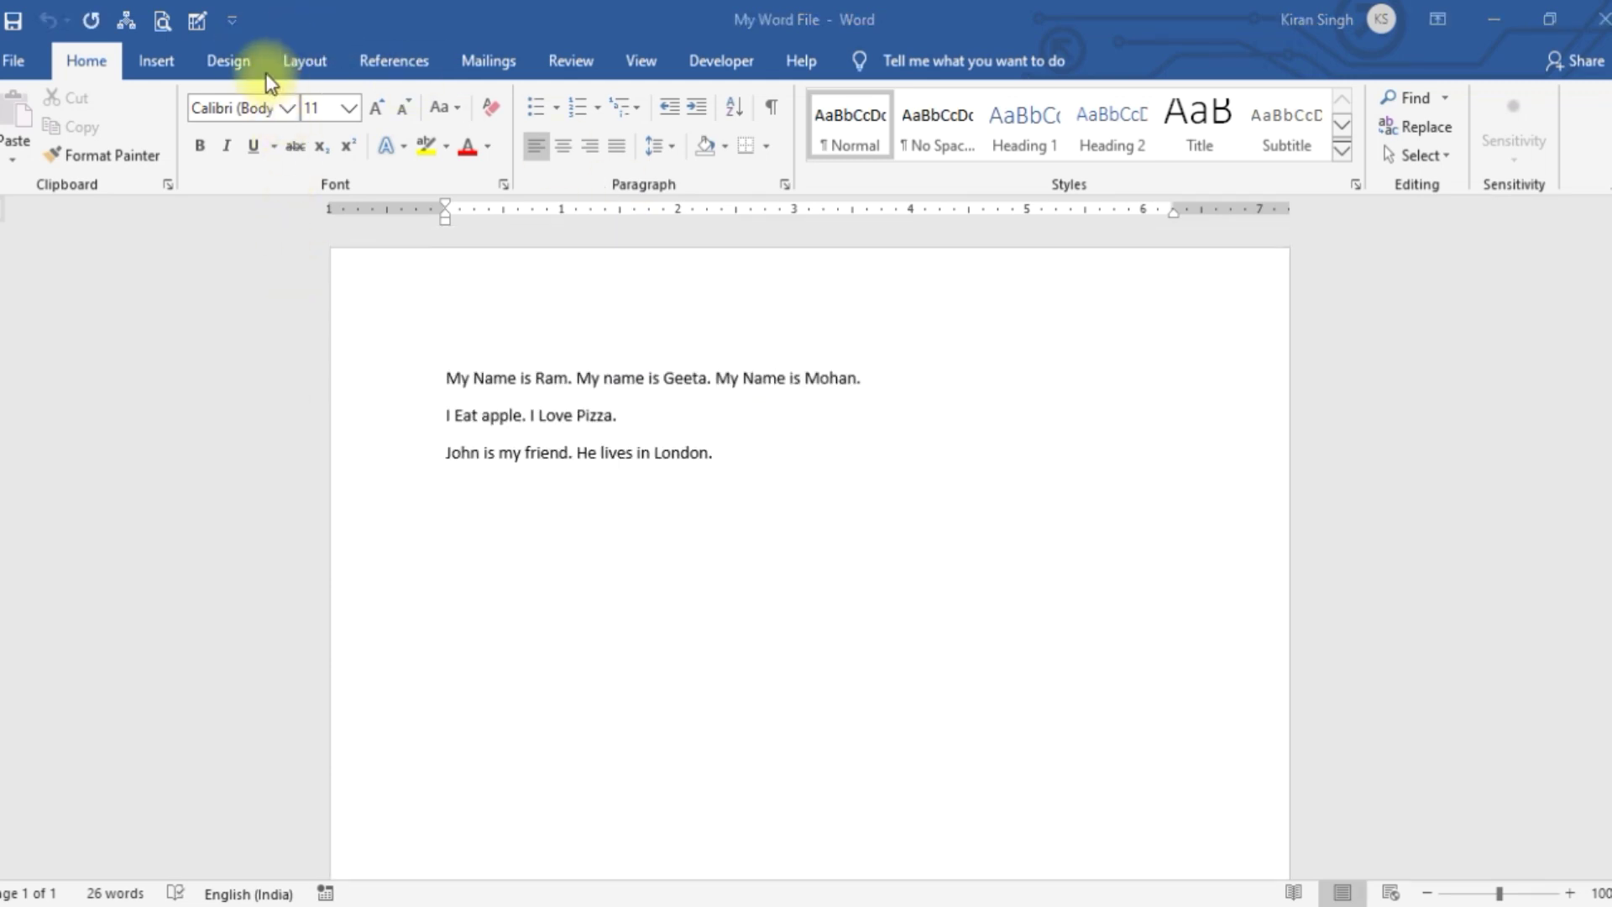
Step: Draw a one-row table about 6.72" wide and 0.37" high below the last line of text, and divide it into four columns
left_click(195, 20)
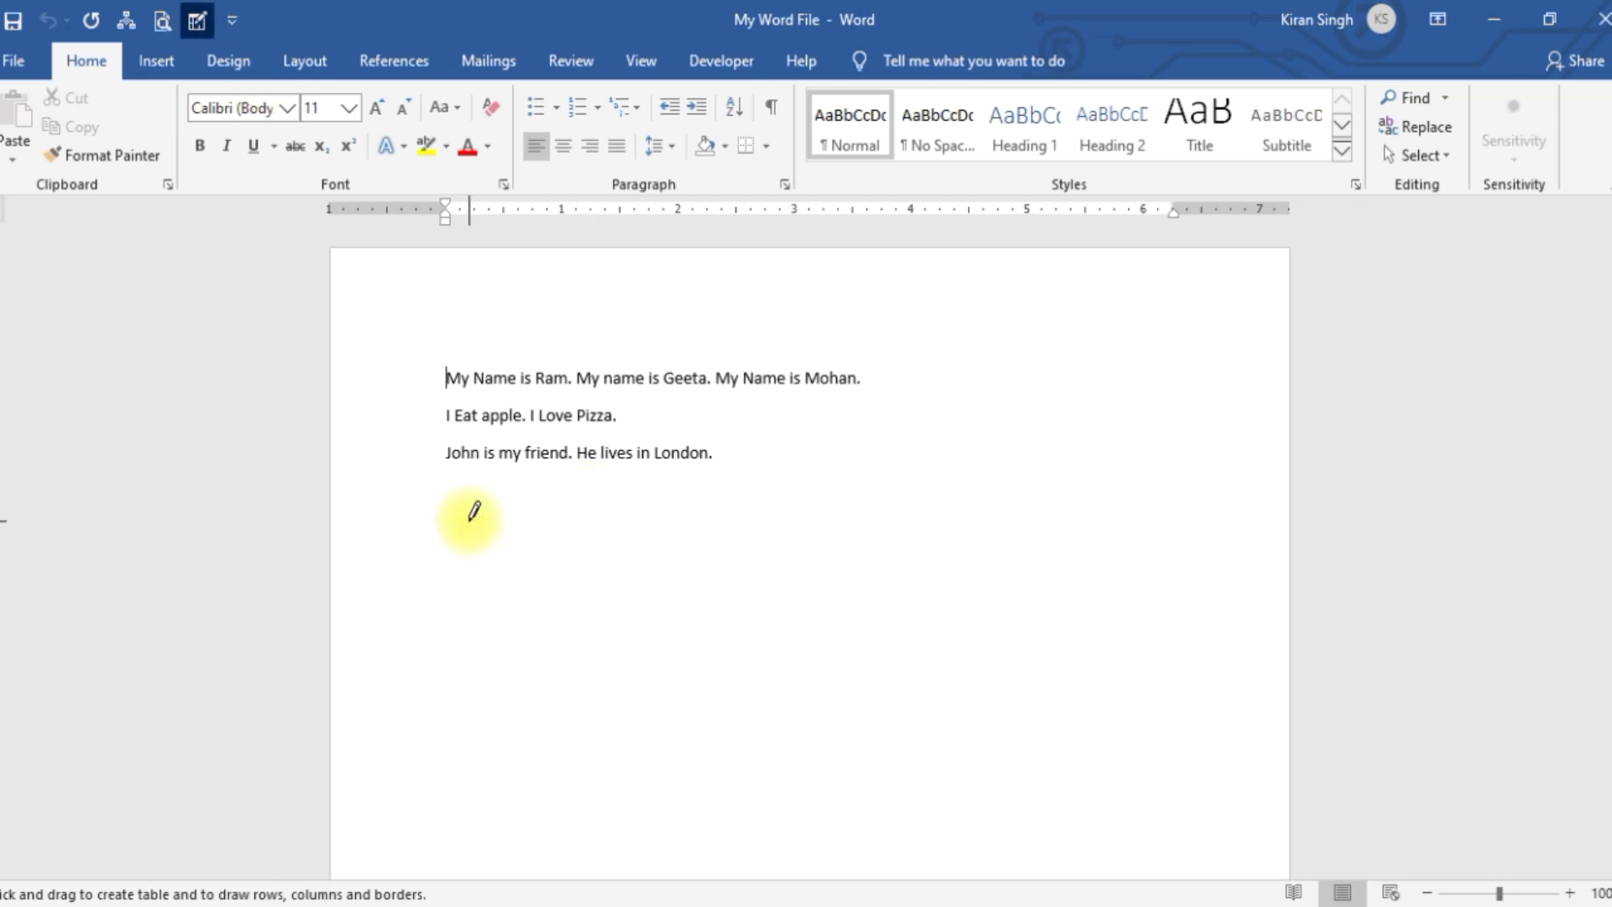
mouse_move(446, 499)
left_mouse_down()
mouse_move(1177, 487)
mouse_move(1231, 544)
left_mouse_up()
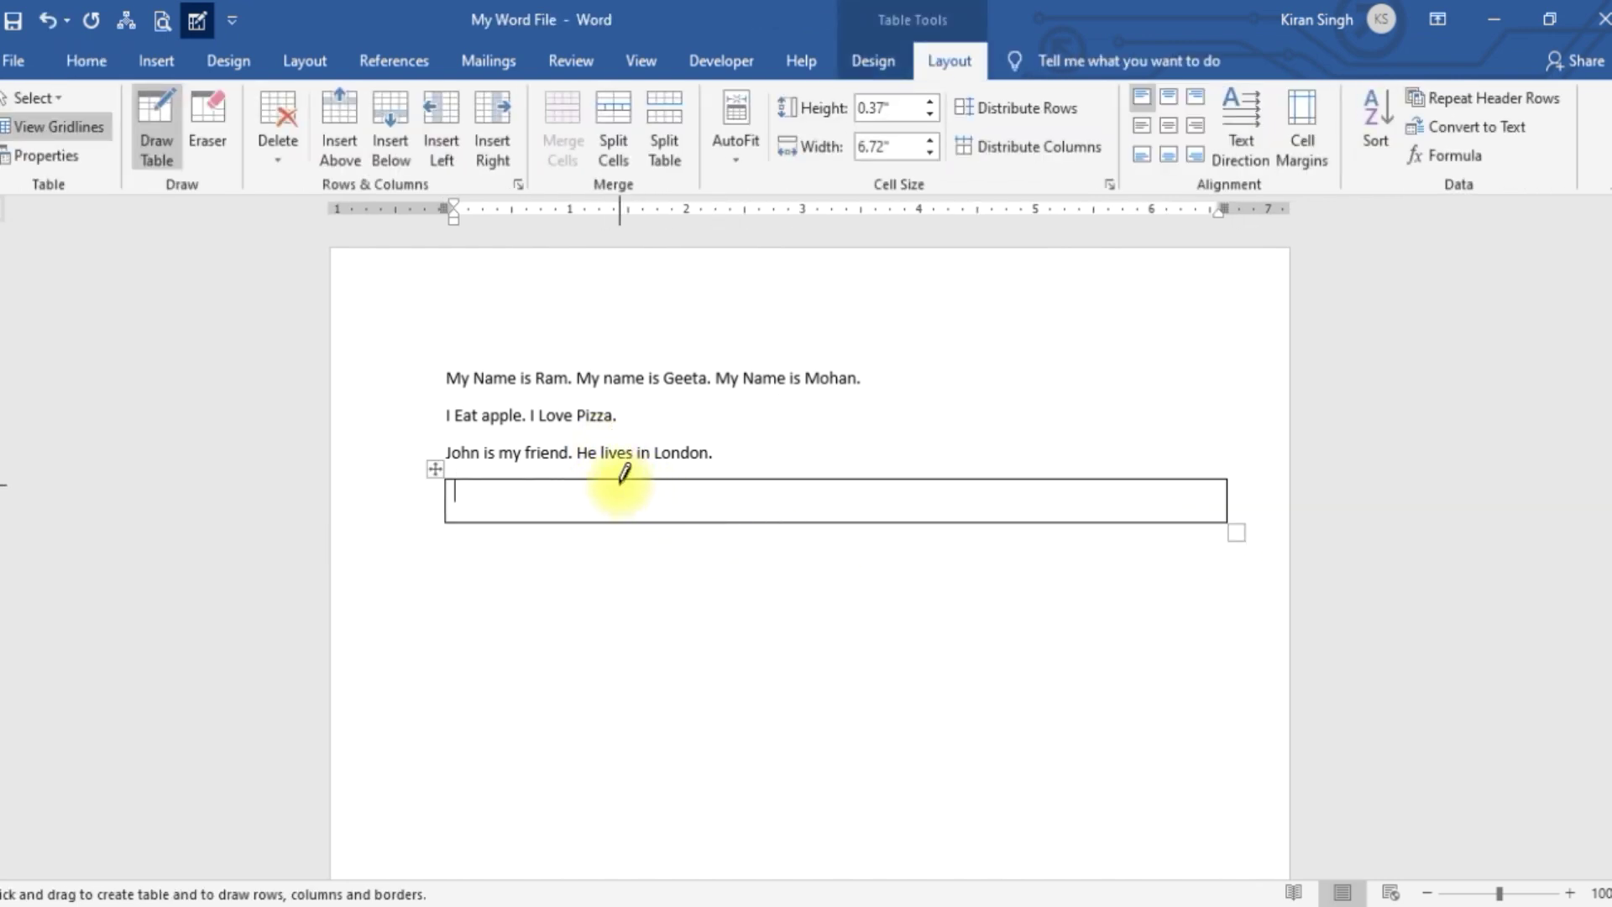
left_click_drag(622, 470, 622, 518)
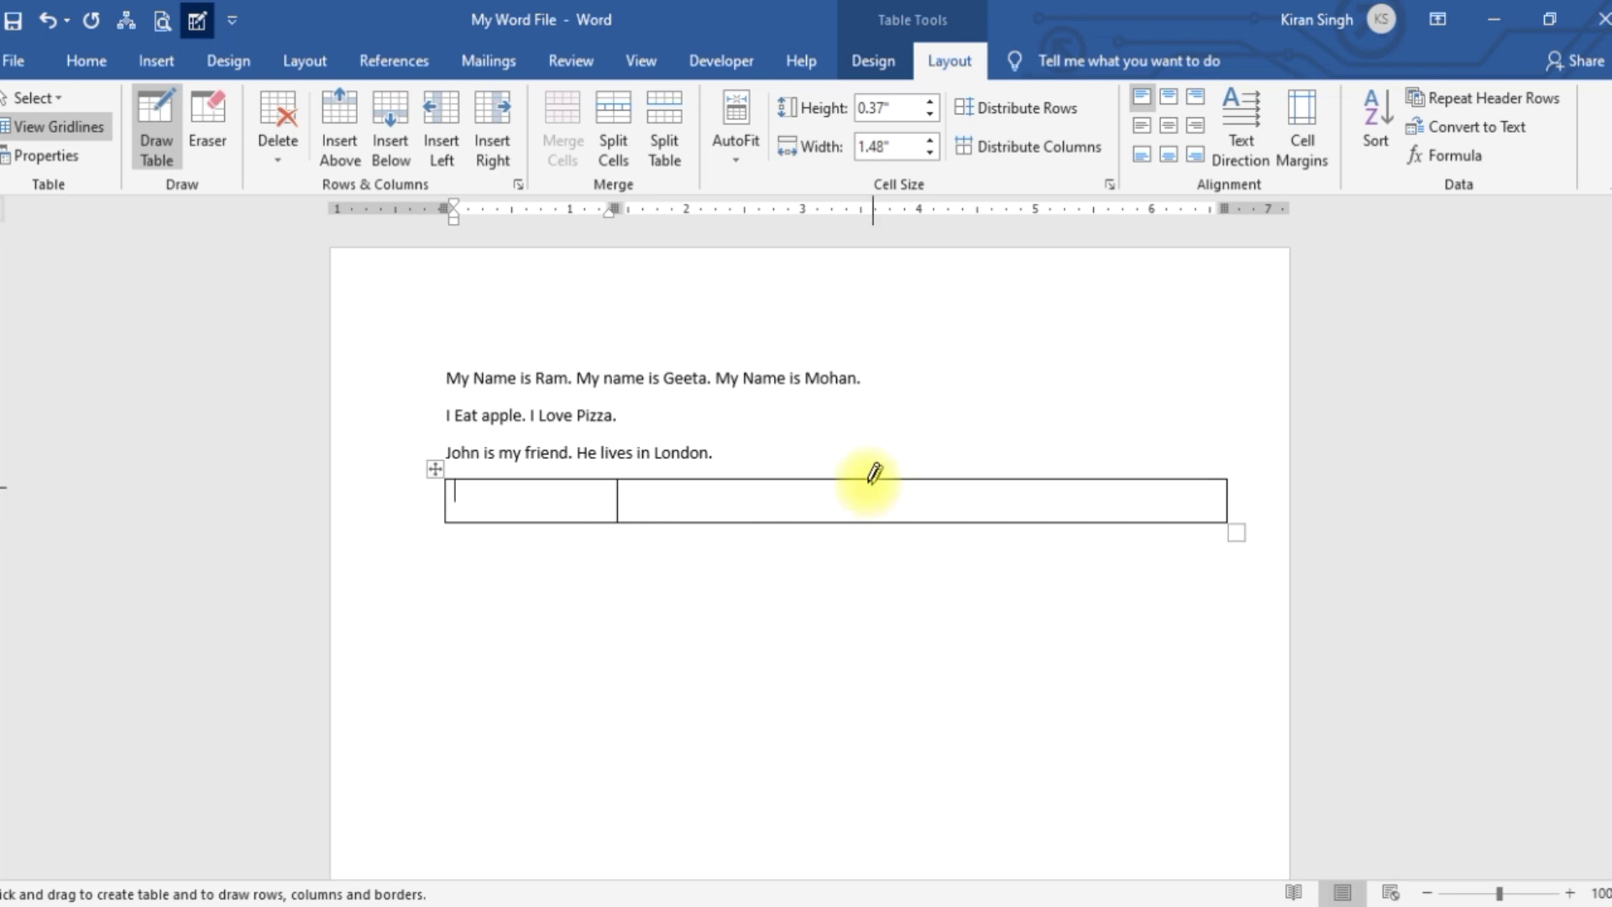
left_click_drag(869, 472, 858, 515)
left_click_drag(1080, 470, 1081, 532)
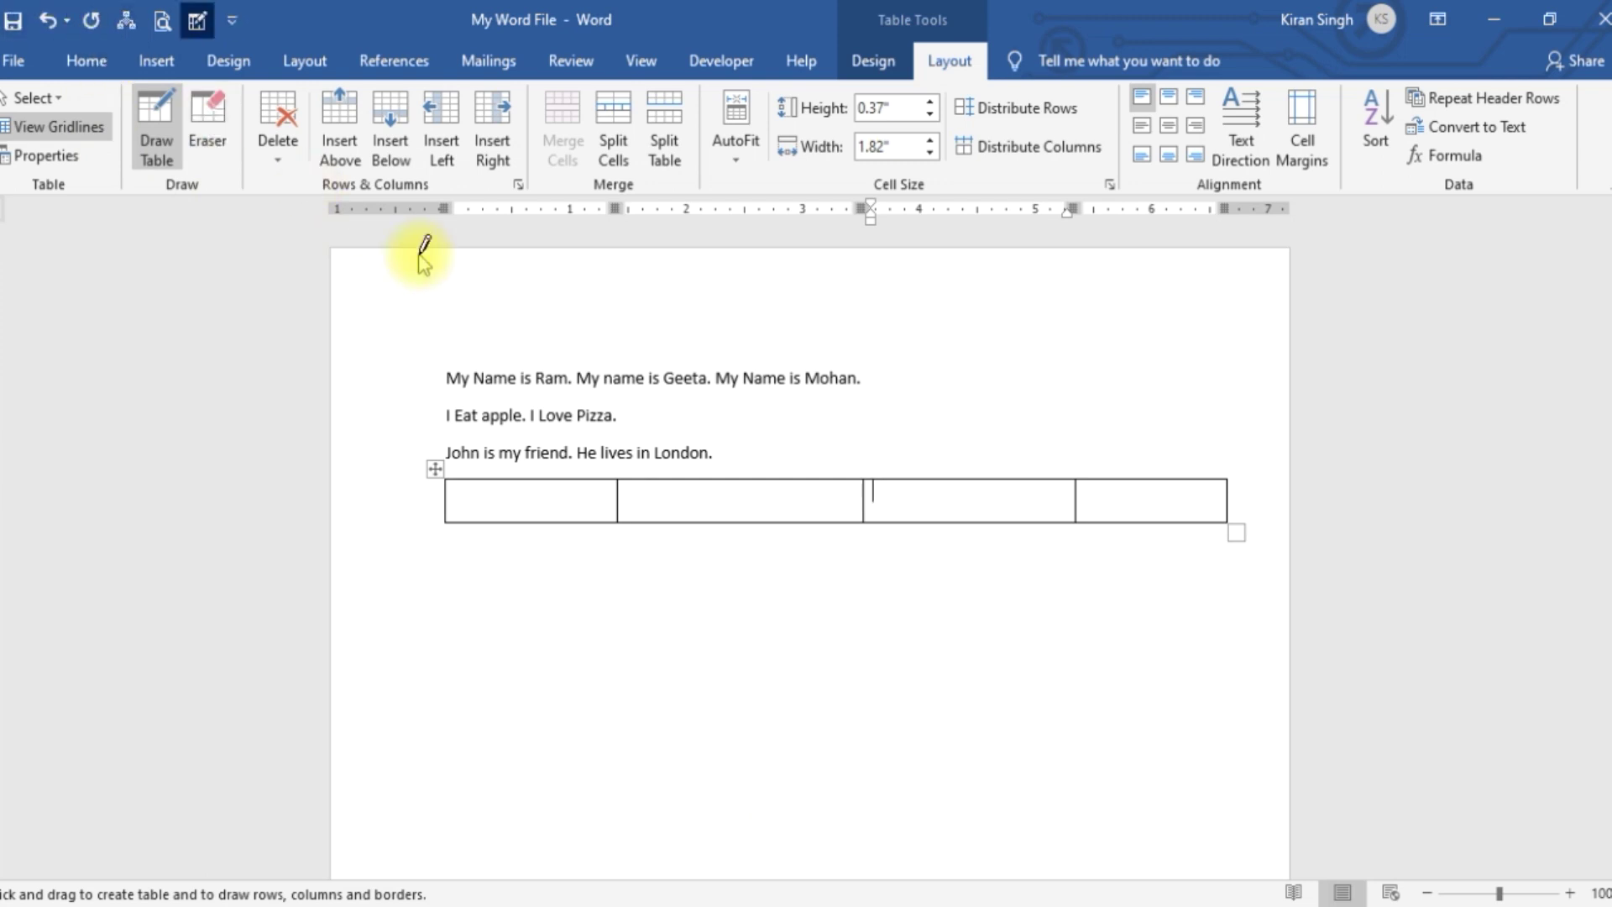
Step: Undo the three column lines and the drawn table below the text
key("ctrl+z")
key("ctrl+z")
key("ctrl+z")
key("ctrl+z")
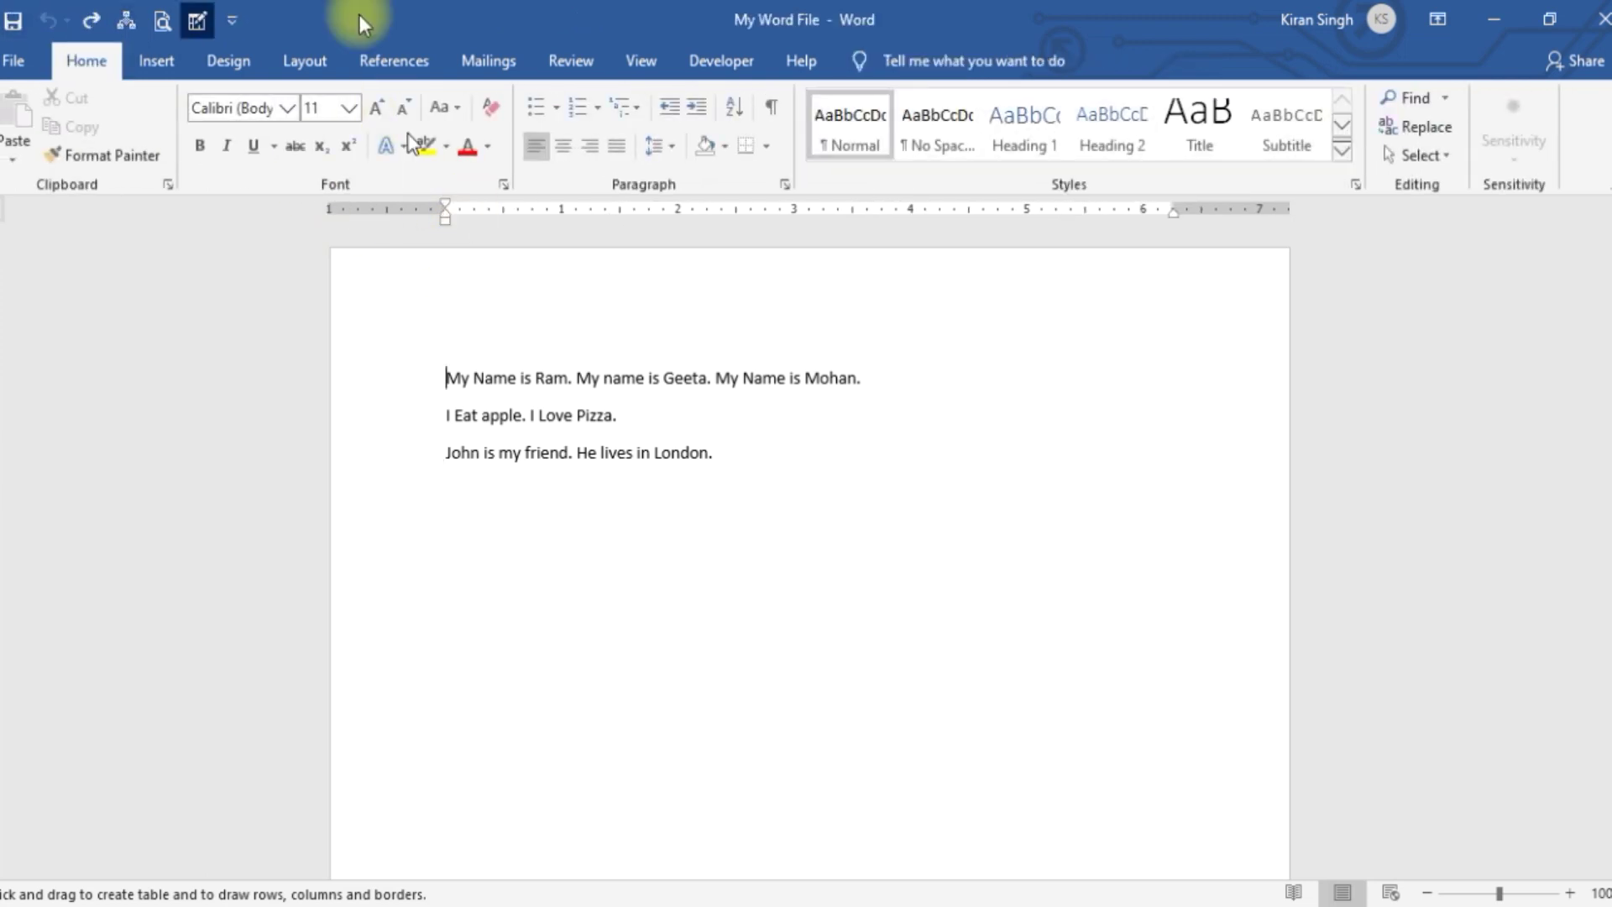
Step: Look over the commands offered for the Quick Access Toolbar and leave table drawing mode
left_click(235, 20)
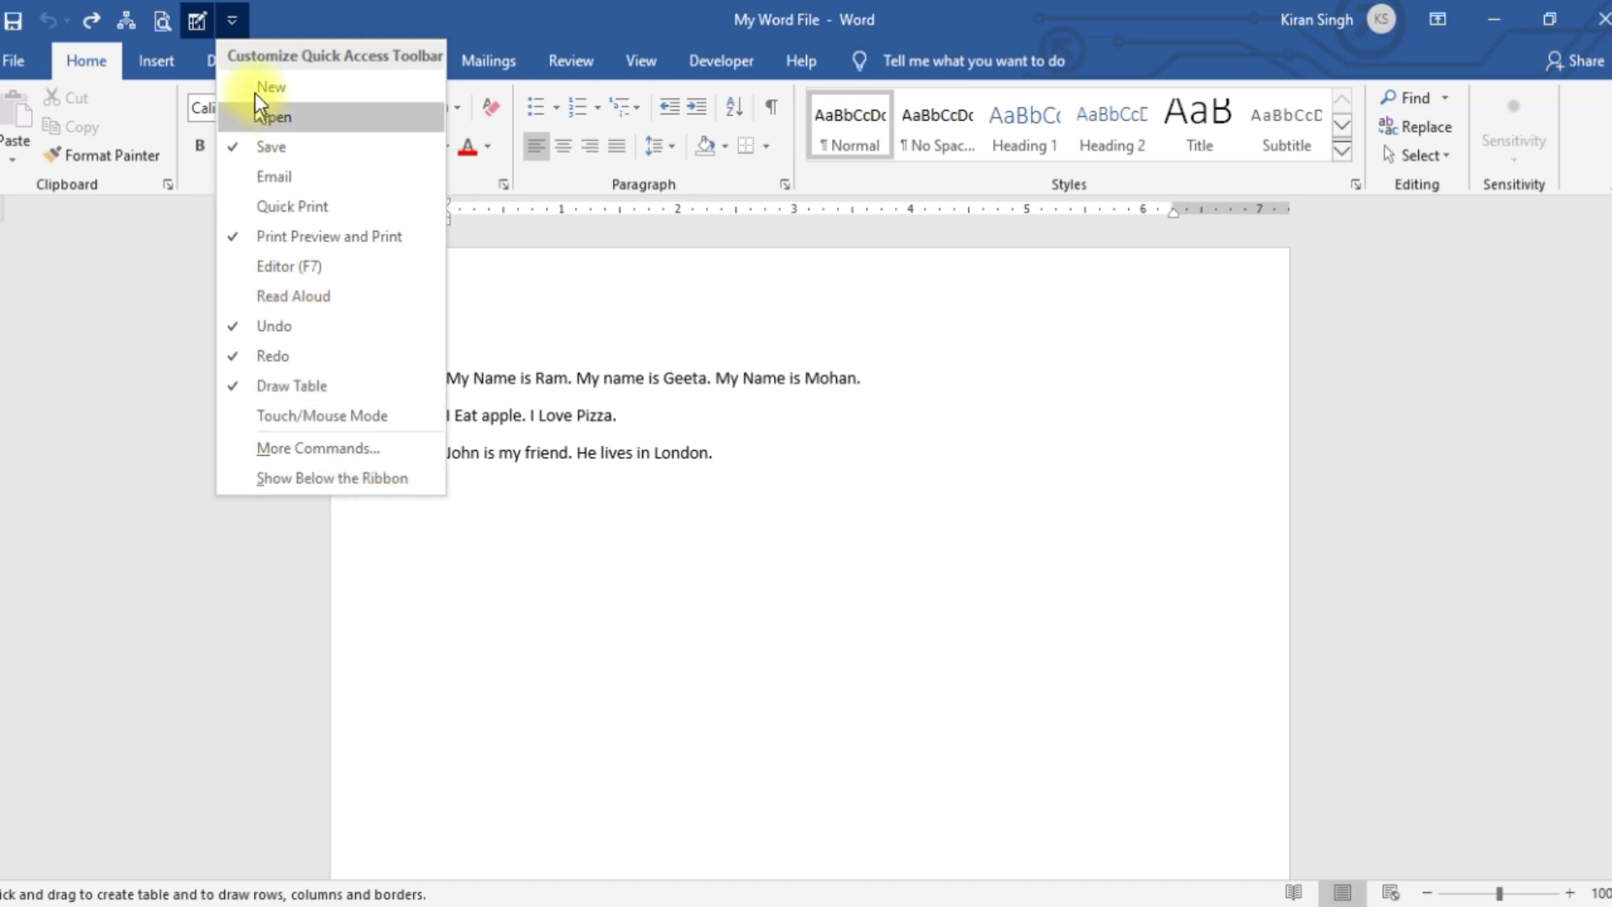
left_click(481, 594)
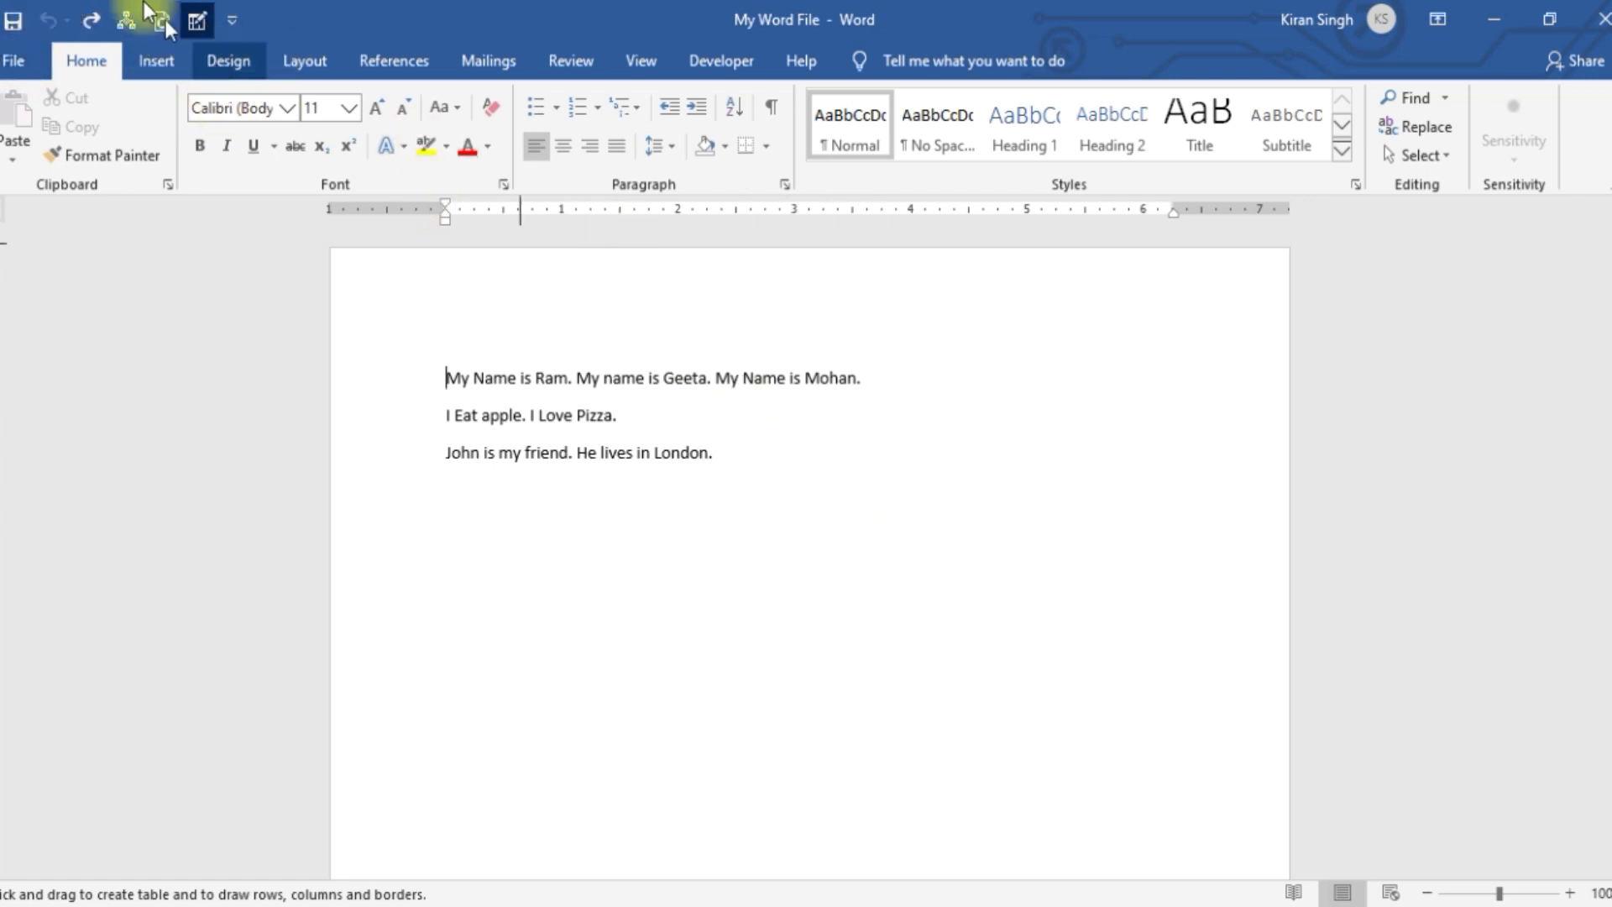
left_click(199, 20)
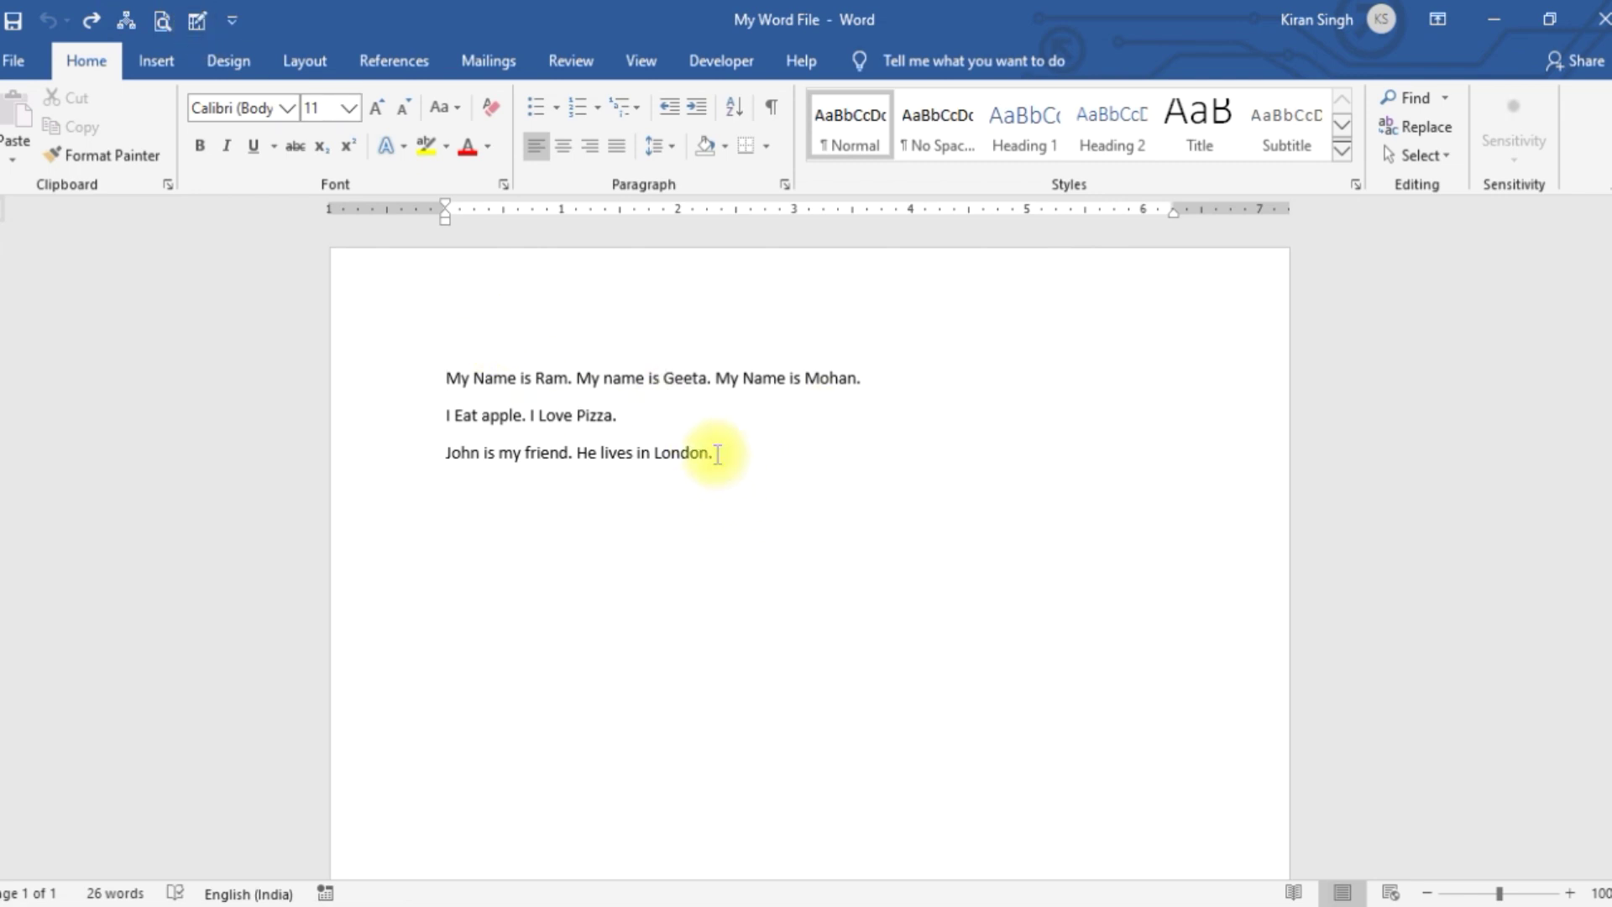
Step: Practise selecting and deselecting the three lines of text, leaving all three lines selected
left_click_drag(714, 454, 422, 384)
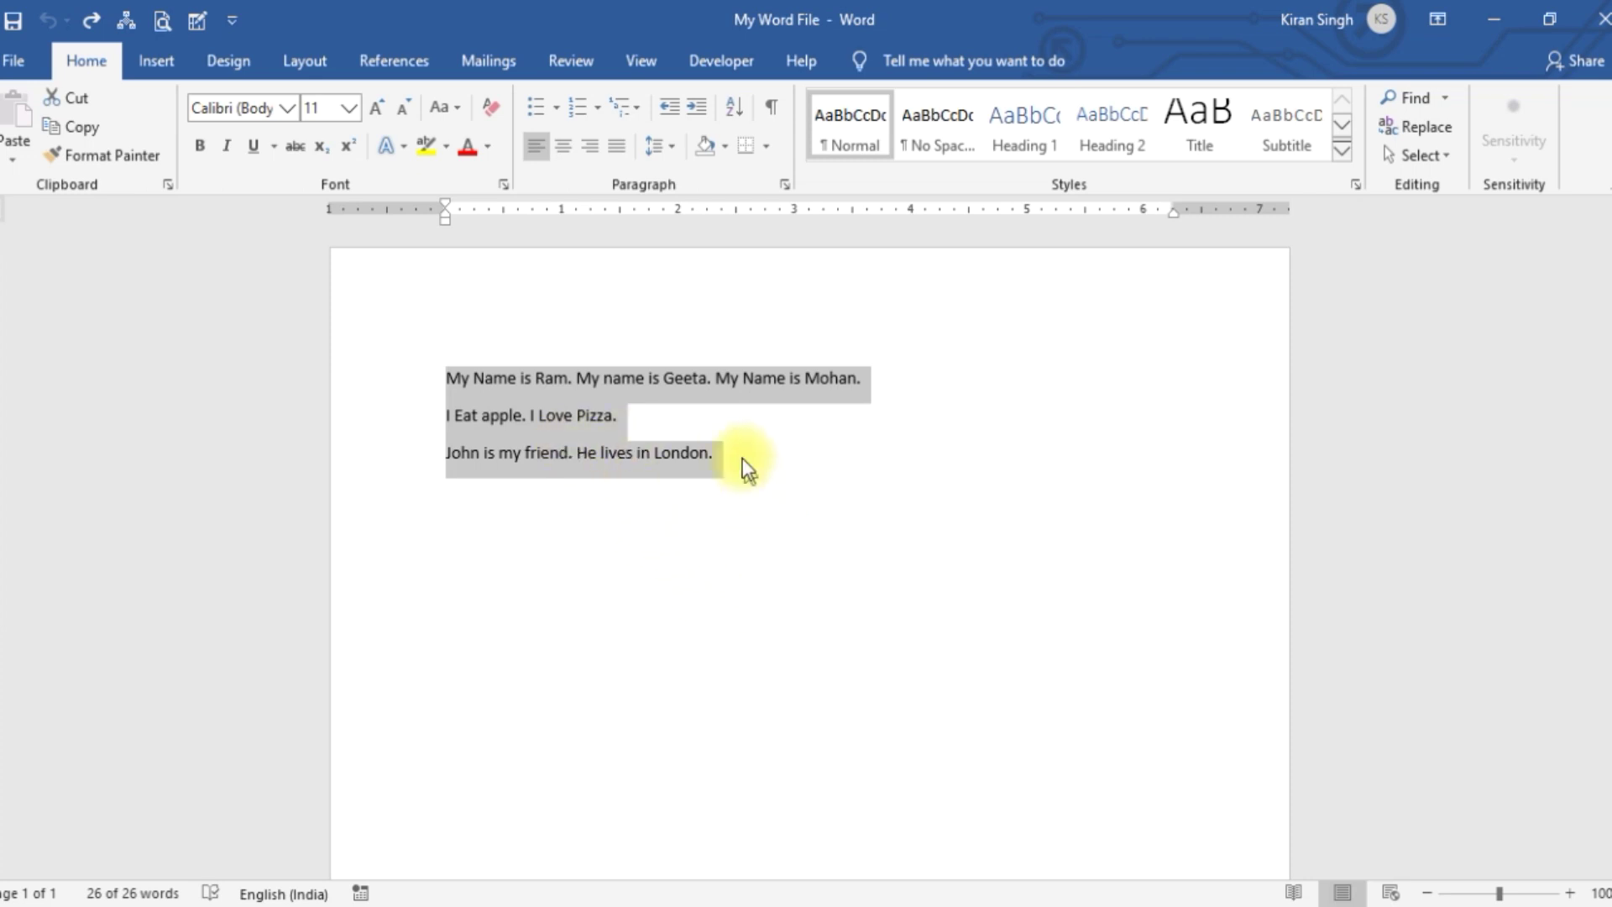
left_click(560, 380)
left_click_drag(738, 442, 446, 374)
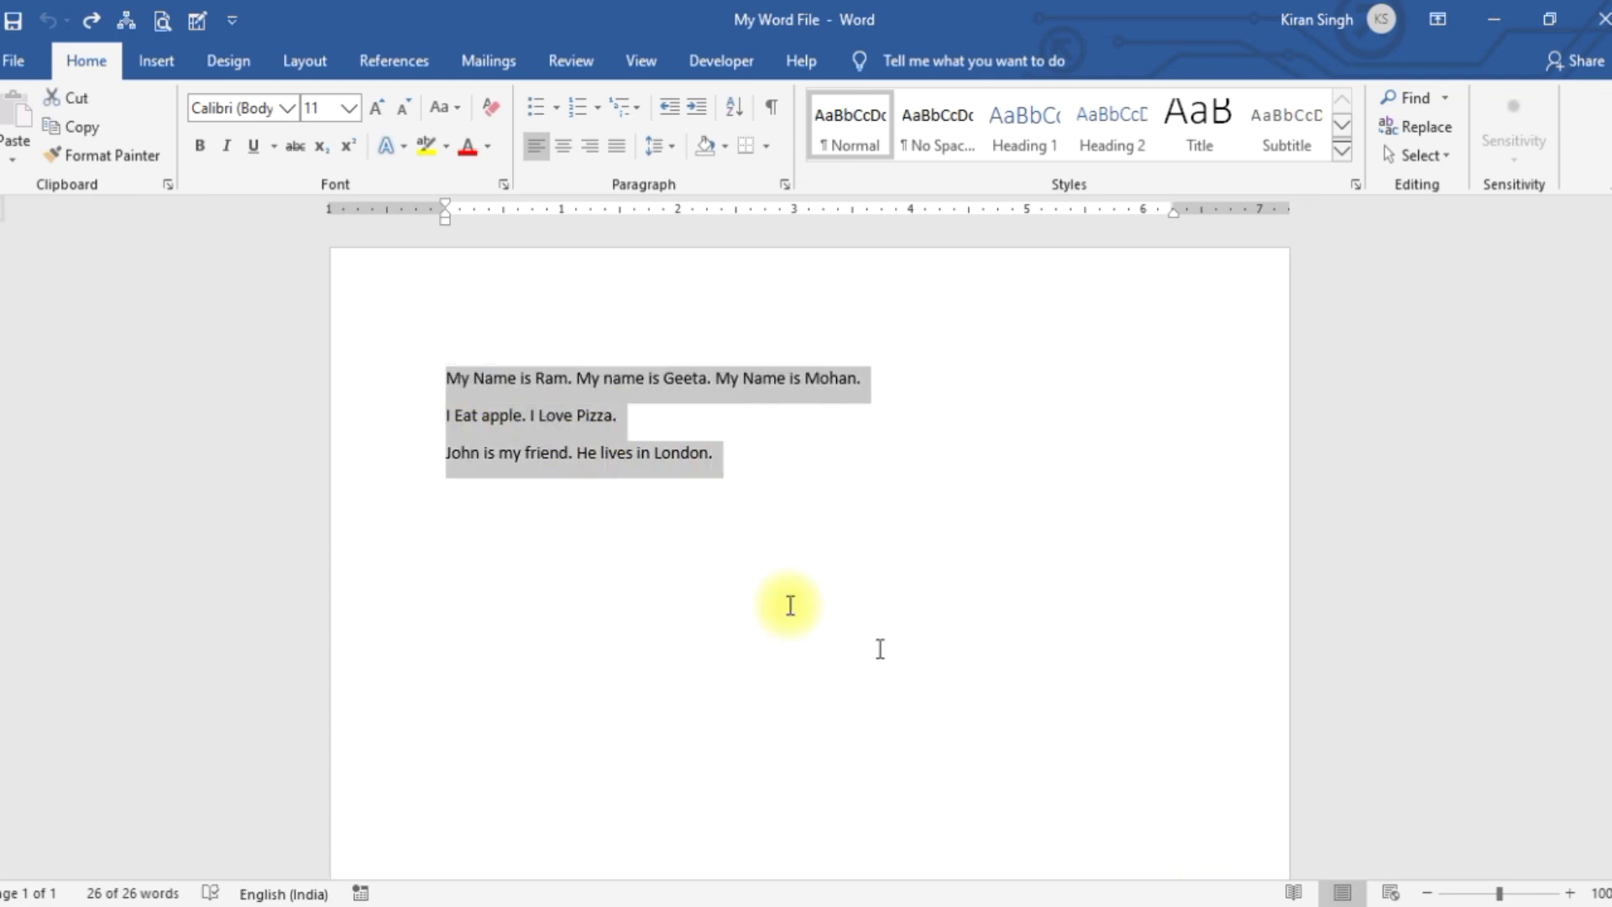
left_click(714, 557)
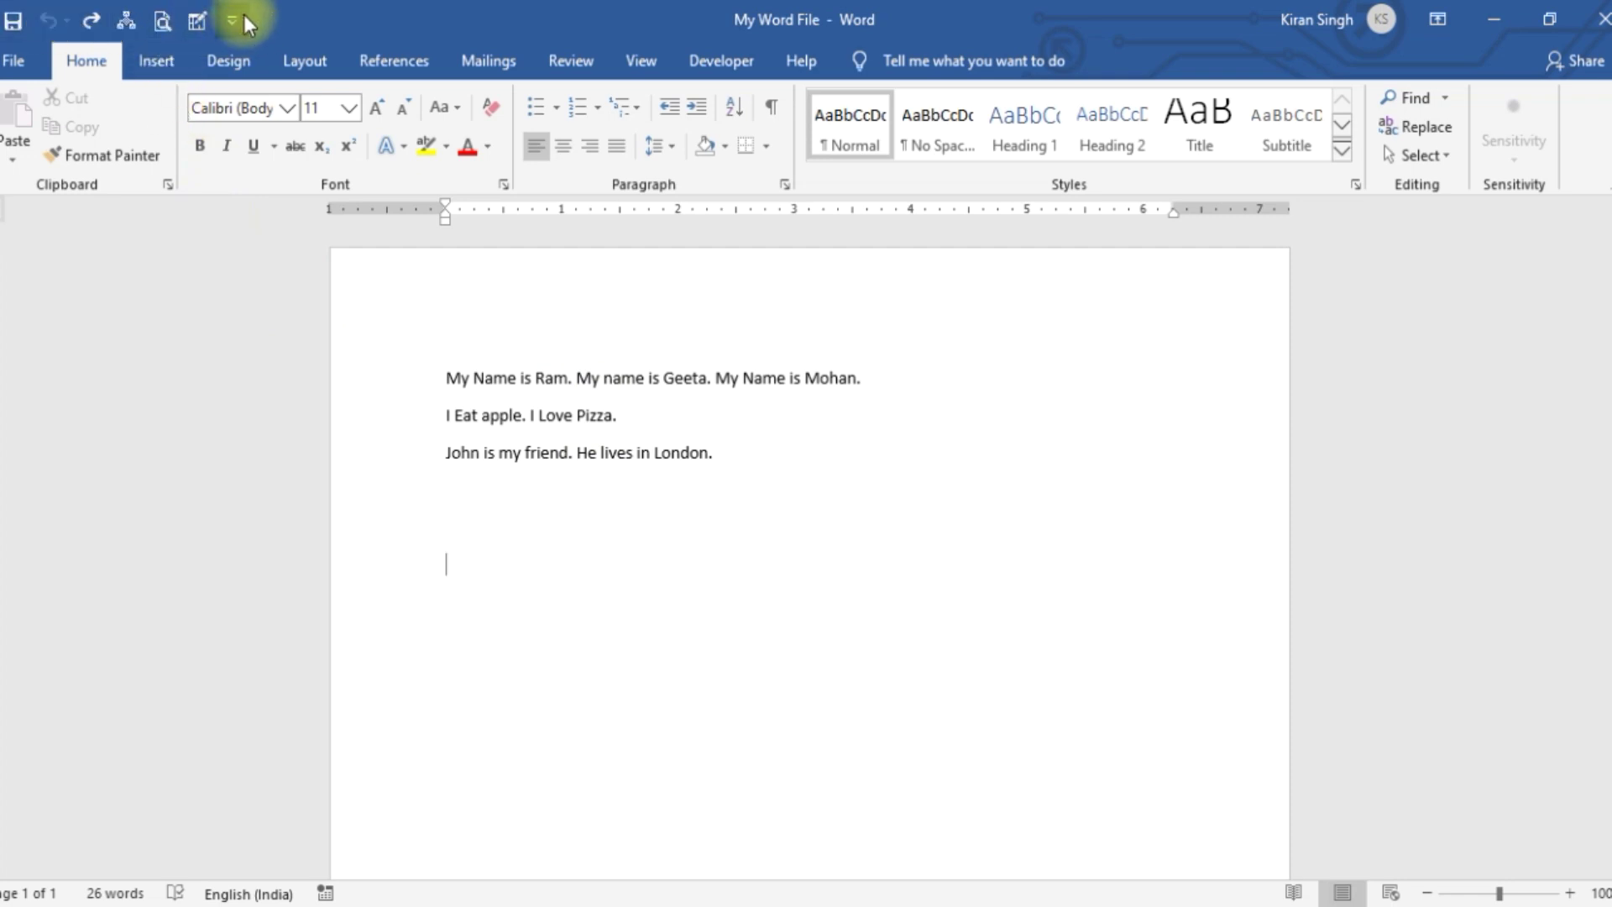
left_click_drag(722, 454, 399, 374)
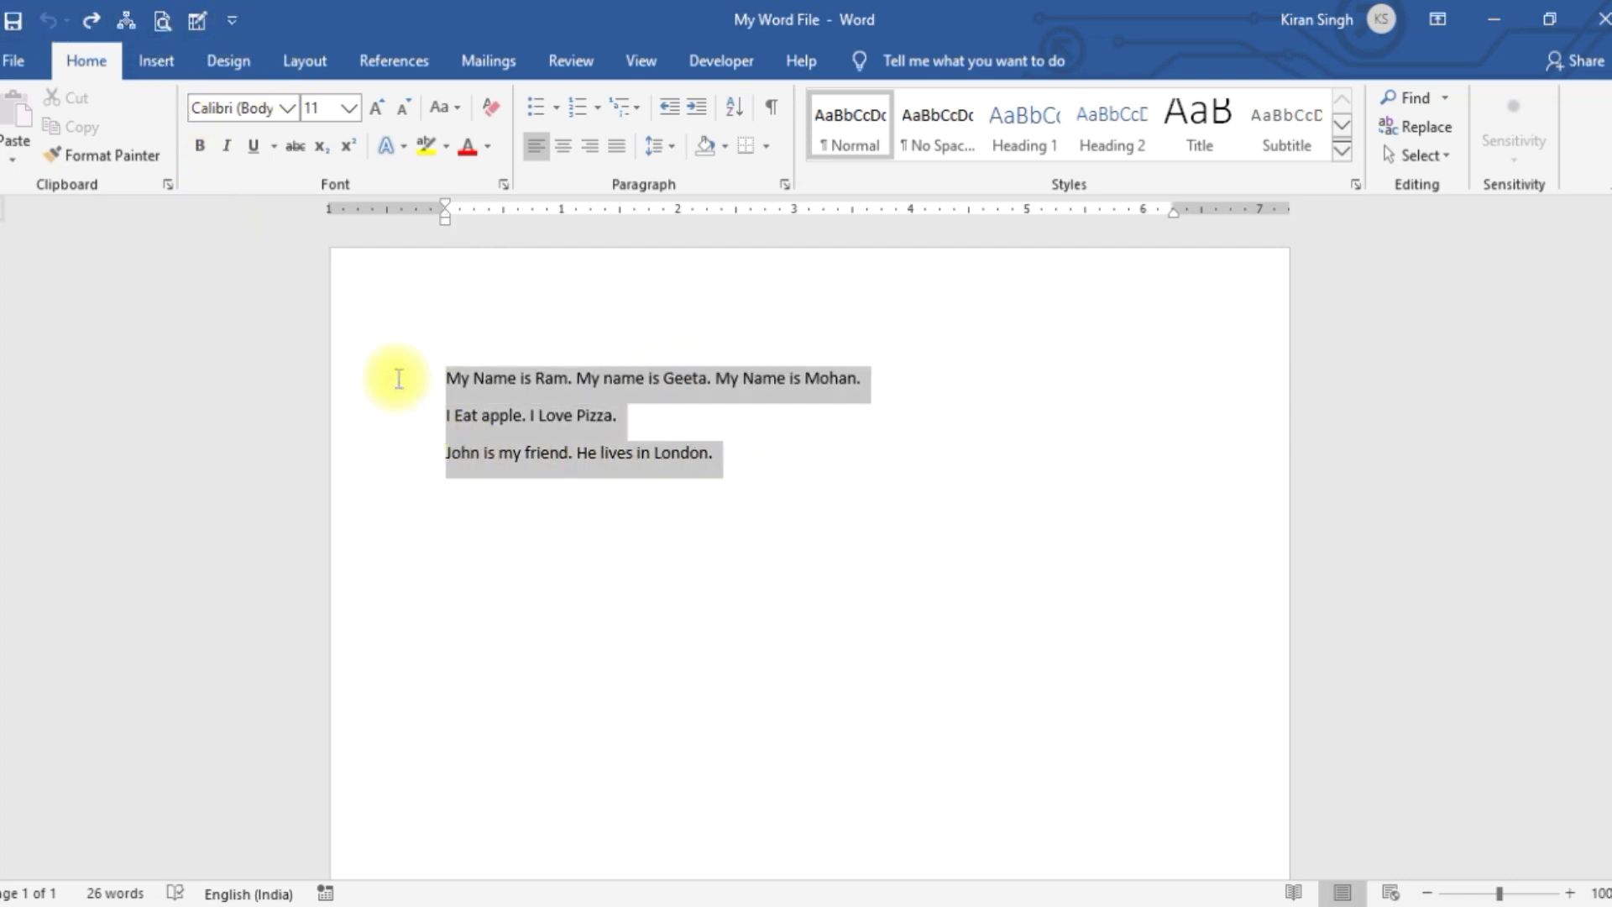
Step: Open the Quick Access Toolbar settings in Word Options and list All Commands as the command source
left_click(10, 61)
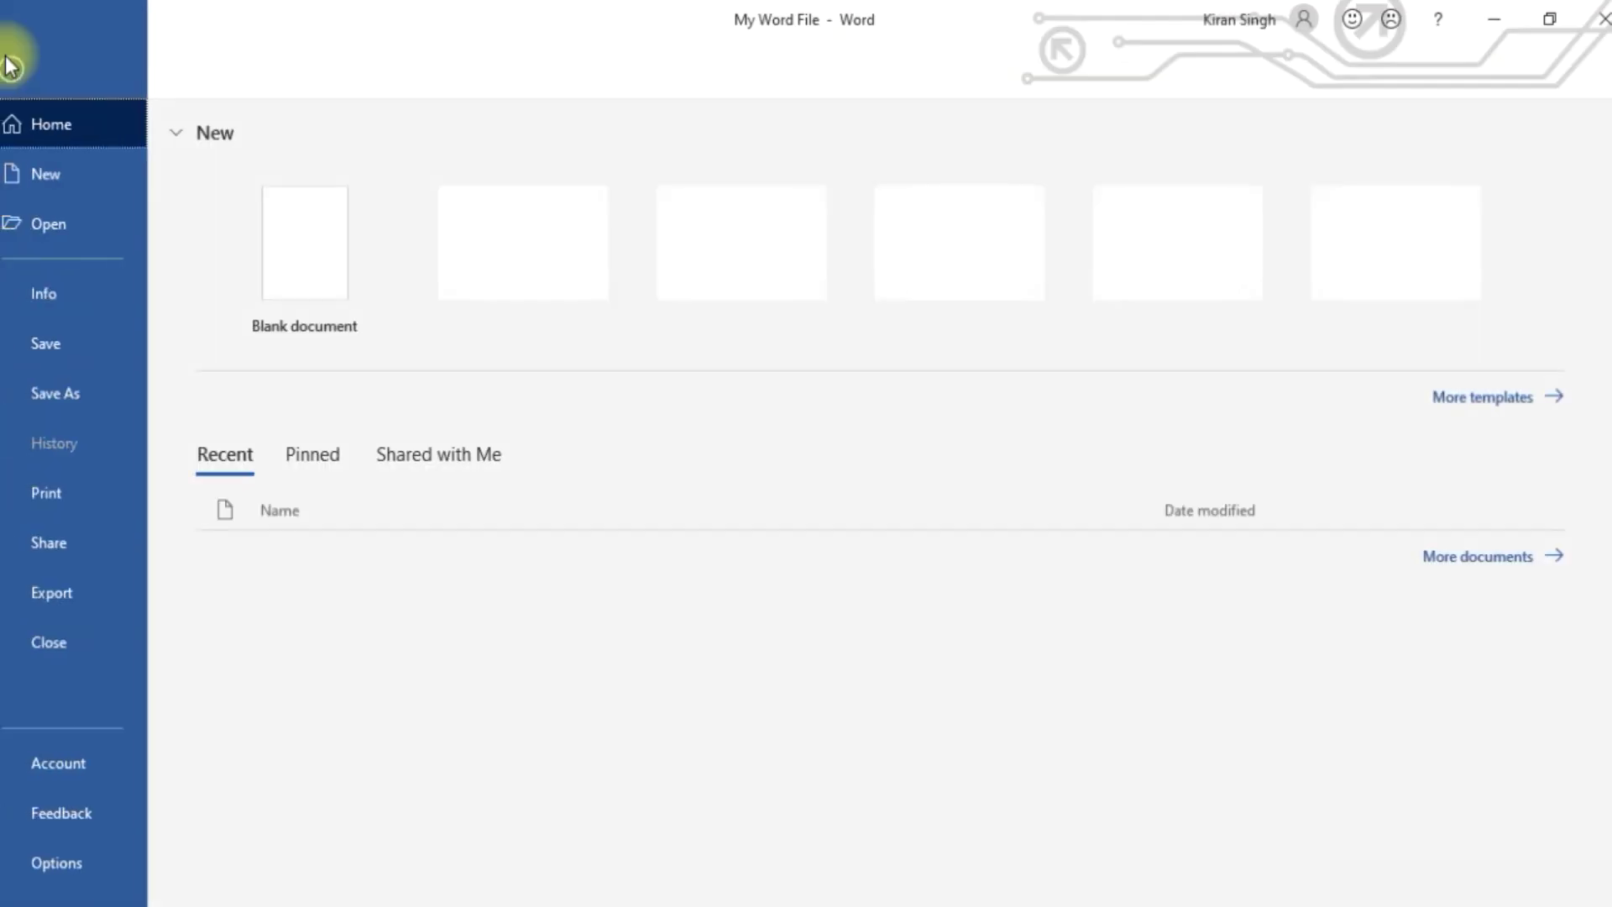
left_click(59, 862)
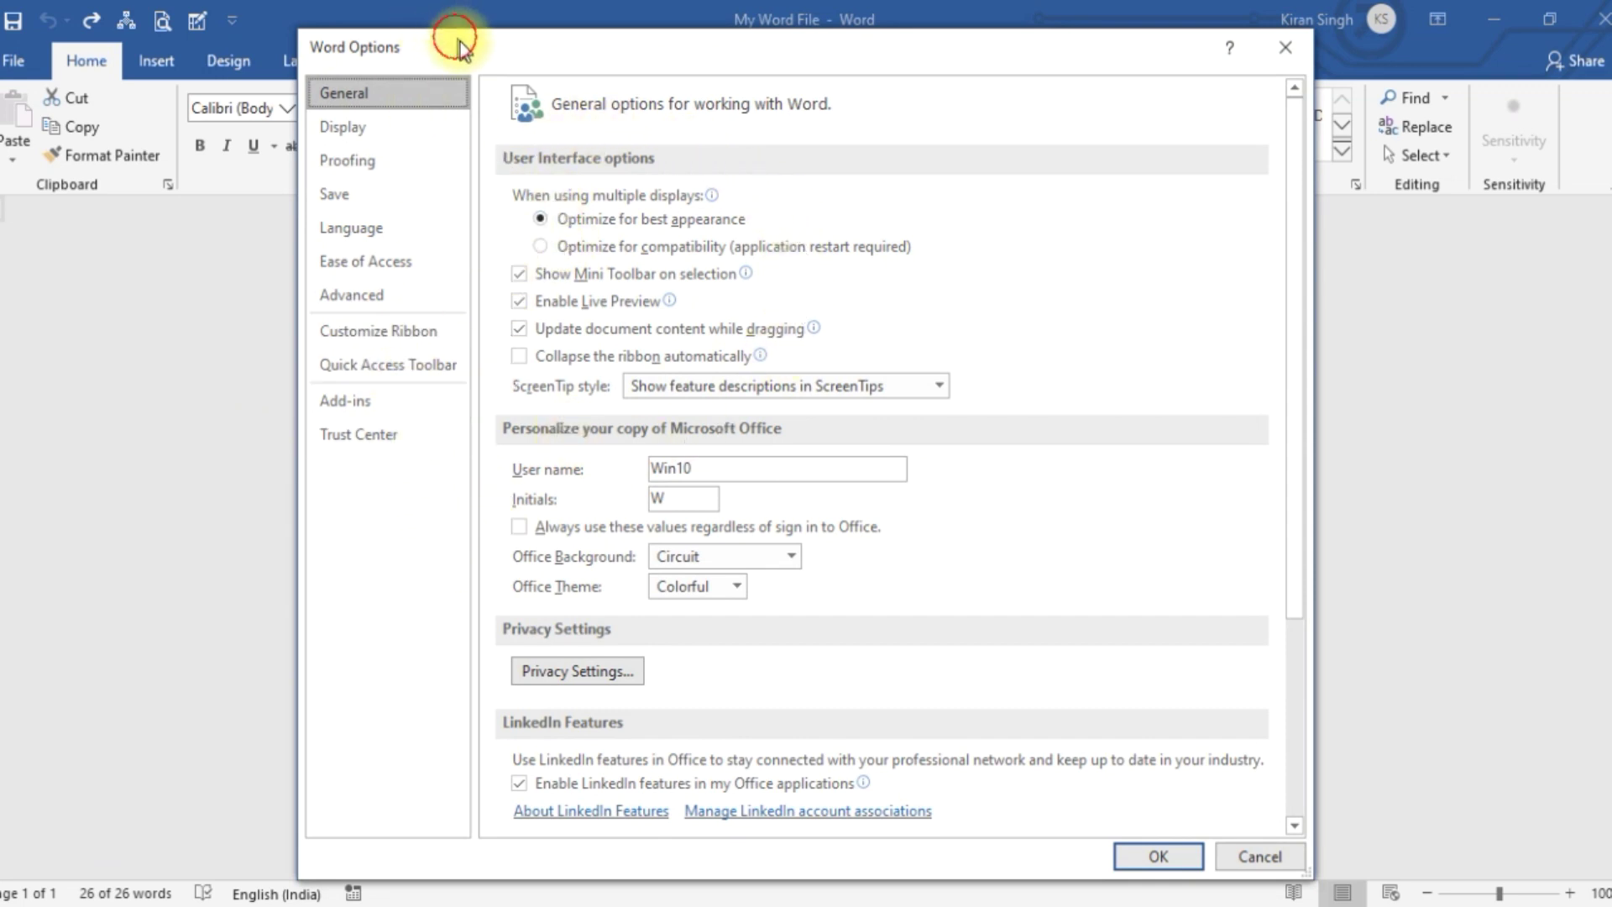
left_click_drag(460, 42, 601, 56)
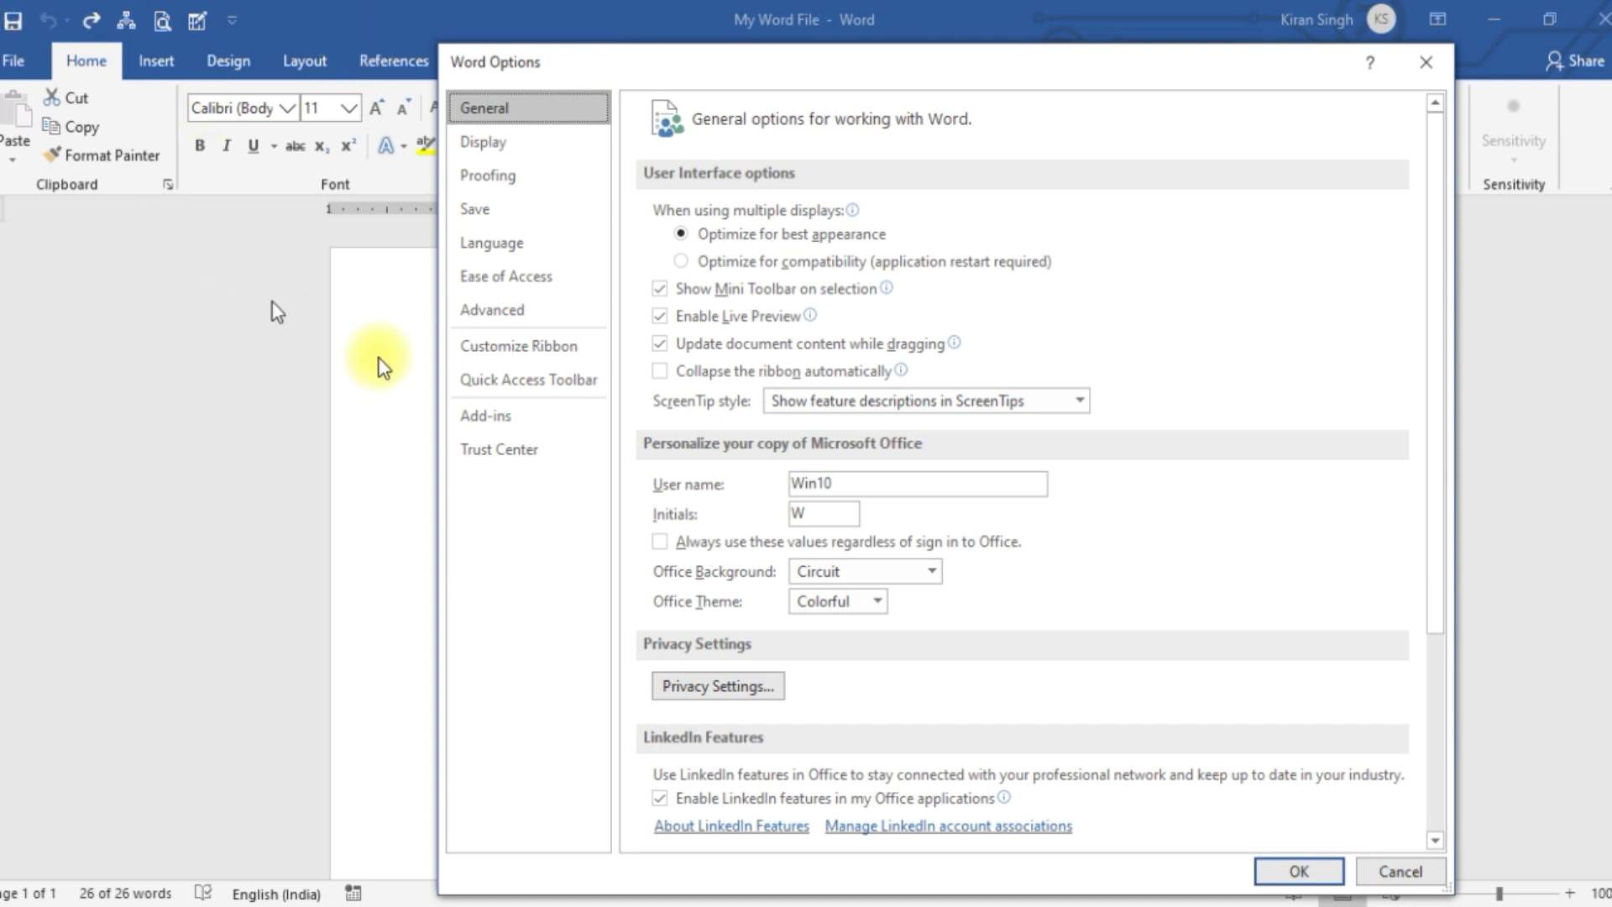
left_click(507, 378)
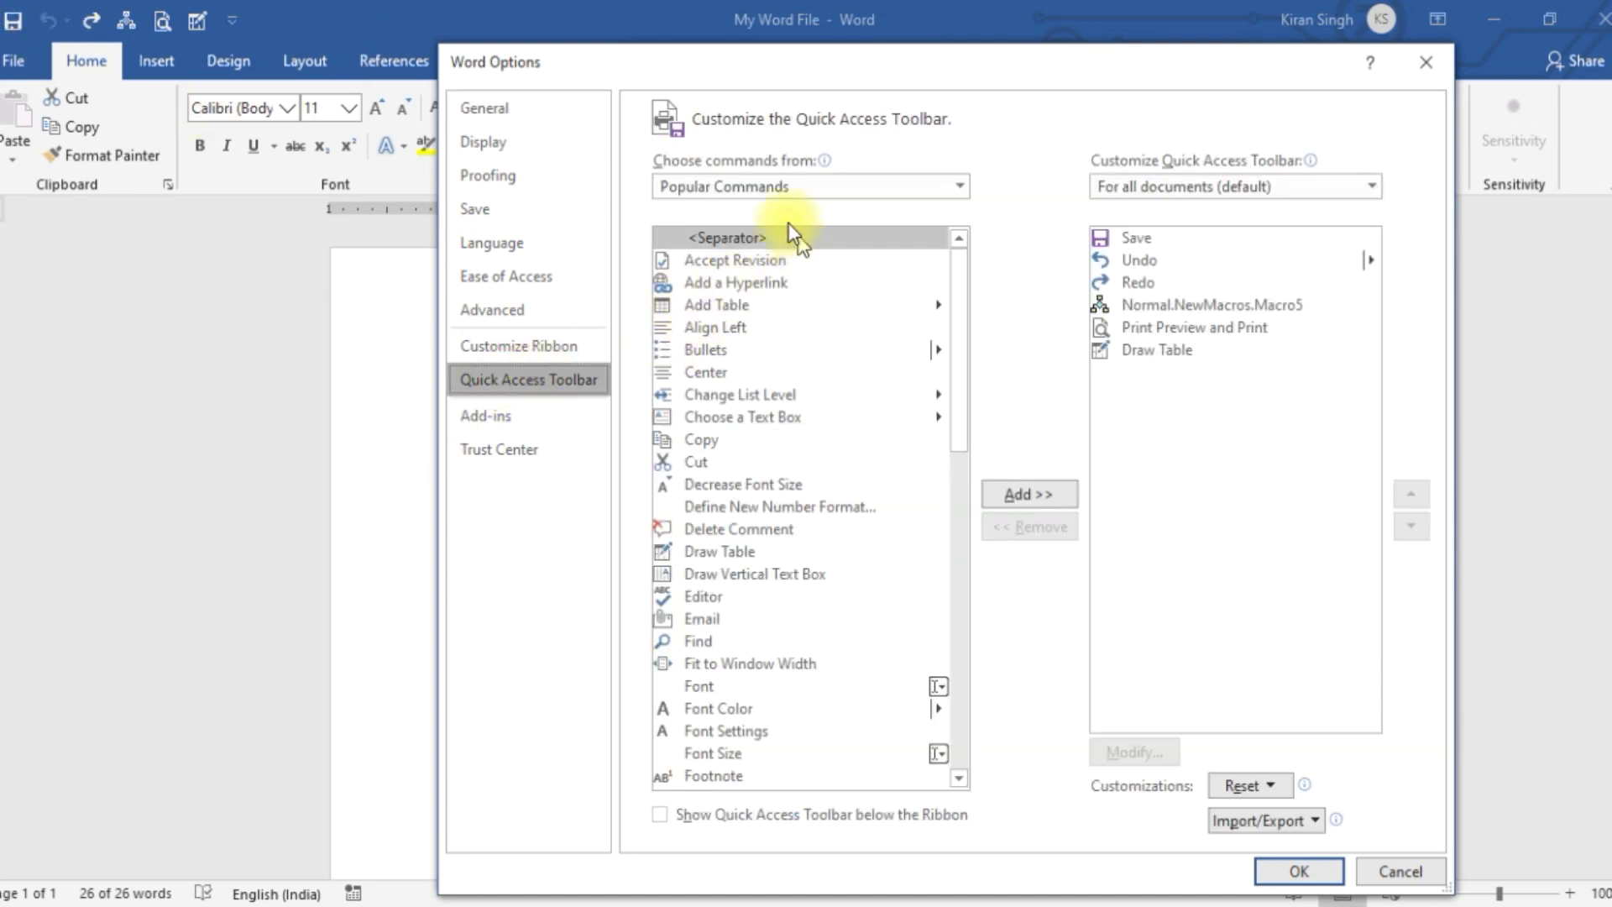
left_click(960, 178)
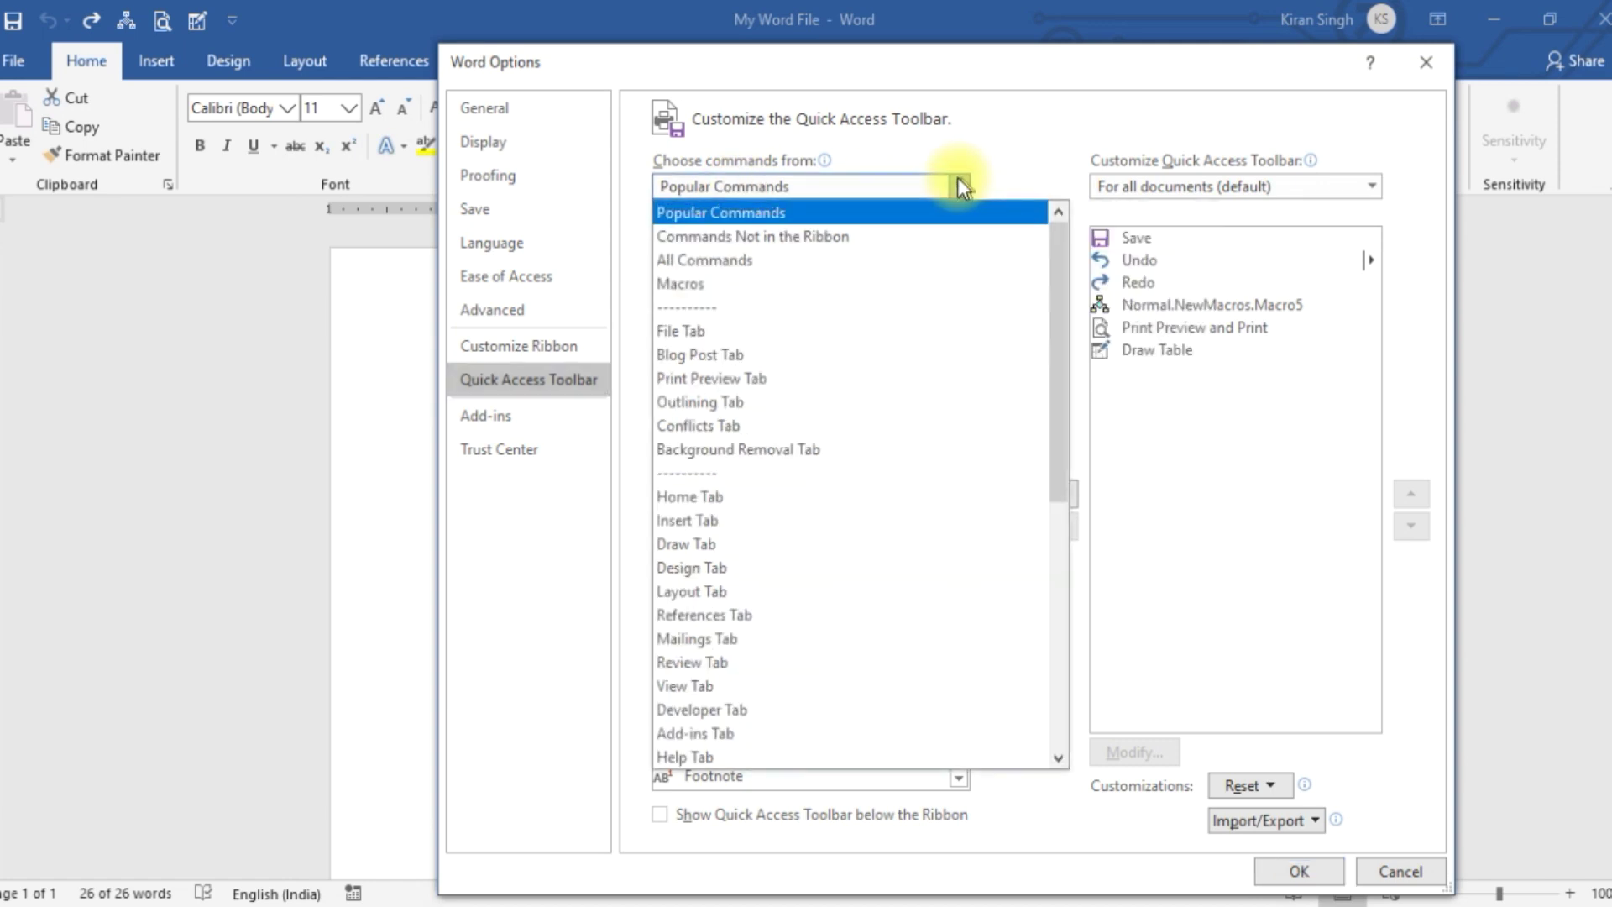
left_click(809, 260)
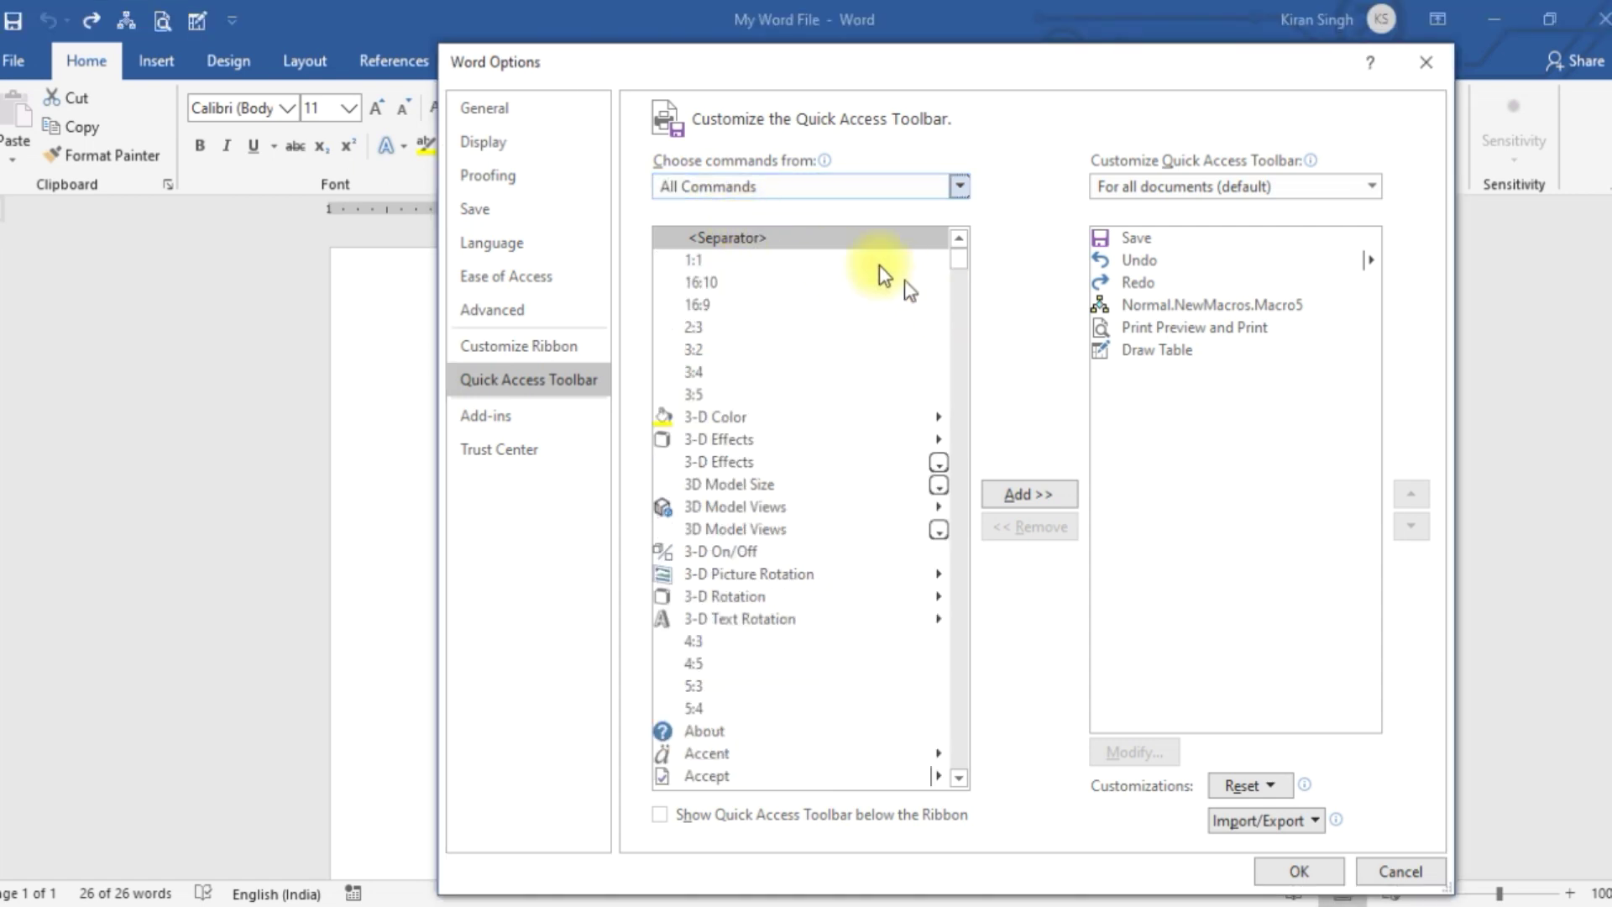
Step: Add the Speak command from All Commands to the Quick Access Toolbar and apply the change
left_click_drag(959, 262, 976, 693)
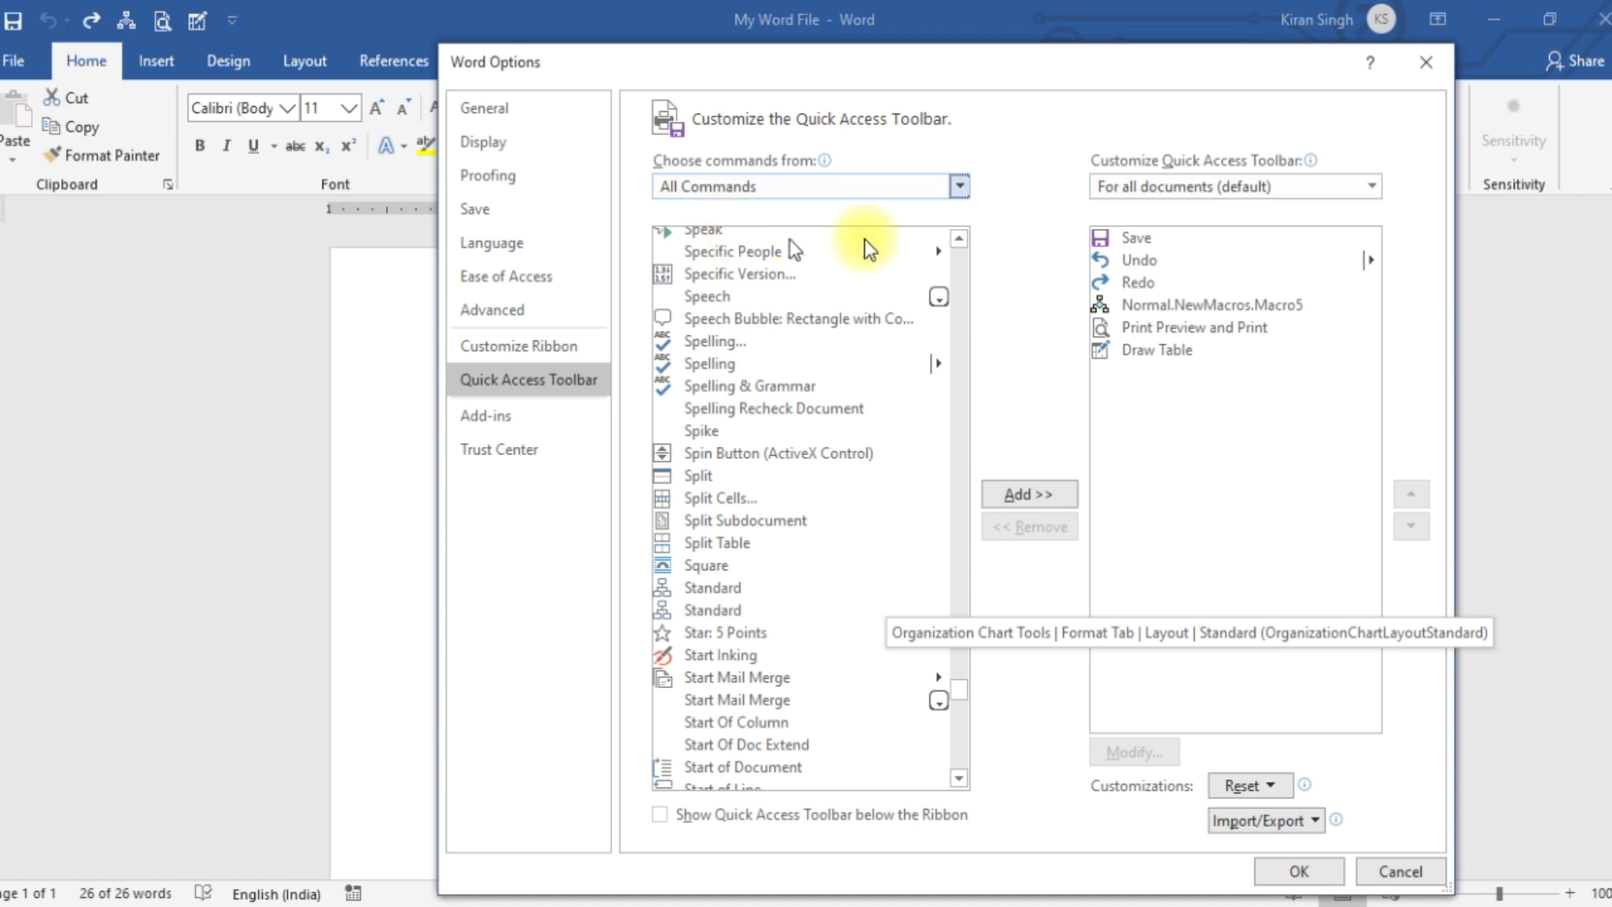
left_click(961, 235)
left_click(960, 236)
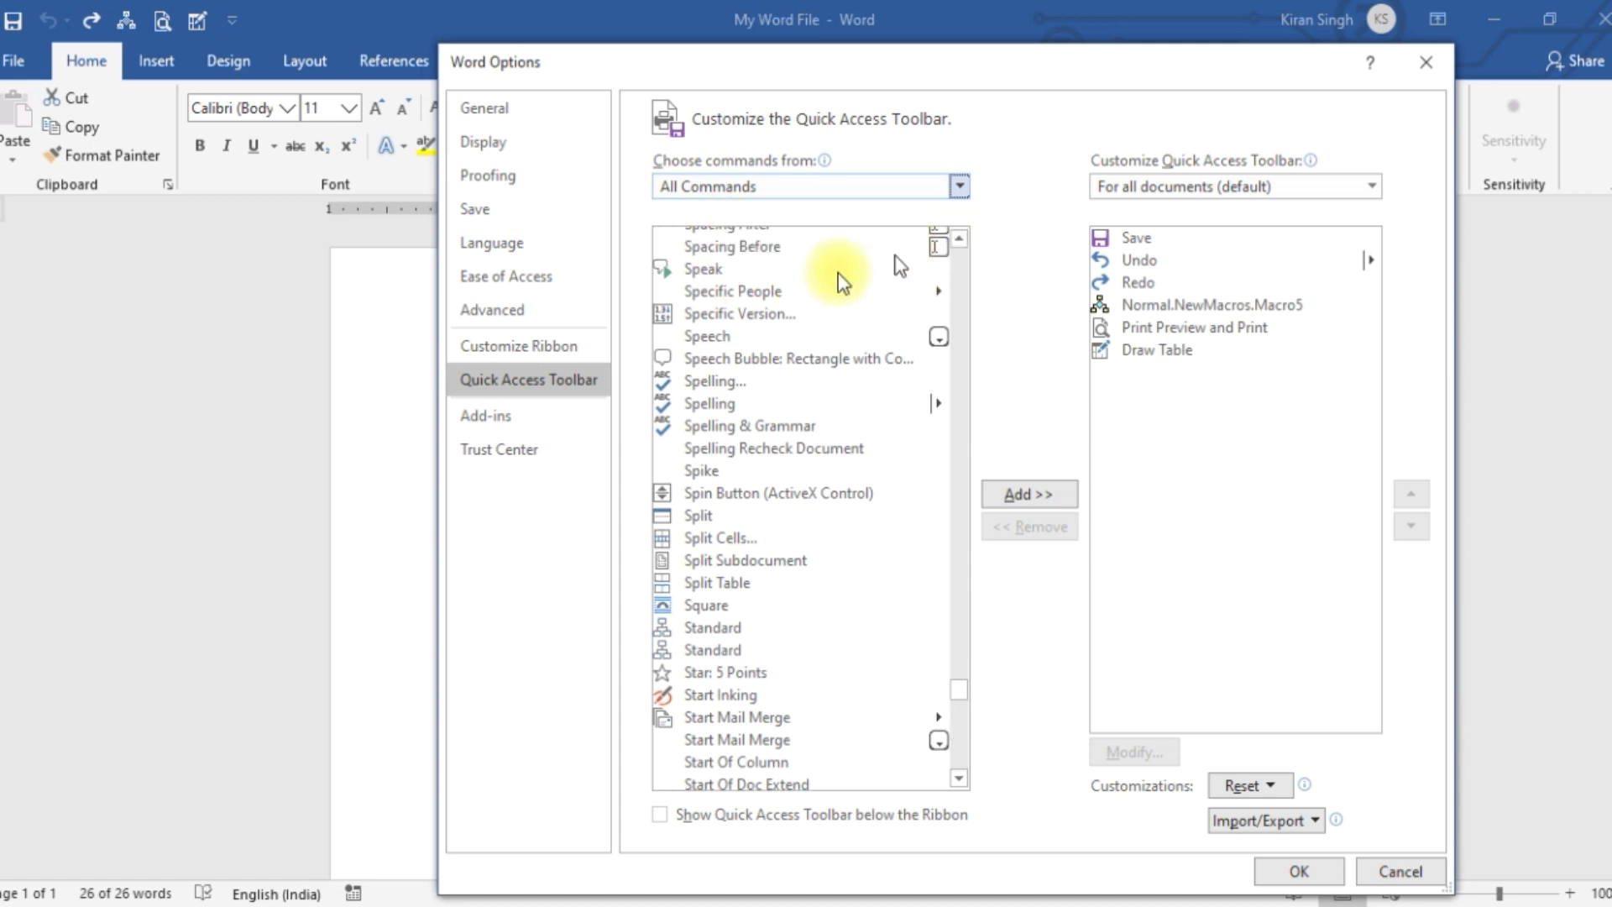
left_click(700, 267)
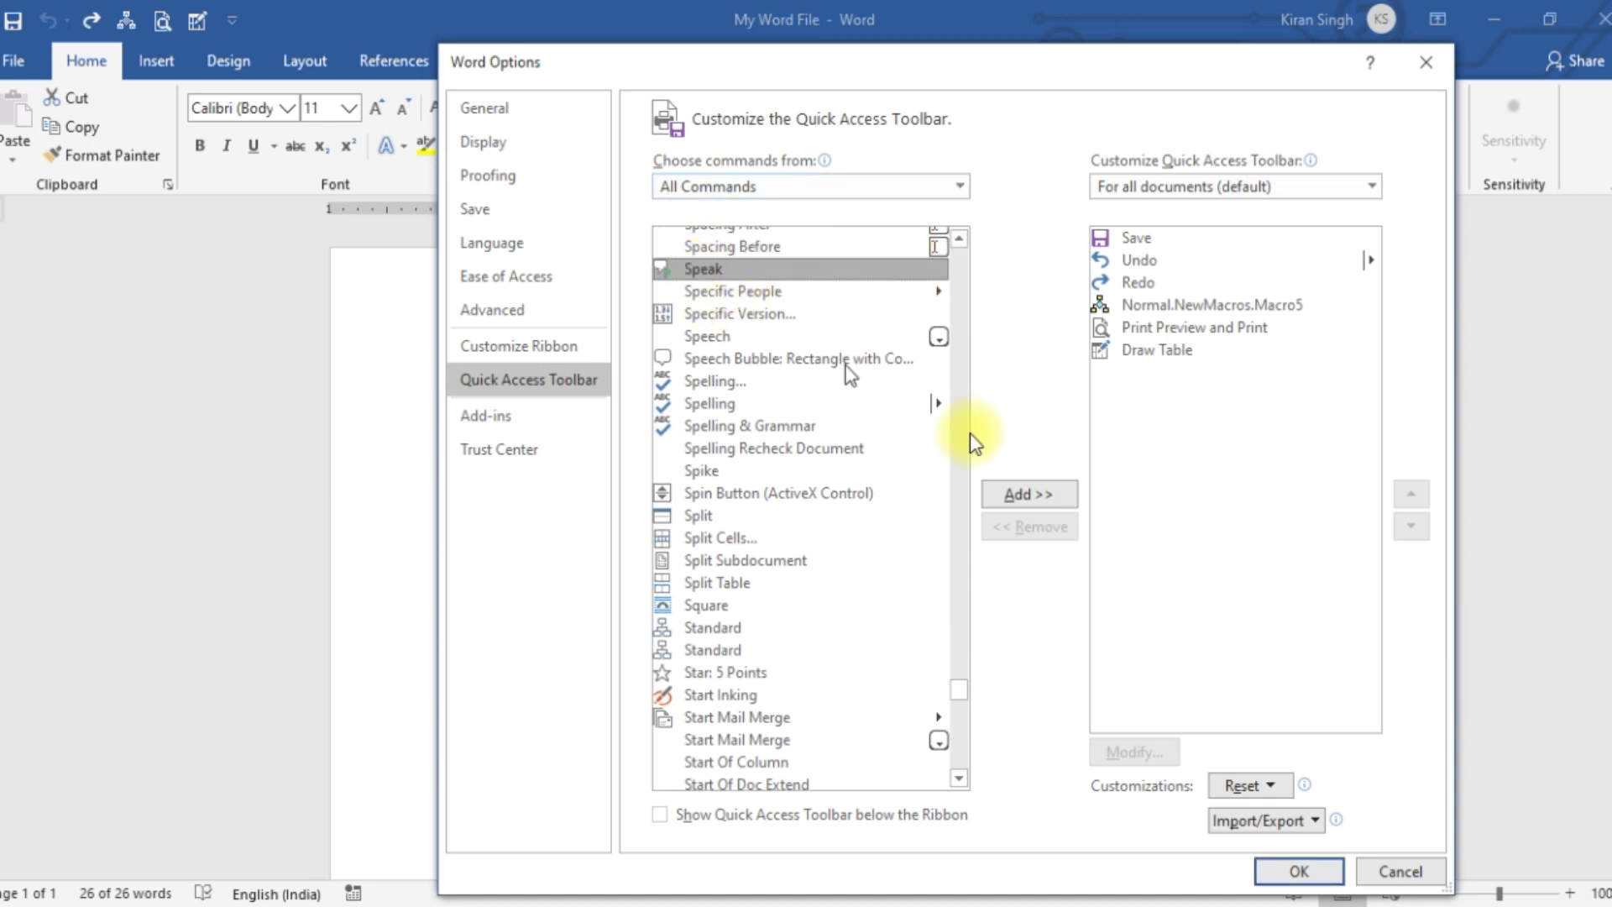
left_click(1034, 497)
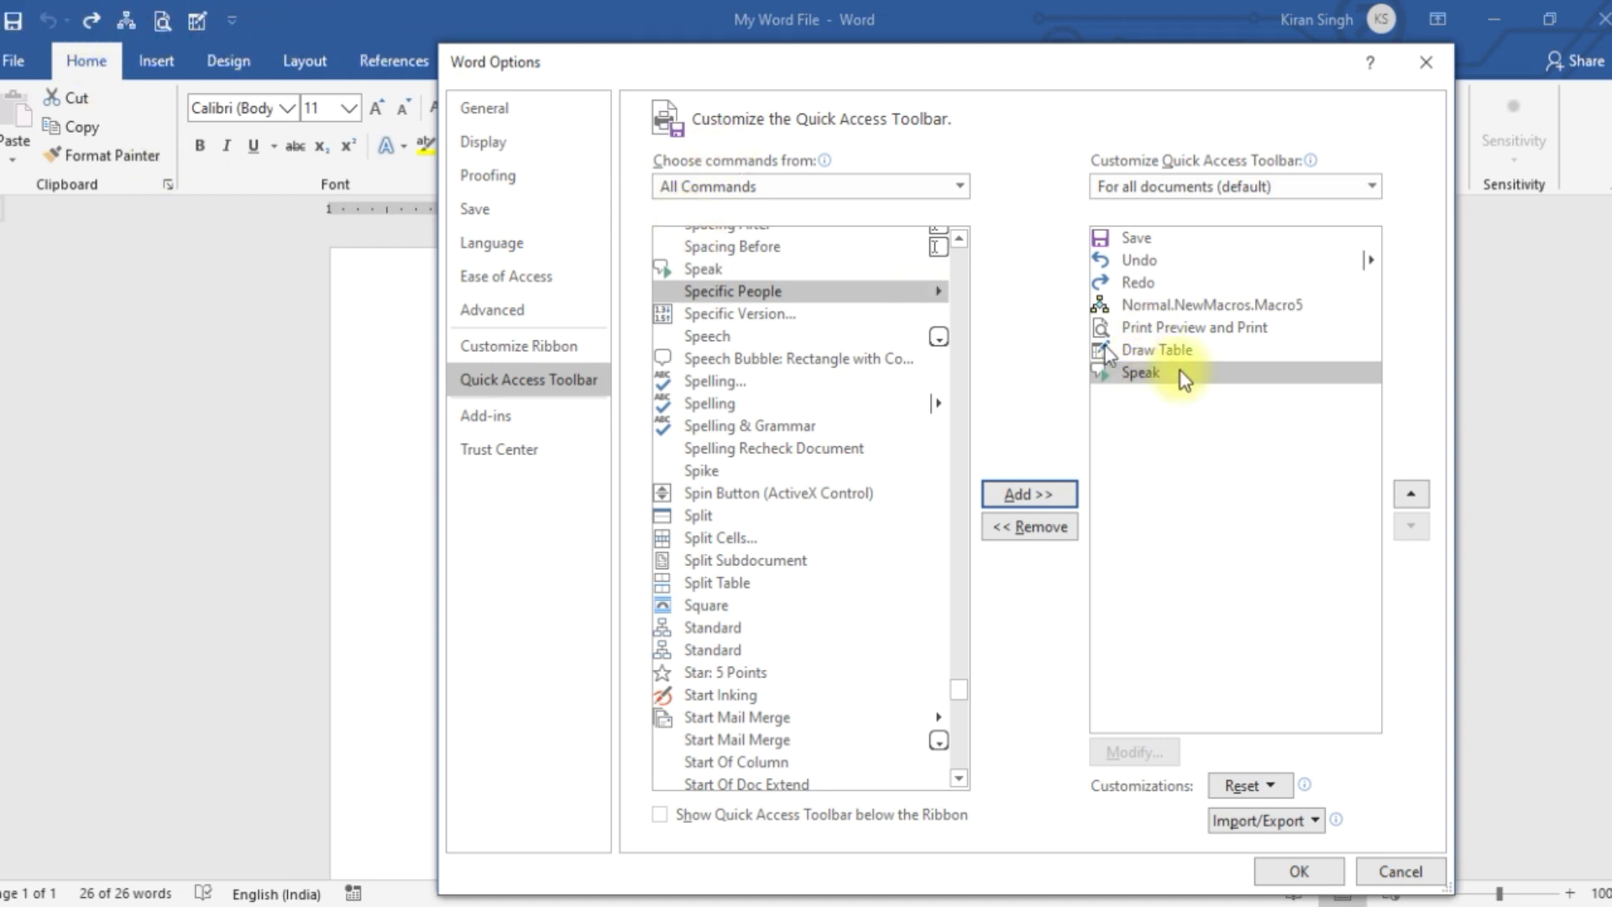
left_click(1278, 868)
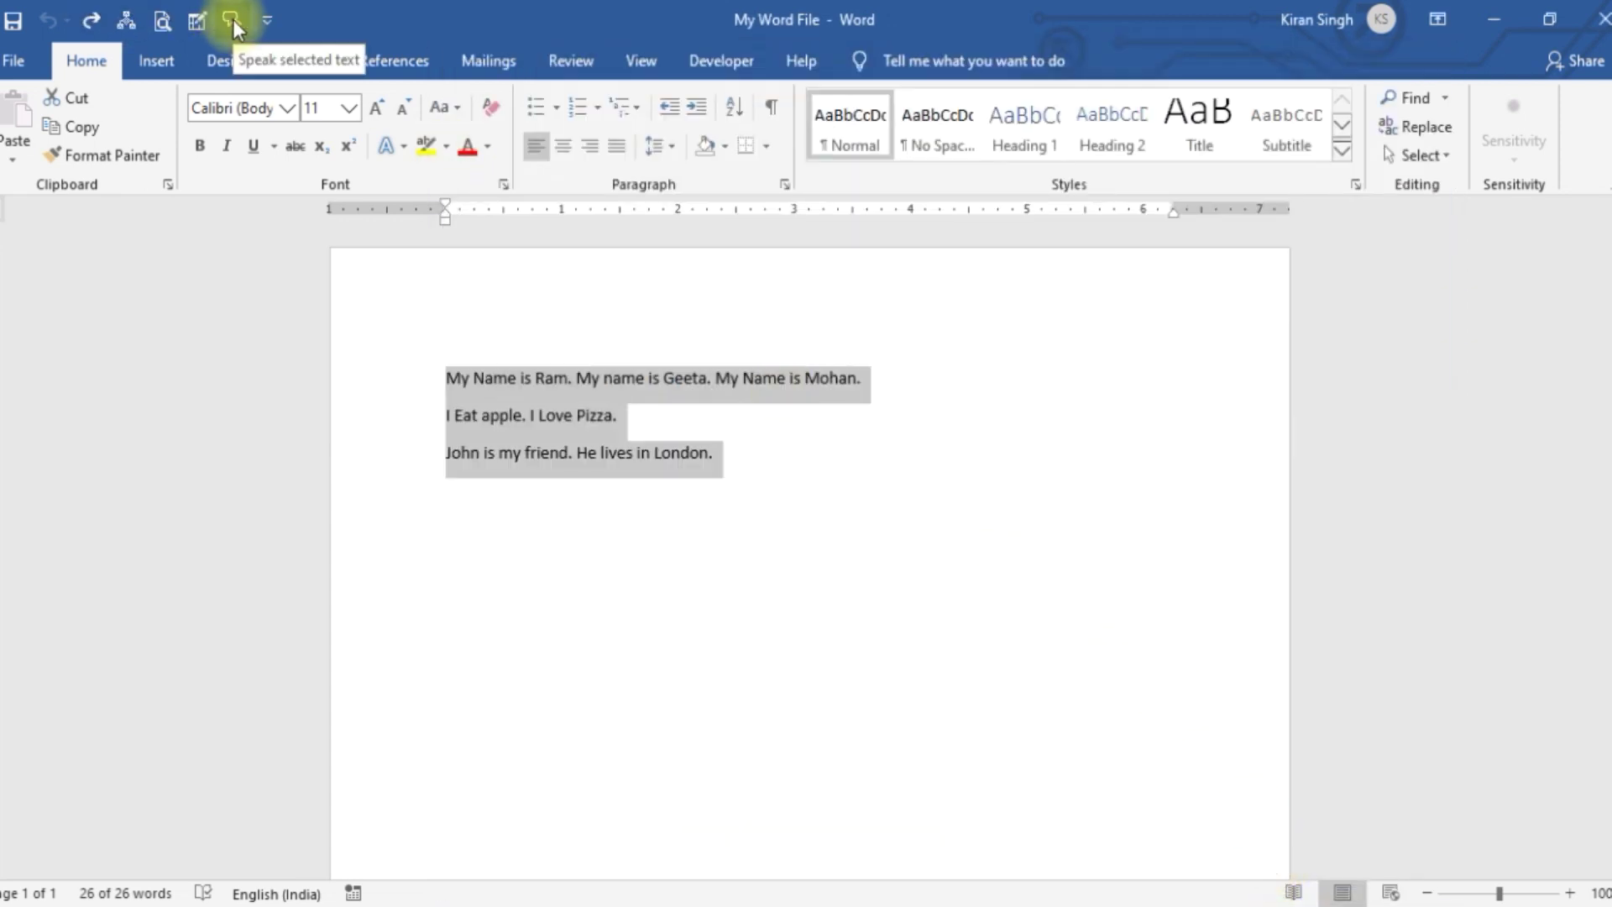
Step: Reselect all three lines of text and have them read aloud with the Speak command
left_click(733, 598)
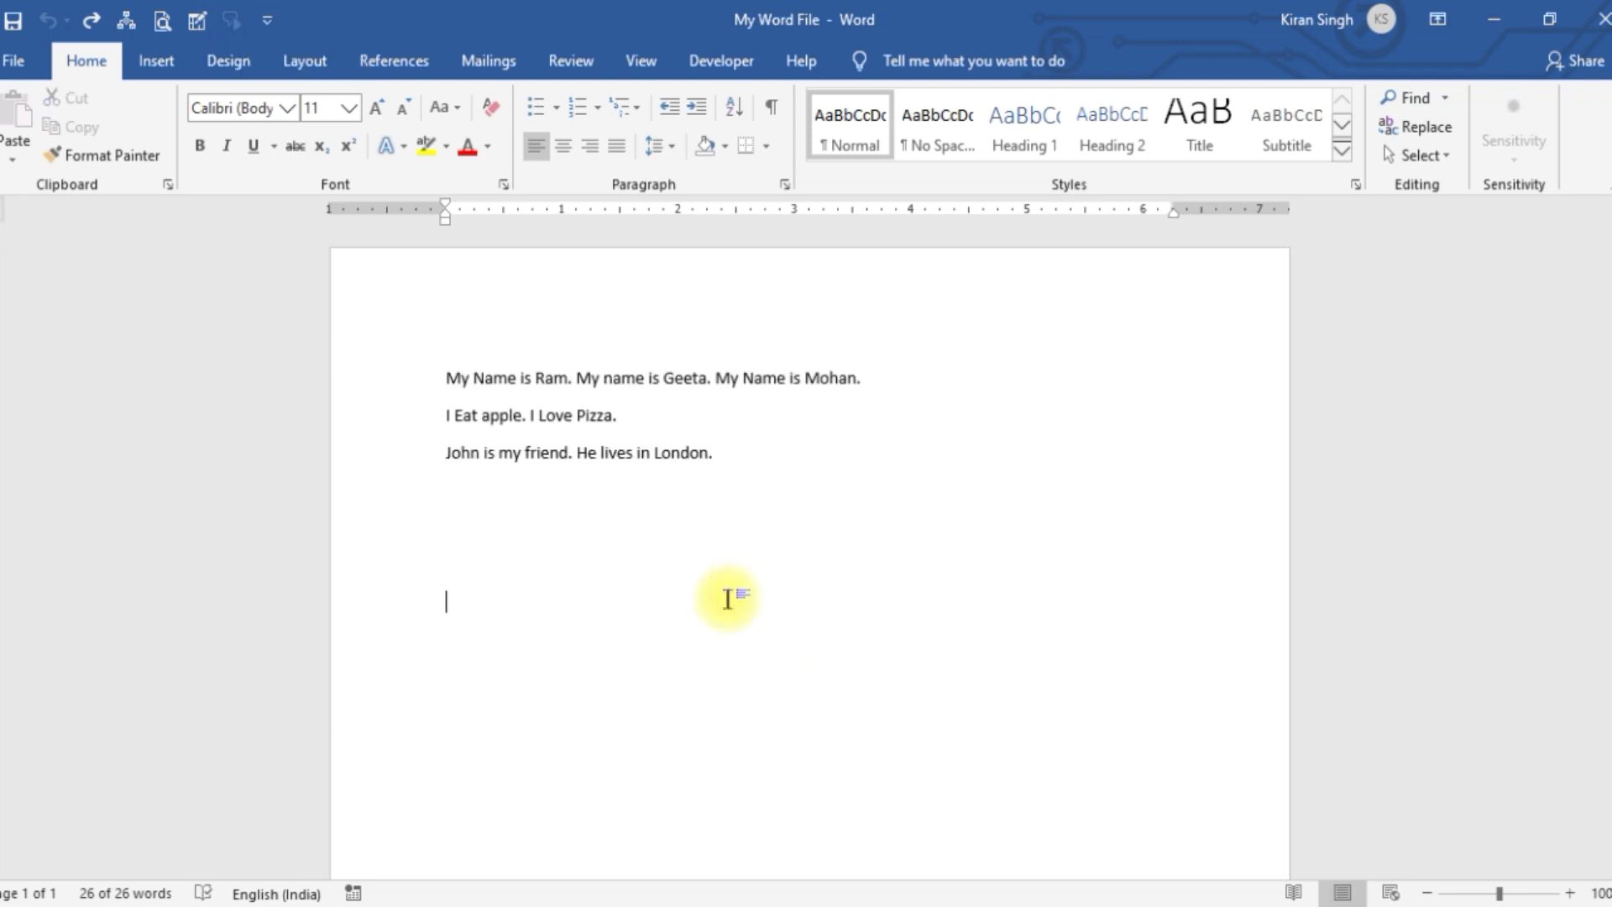
left_click_drag(723, 456, 384, 372)
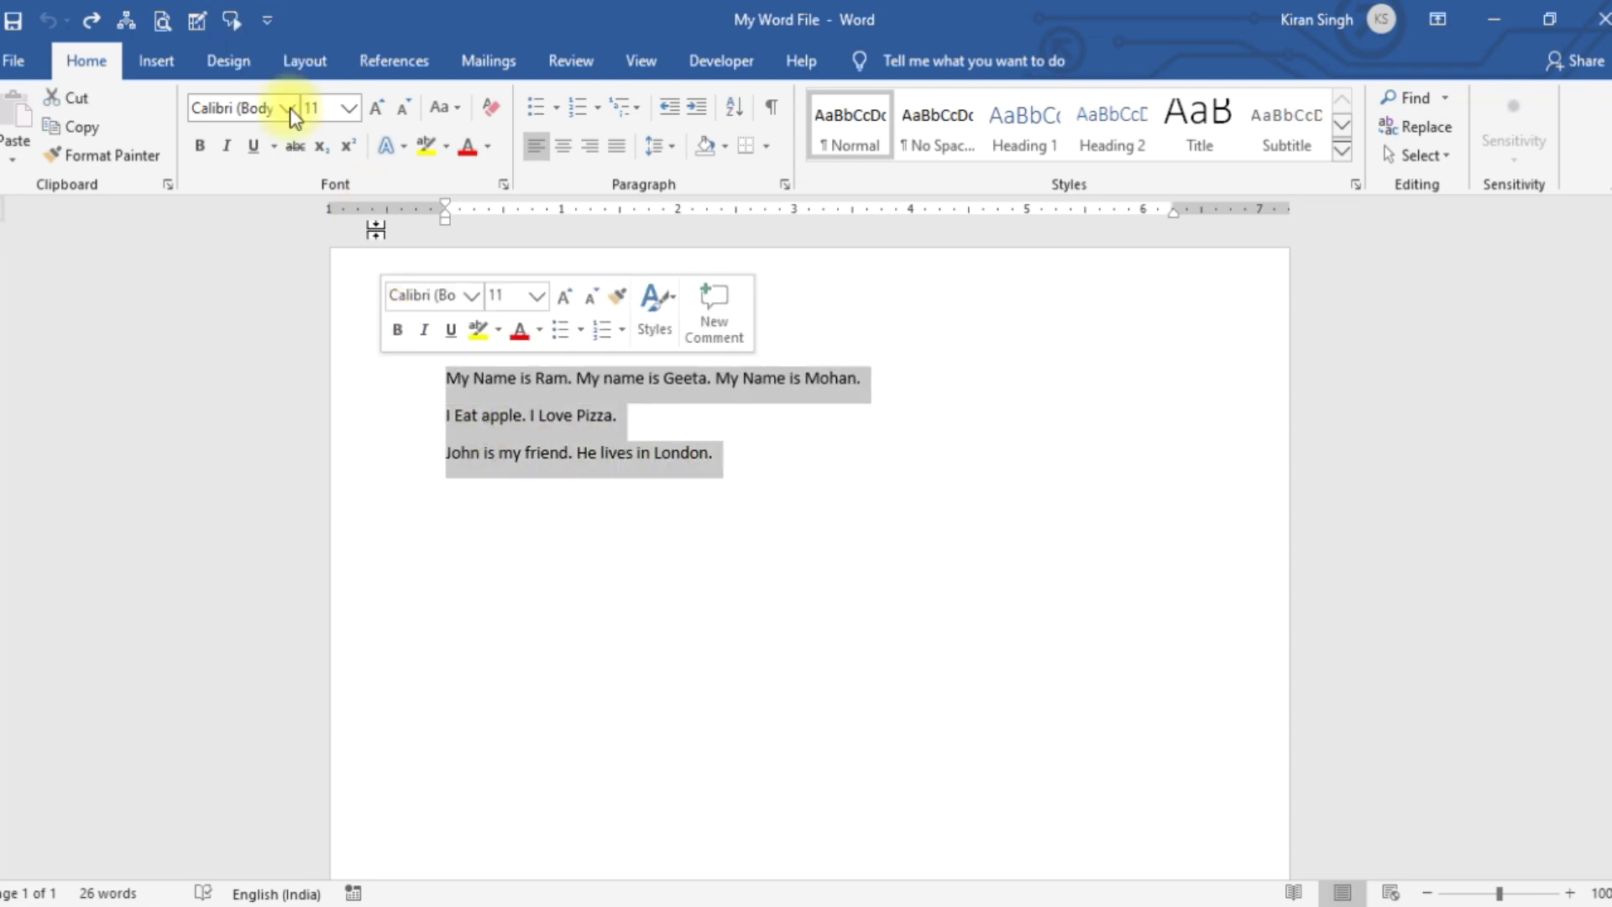
left_click(232, 20)
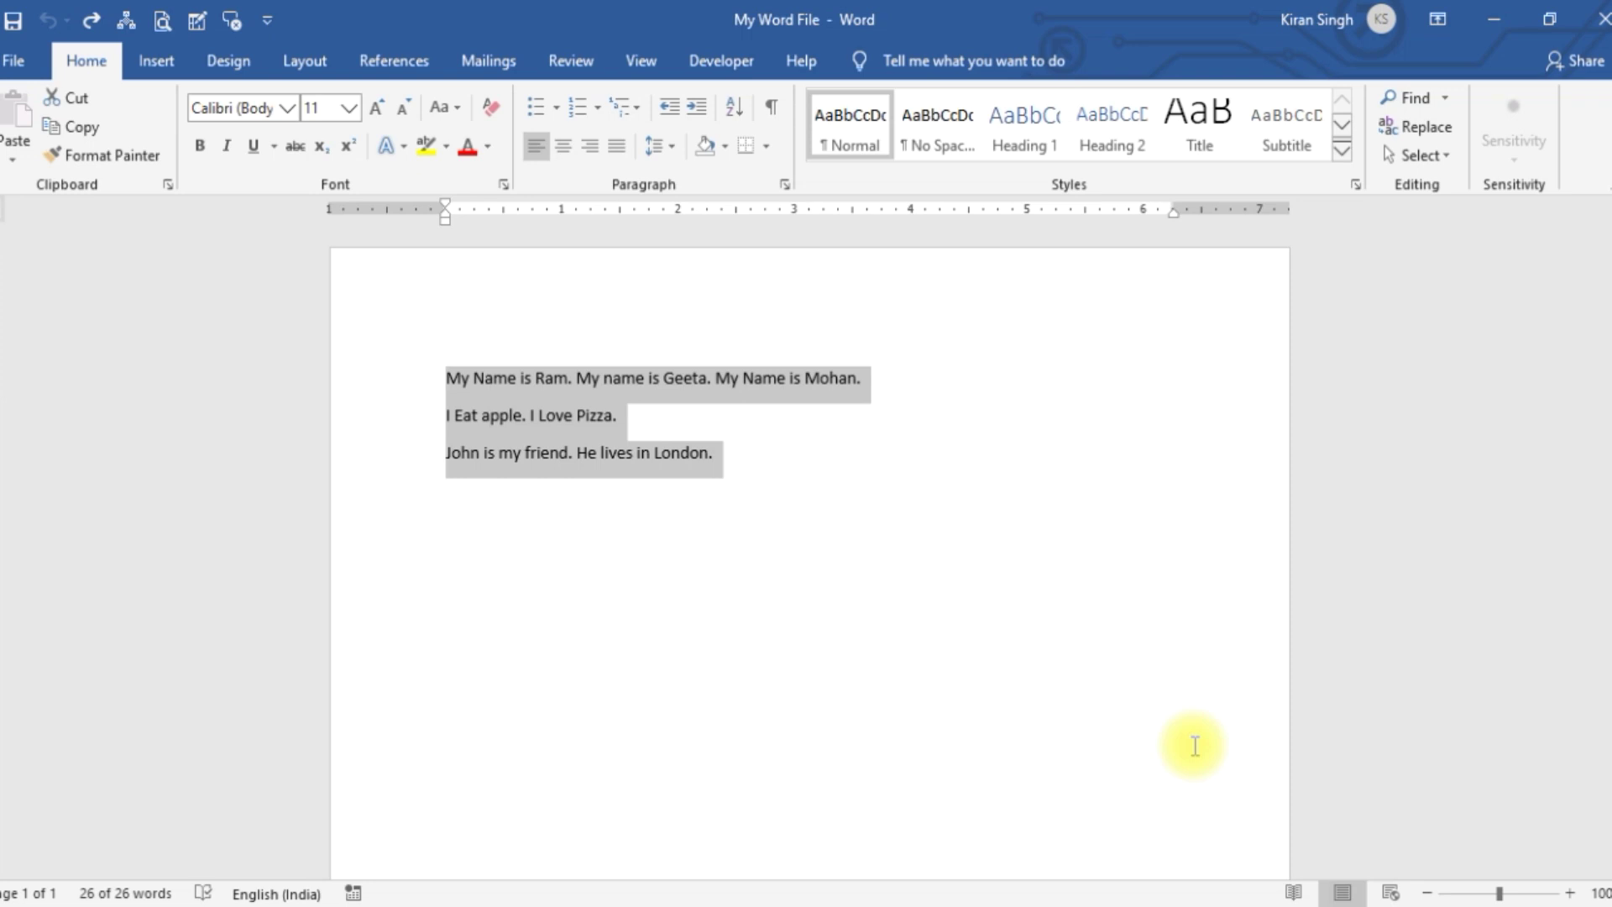
Step: Practise clearing and reselecting the three lines of text and have the selection read aloud again
left_click(733, 537)
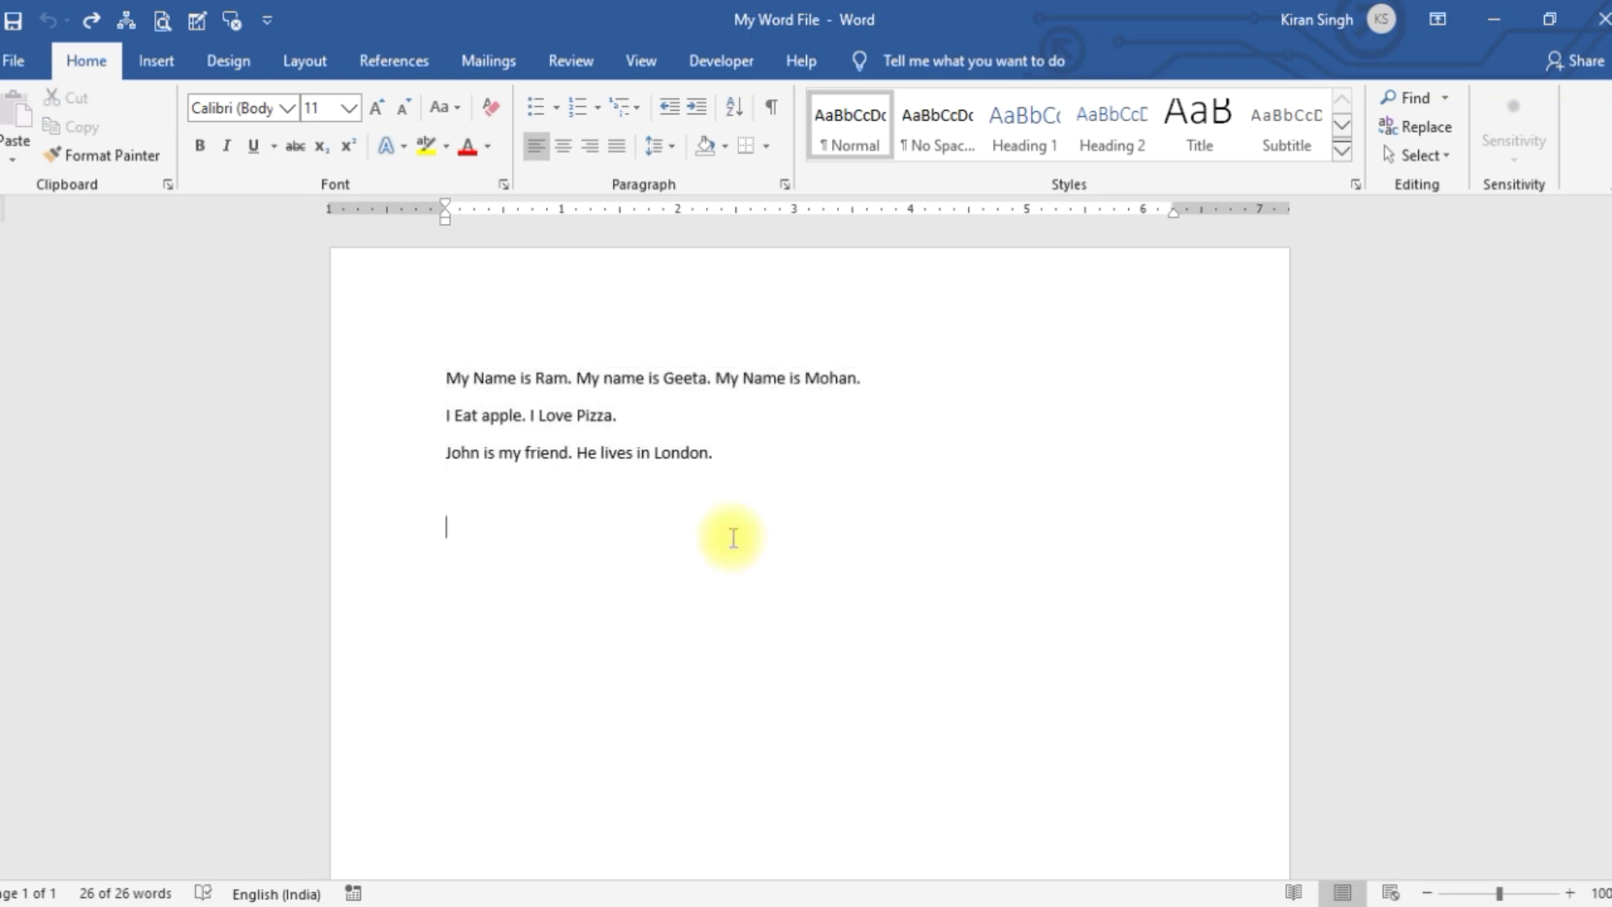
left_click_drag(735, 458, 395, 363)
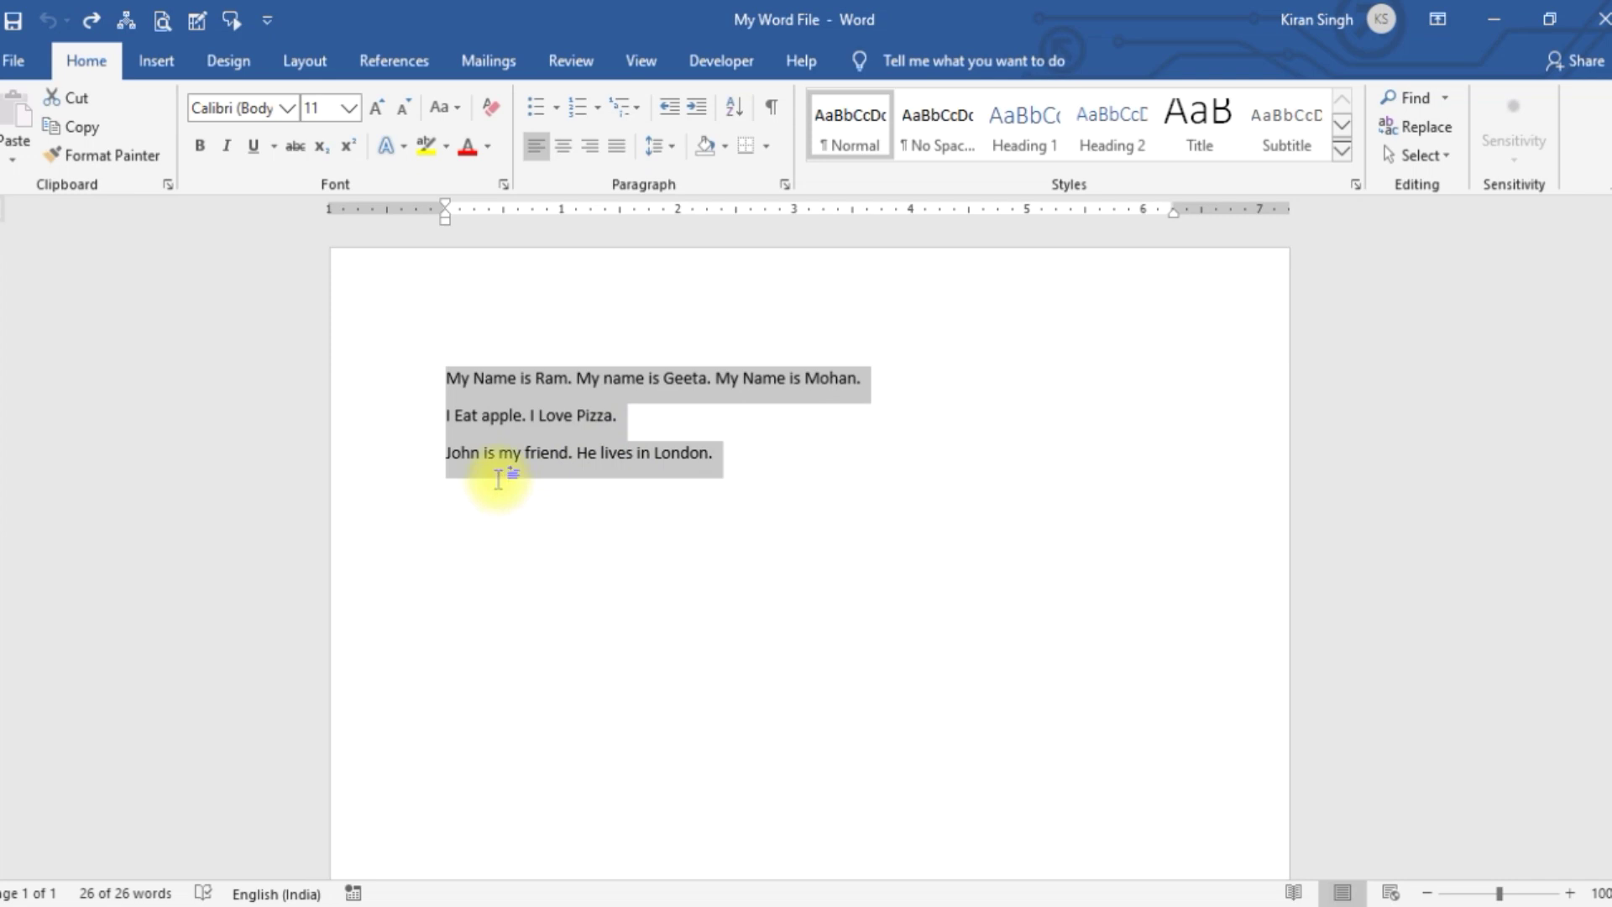
left_click(737, 541)
left_click_drag(738, 452, 443, 369)
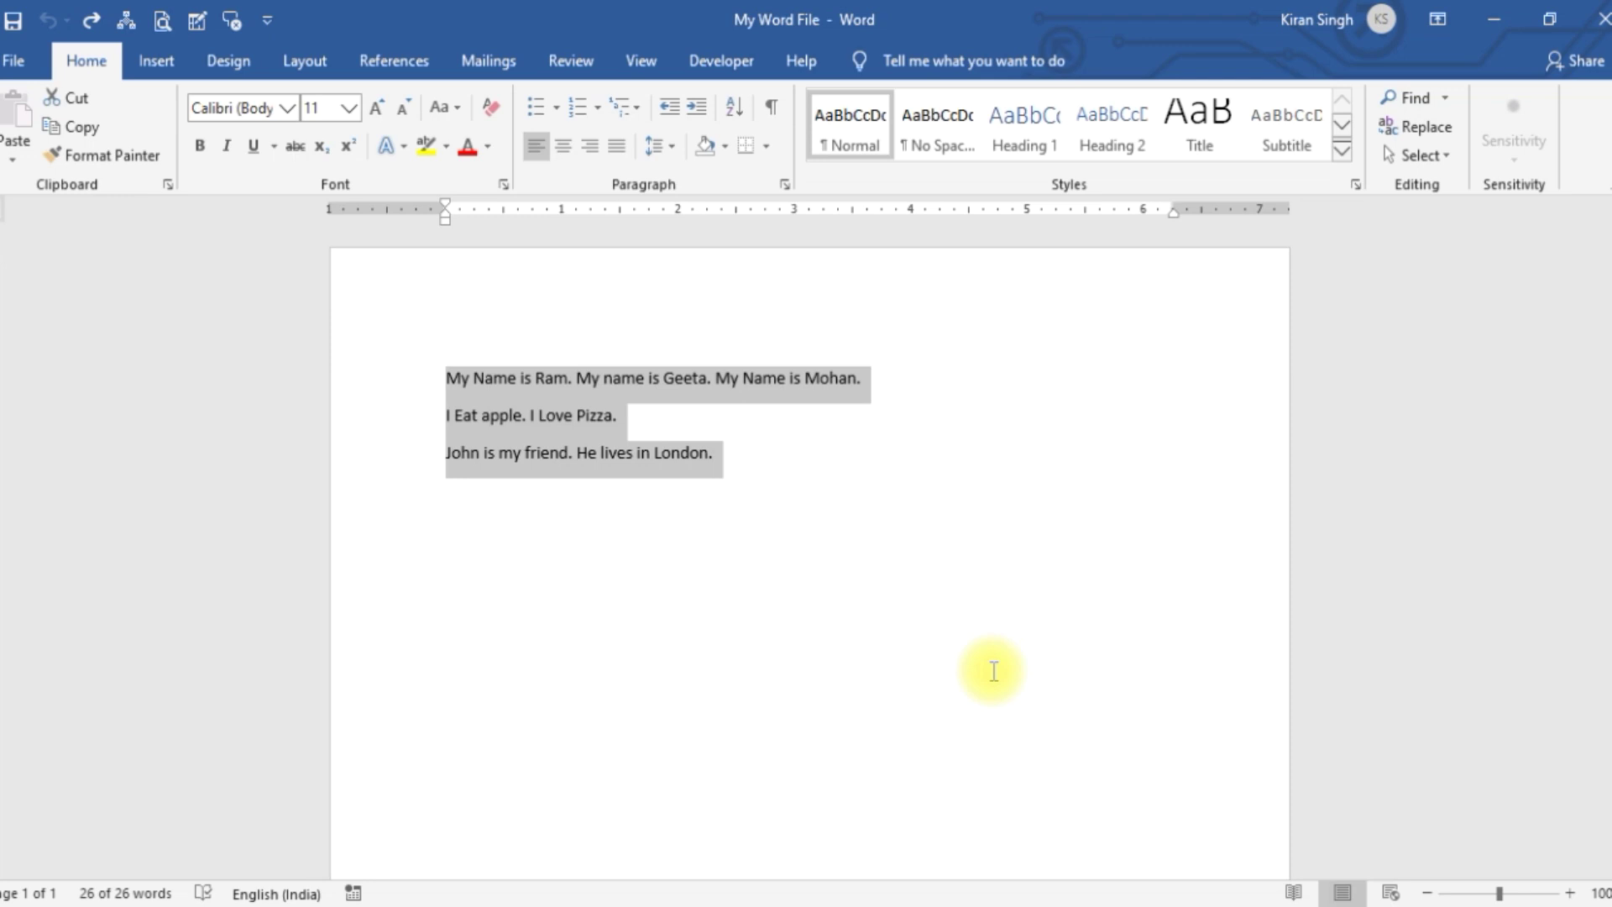
left_click(677, 605)
left_click(438, 377)
left_click_drag(486, 380, 759, 453)
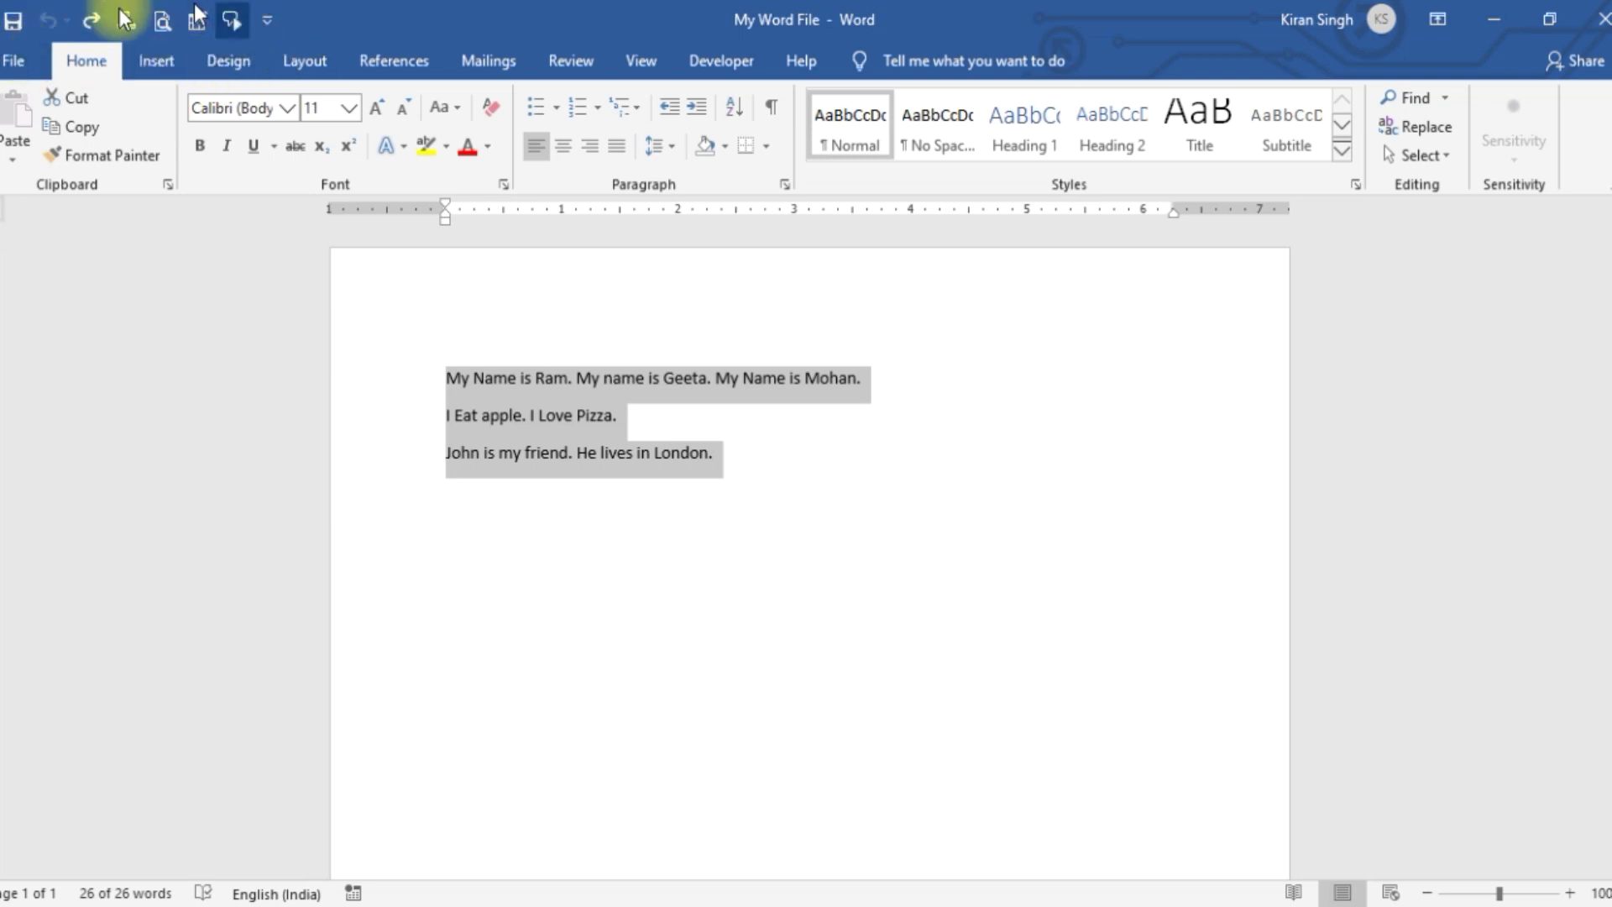
Step: Remove the Speak command from the Quick Access Toolbar in Word Options and apply the change
left_click(23, 64)
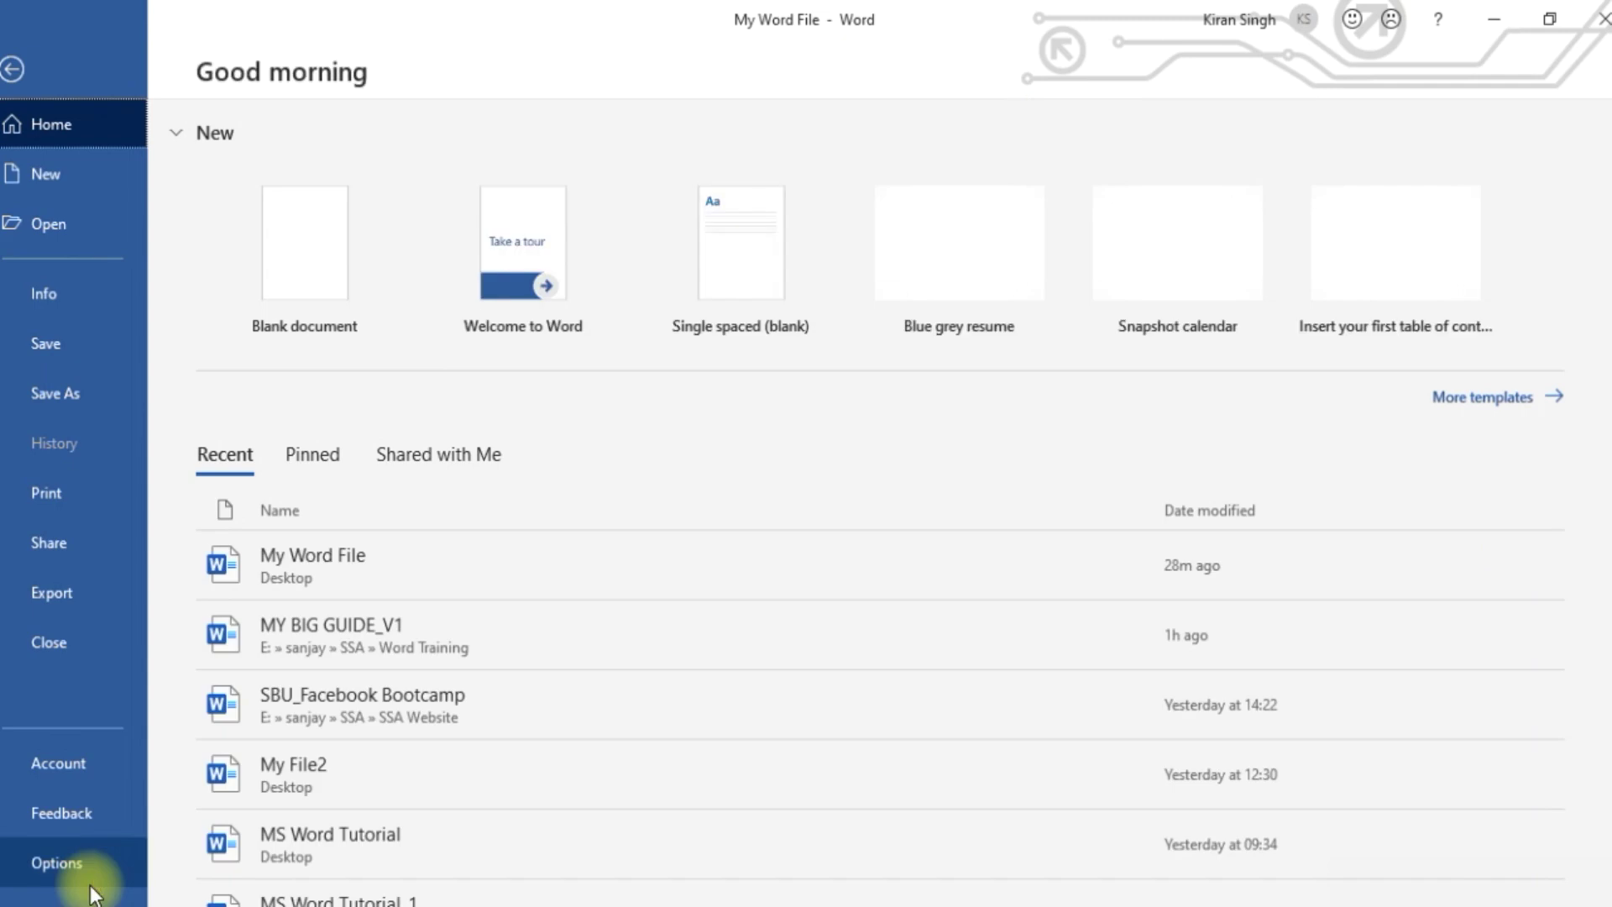
left_click(84, 865)
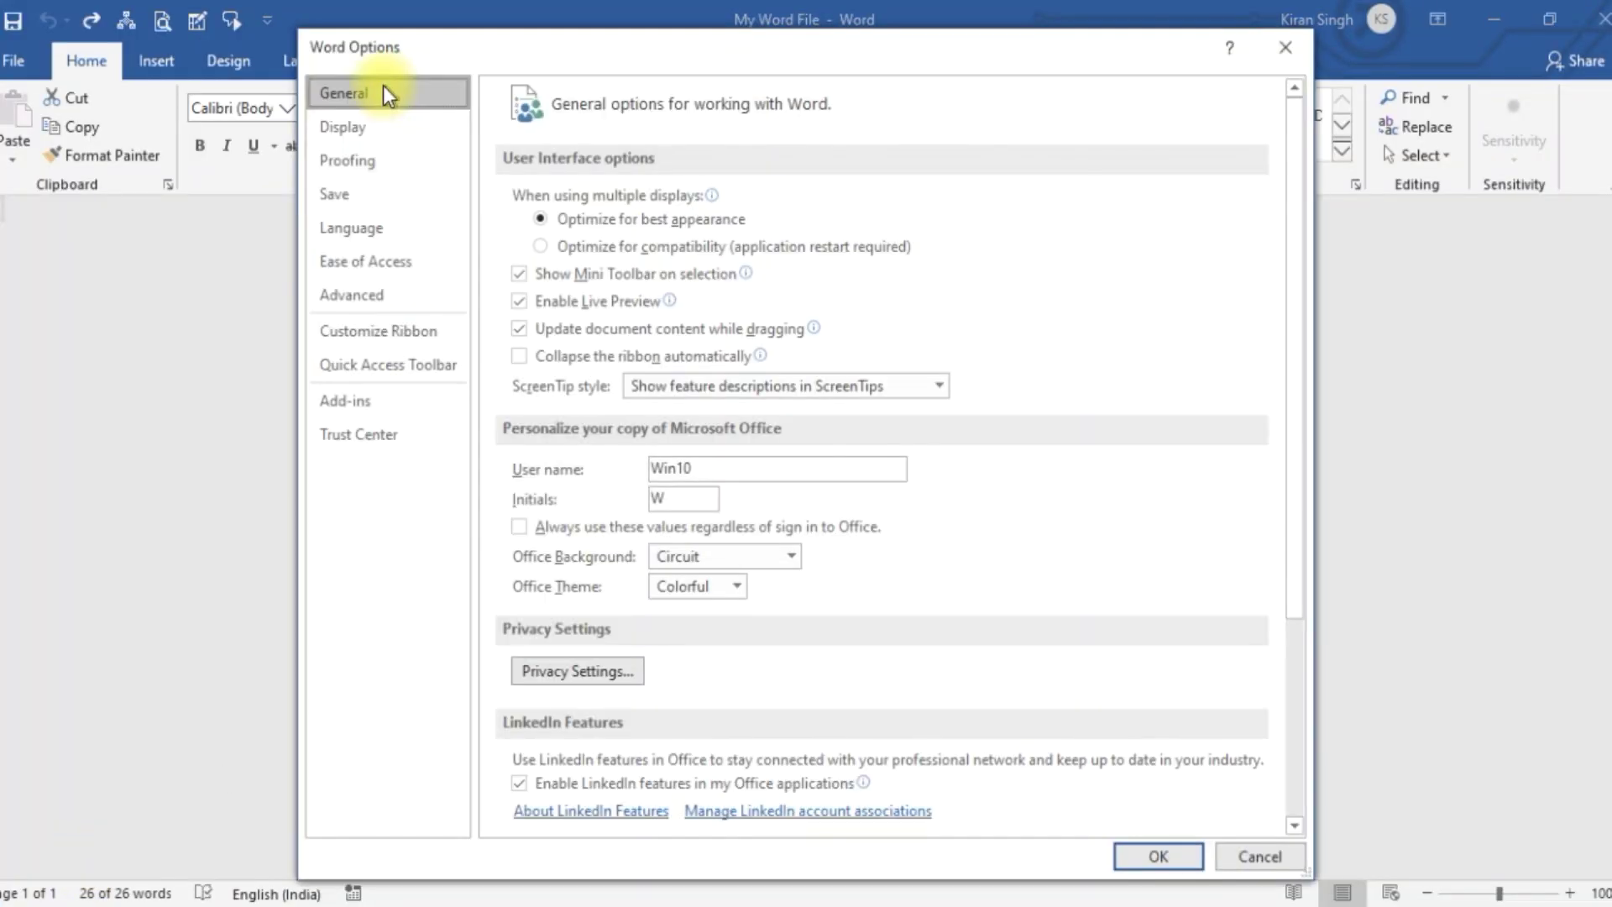
left_click(395, 364)
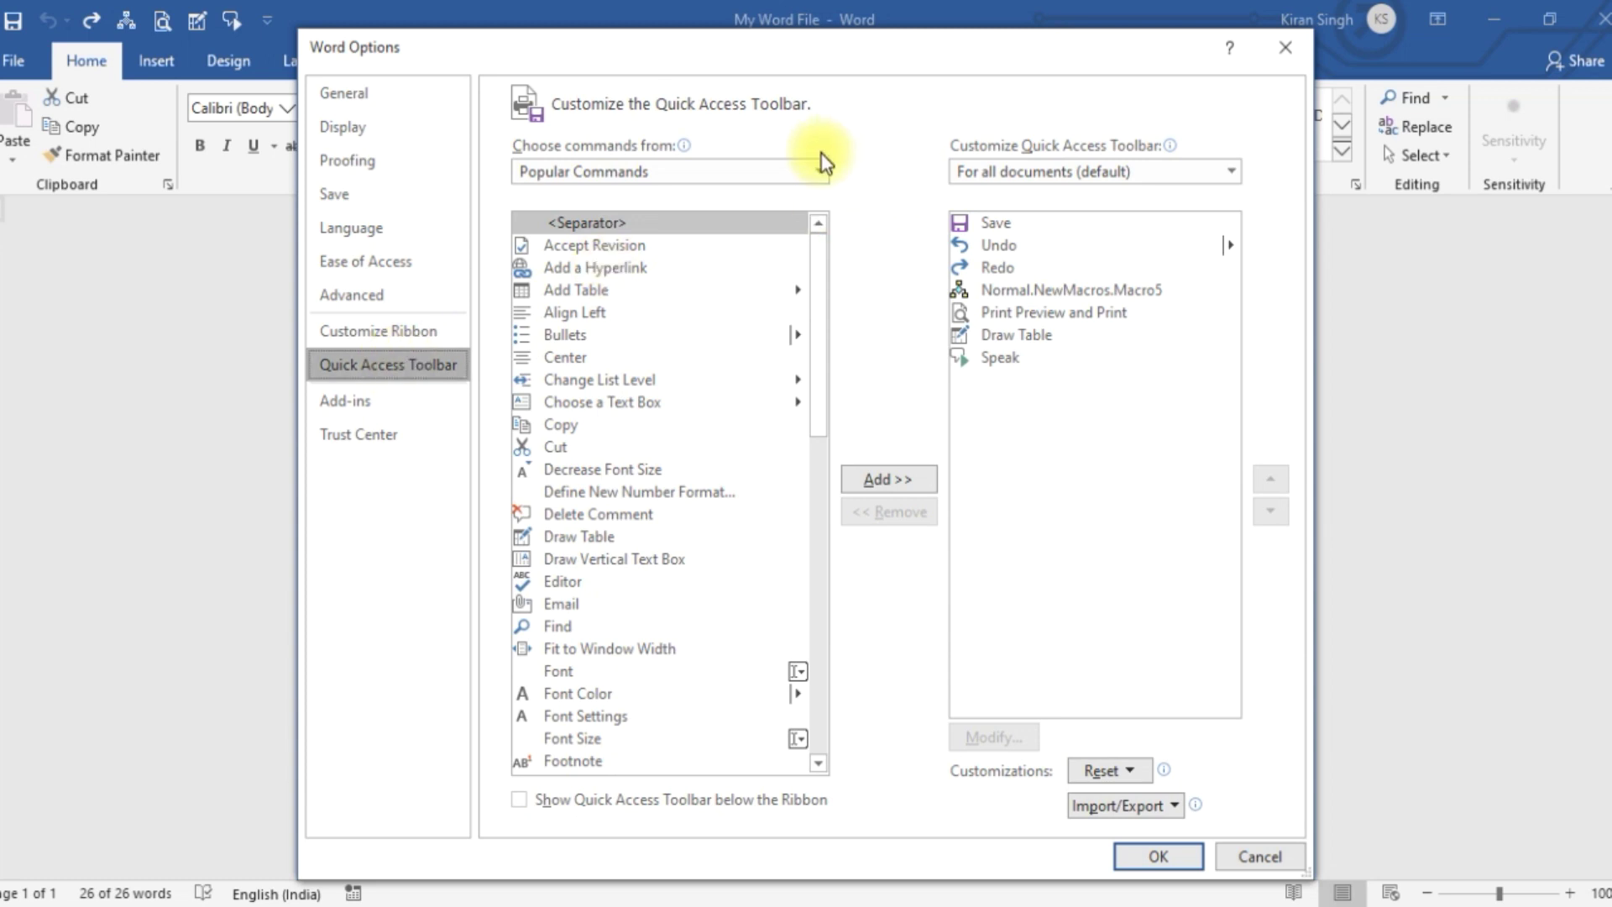
left_click(997, 361)
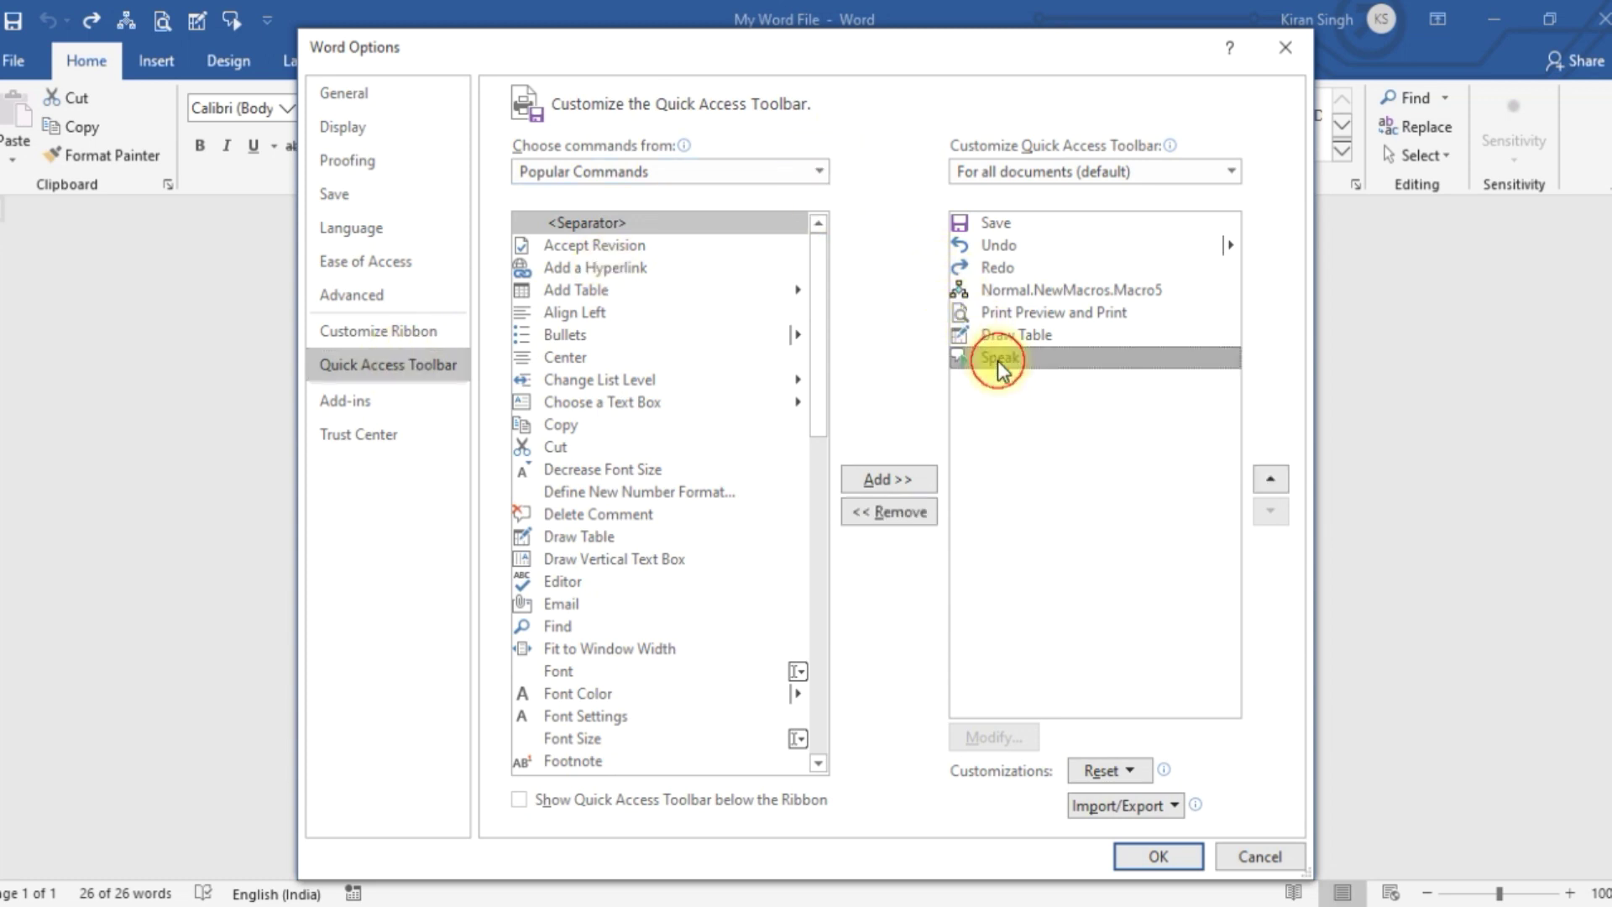
left_click(879, 512)
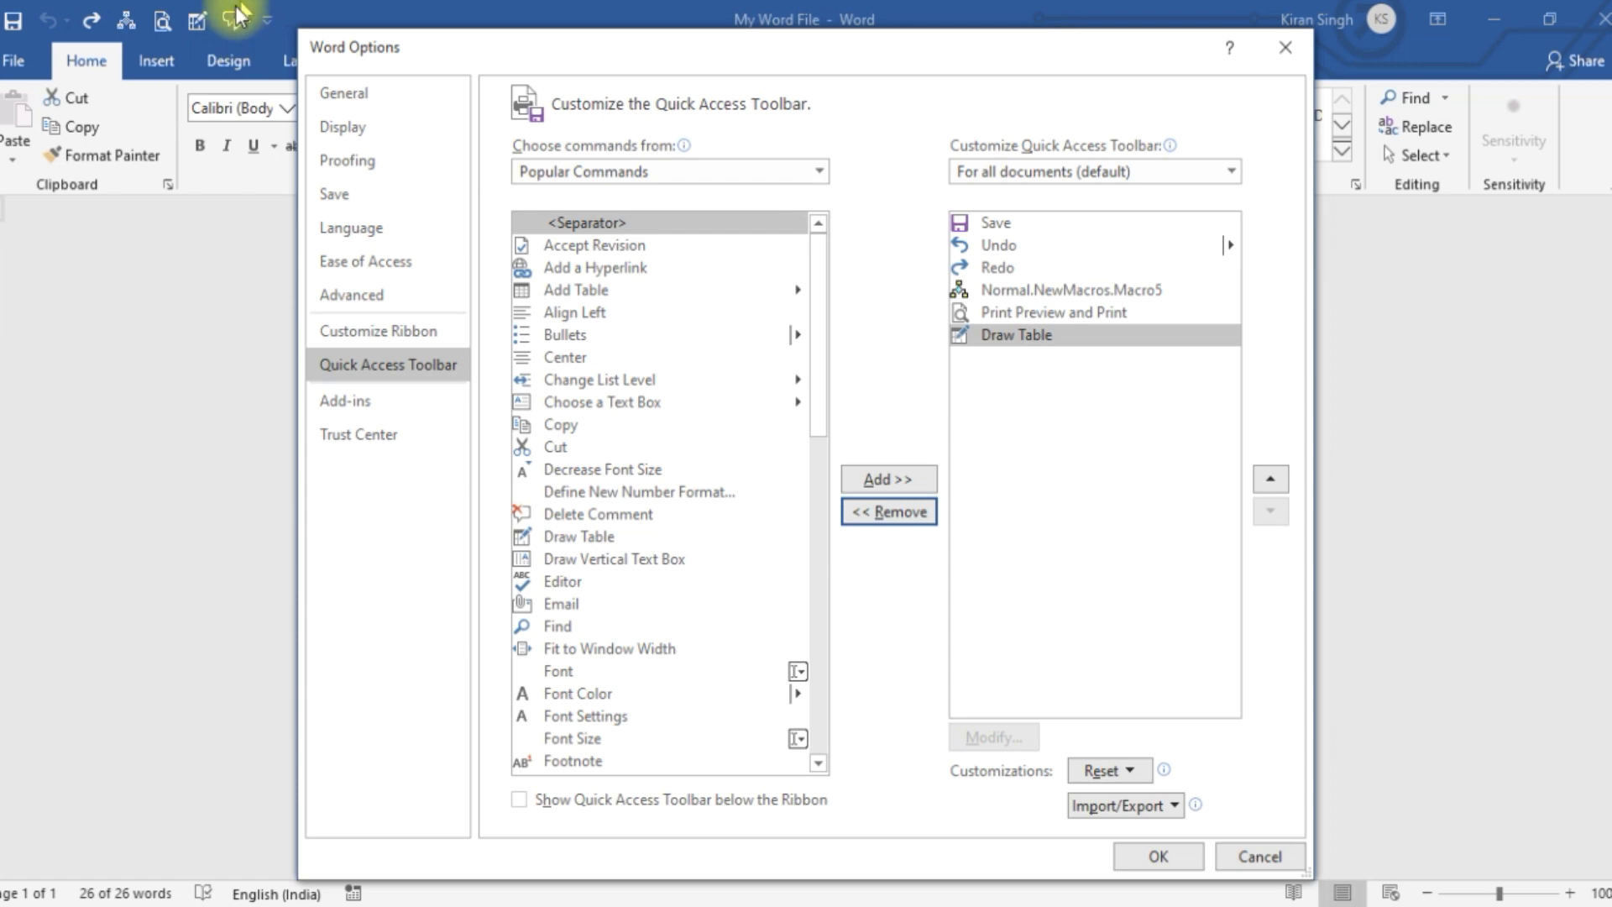
left_click(1136, 856)
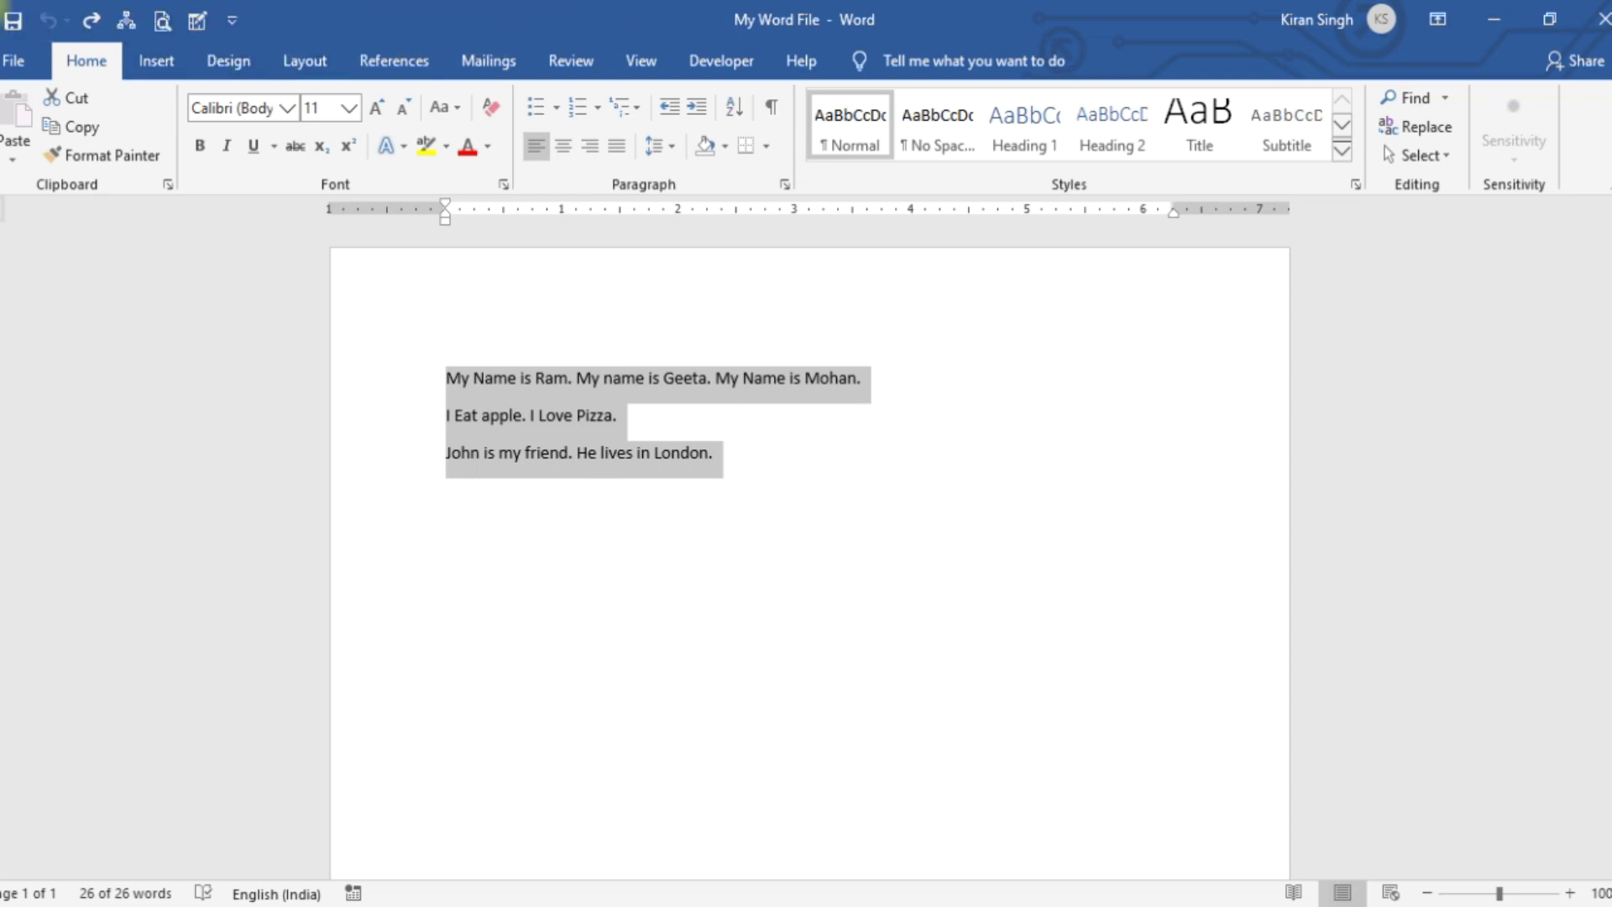
Step: Examine the Backstage home page with its new document options and recent and pinned files, and return to the document
left_click(13, 66)
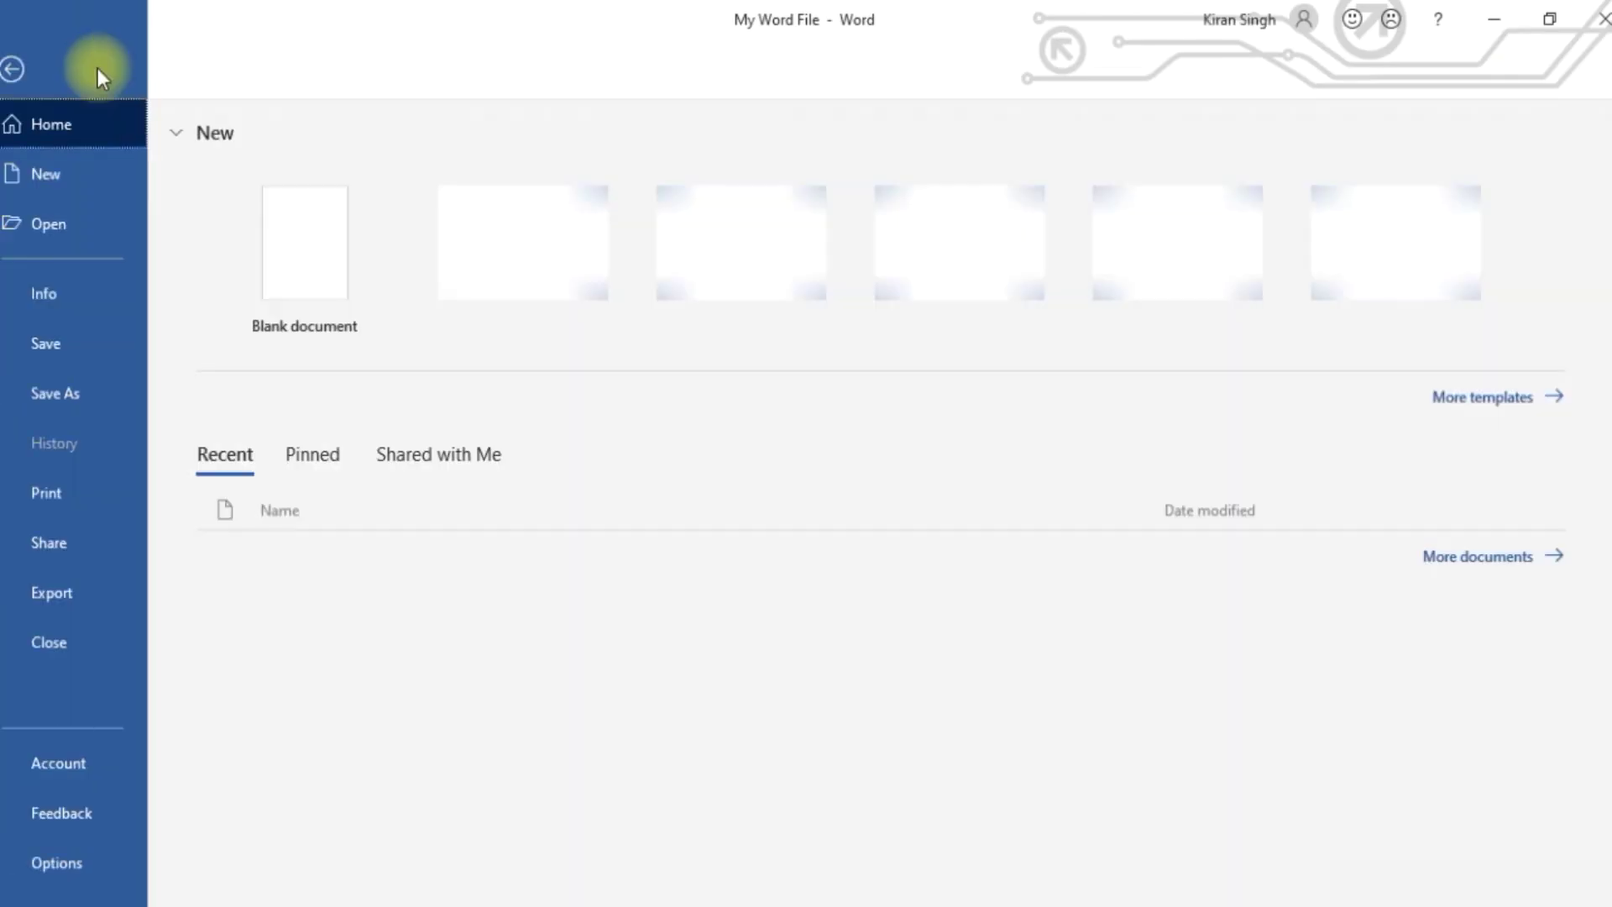
left_click(10, 72)
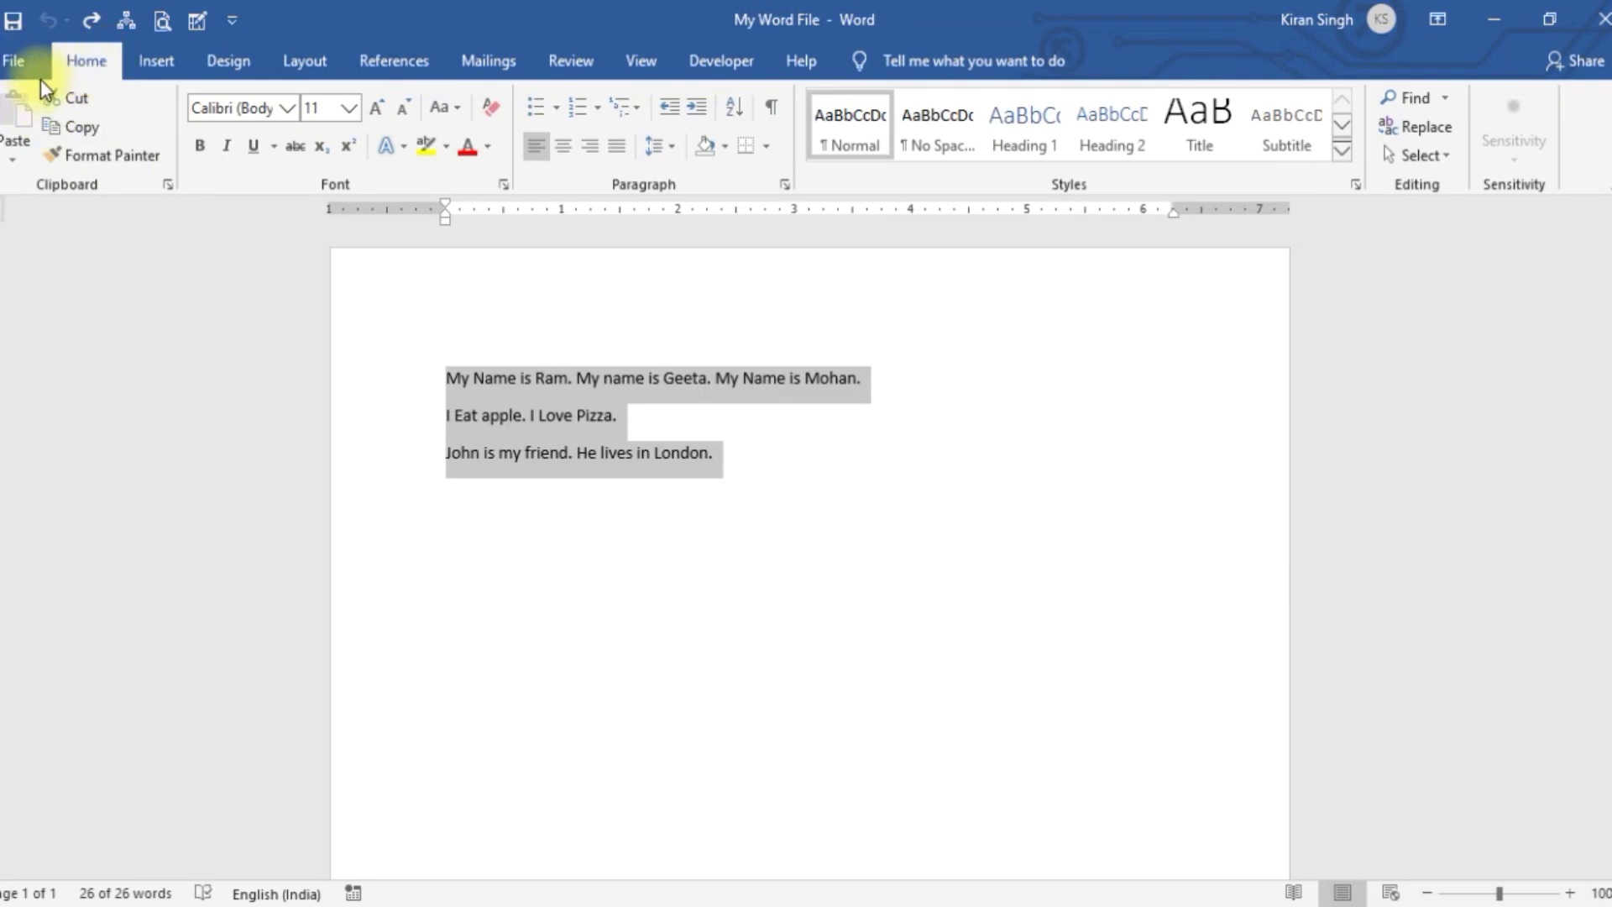
left_click(14, 66)
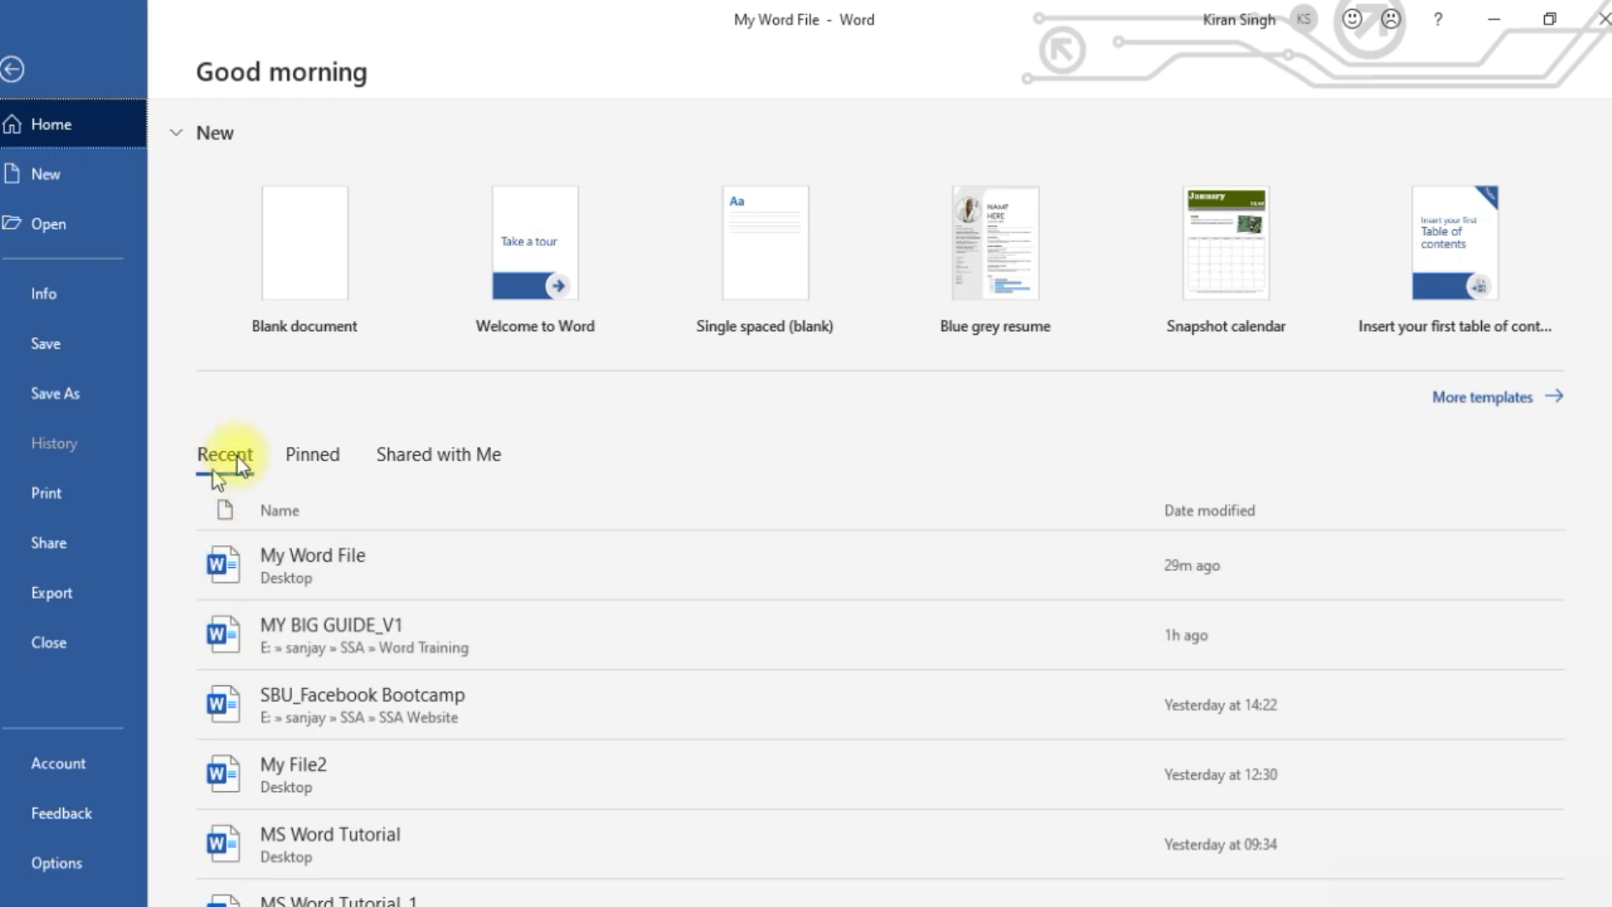
left_click(331, 456)
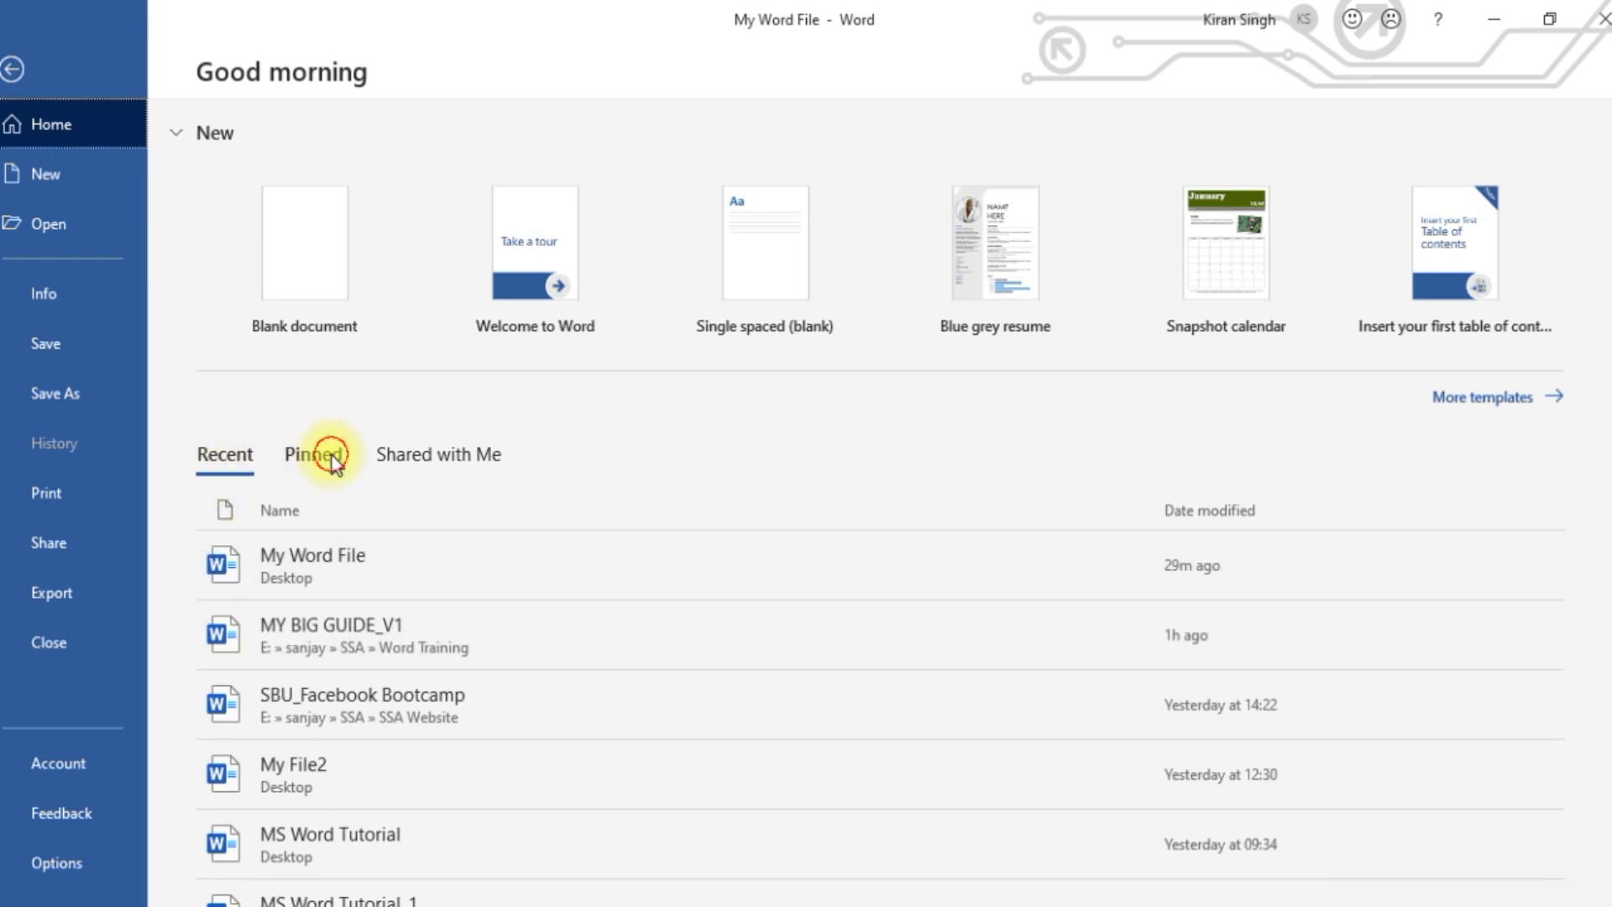
left_click(216, 470)
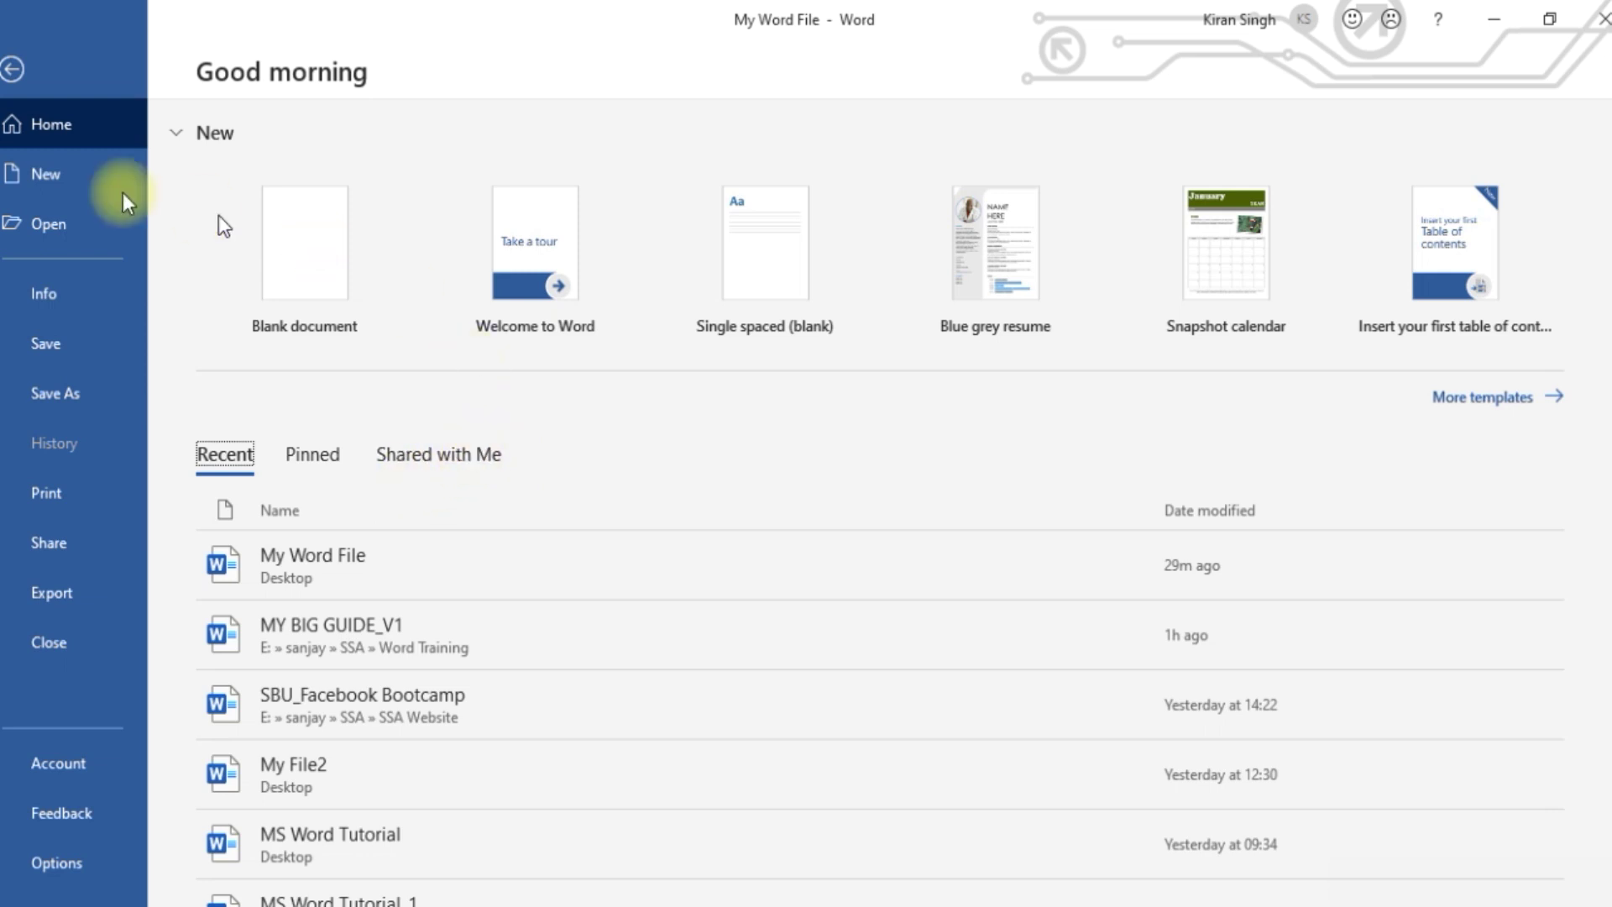
left_click(15, 66)
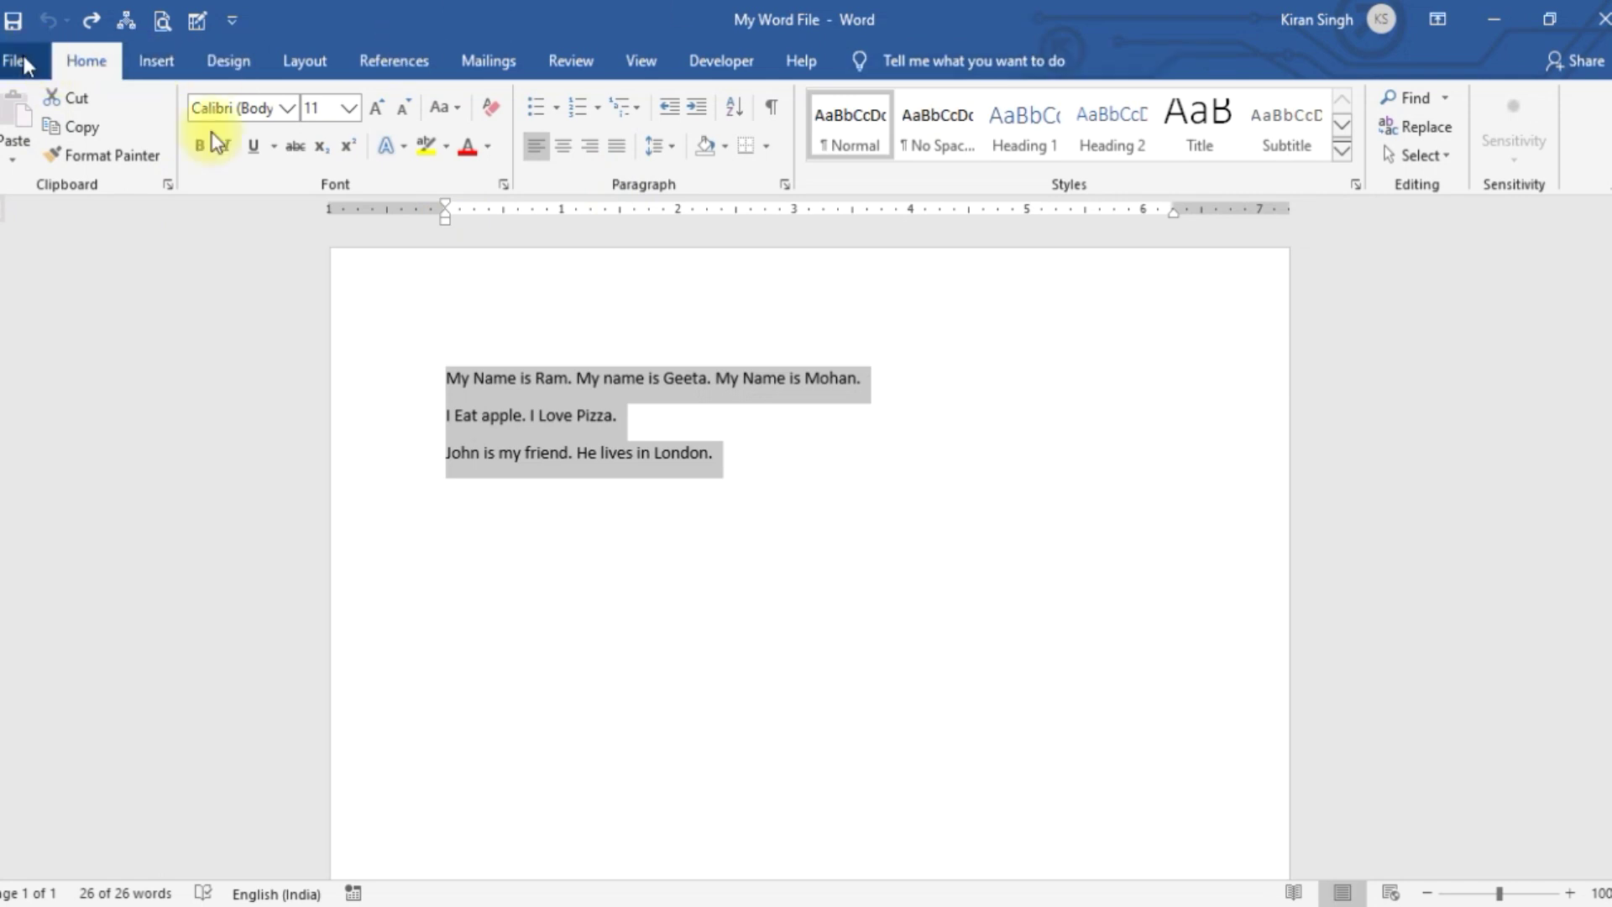
Step: Open the page for creating new documents and examine the blank document, the template thumbnails and the online template search
left_click(13, 62)
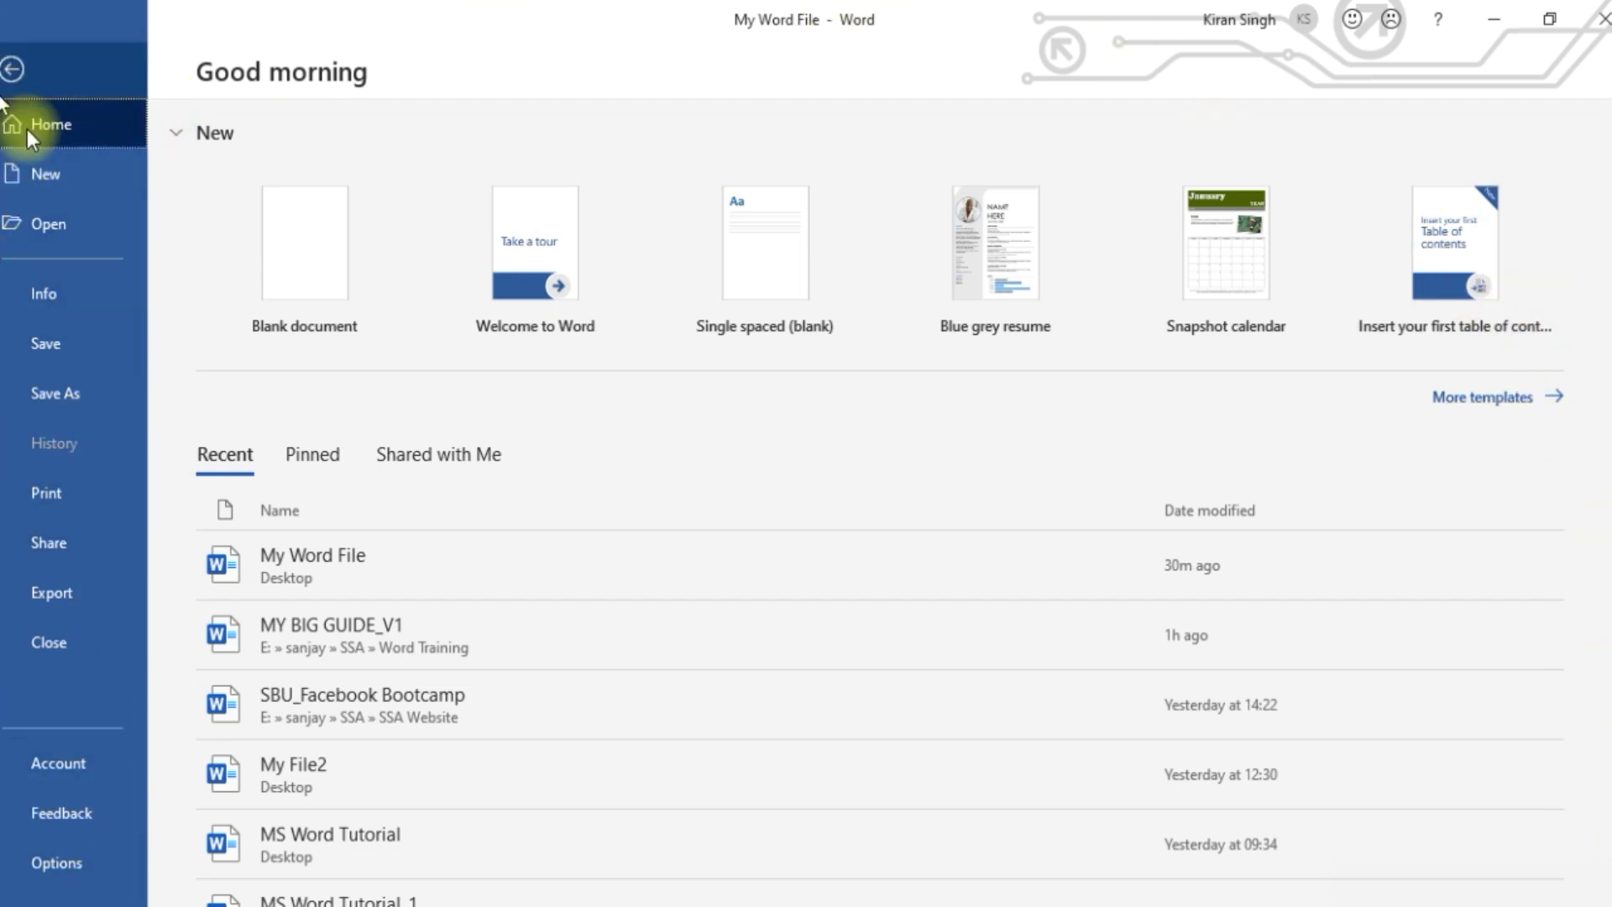
left_click(48, 173)
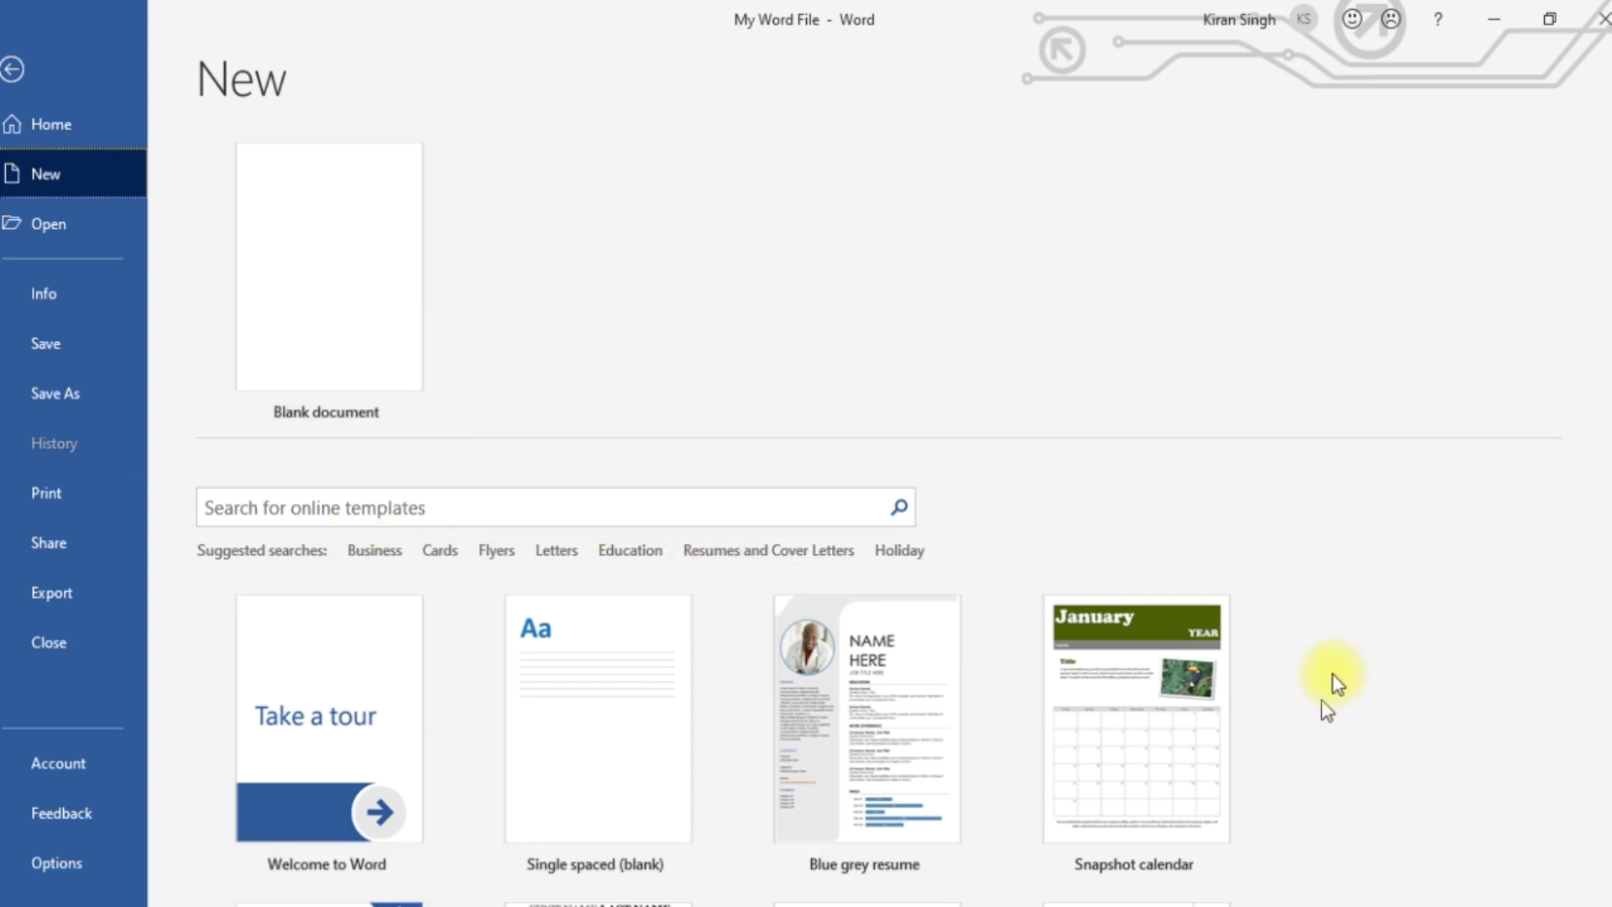
scroll(1605, 298, "down", 4)
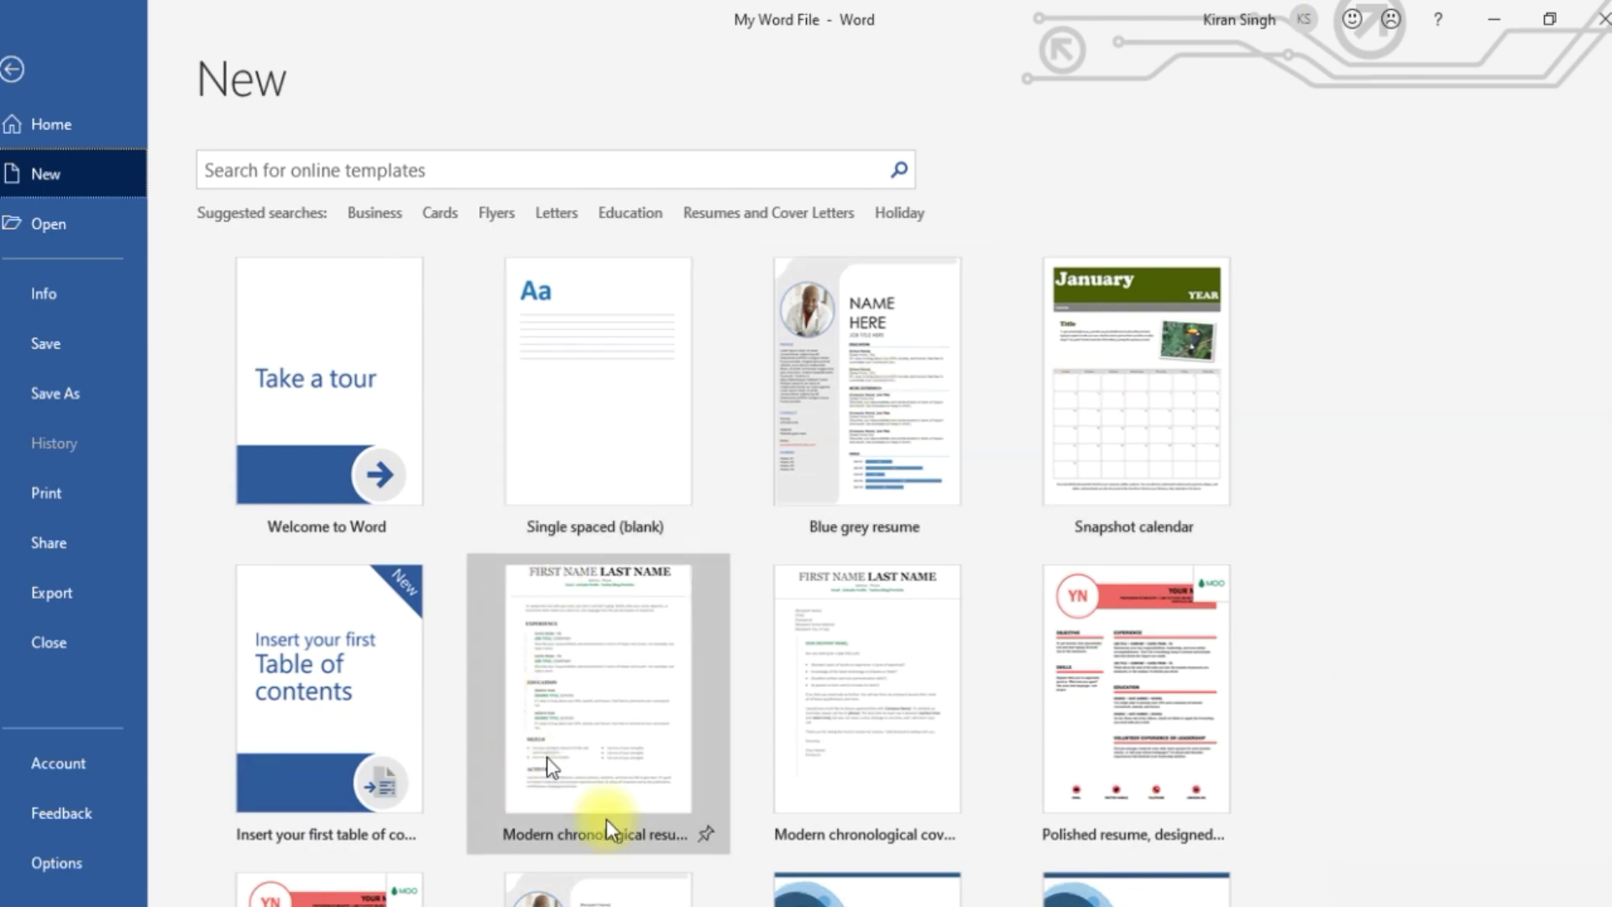
left_click(407, 168)
left_click(407, 168)
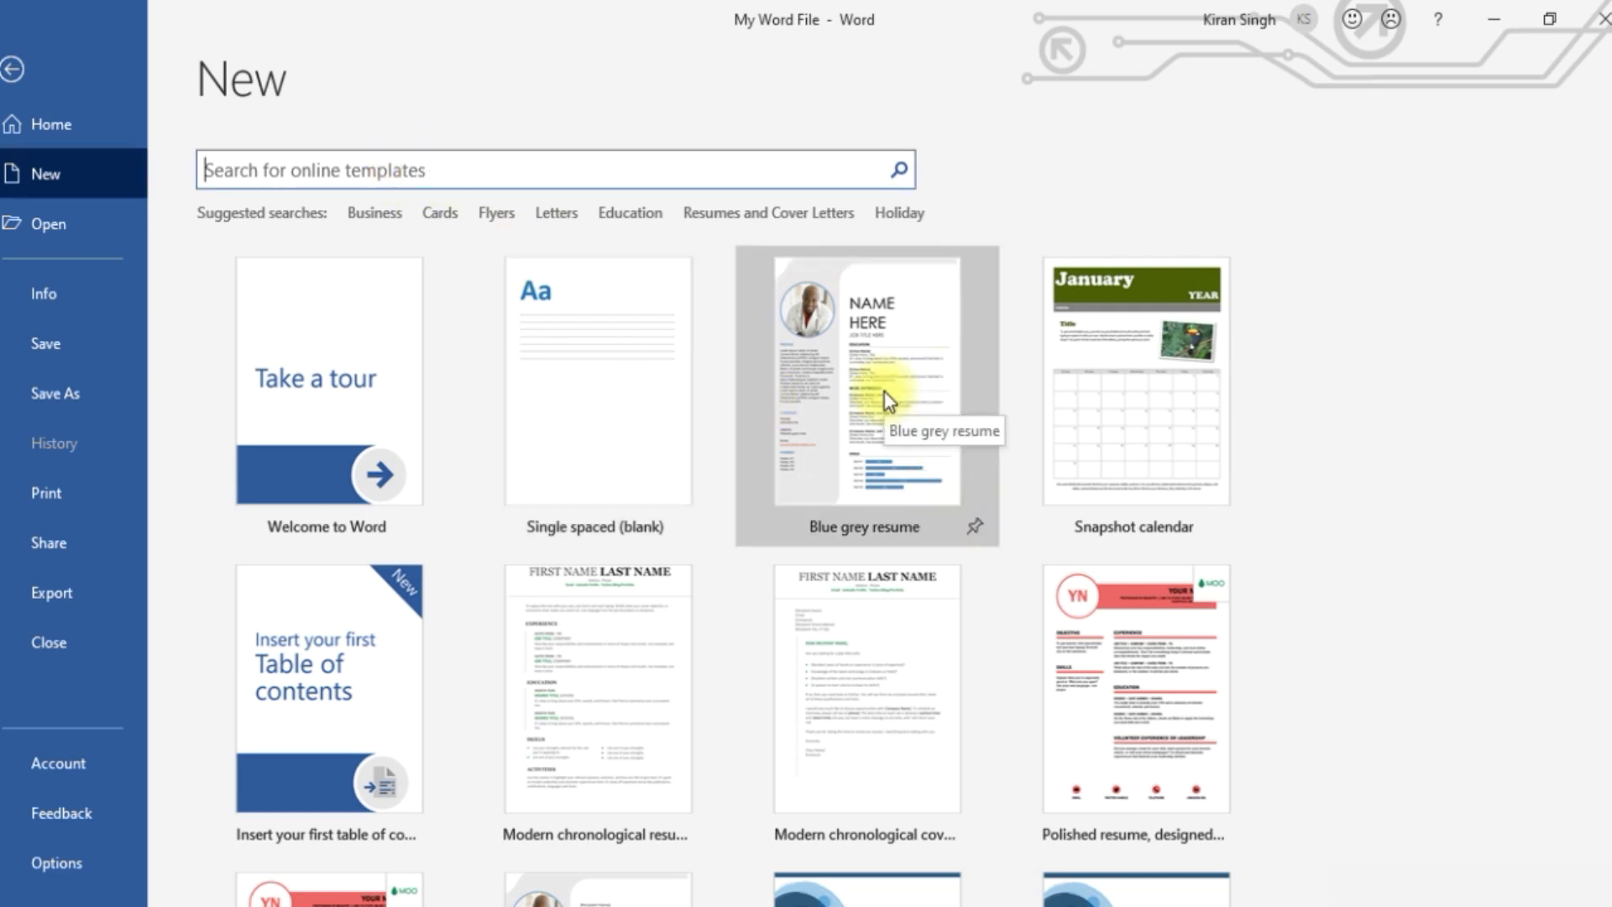
left_click(267, 172)
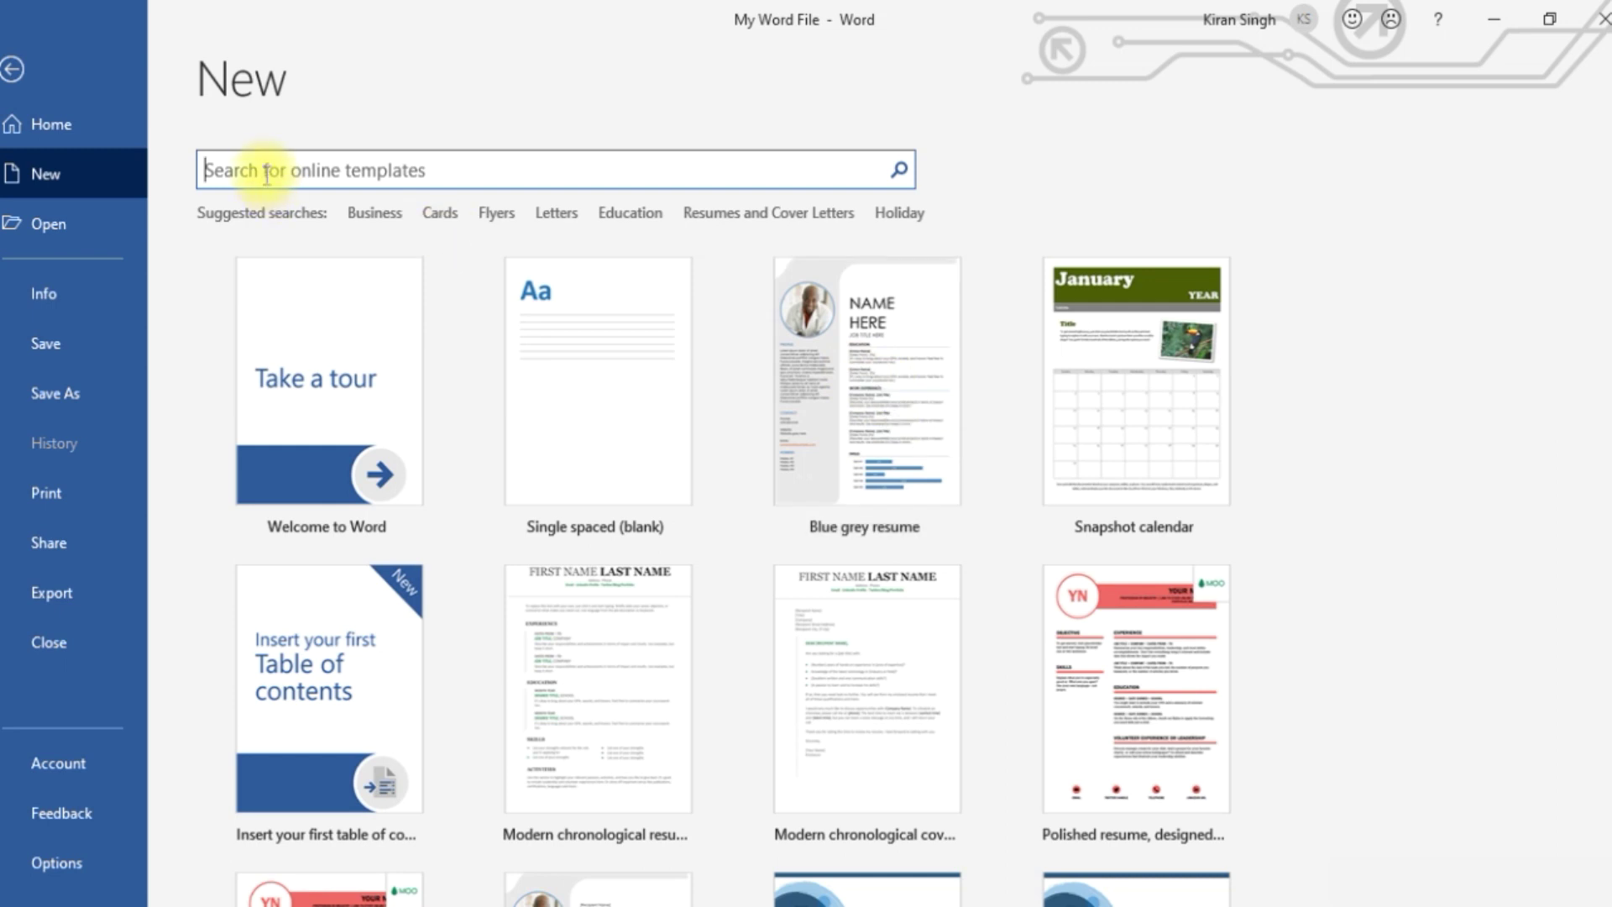
Step: Preview the Blue grey resume template, close the preview and browse the remaining templates through to the Party invitation flyer
left_click(869, 415)
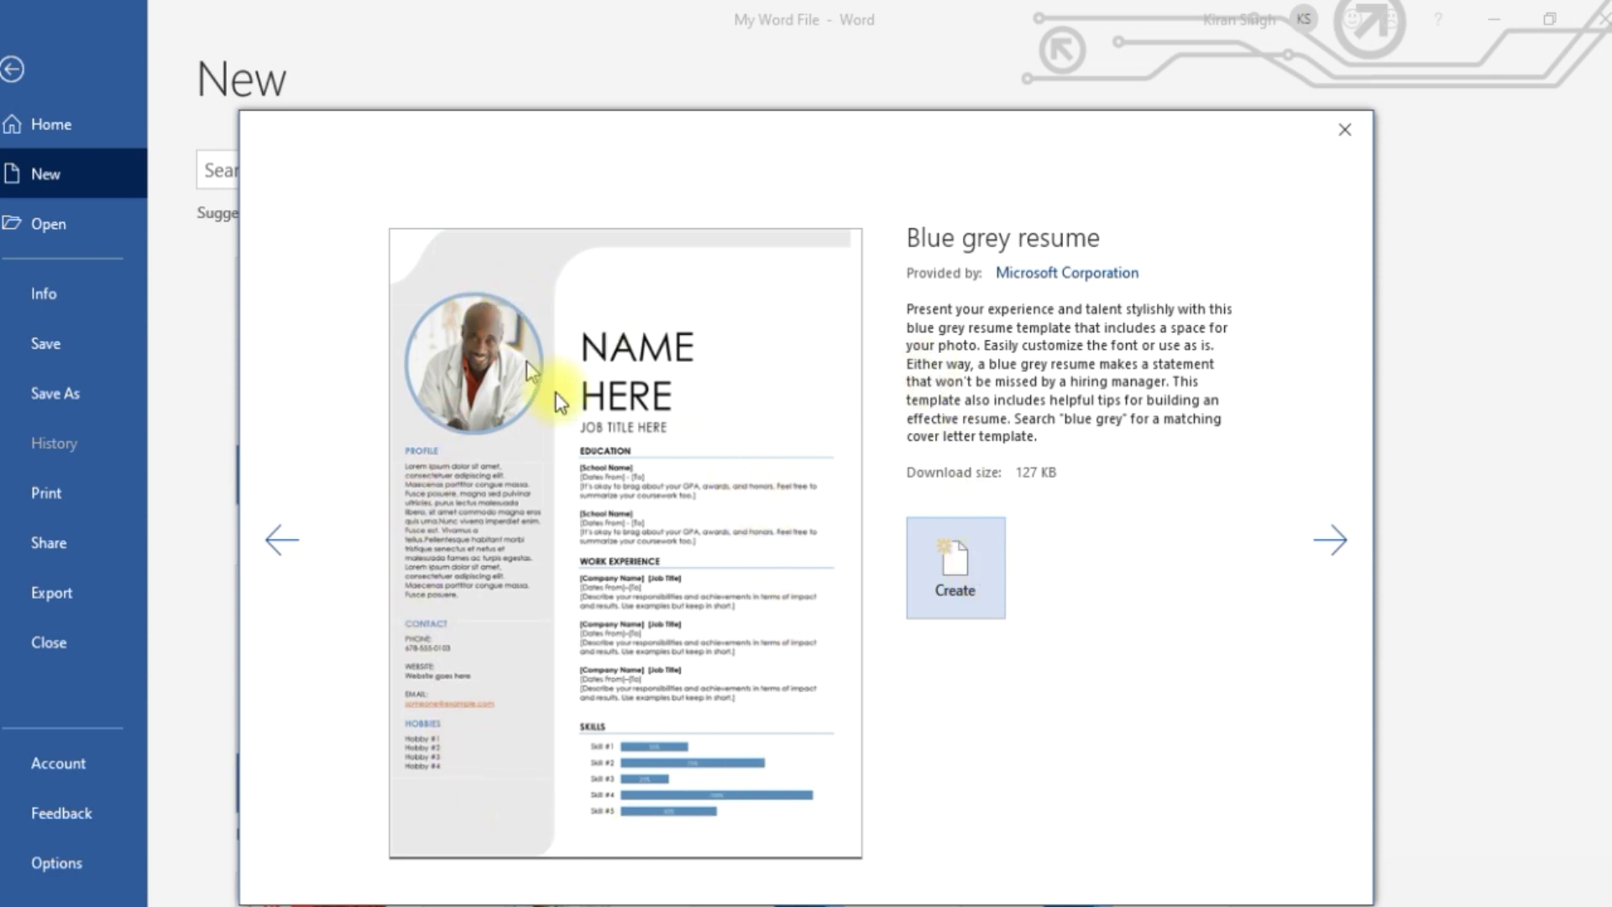
left_click(1343, 129)
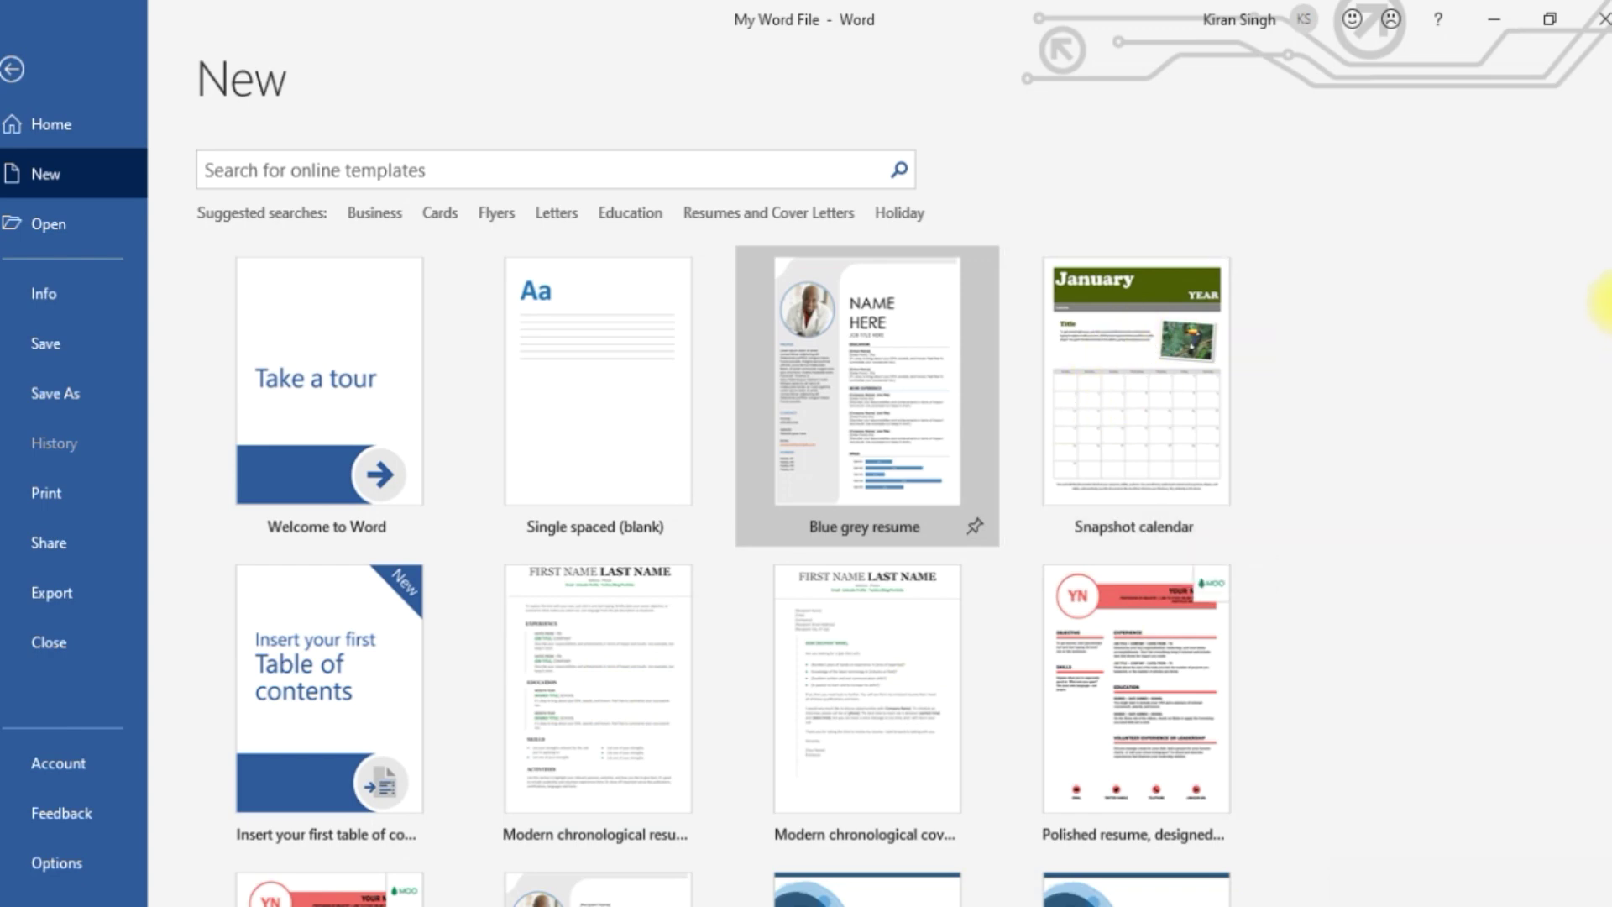
scroll(864, 420, "down", 10)
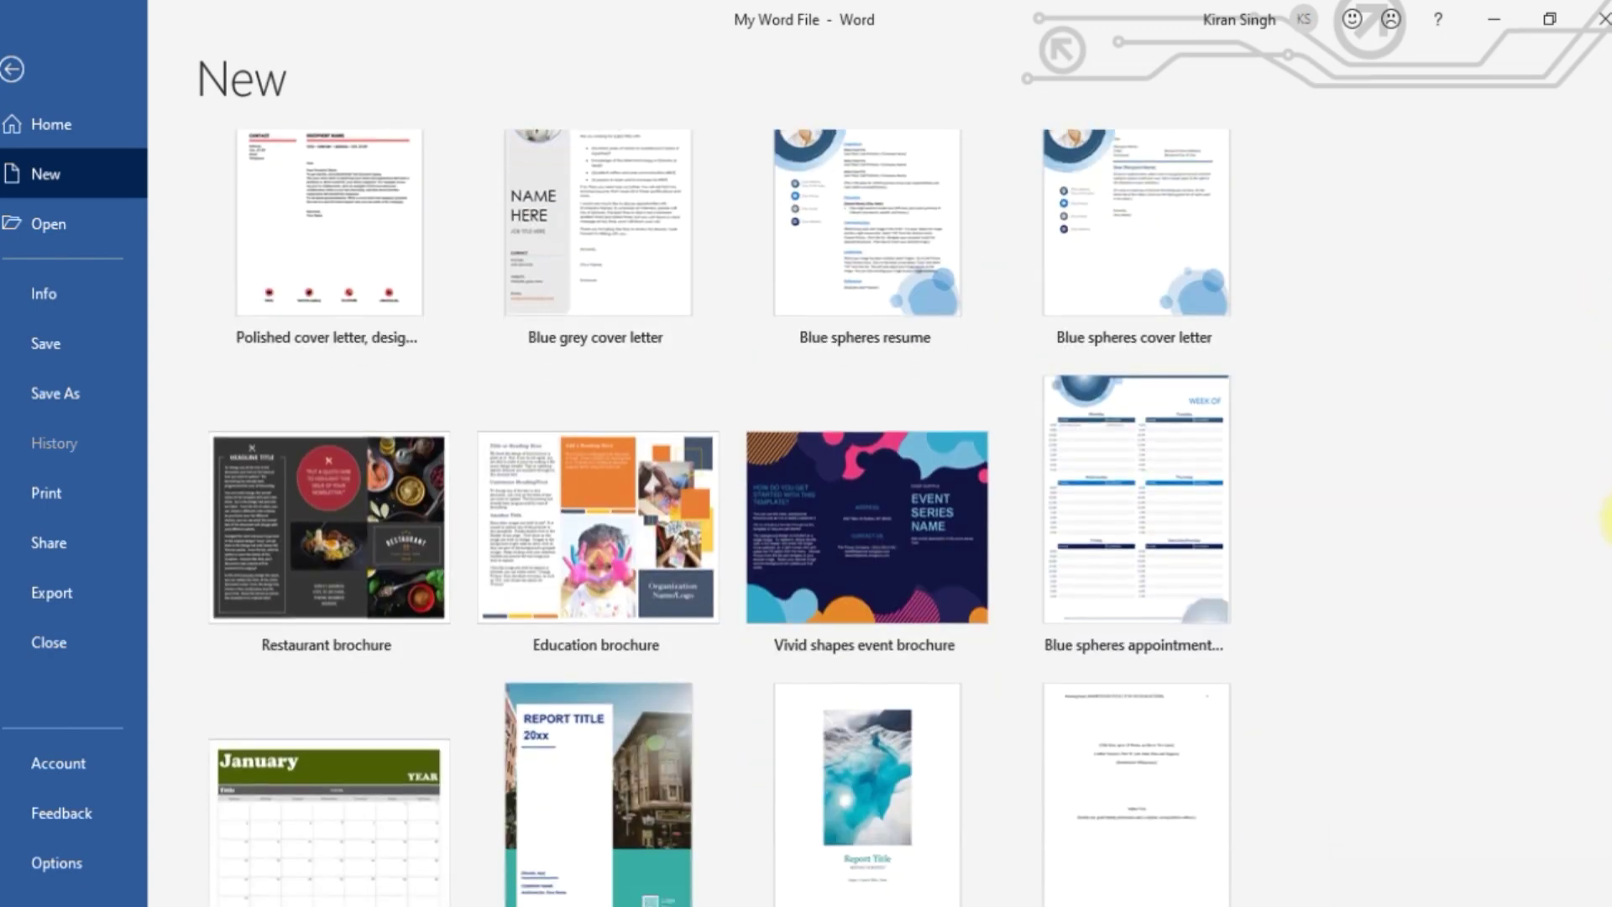
left_click_drag(1605, 521, 1605, 710)
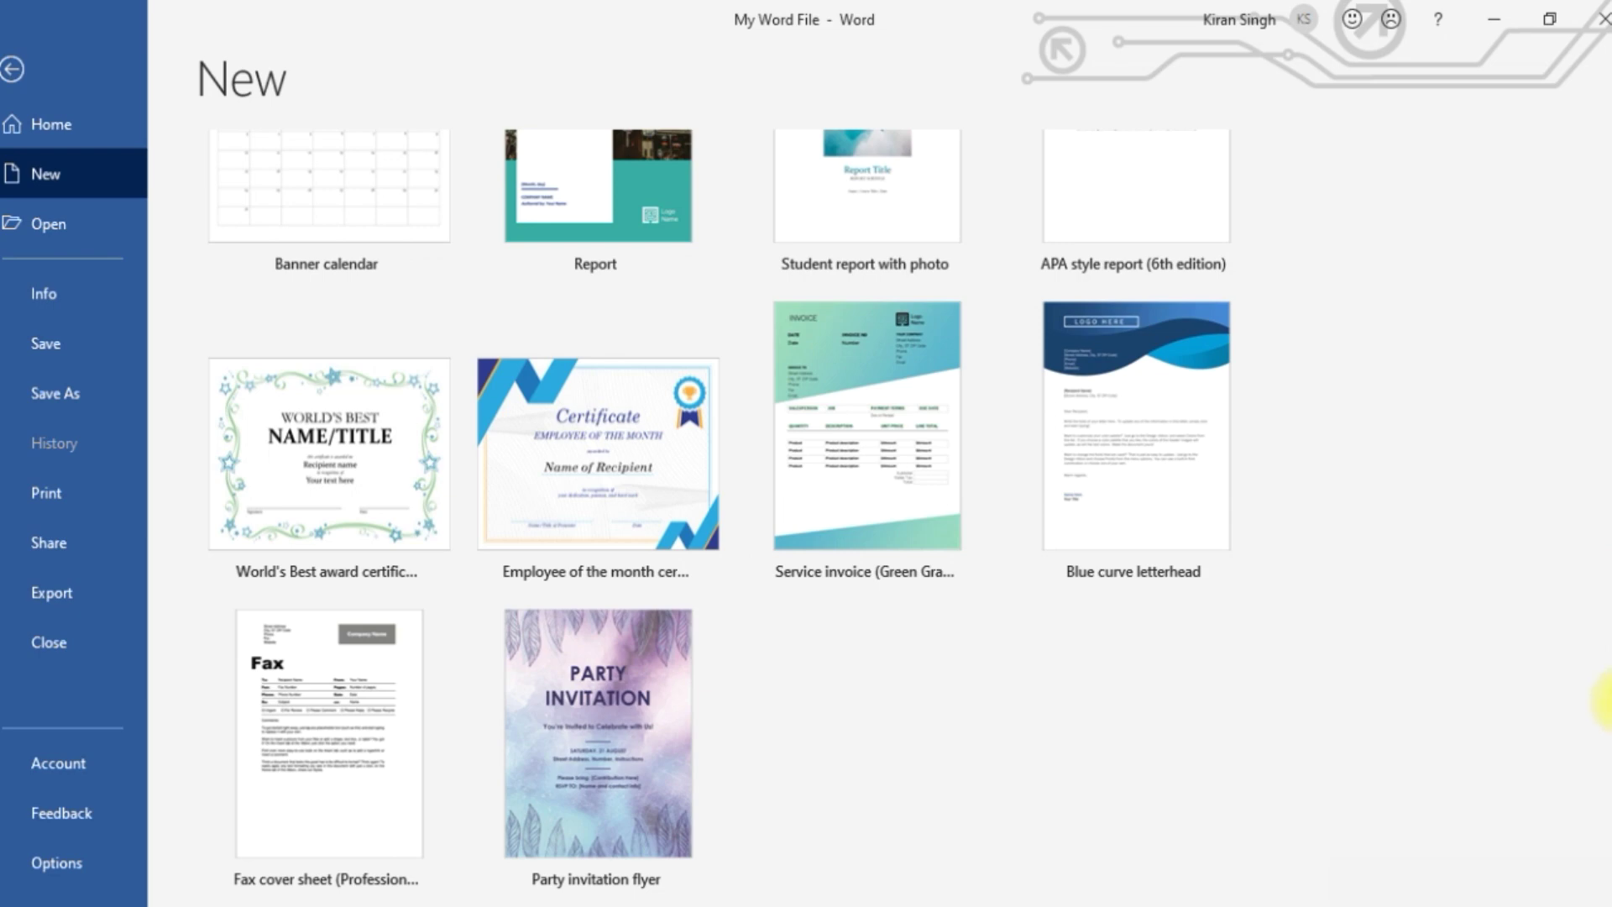
scroll(1604, 700, "up", 15)
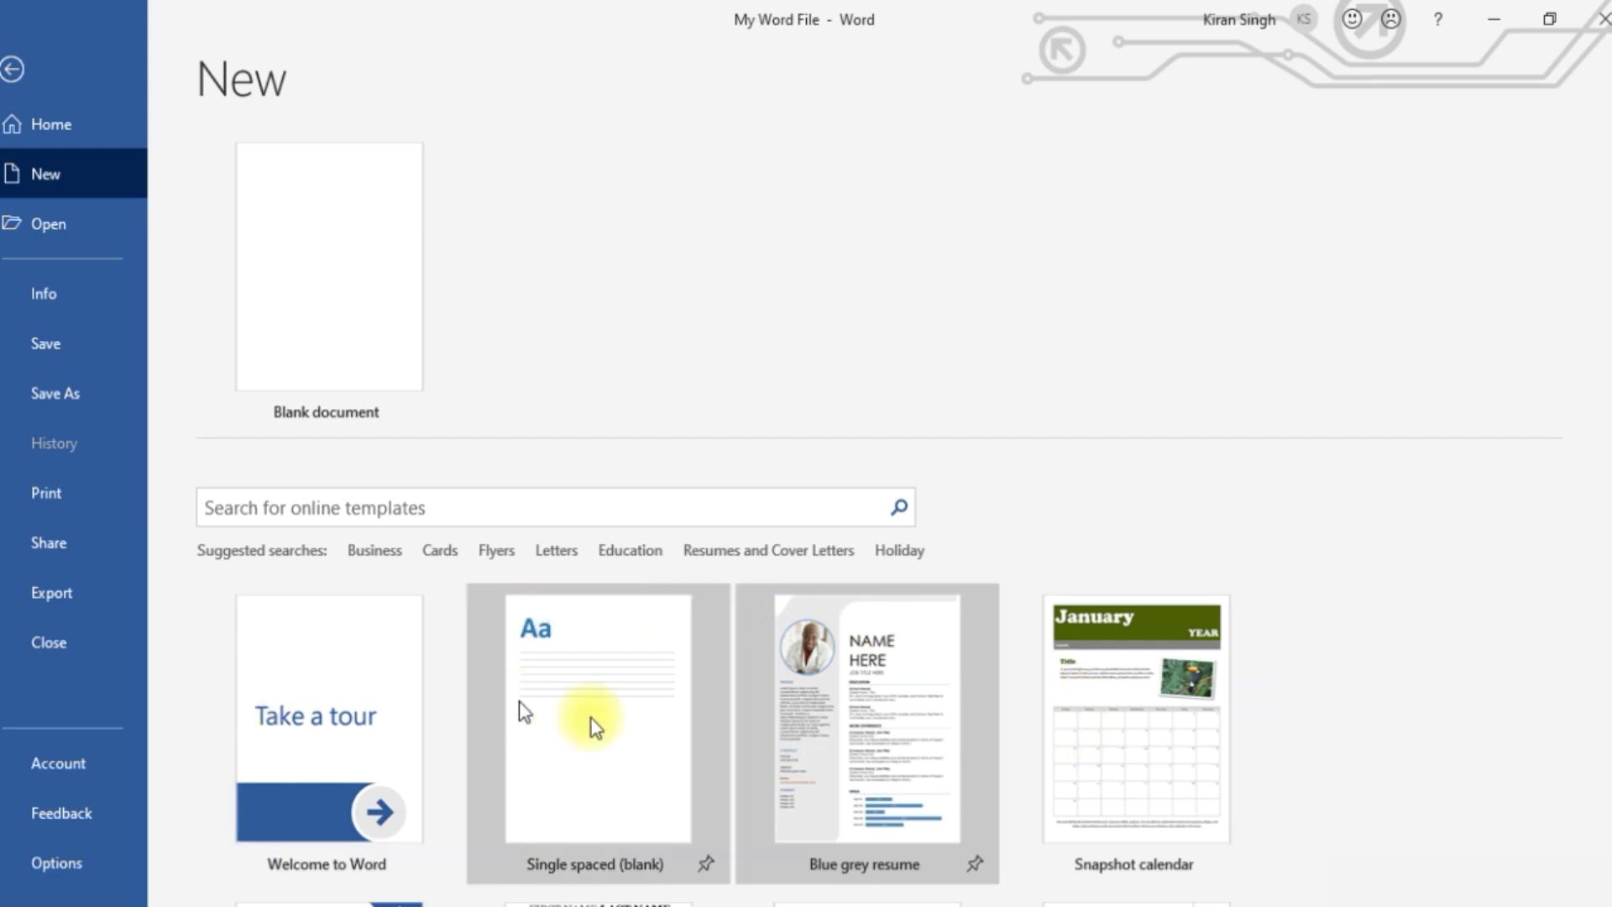
left_click(72, 175)
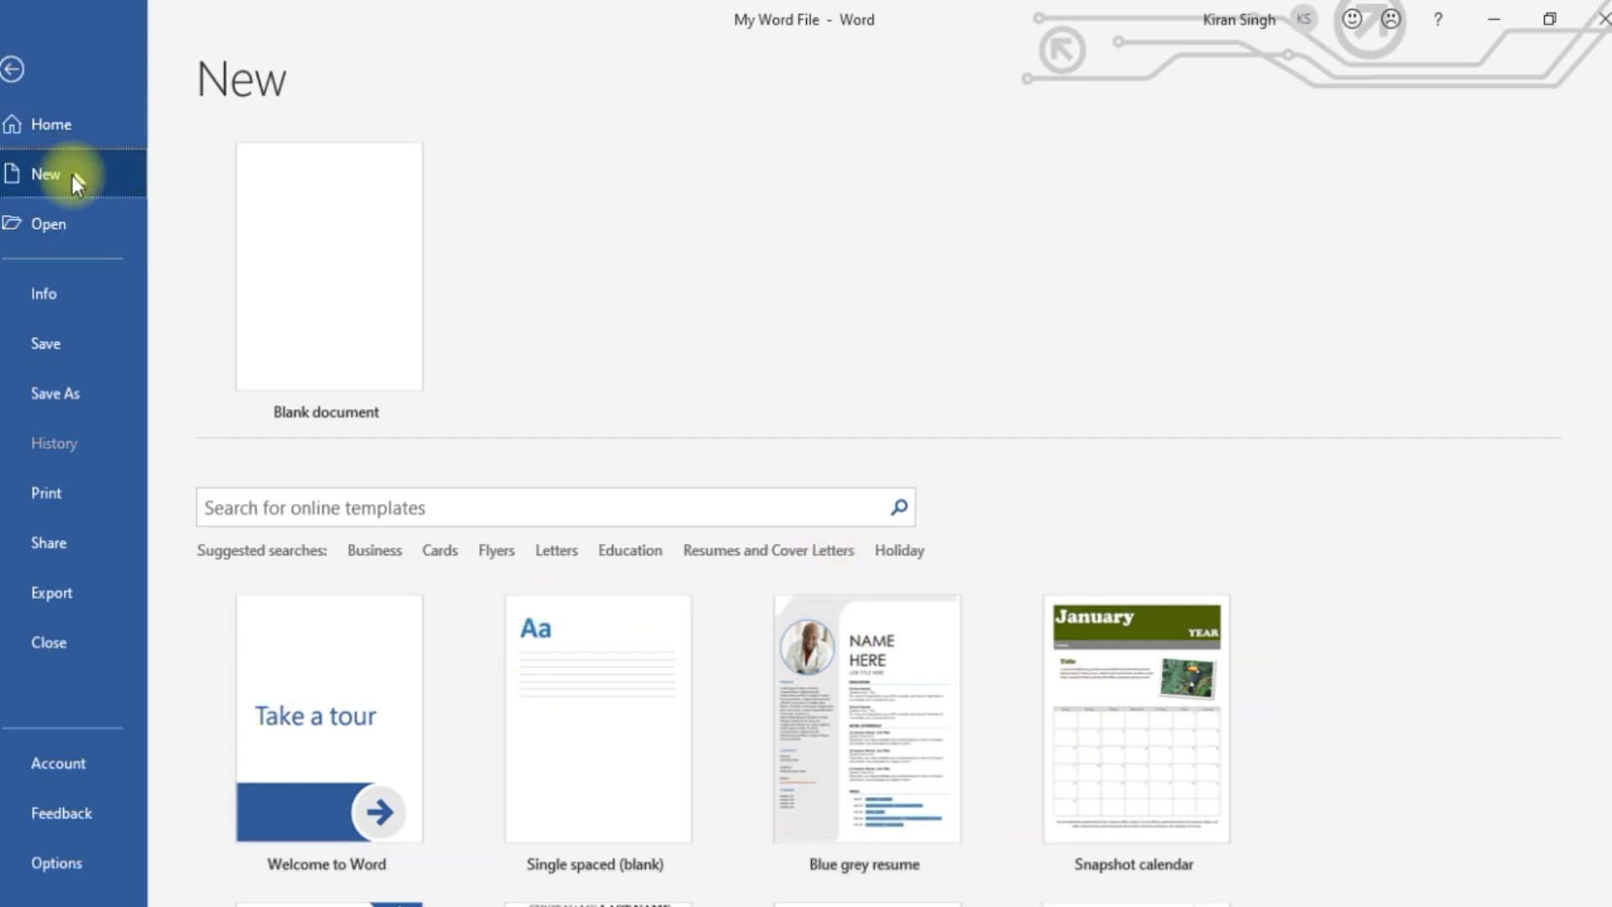
Step: Examine the page for opening files with its recent documents and locations, browse the Desktop folder and close the file browser
left_click(81, 235)
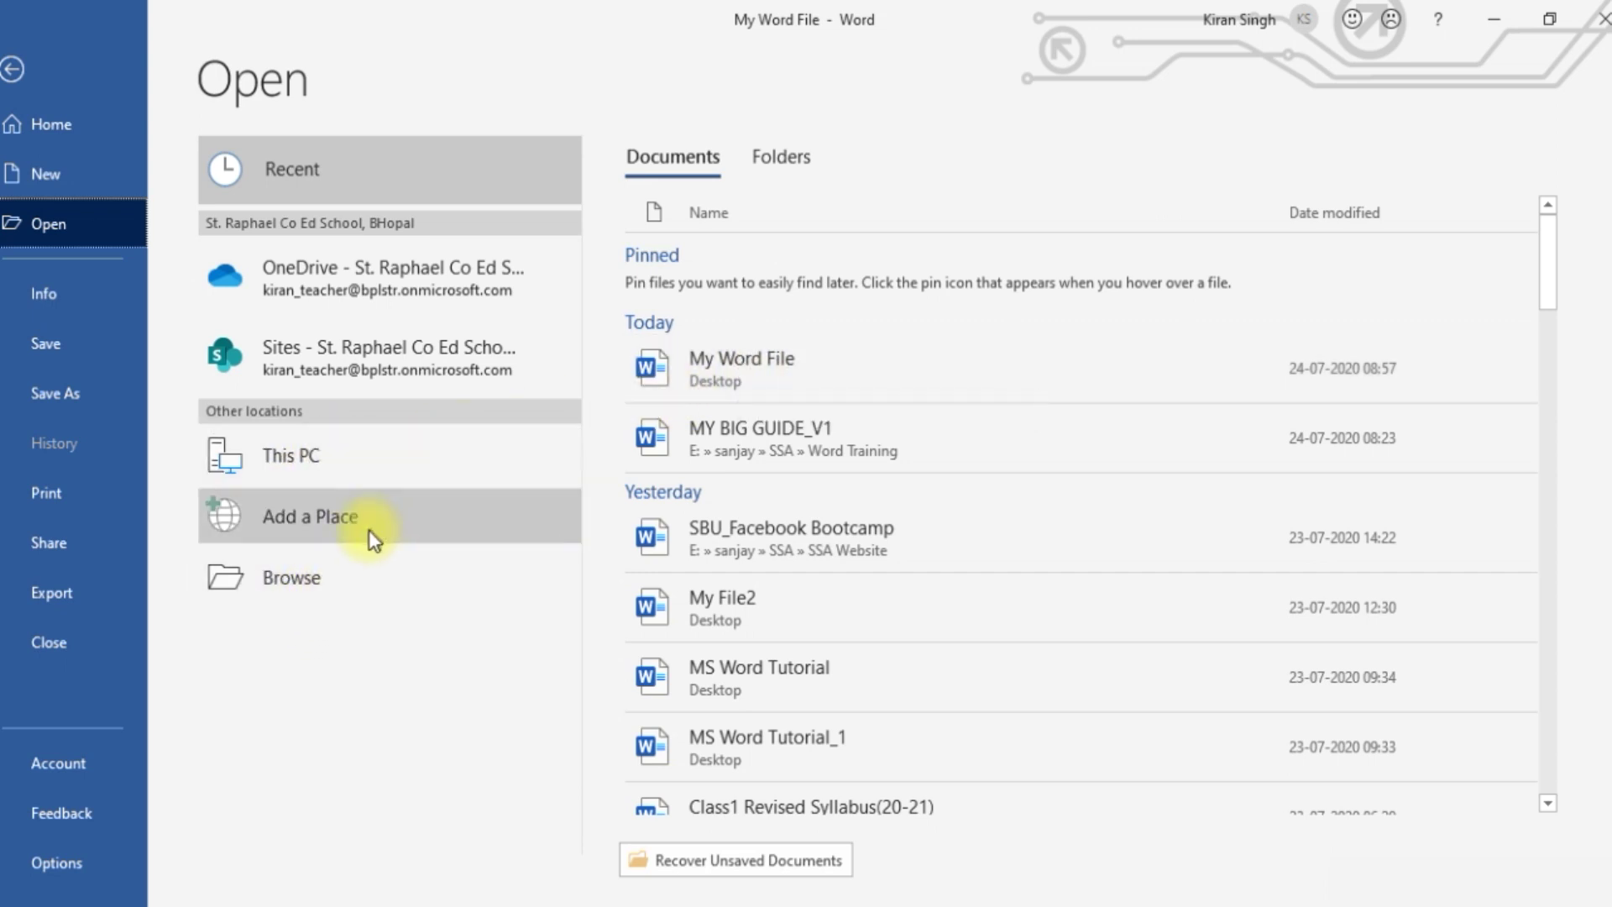
left_click(341, 588)
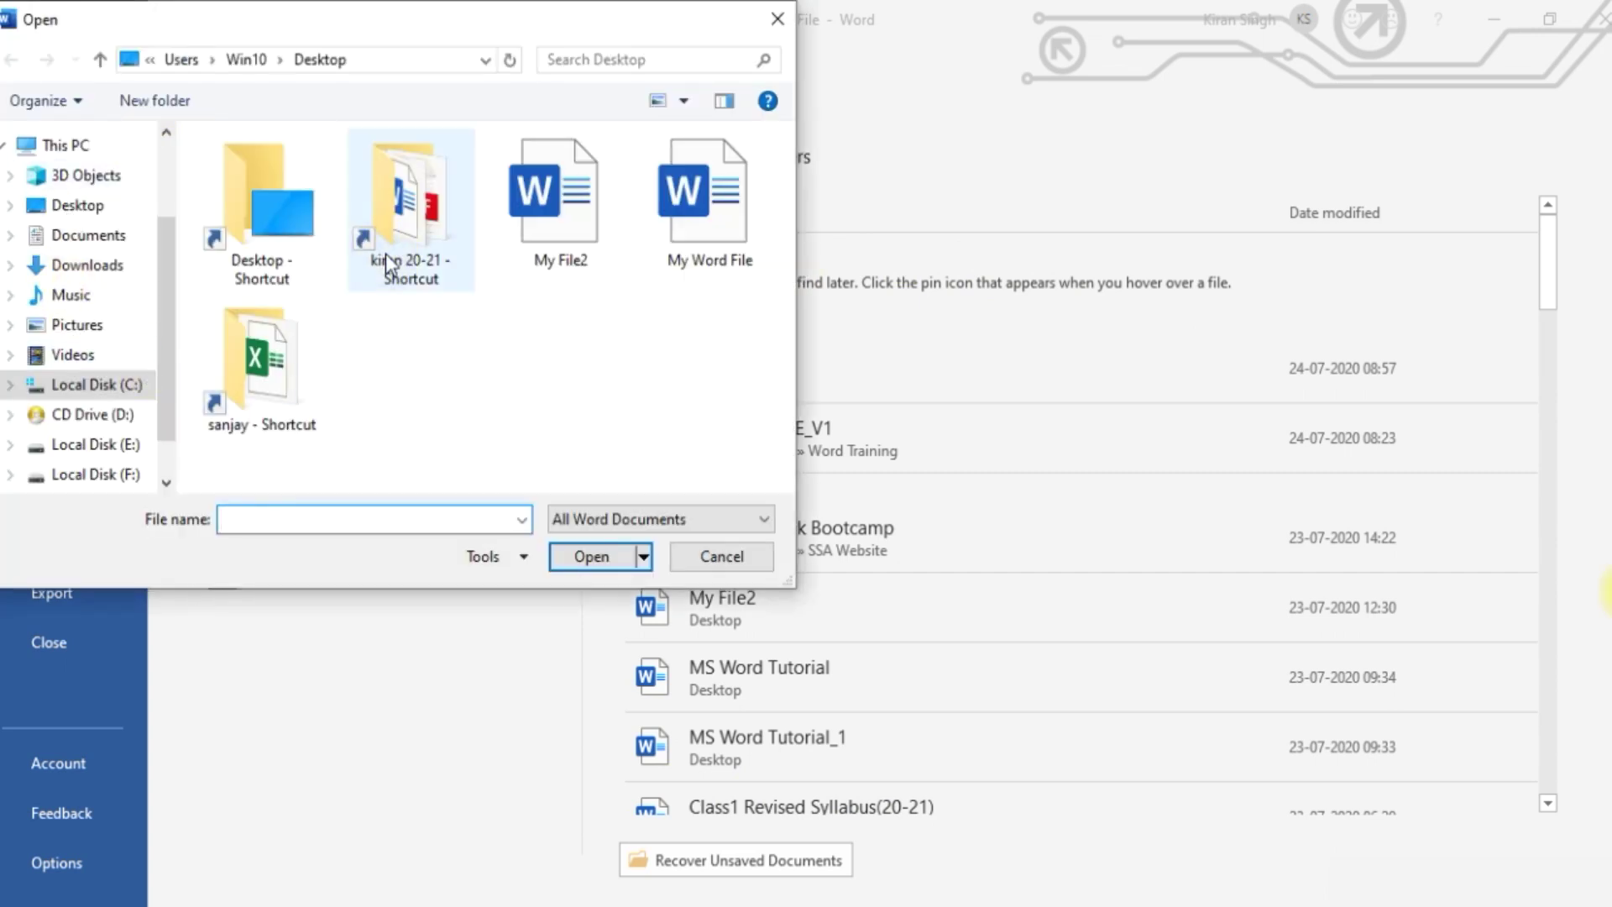
left_click(777, 20)
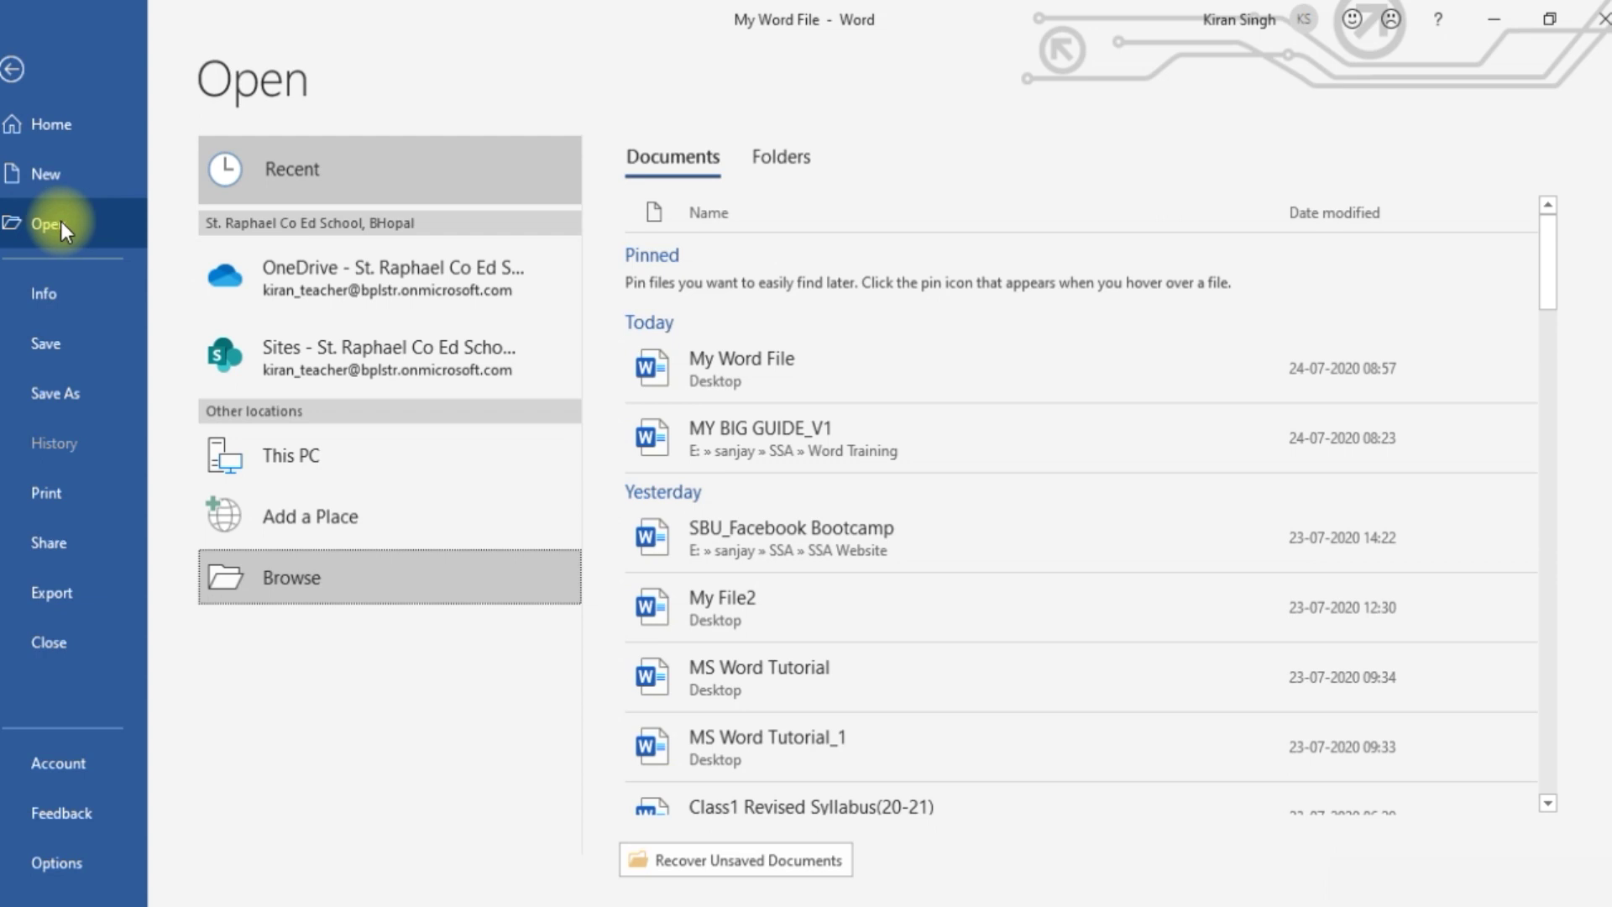
Step: View the document's Info page with its protection options and properties, and save the document
left_click(47, 308)
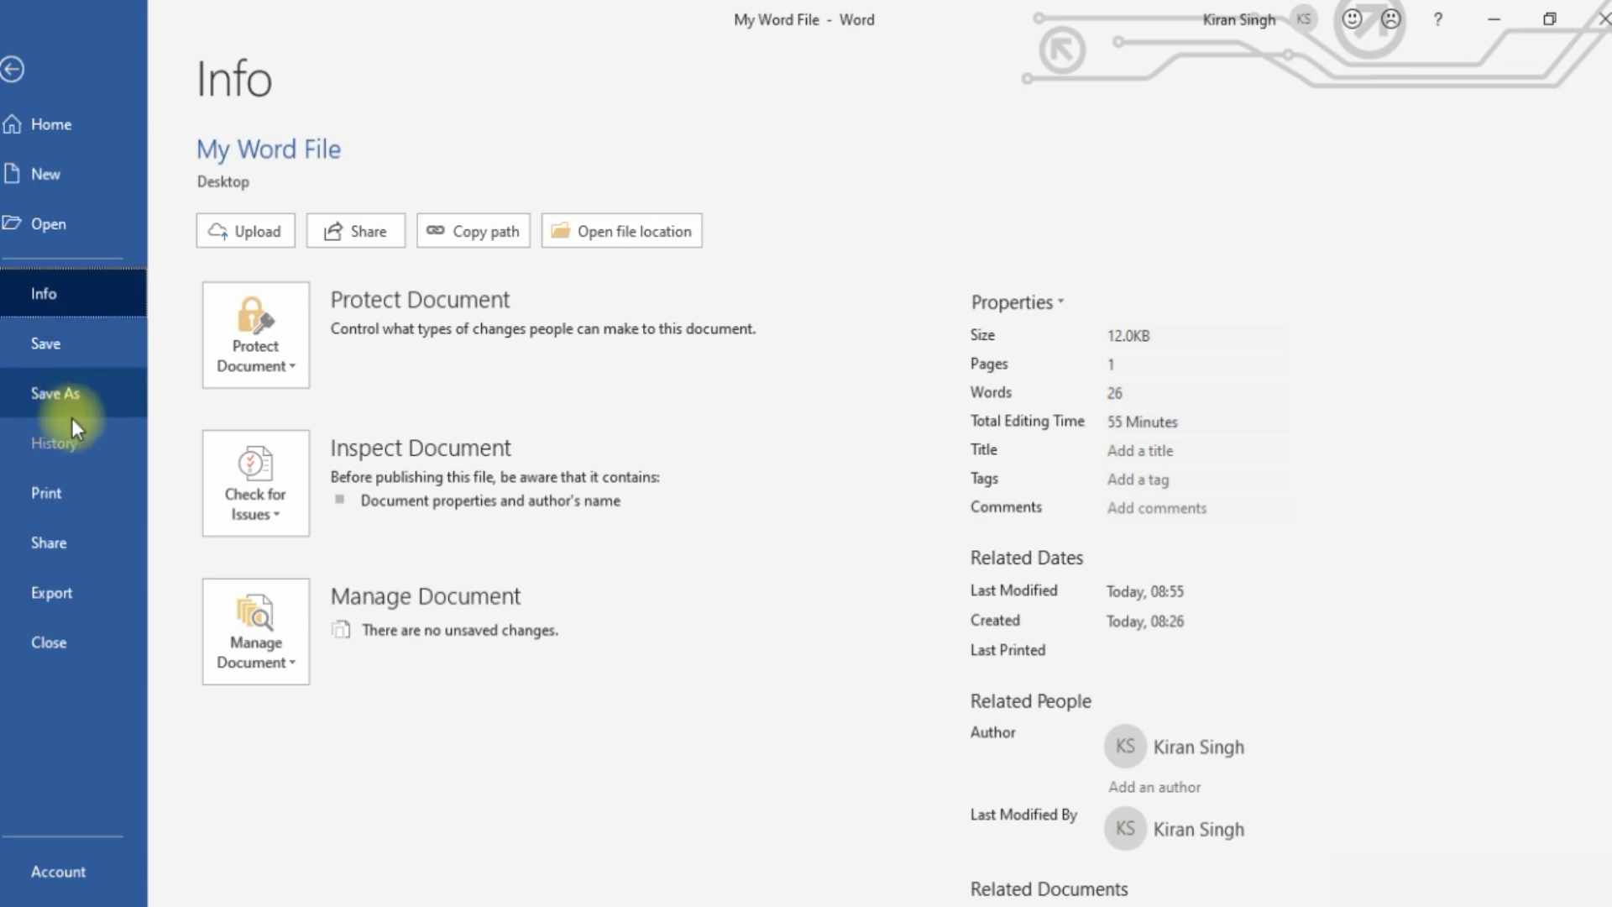
left_click(55, 342)
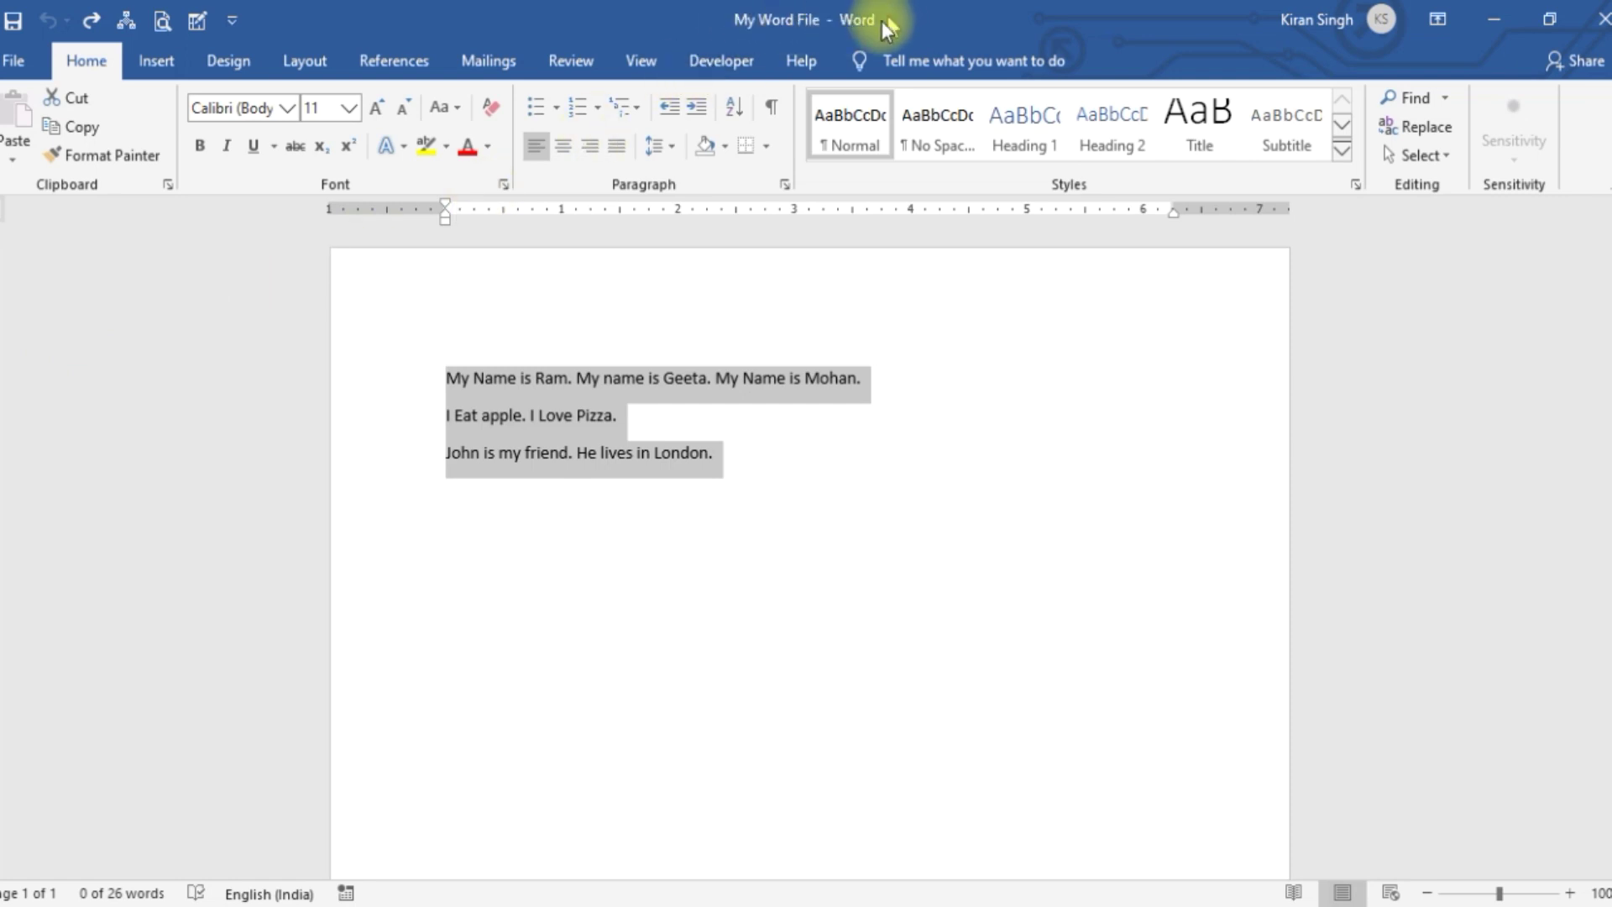
Step: Add the line "I live in Kanpur." at the end of the document, and select first that line and next the three lines above it
left_click(784, 458)
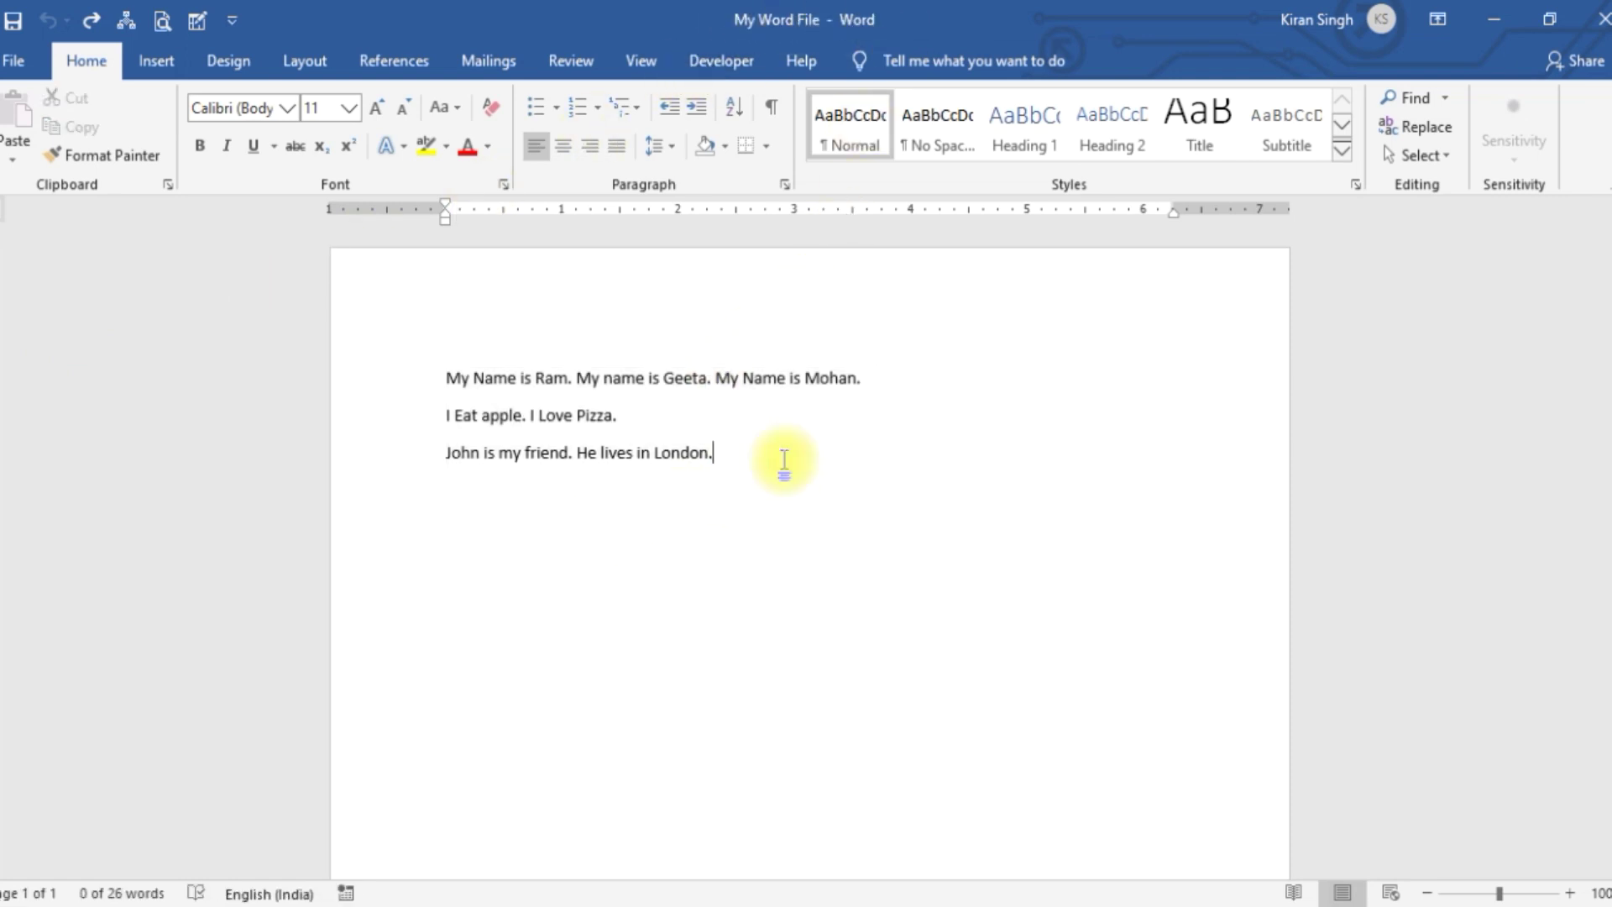
key("Return")
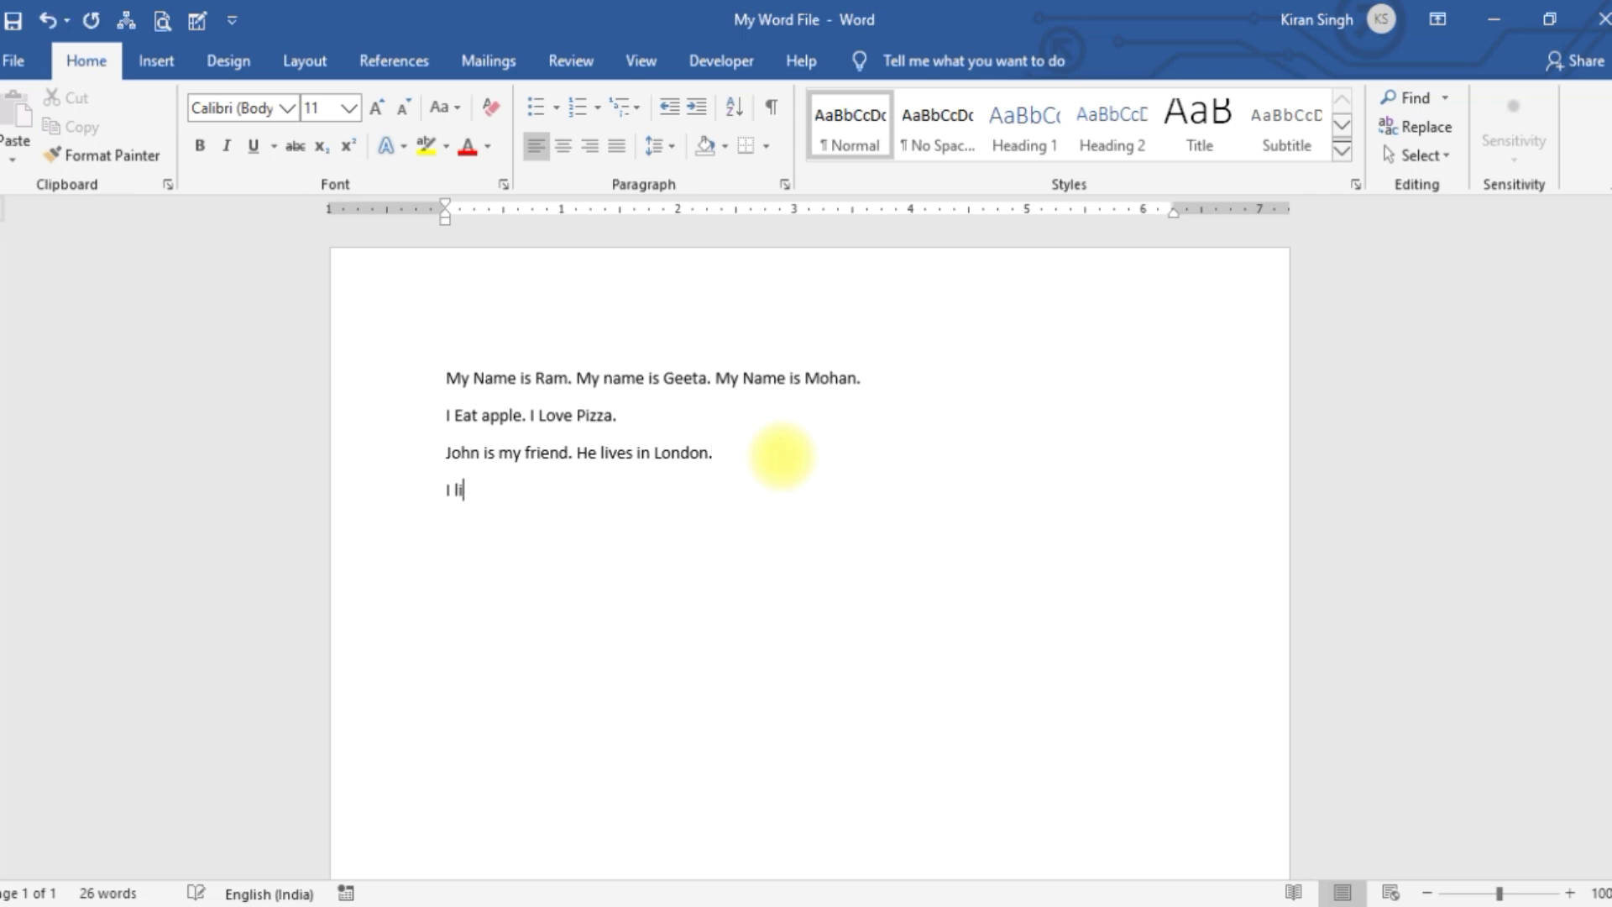
type("I live in Kanpur.")
left_click_drag(565, 491, 433, 496)
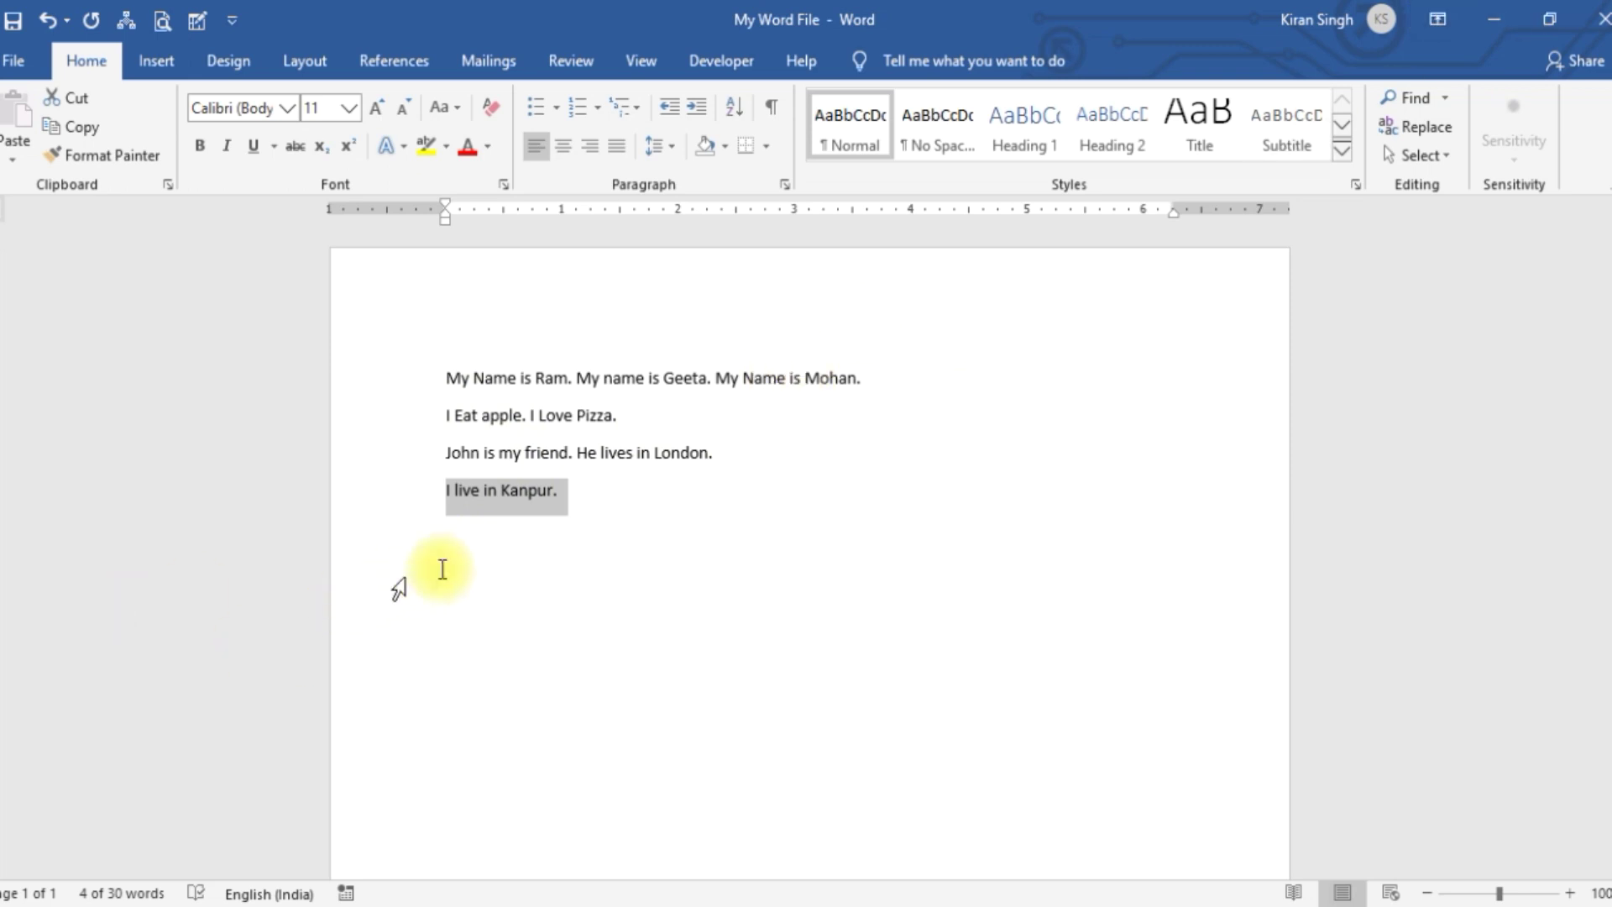
left_click_drag(716, 461, 366, 329)
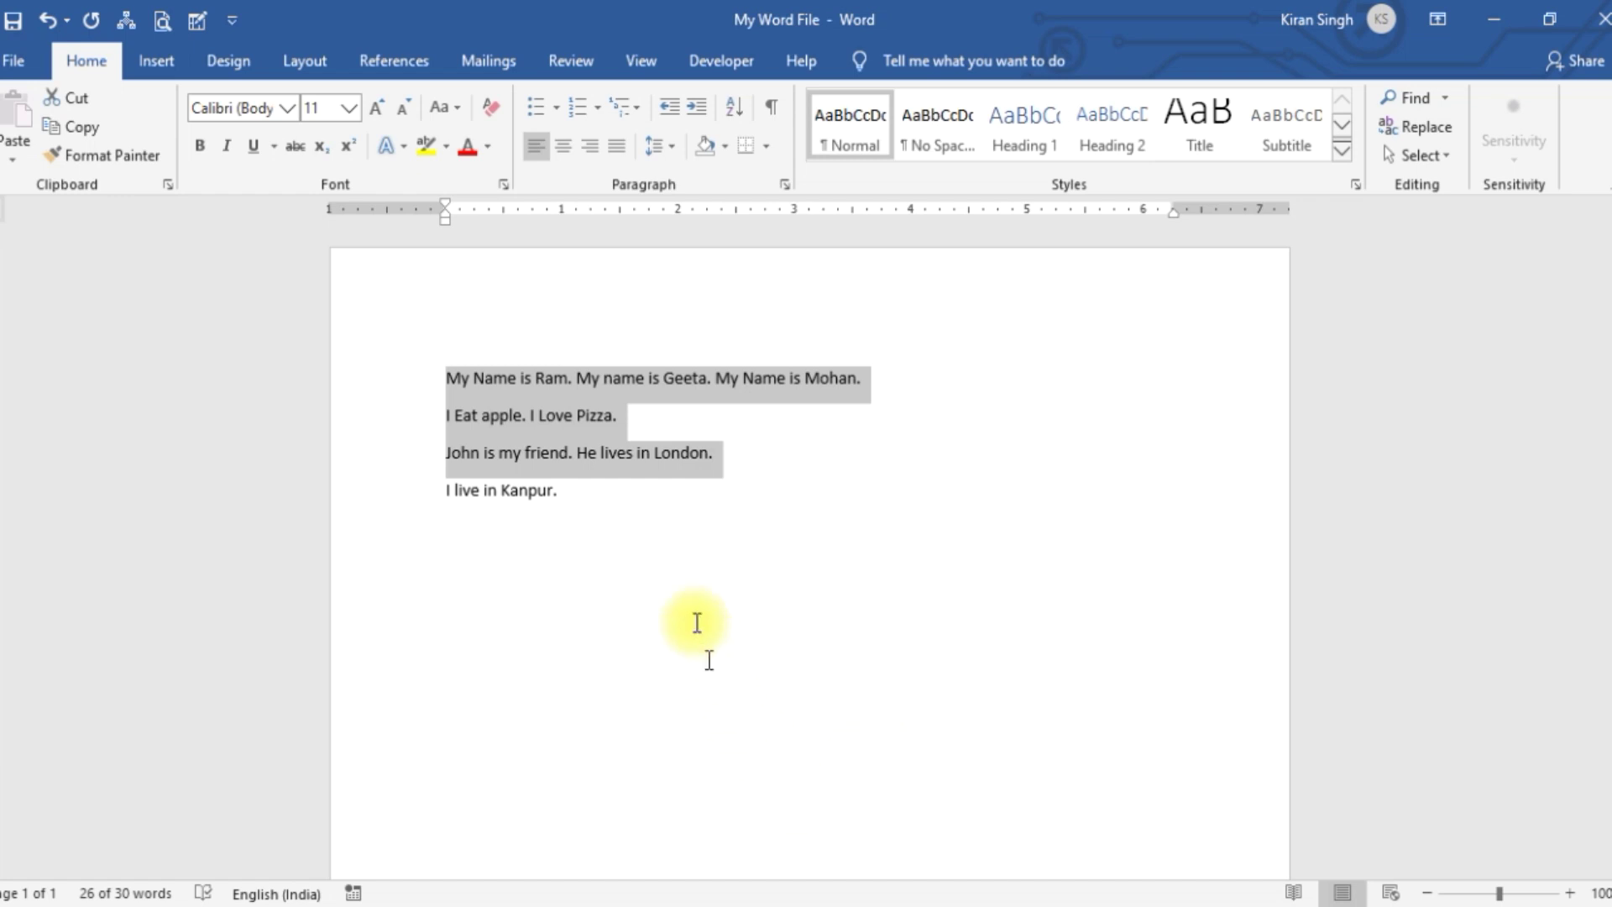
Step: Add "Ctrl S" on a new line at the end of the document and save the document
left_click(647, 501)
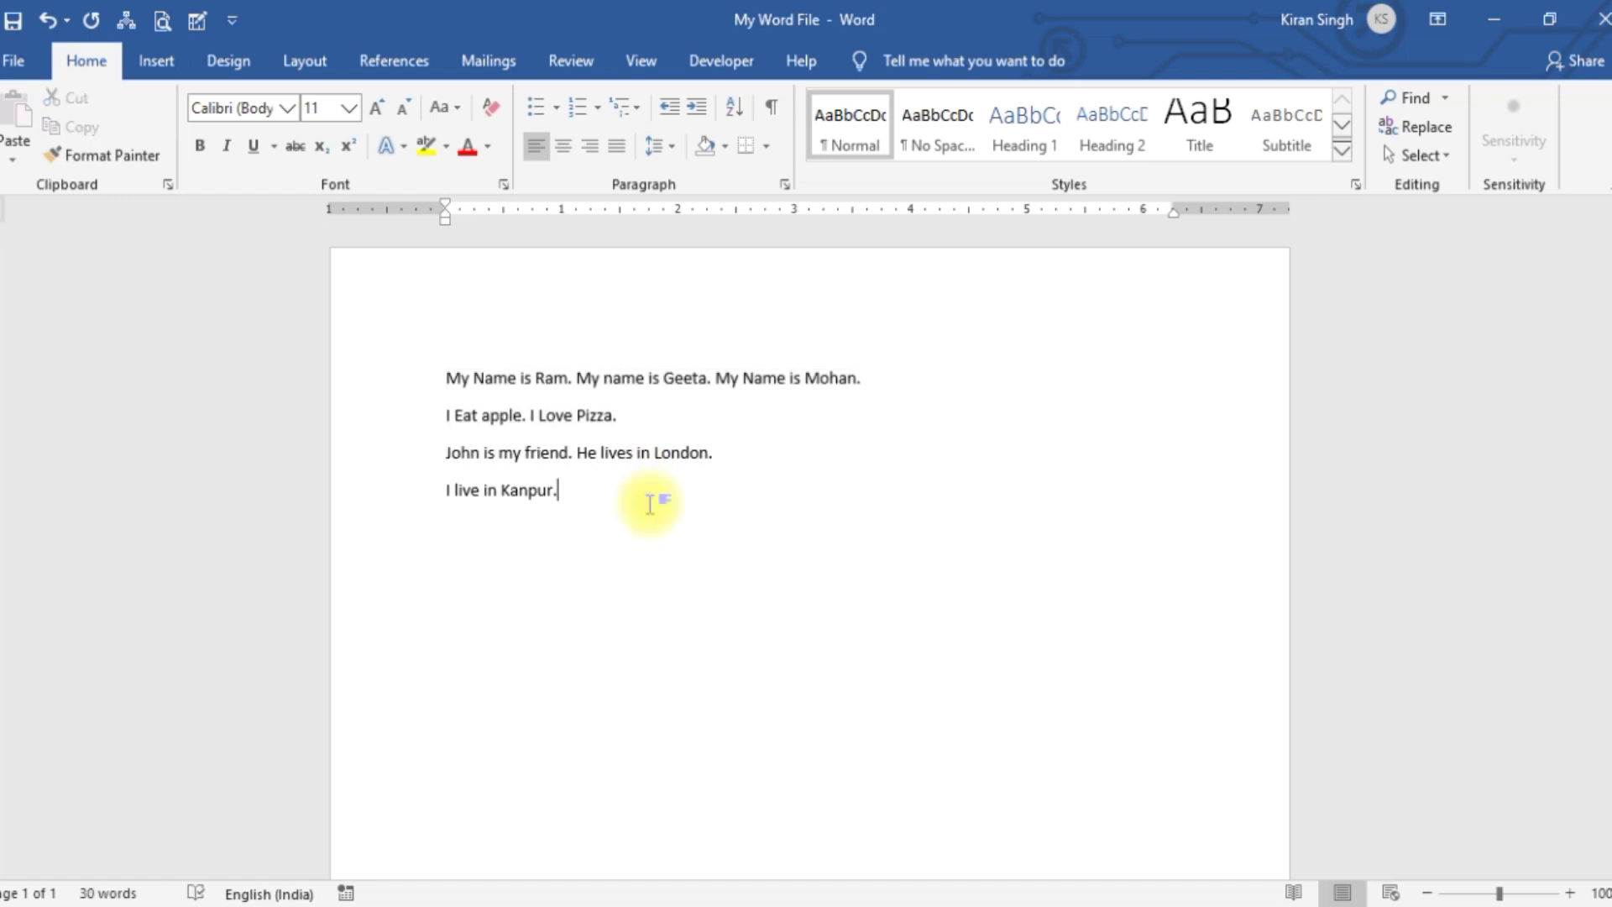
key("Return")
type("ctrl")
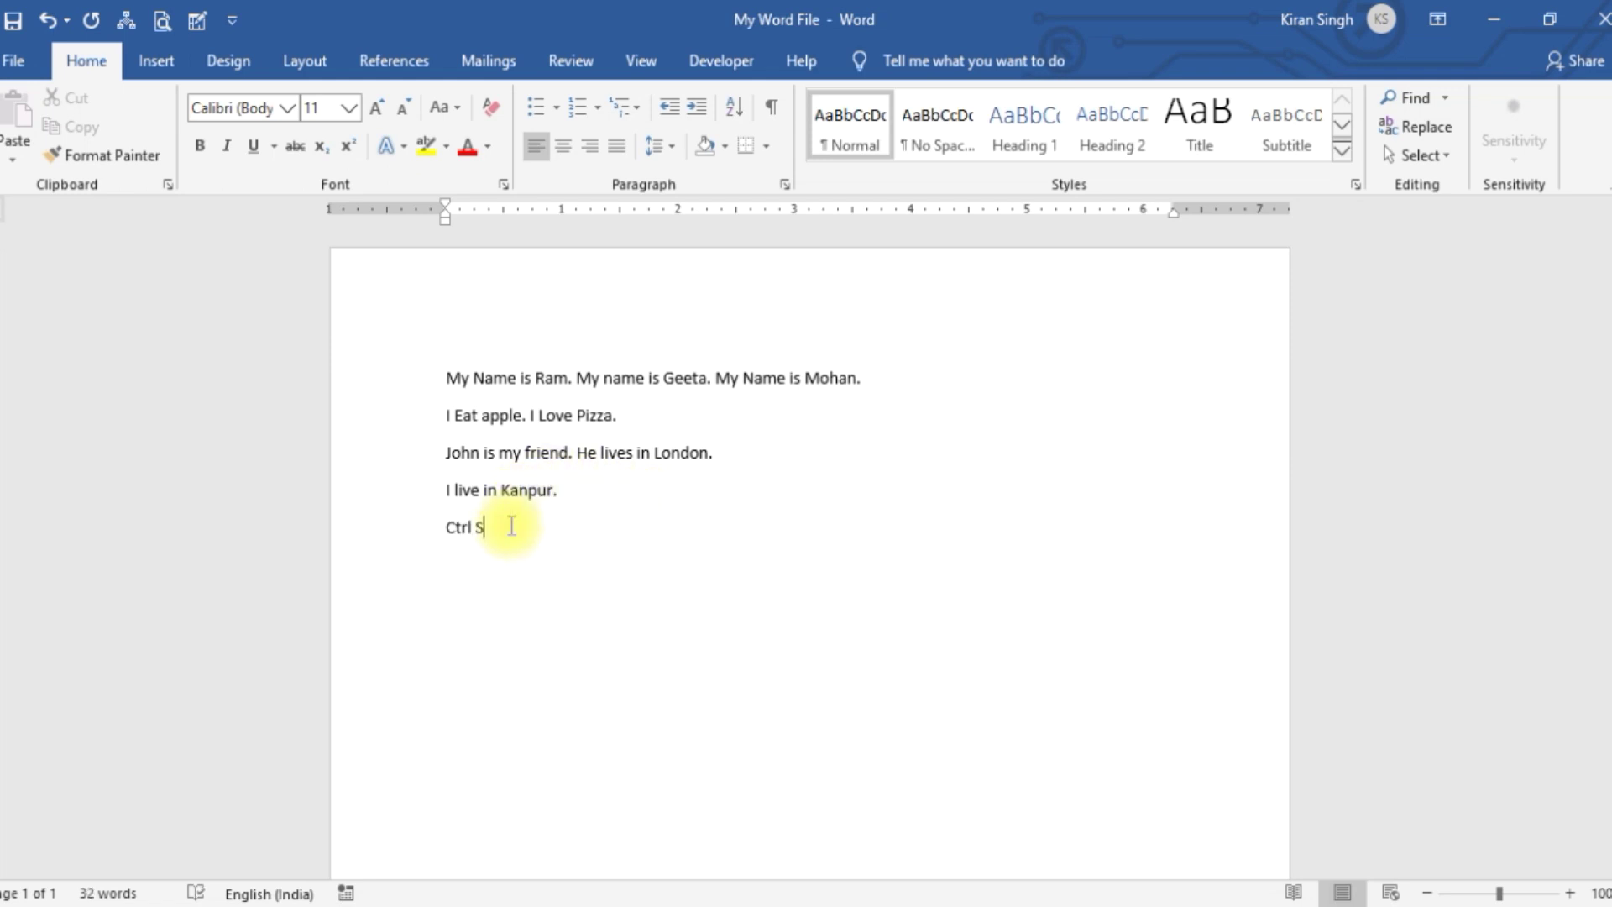
left_click(17, 60)
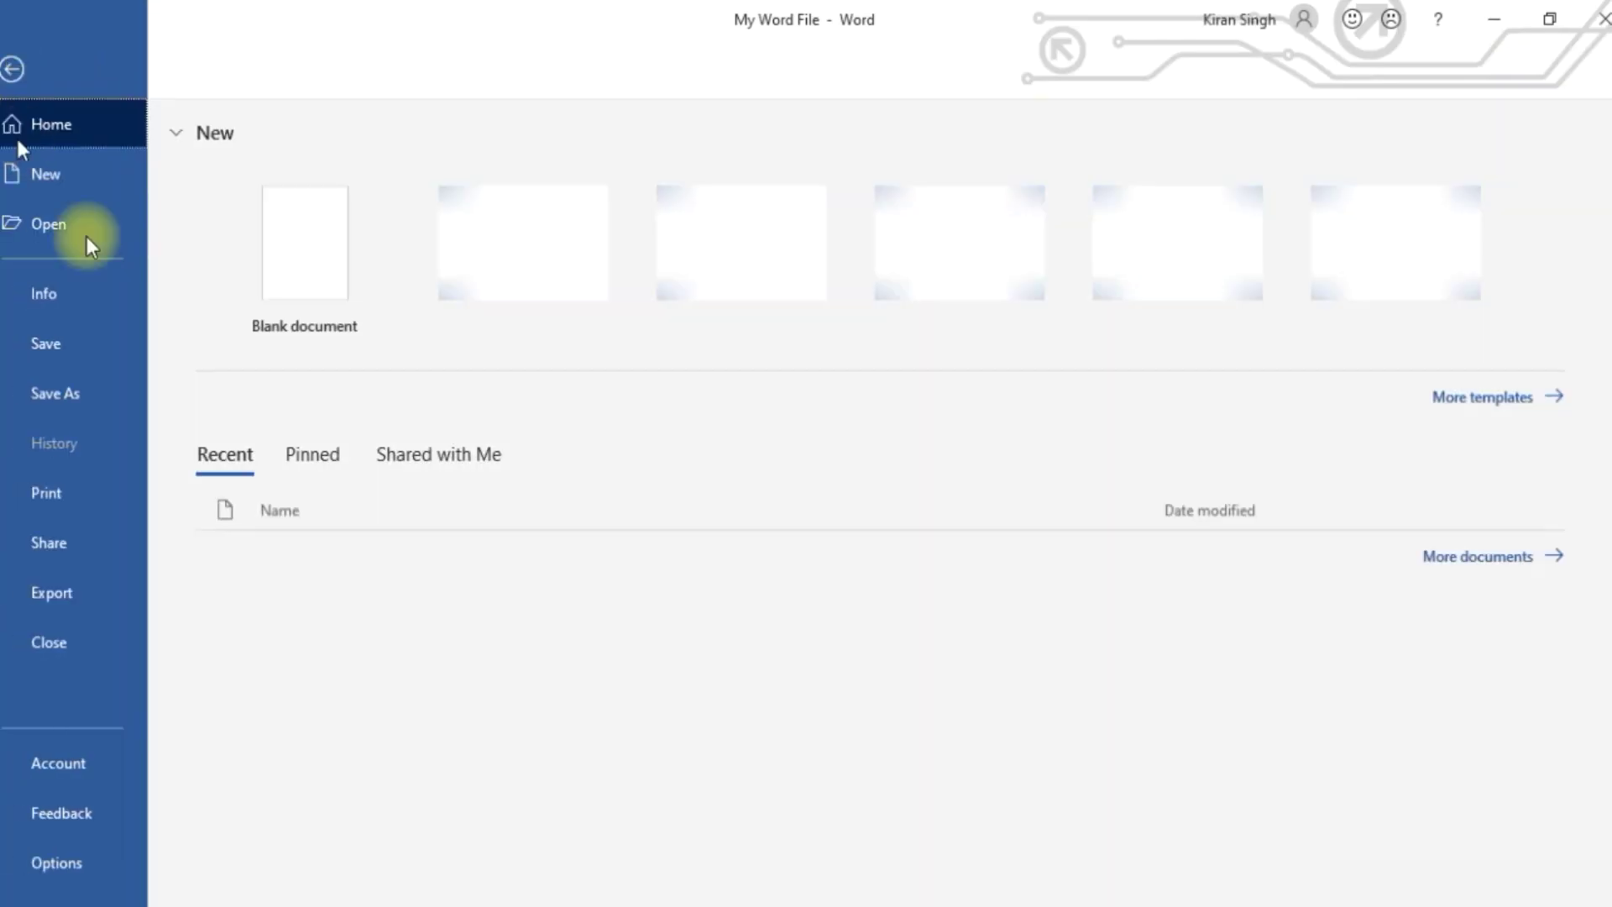
left_click(57, 336)
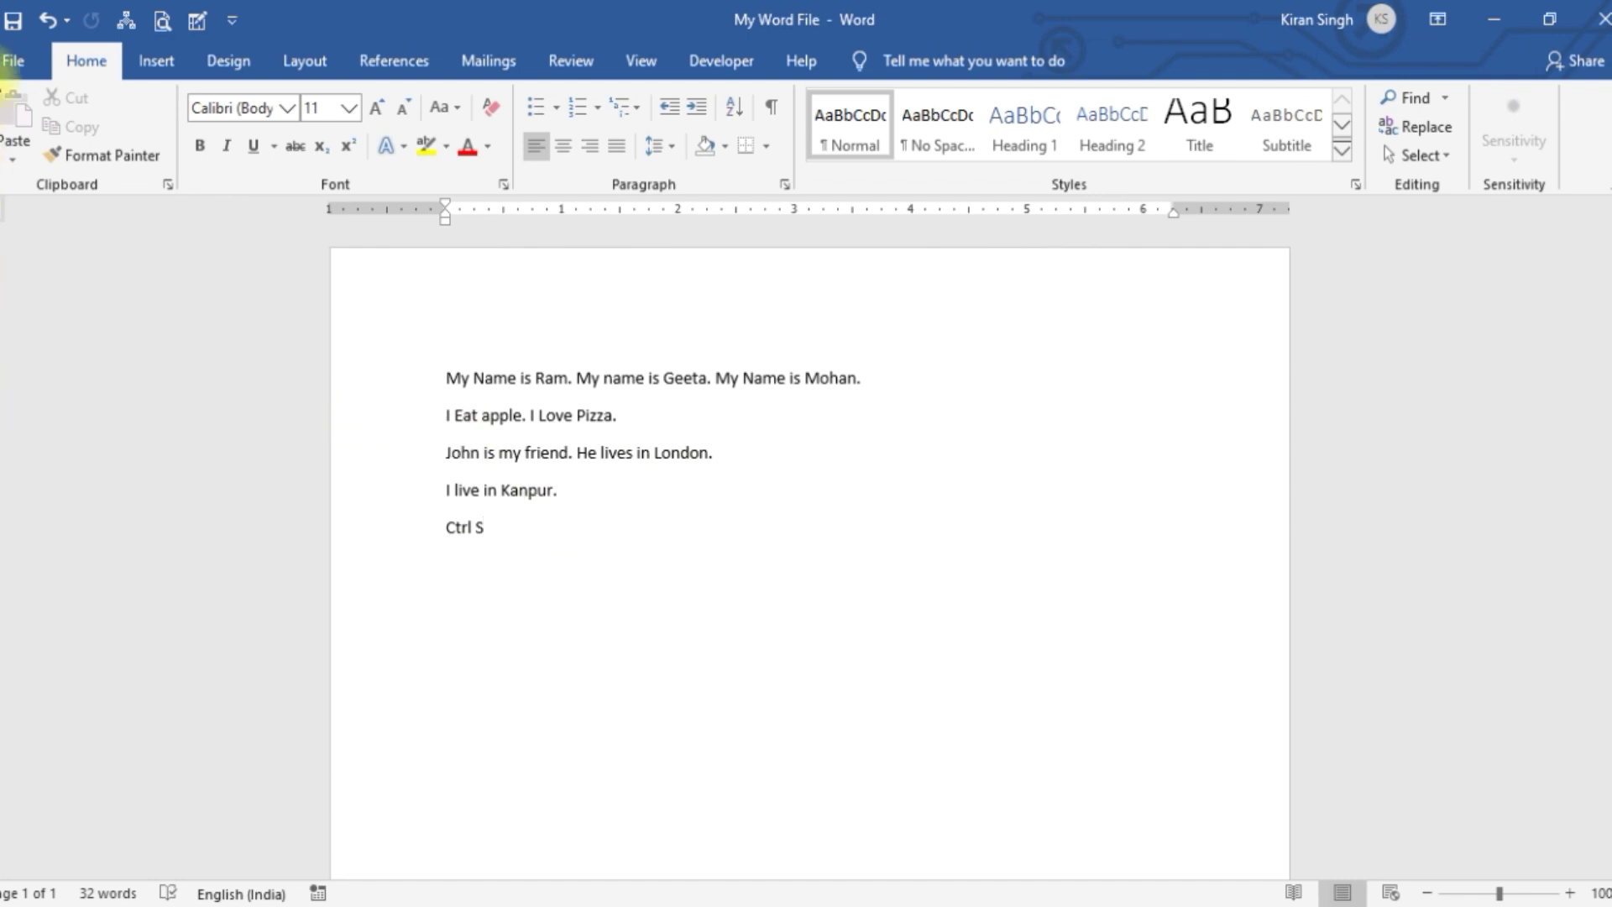
Step: Examine the Save As locations and the dialog's folders, file name and file type list, cancel without saving and return to the document
left_click(7, 60)
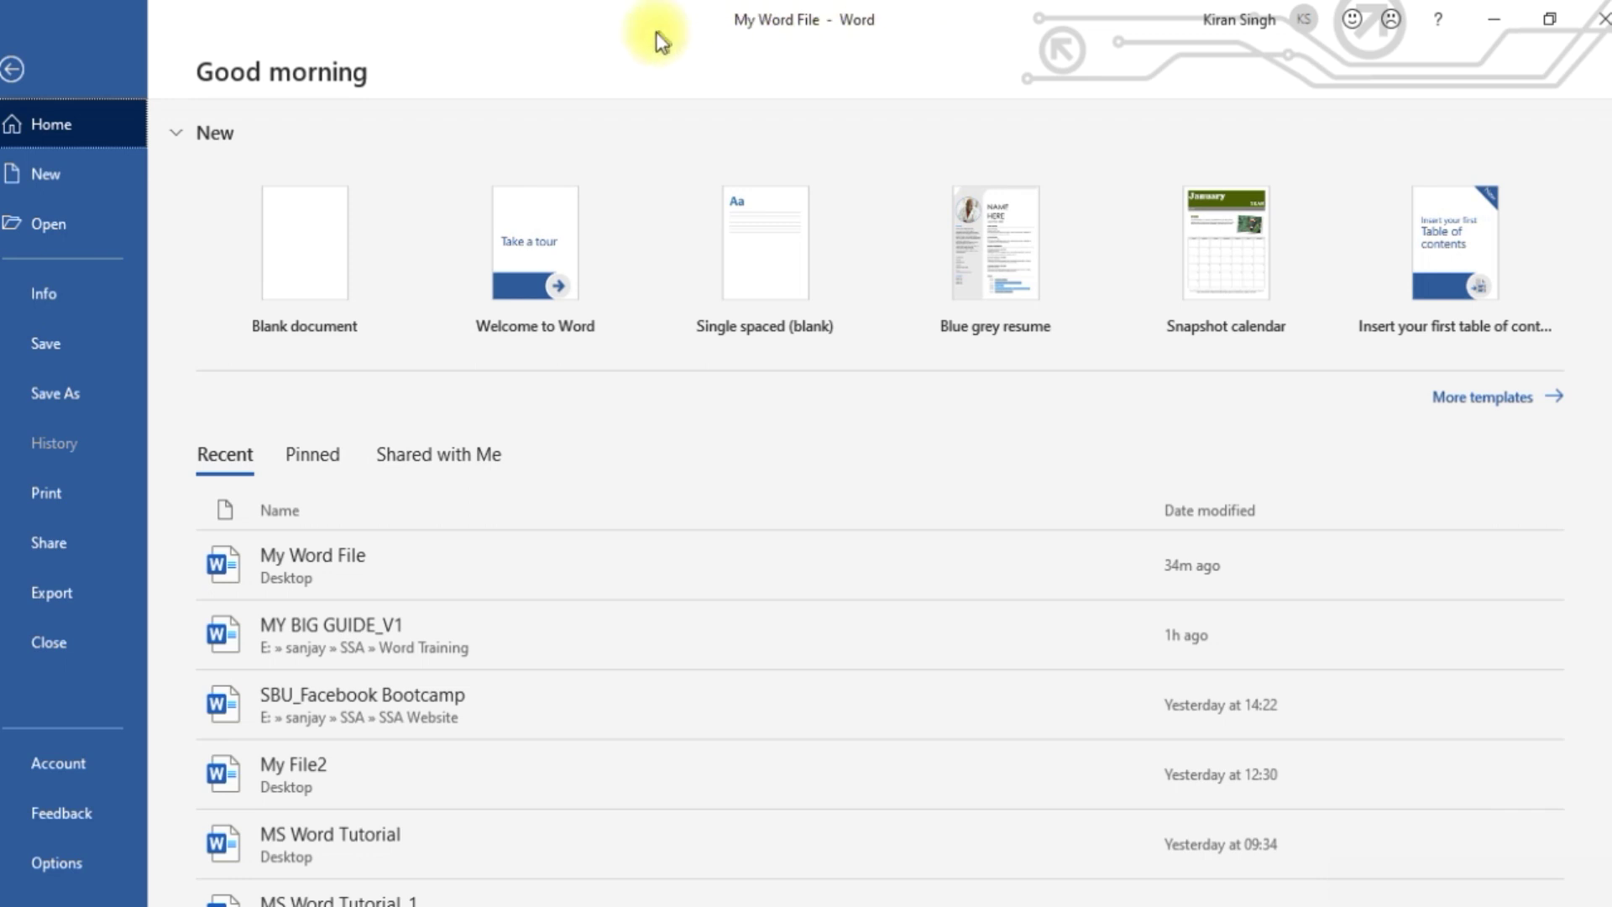
left_click(74, 391)
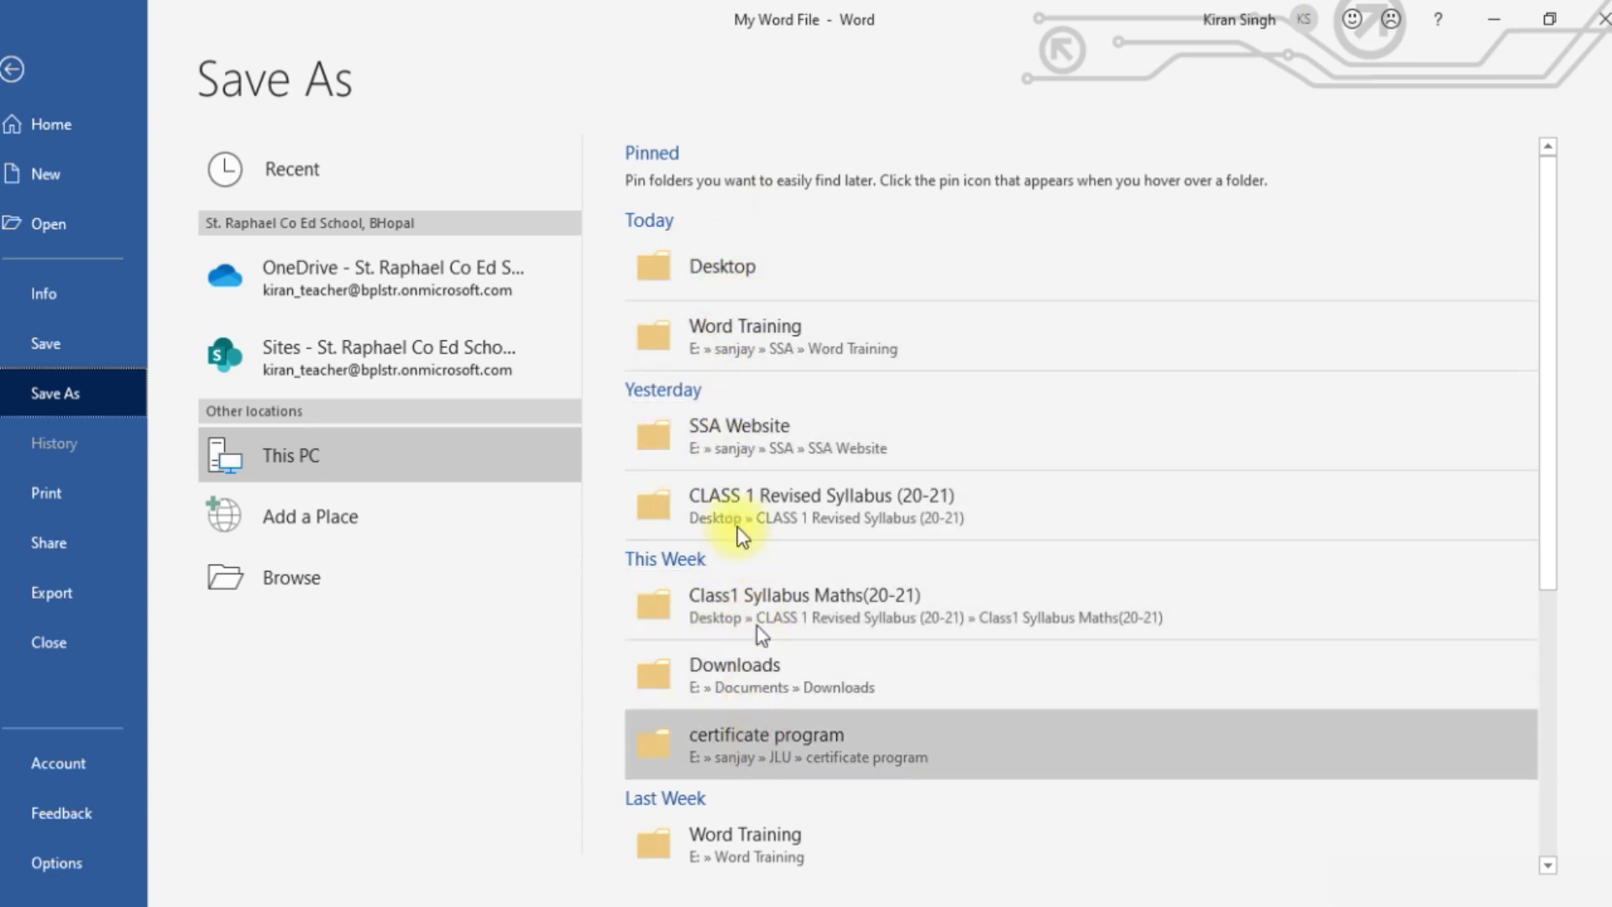
left_click(305, 572)
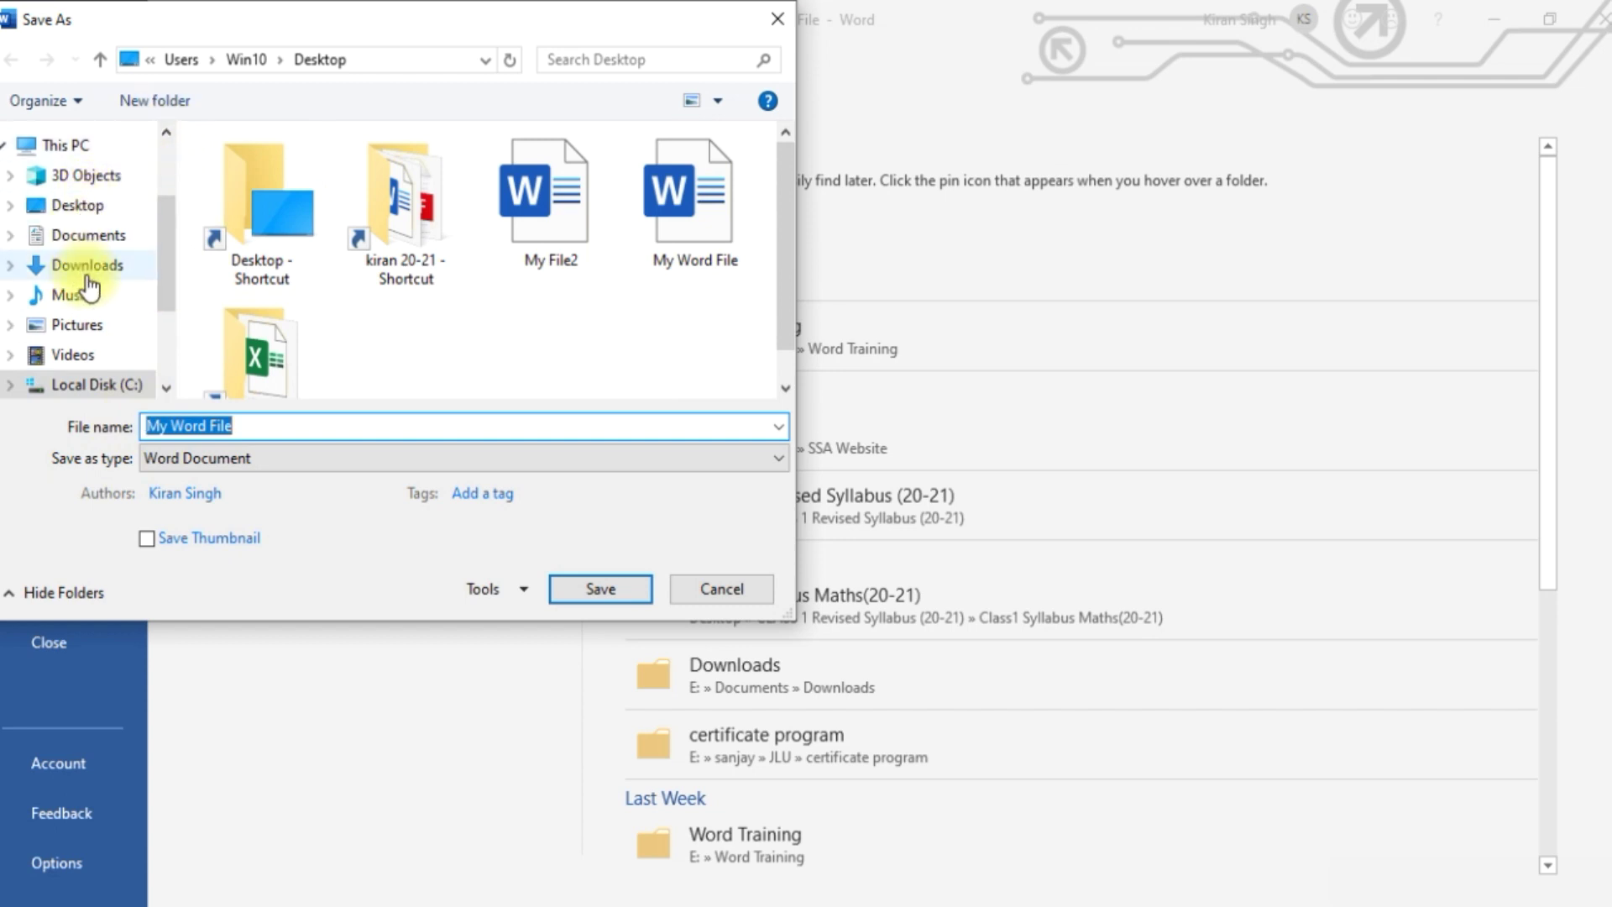
left_click_drag(168, 225, 167, 316)
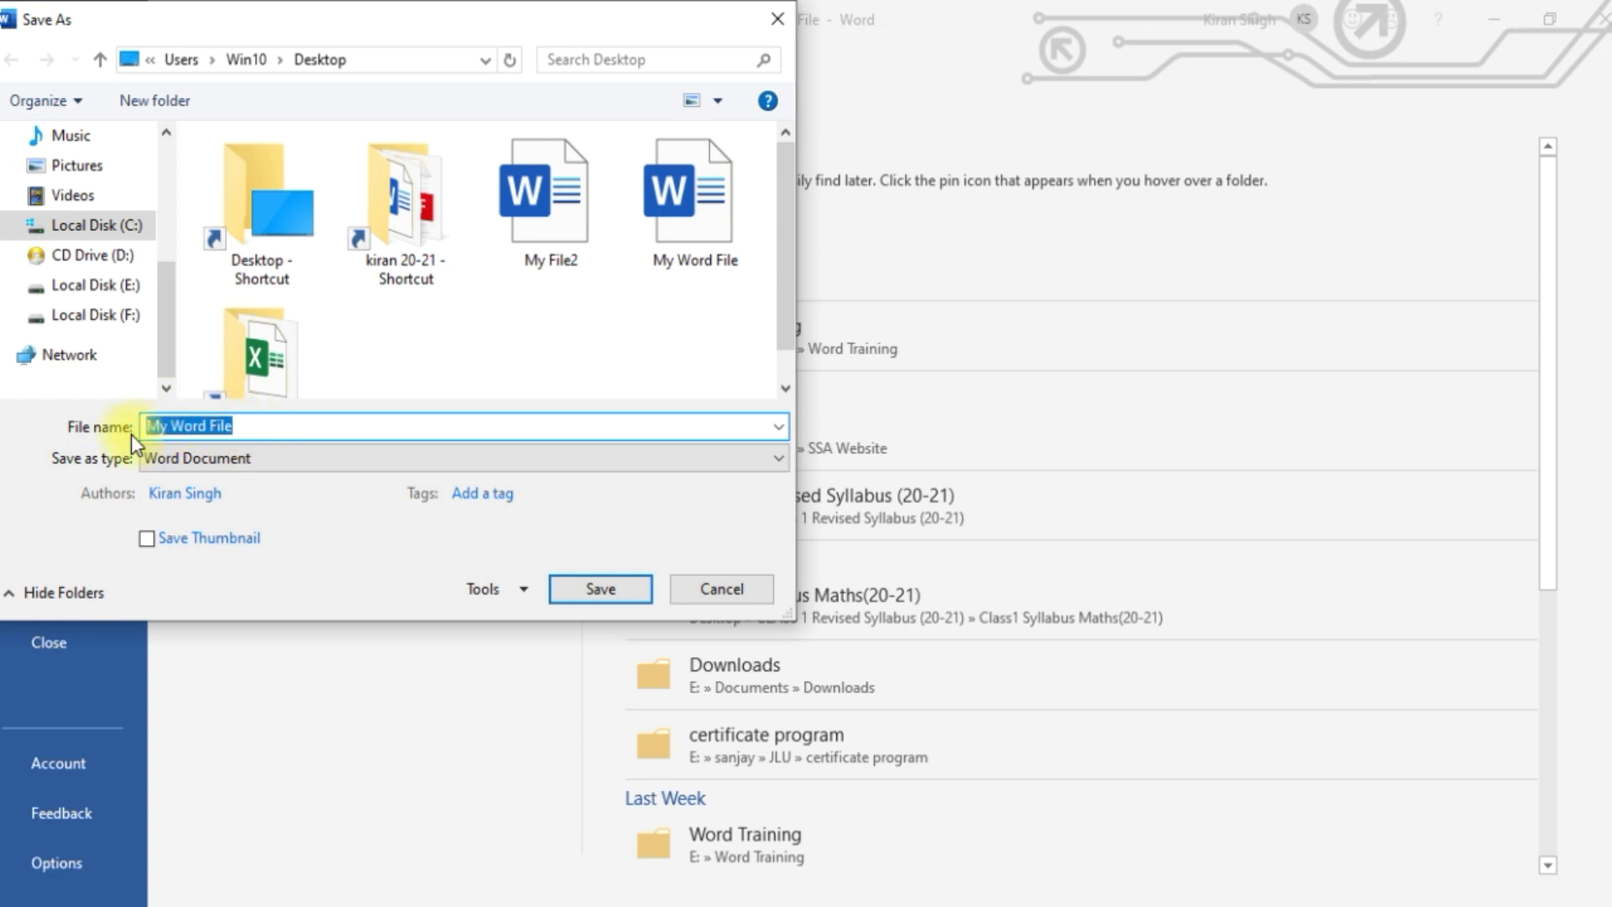
left_click_drag(248, 426, 159, 431)
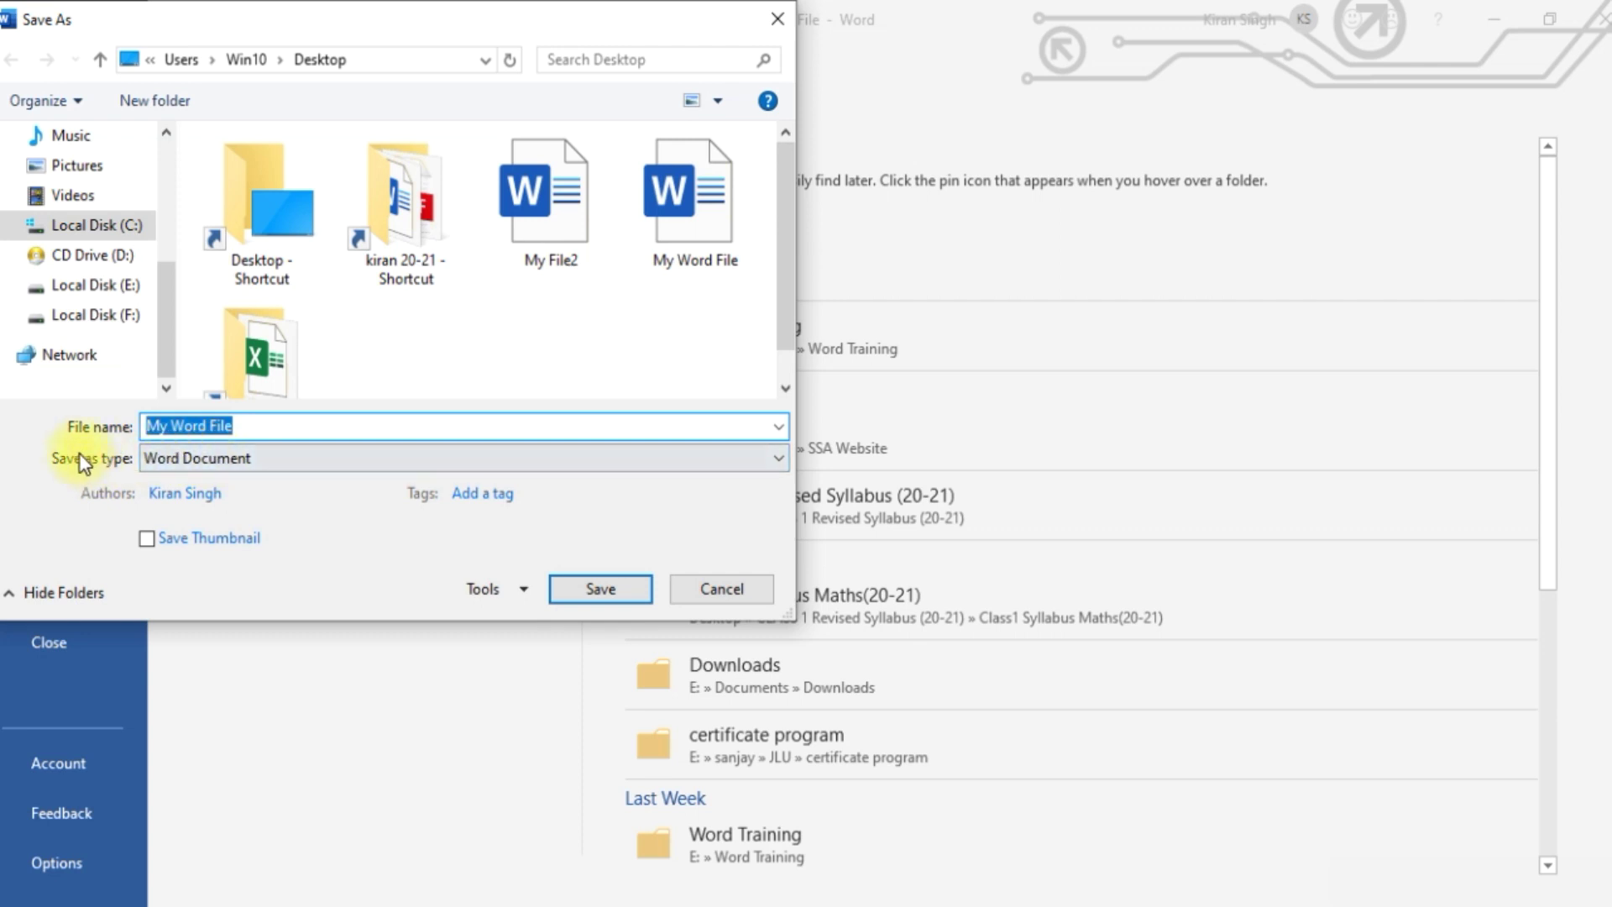
left_click(784, 460)
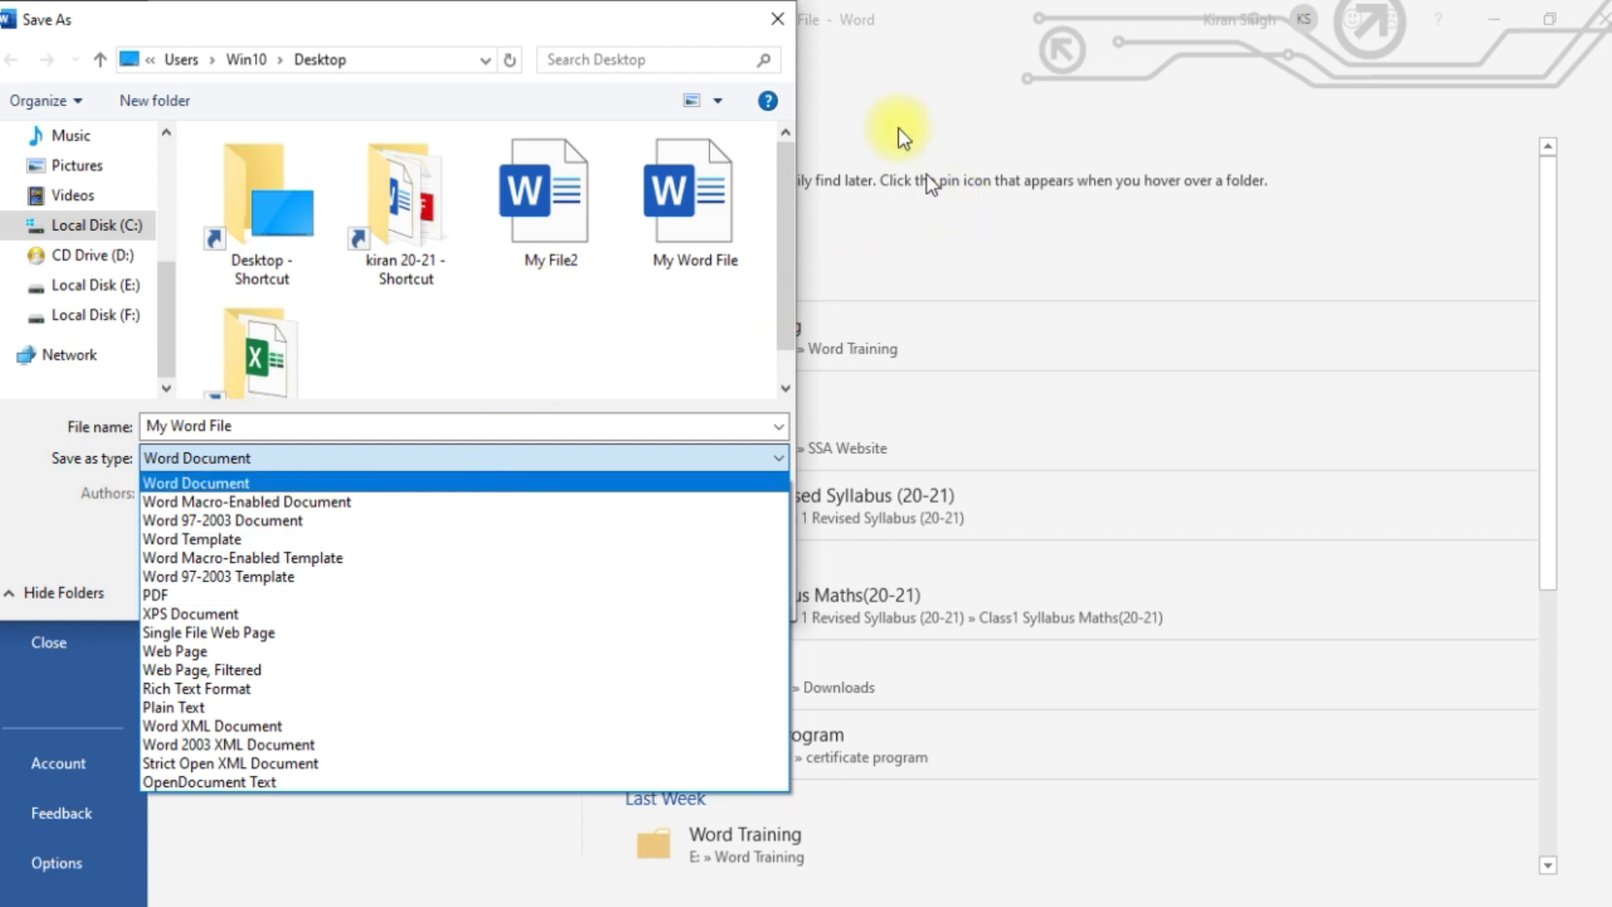
left_click(775, 20)
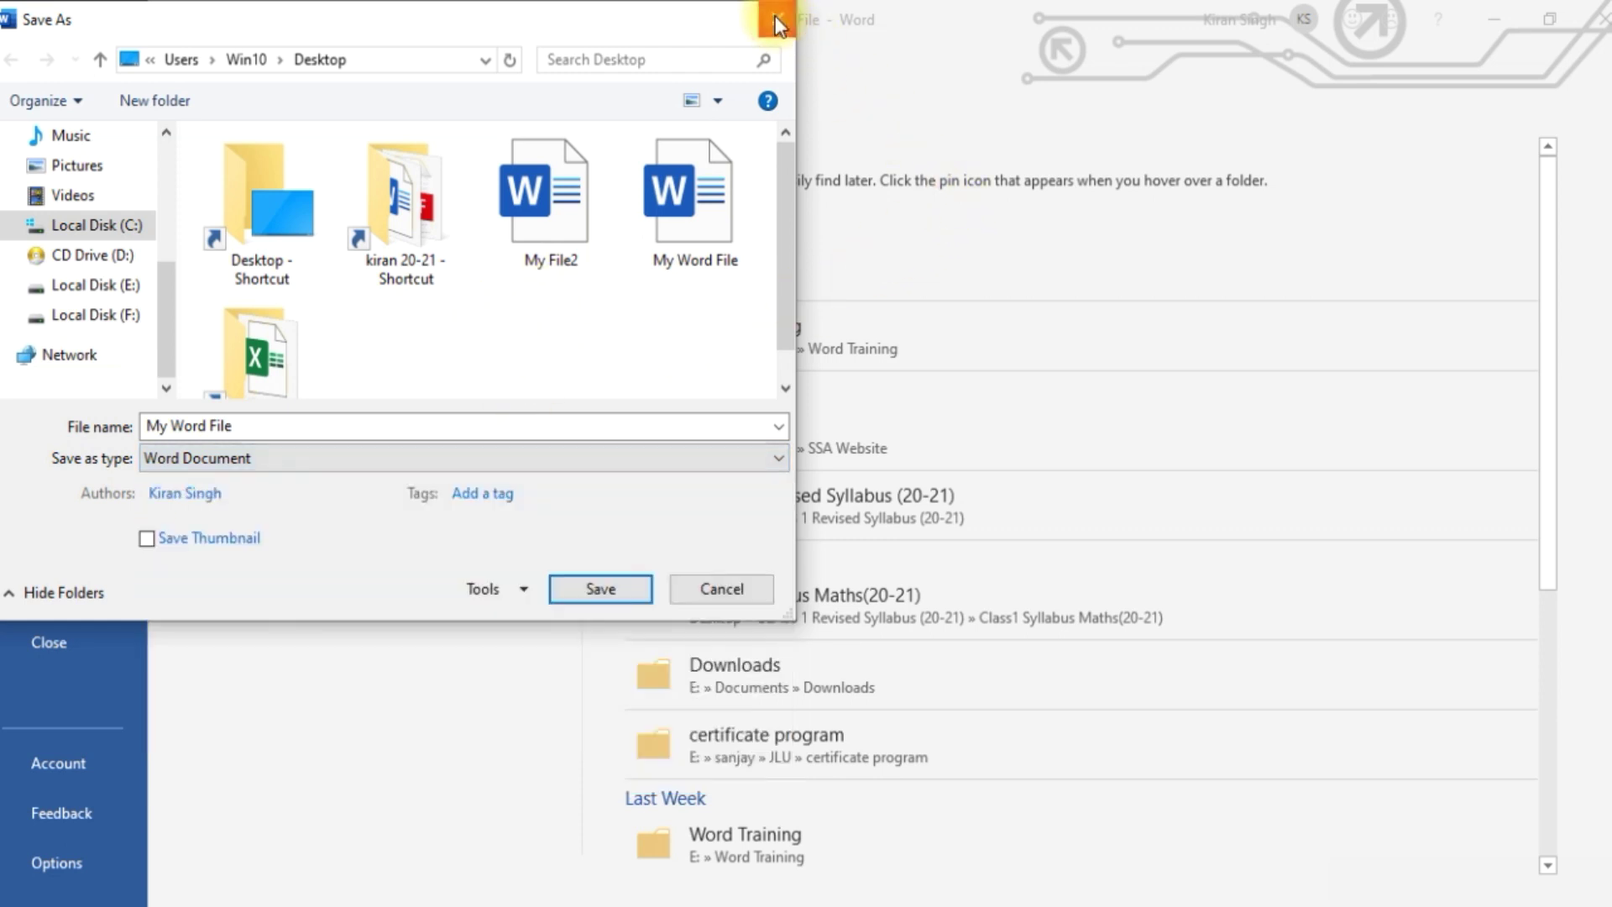
left_click(774, 17)
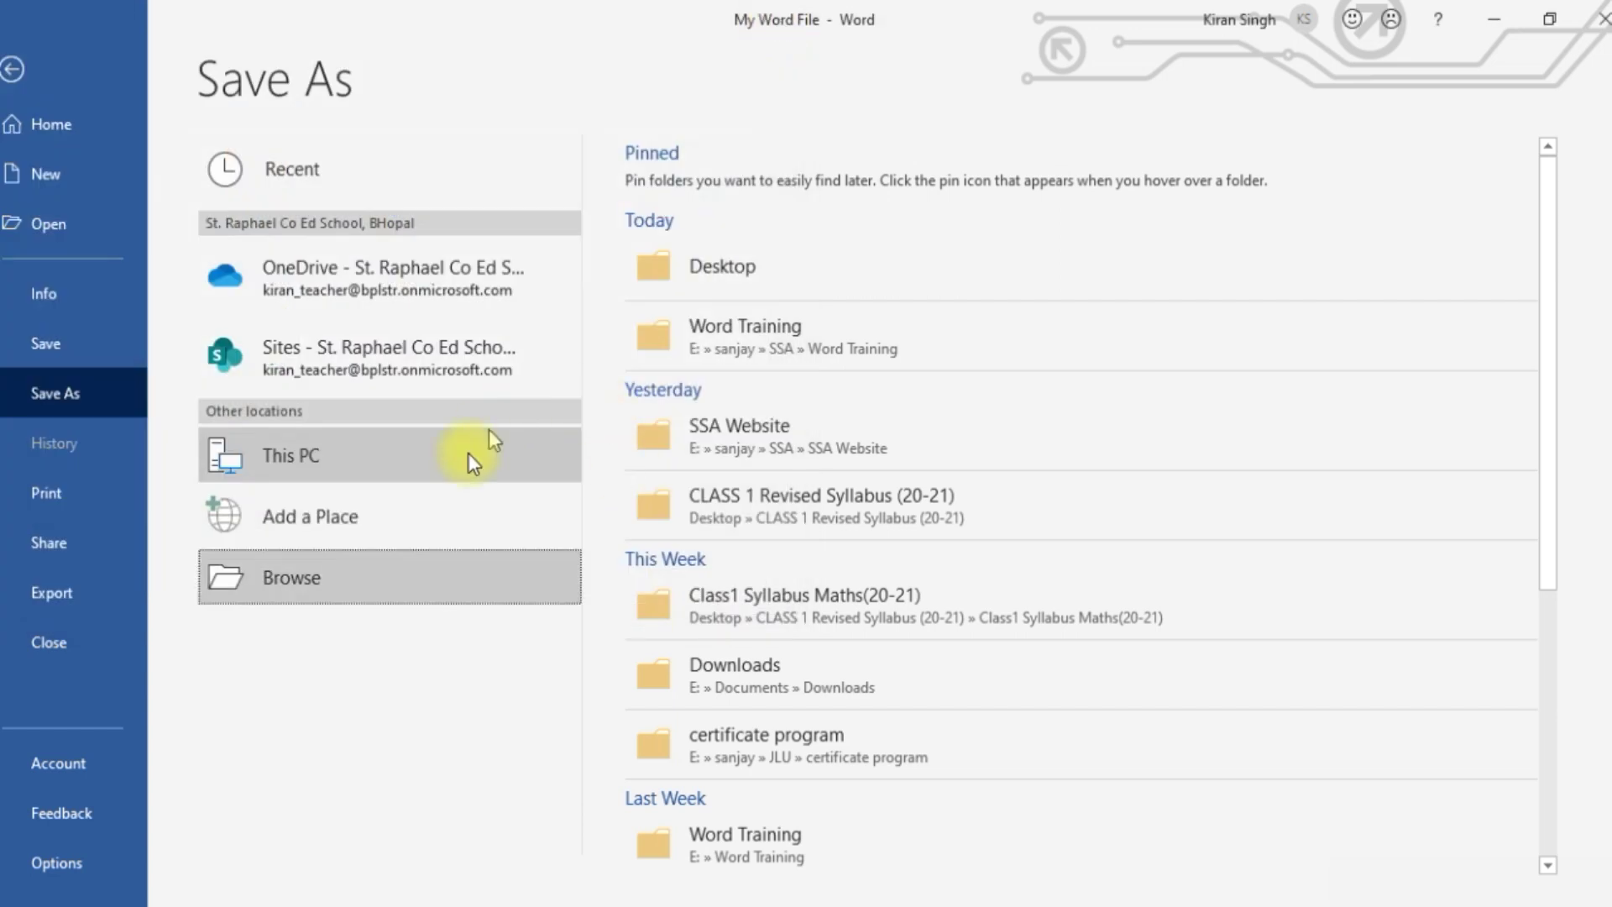
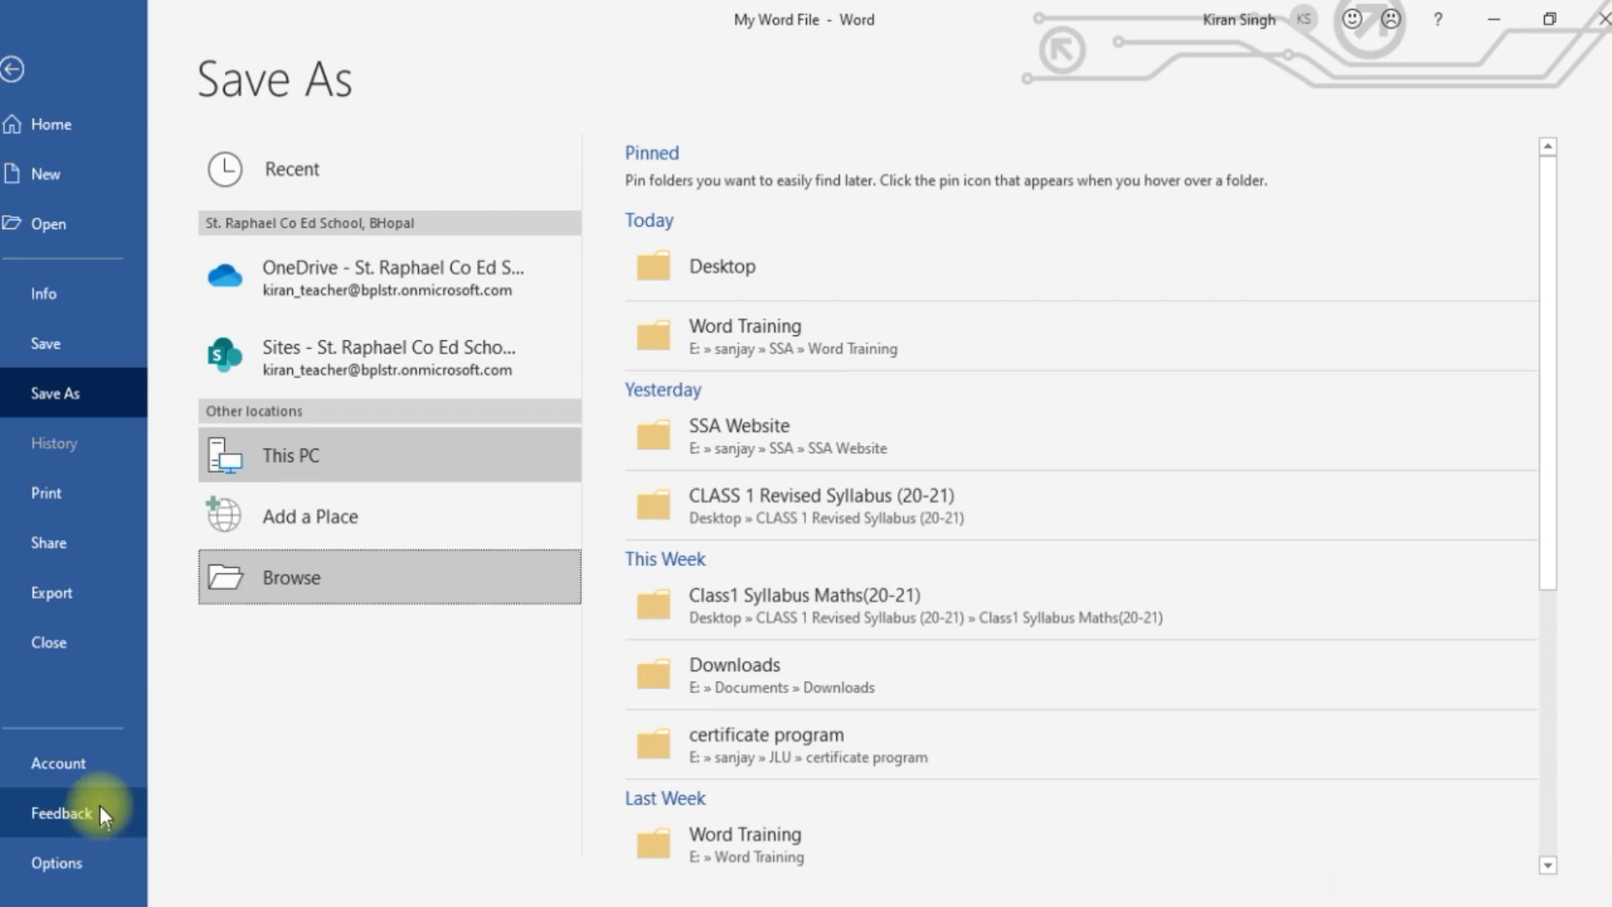
left_click(12, 69)
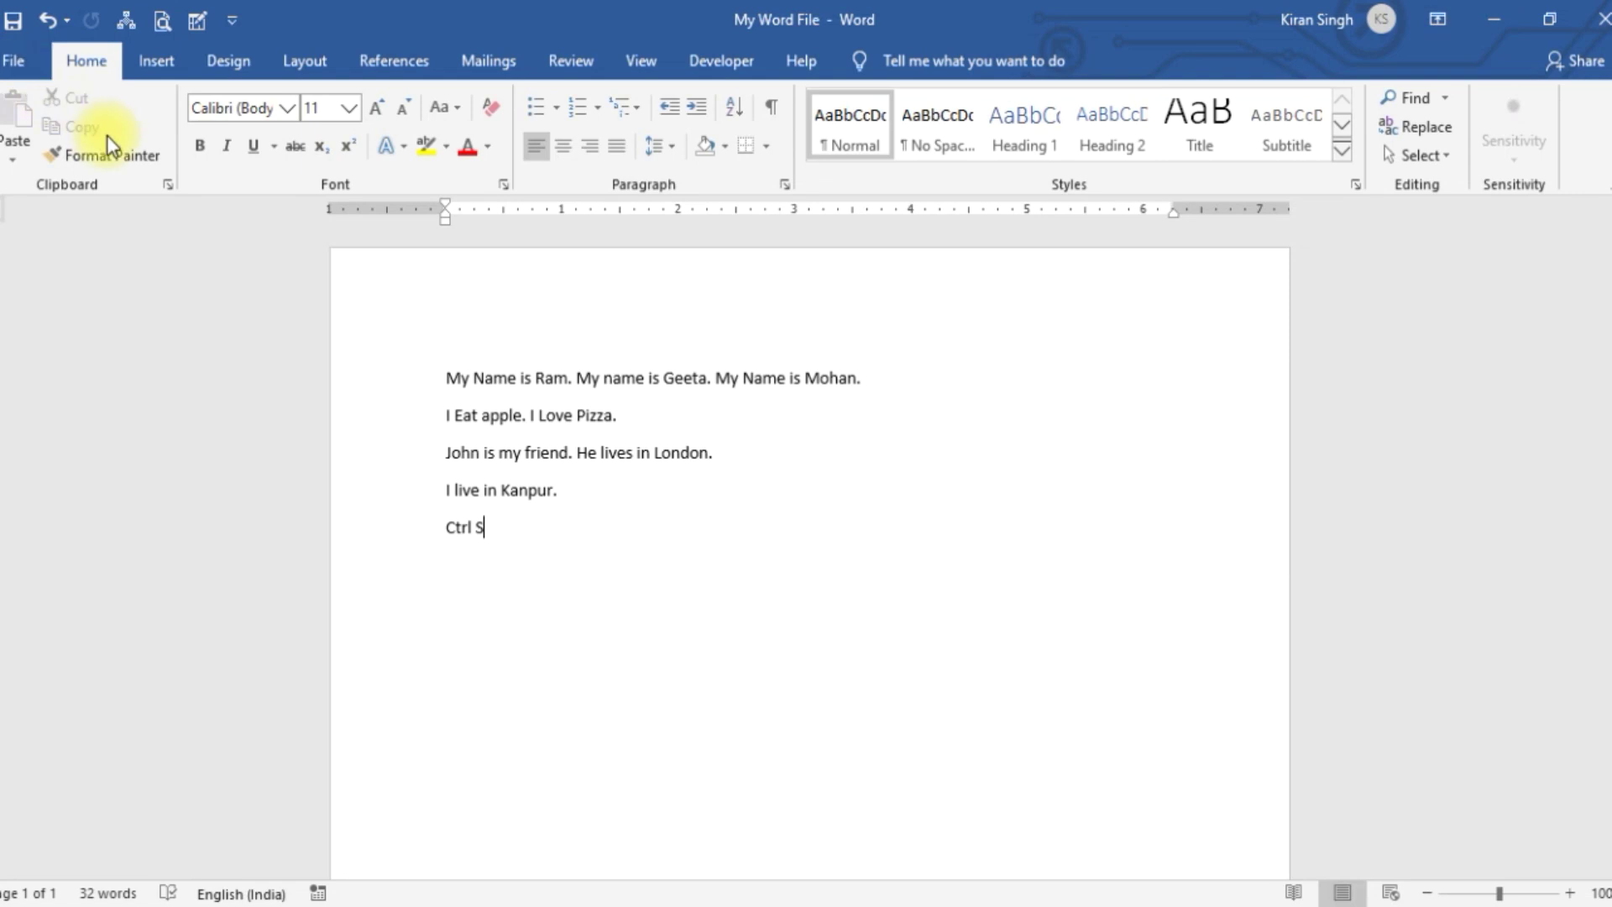
left_click(14, 63)
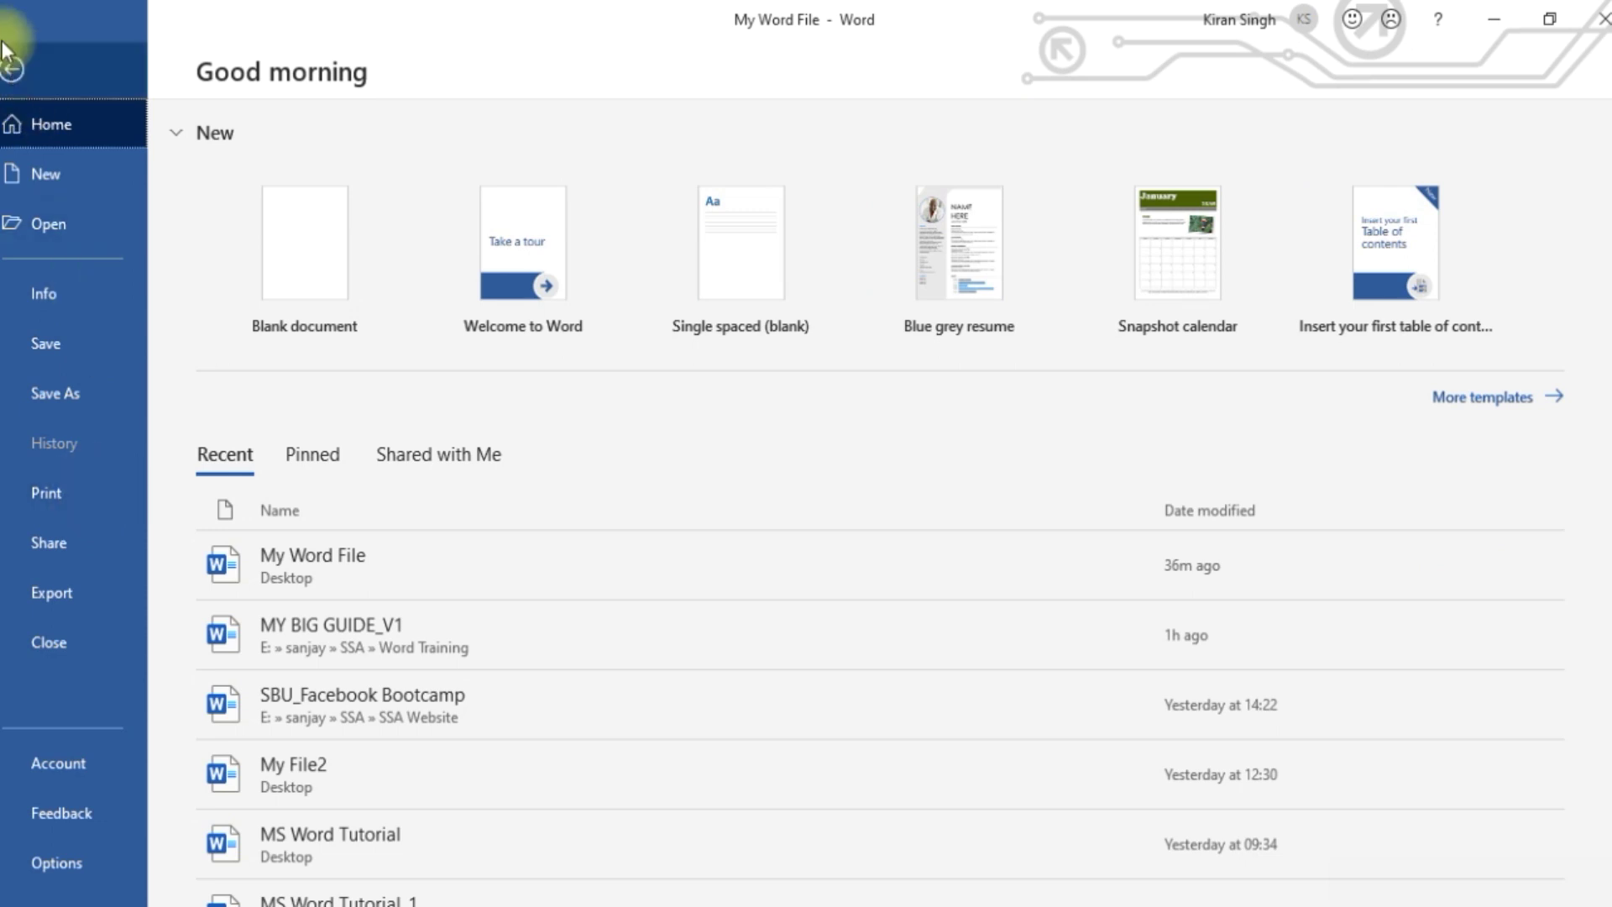
left_click(11, 69)
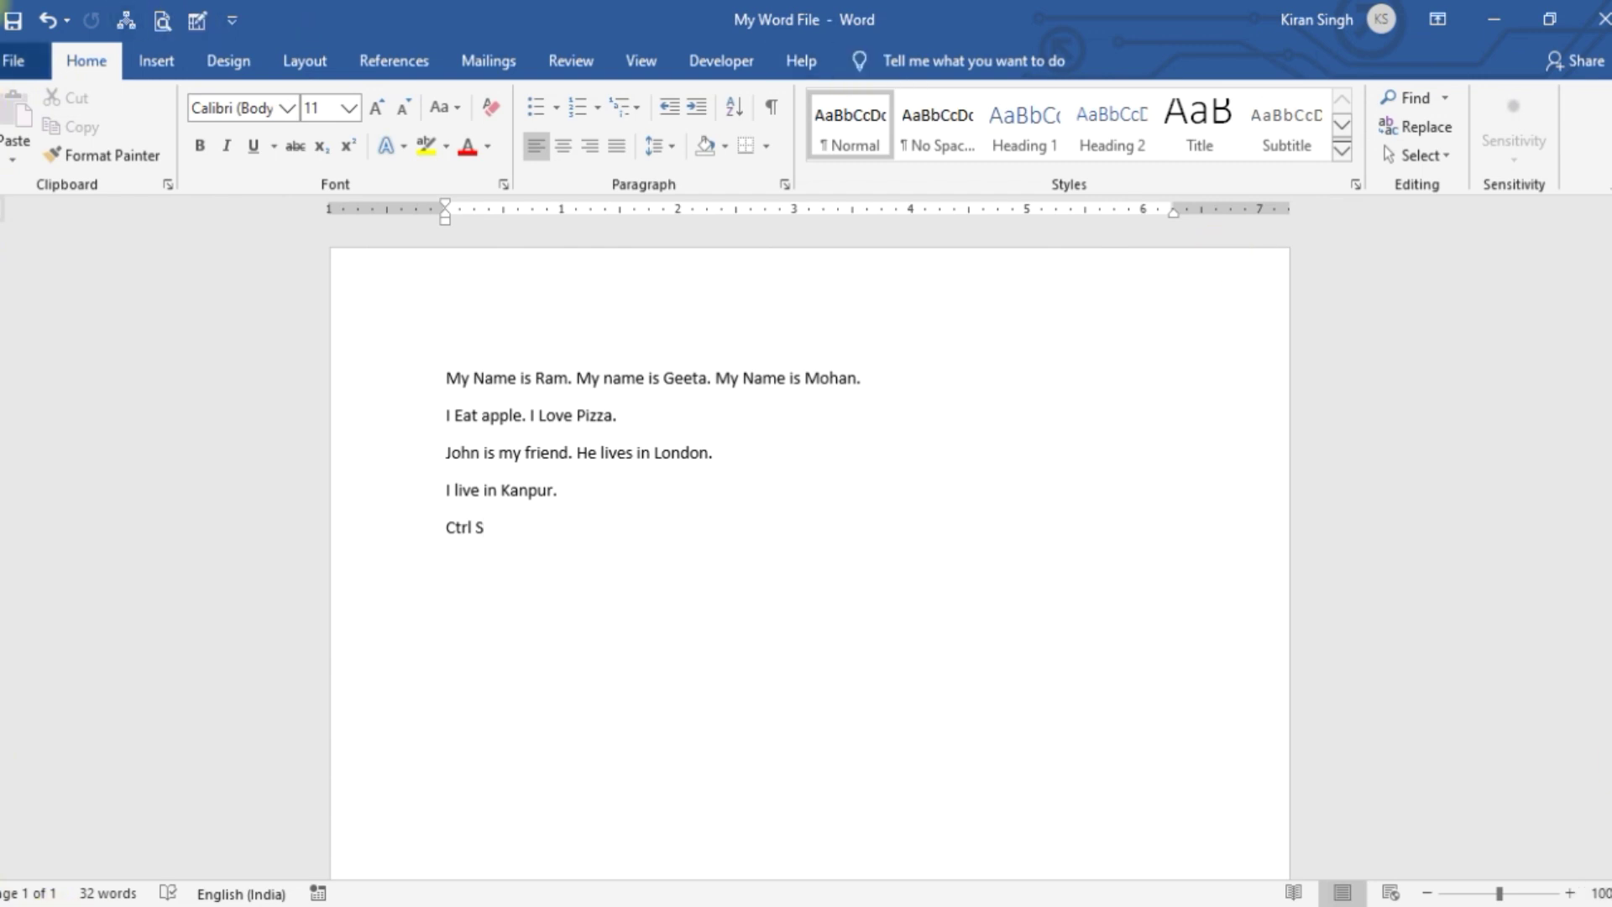
left_click(22, 62)
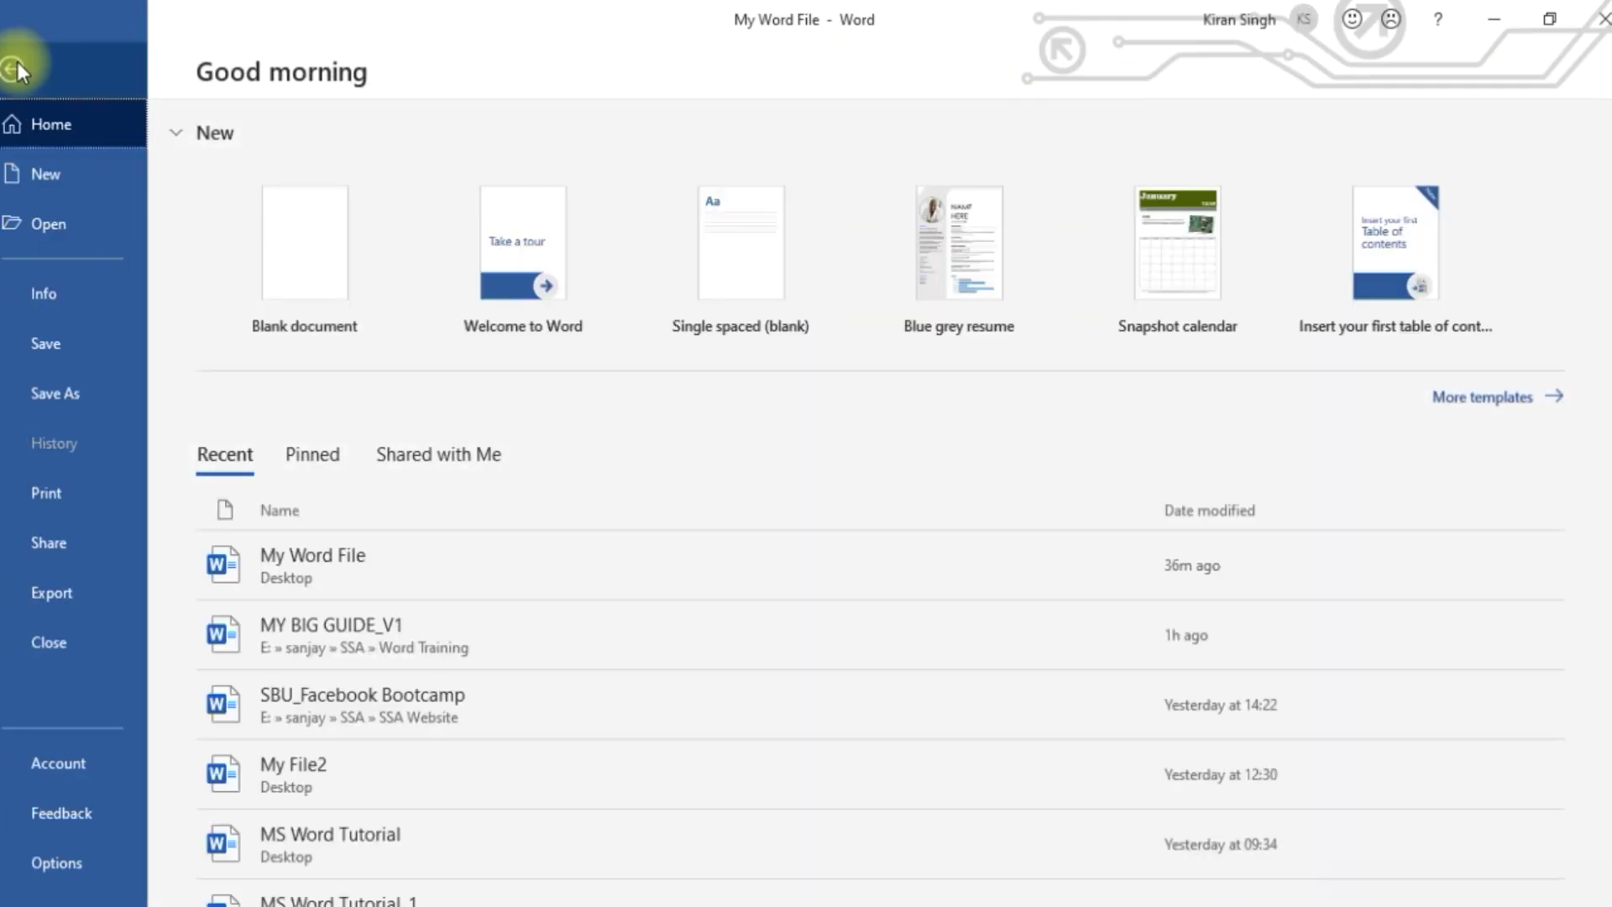
left_click(19, 65)
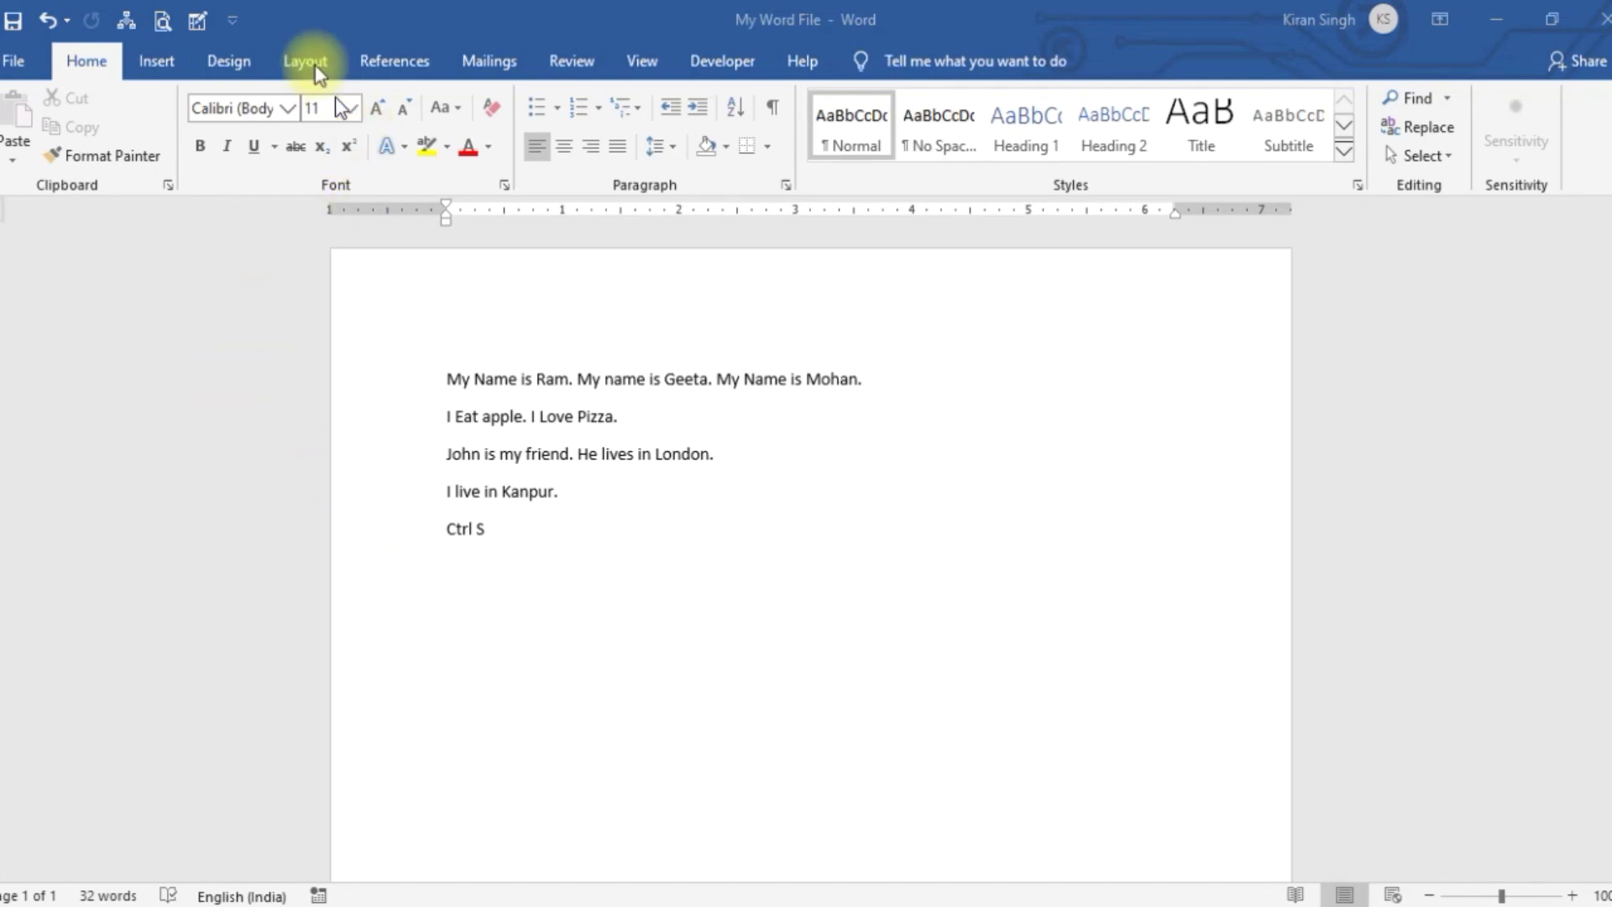
Step: Open the print page for the document and examine its settings and preview
left_click(10, 66)
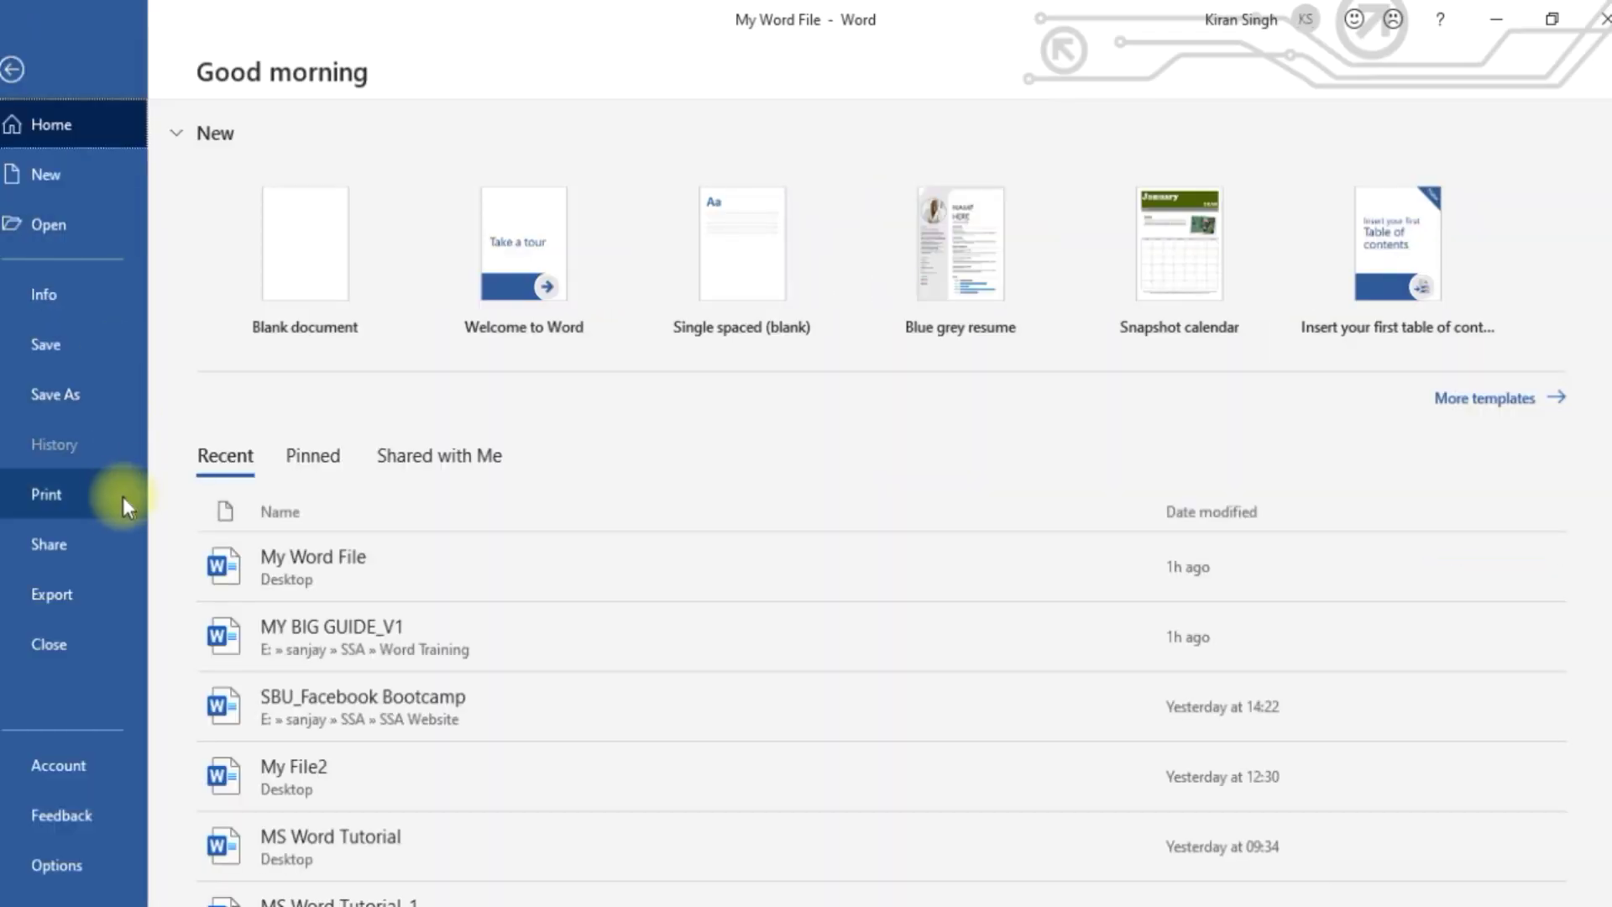
left_click(98, 497)
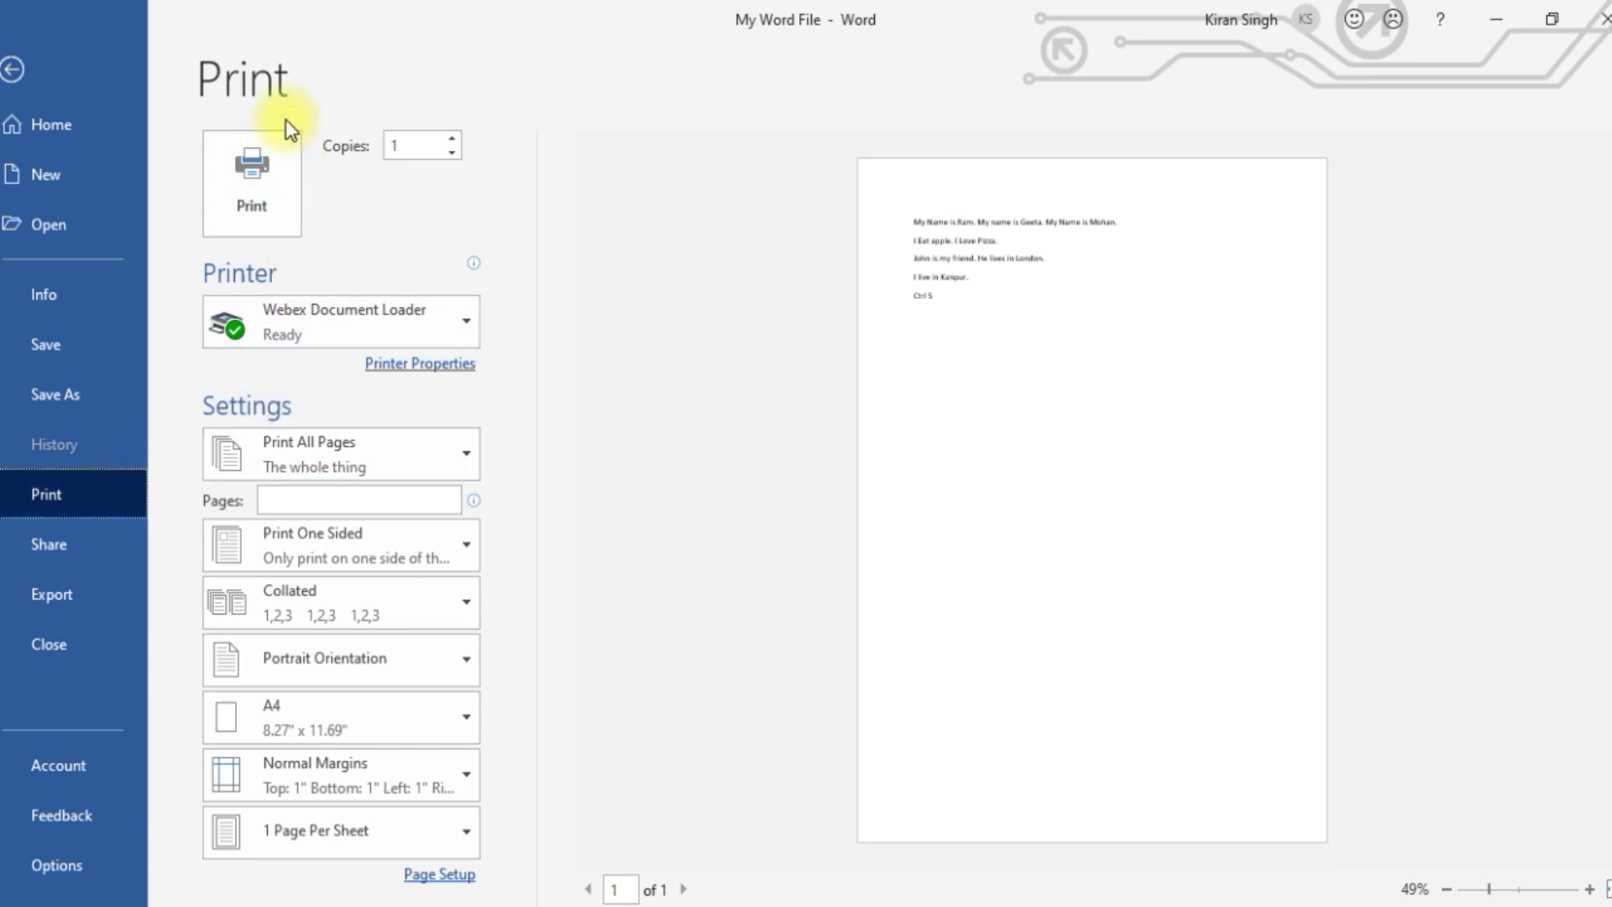
left_click(272, 199)
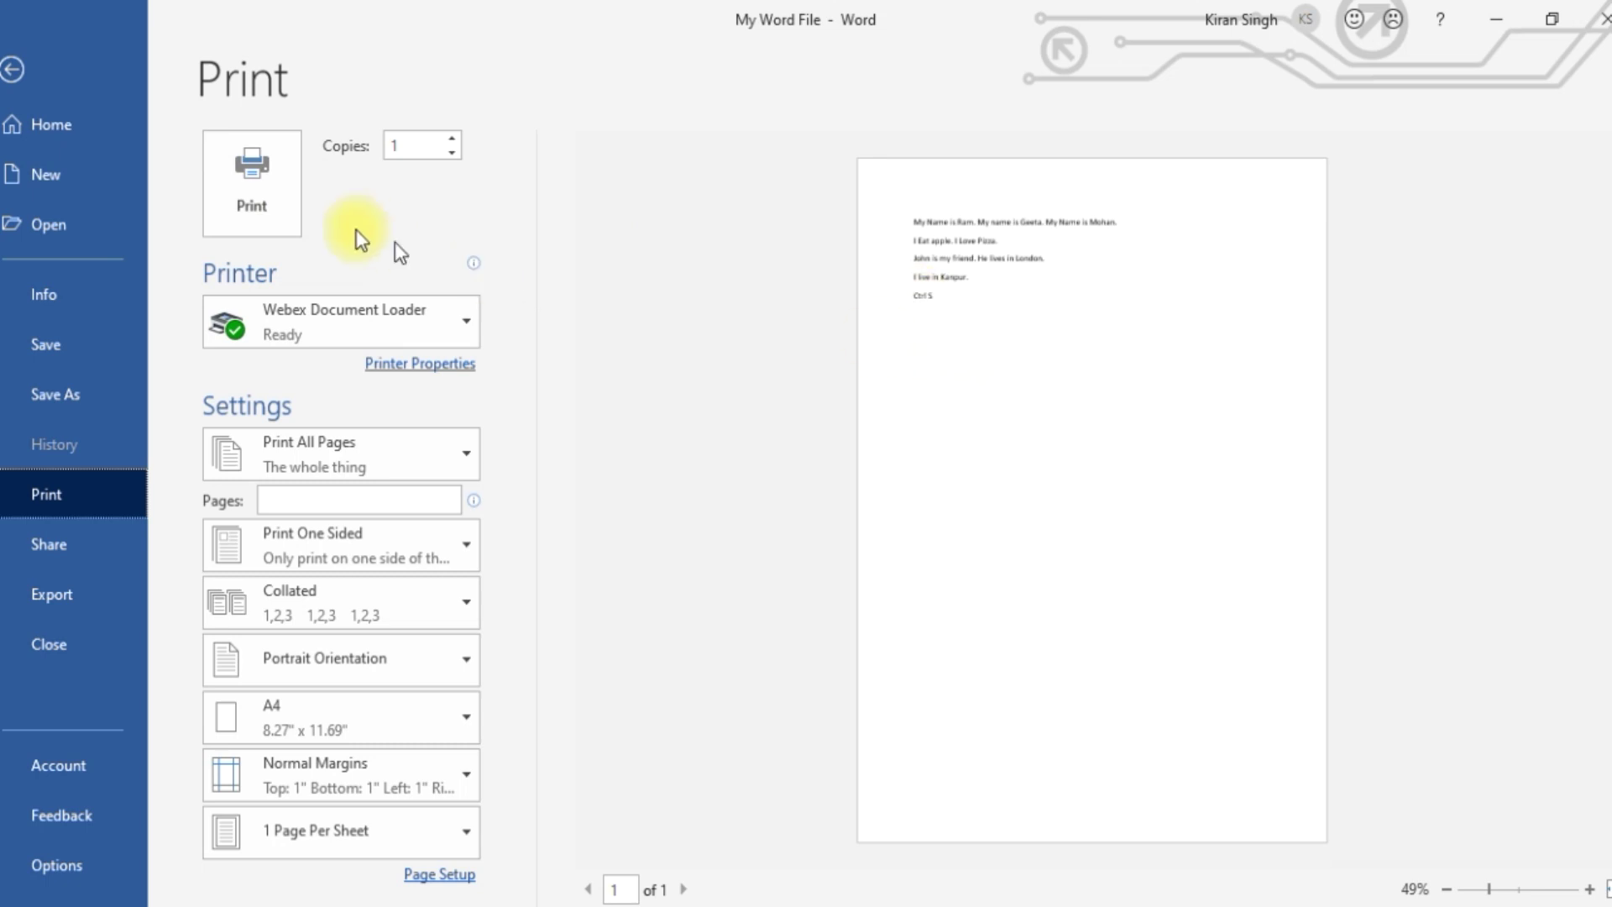
Step: Raise the number of print copies to 4 and bring it back down to 1
left_click(452, 139)
left_click(452, 140)
left_click(453, 139)
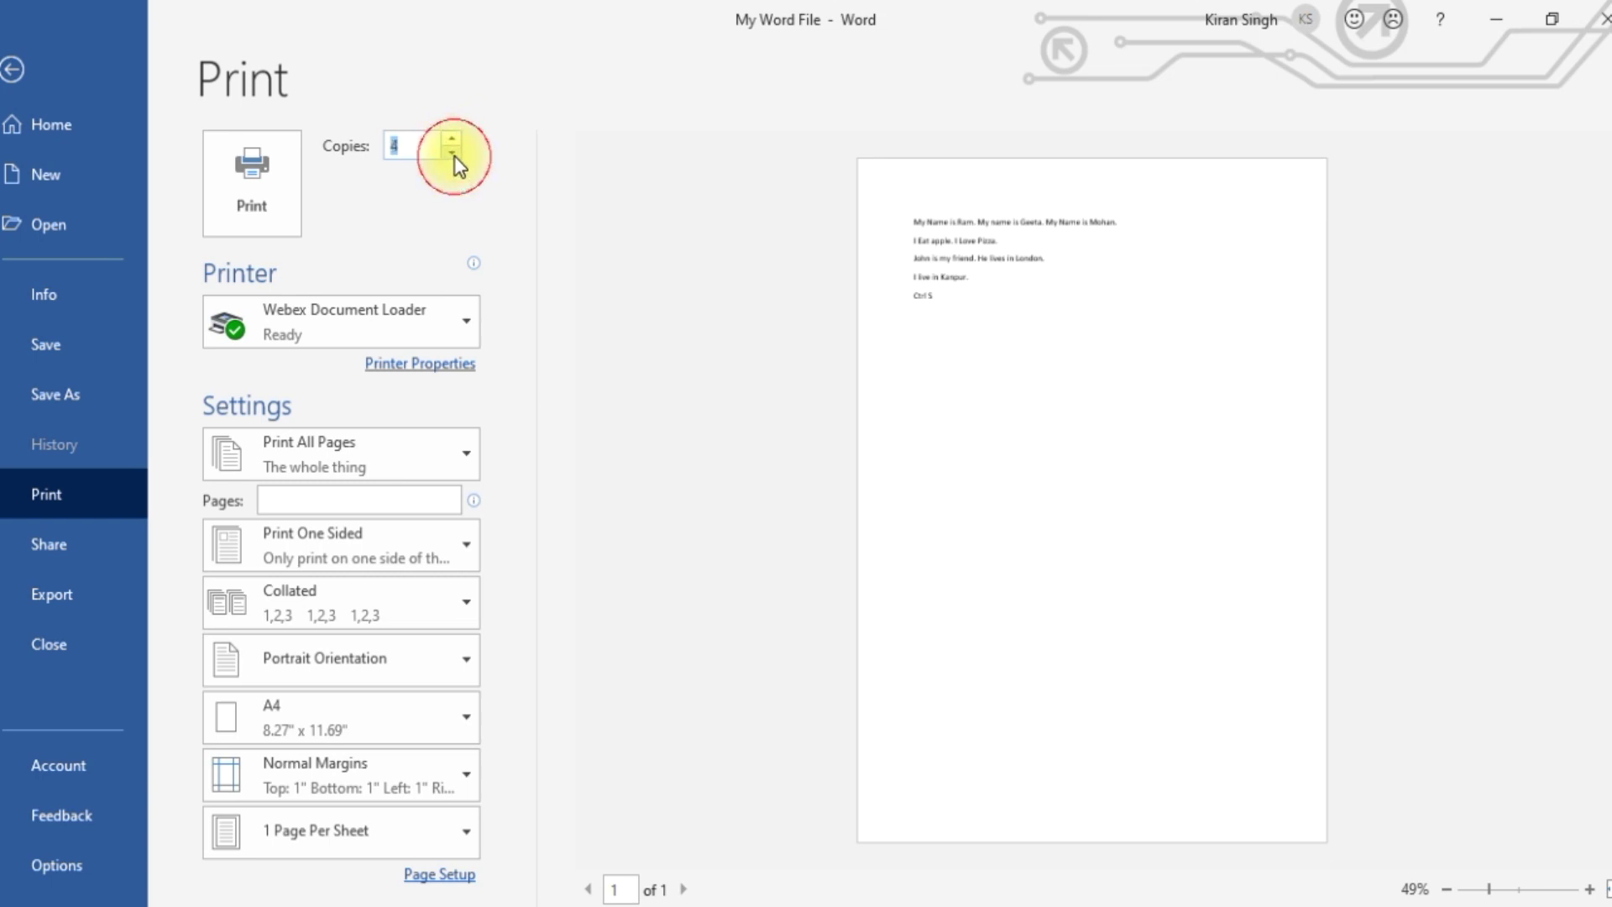
left_click(453, 153)
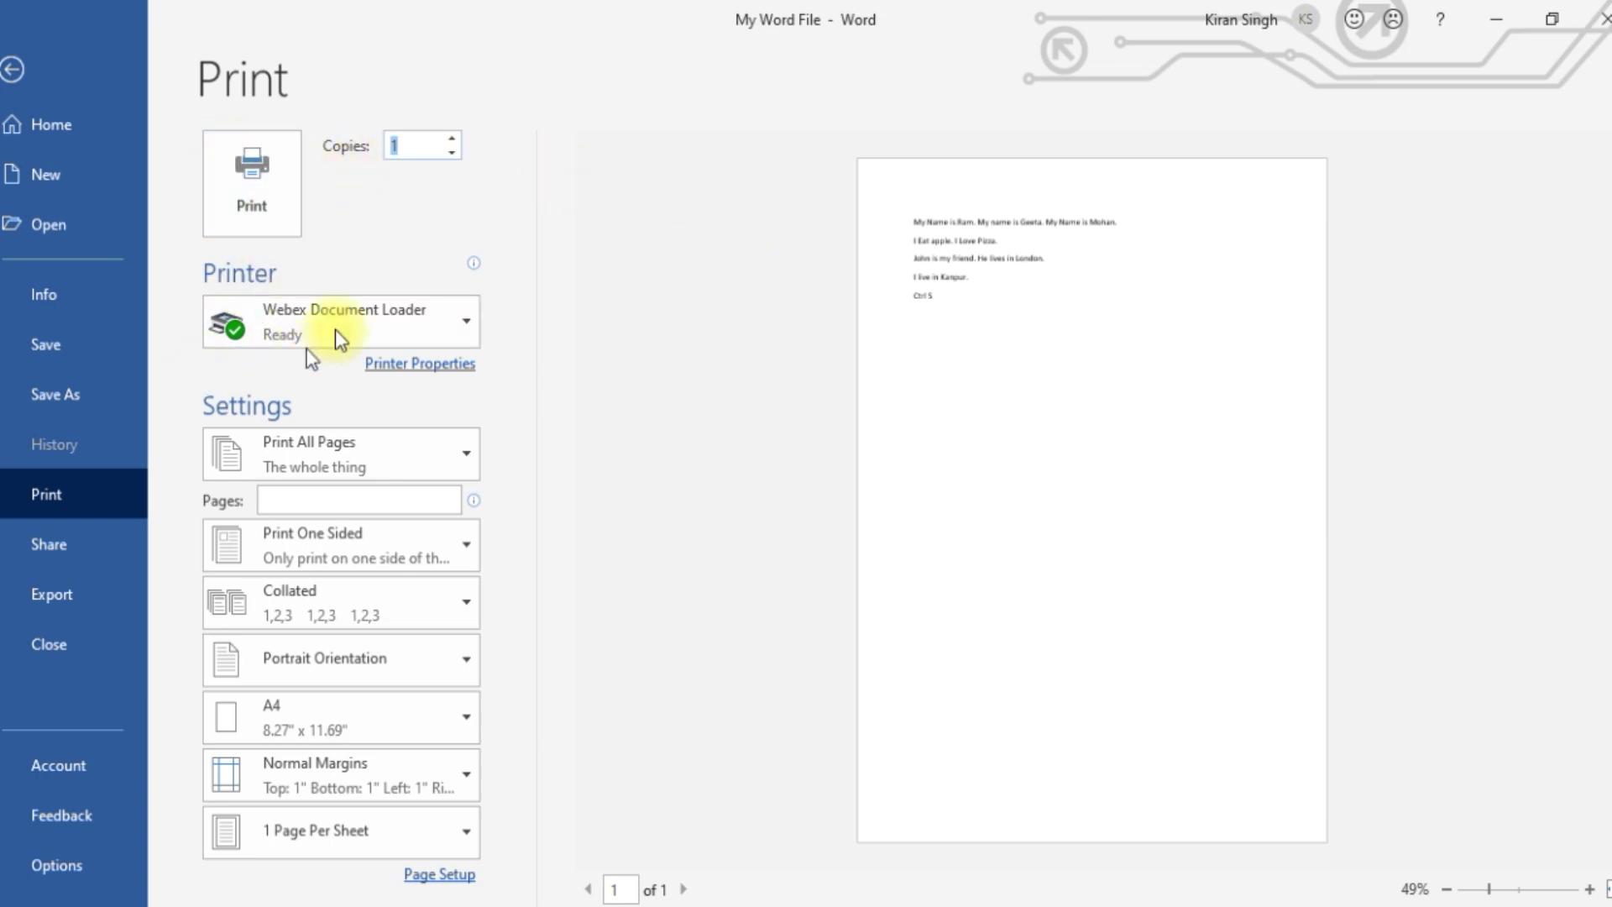
Step: Examine the available printers and the status details of Microsoft XPS Document Writer, keeping the selected printer
left_click(466, 319)
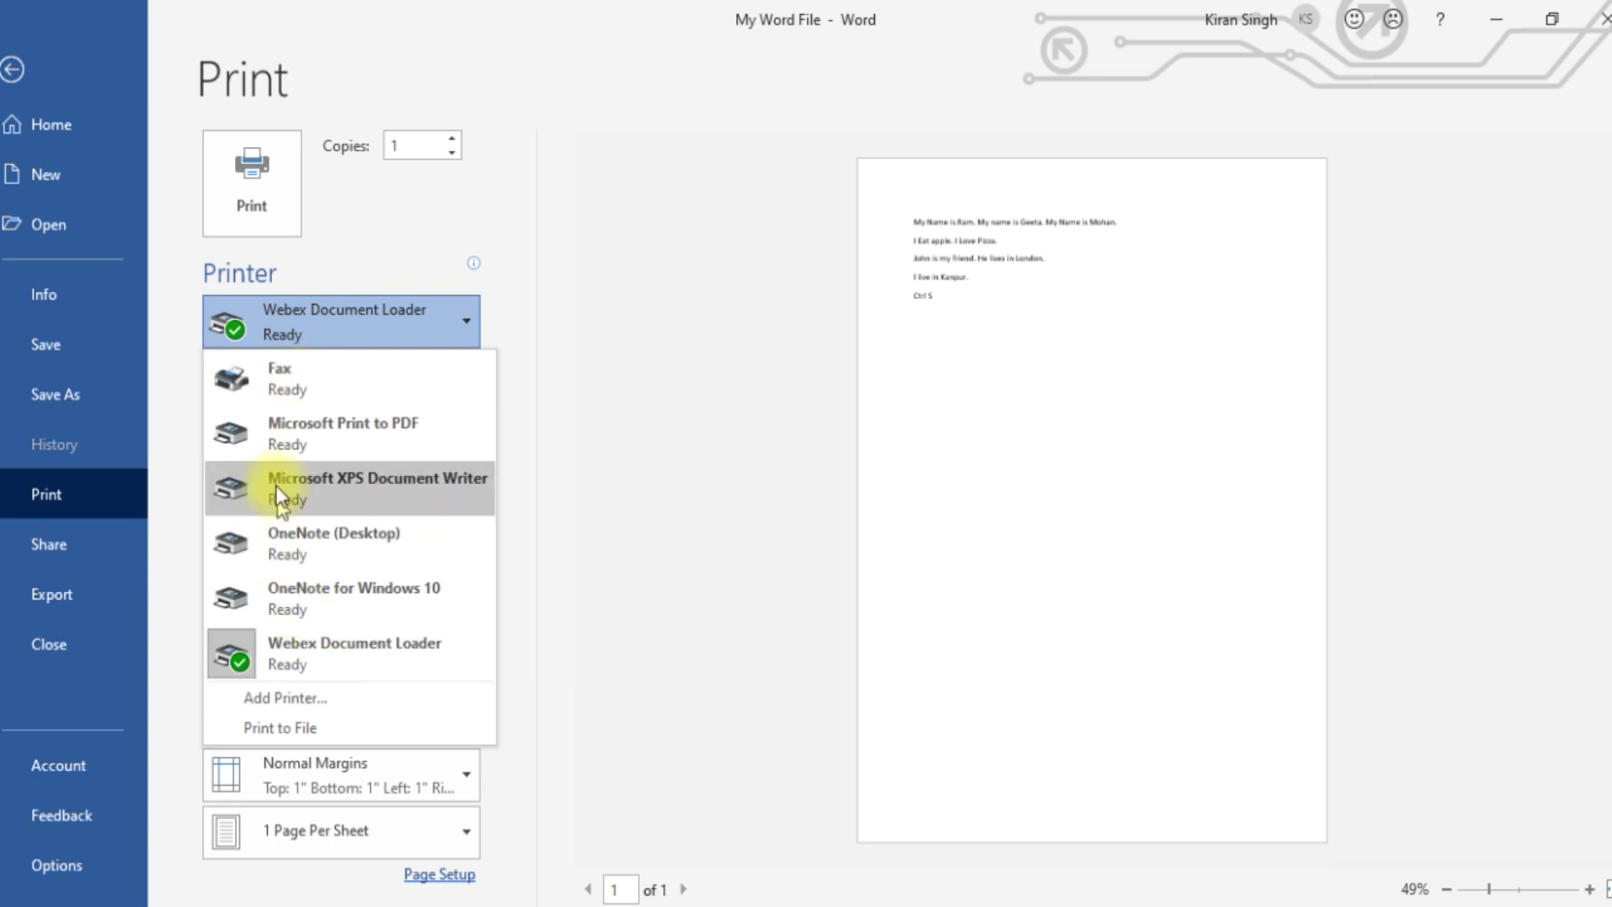
mouse_move(295, 402)
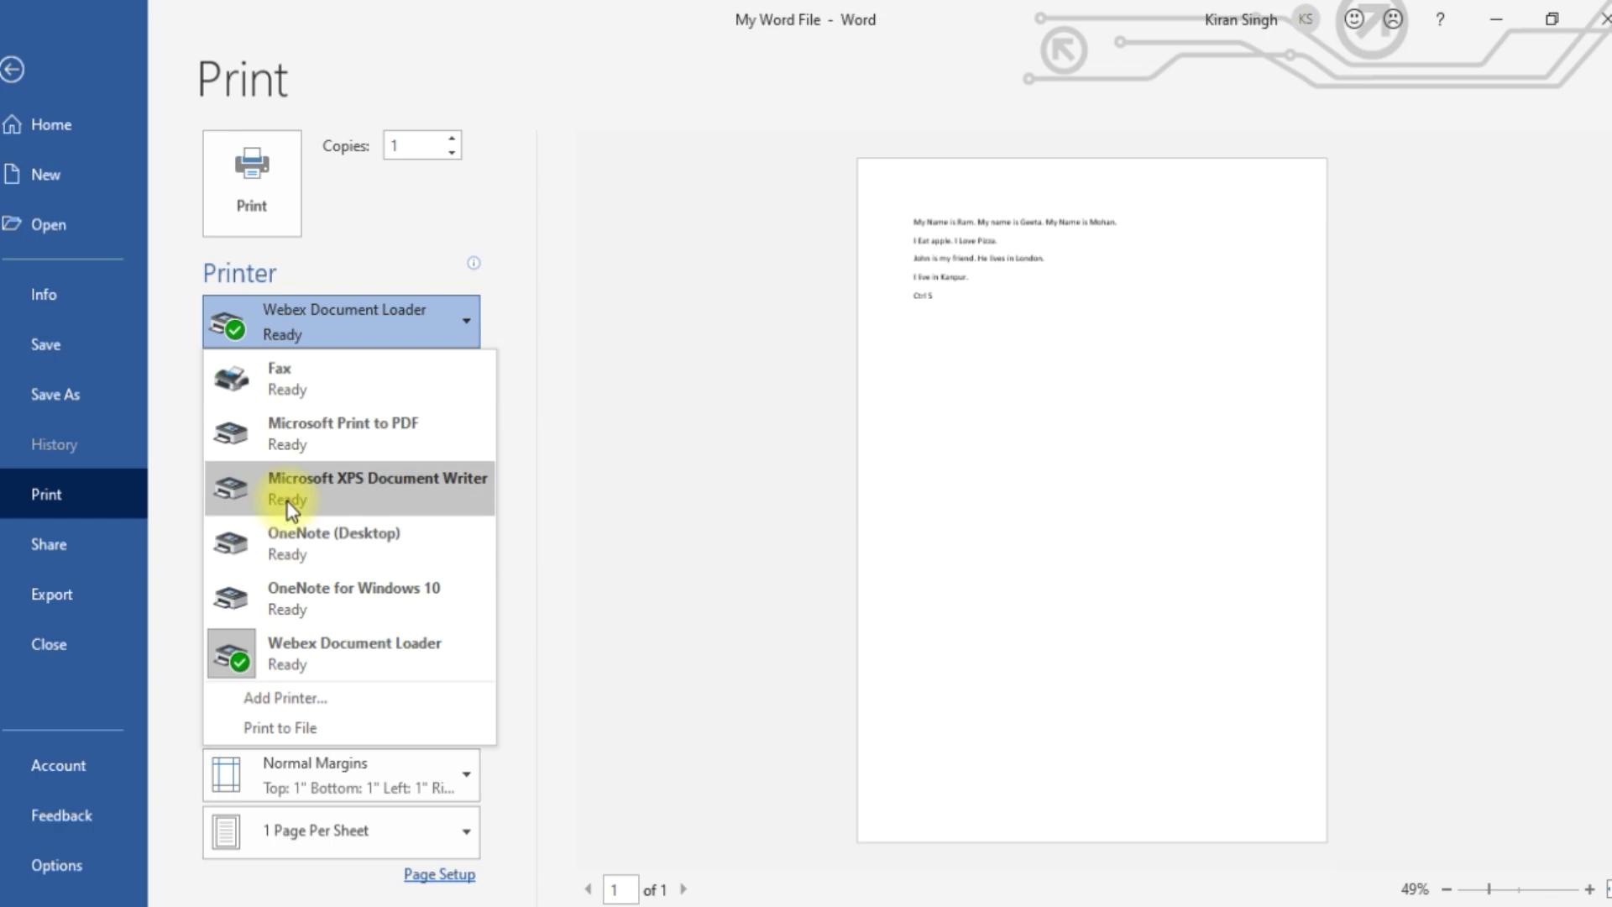
mouse_move(291, 507)
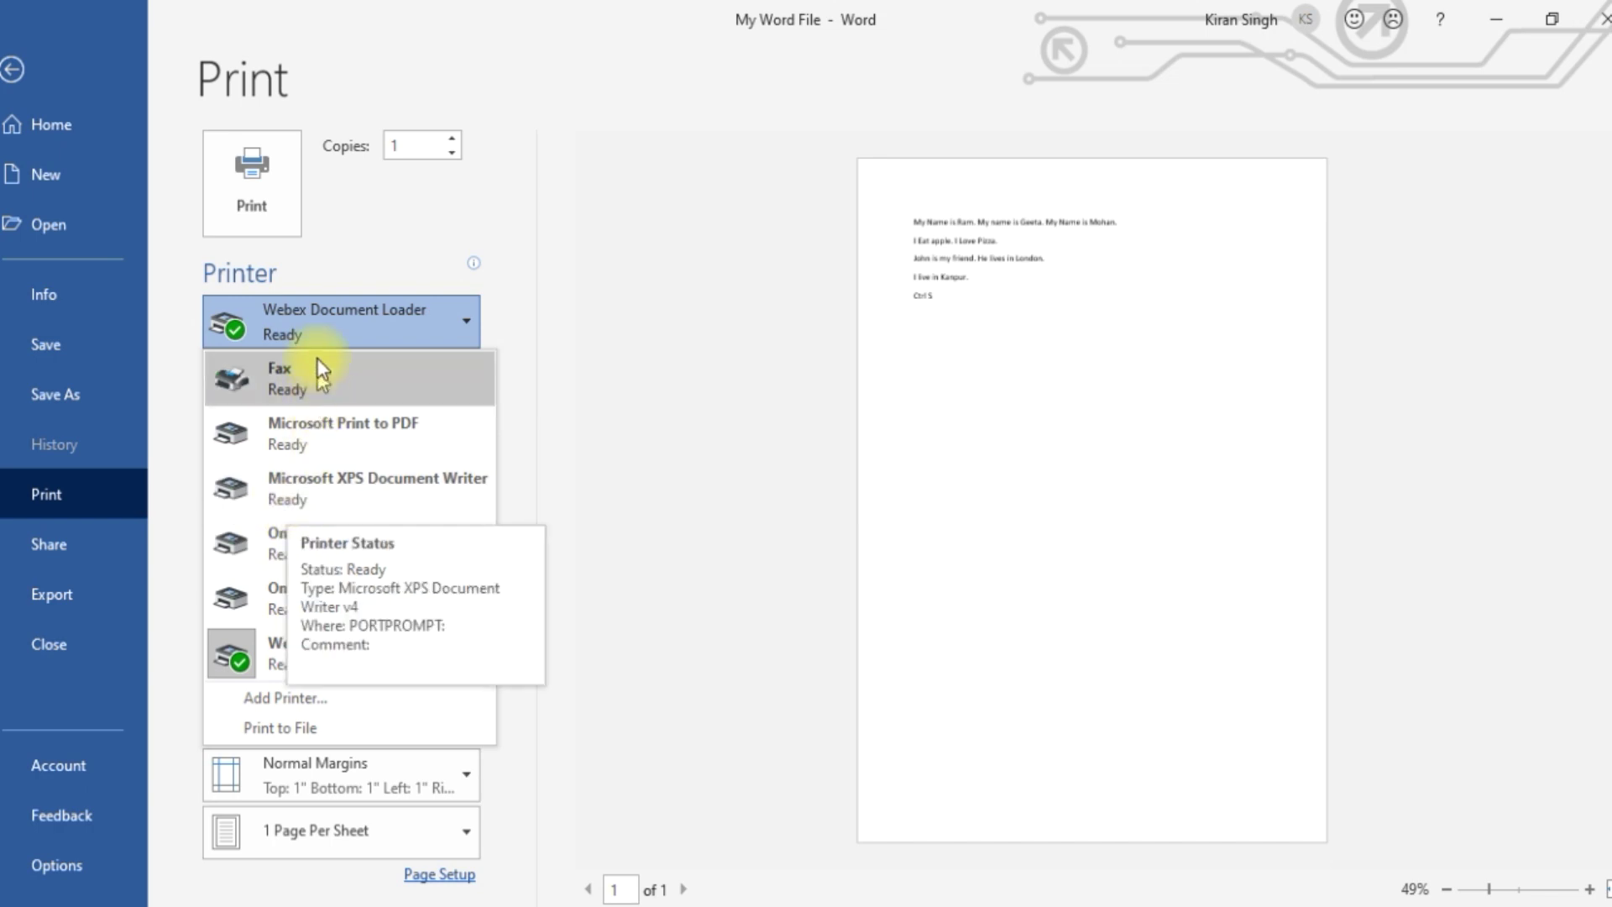
left_click(609, 377)
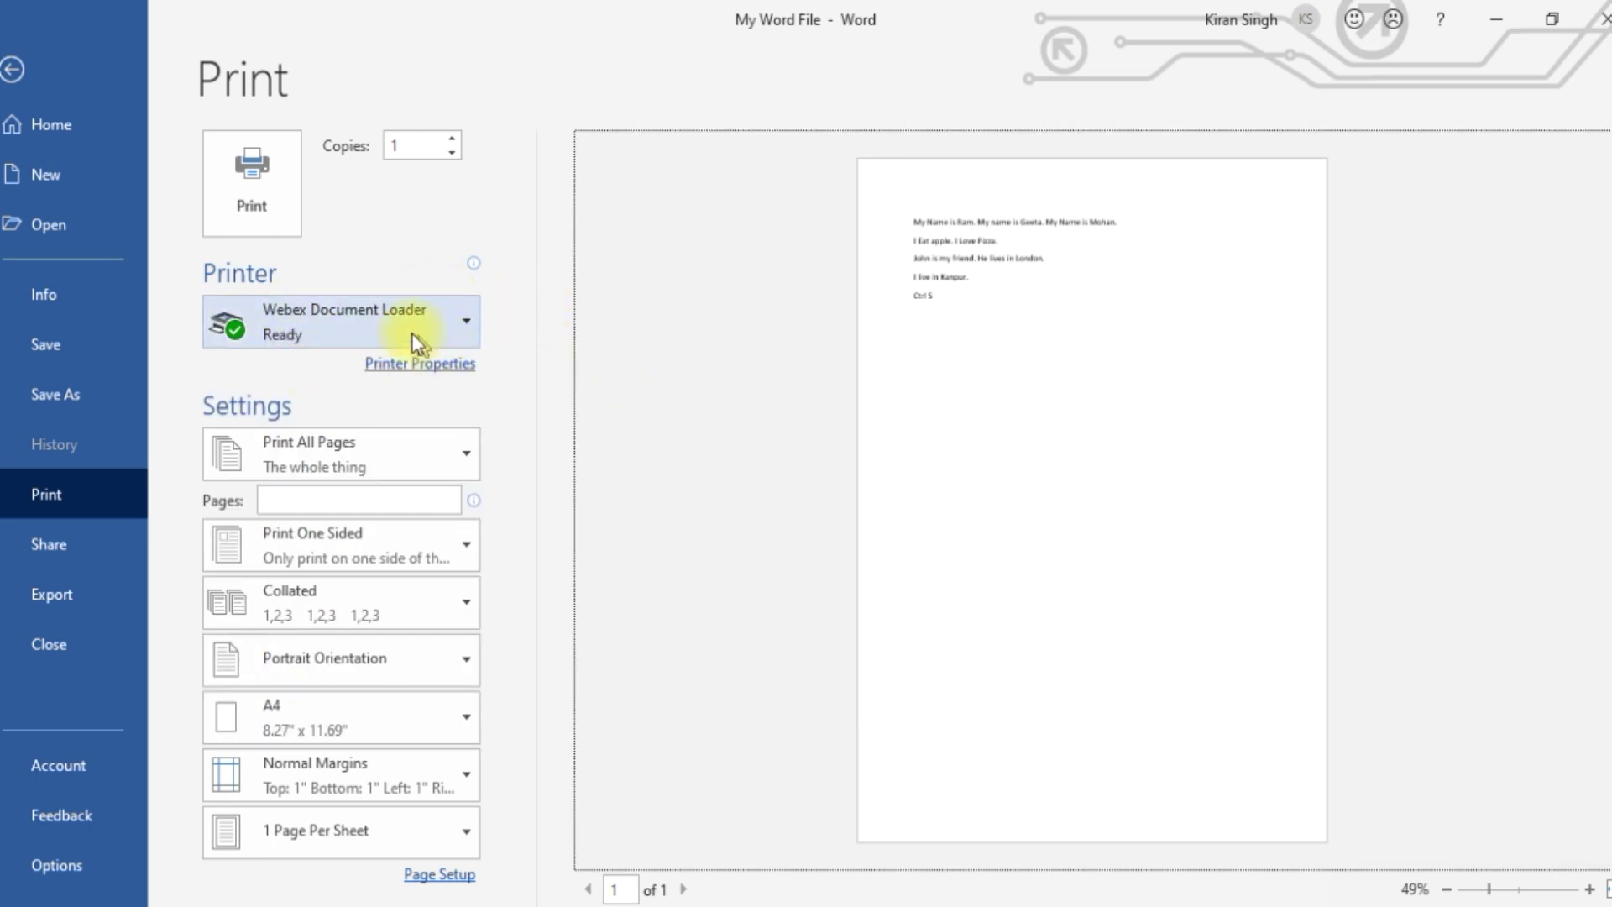
mouse_move(450, 332)
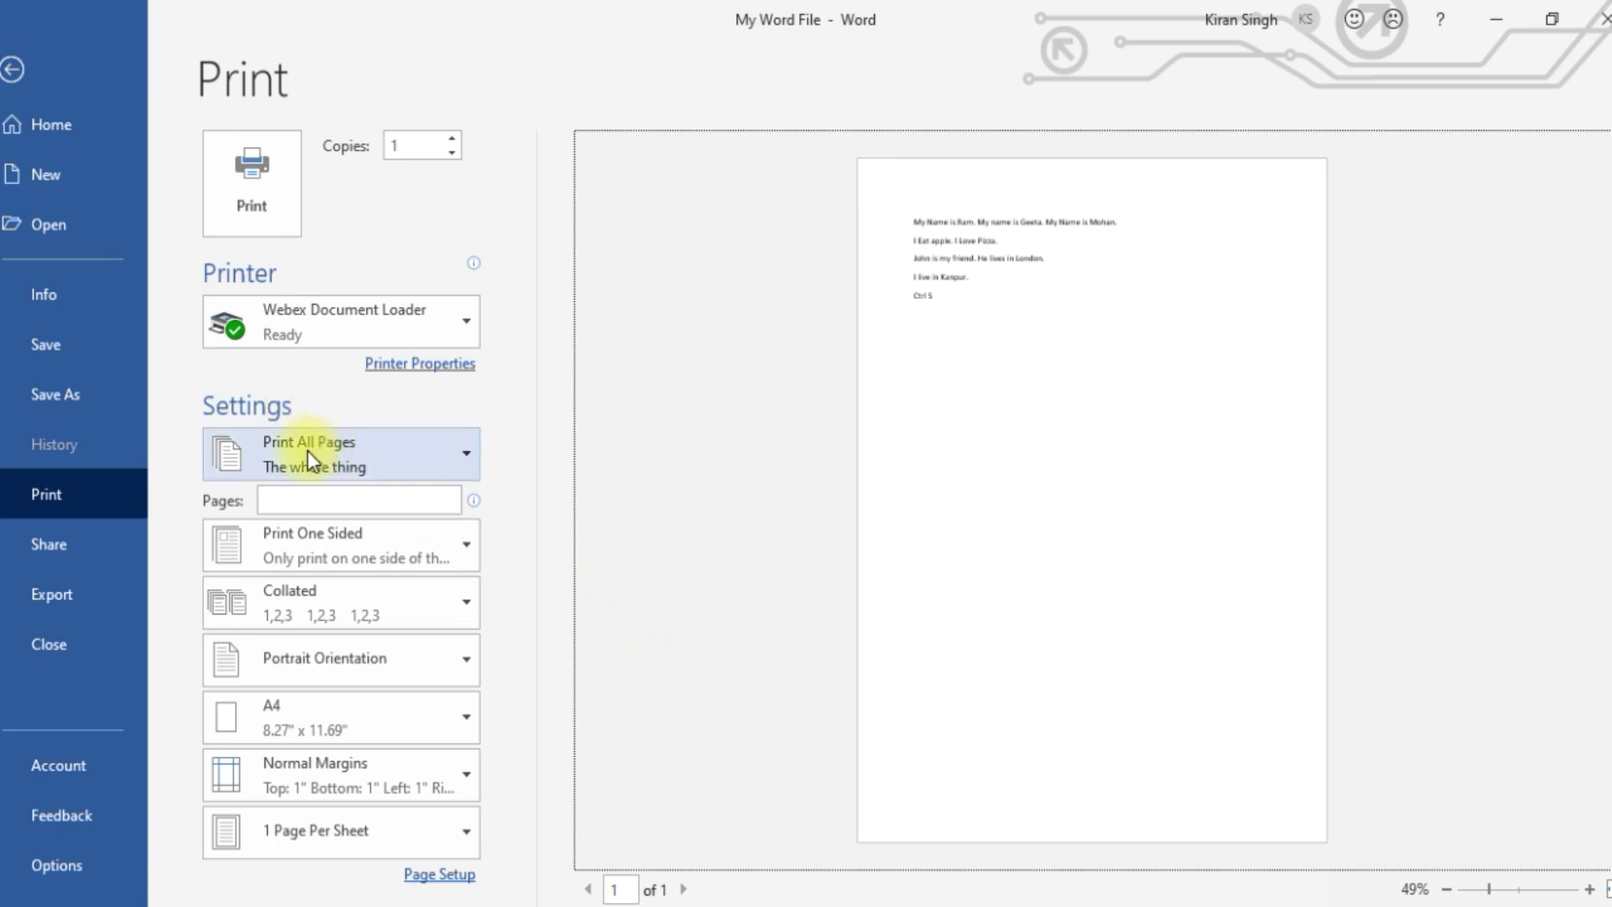
Step: Look through the whole list of print range and document info options without choosing one
left_click(463, 451)
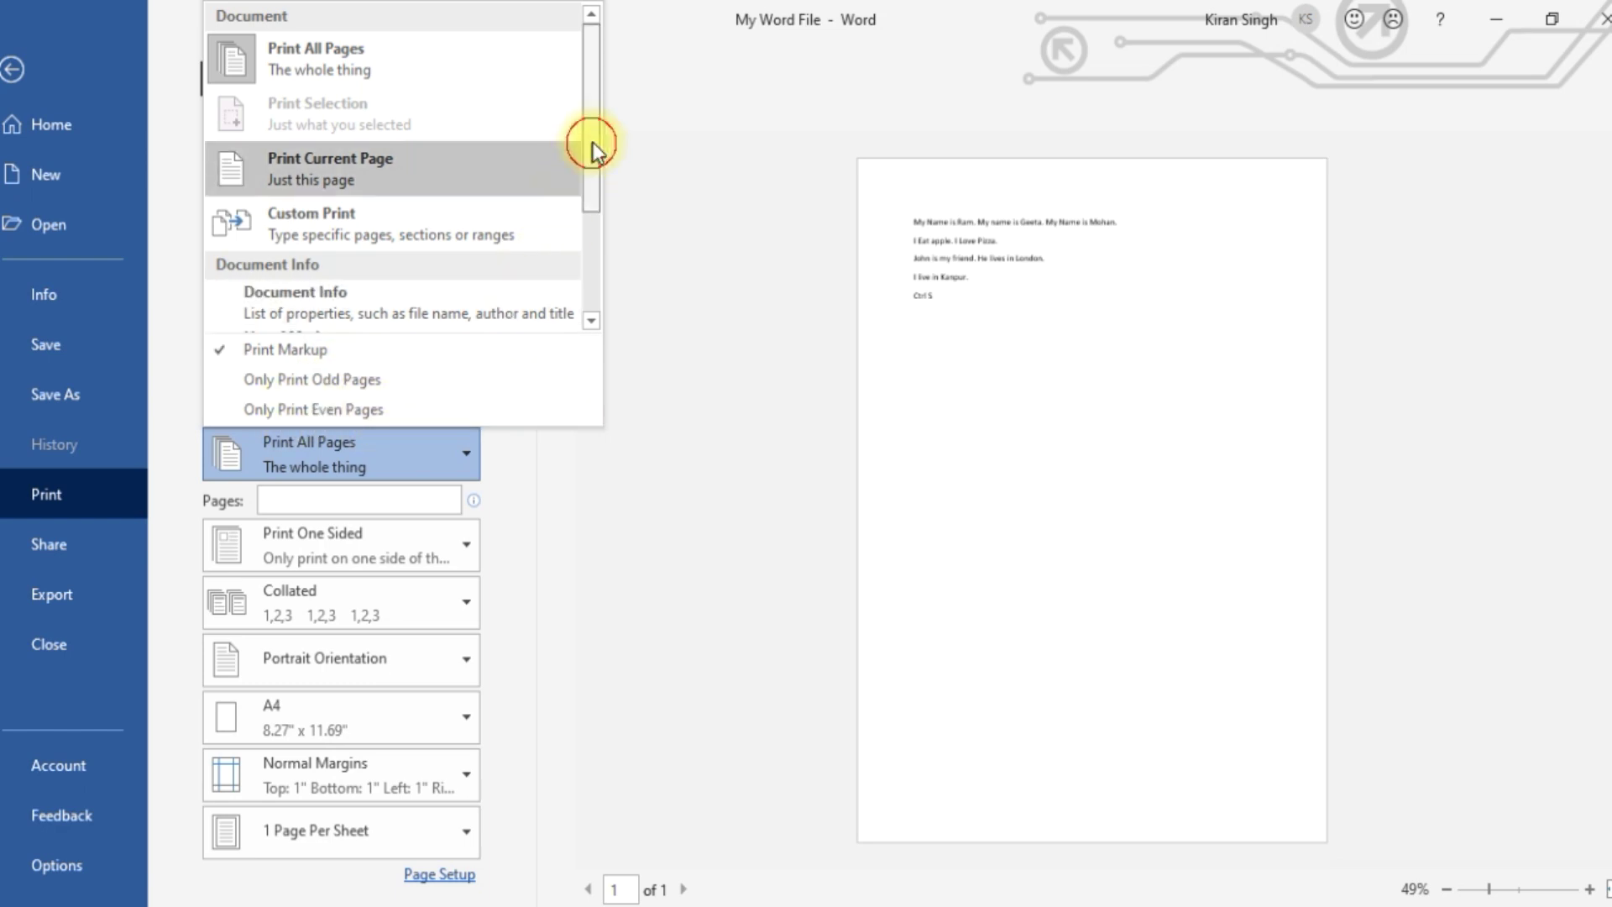
left_click_drag(592, 144, 602, 244)
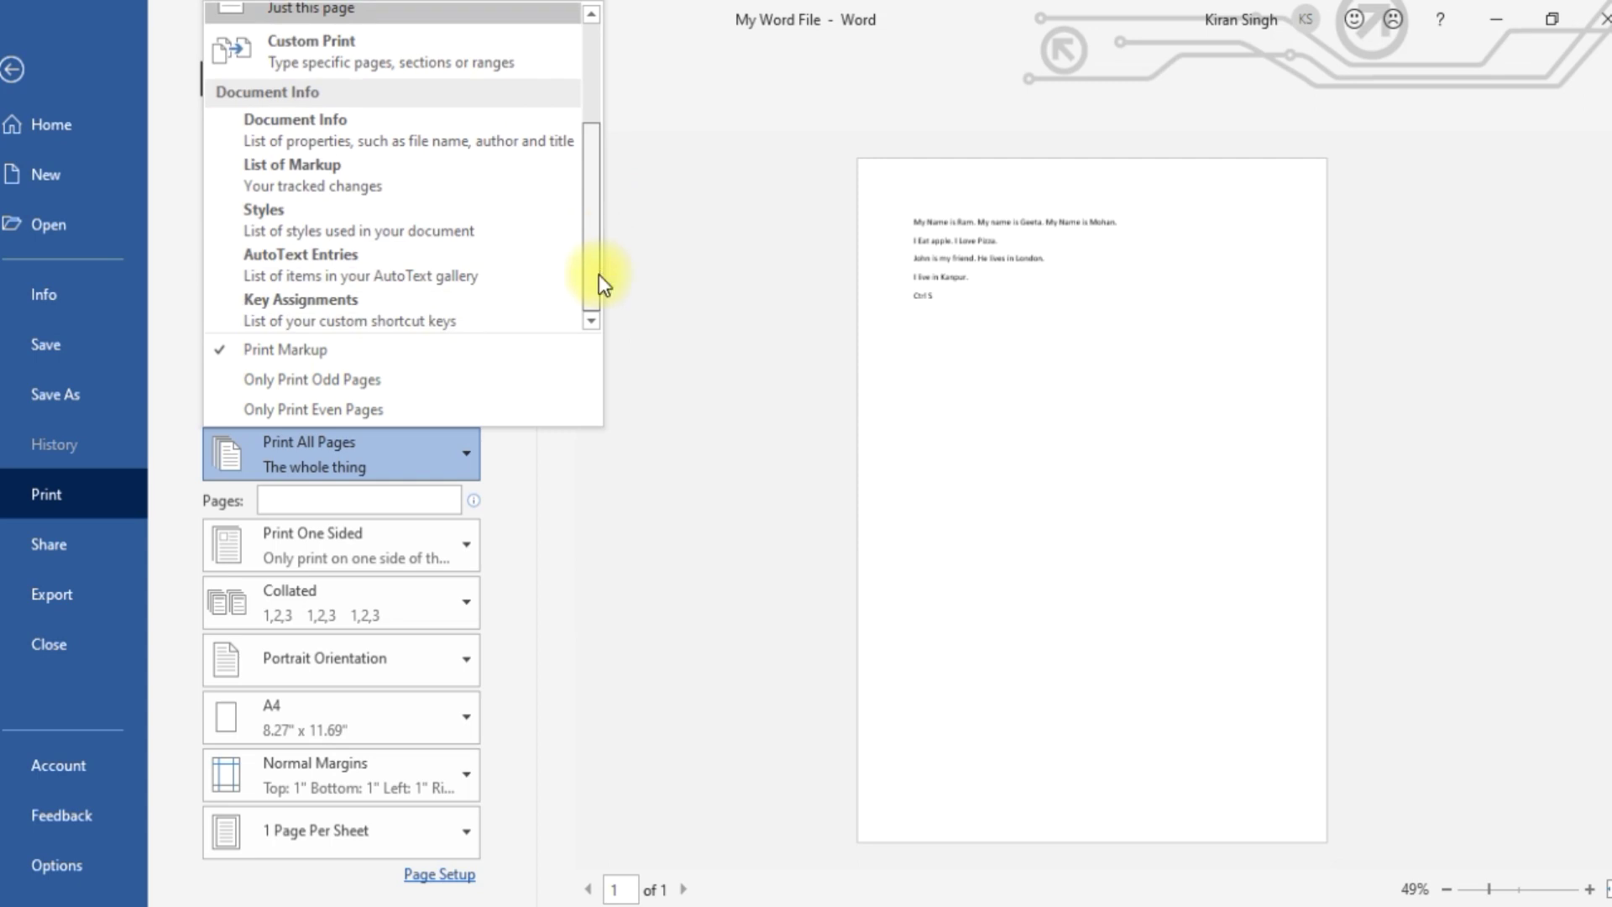
left_click_drag(598, 274, 593, 92)
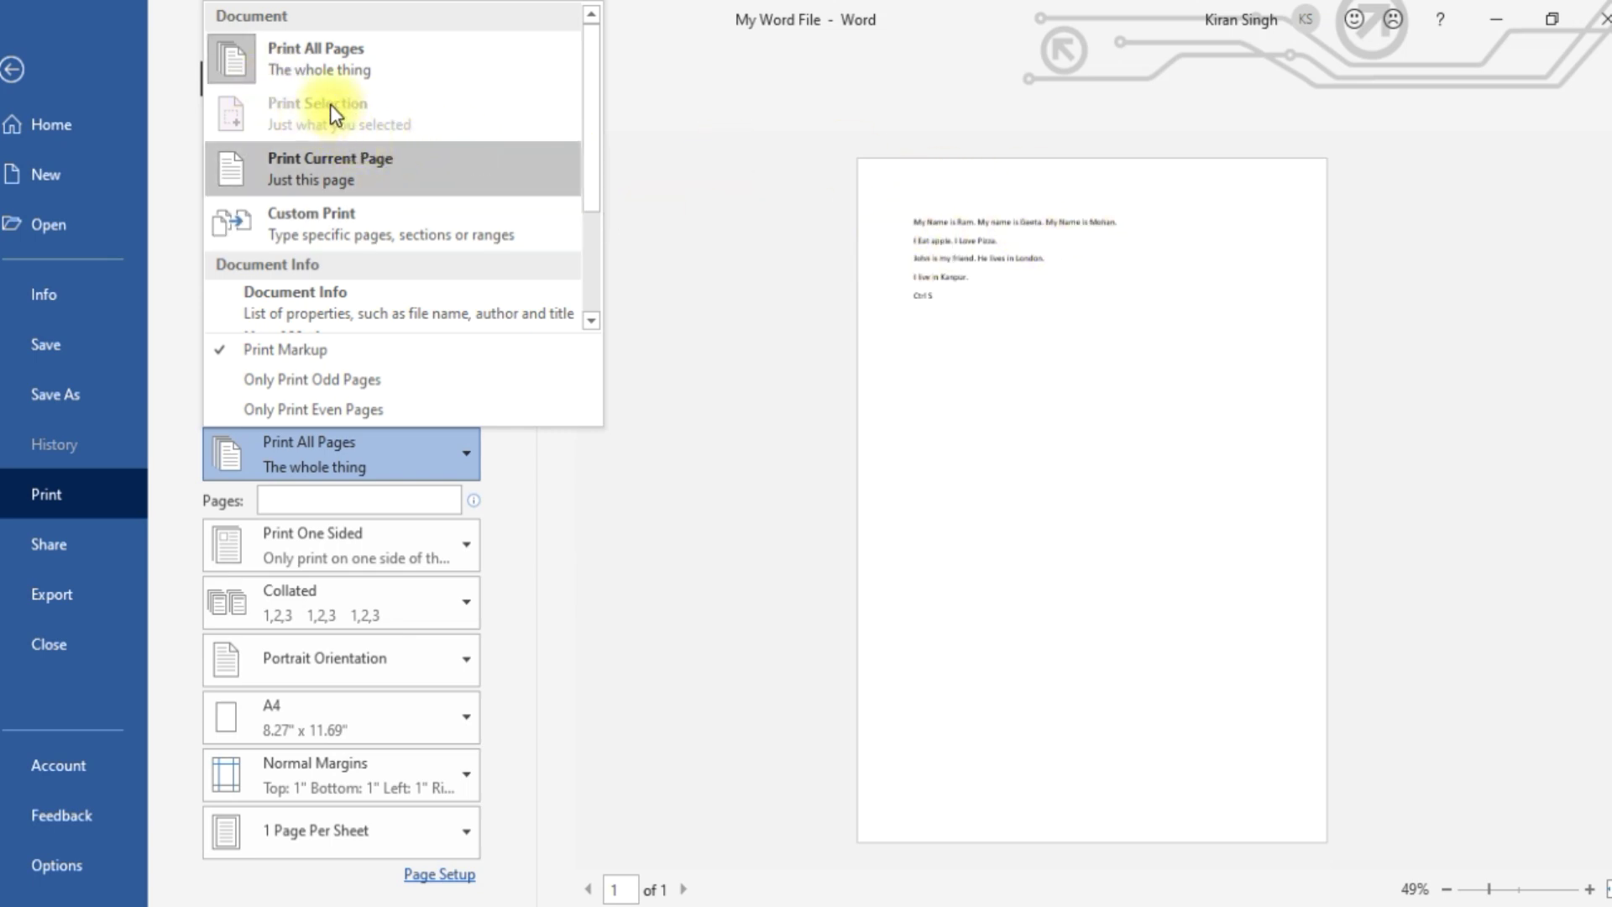
left_click(713, 521)
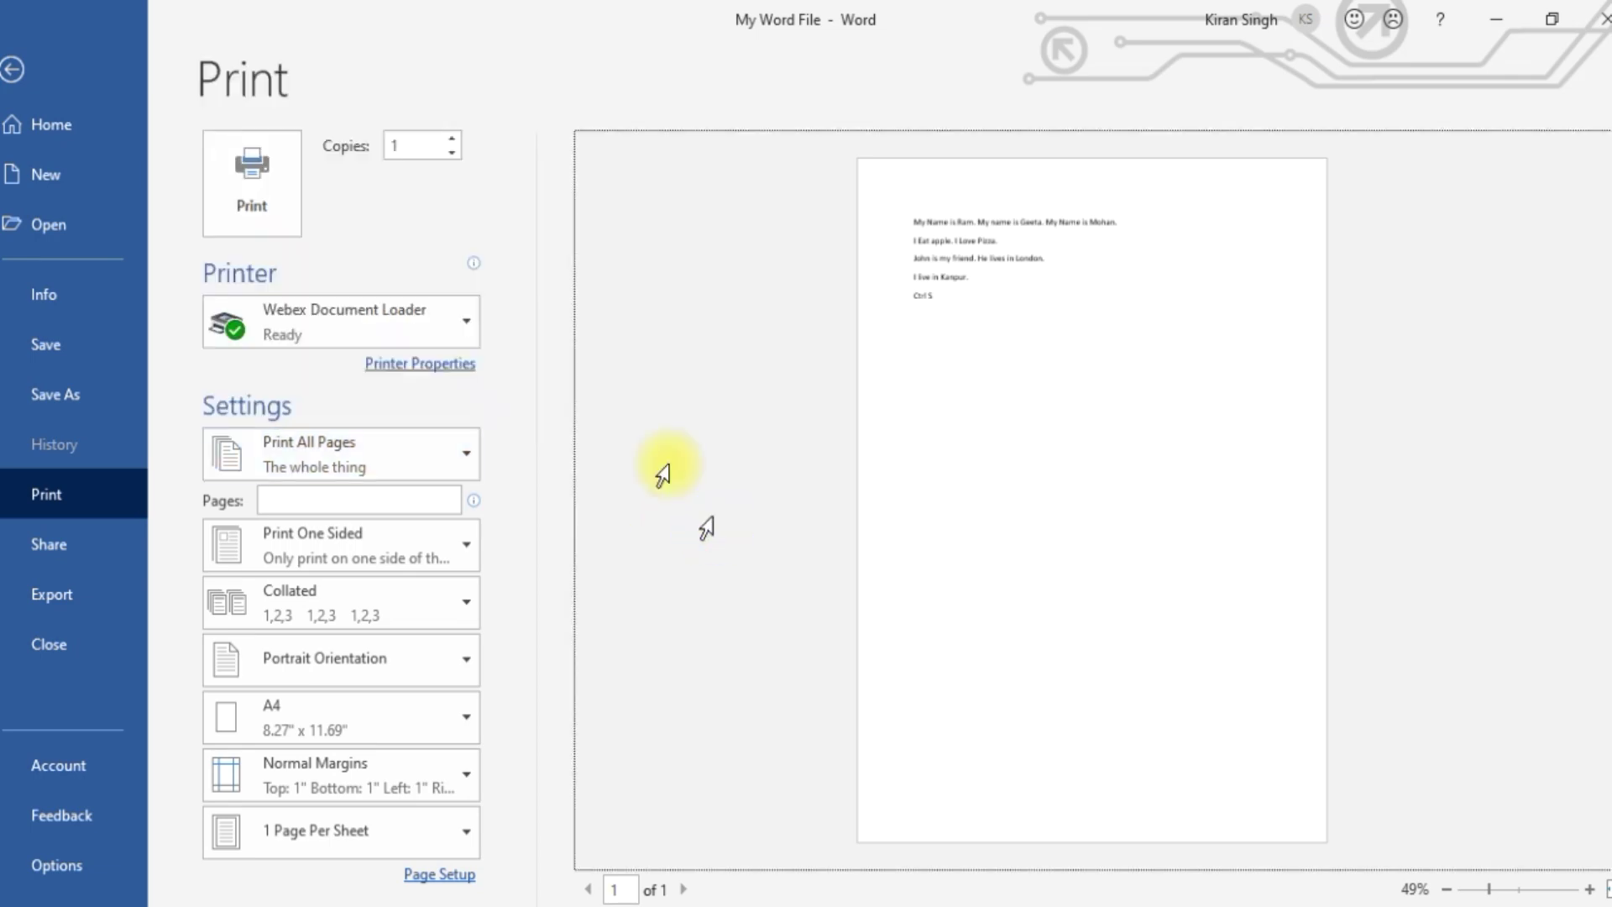
Step: Select the first two lines of the document, return to the print page and check the Print Selection range option
left_click(15, 69)
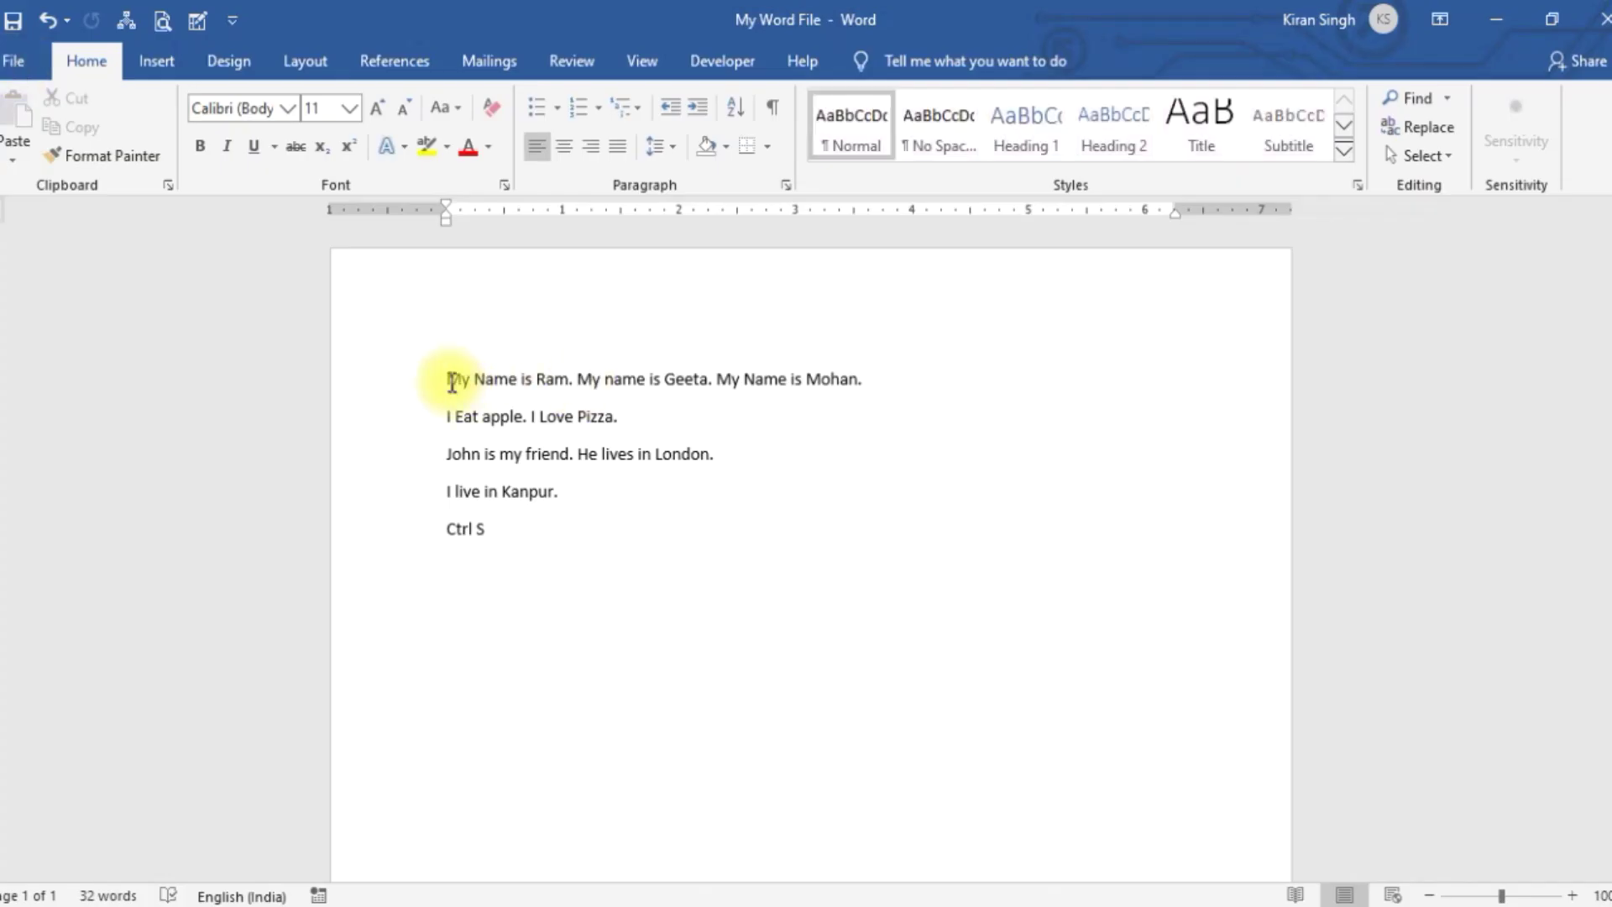
left_click_drag(448, 380, 648, 425)
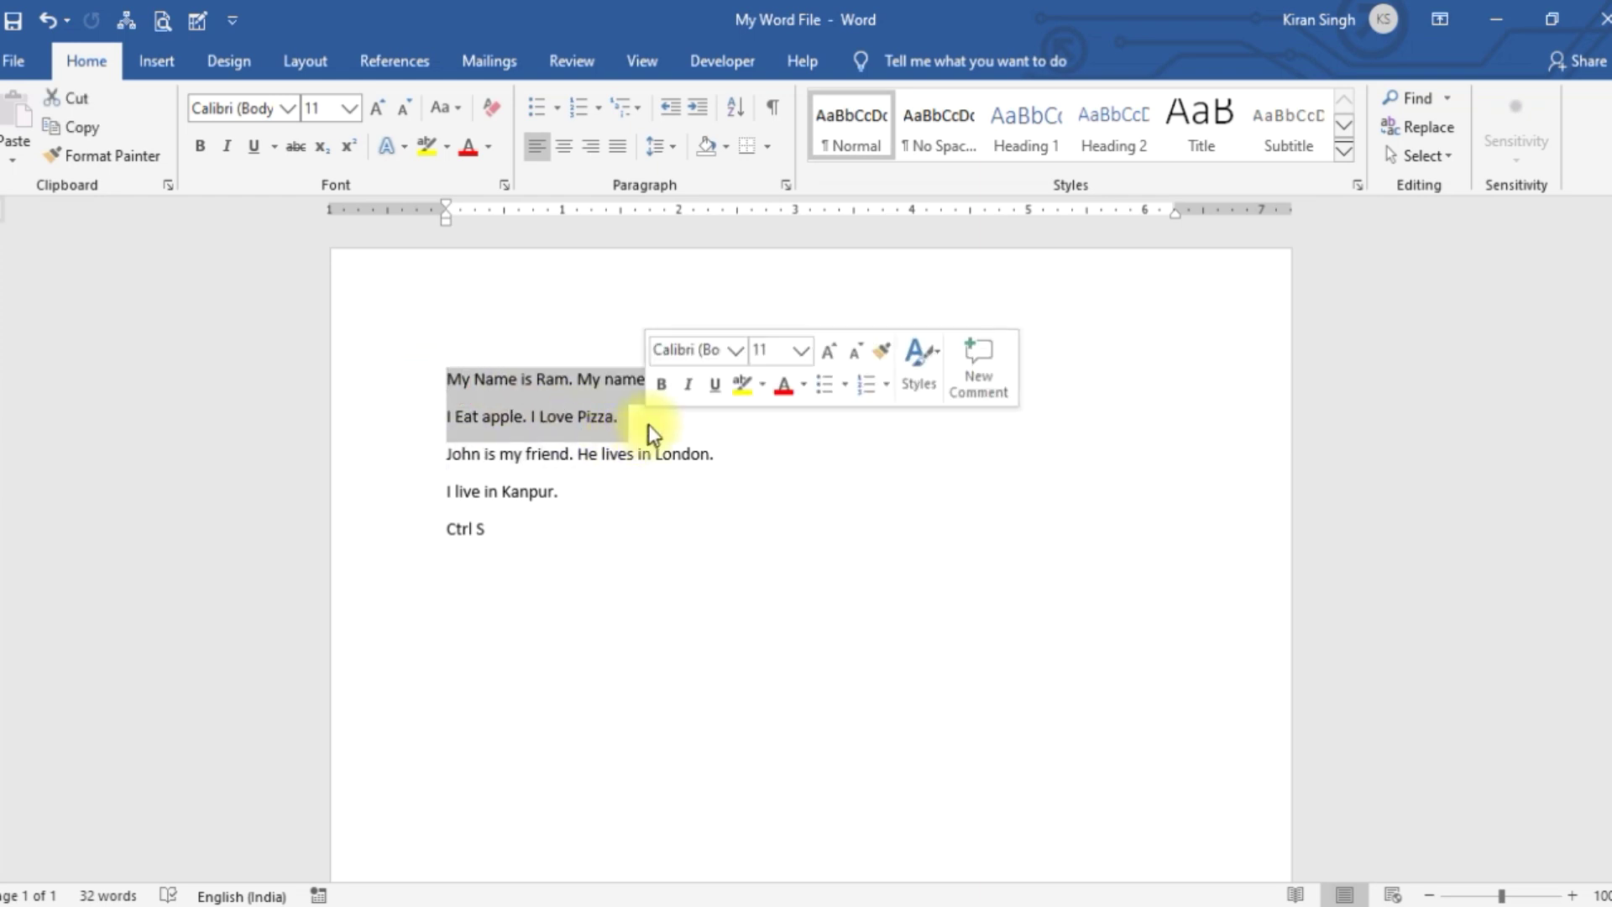
left_click(13, 62)
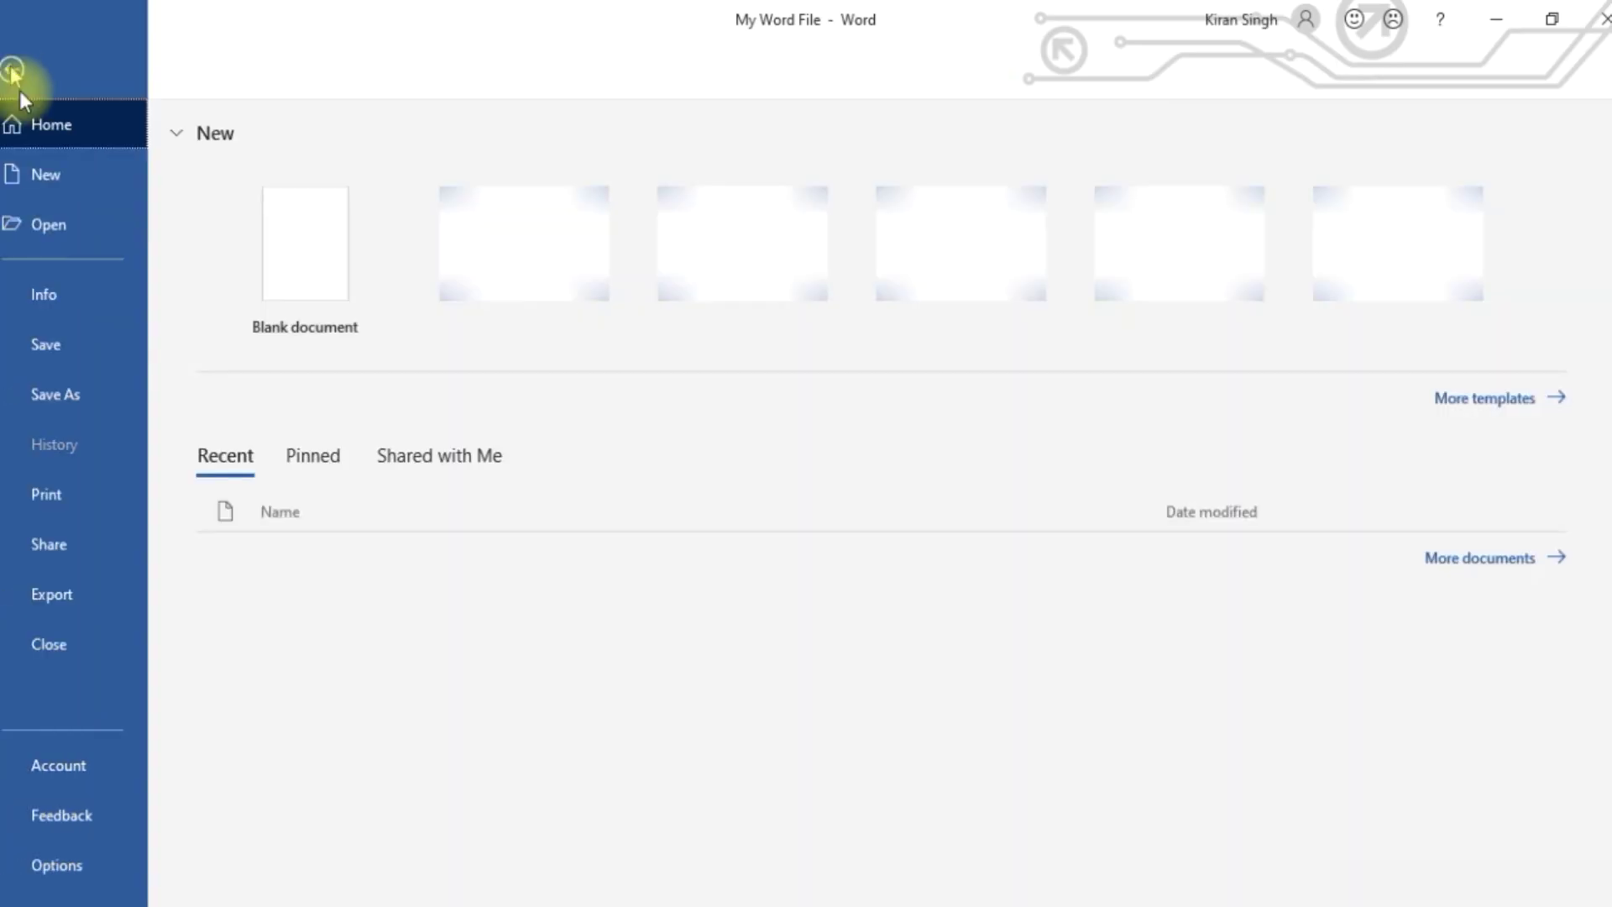
left_click(73, 500)
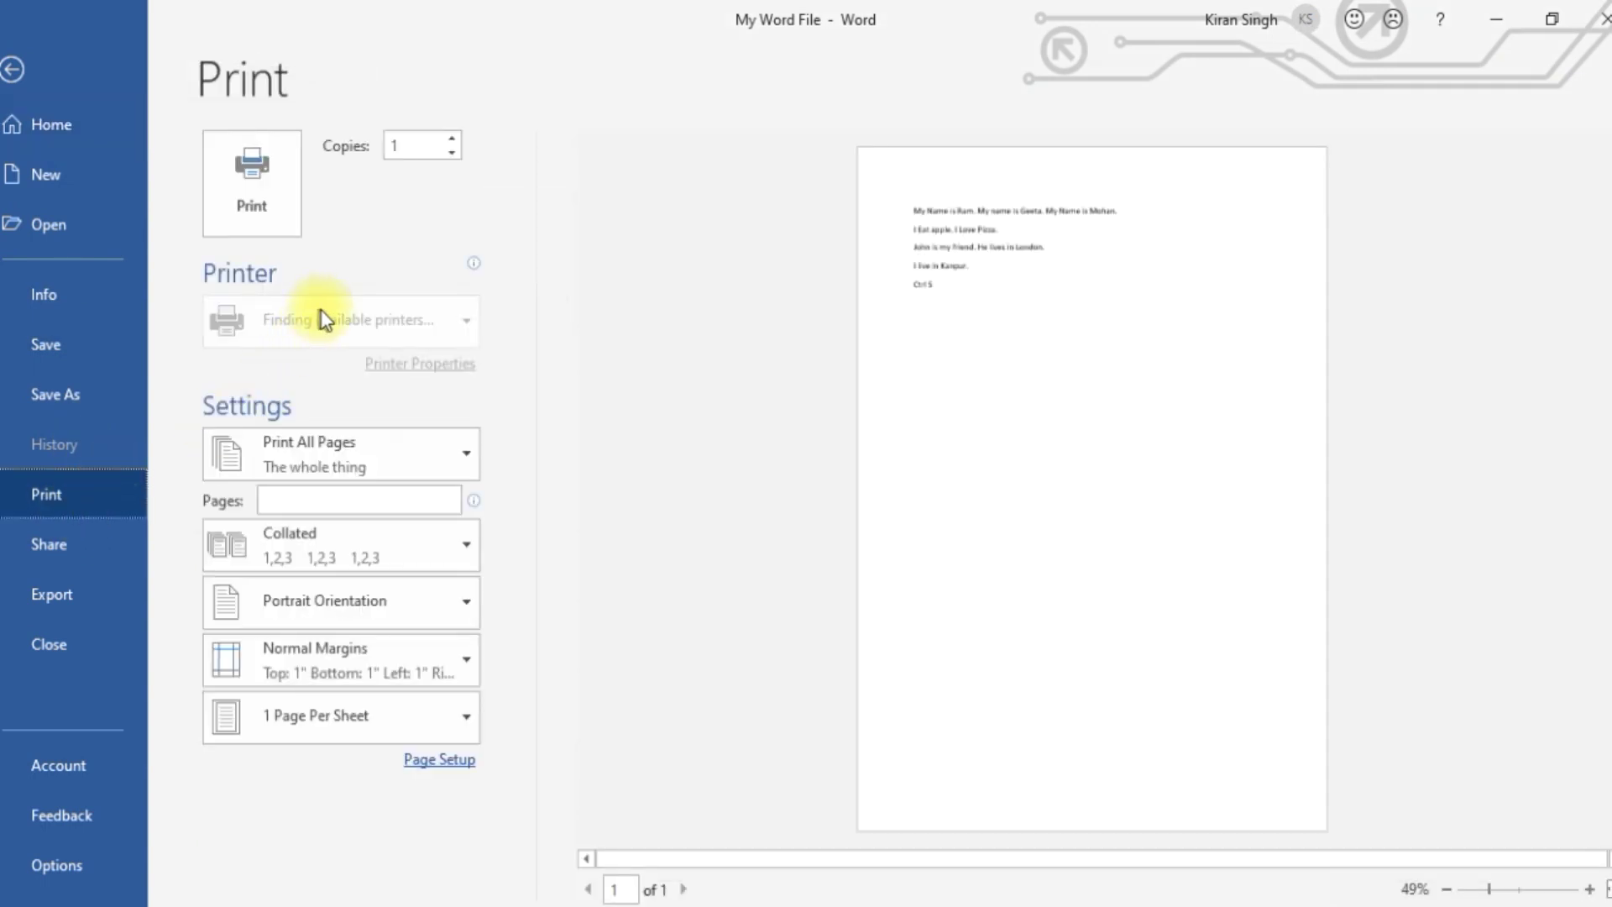
left_click(455, 452)
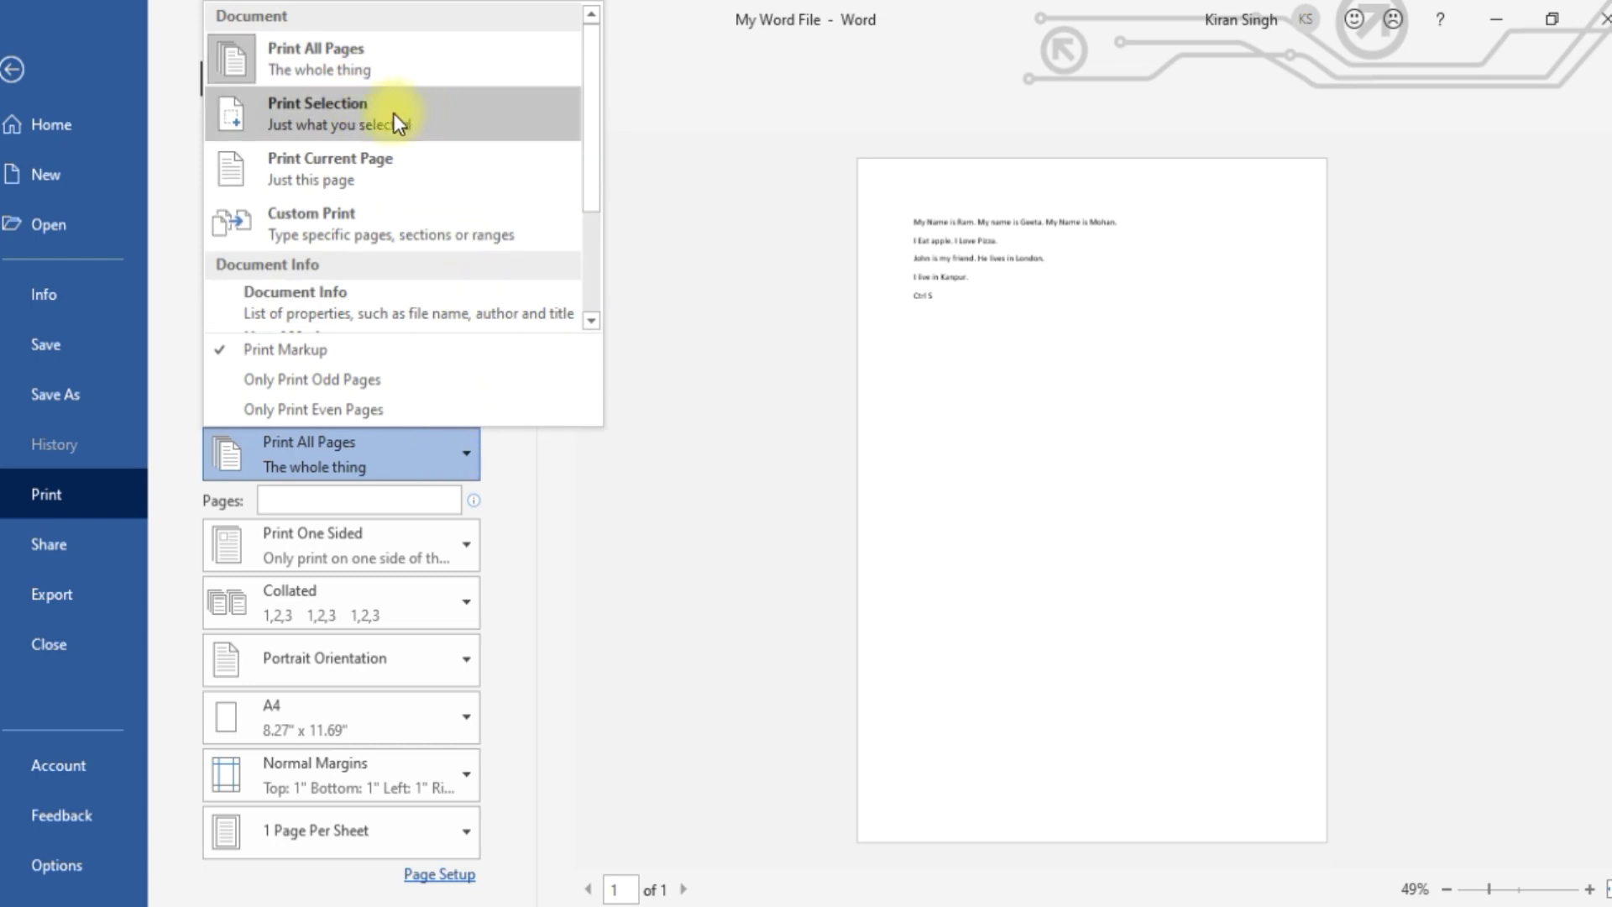
Step: Set the print range to Custom Print, enter pages 1,2,3 and clear the entry again
left_click(380, 211)
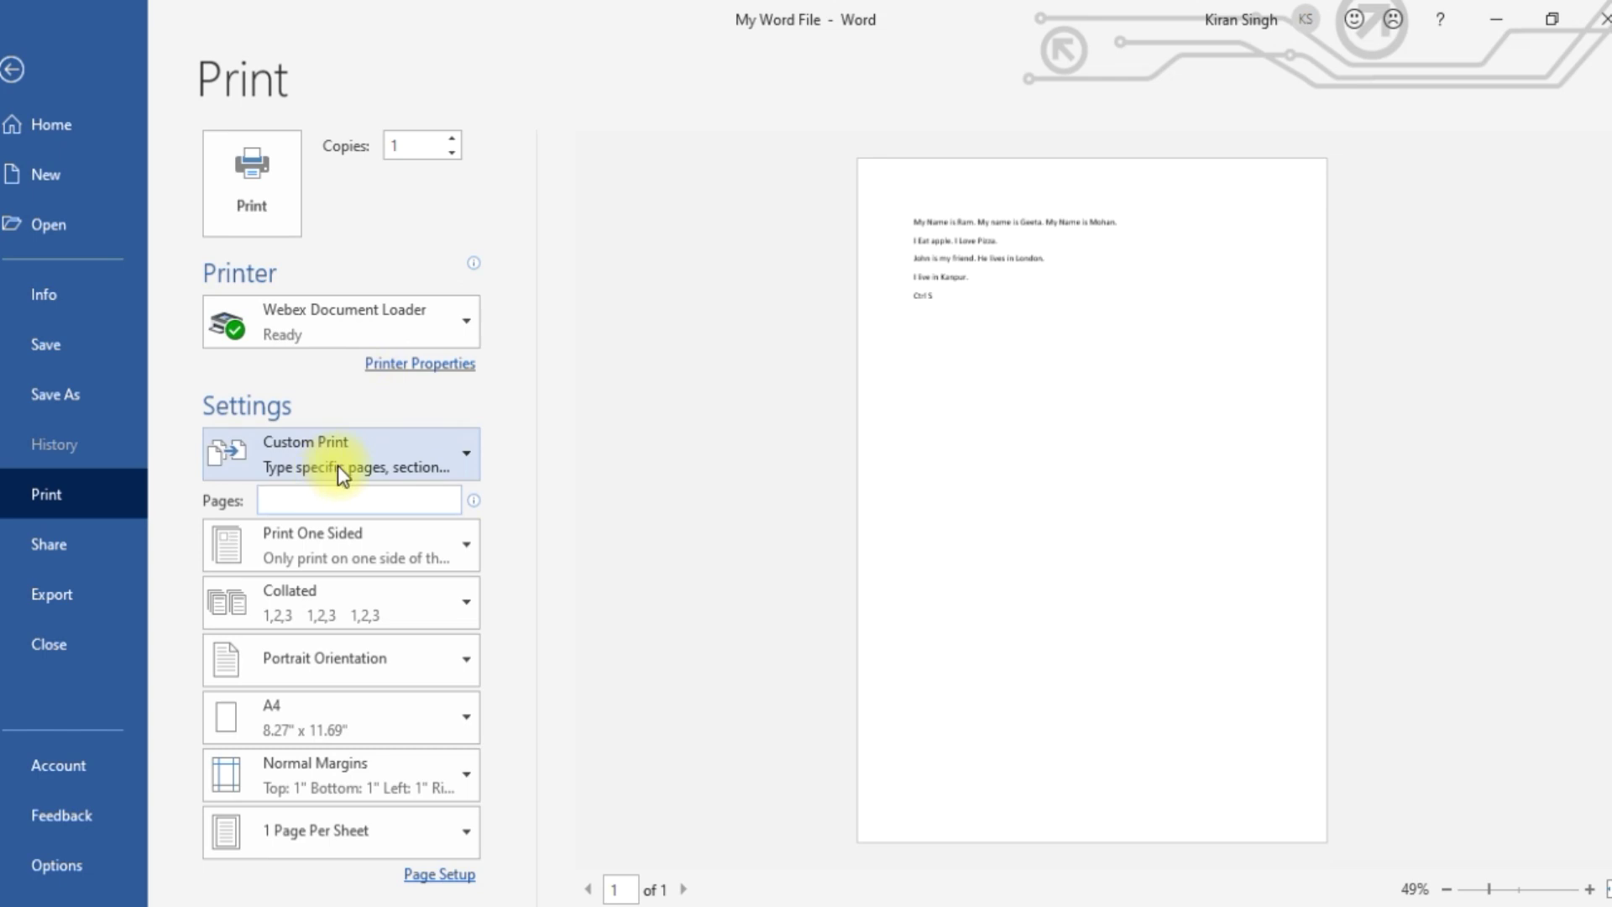
left_click(466, 457)
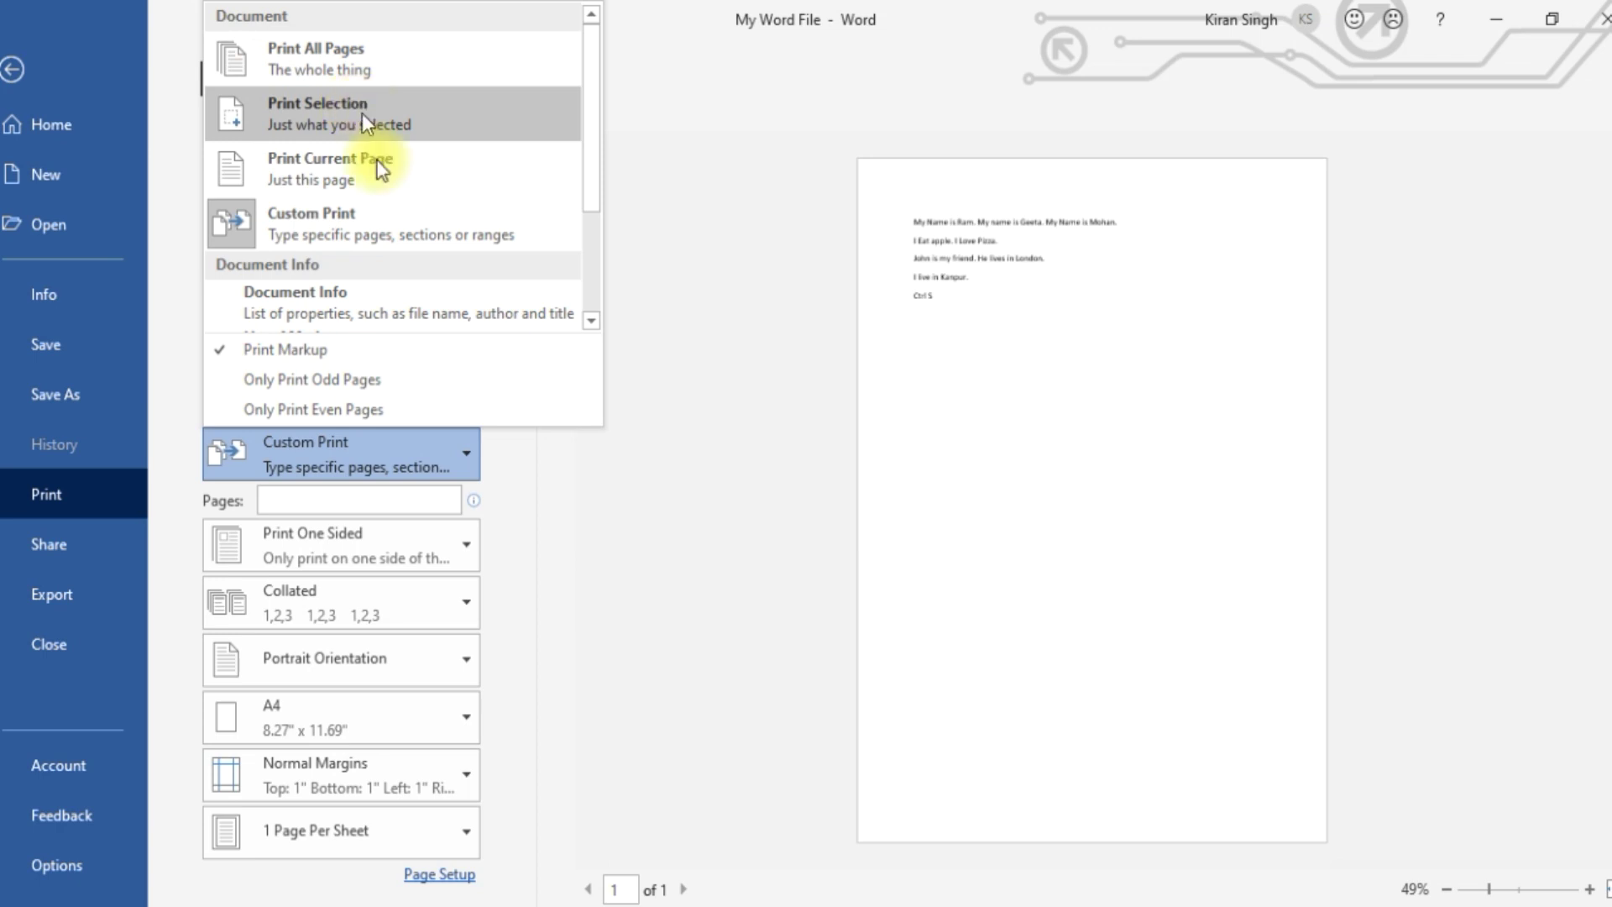
left_click(348, 218)
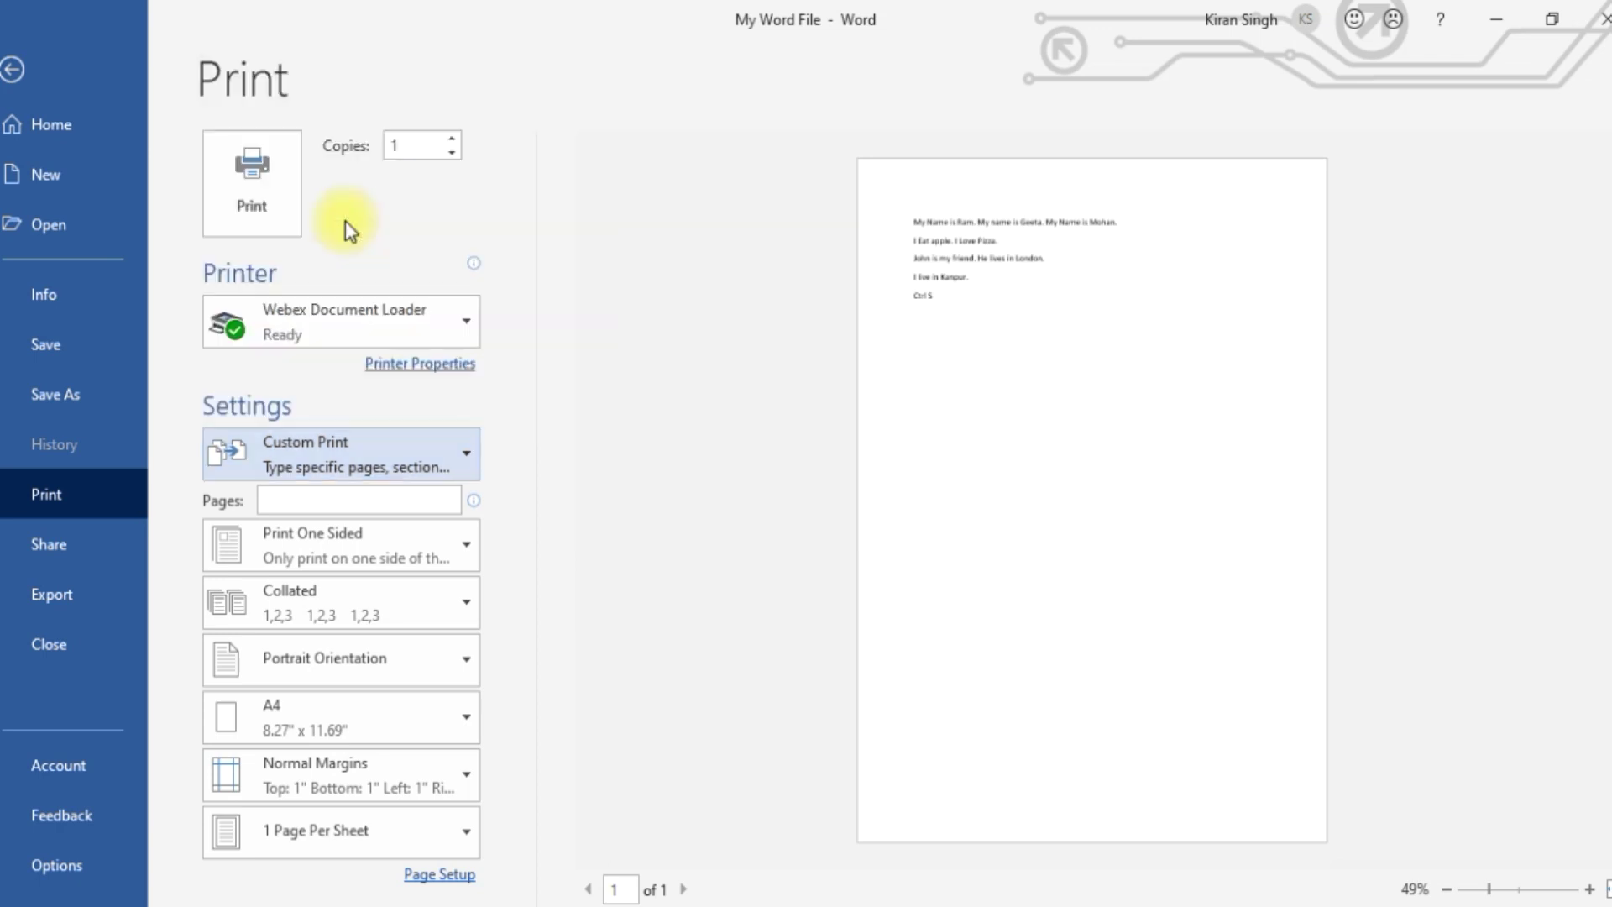
left_click(283, 500)
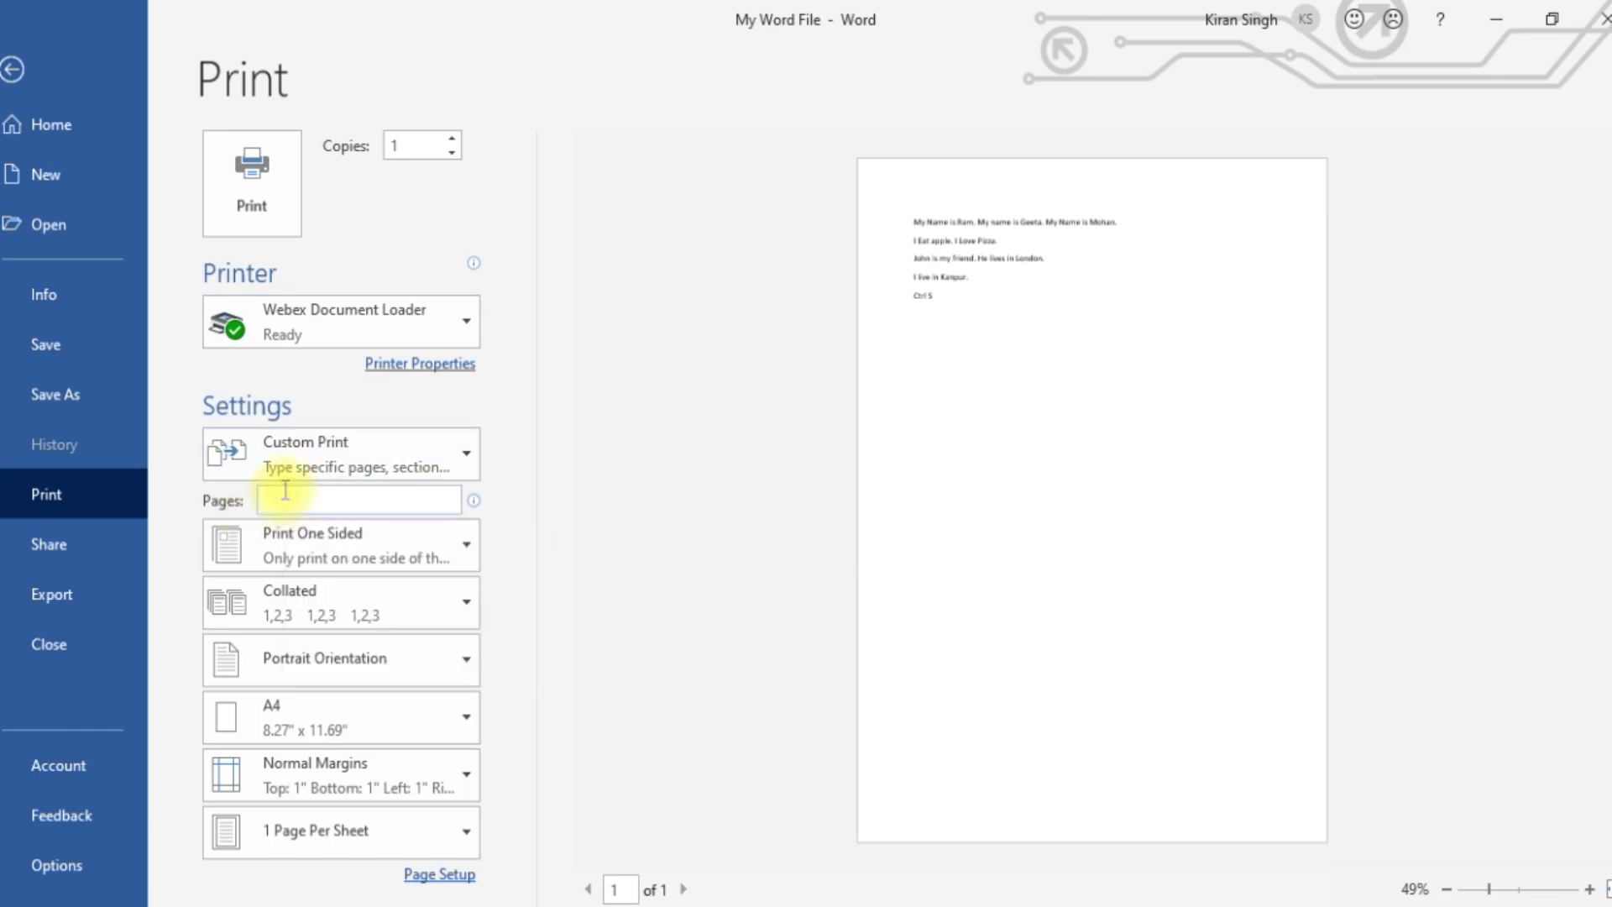
type("1,2,3")
key("BackSpace")
key("BackSpace")
key("BackSpace")
key("BackSpace")
key("BackSpace")
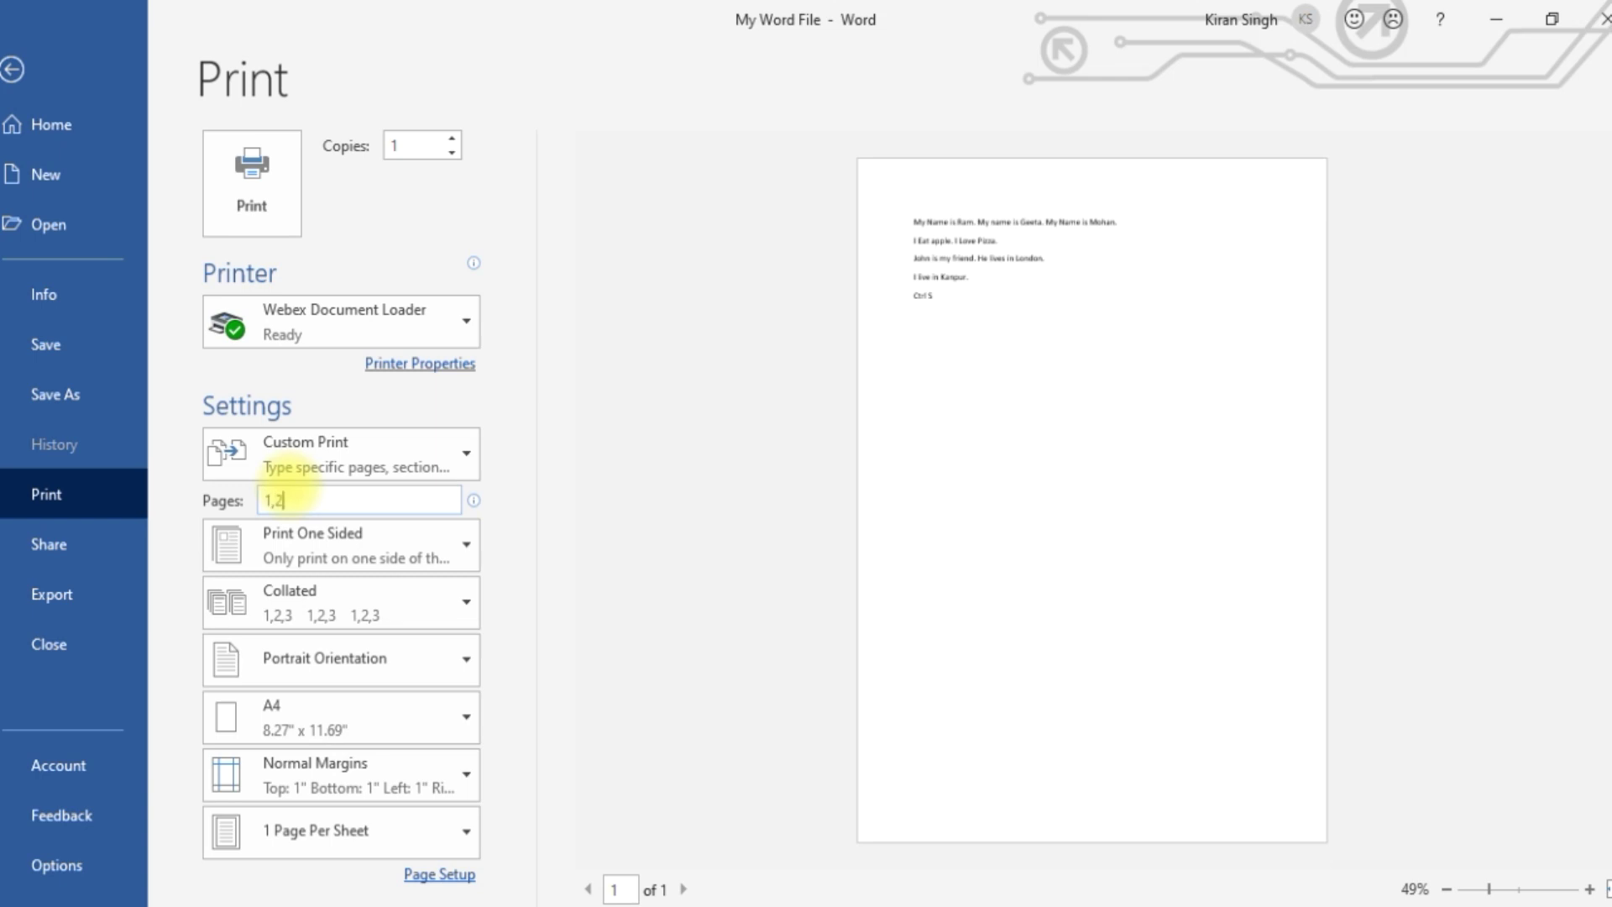
Step: Try the page range 1-10, replace it with 5-10, and empty the page range again
type("1-10")
key("BackSpace")
key("BackSpace")
key("BackSpace")
key("BackSpace")
type("5-10")
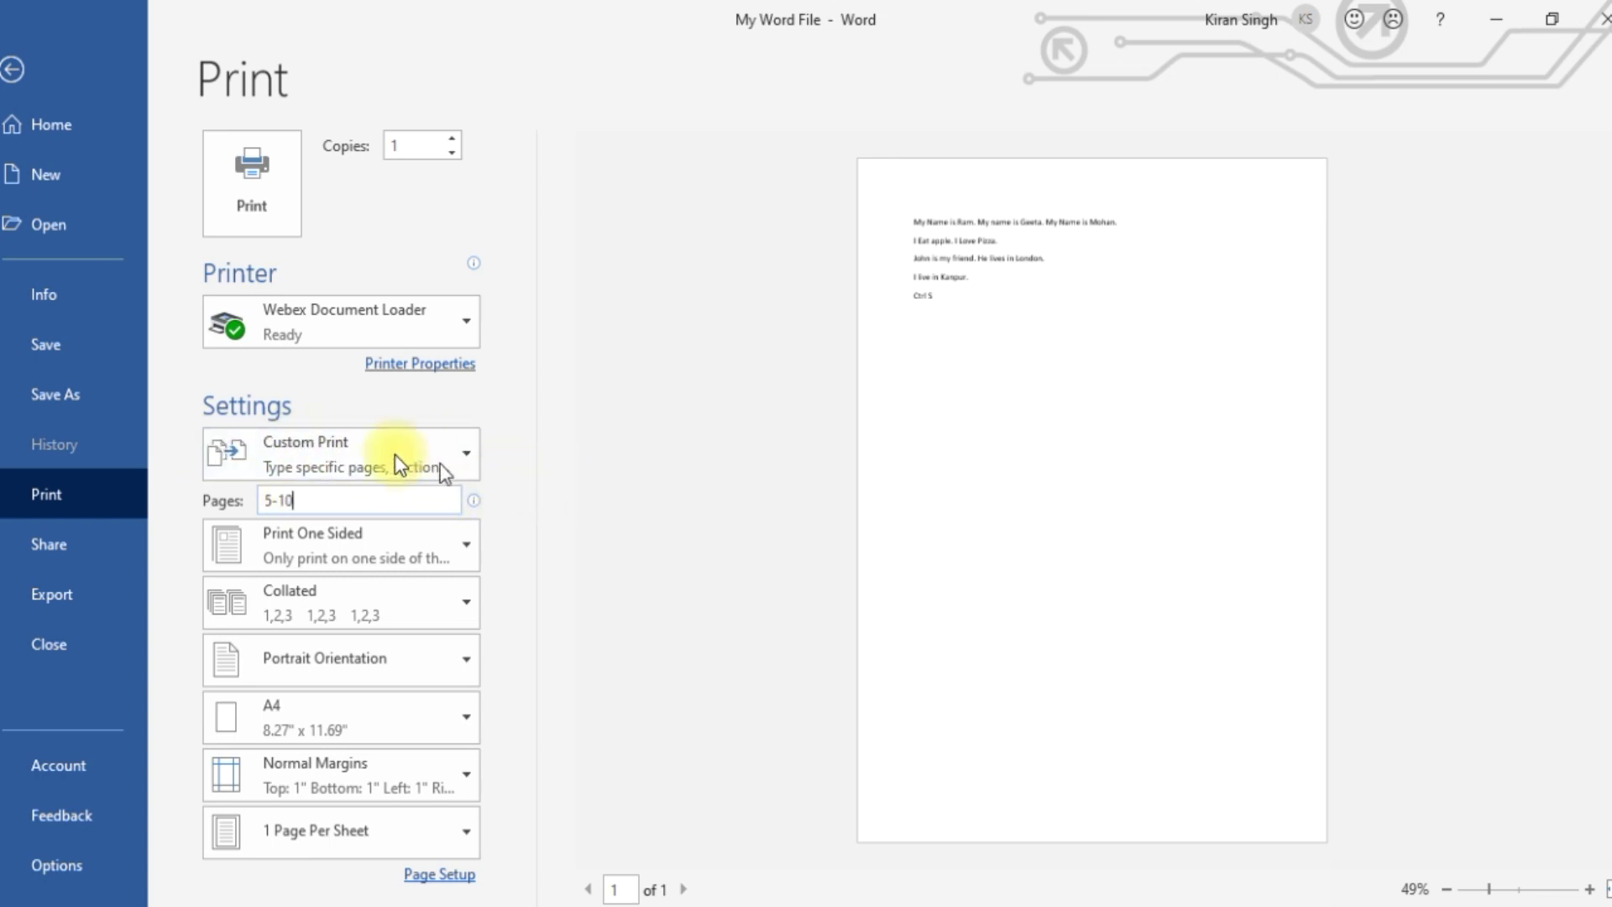
key("BackSpace")
key("BackSpace")
key("BackSpace")
key("BackSpace")
left_click(590, 546)
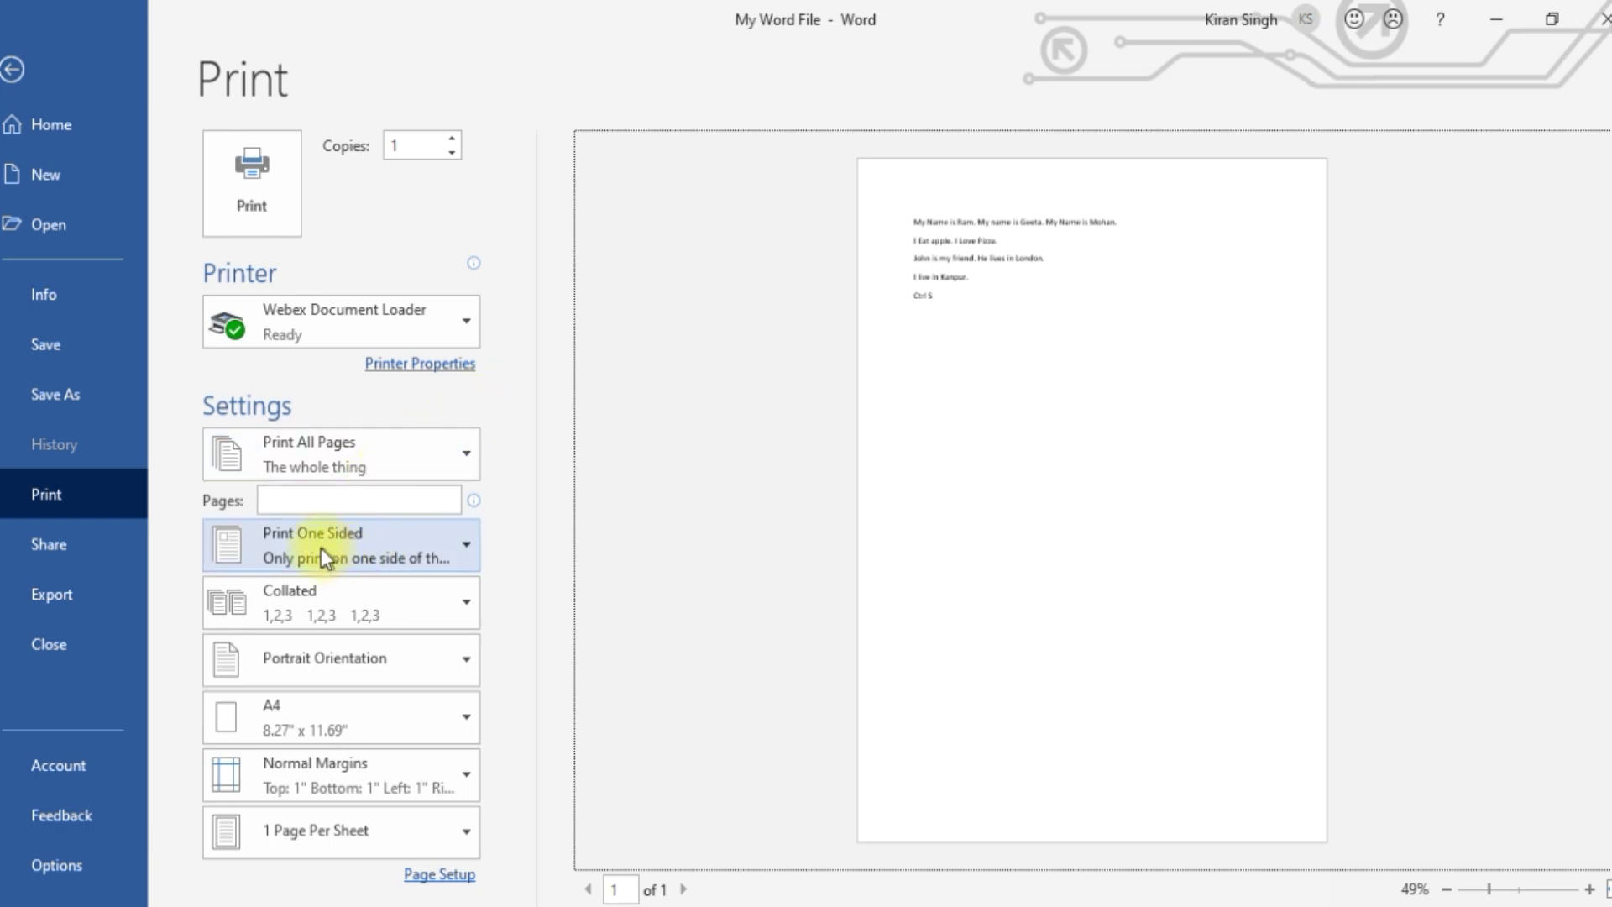
Step: Examine the Print One Sided and Manually Print on Both Sides options, keeping one-sided printing
left_click(461, 543)
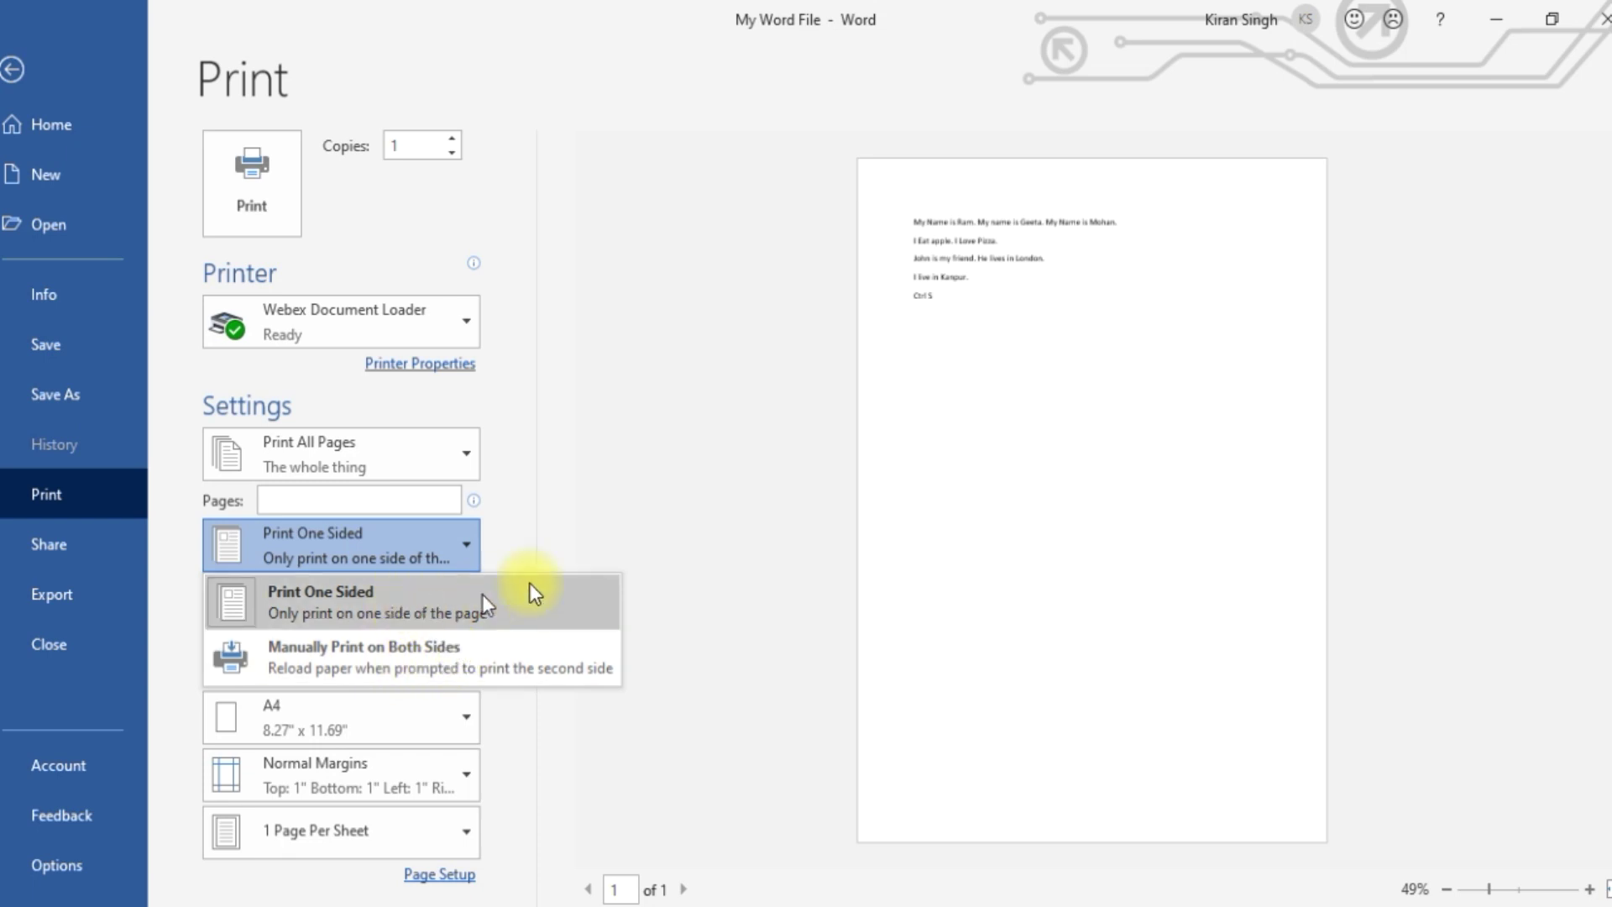
left_click(631, 504)
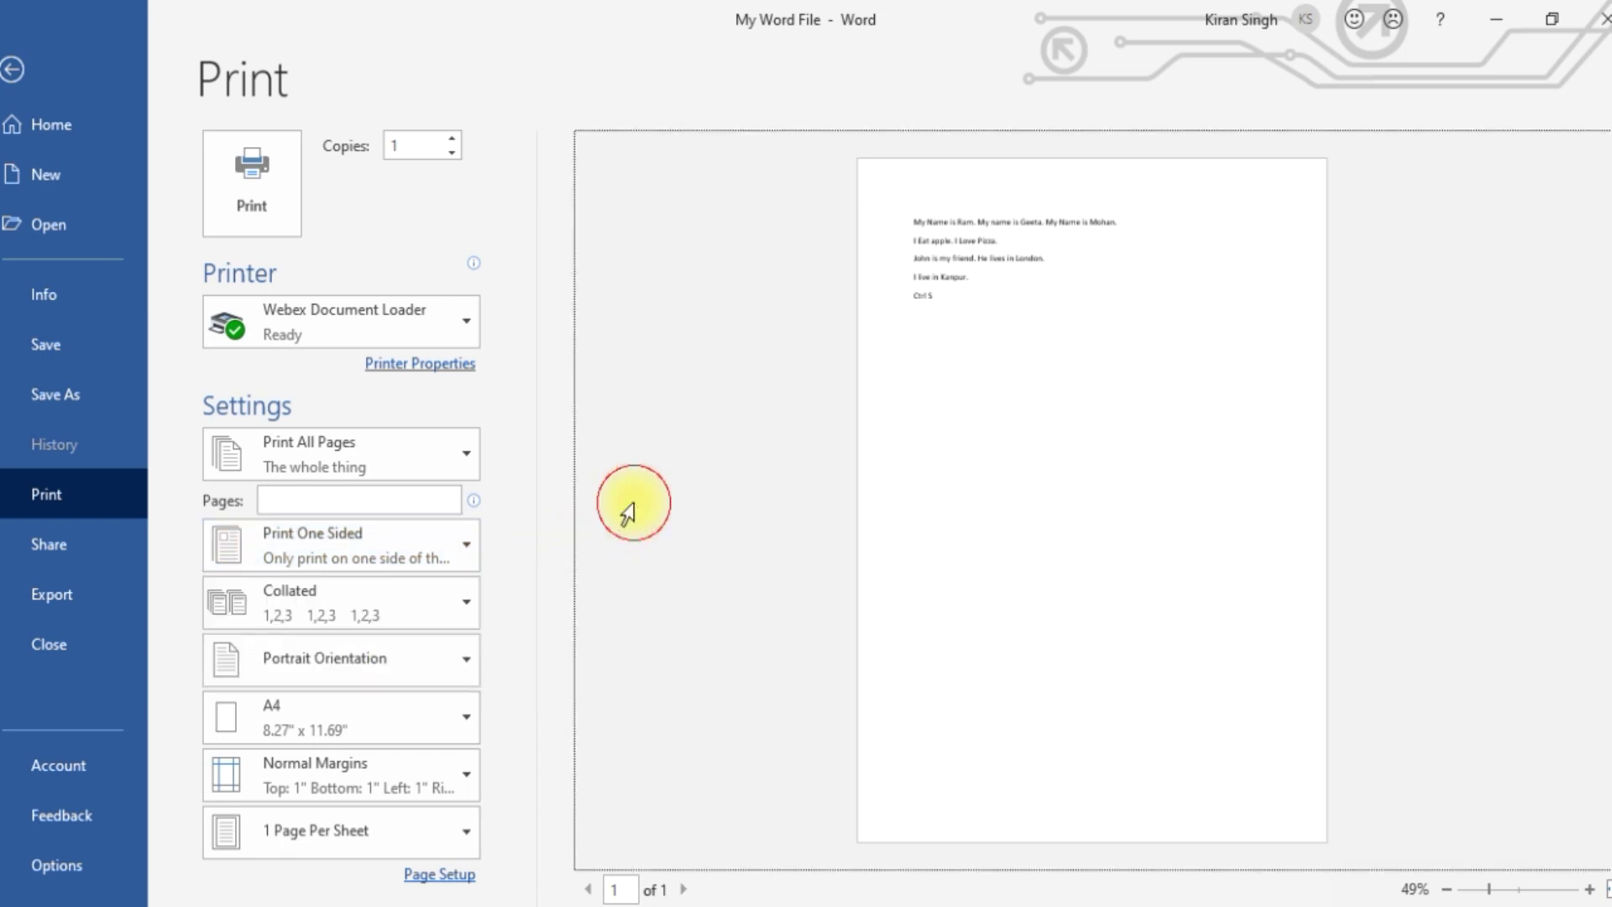
left_click(468, 545)
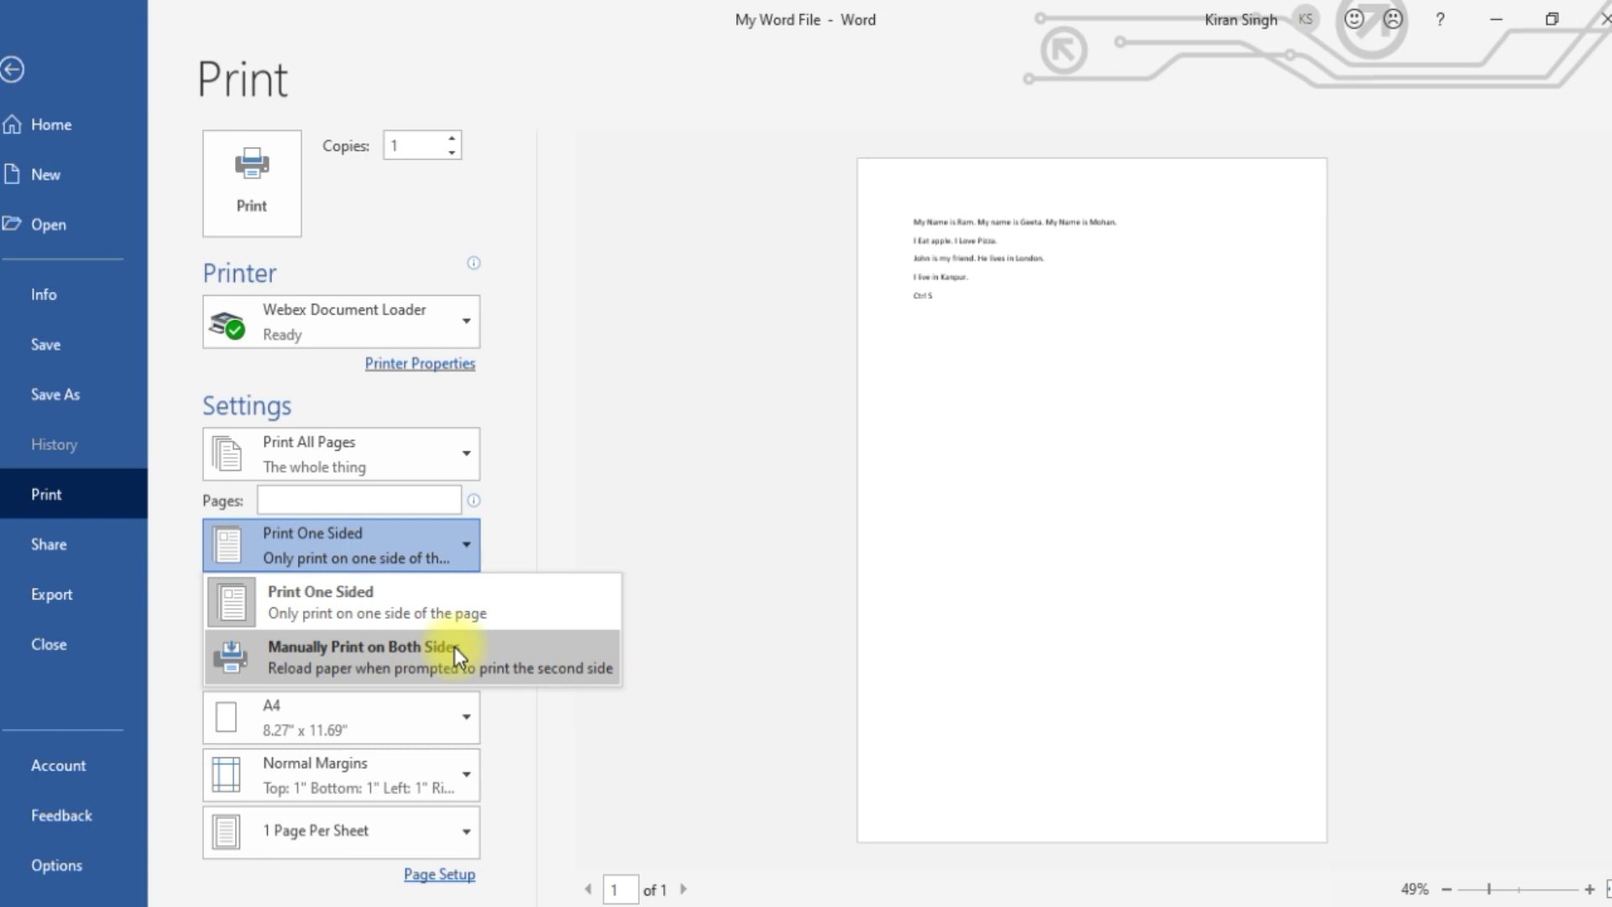
left_click(675, 601)
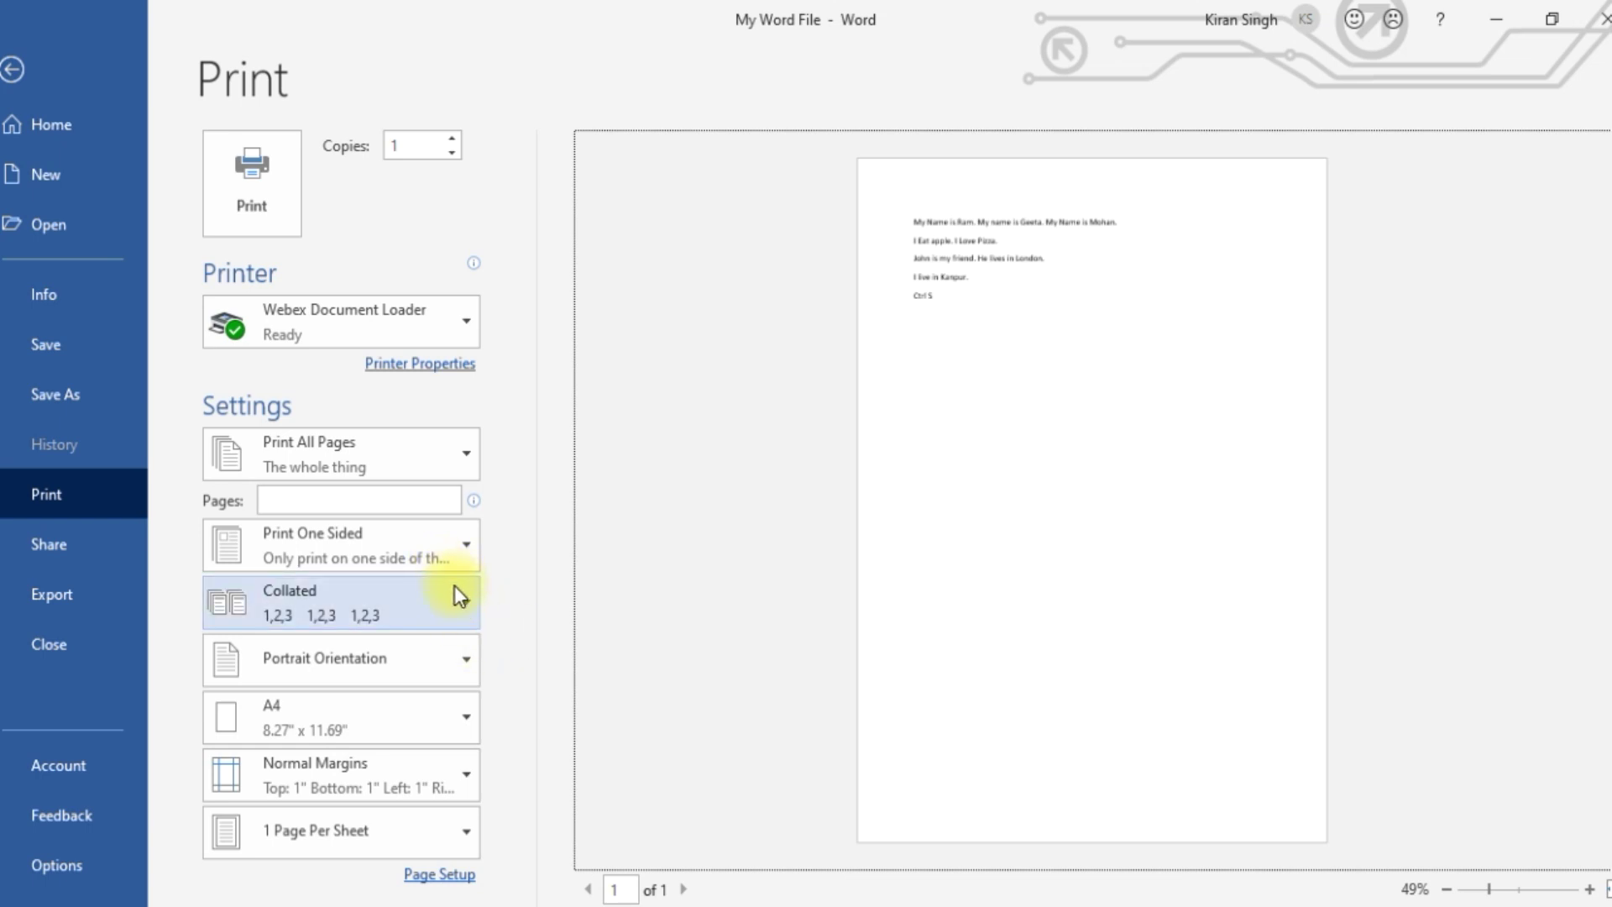
left_click(452, 542)
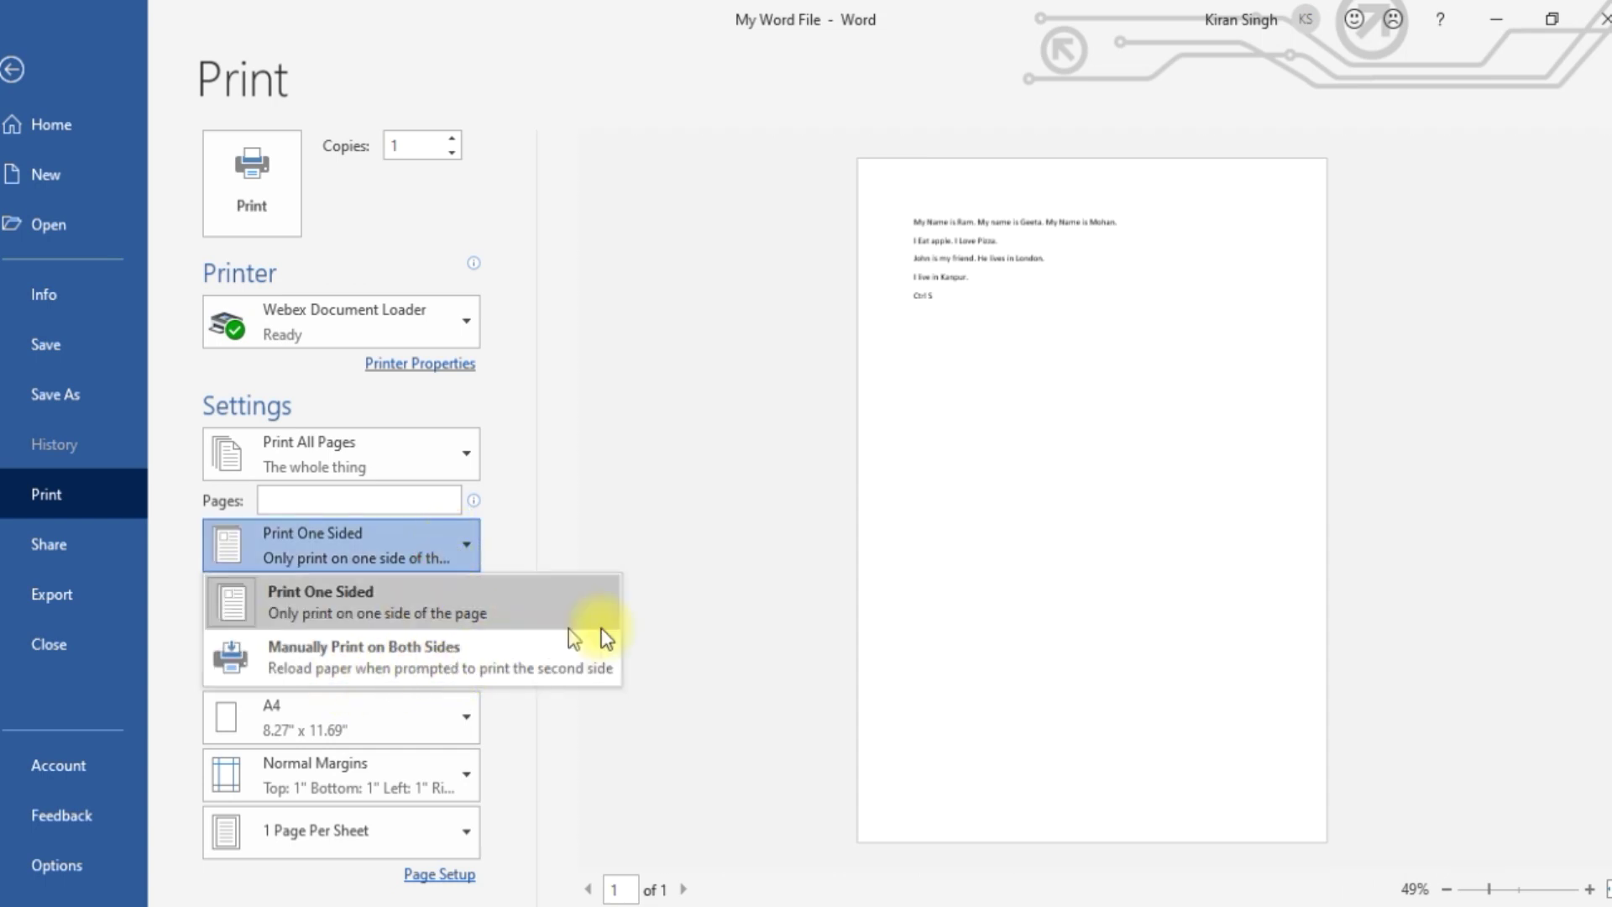
left_click(683, 601)
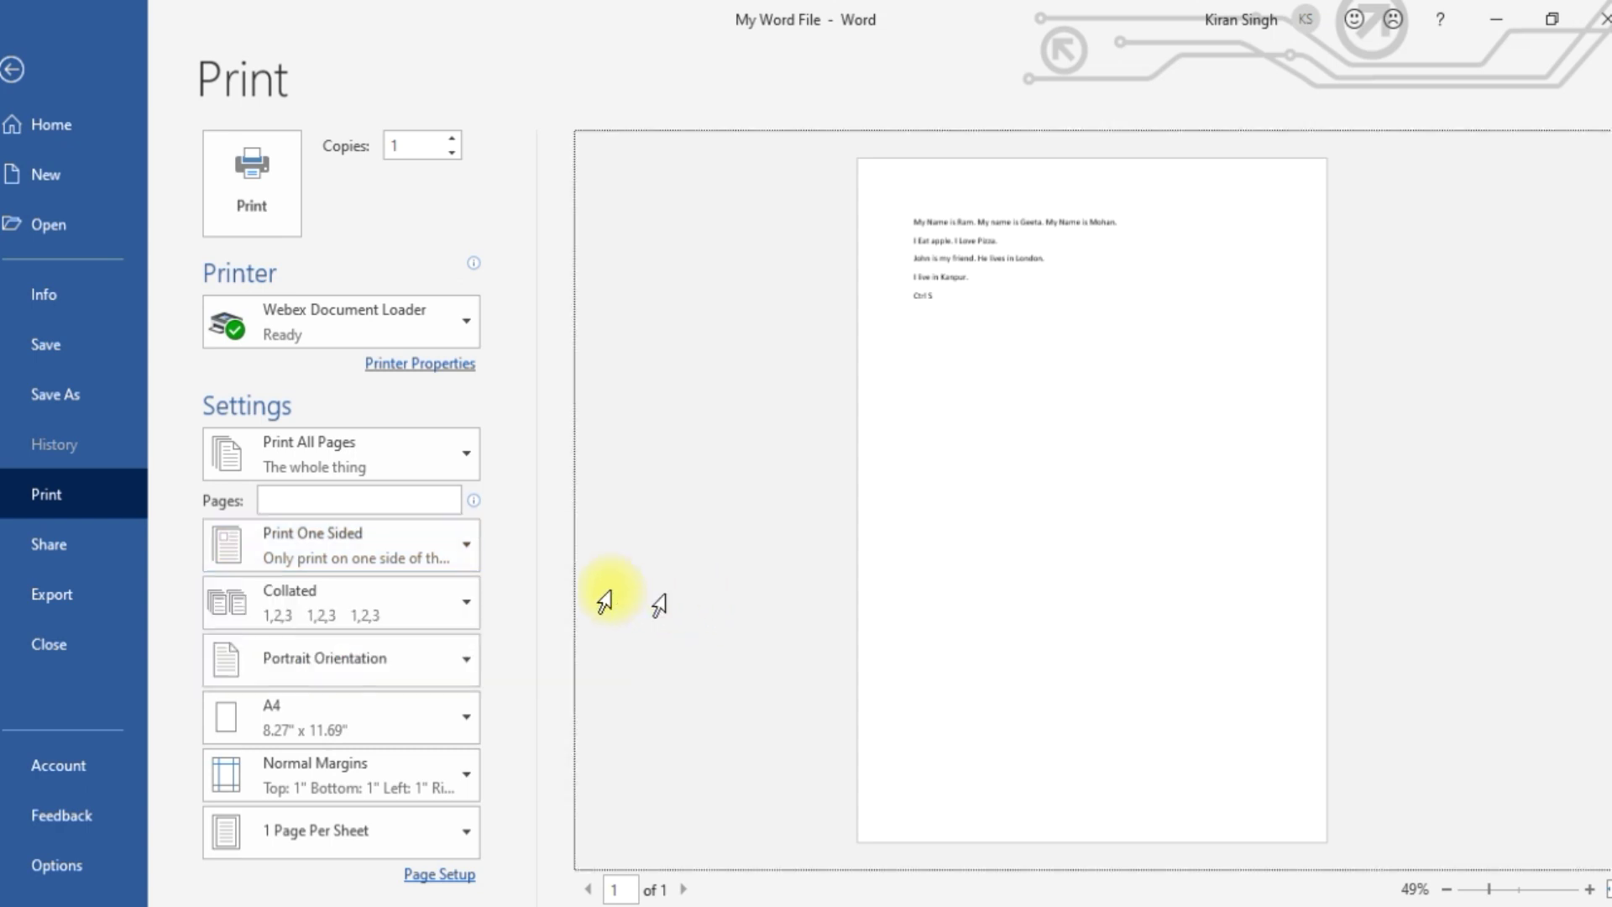
Step: Examine the Collated and Uncollated options and the page orientation choices without changing either setting
left_click(469, 601)
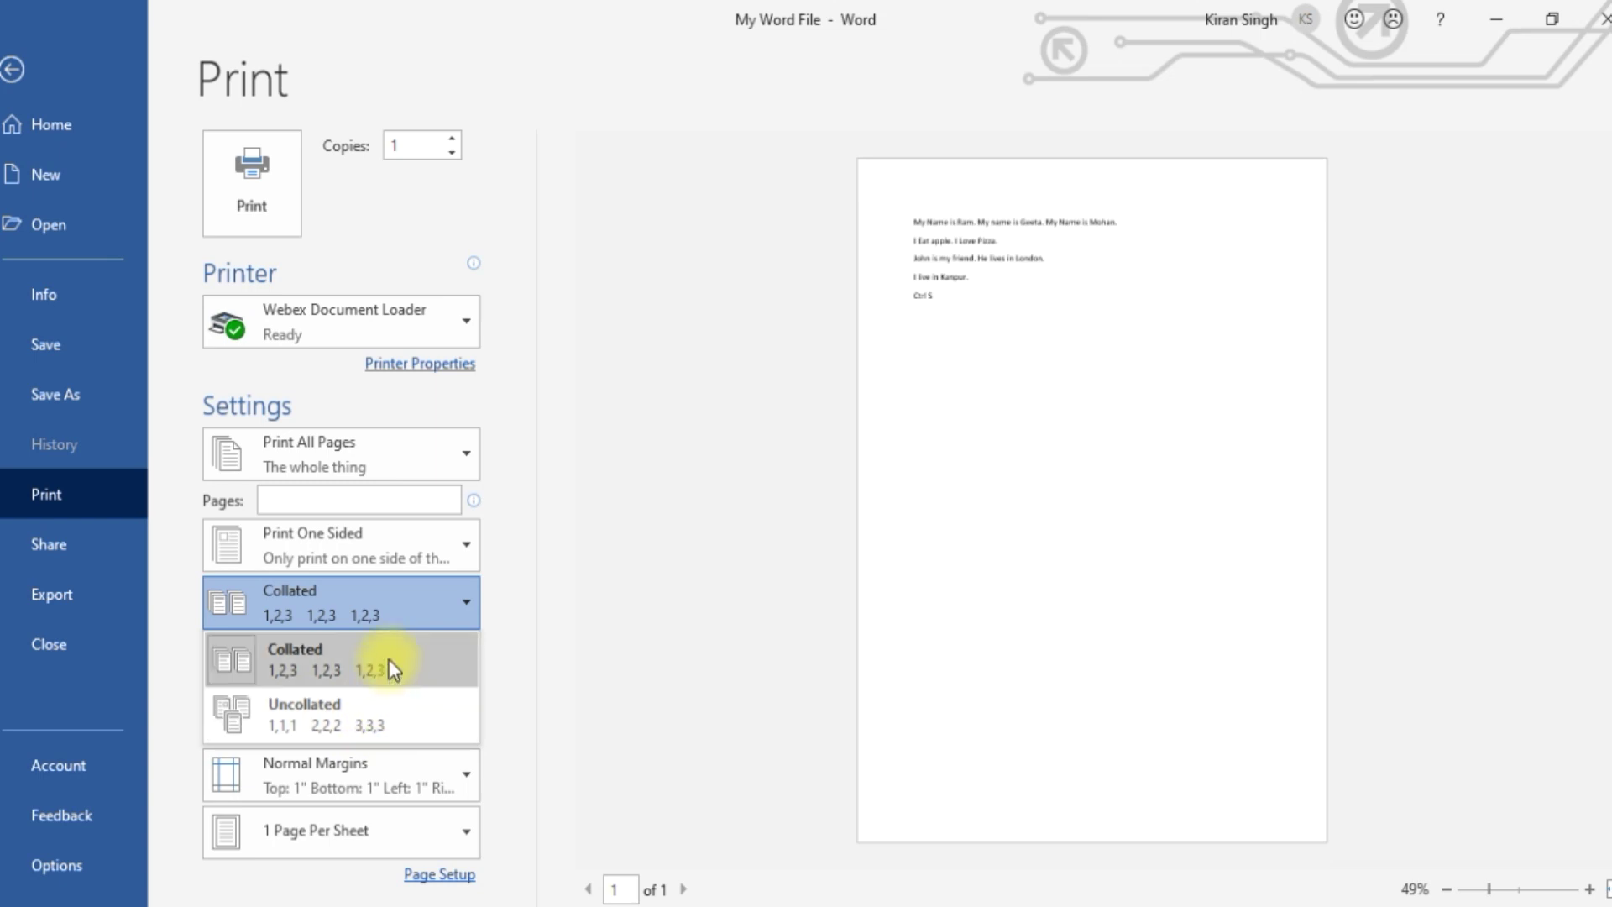
left_click(597, 642)
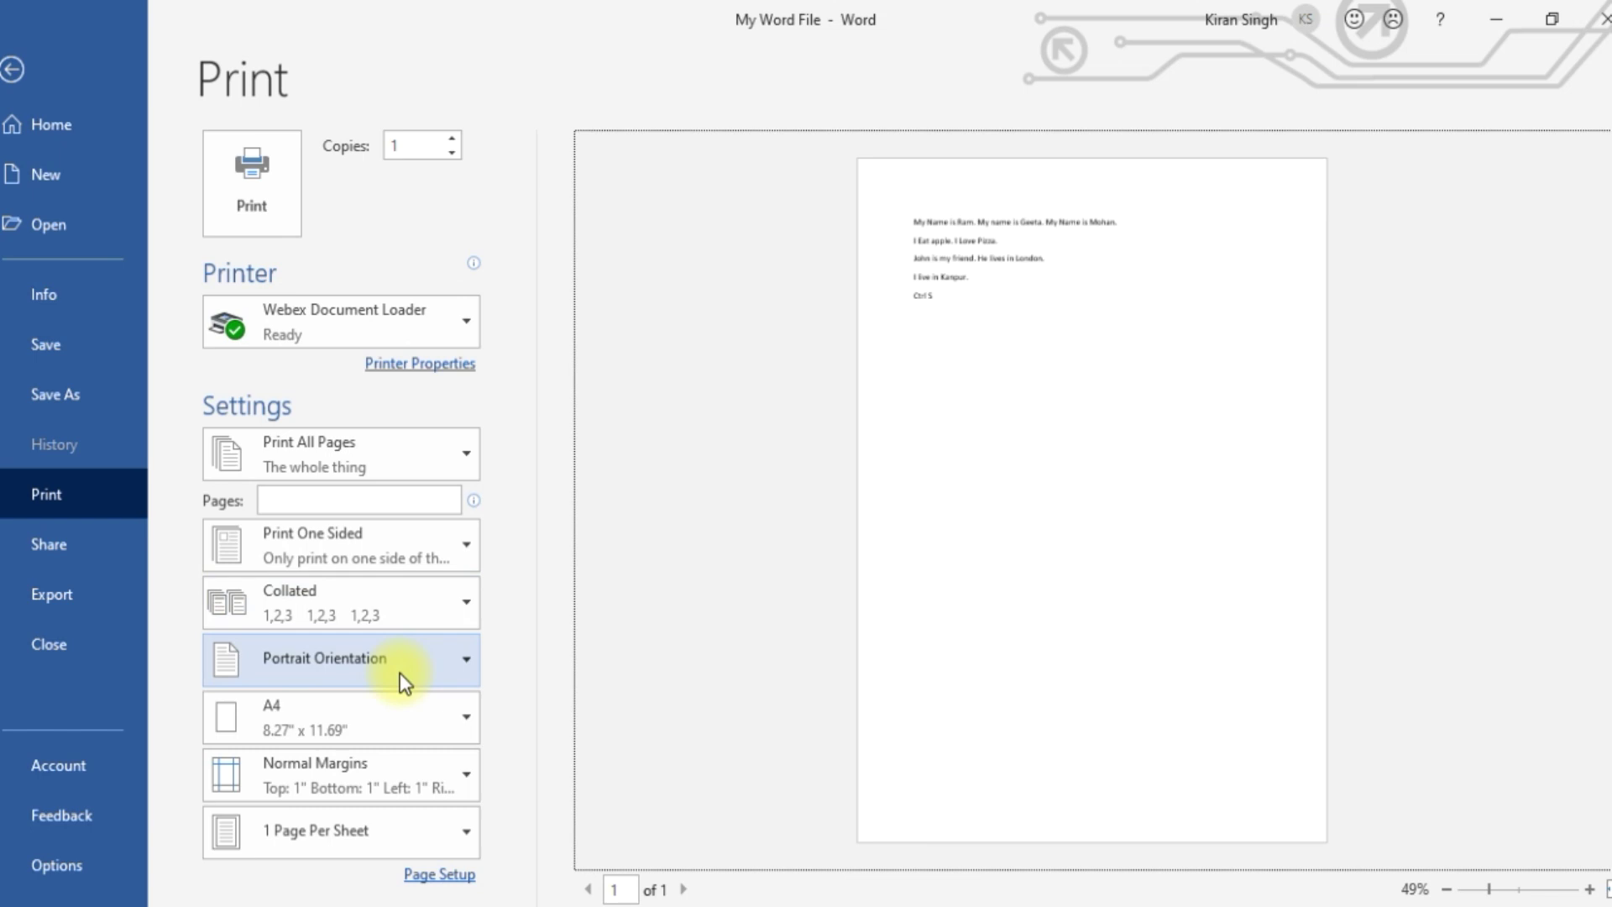
left_click(460, 660)
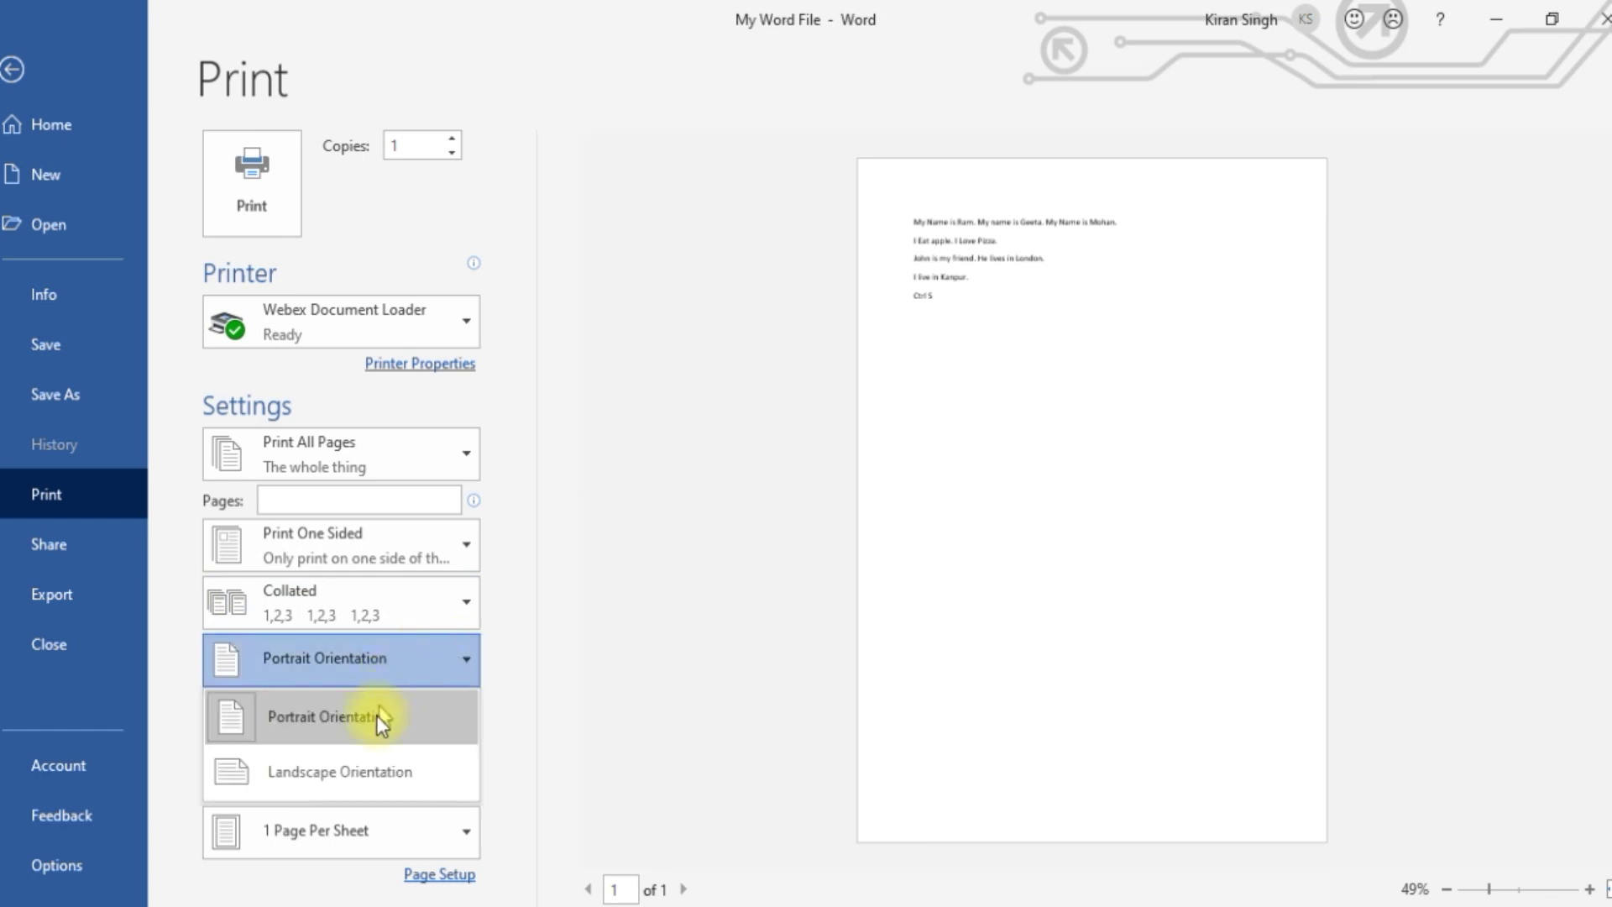
left_click(391, 662)
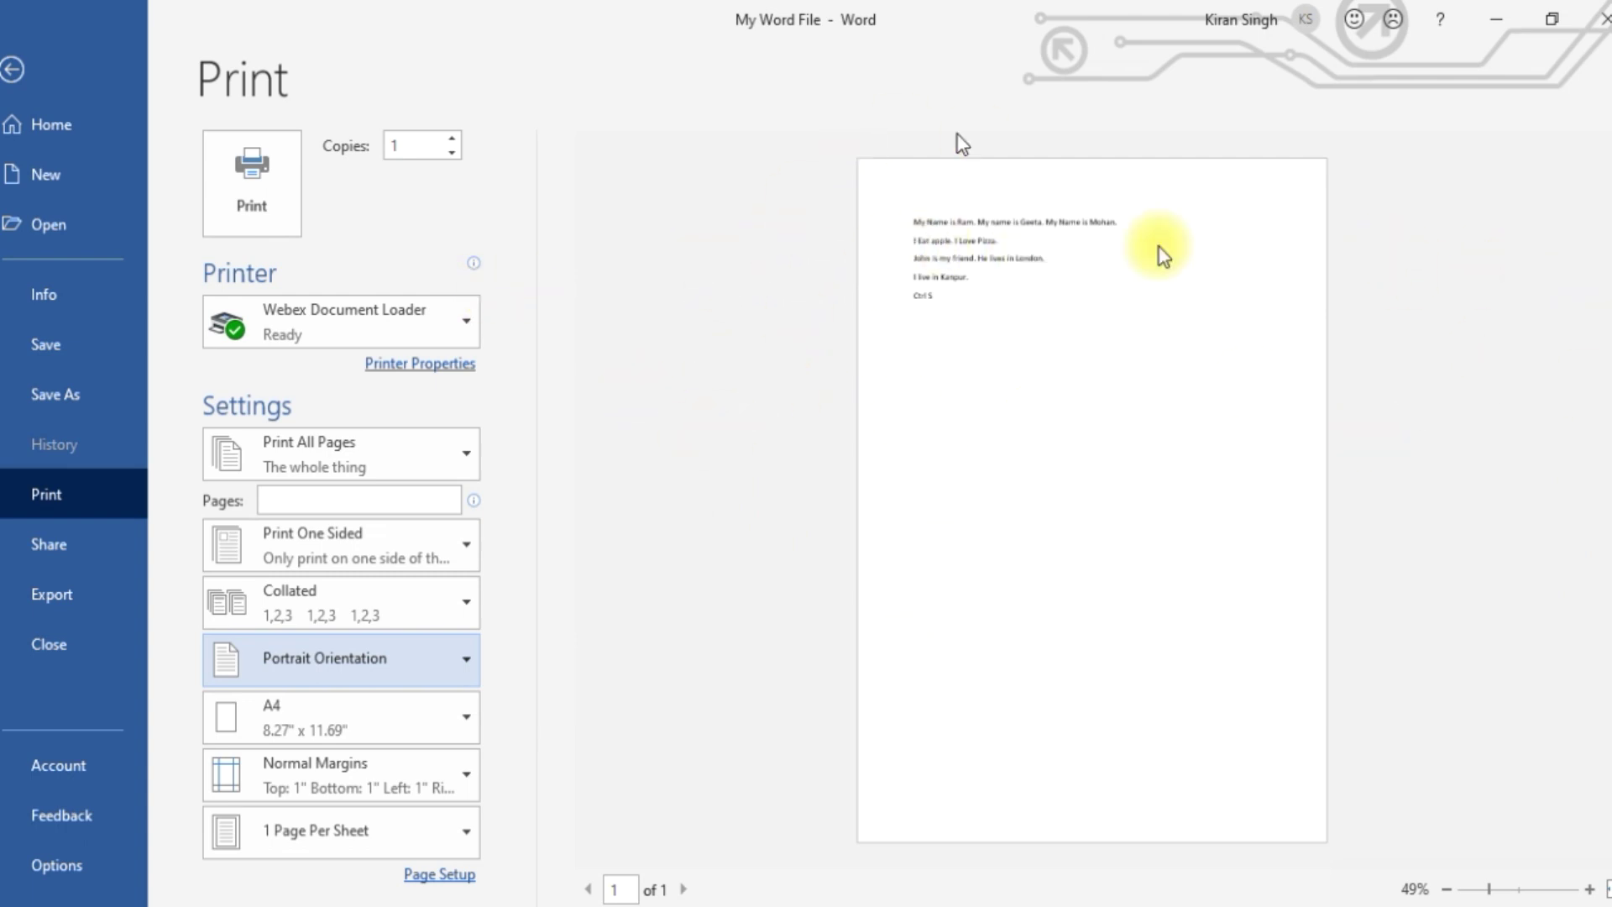
Step: Switch the page to Landscape Orientation to compare the preview, and restore Portrait Orientation
left_click(425, 657)
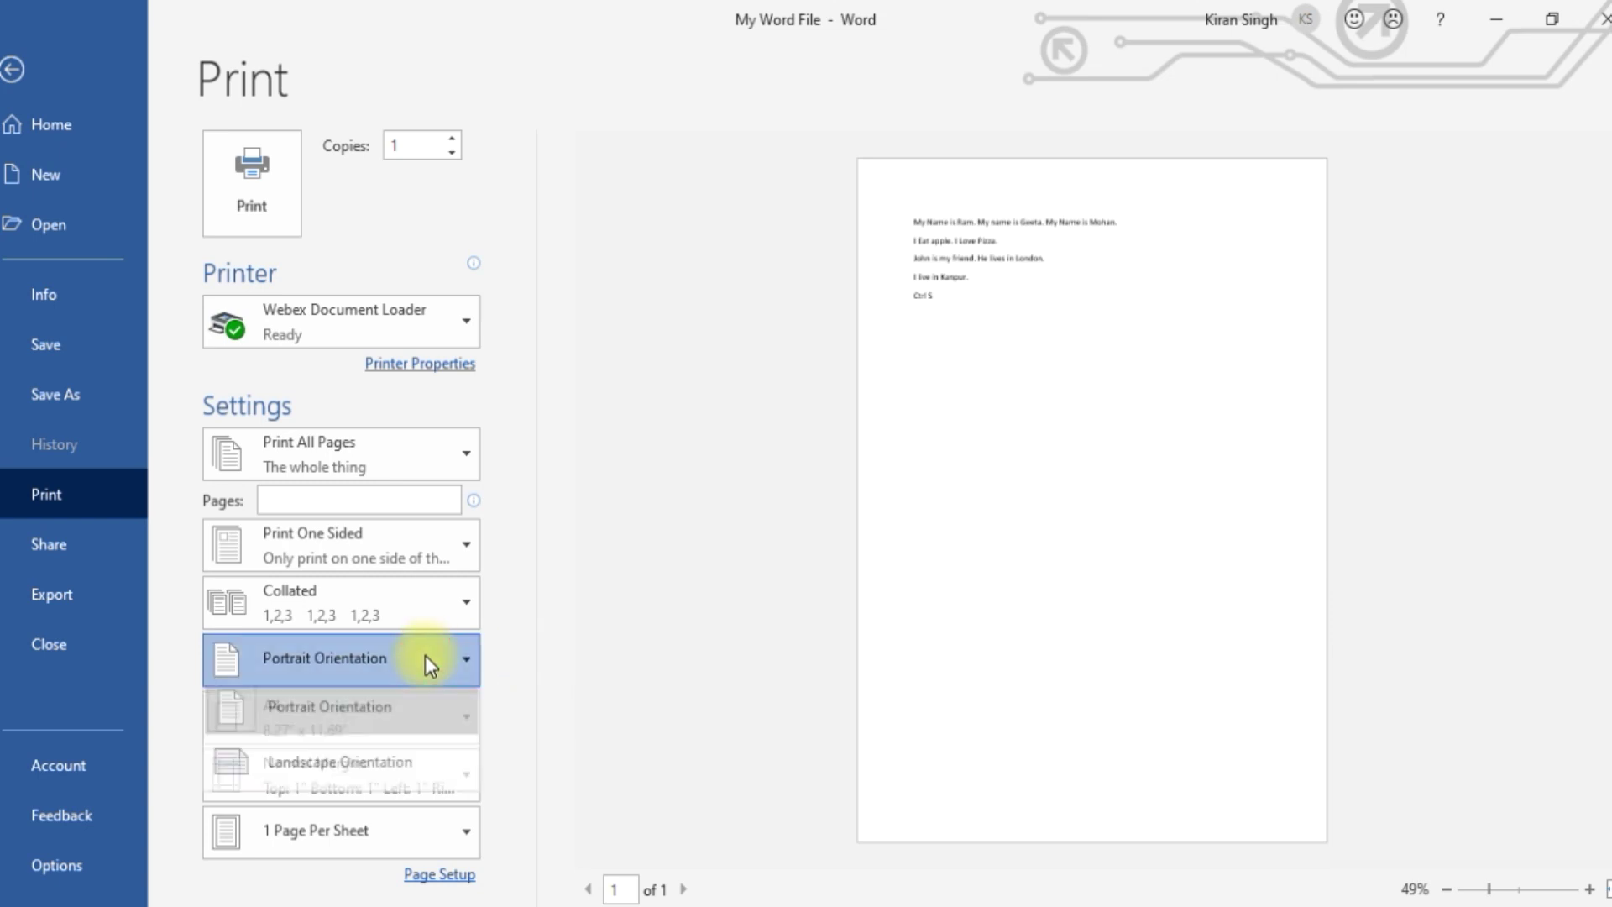
left_click(385, 776)
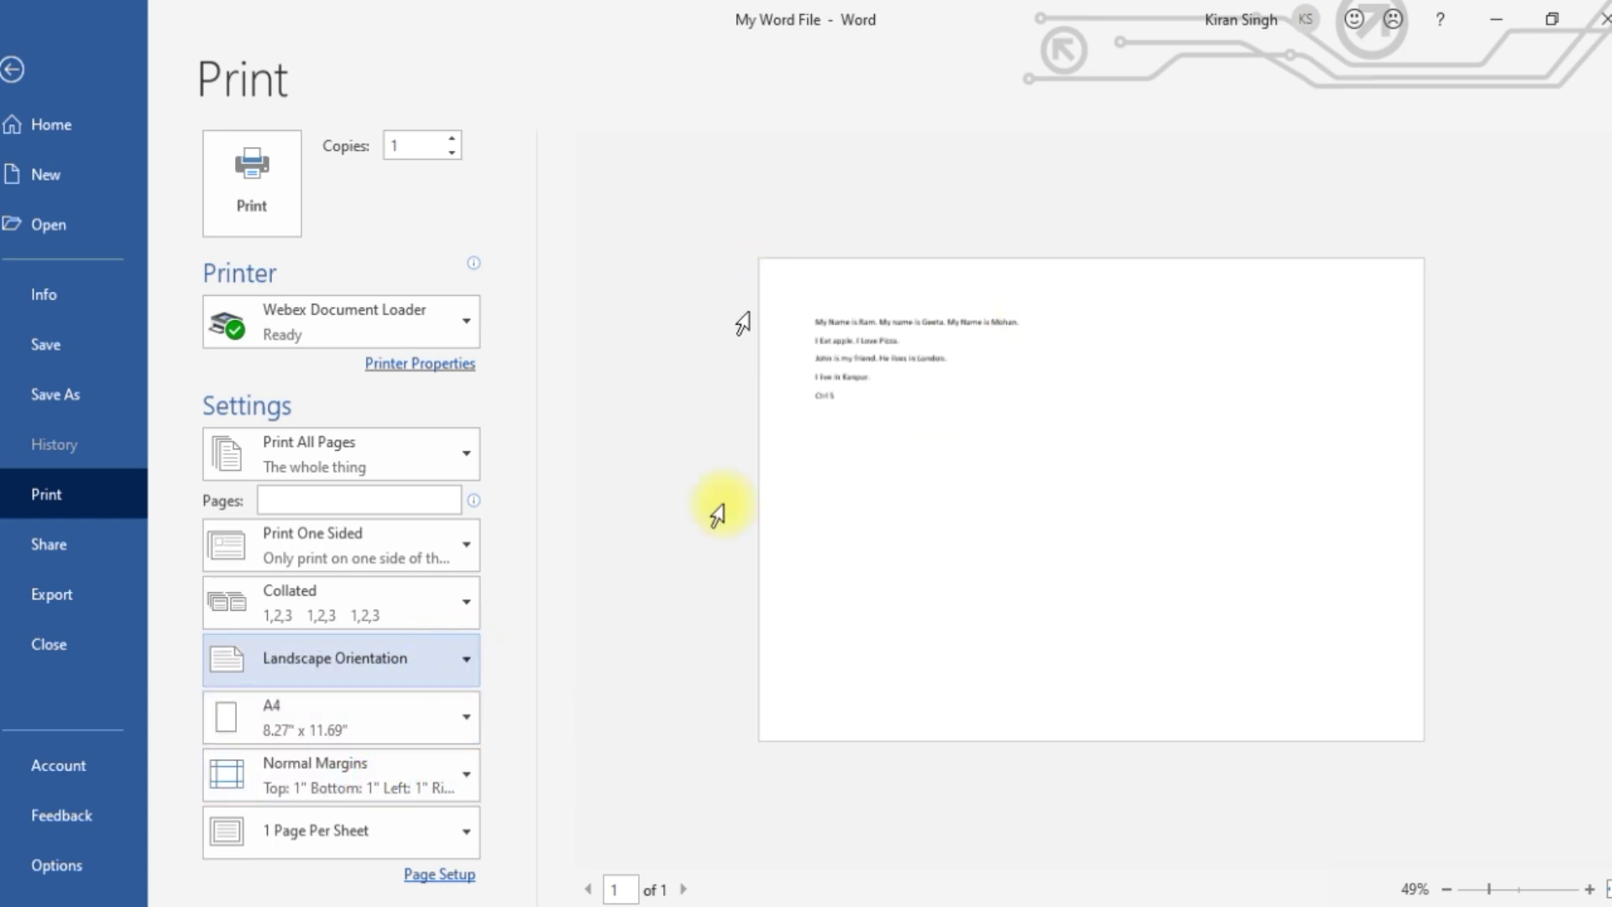
left_click(451, 659)
left_click(422, 710)
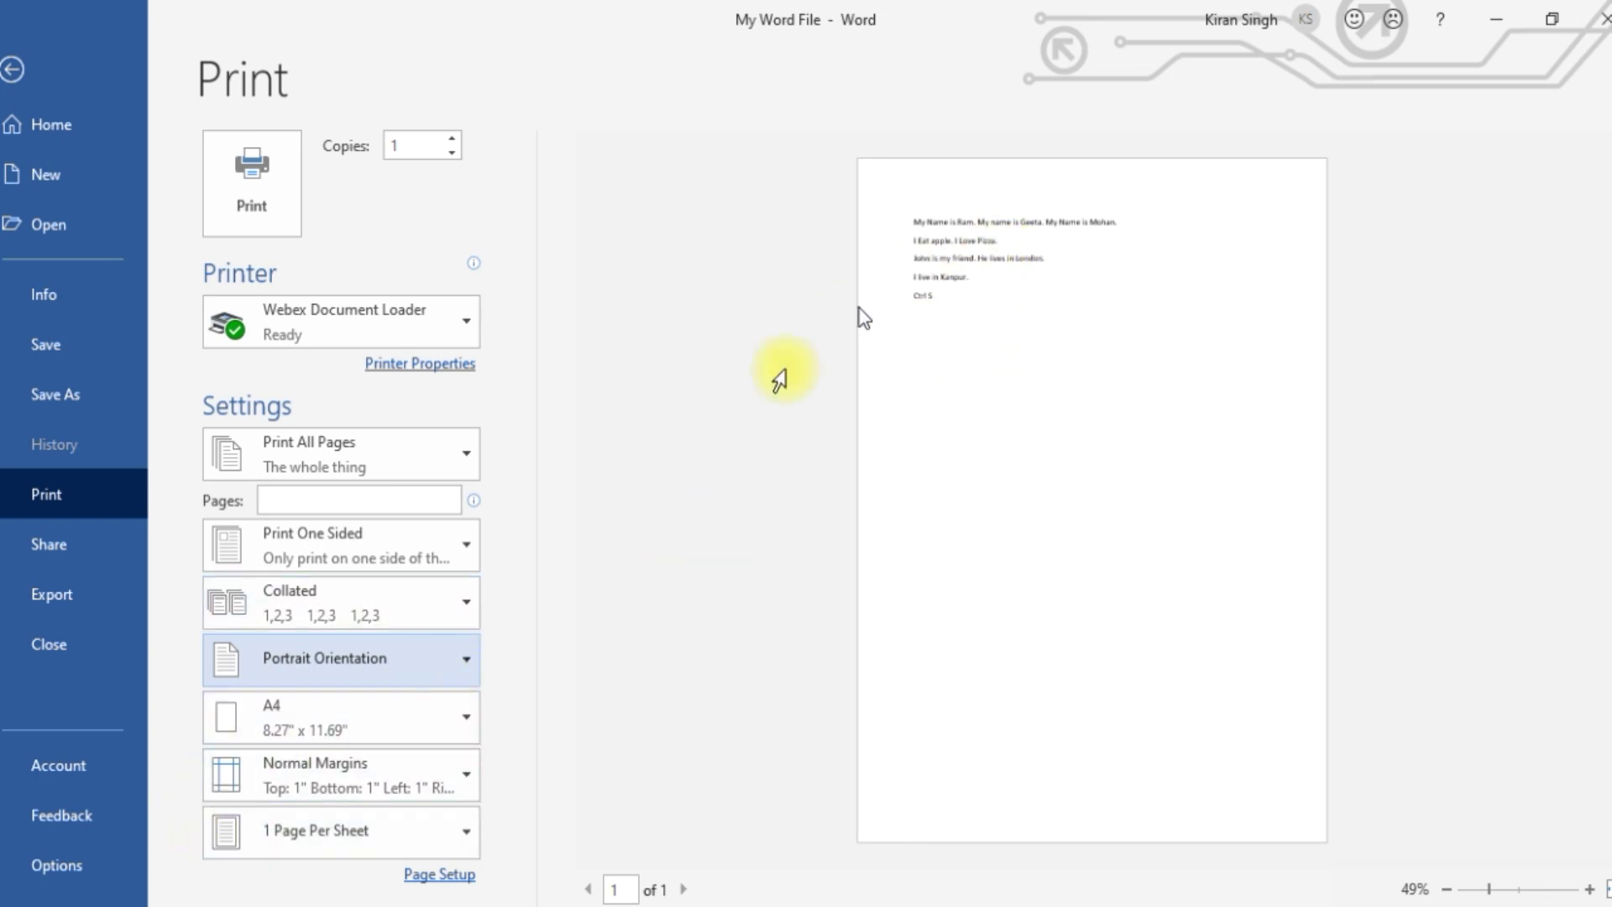
Step: Examine the preset paper sizes with A4 kept, and open and close the custom paper size settings
left_click(464, 722)
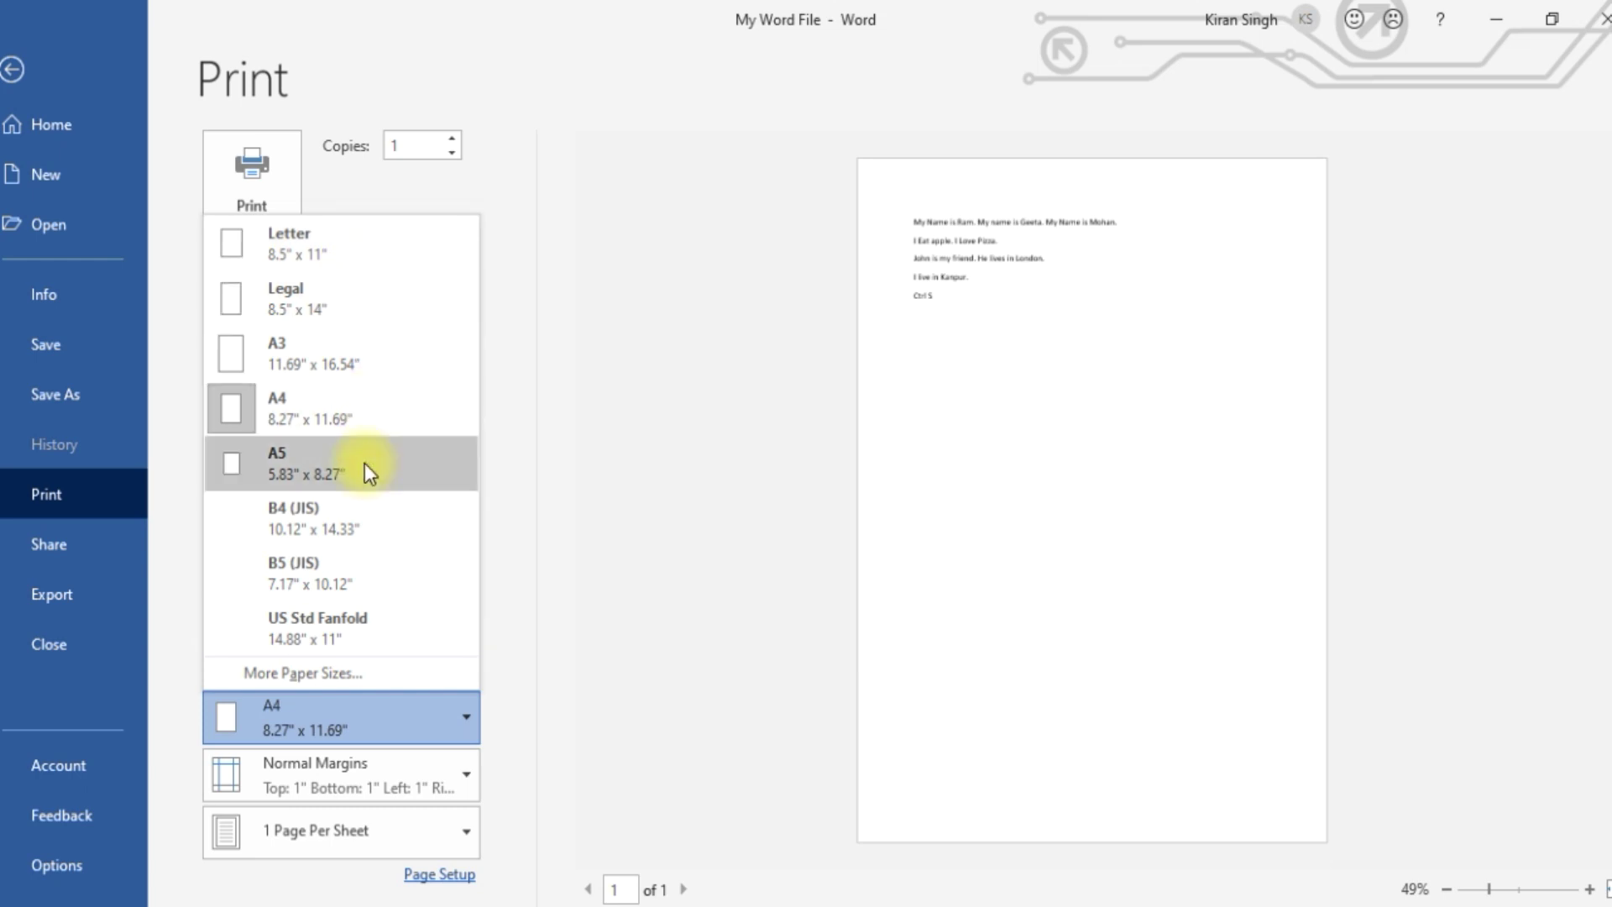
left_click(358, 397)
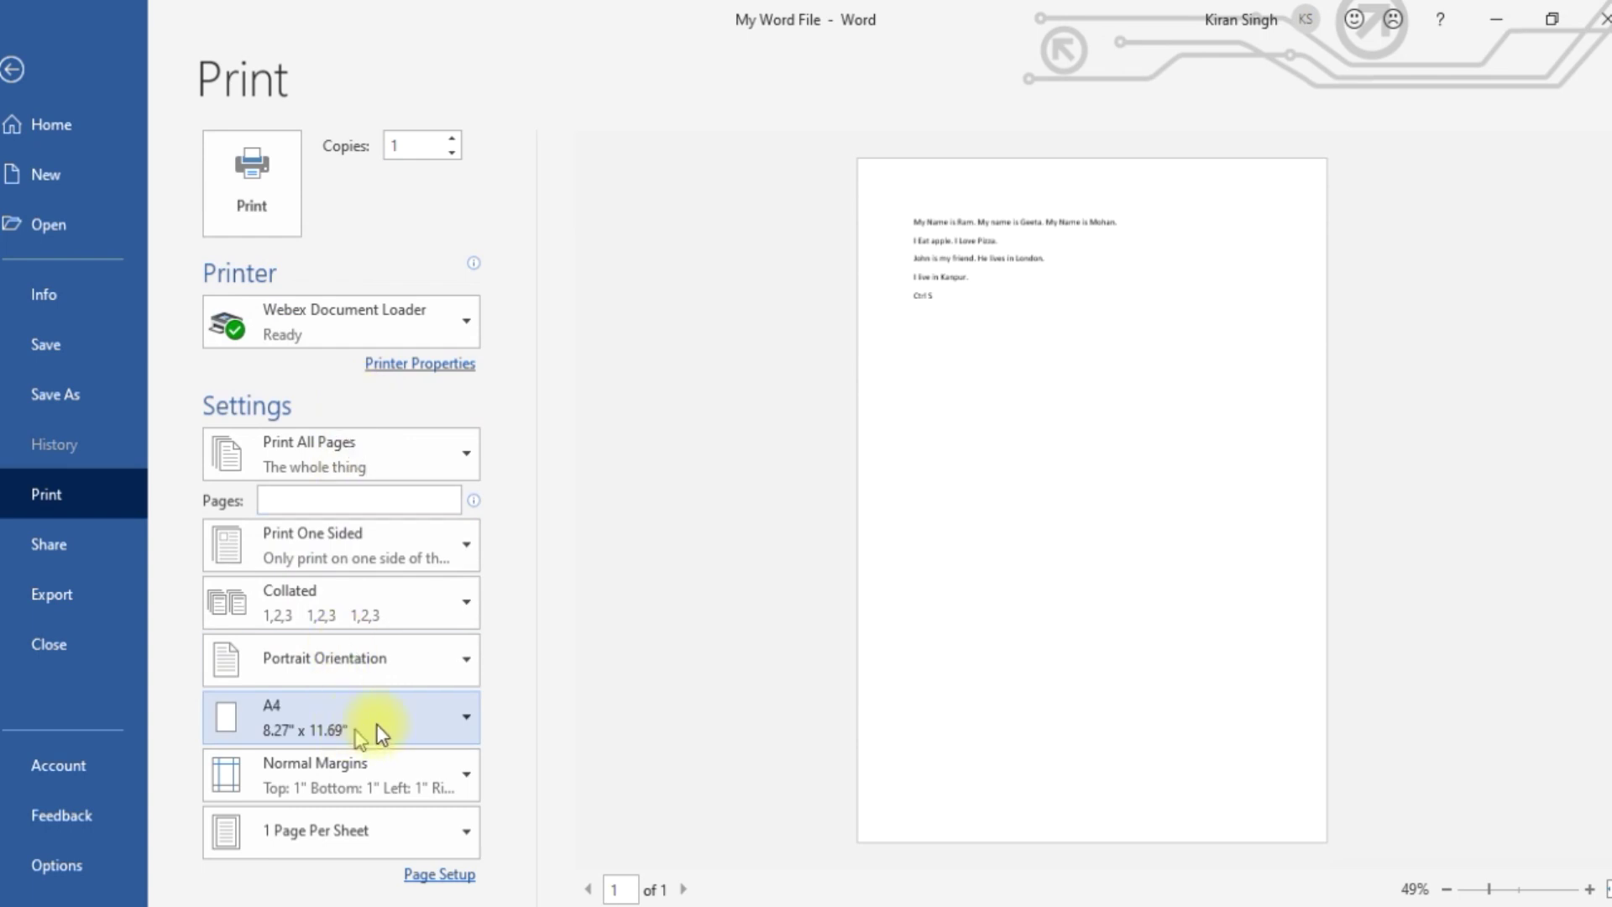
left_click(402, 720)
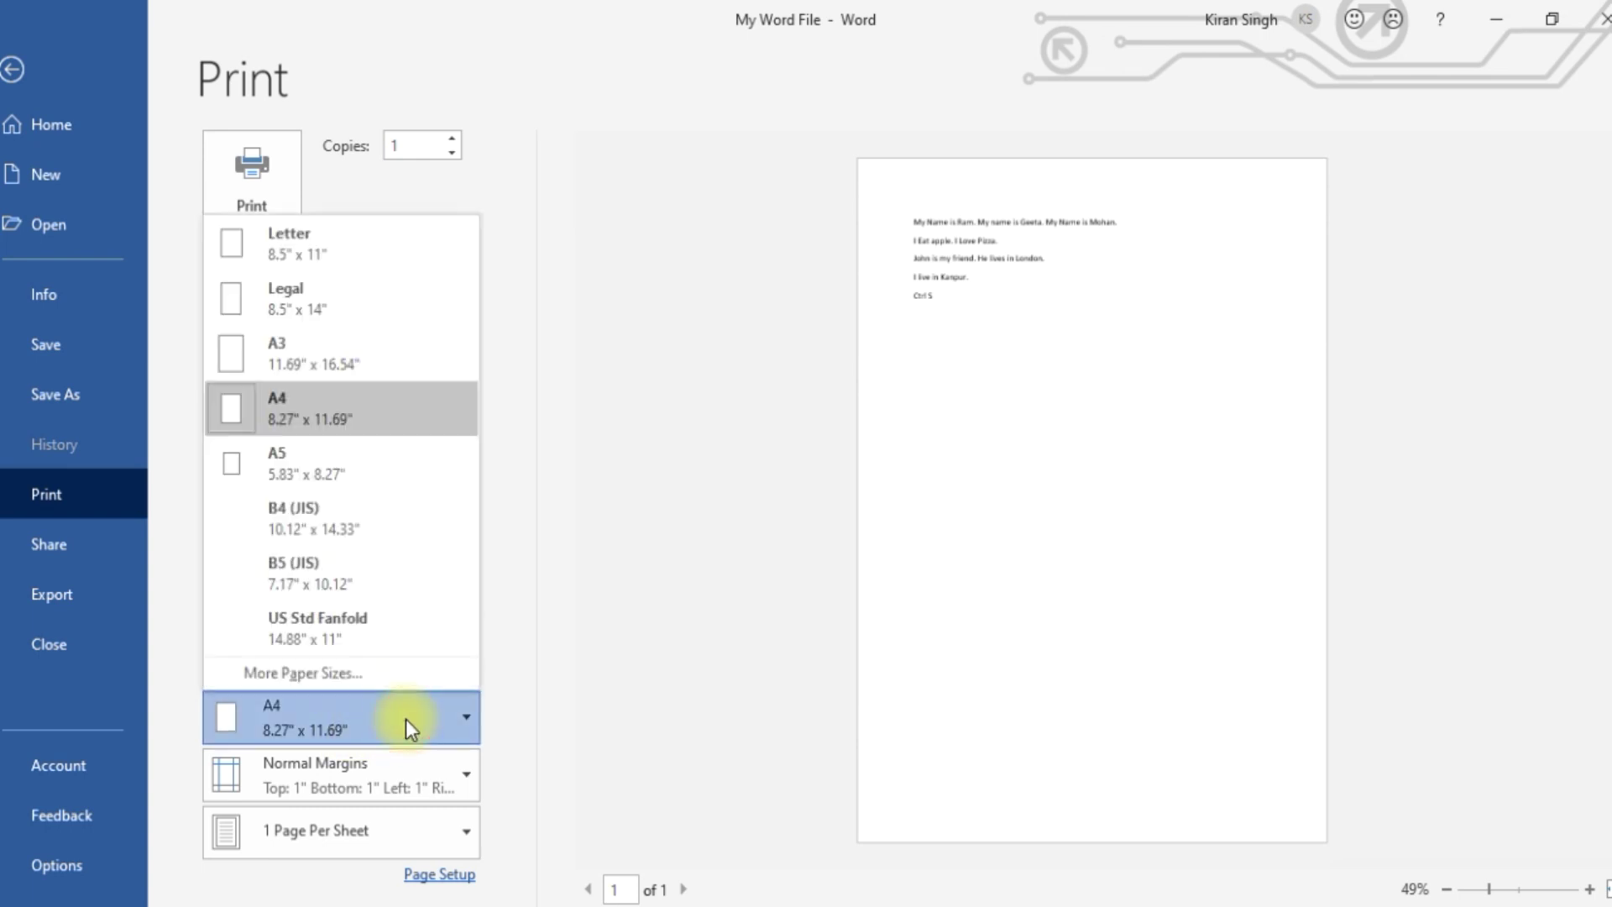
left_click(371, 677)
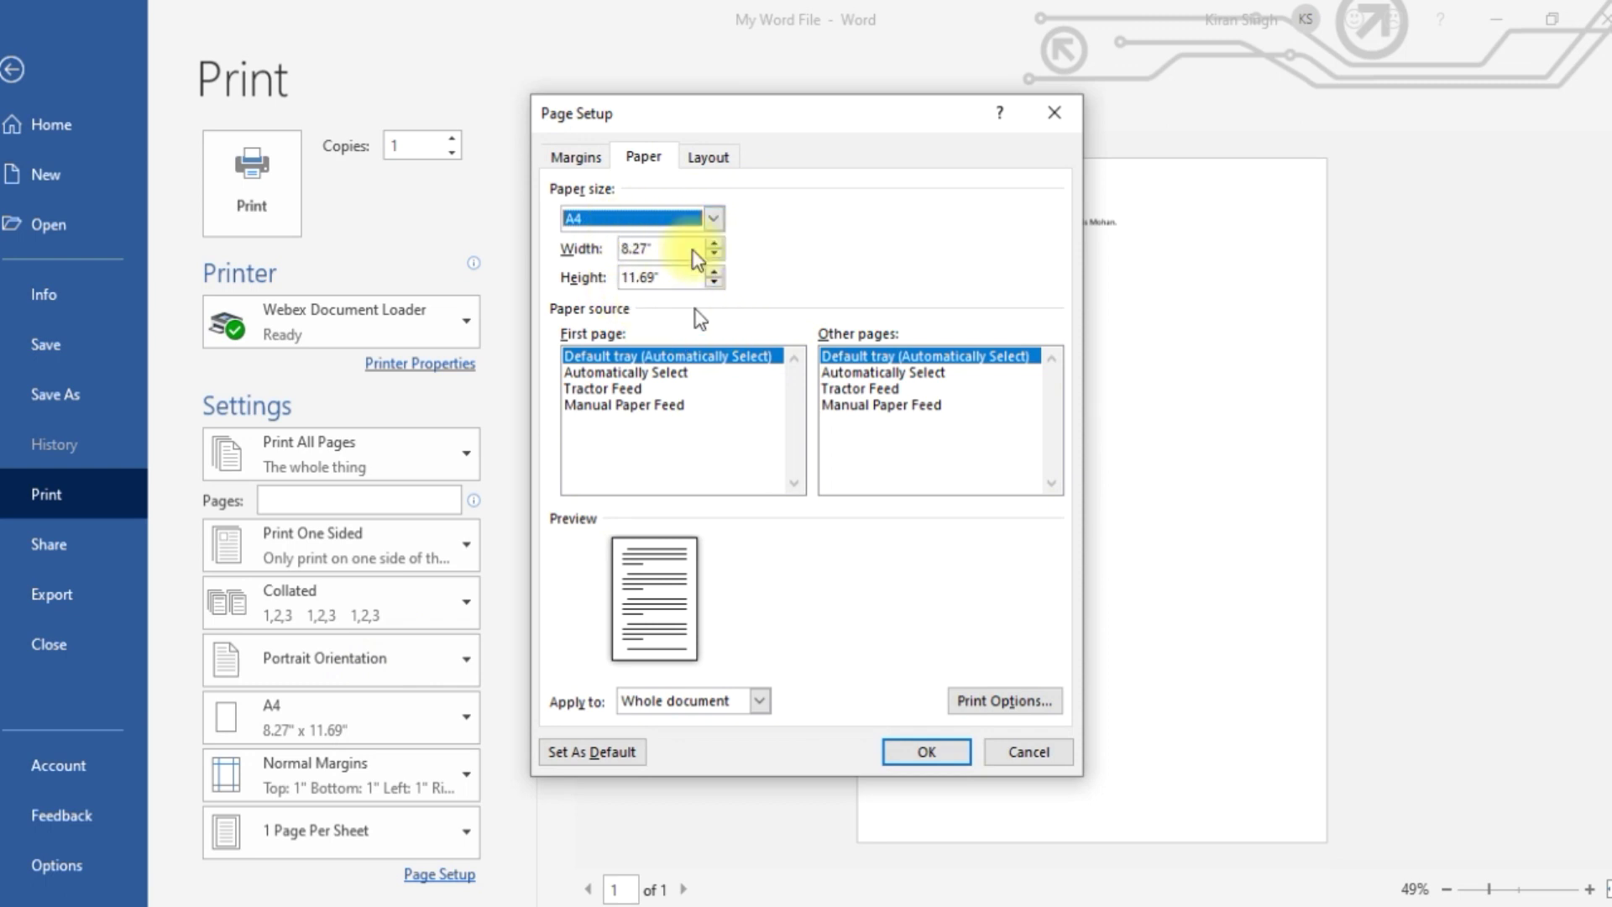
left_click(1050, 114)
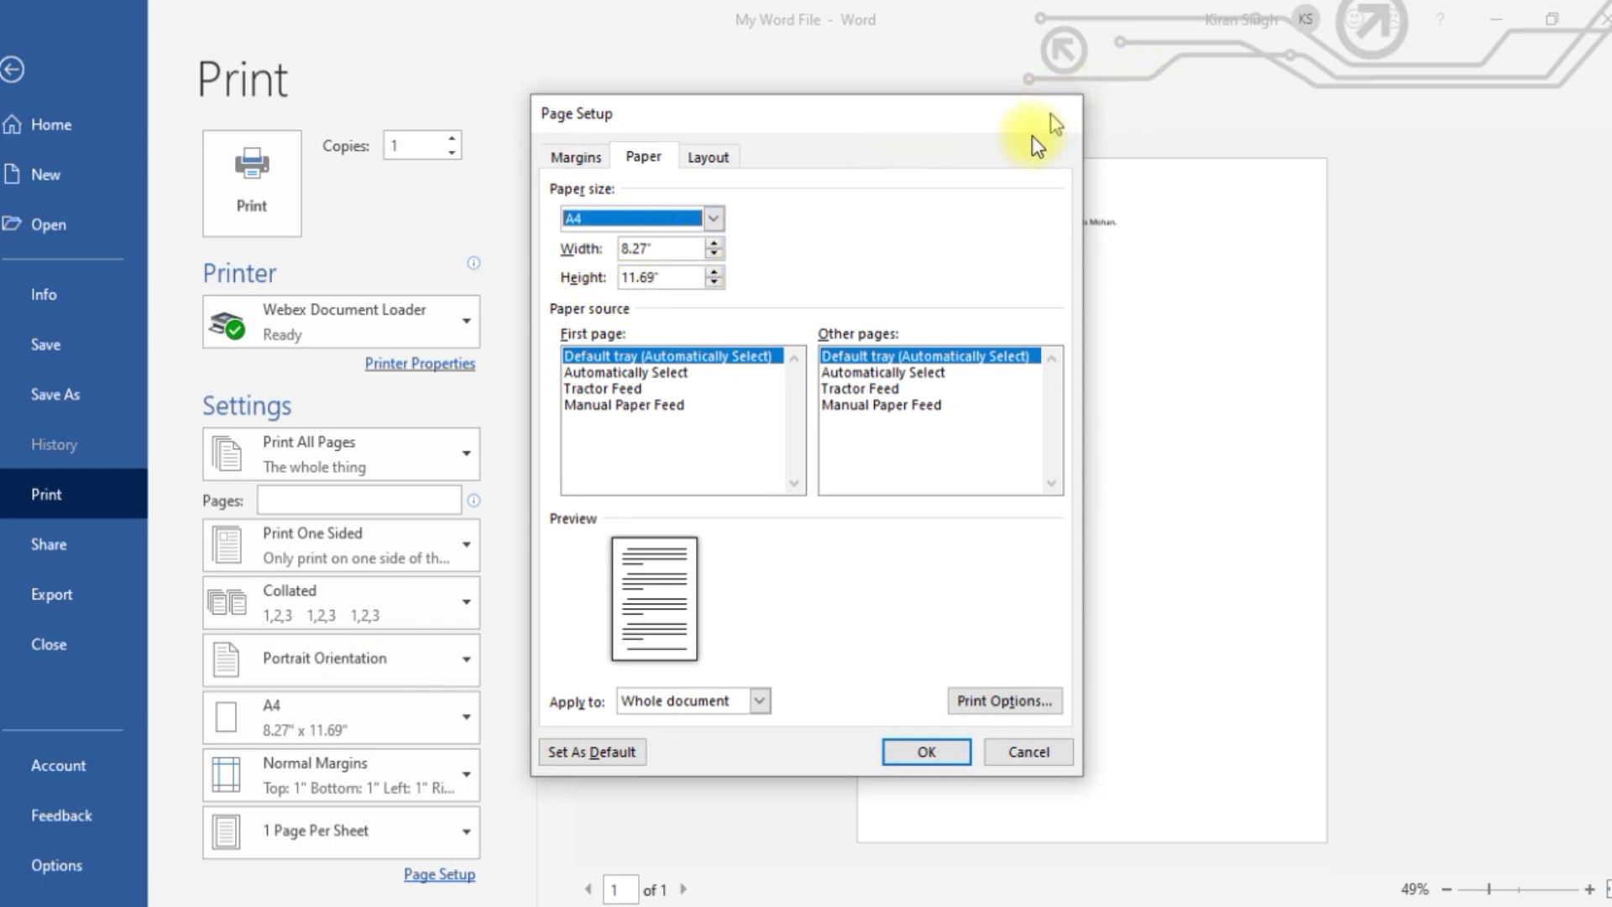
Step: Review the preset paper sizes against the page preview, choosing A4 again
left_click(464, 722)
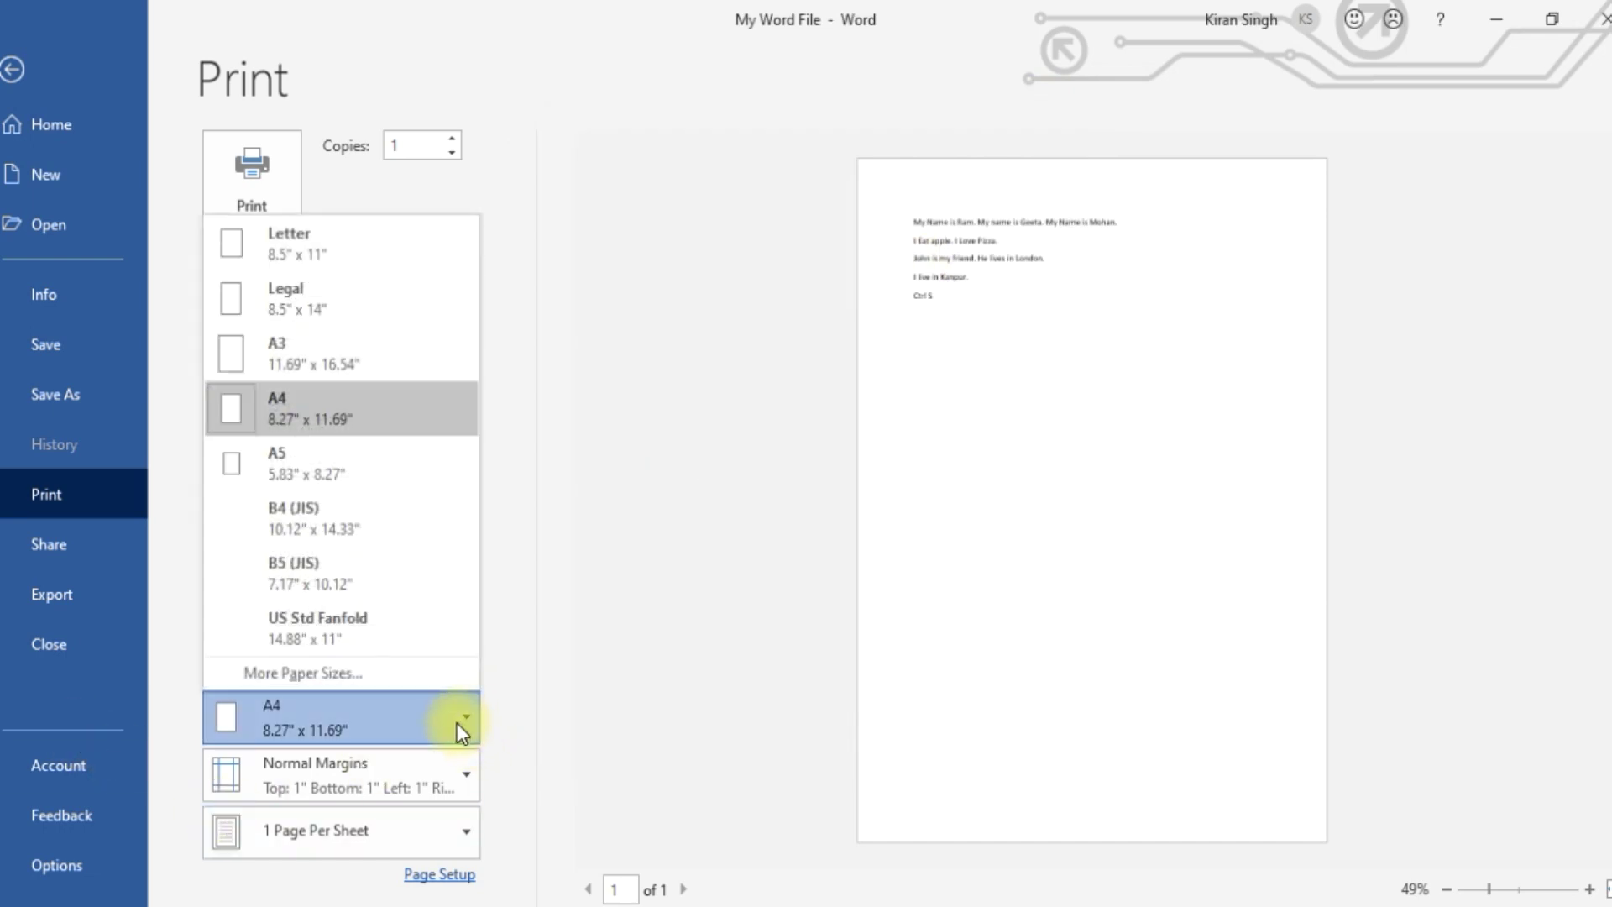
left_click(356, 420)
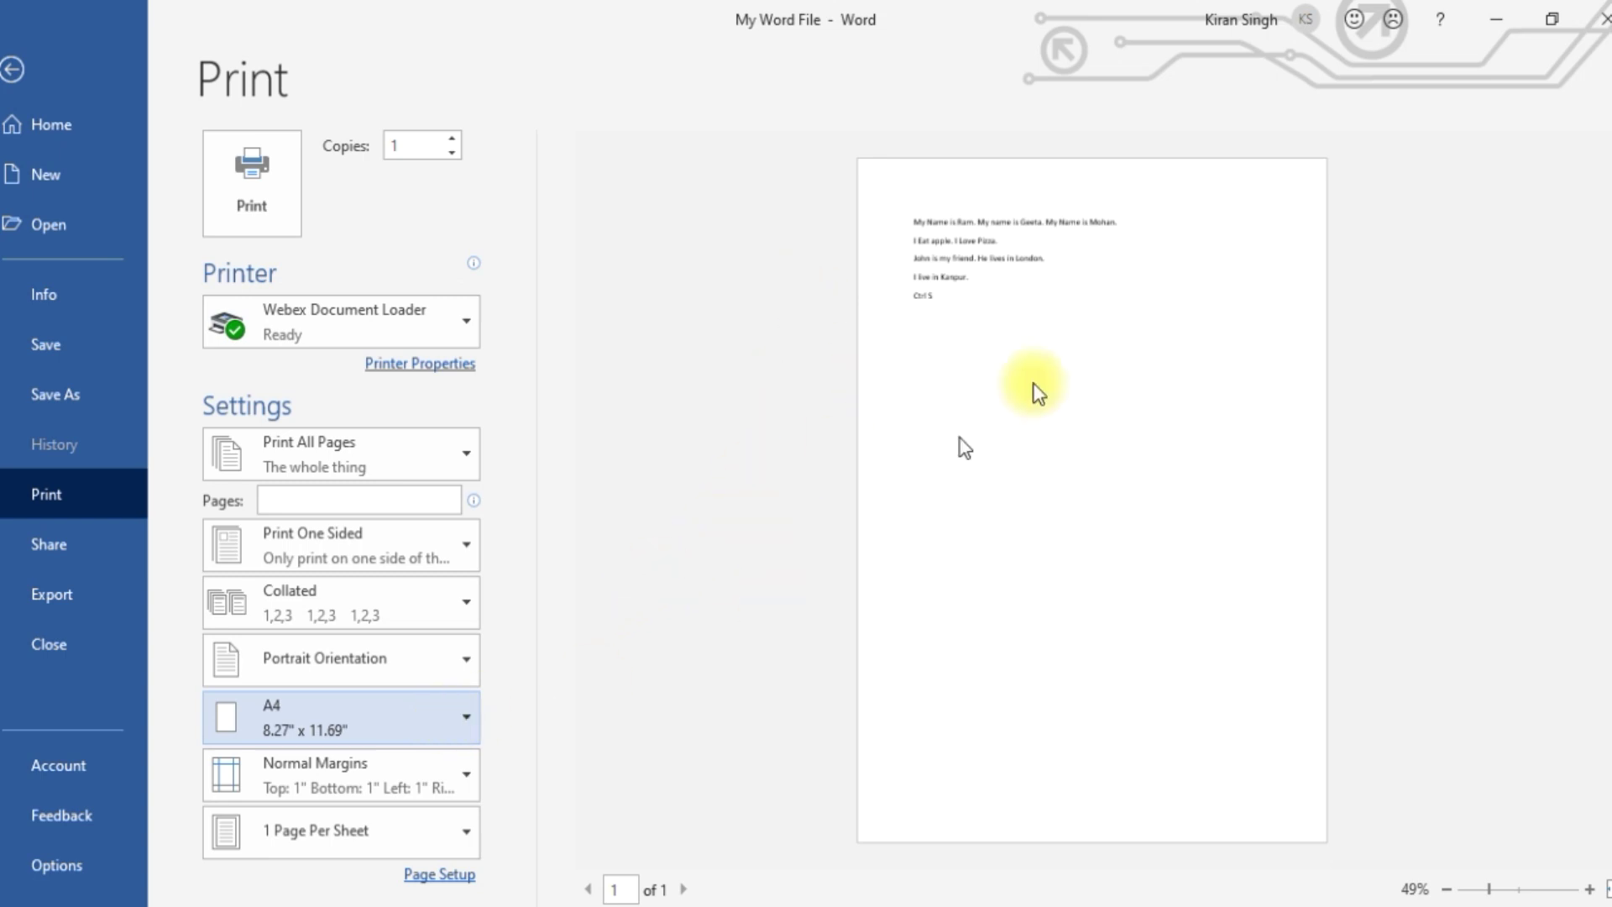
left_click(463, 719)
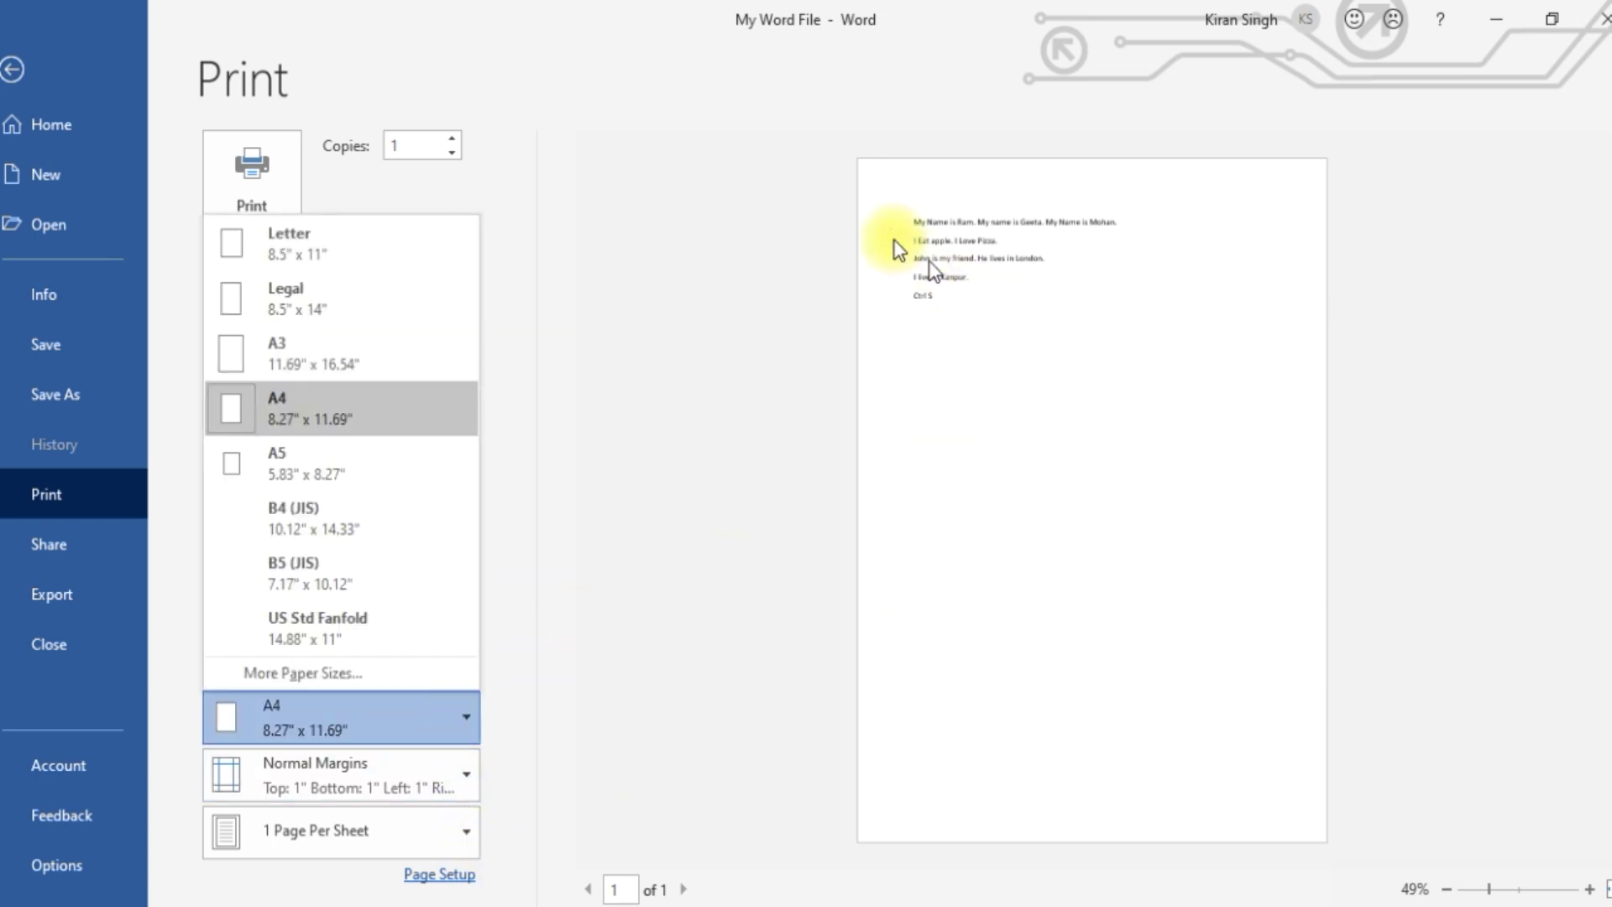
left_click(352, 424)
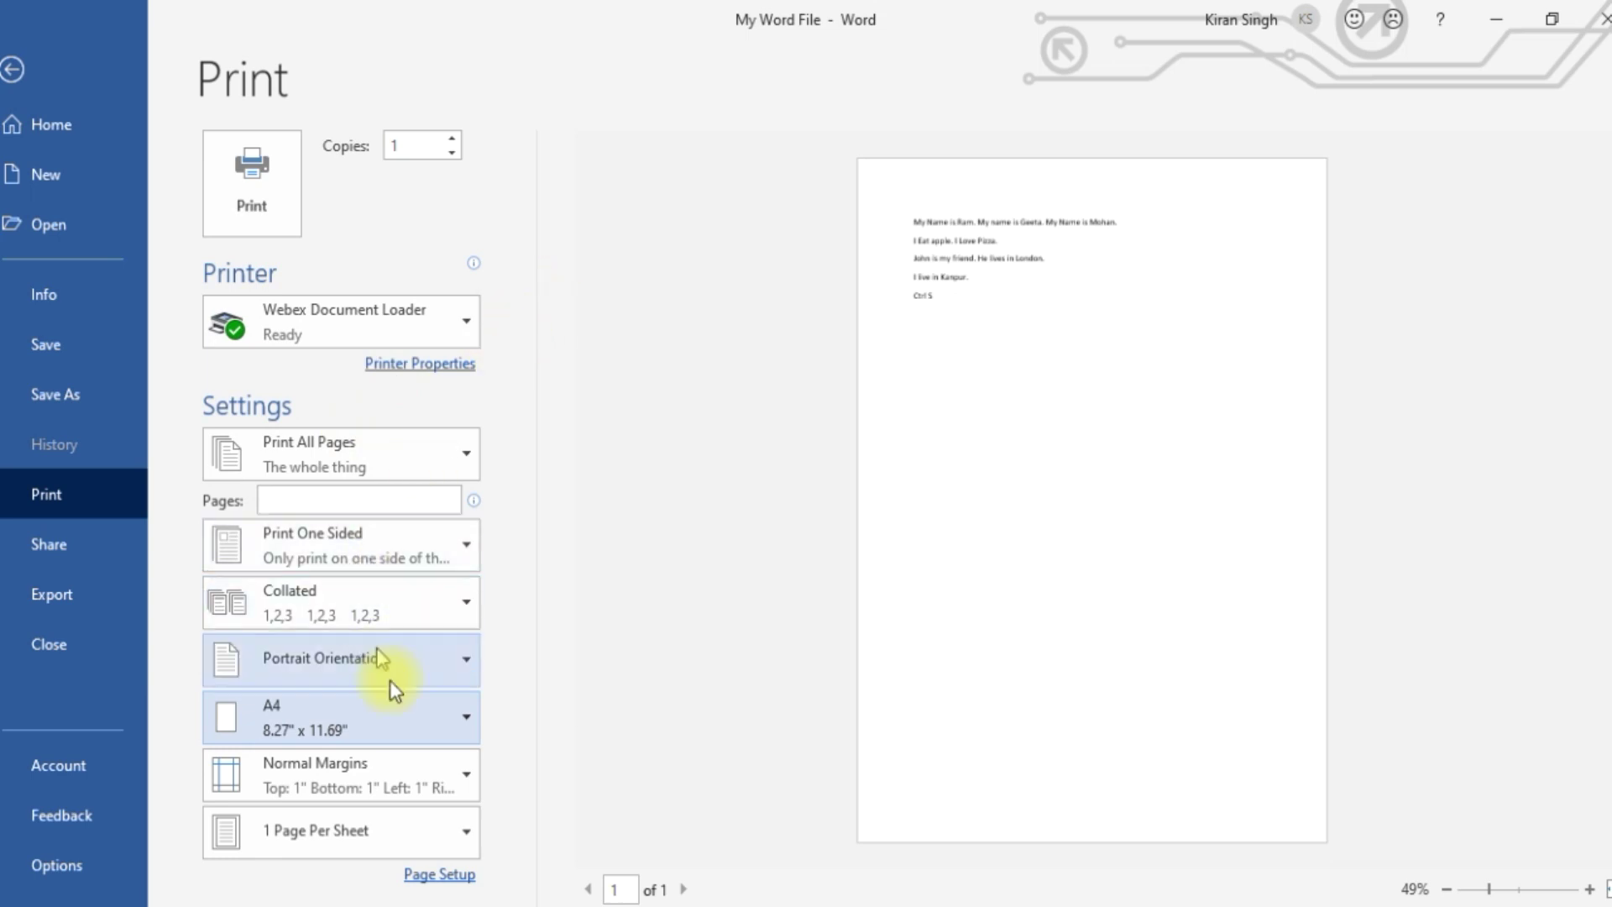
Step: Examine the custom paper width and height in Page Setup and dismiss the paper size choices without changes
left_click(401, 712)
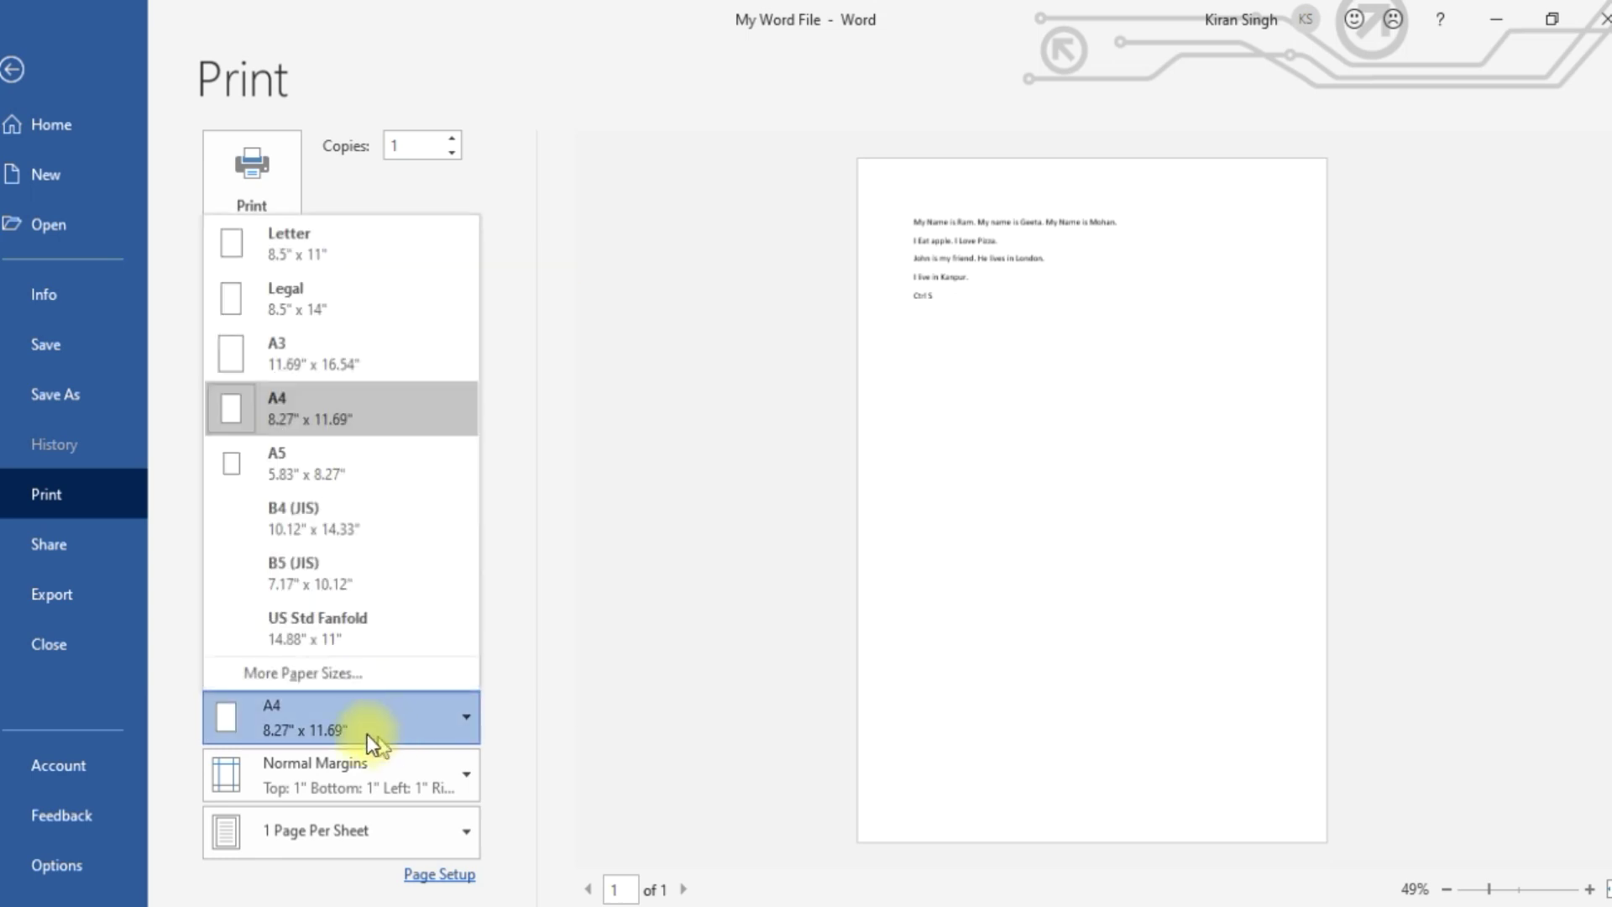
left_click(321, 673)
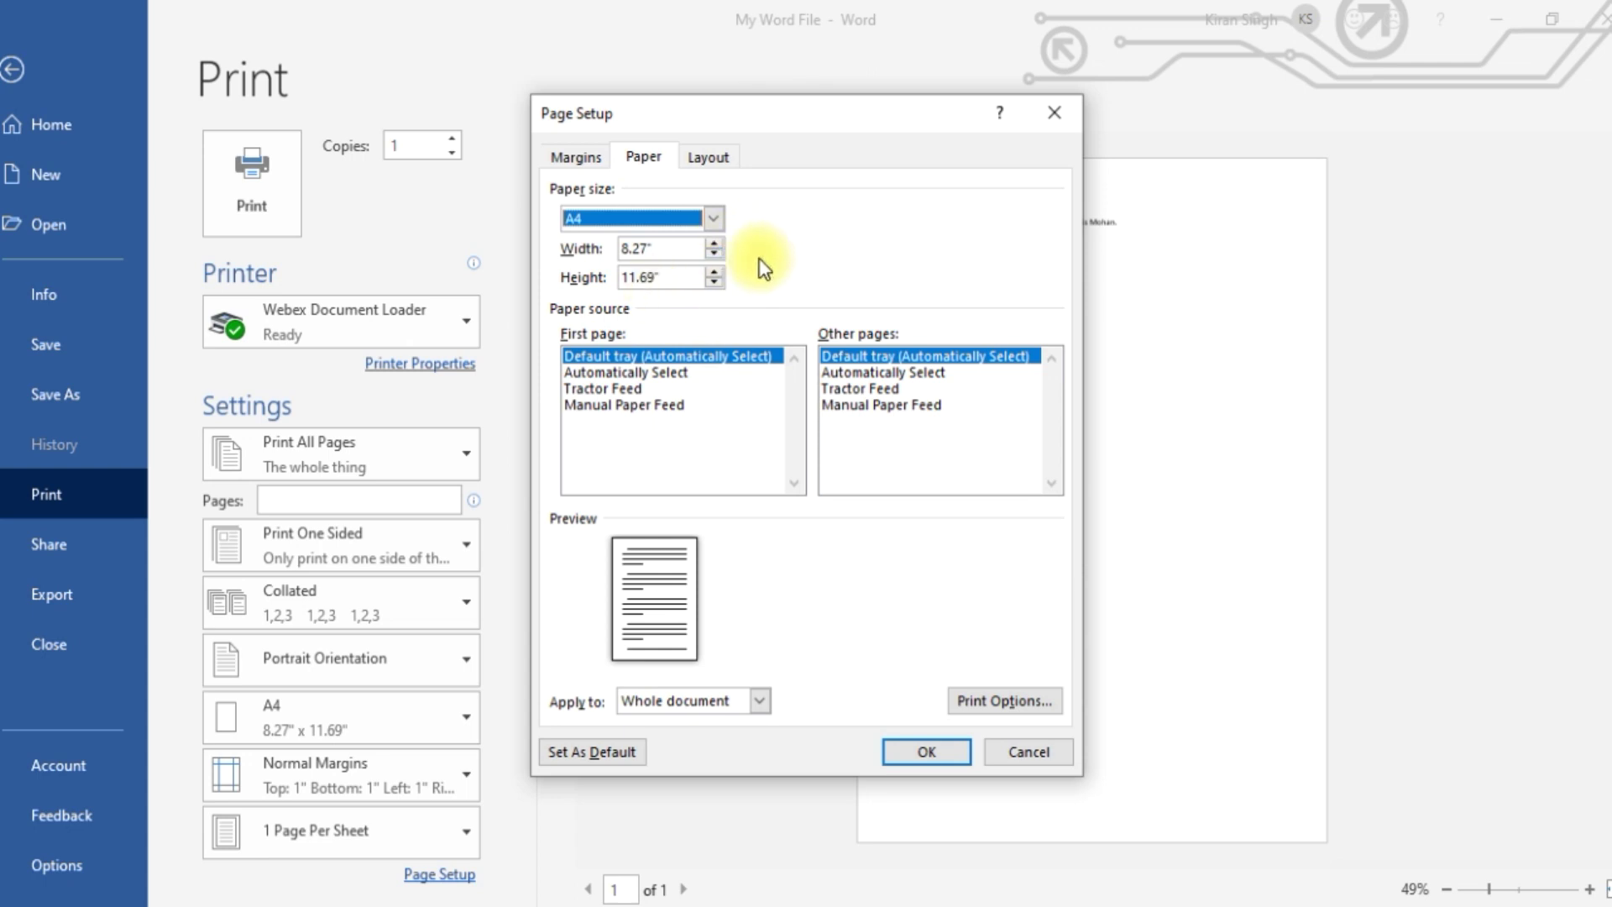
left_click(1055, 107)
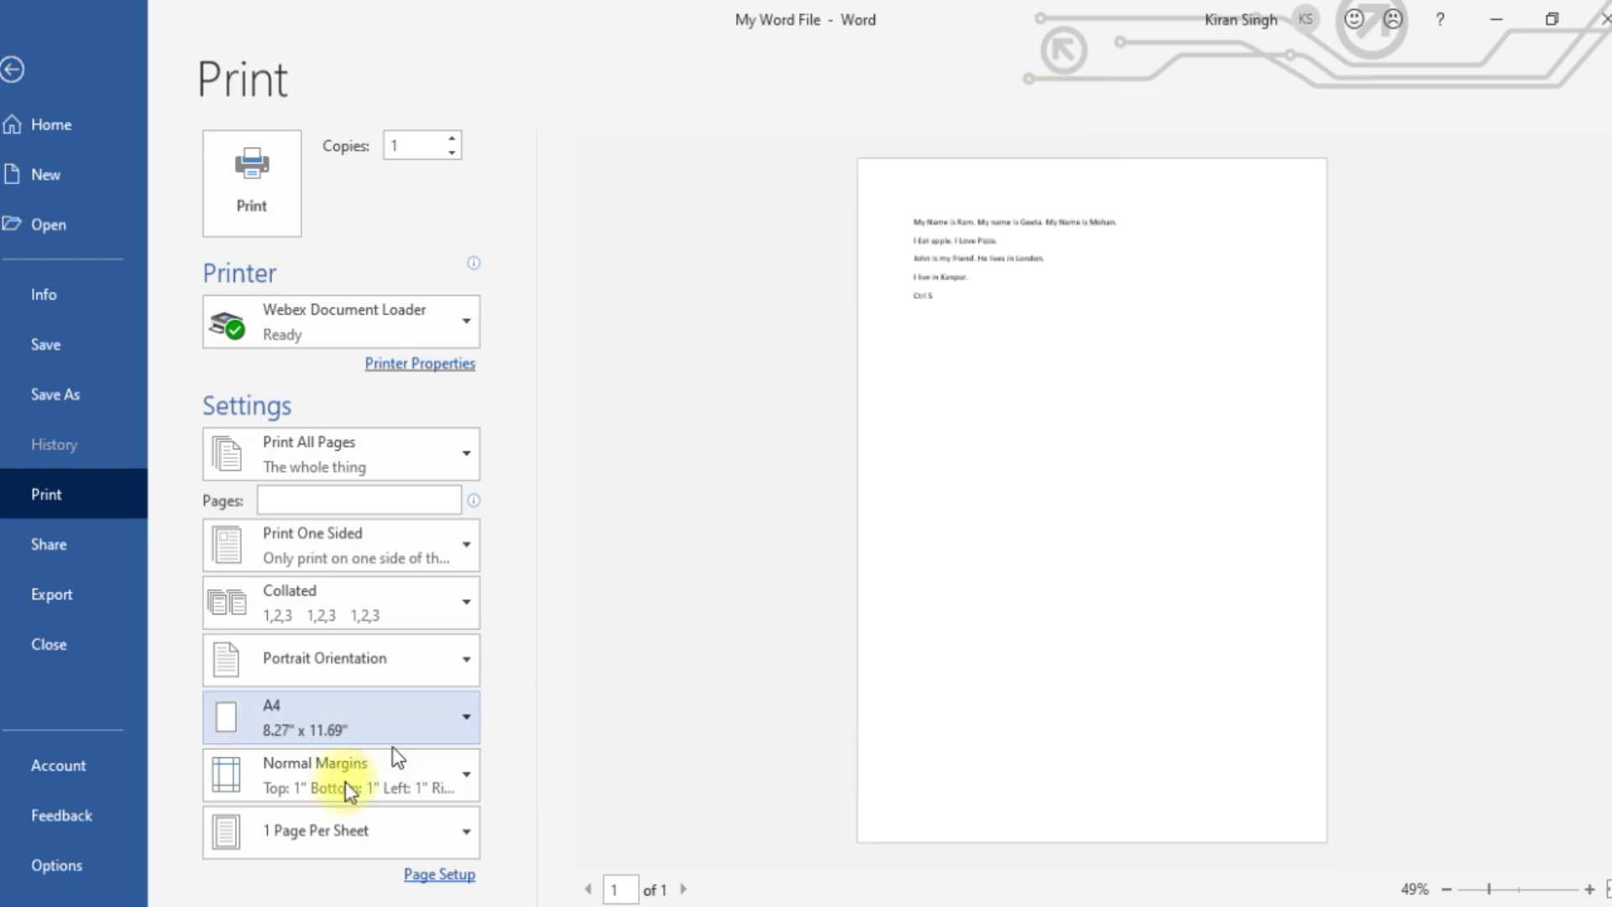
left_click(462, 719)
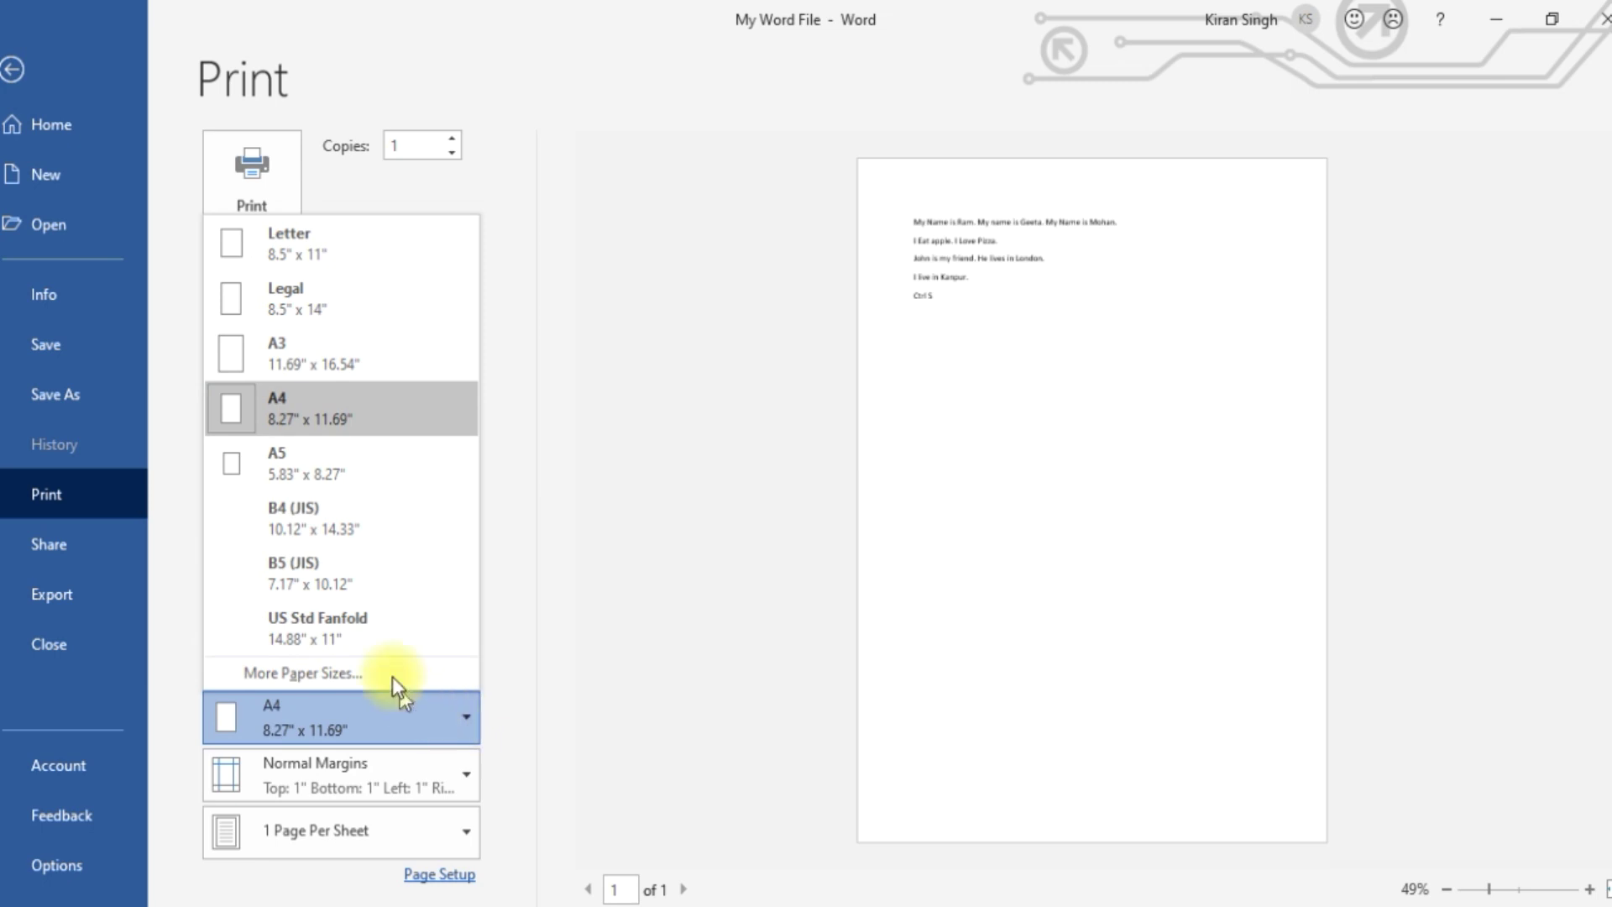
left_click(732, 547)
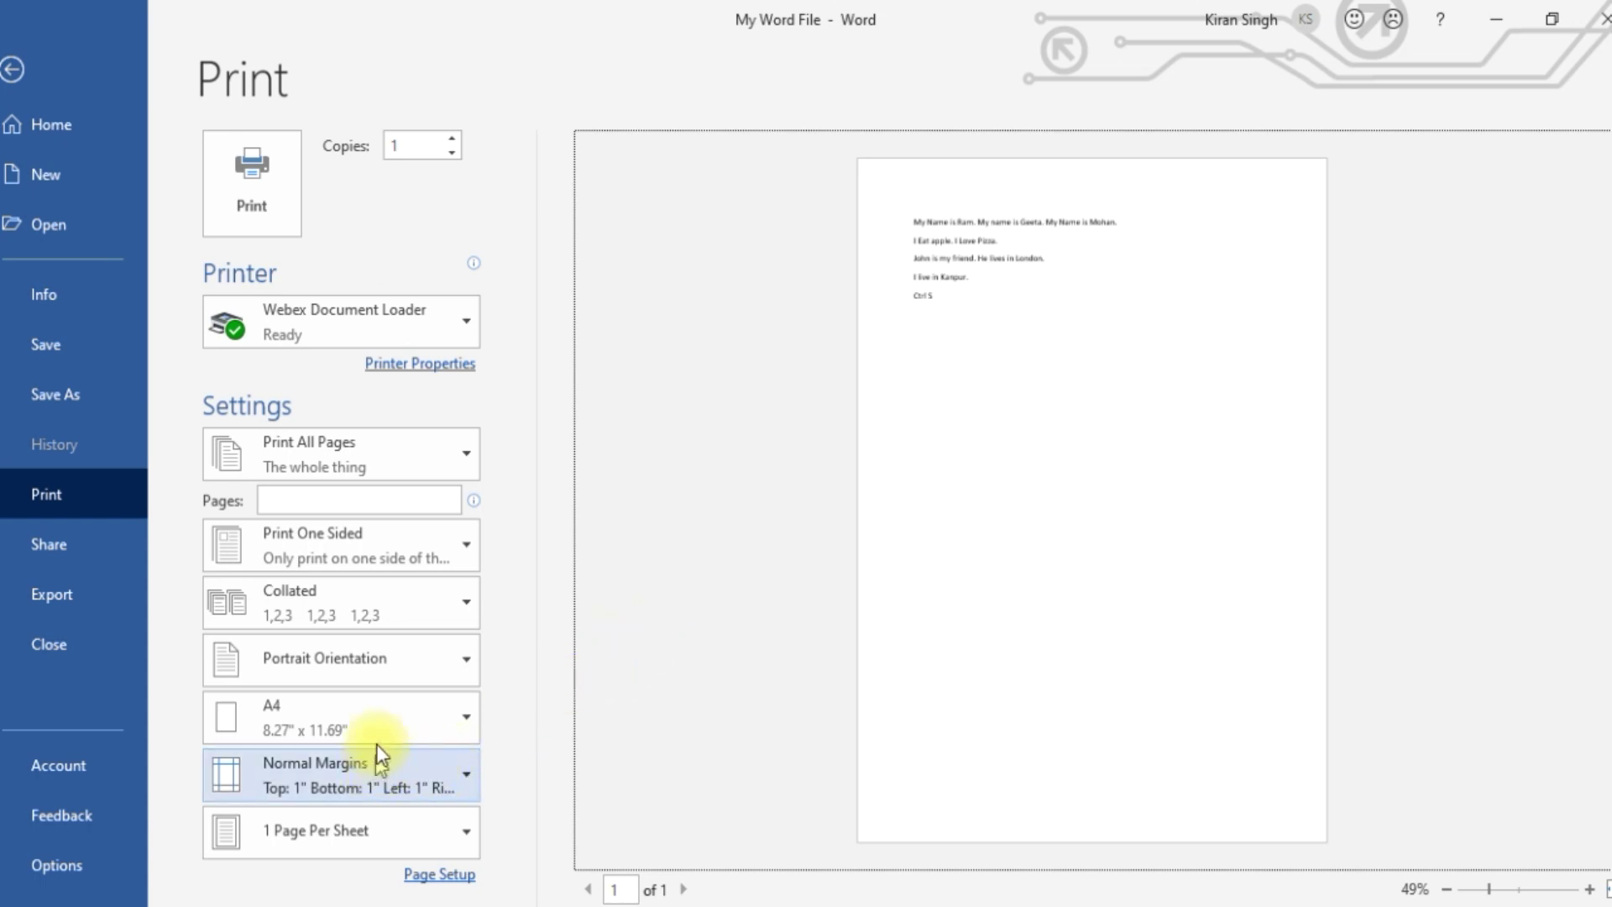
Step: Examine the margin presets and the custom top margin in Page Setup, closing it without changing Normal Margins
left_click(463, 772)
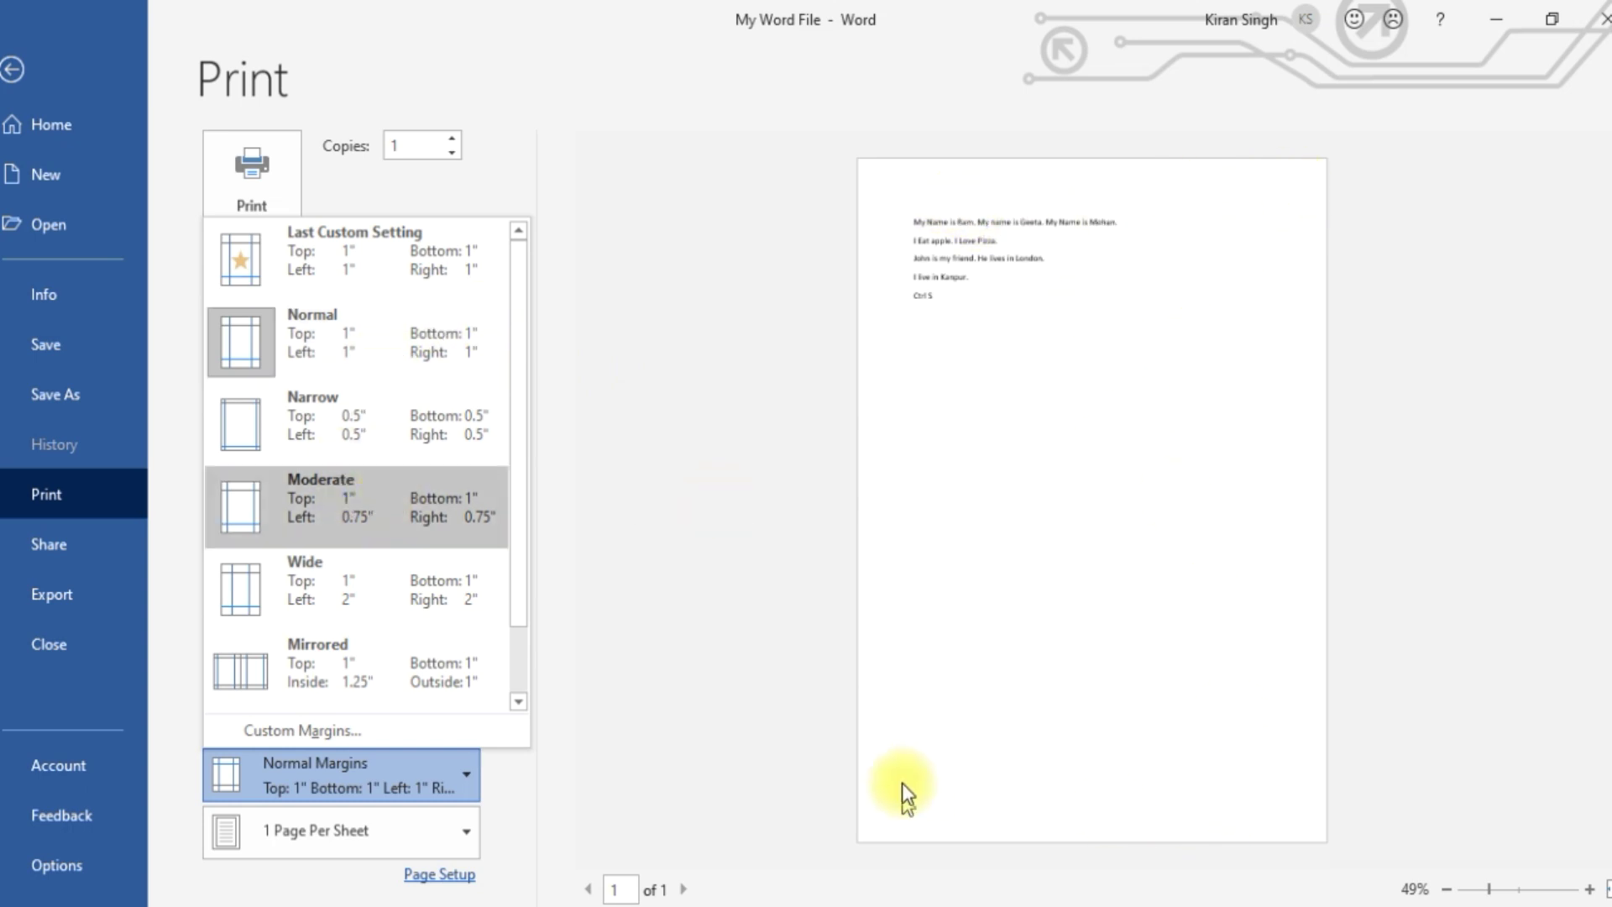
left_click(335, 729)
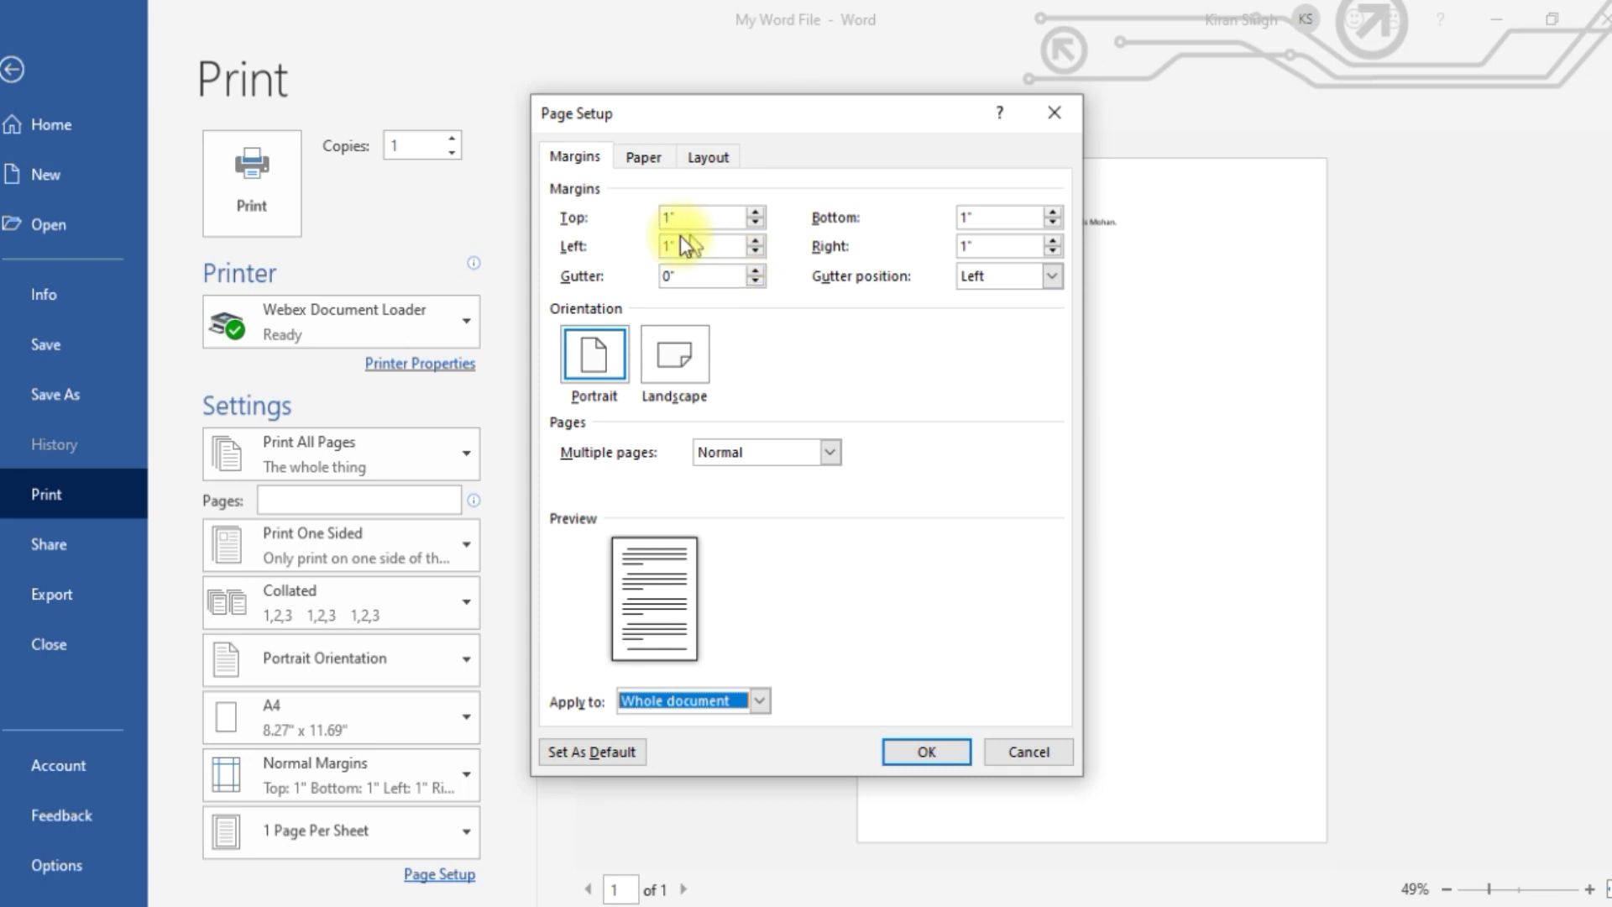
double_click(665, 217)
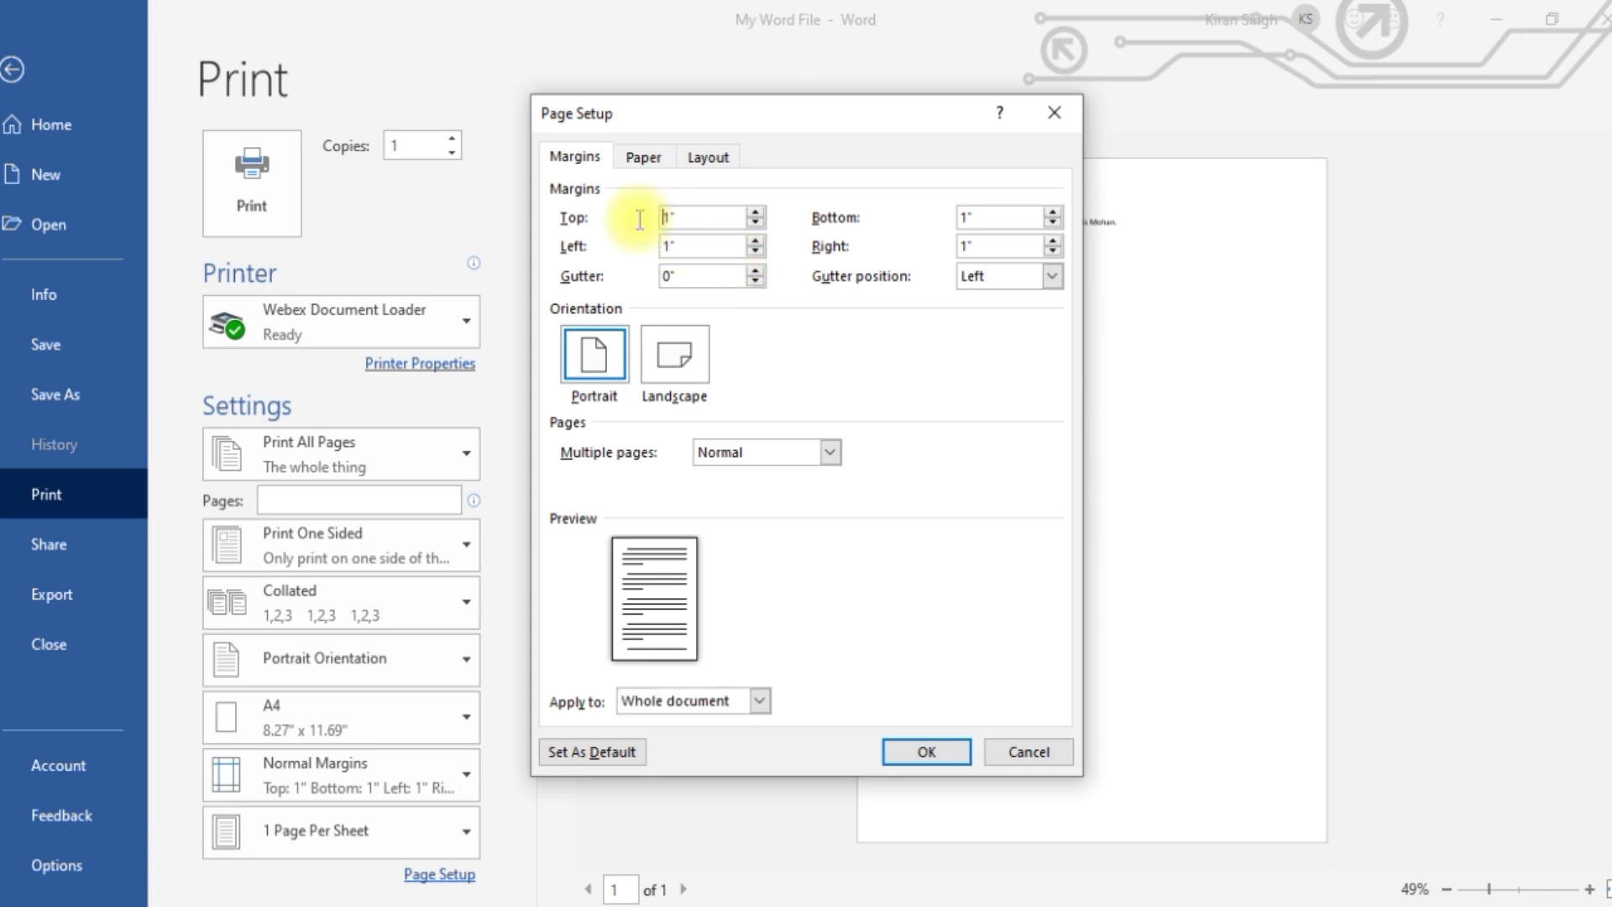
left_click_drag(674, 235, 619, 219)
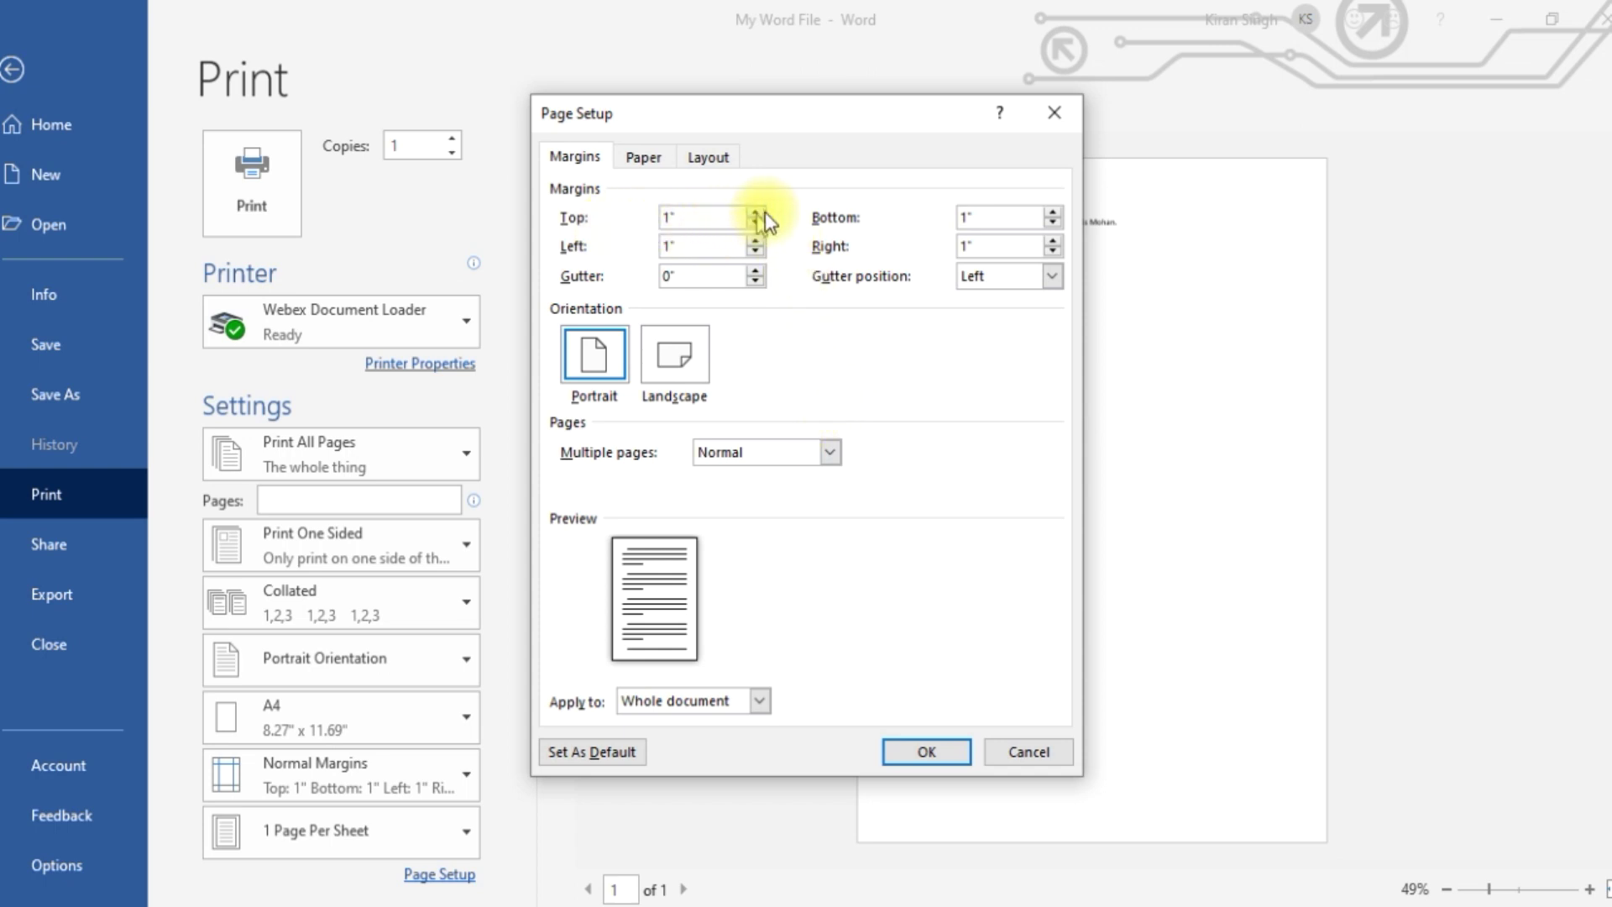
left_click(1057, 111)
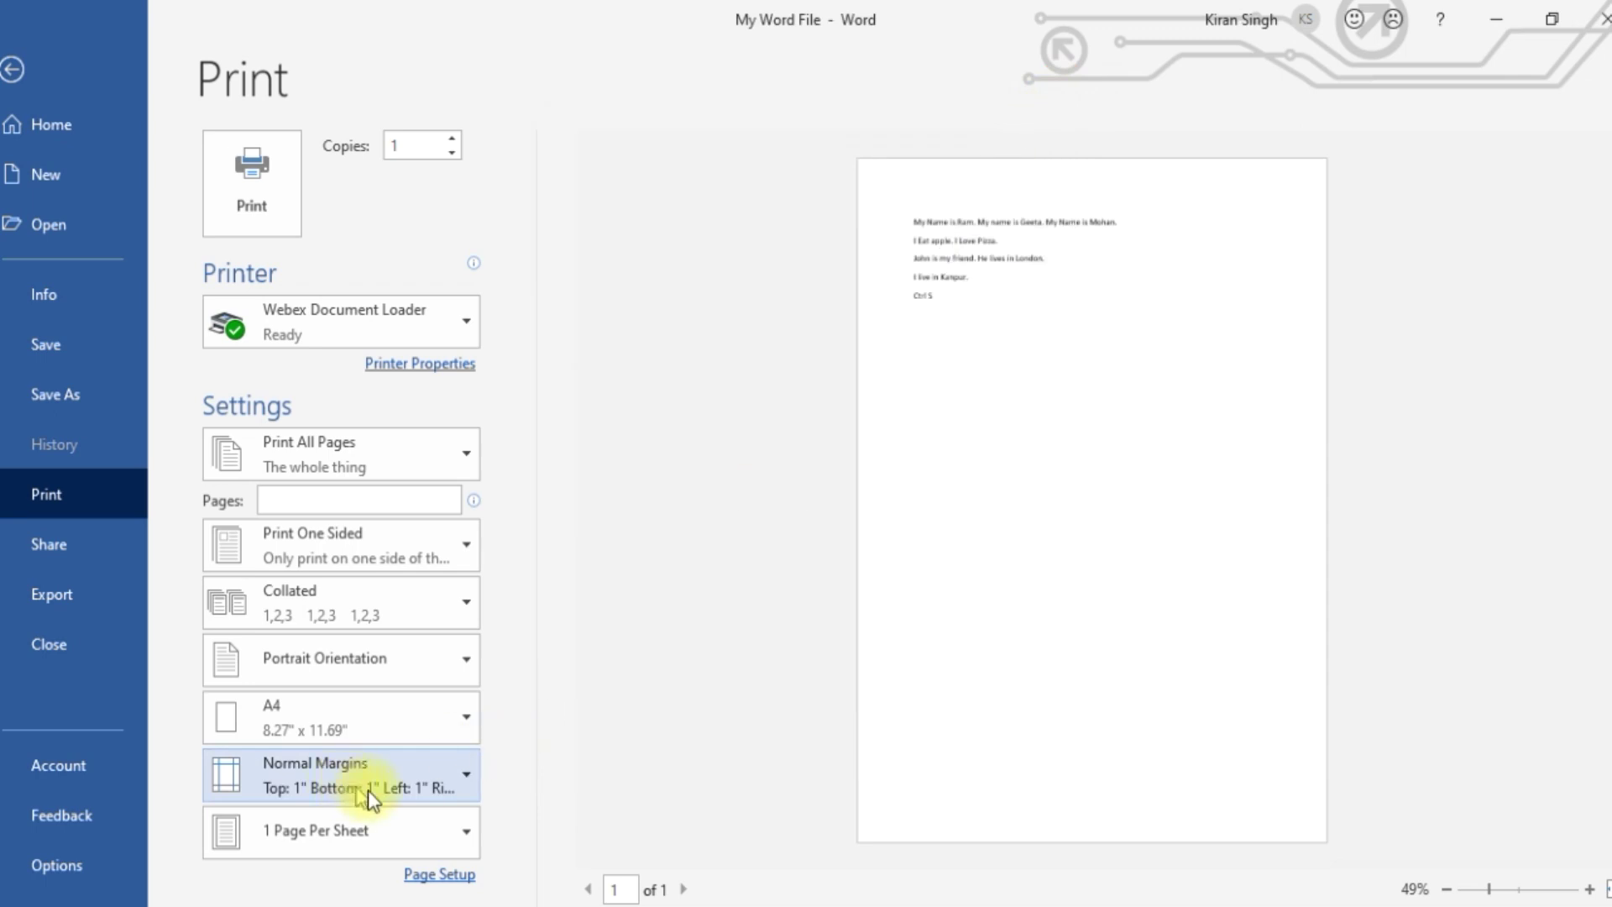
Step: Set the printout to 2 Pages Per Sheet and review the other pages-per-sheet choices
left_click(460, 836)
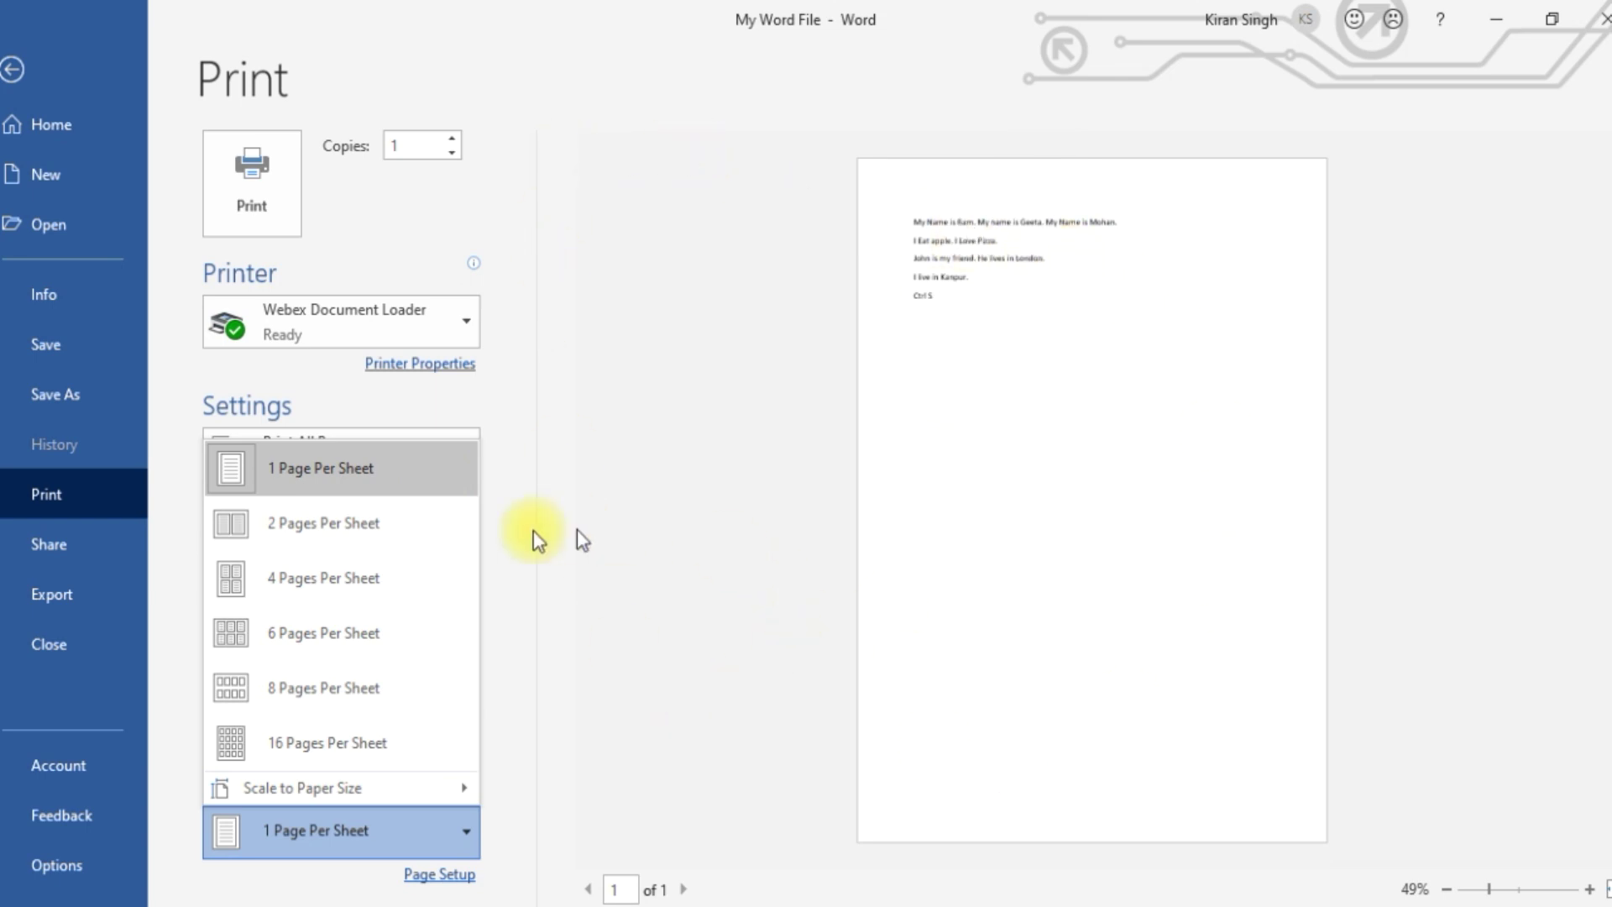
left_click(233, 522)
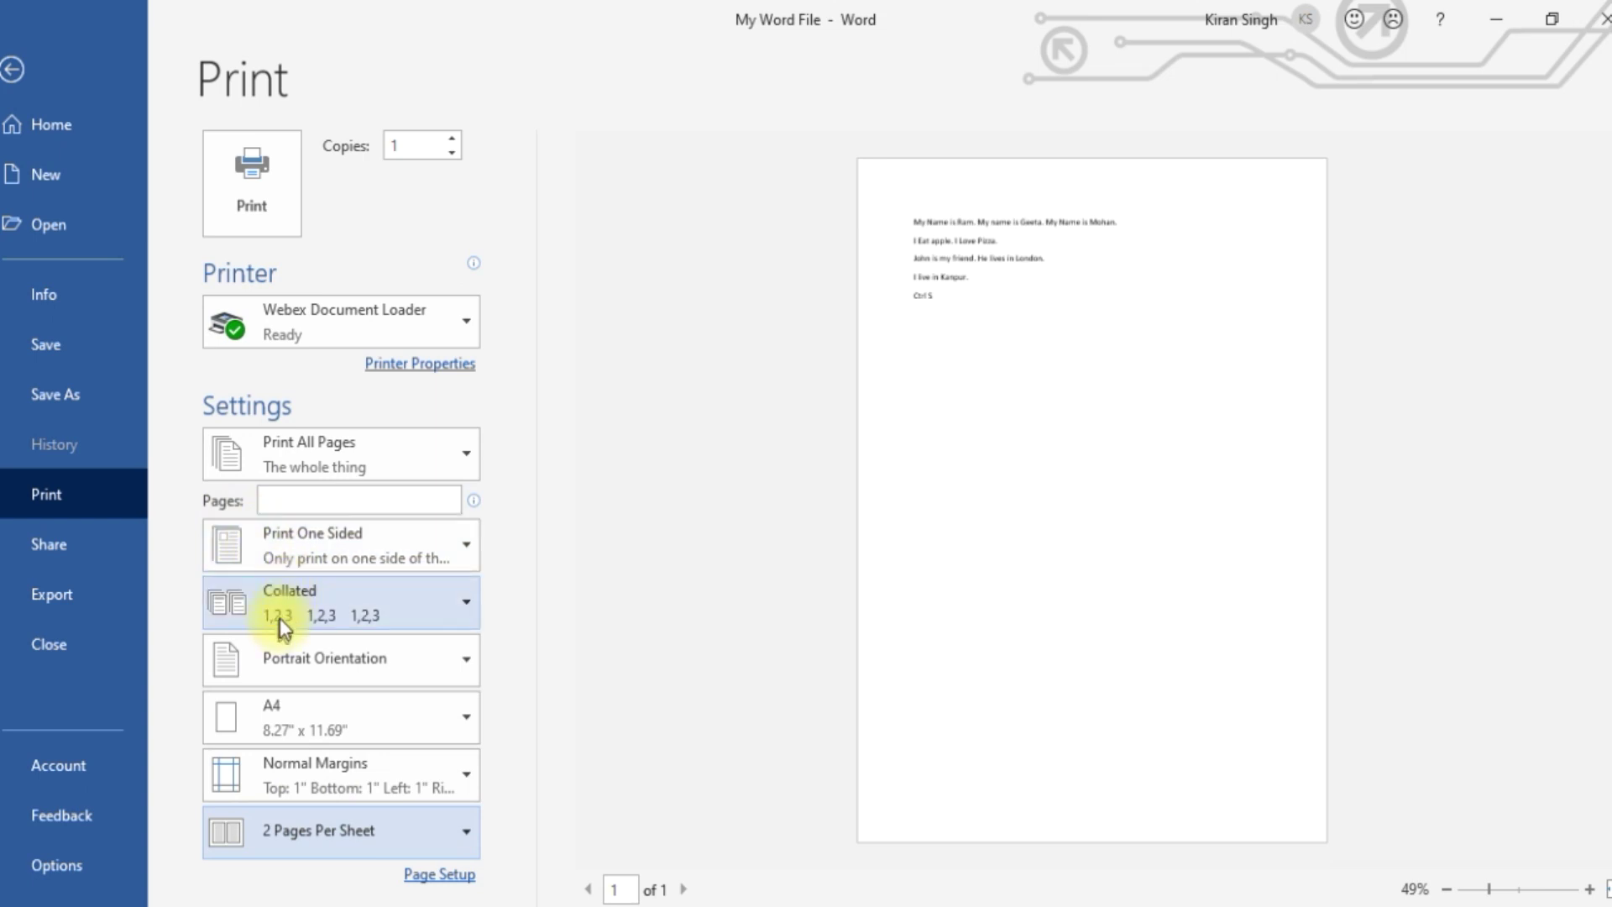
left_click(468, 829)
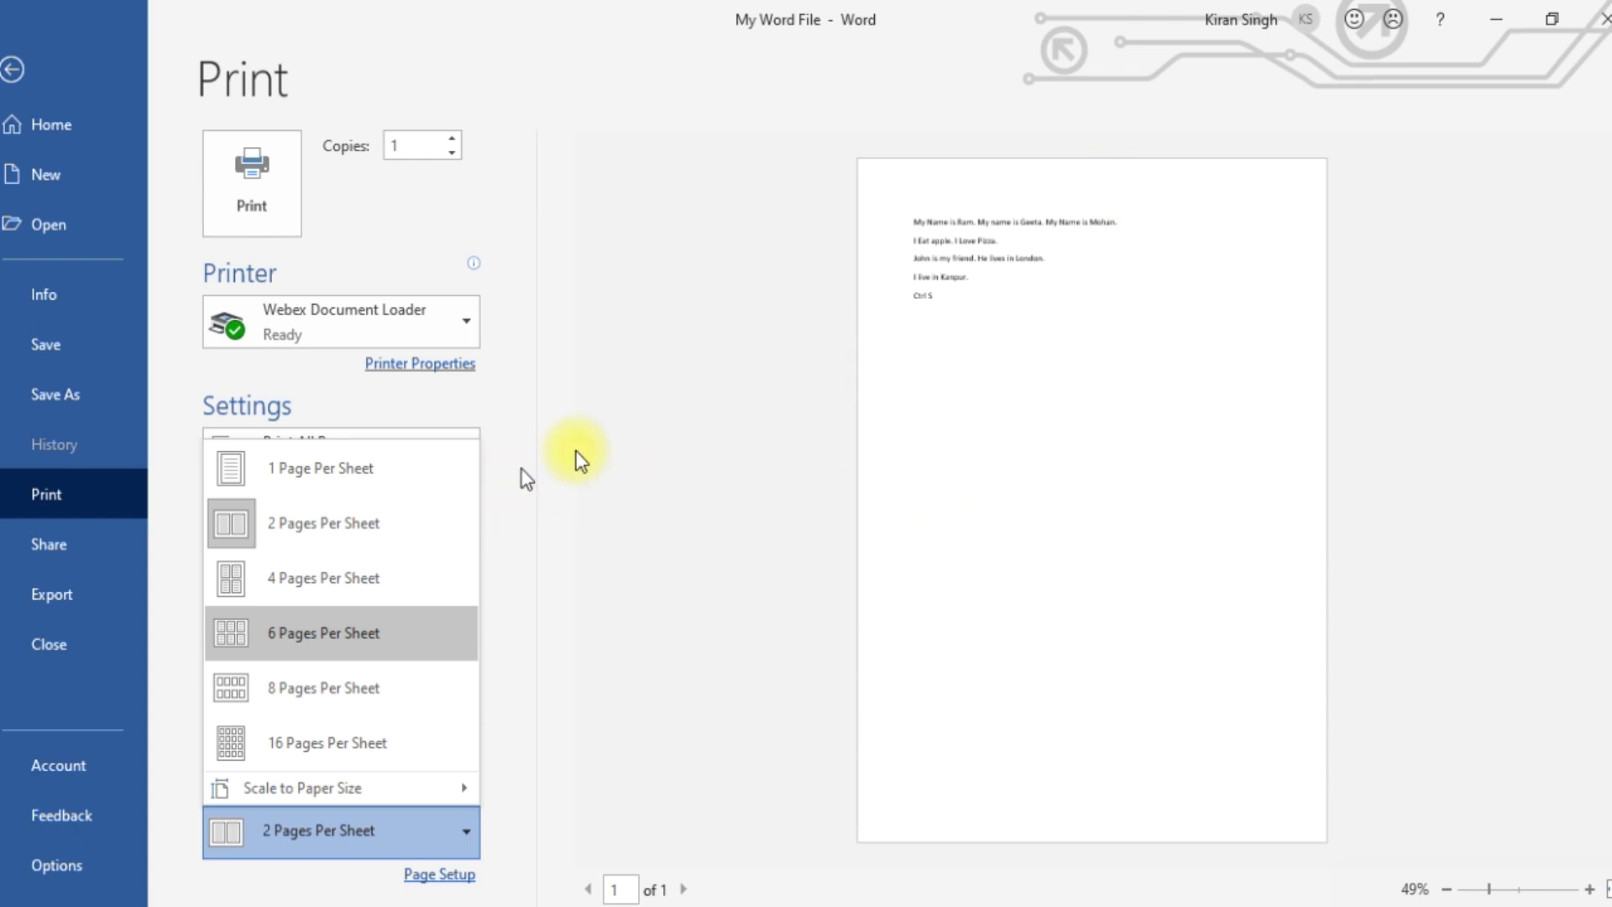
left_click(628, 432)
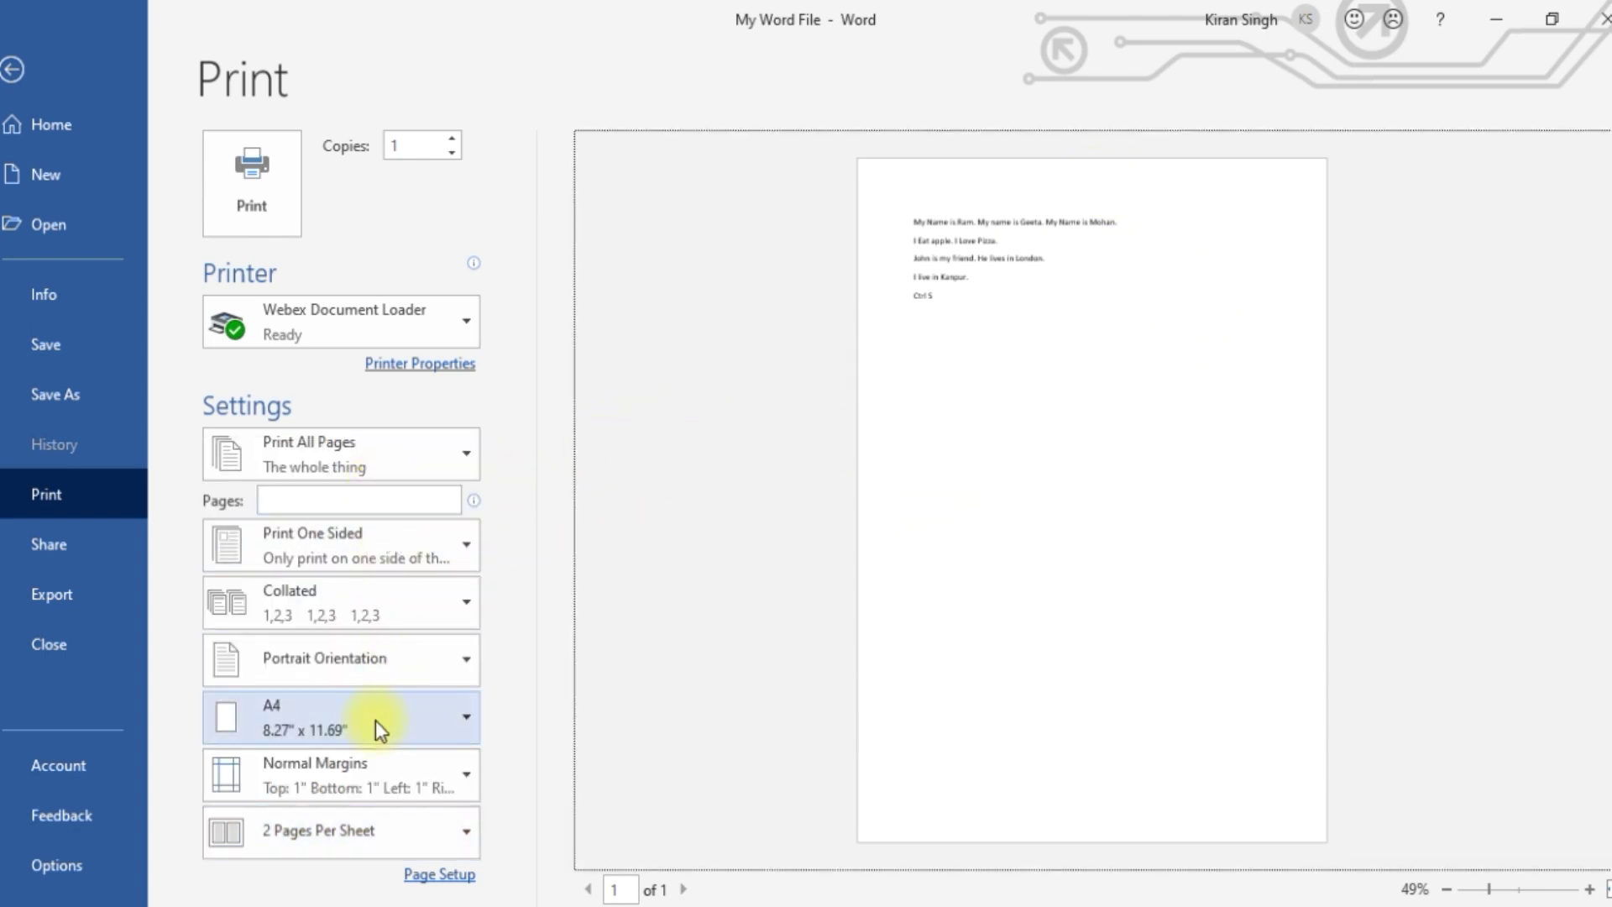
Step: Change the page to Landscape Orientation and check the pages-per-sheet choices for that layout, leaving 2 Pages Per Sheet
left_click(413, 671)
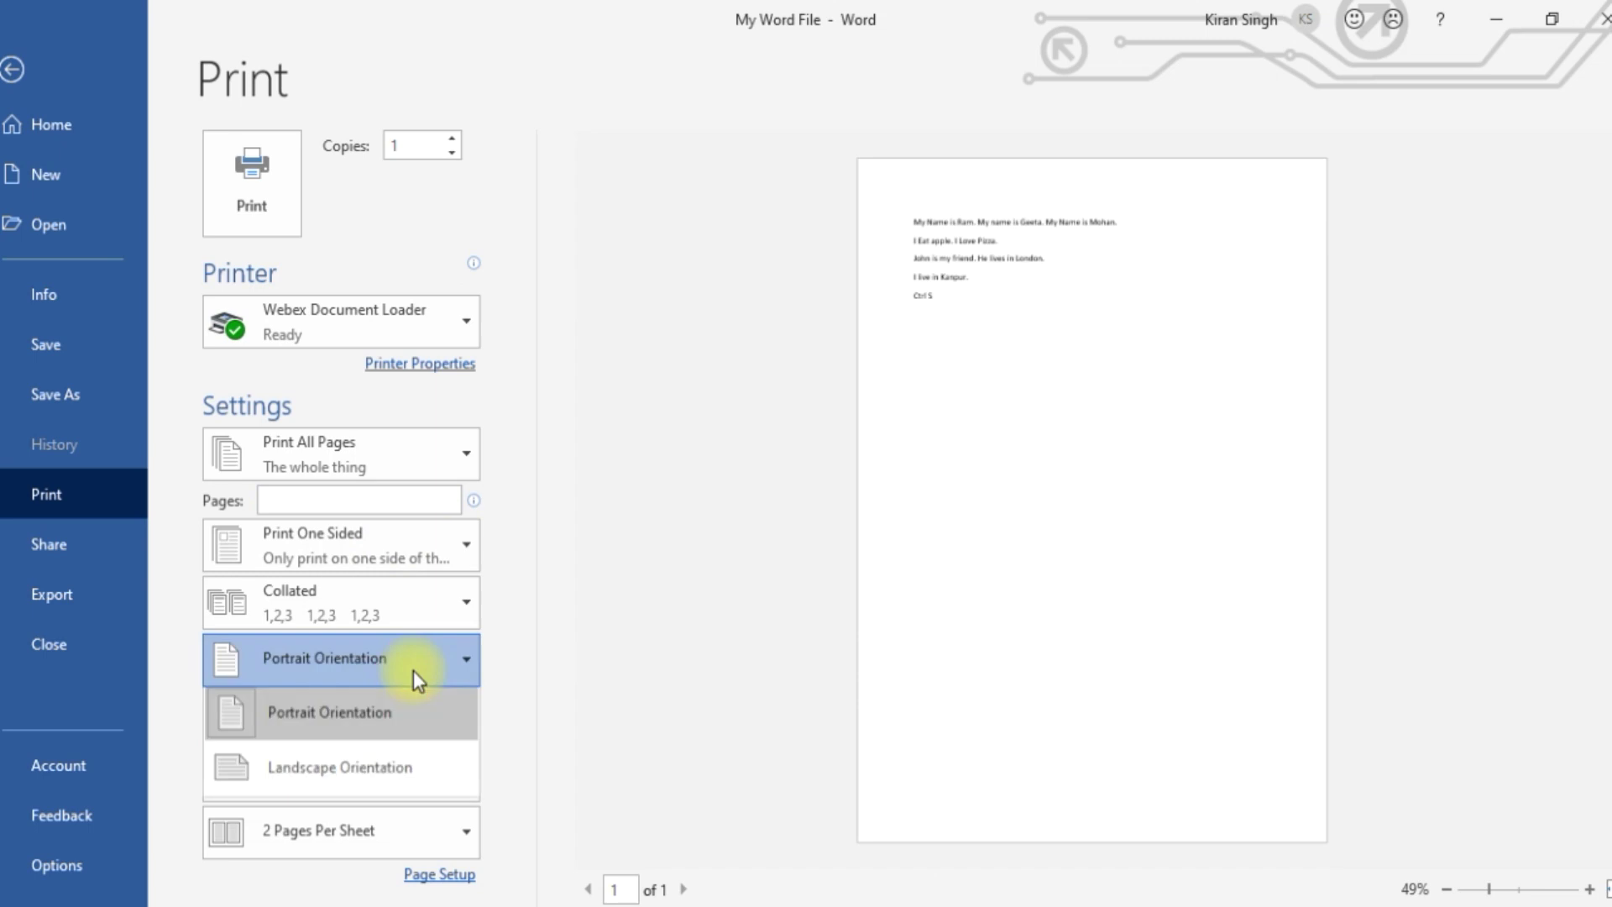
left_click(388, 779)
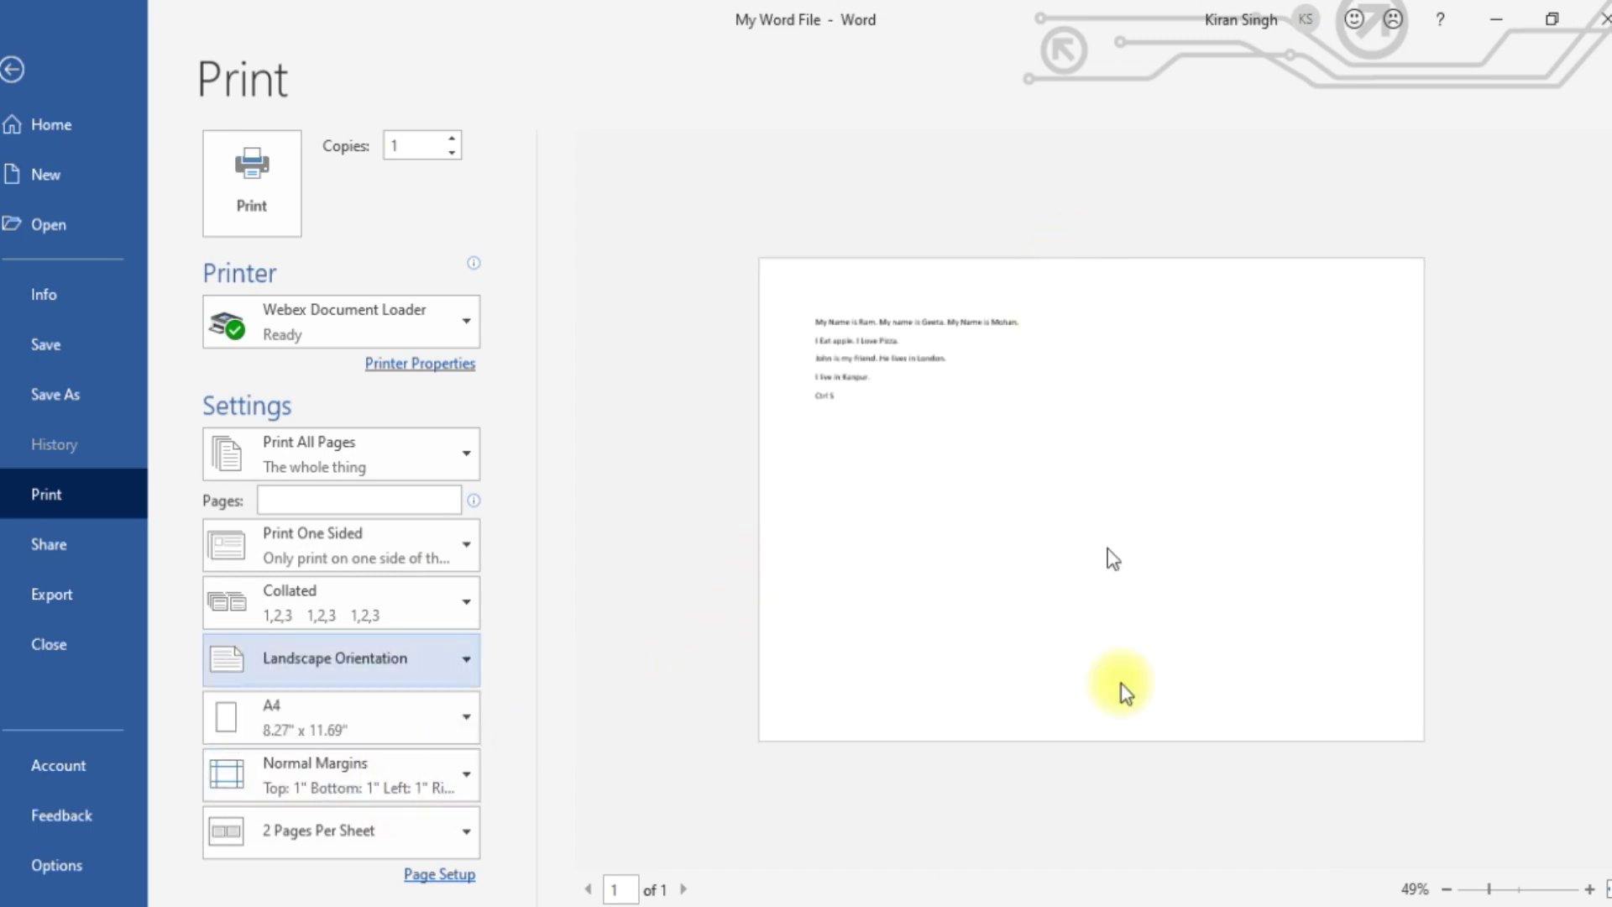
left_click(463, 831)
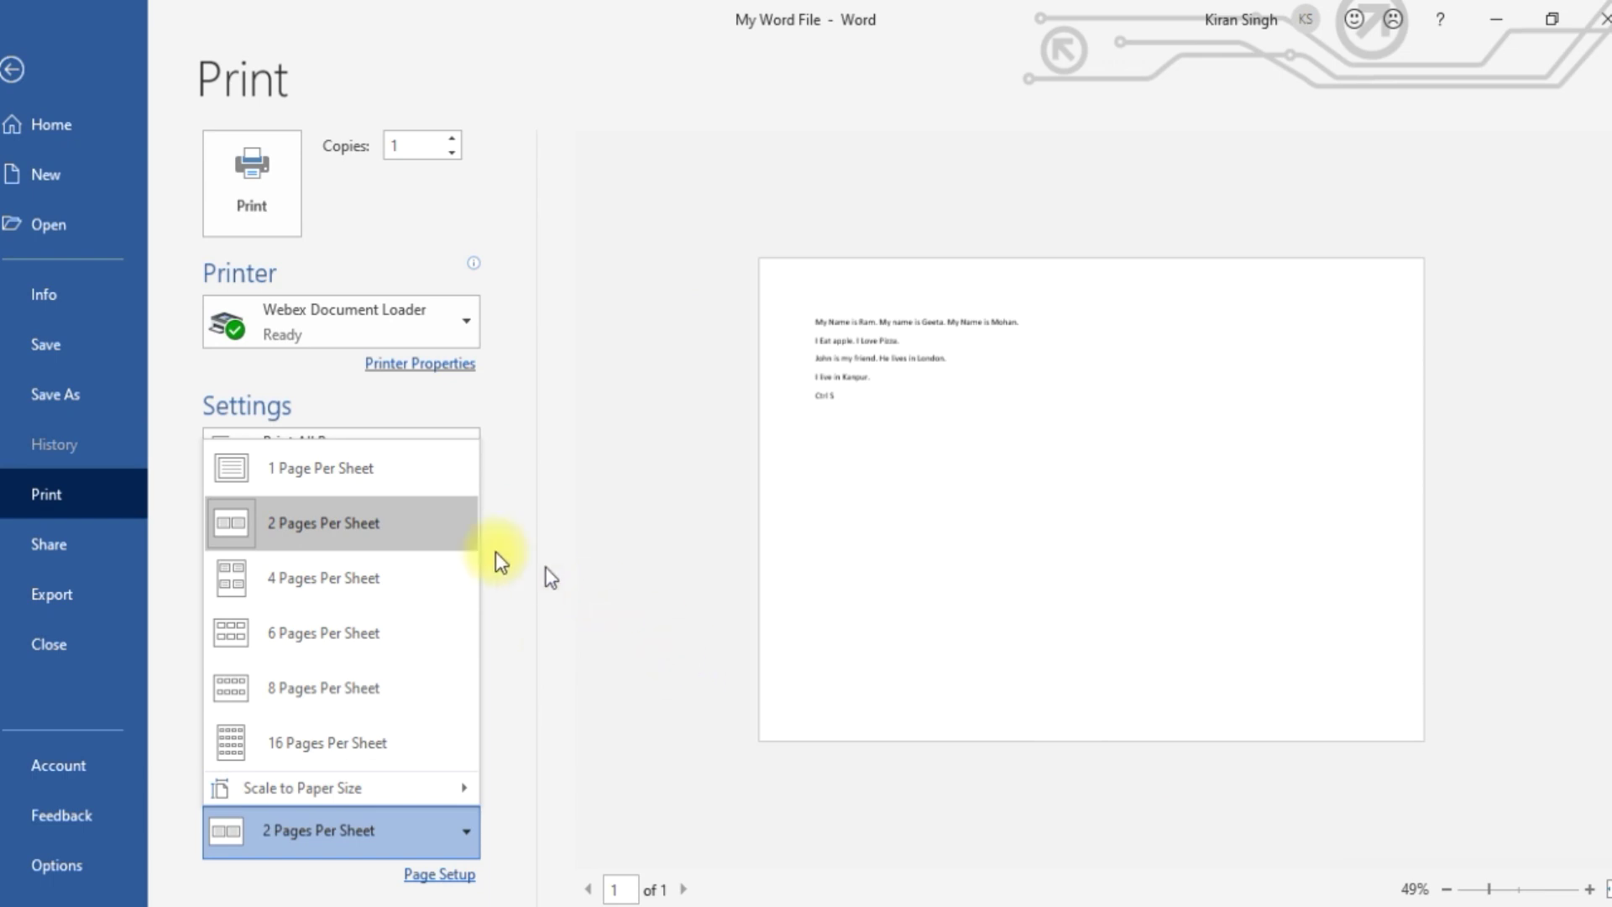
left_click(635, 710)
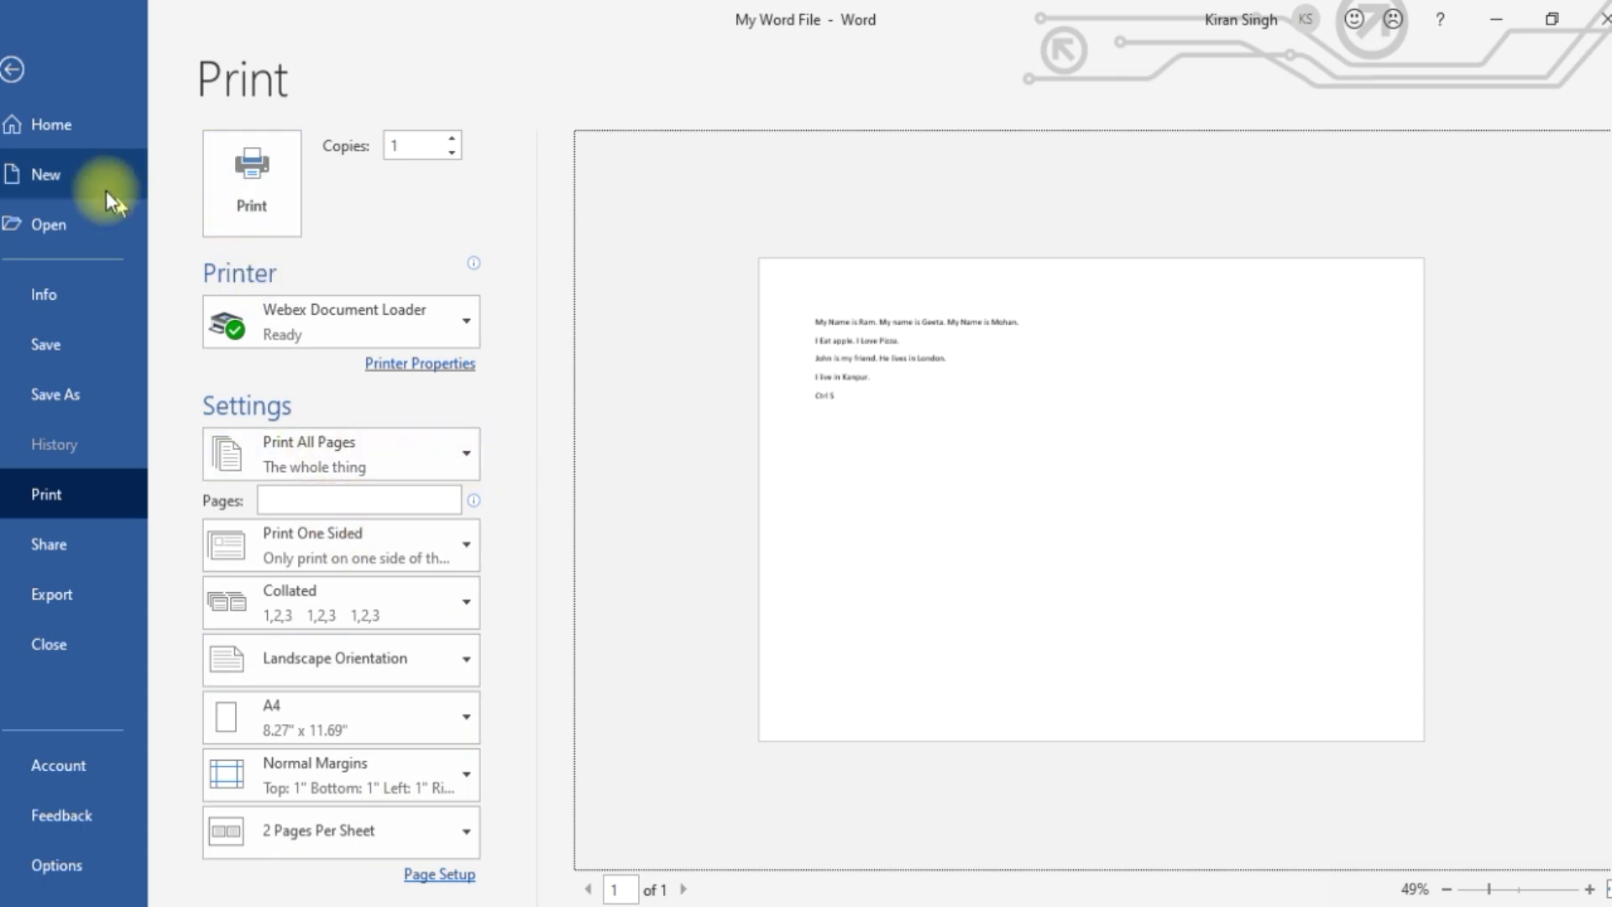
Step: Return to the document, reopen the Print page to view its landscape preview, and go back to the document
left_click(12, 69)
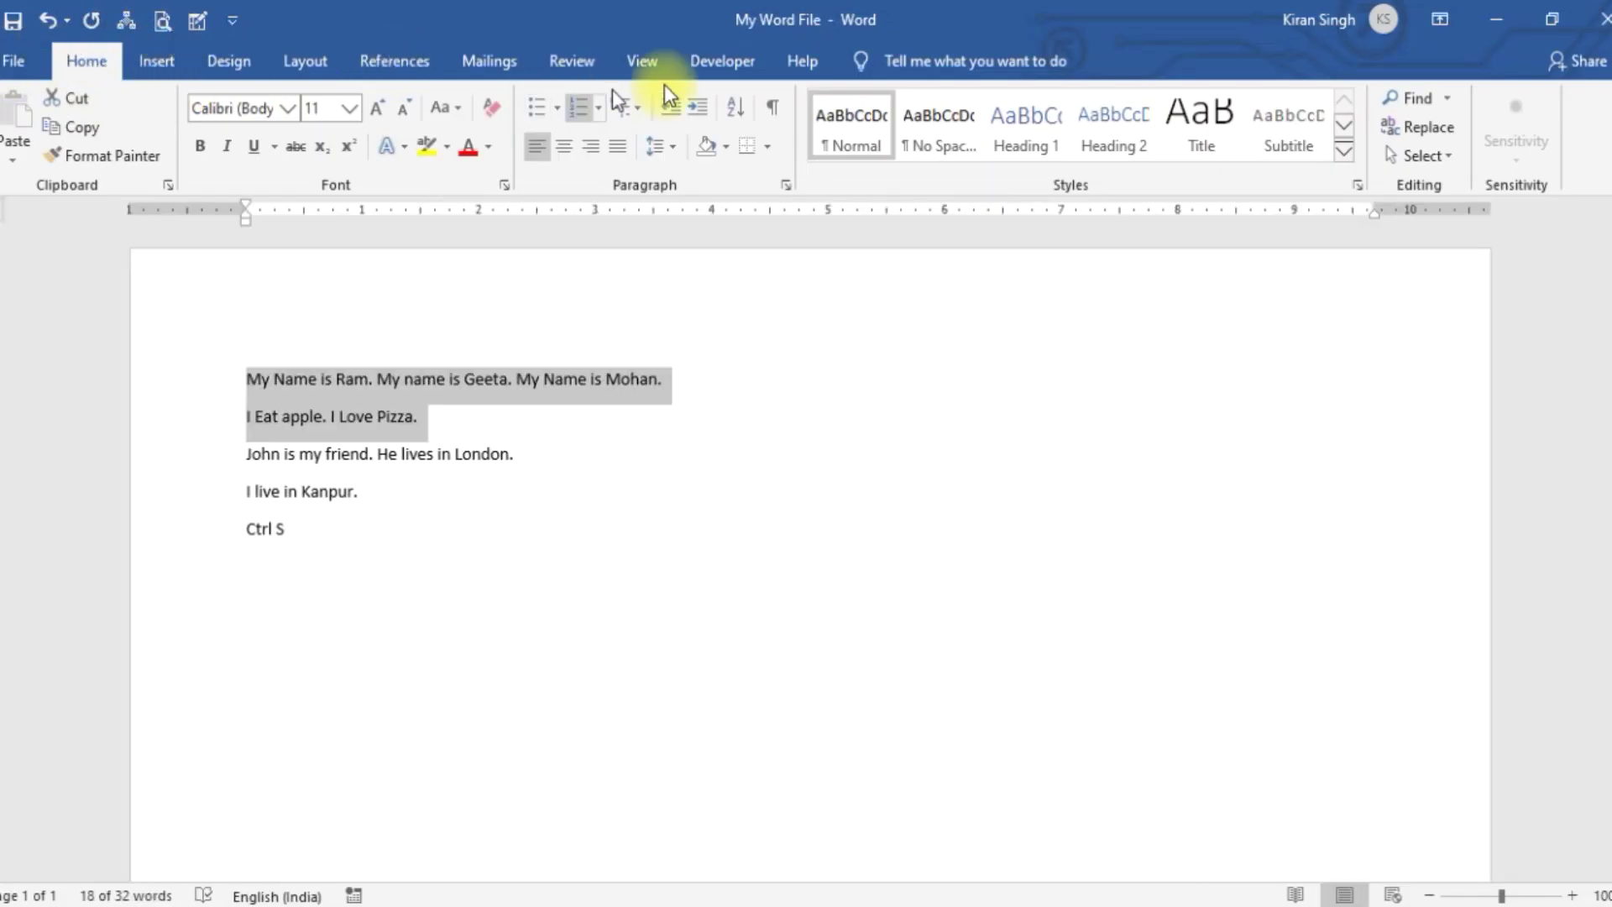
left_click(17, 63)
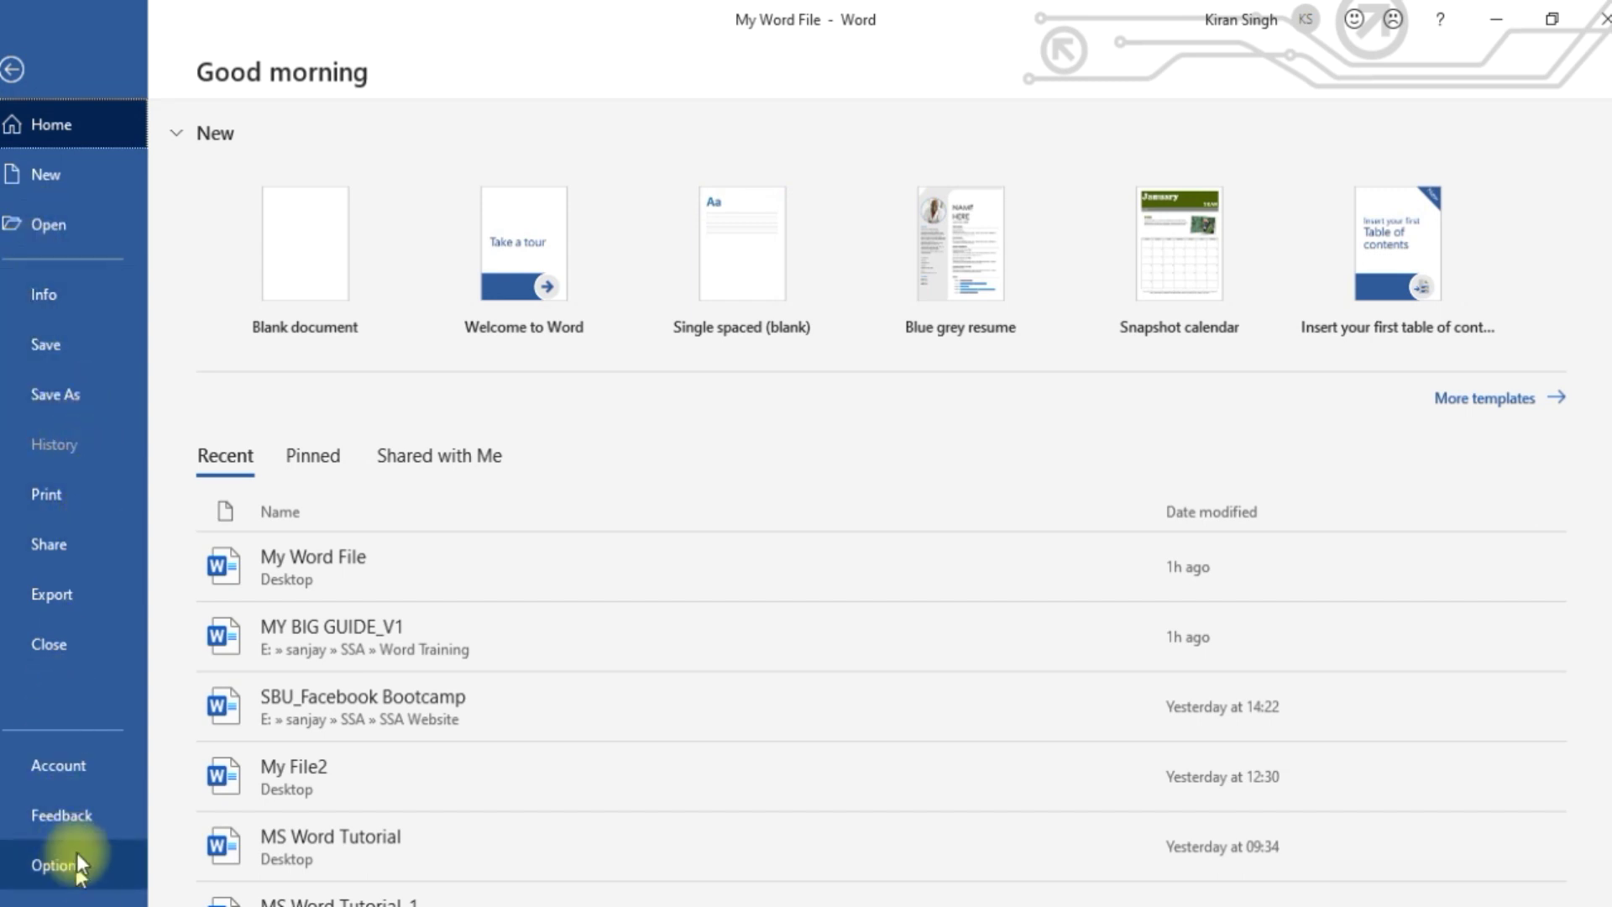
left_click(87, 507)
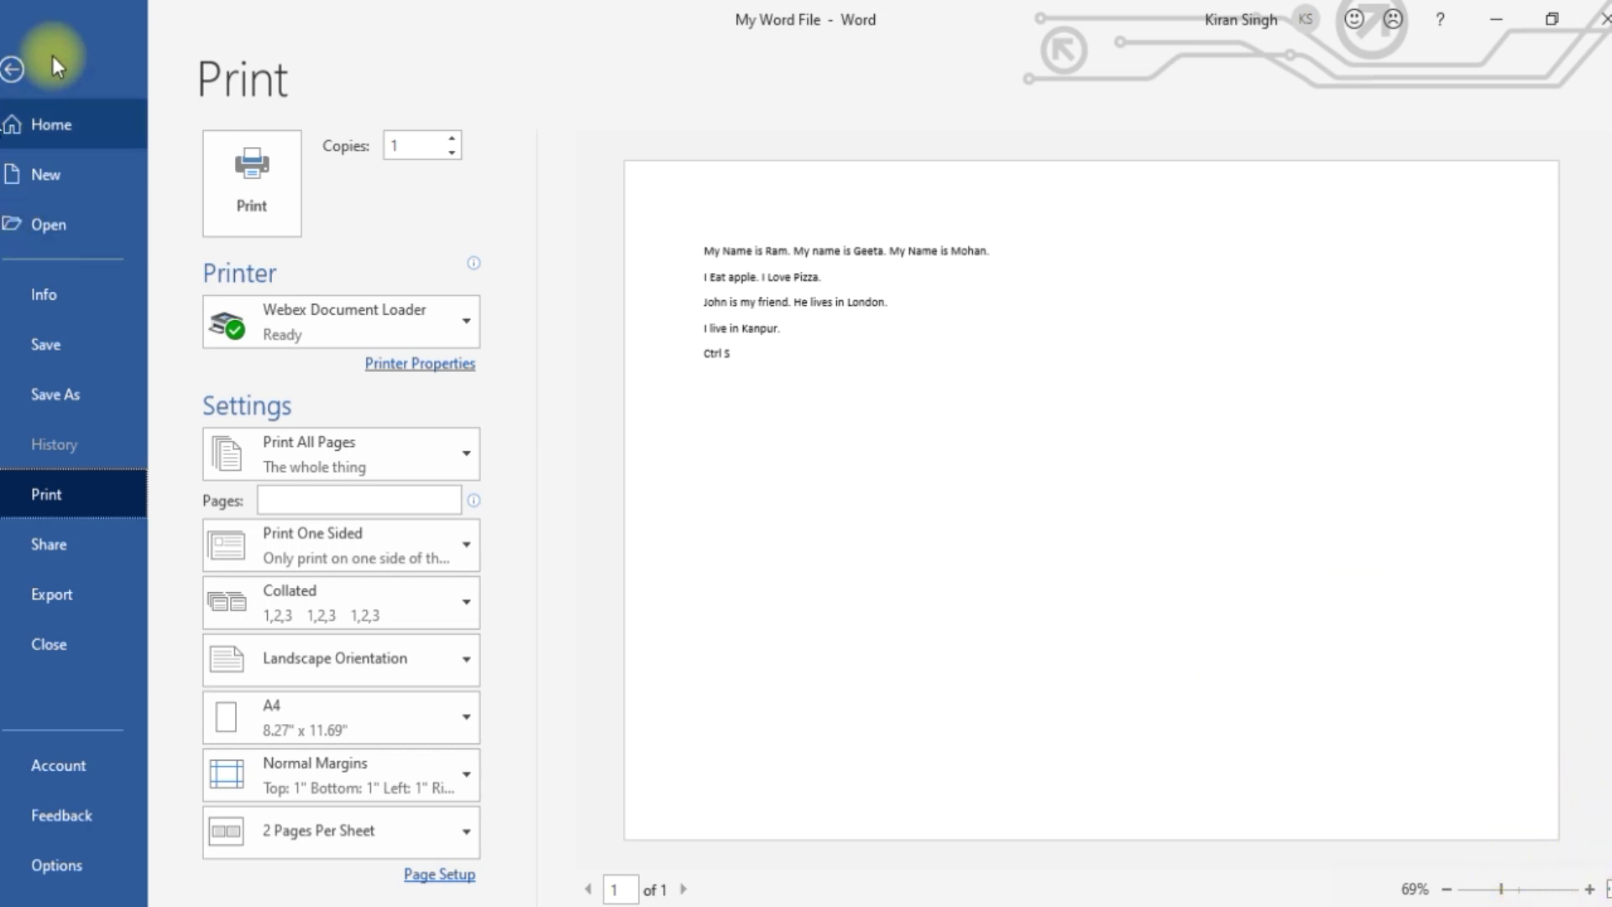
left_click(12, 69)
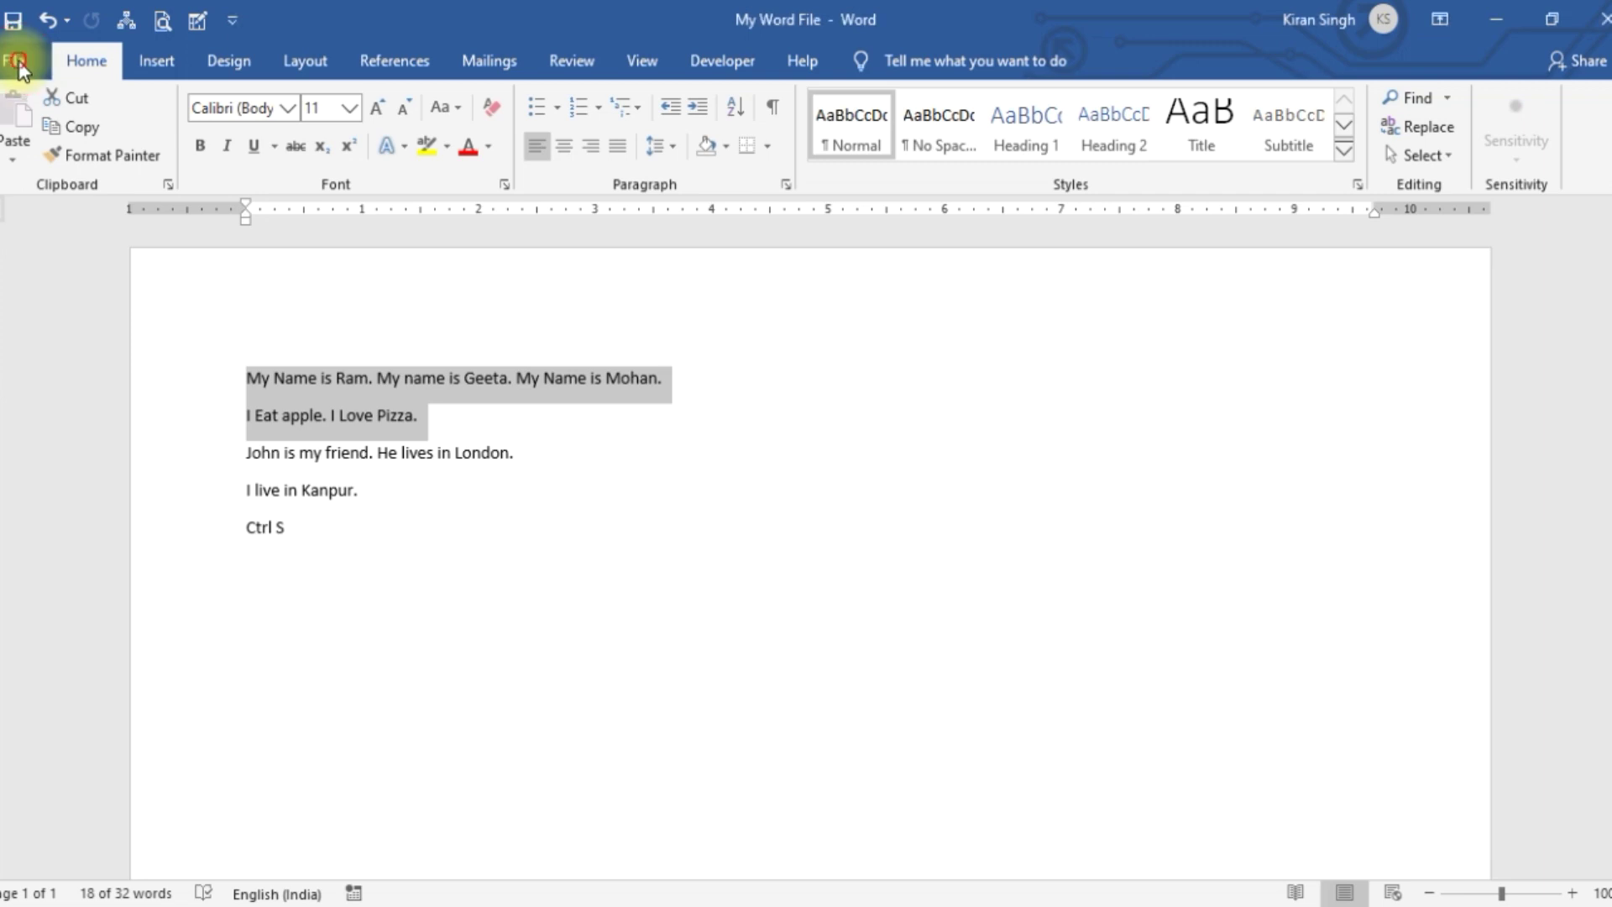
Step: View the Print page once more from the File area and return to document editing
left_click(19, 60)
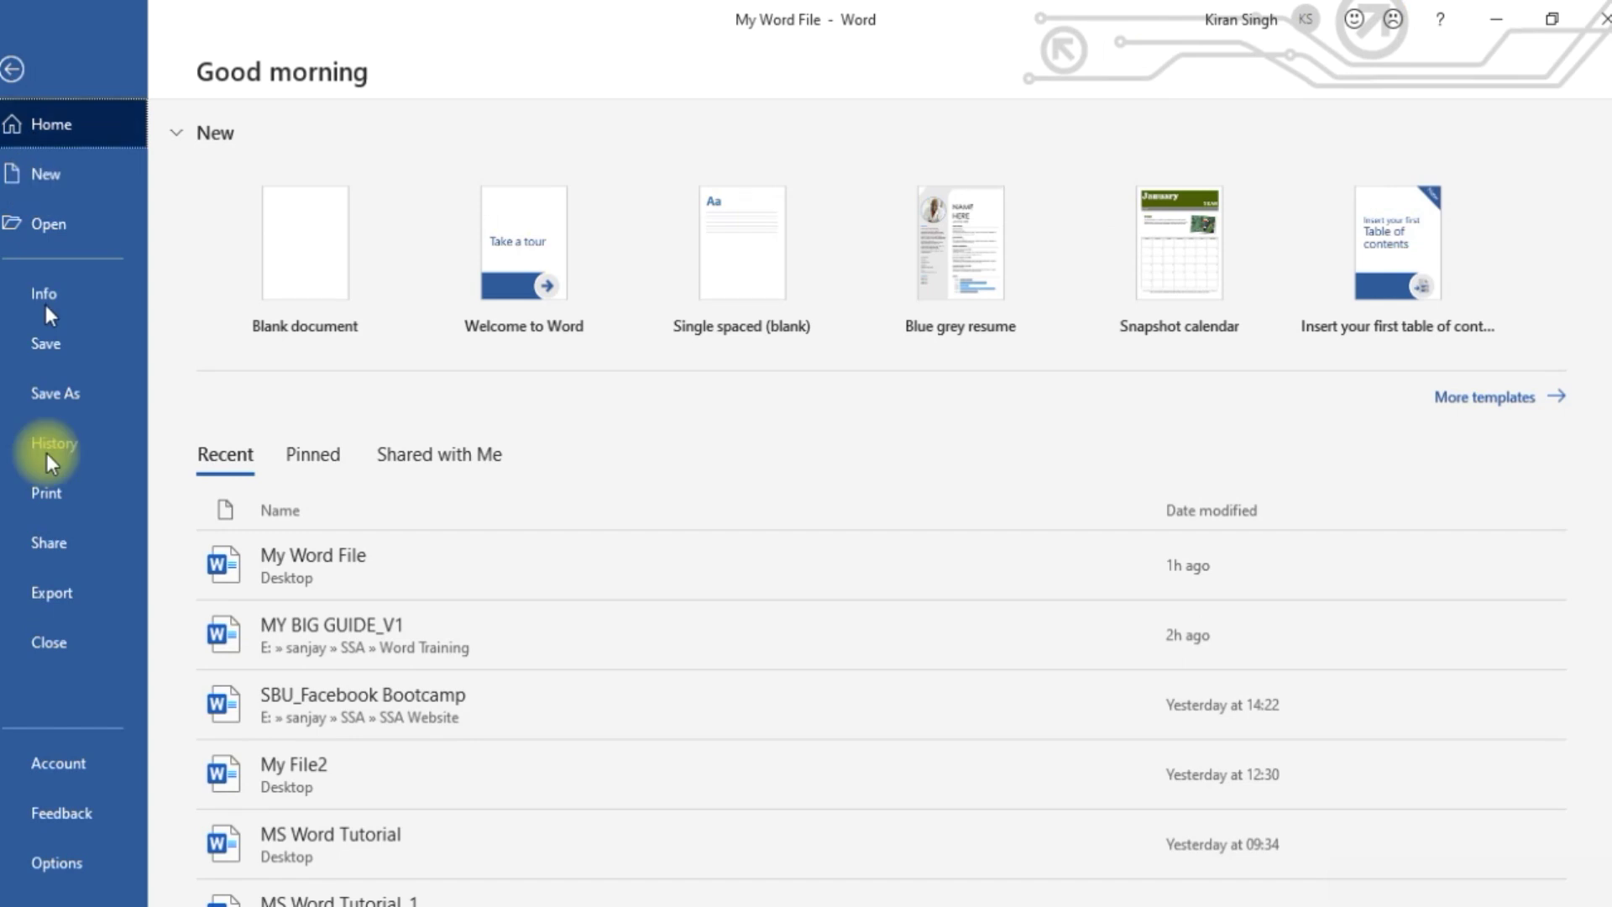
left_click(64, 500)
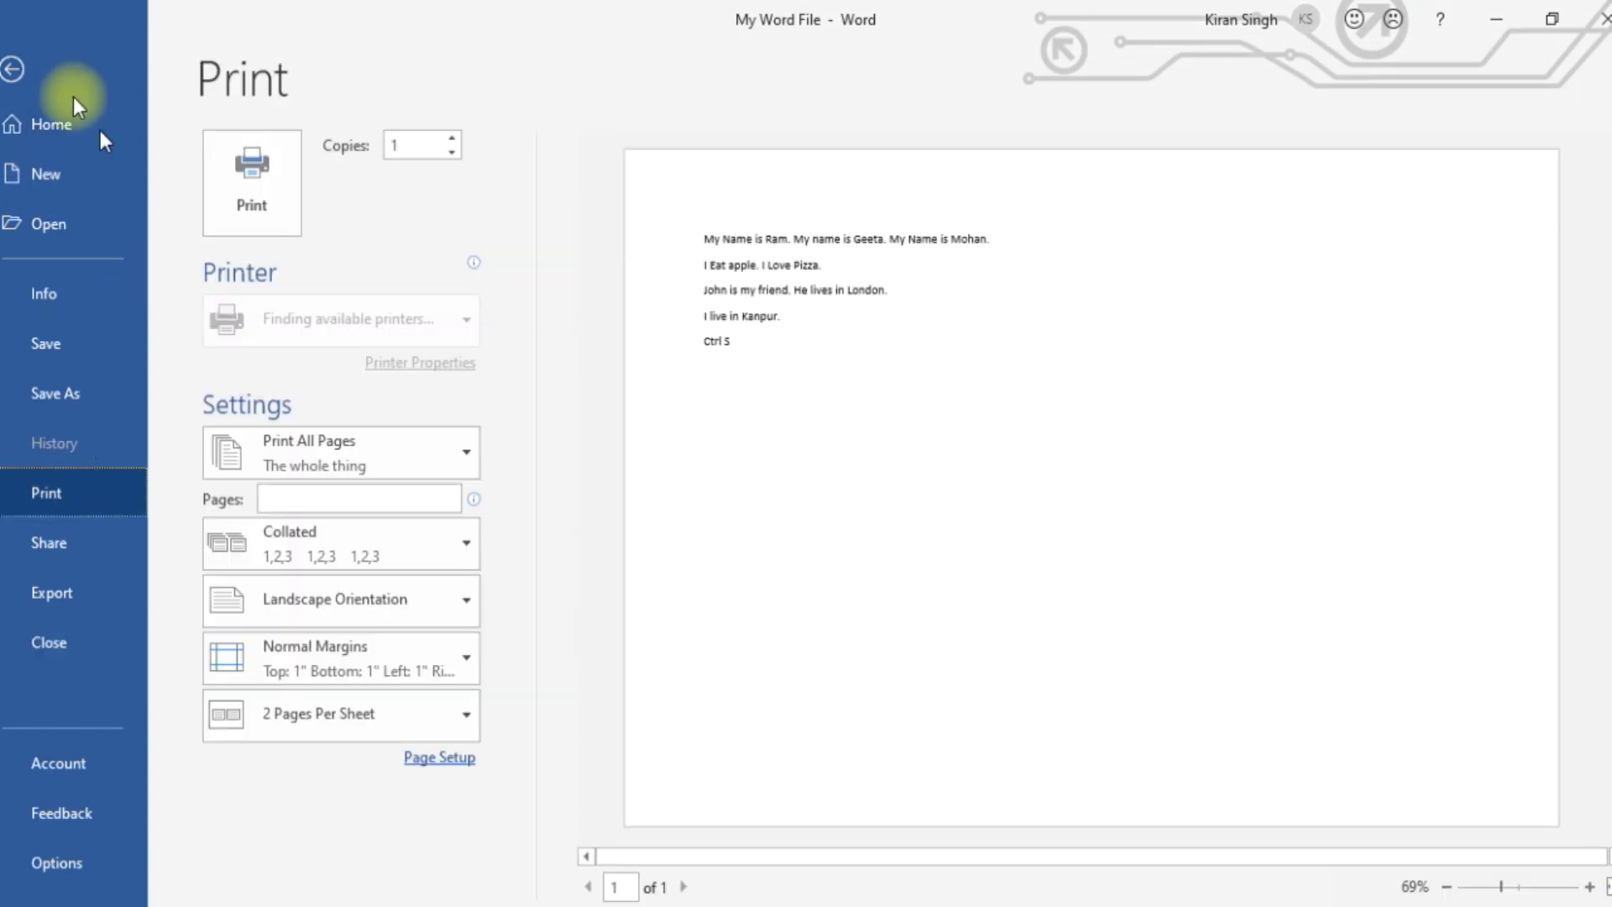
left_click(13, 63)
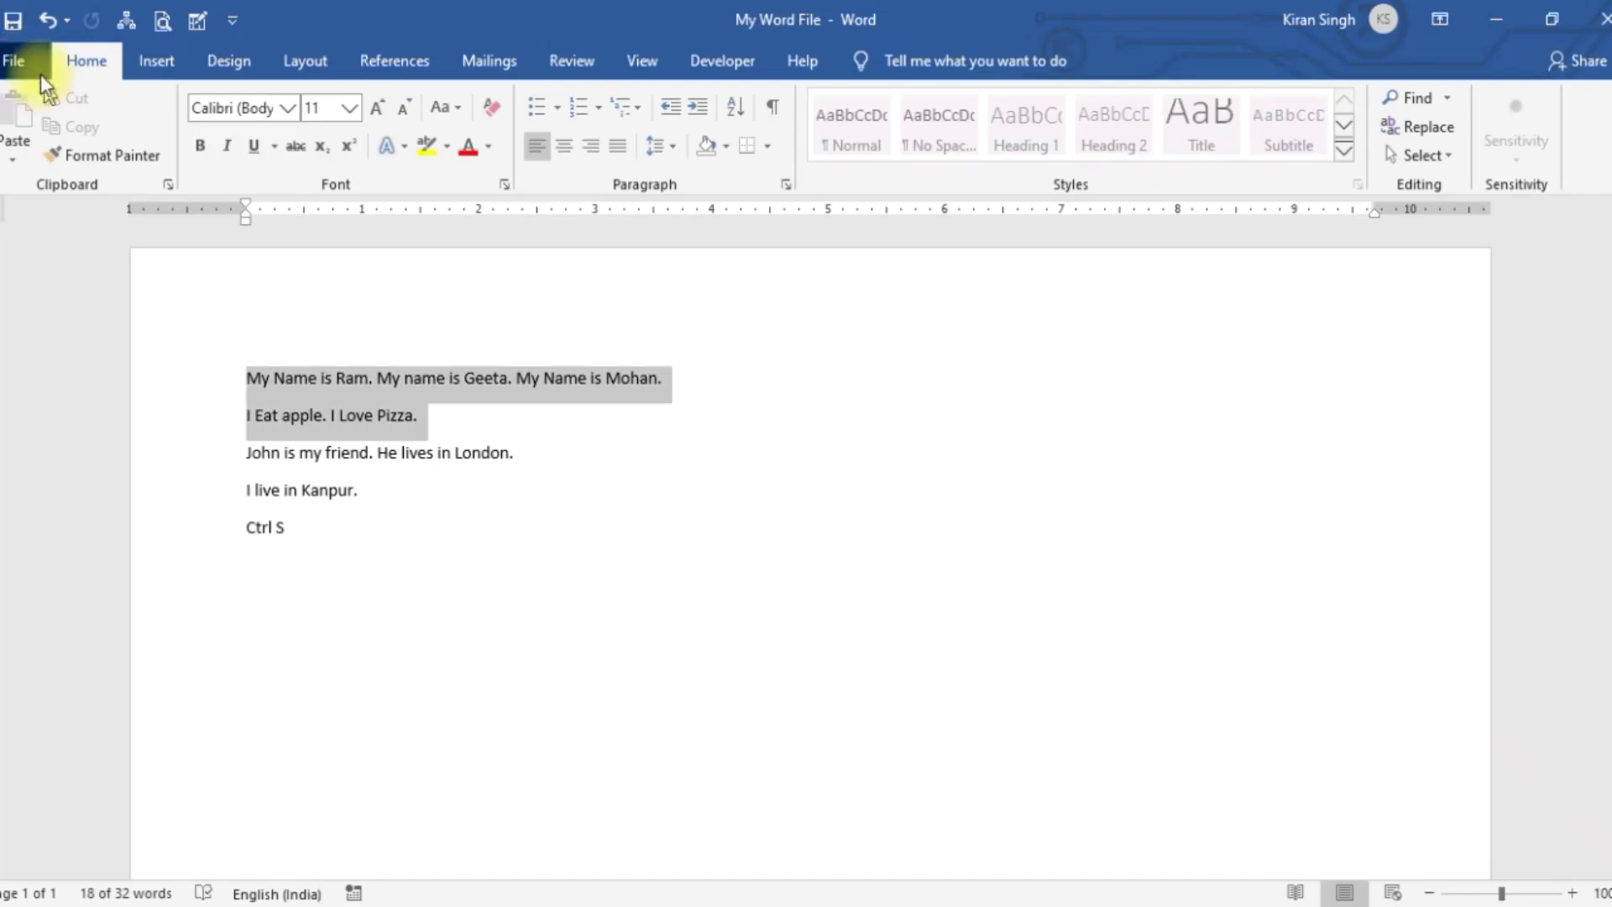
left_click(29, 68)
left_click(12, 66)
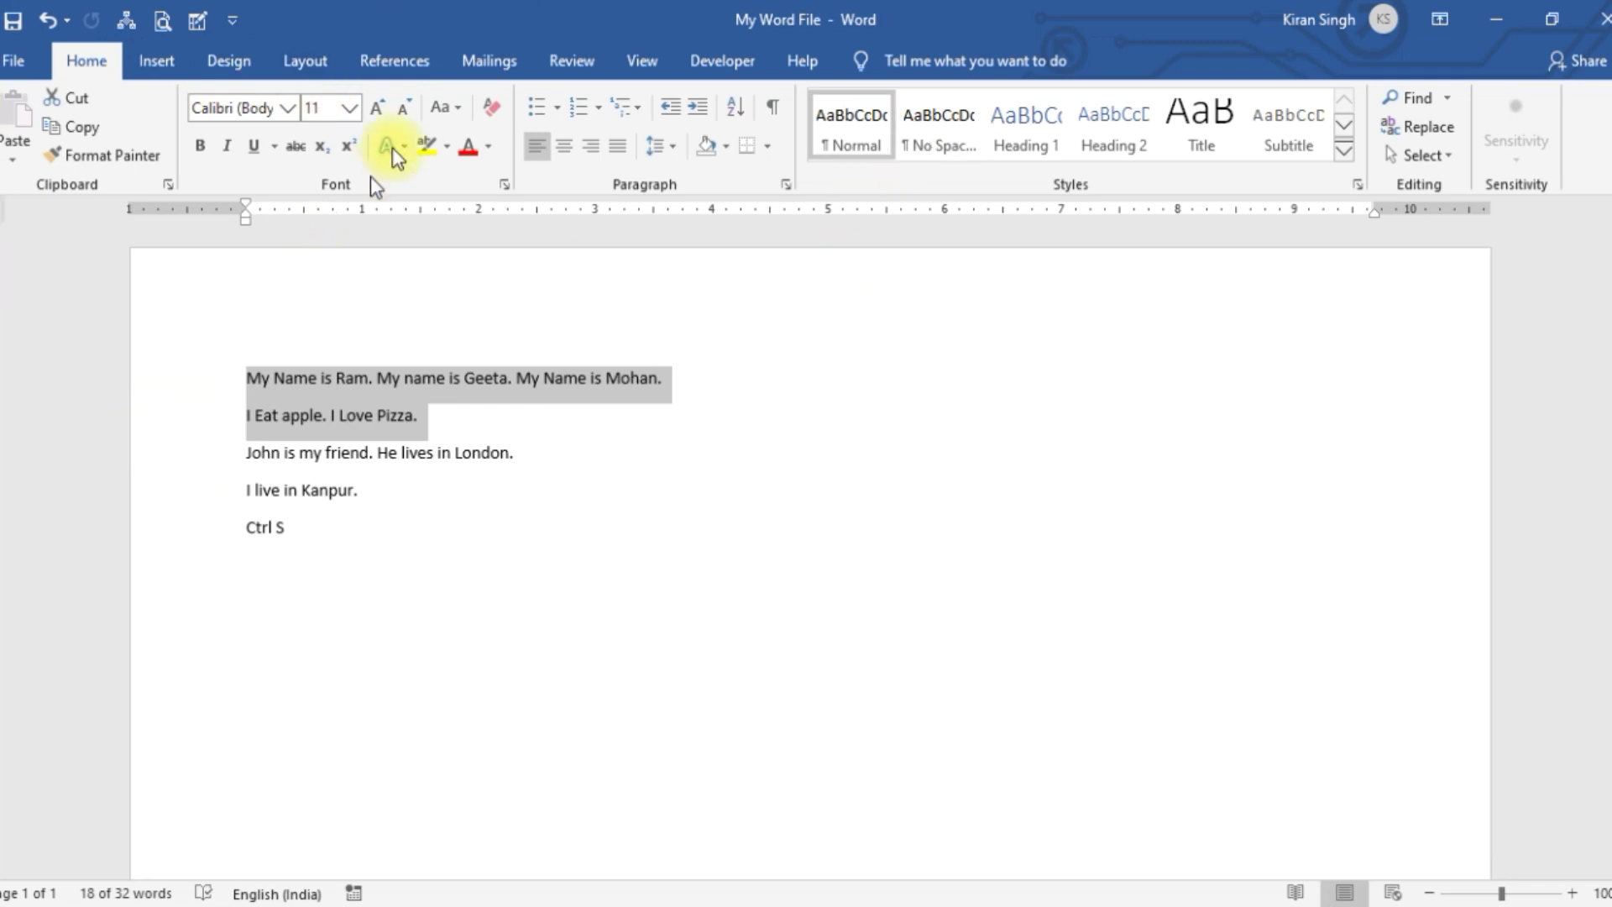
Step: Review the Insert, Layout, References and Design command sets on the ribbon and return to the Home commands
left_click(153, 58)
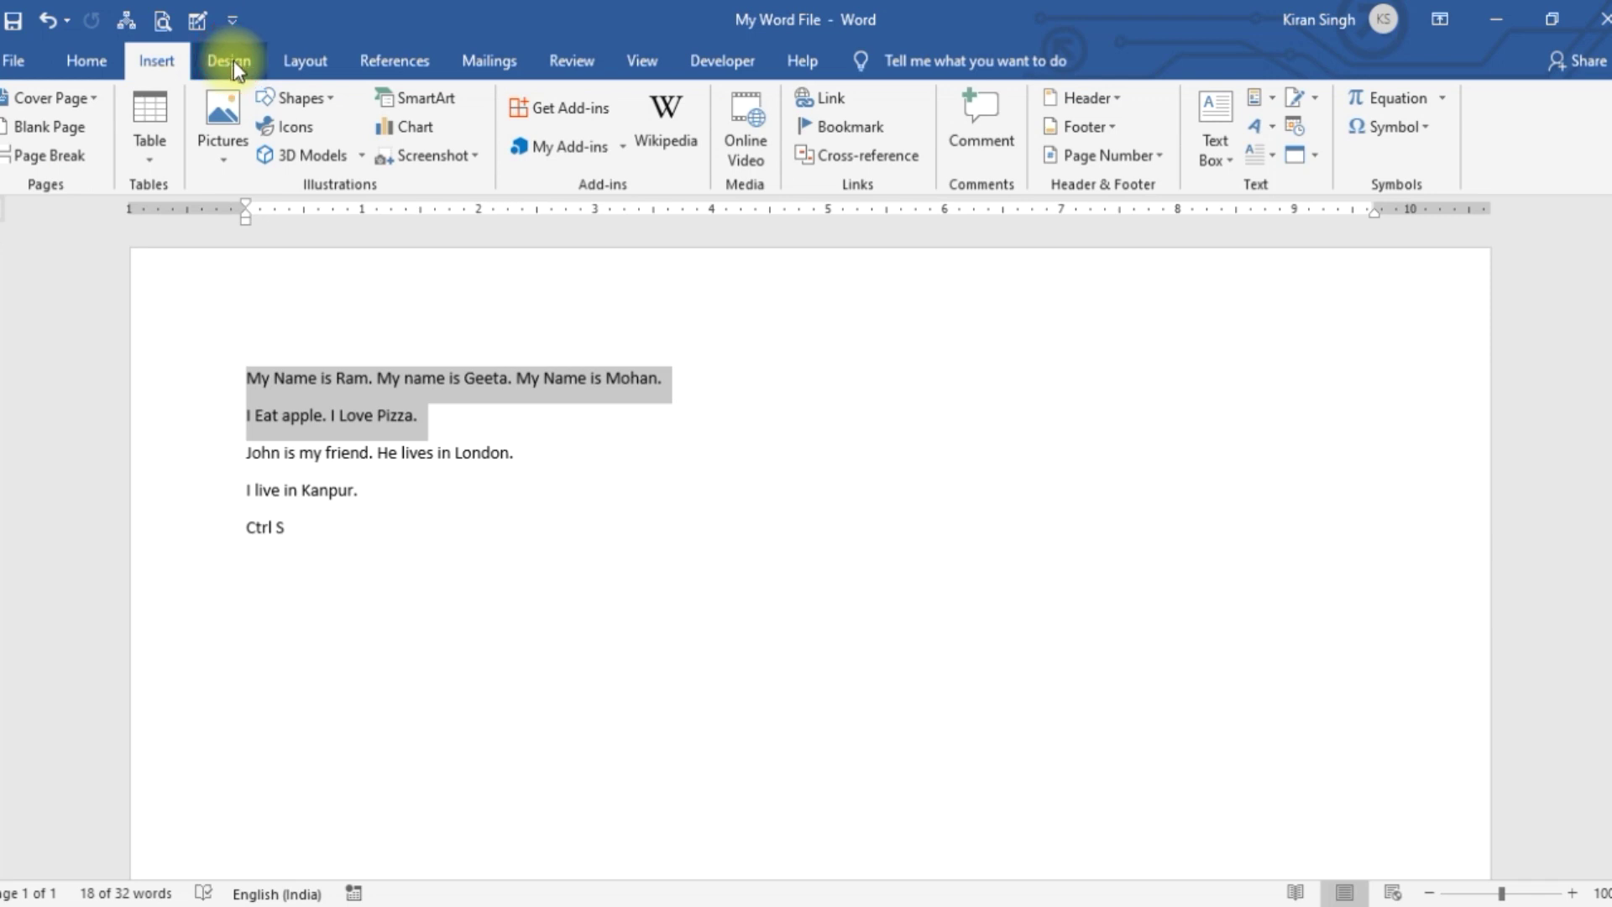
left_click(306, 61)
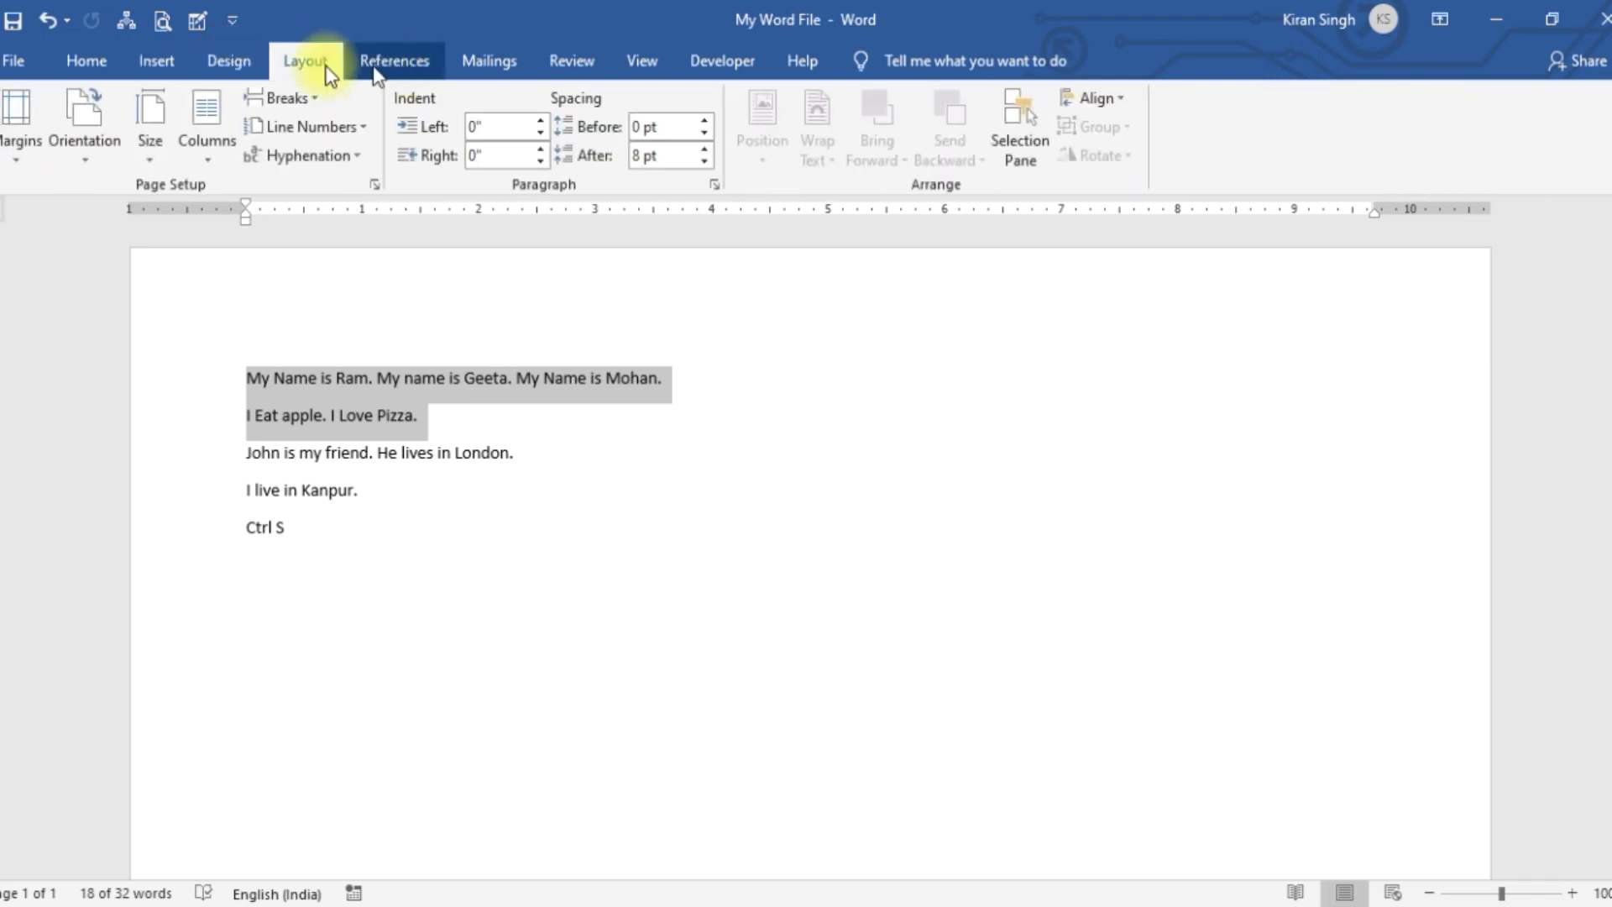
left_click(395, 61)
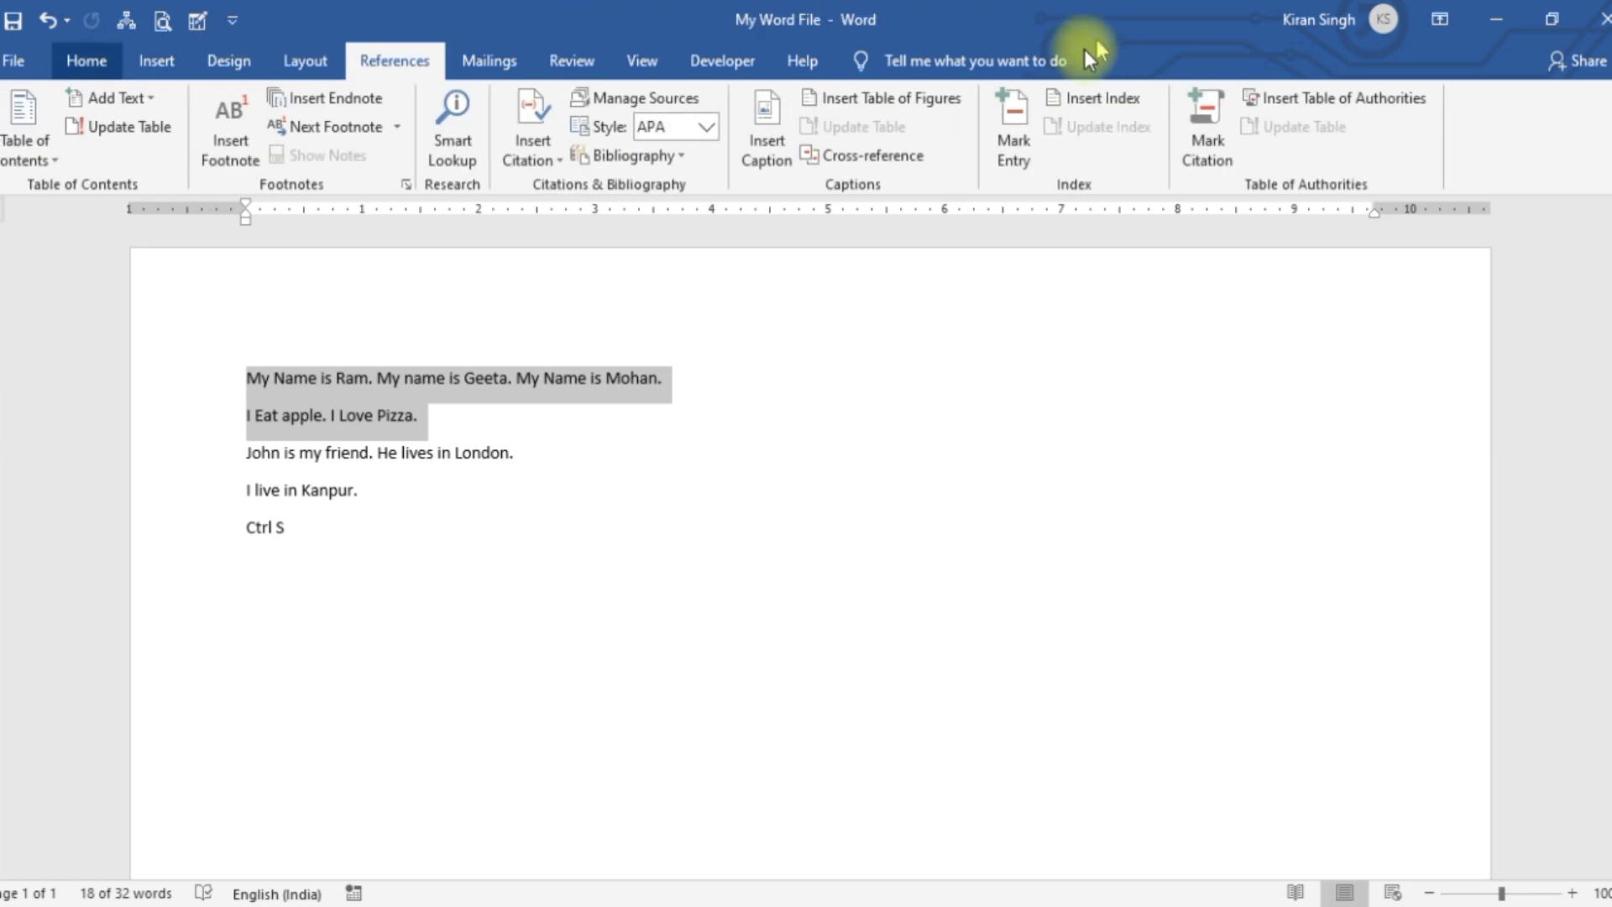
left_click(159, 64)
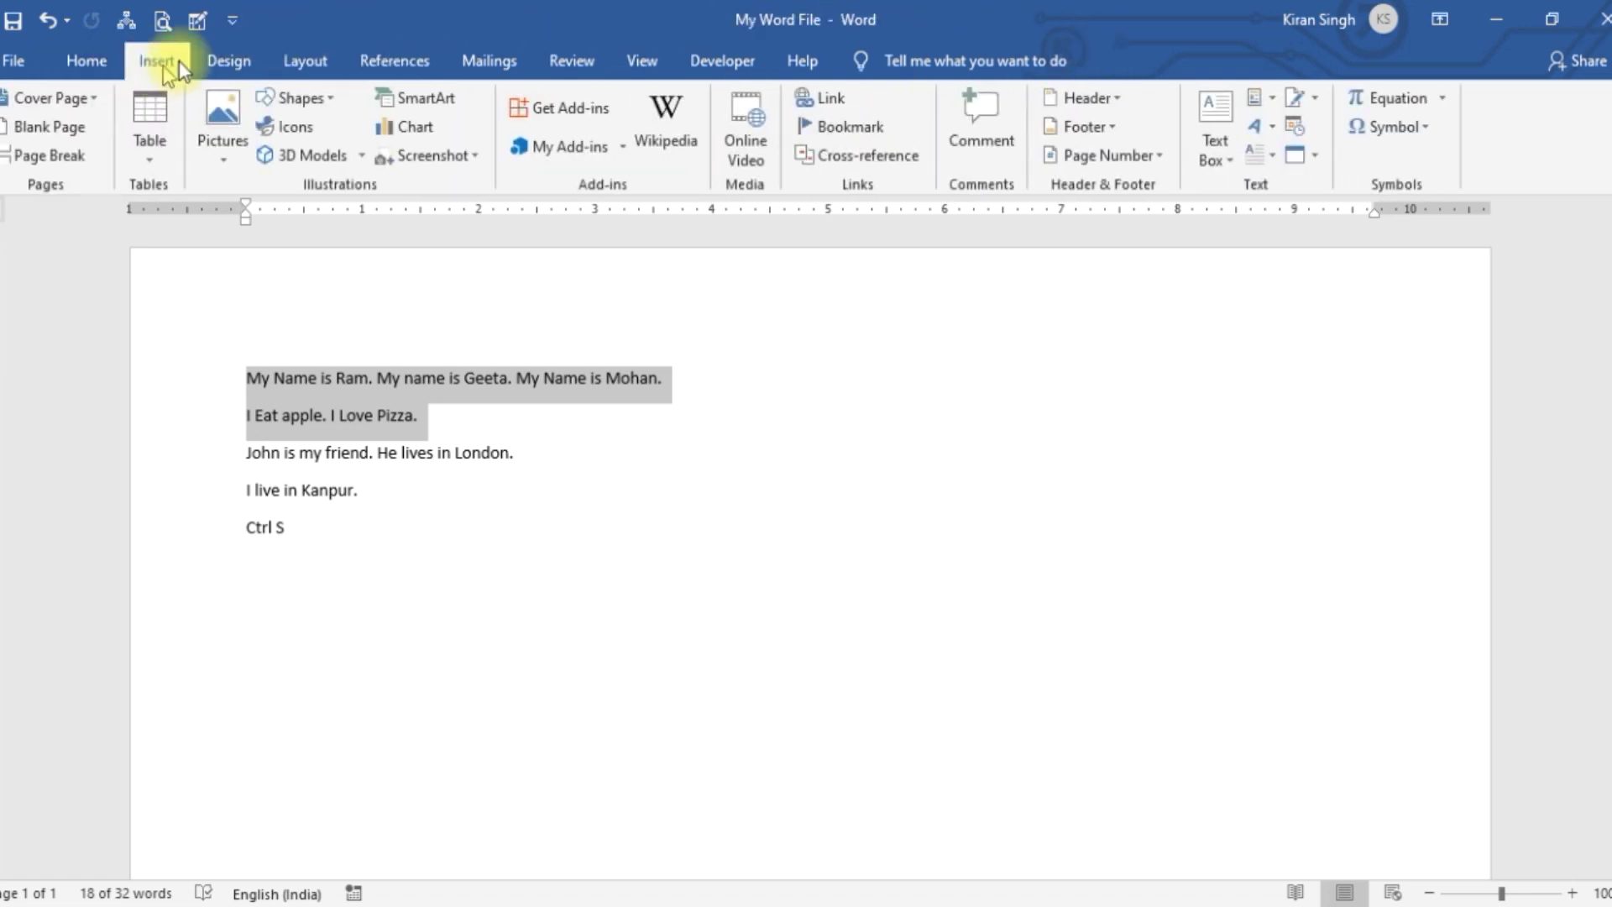
left_click(239, 63)
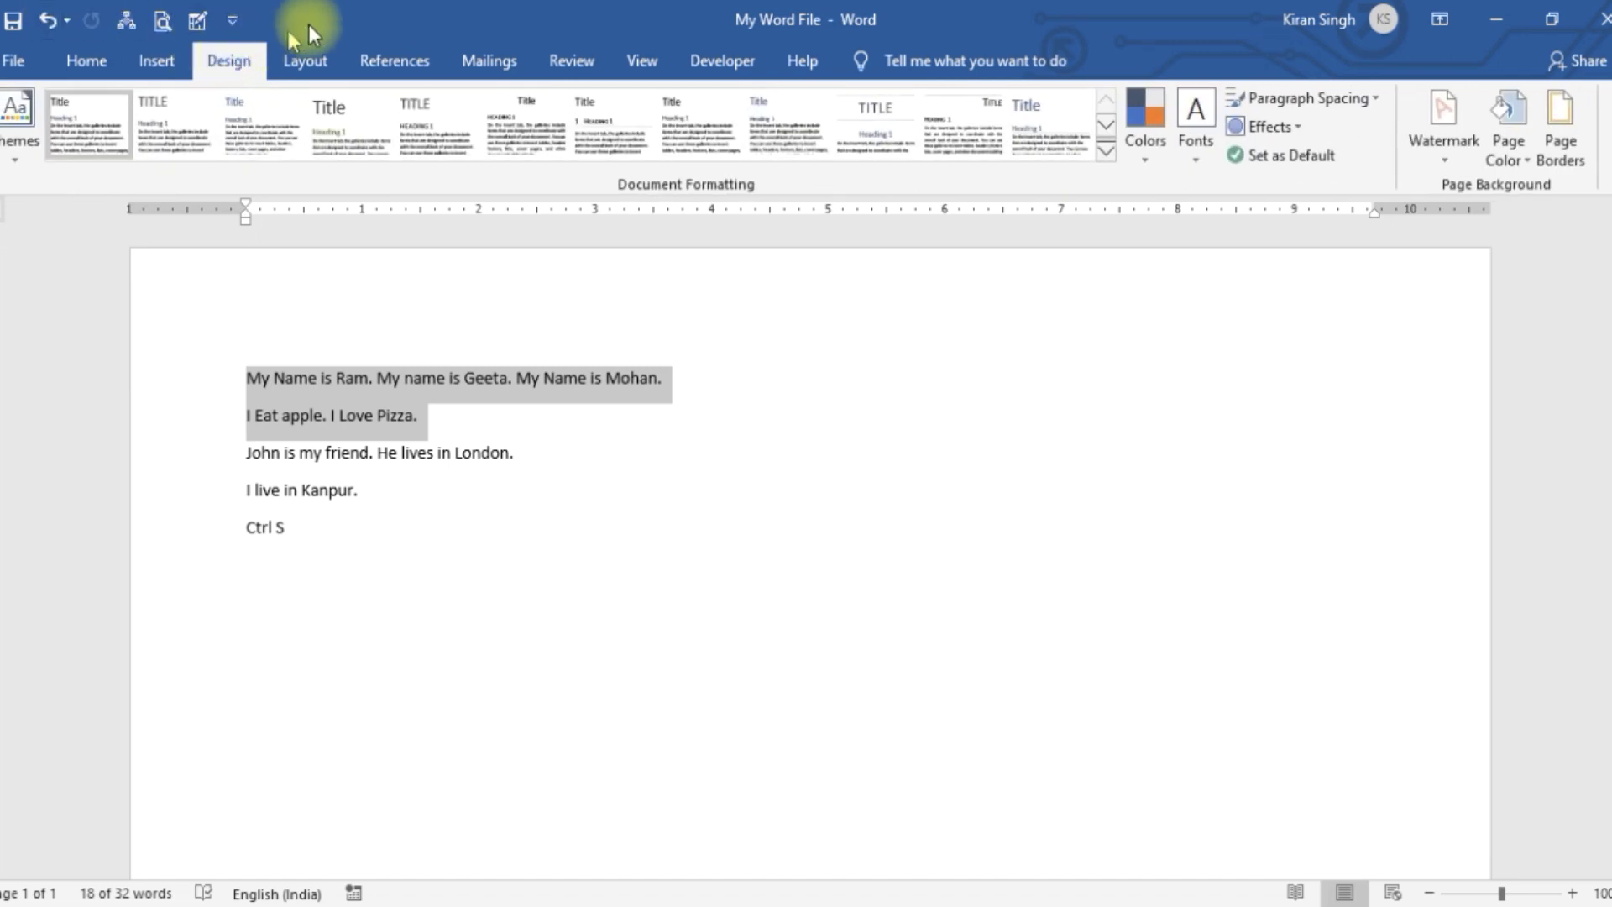
left_click(92, 62)
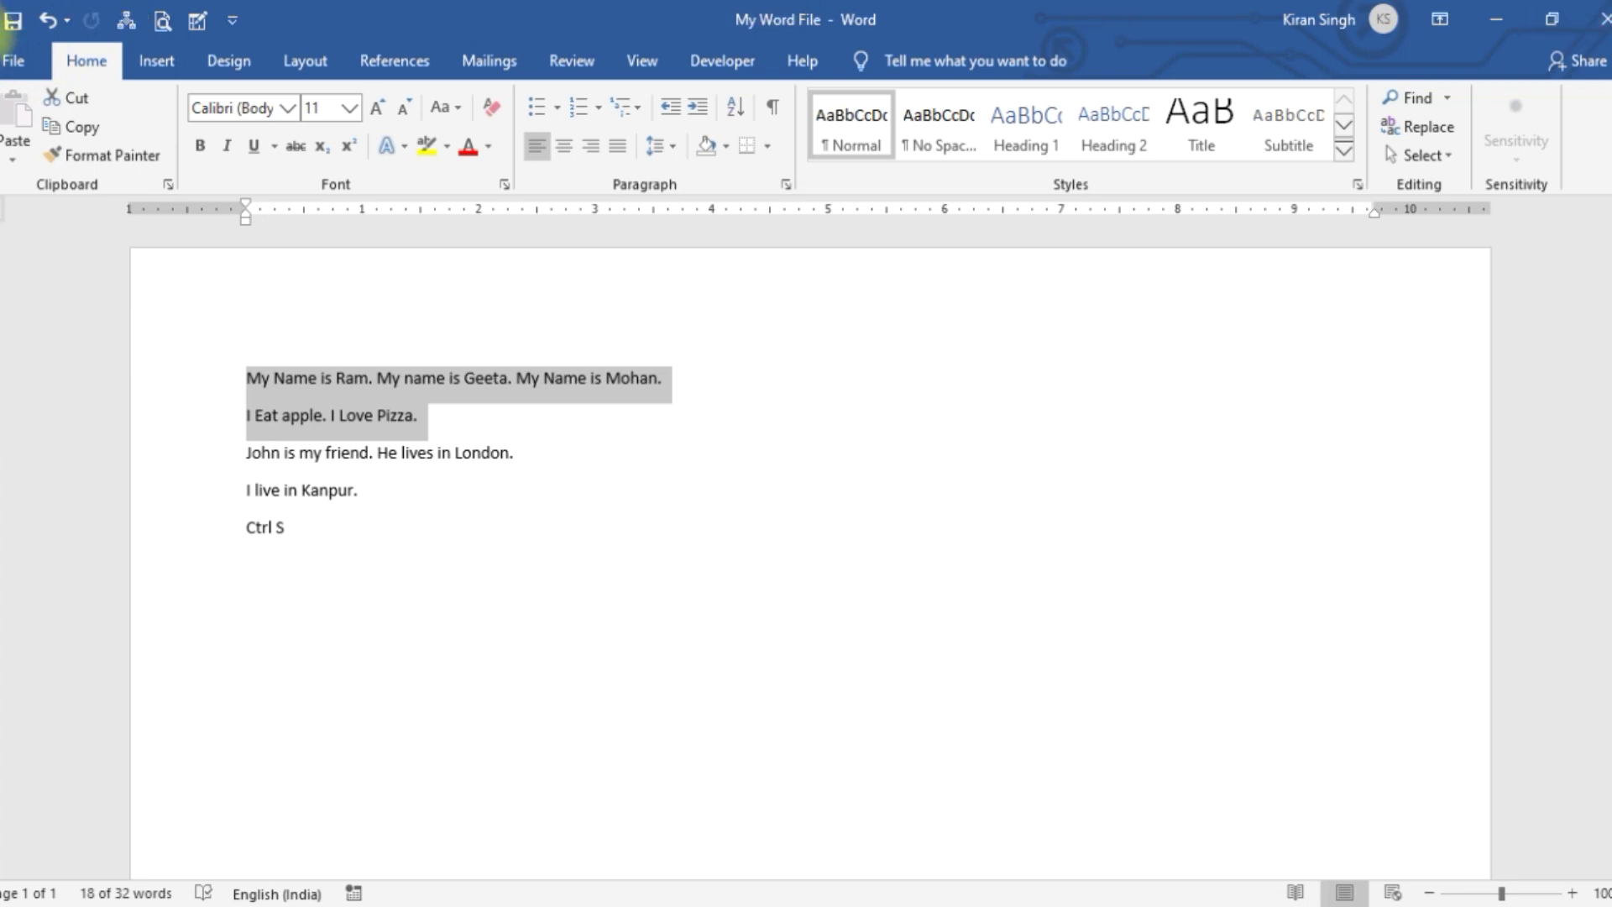
Step: Open the ribbon customization page in Word Options and keep Main Tabs as the set listed for customizing
left_click(13, 64)
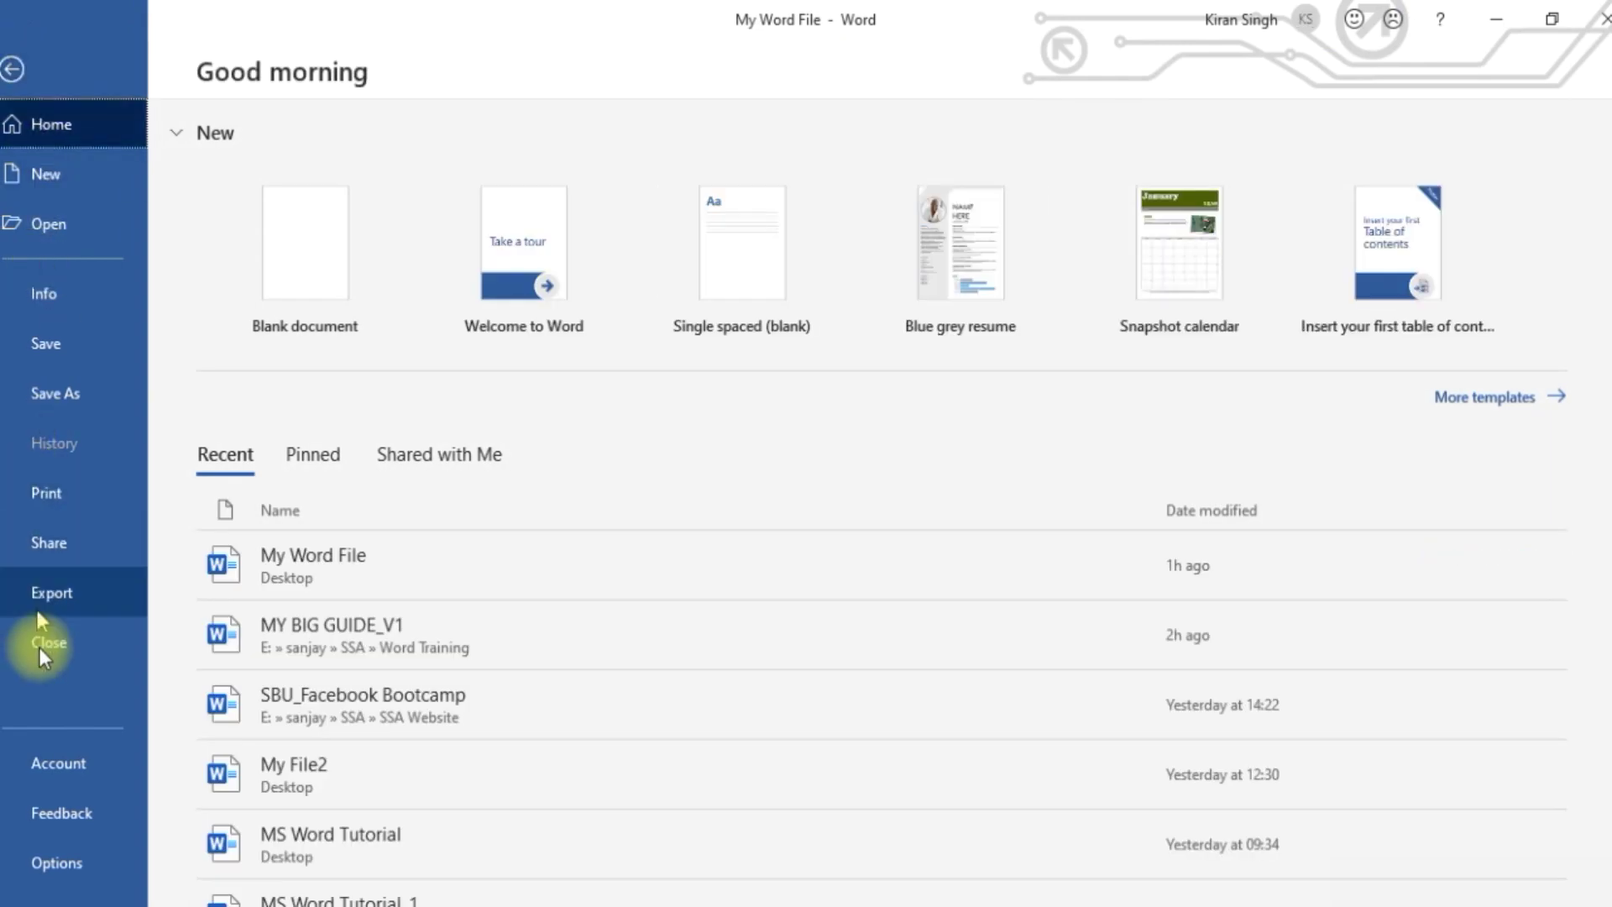
left_click(76, 868)
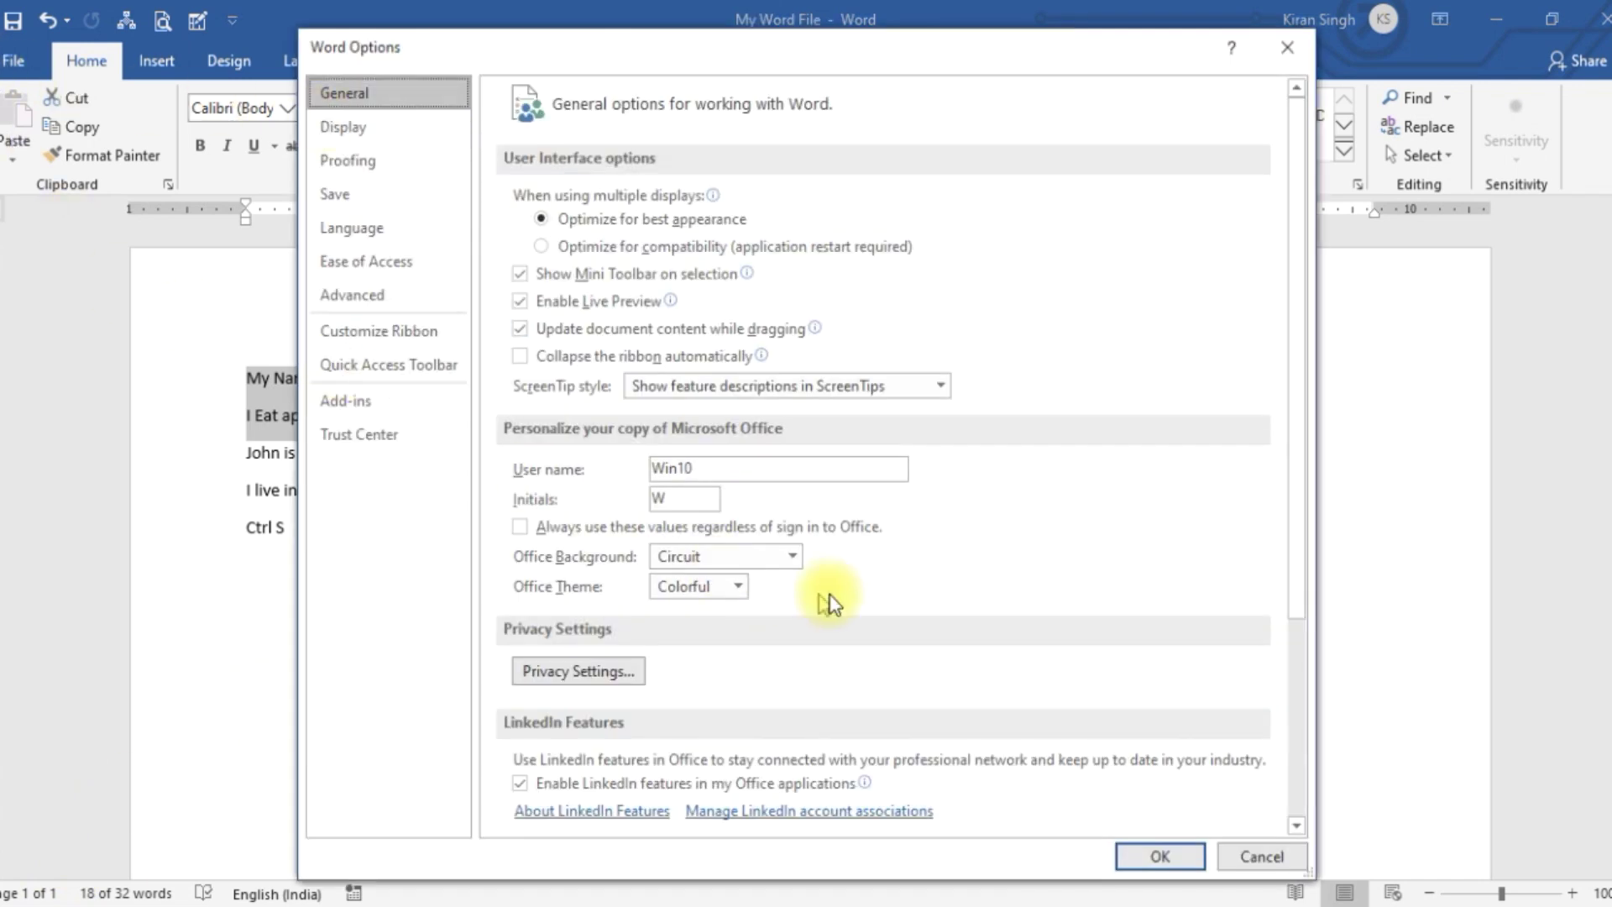
left_click(395, 335)
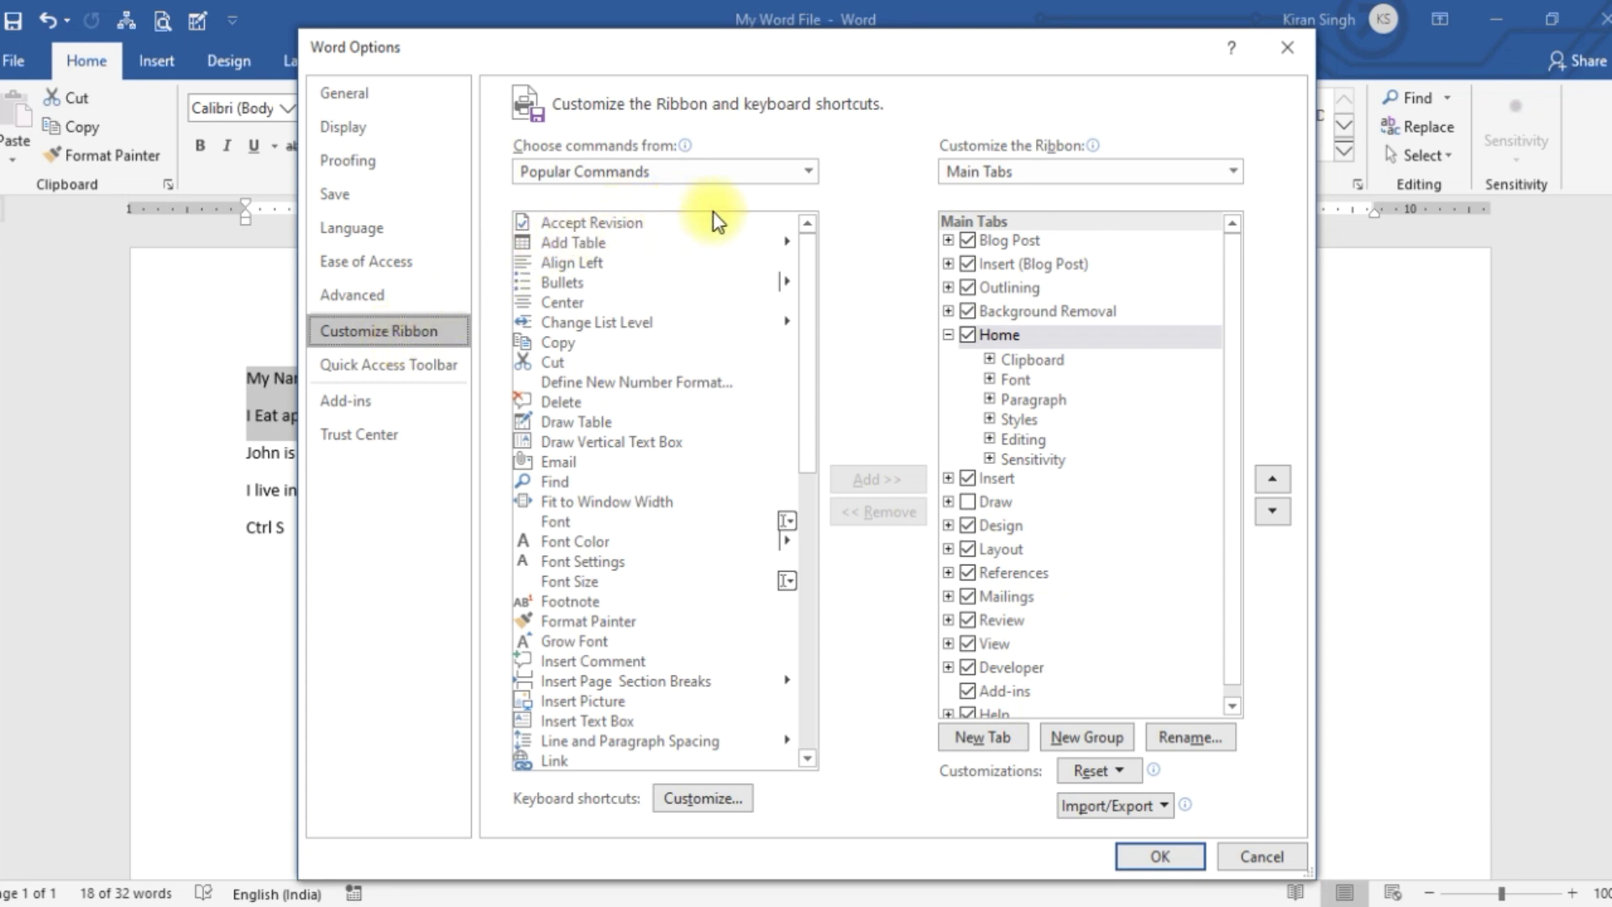
left_click(1229, 173)
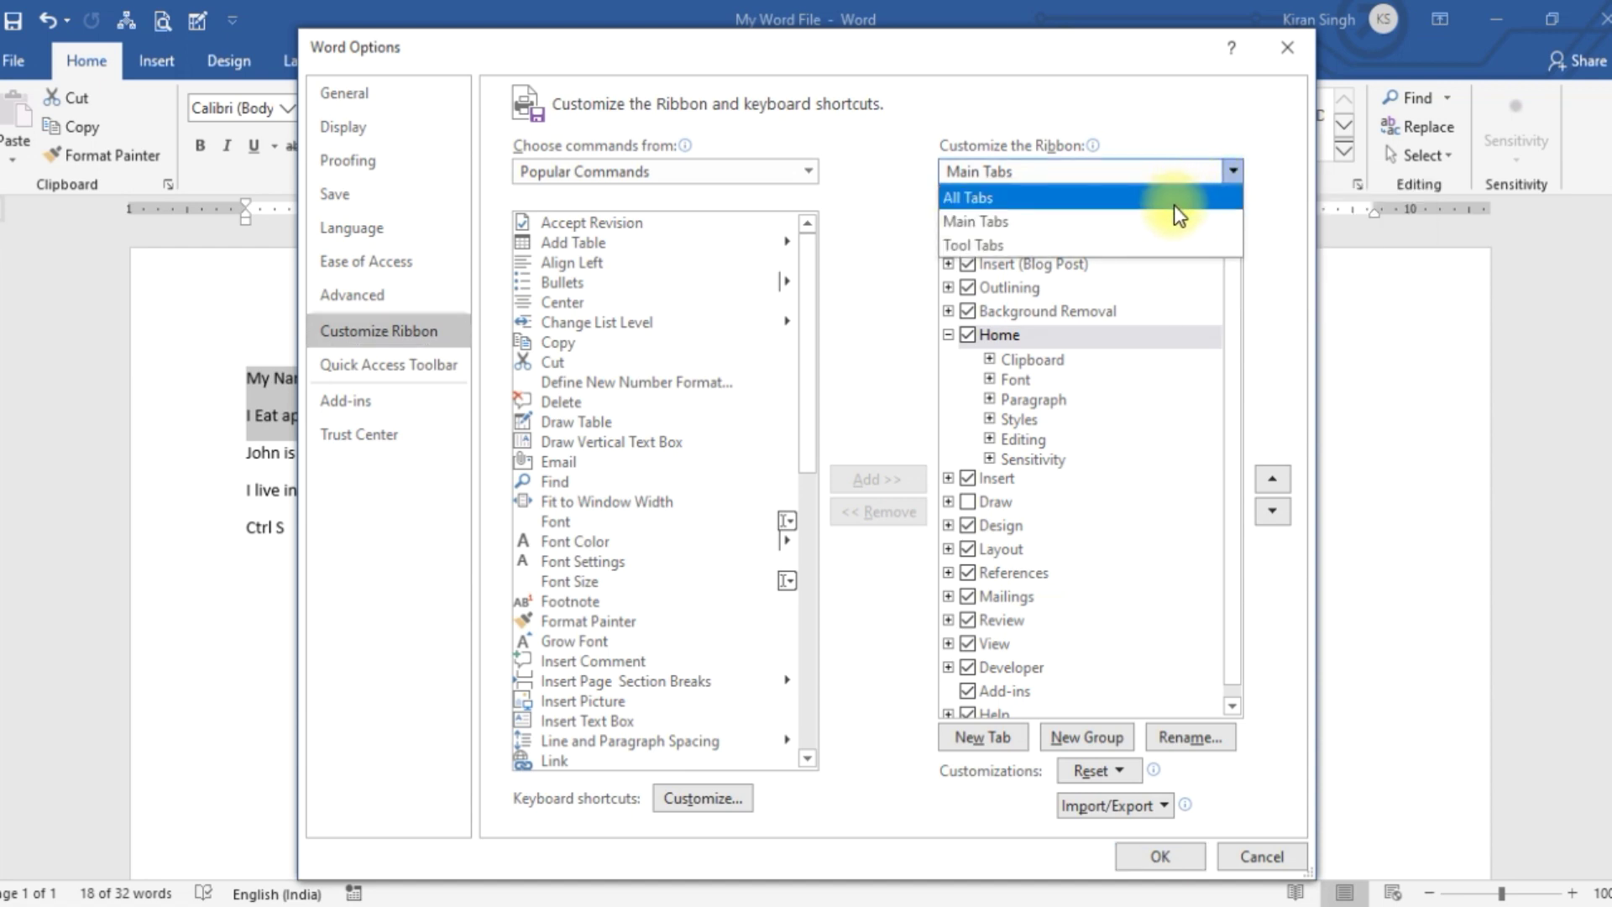
left_click(1097, 221)
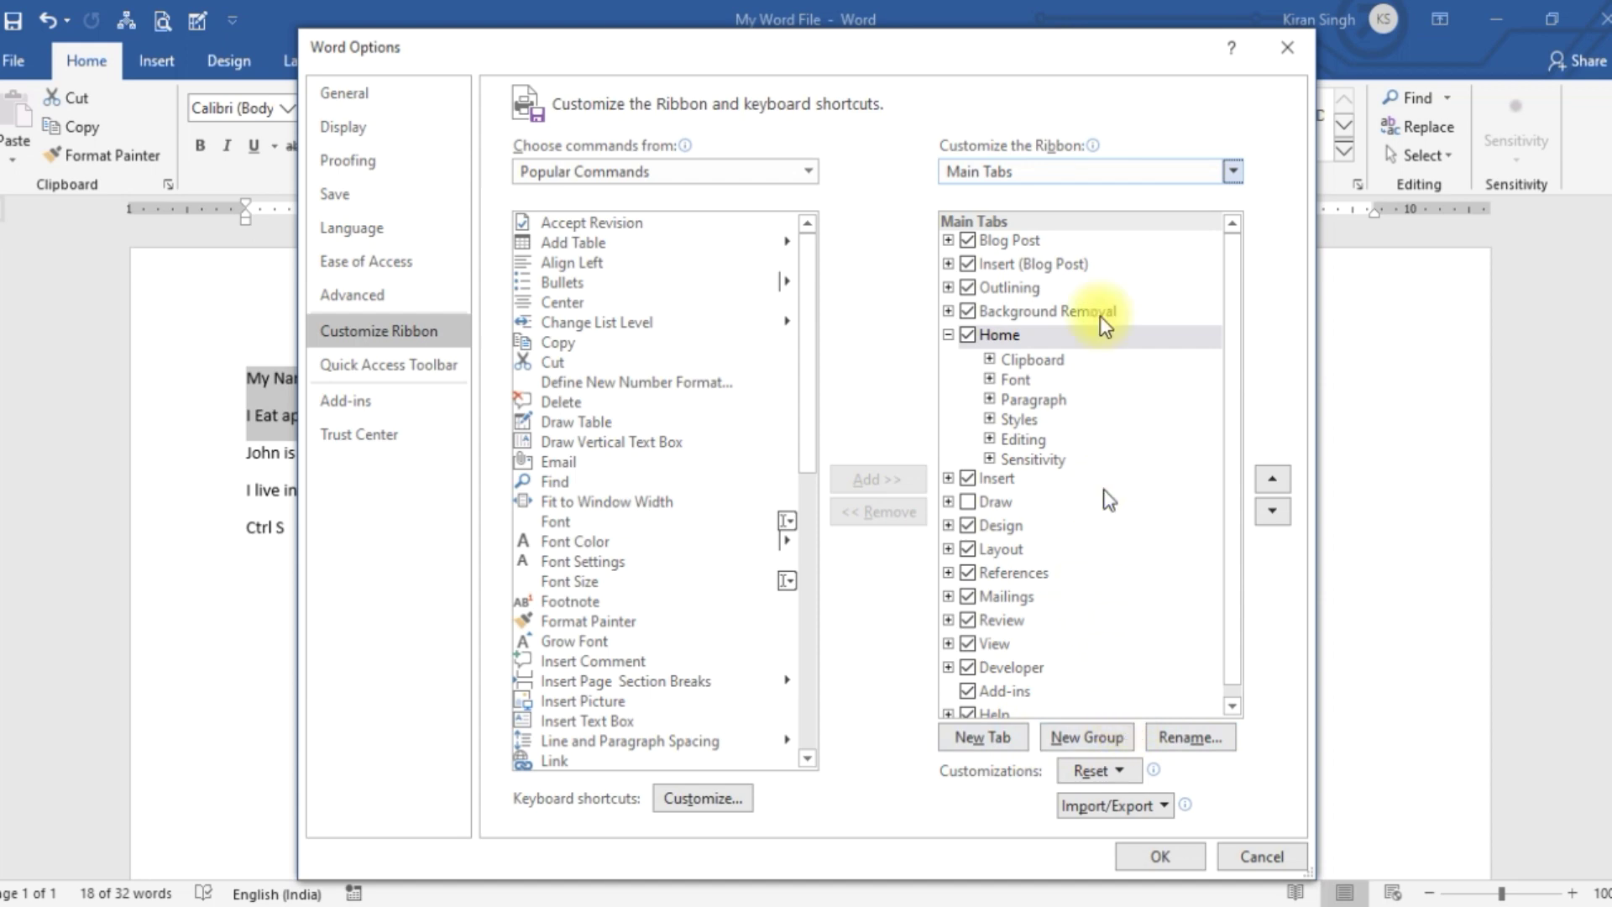
Step: Reposition the Word Options dialog to compare its Main Tabs list and Home groups with the ribbon behind it
left_click_drag(623, 64, 326, 42)
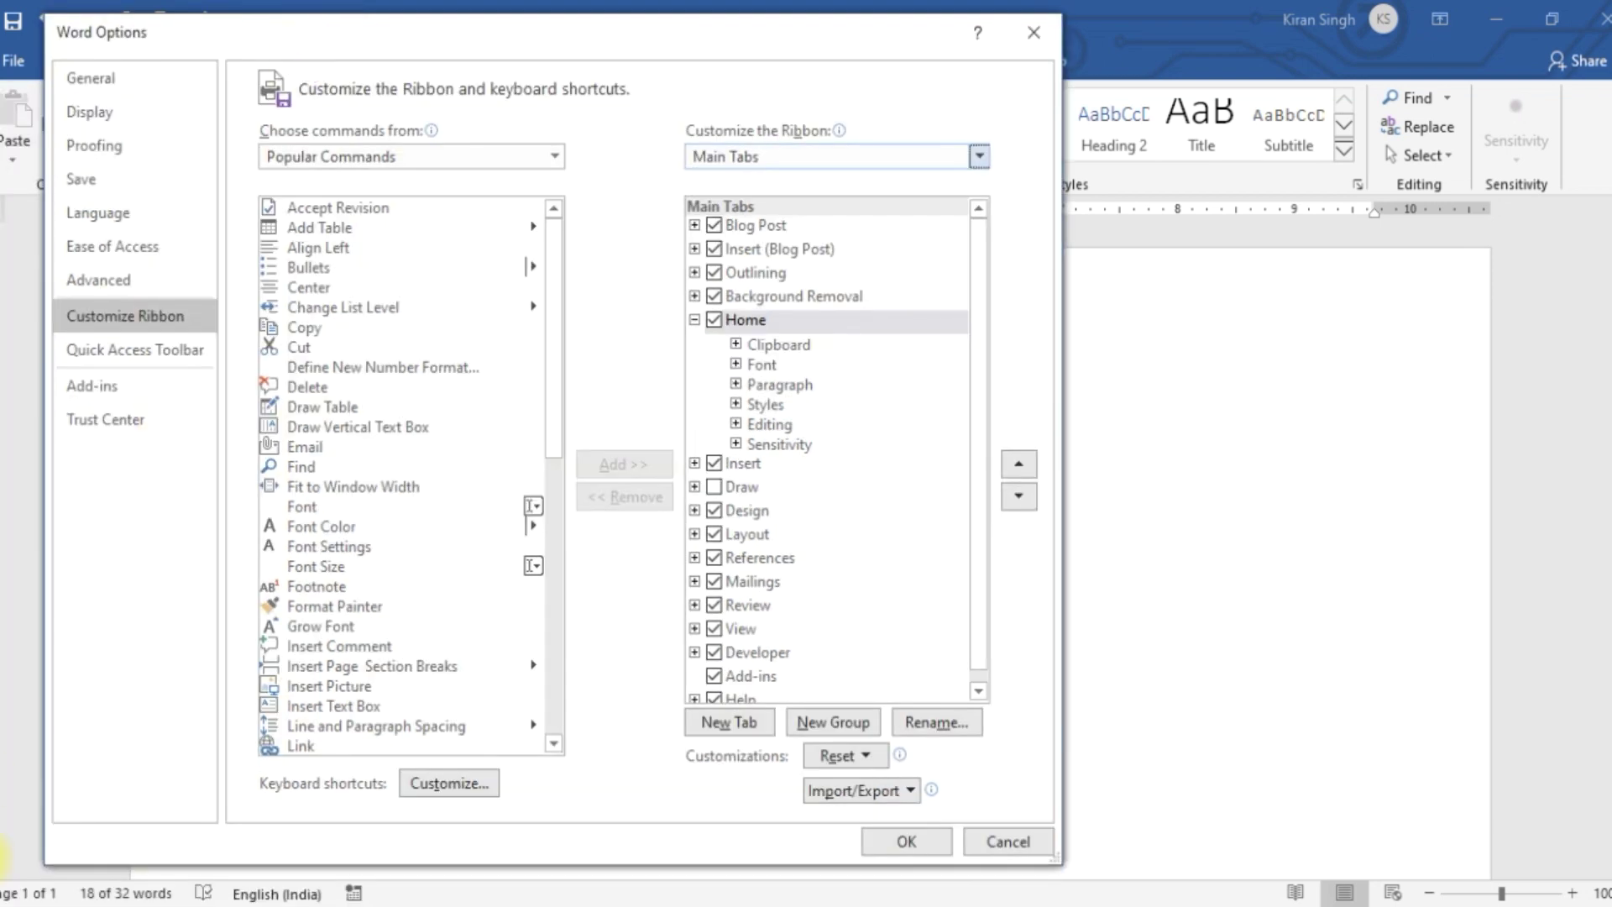
left_click_drag(384, 41, 304, 119)
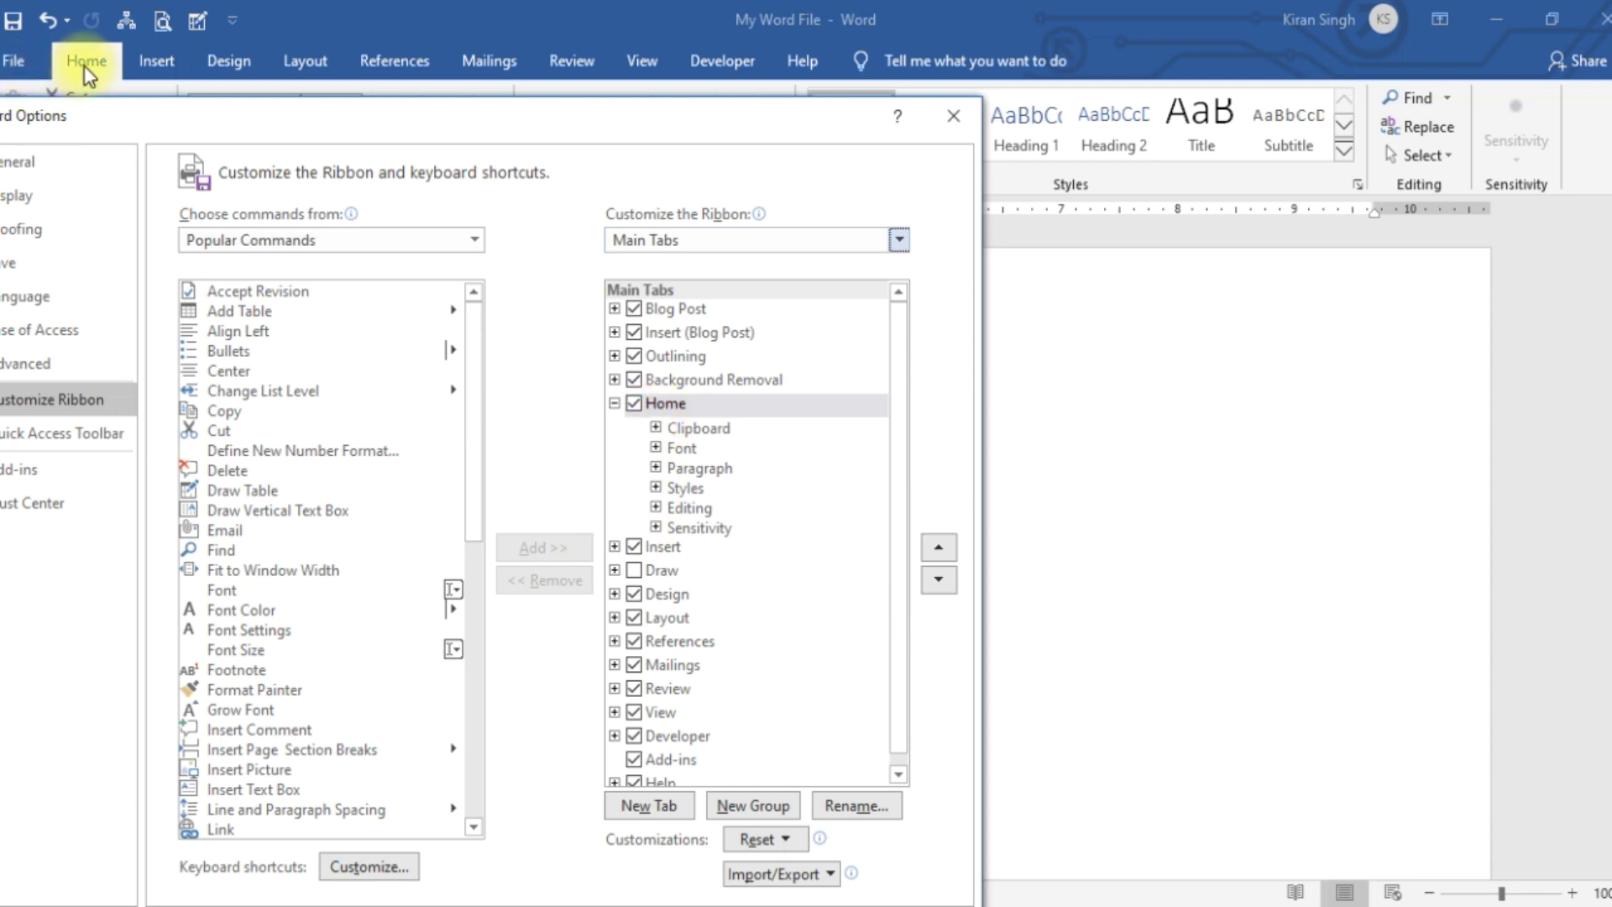
left_click_drag(131, 114, 123, 221)
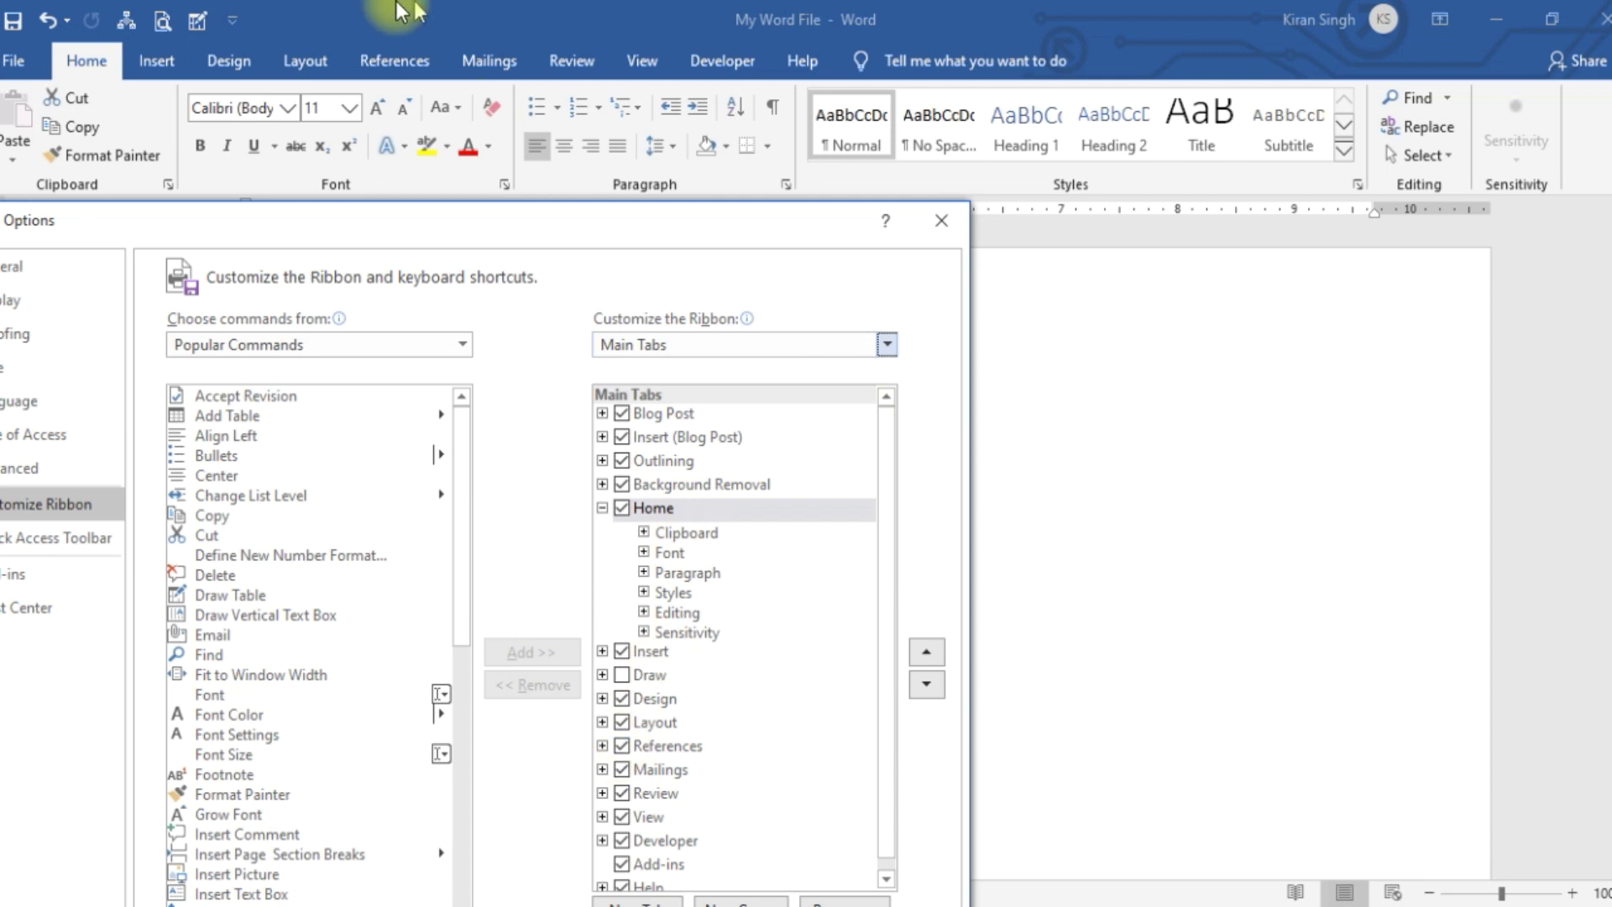
left_click_drag(392, 220, 418, 118)
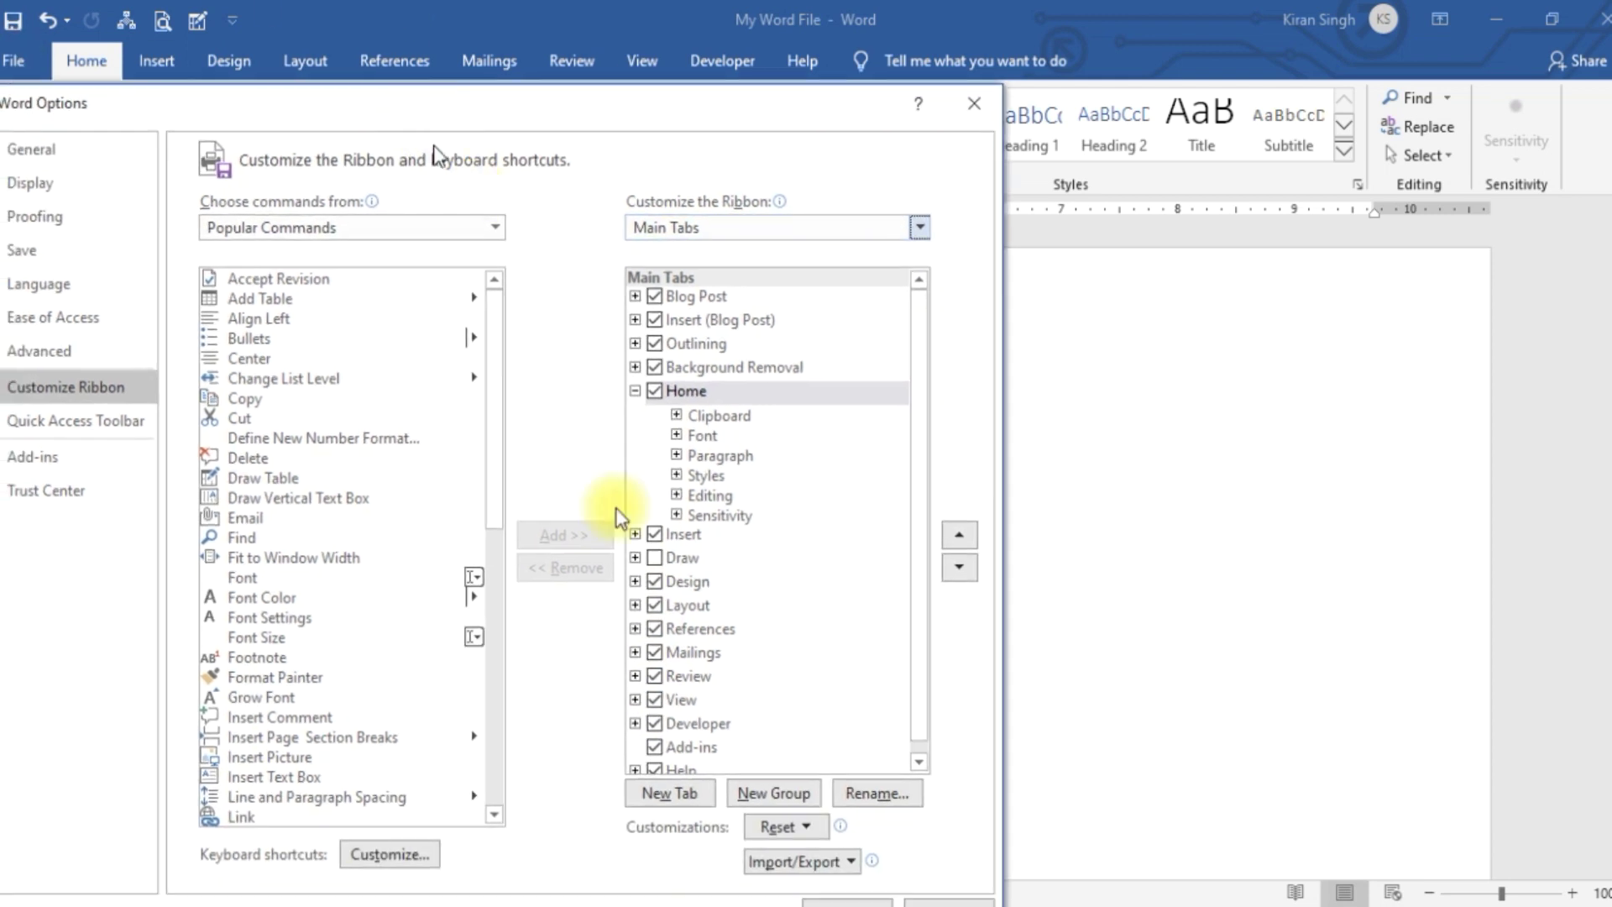
Step: Create a new custom ribbon tab after Home and rename it "Mera Tab"
left_click(665, 784)
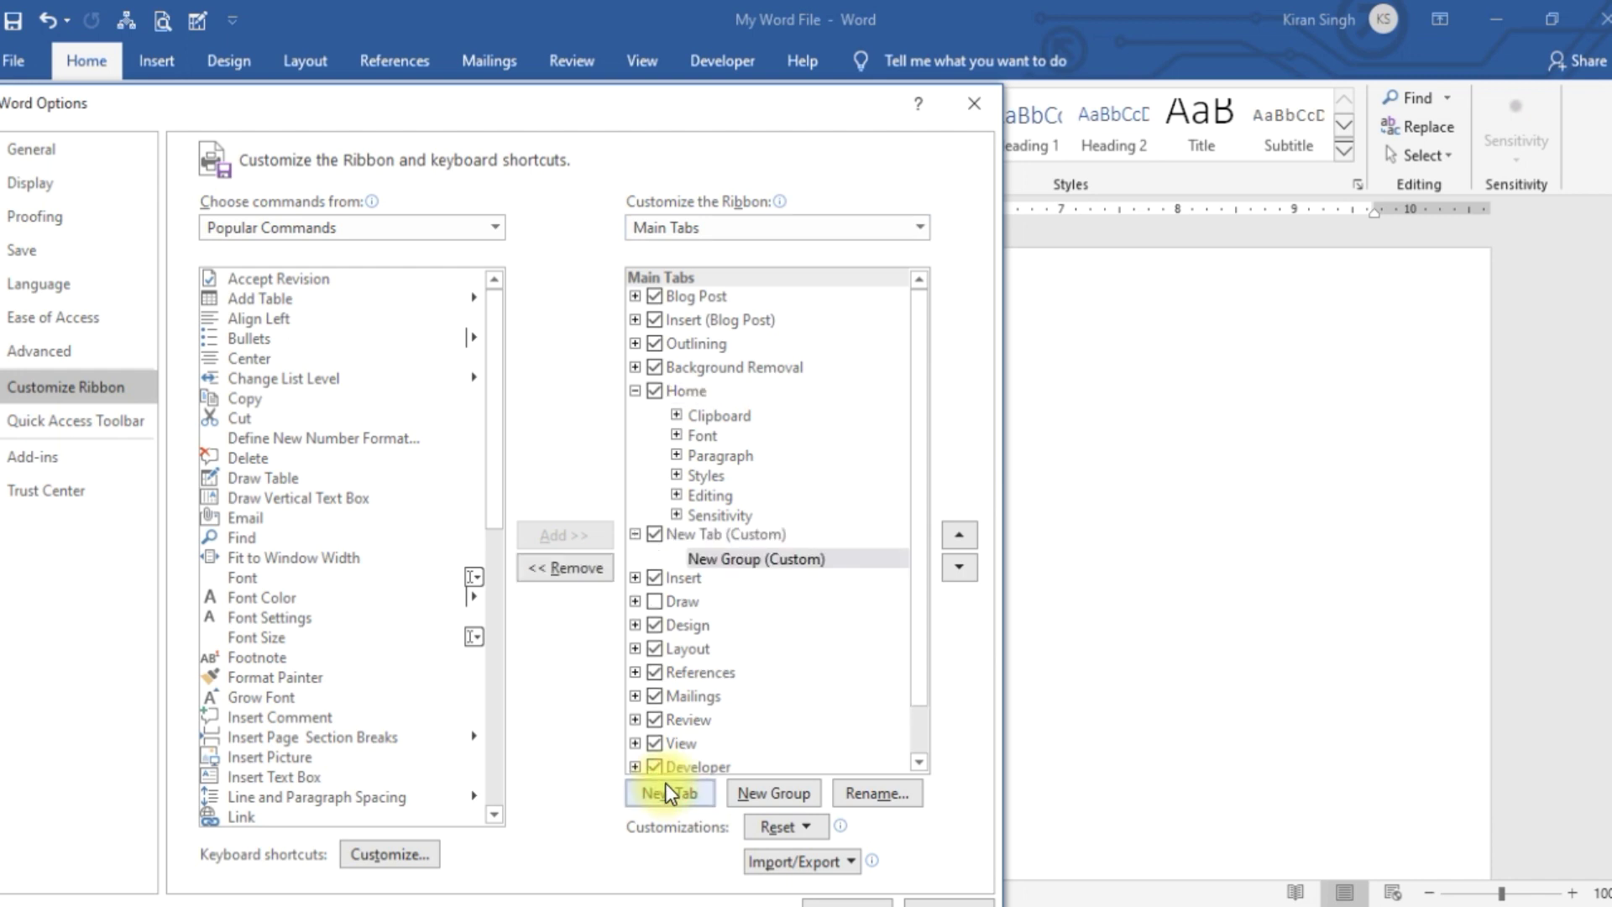
left_click(739, 536)
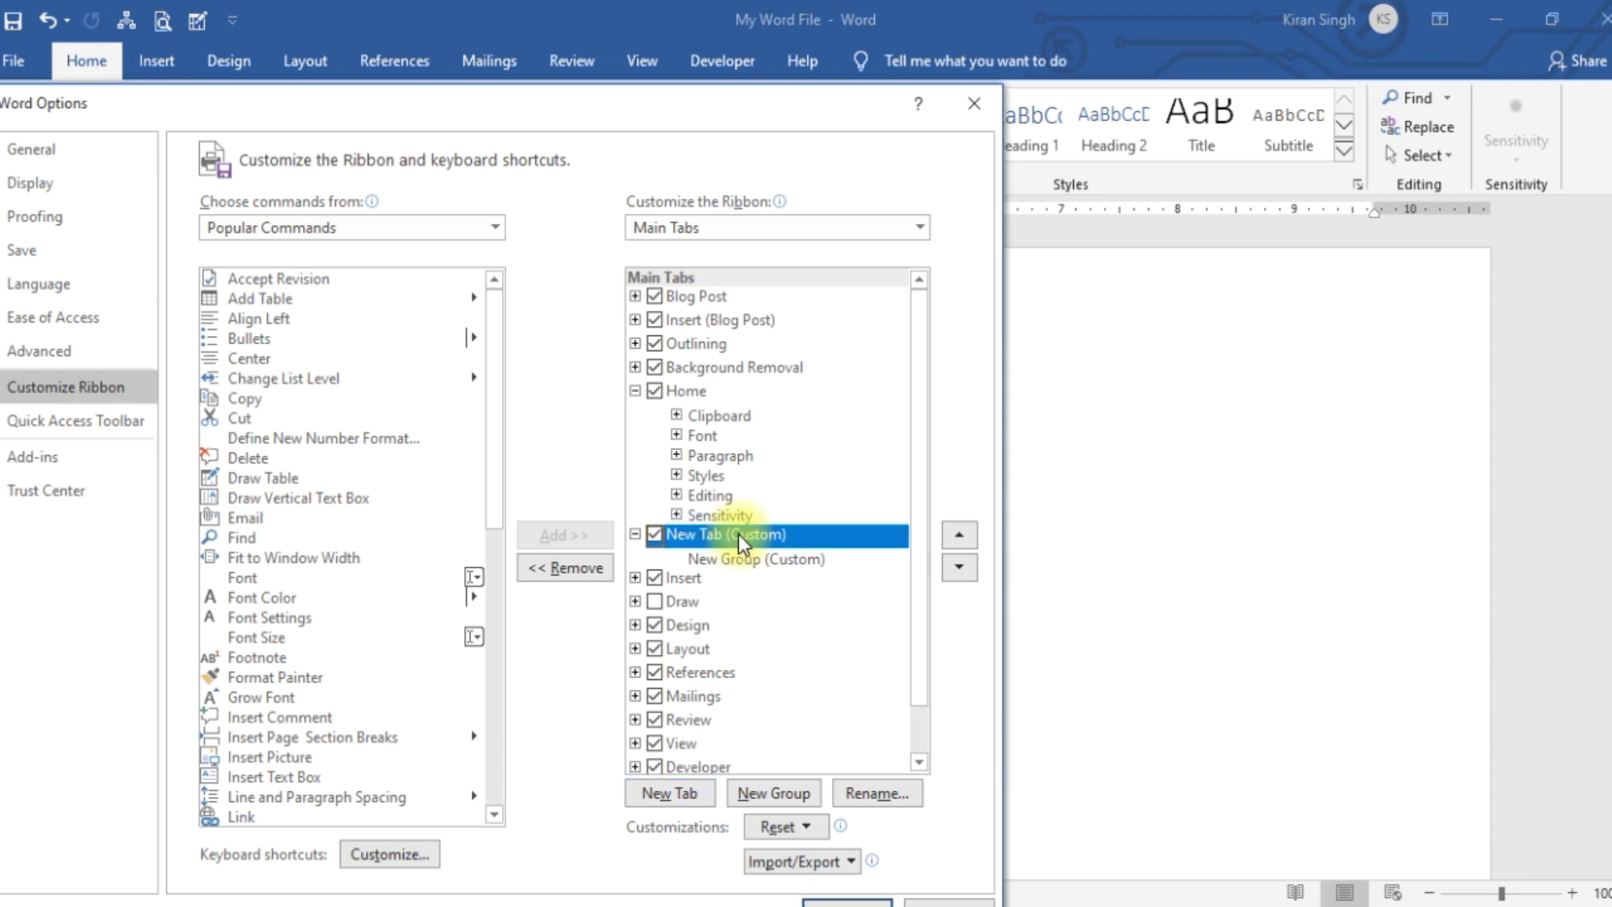
left_click(876, 794)
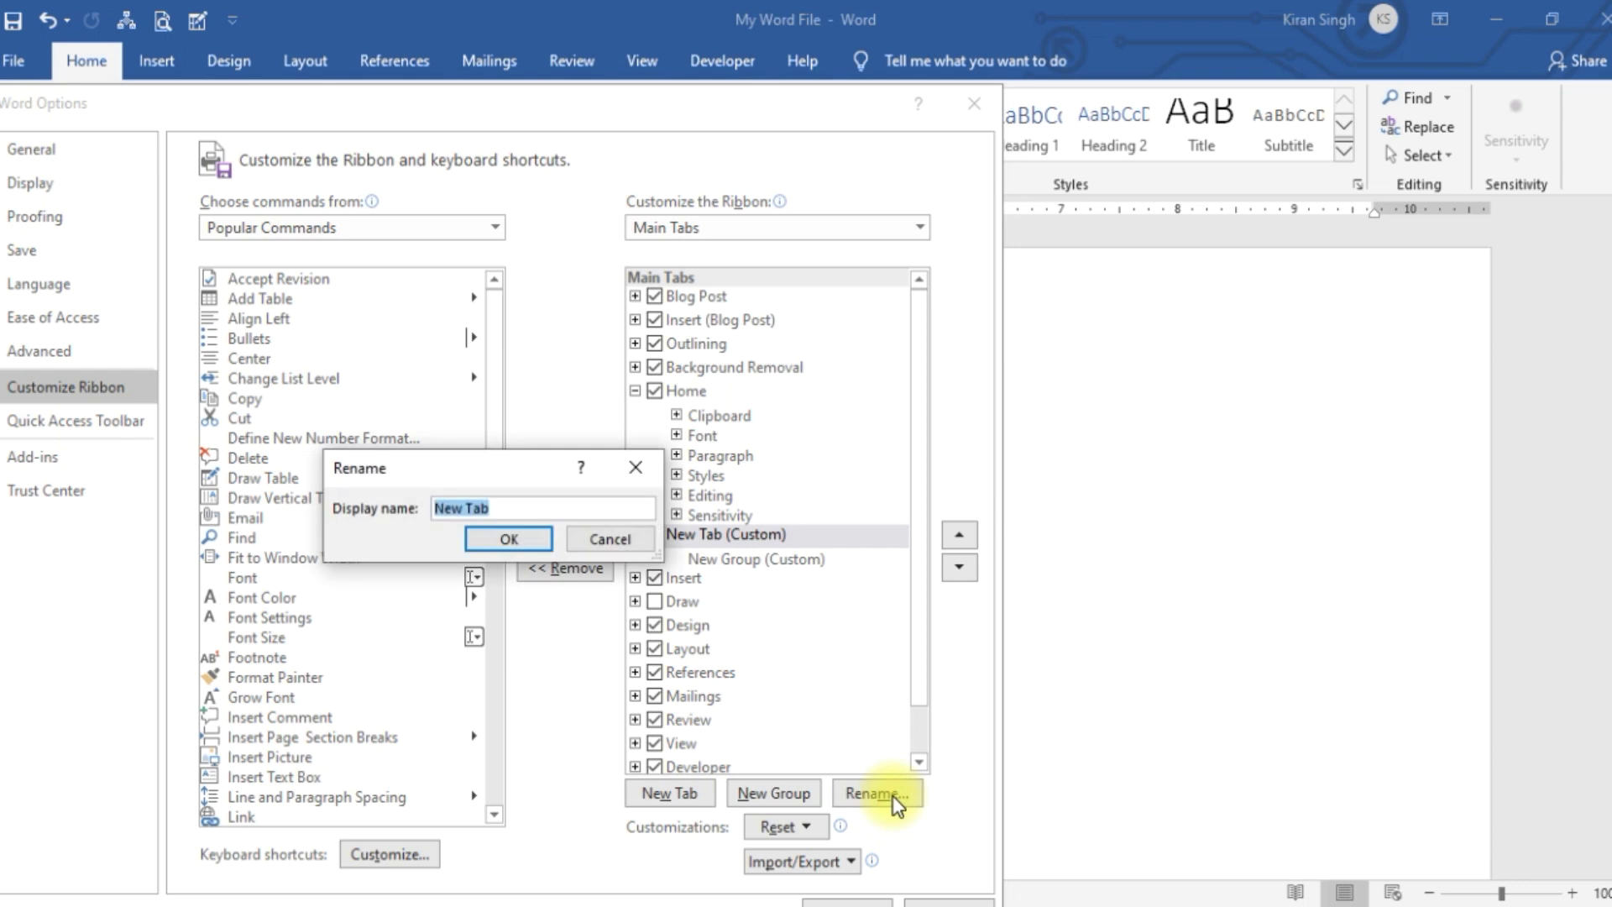
type("Mera Tab")
left_click(509, 540)
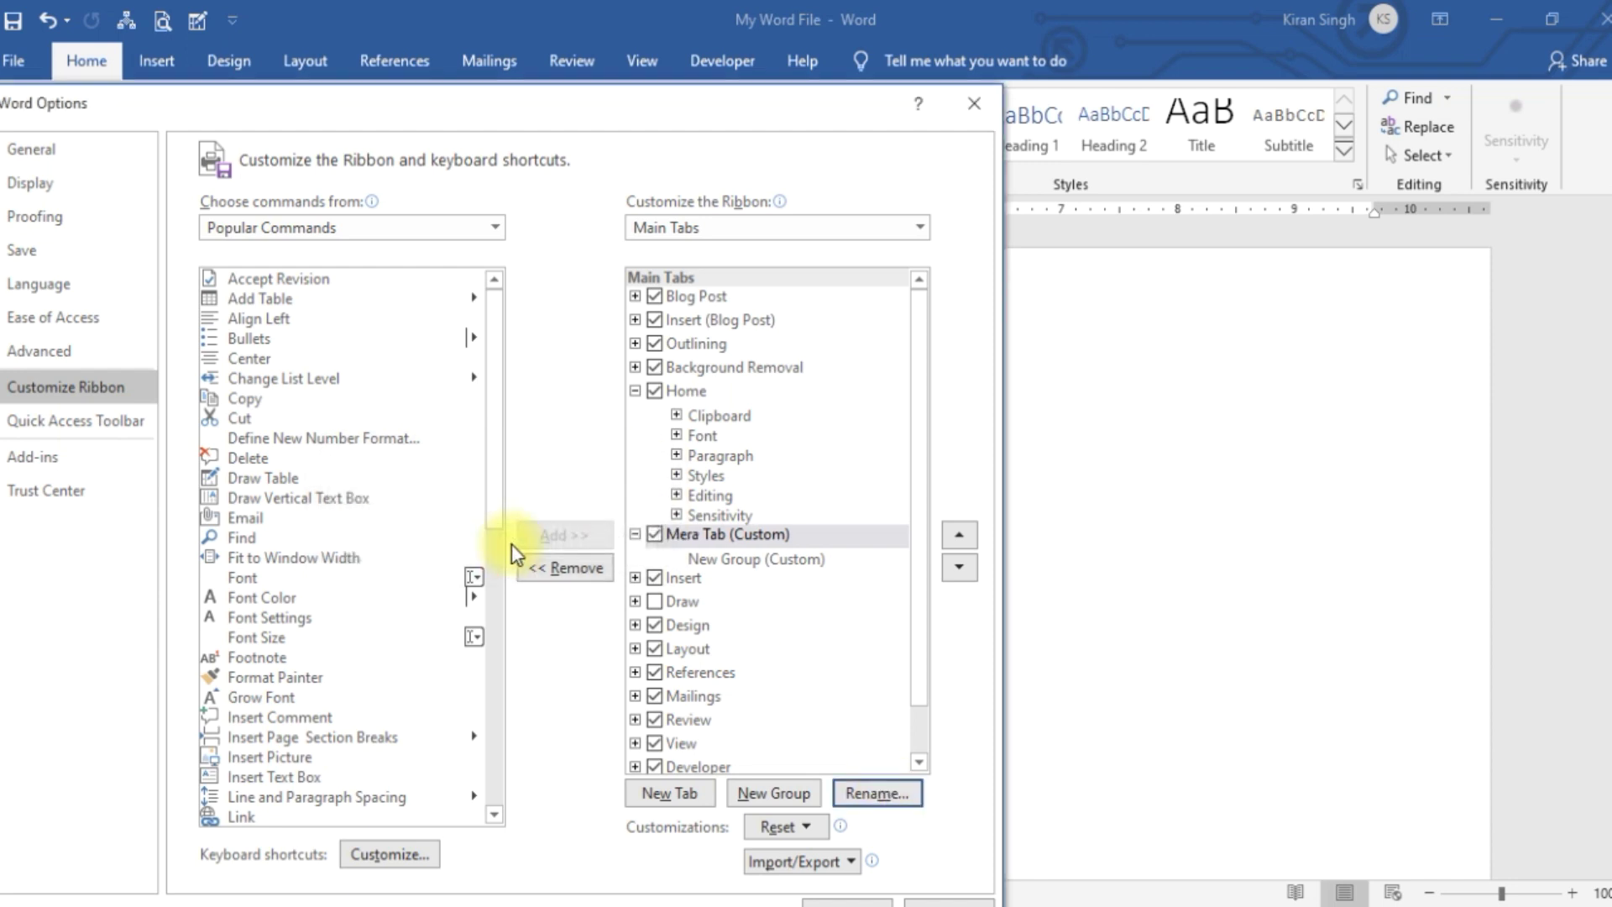
Step: Add the Text Box command from Popular Commands to the custom group under Mera Tab
left_click(746, 561)
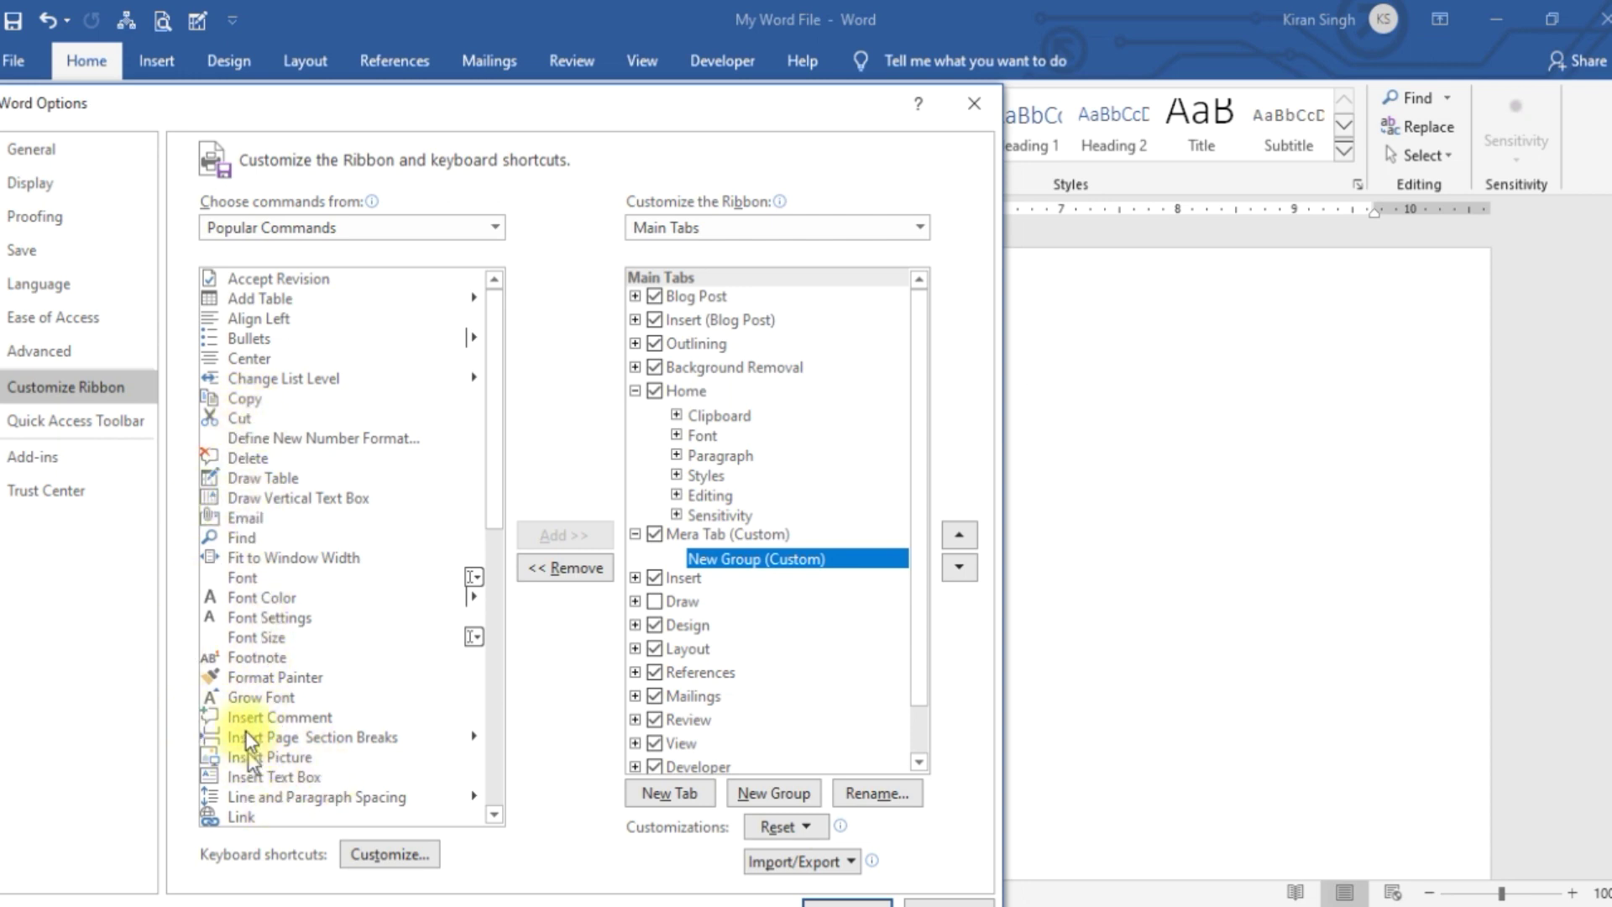
left_click_drag(495, 408, 499, 658)
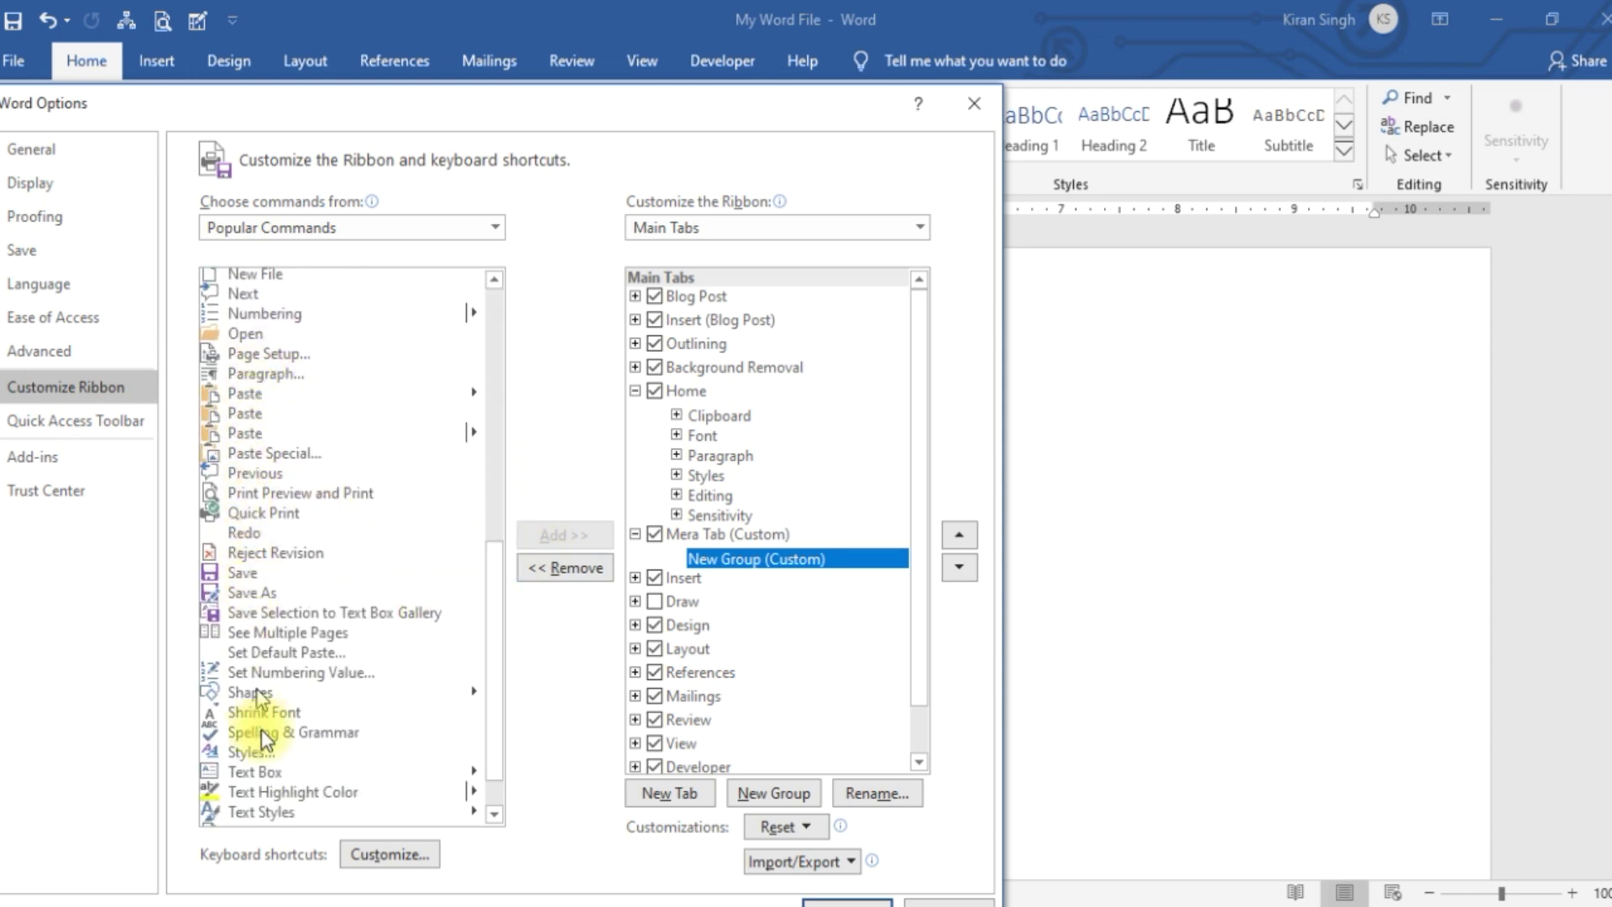
left_click(259, 770)
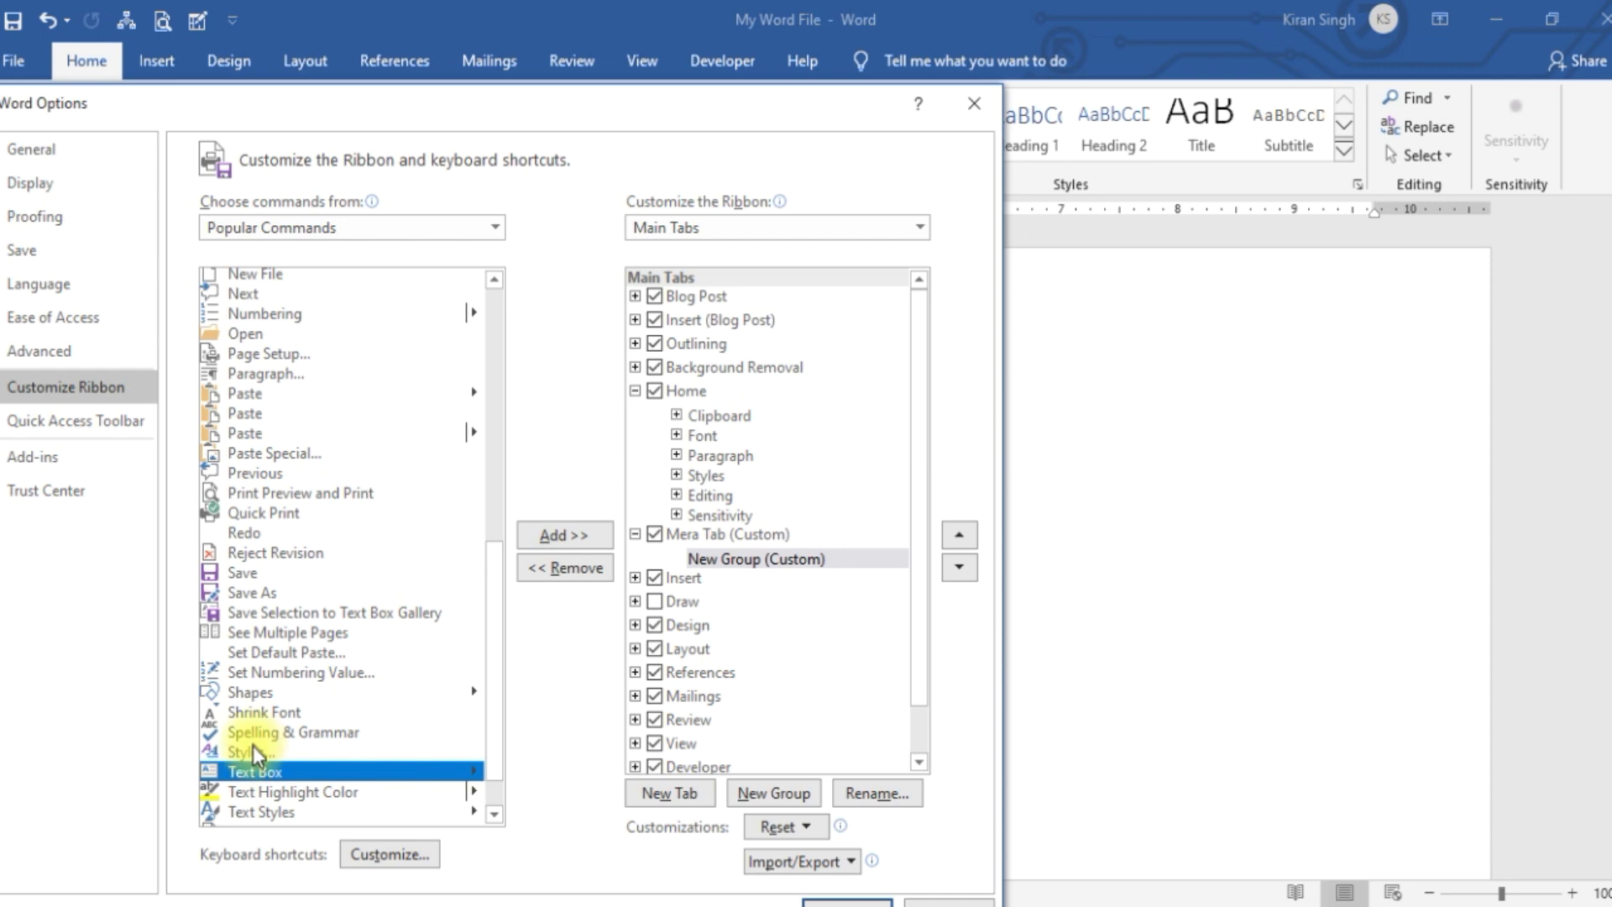
left_click(254, 748)
left_click(257, 772)
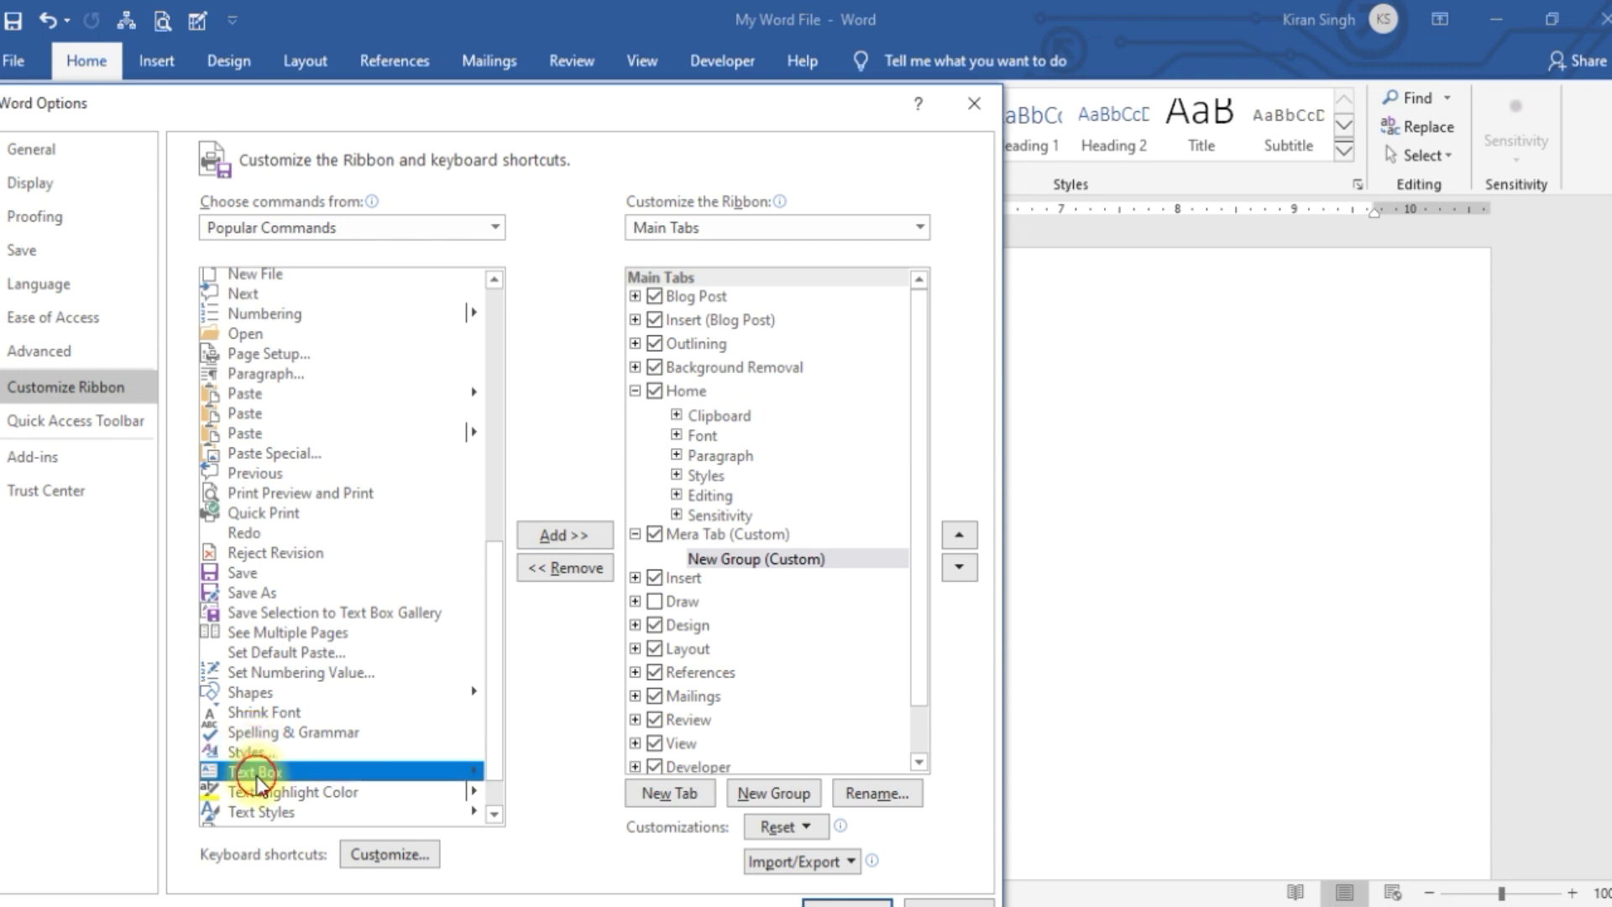
left_click(569, 537)
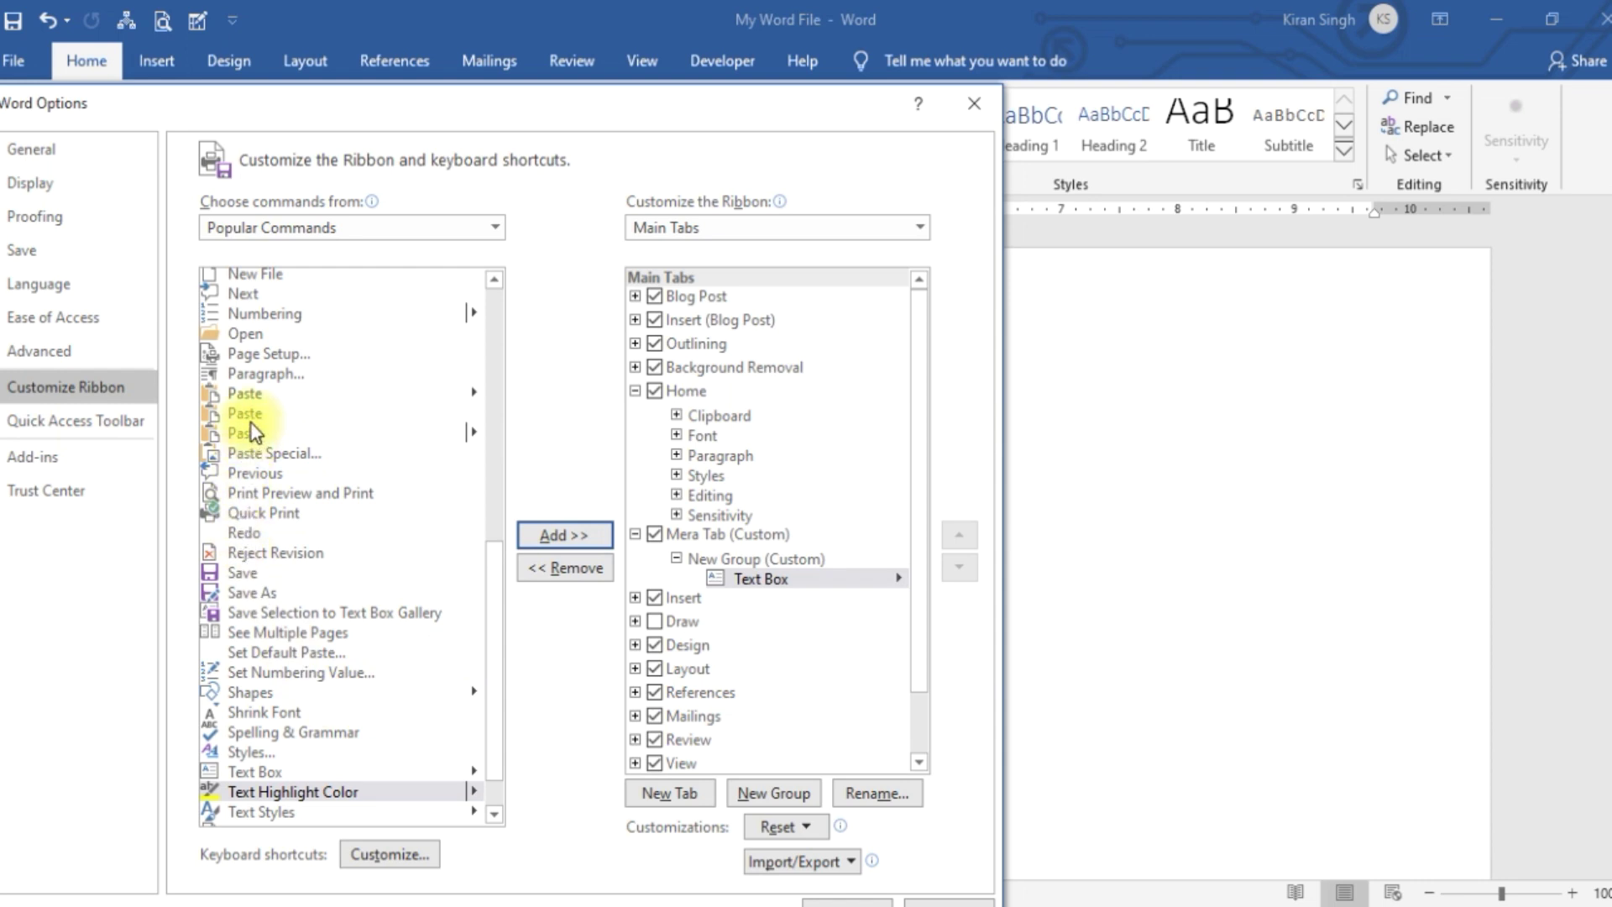
Step: Add the Paste, Paste Special and Save commands to Mera Tab's custom group and apply the ribbon customization
left_click(254, 432)
left_click(558, 535)
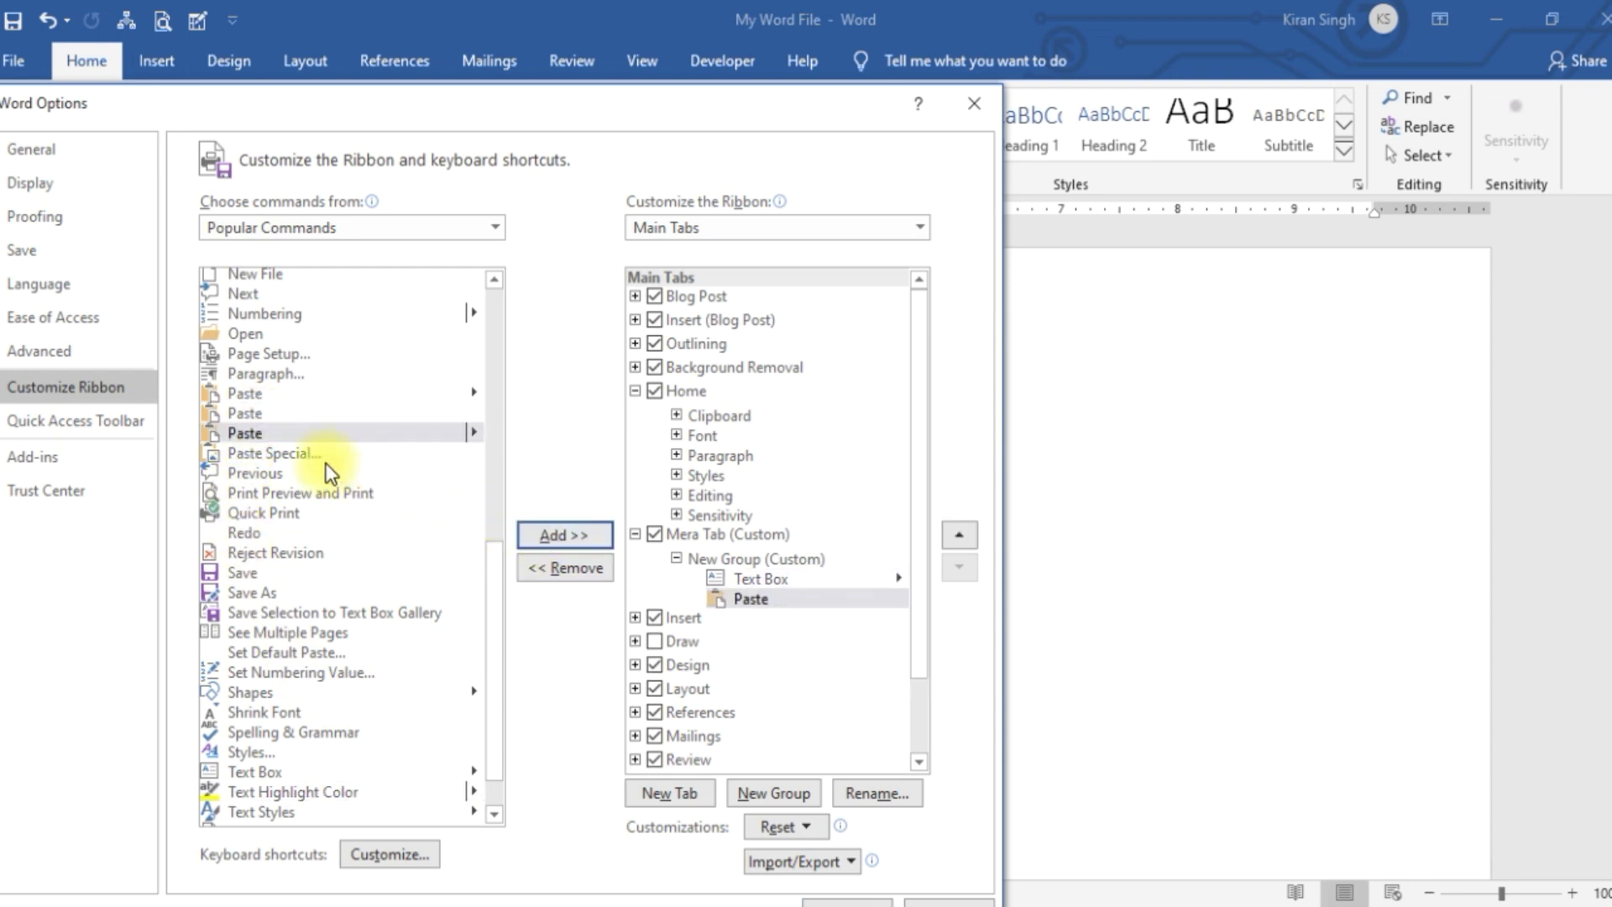
left_click(272, 451)
left_click(581, 534)
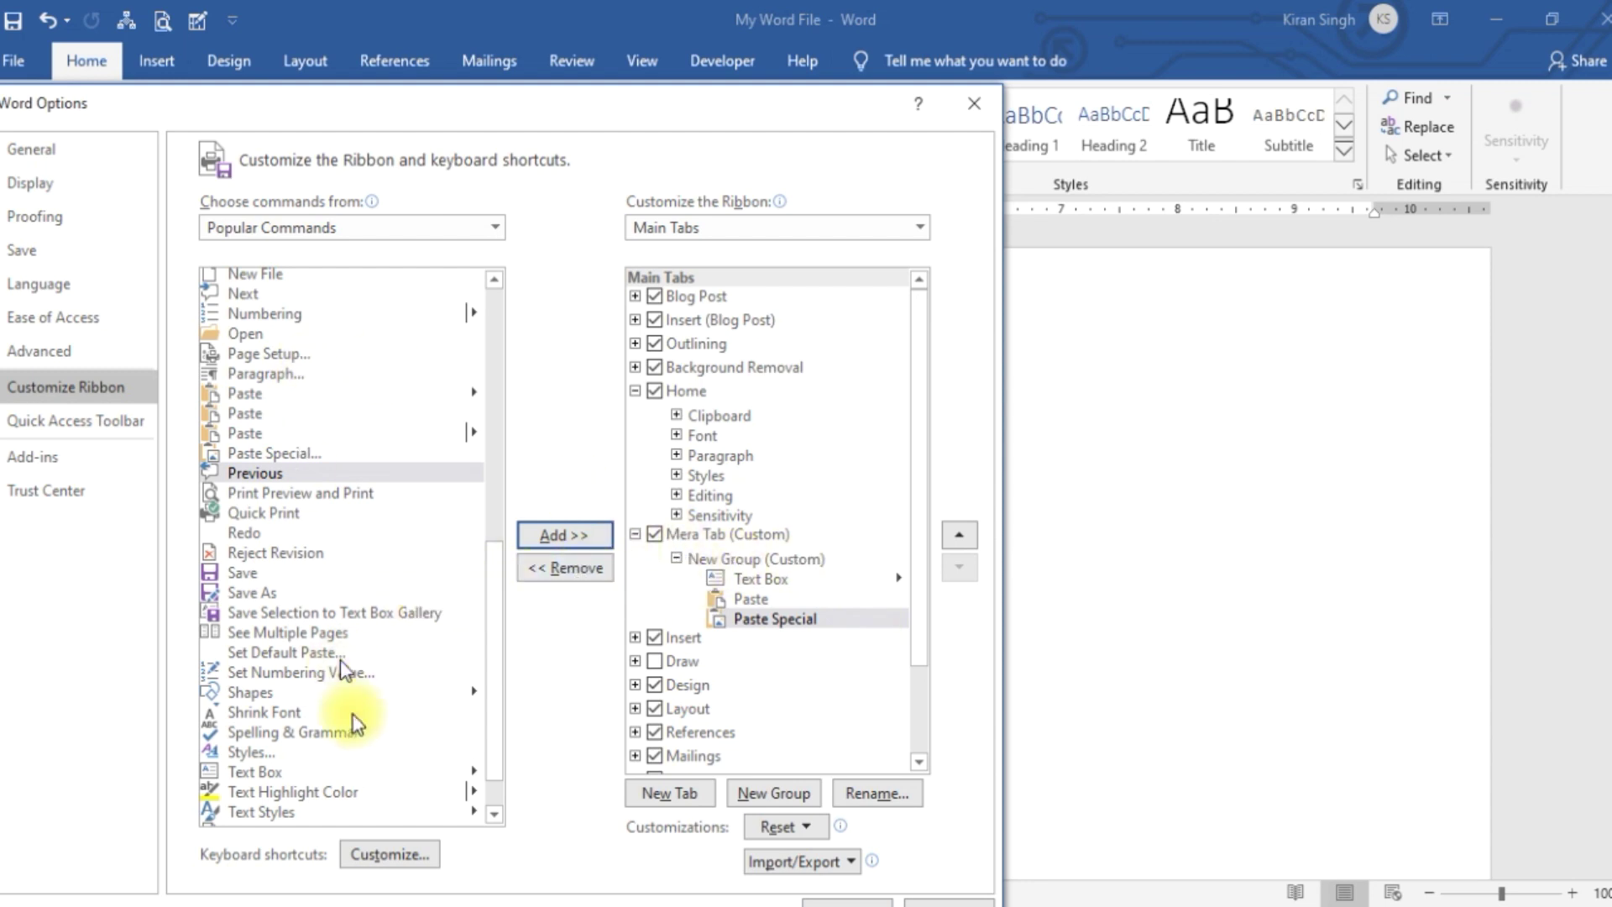
left_click(252, 572)
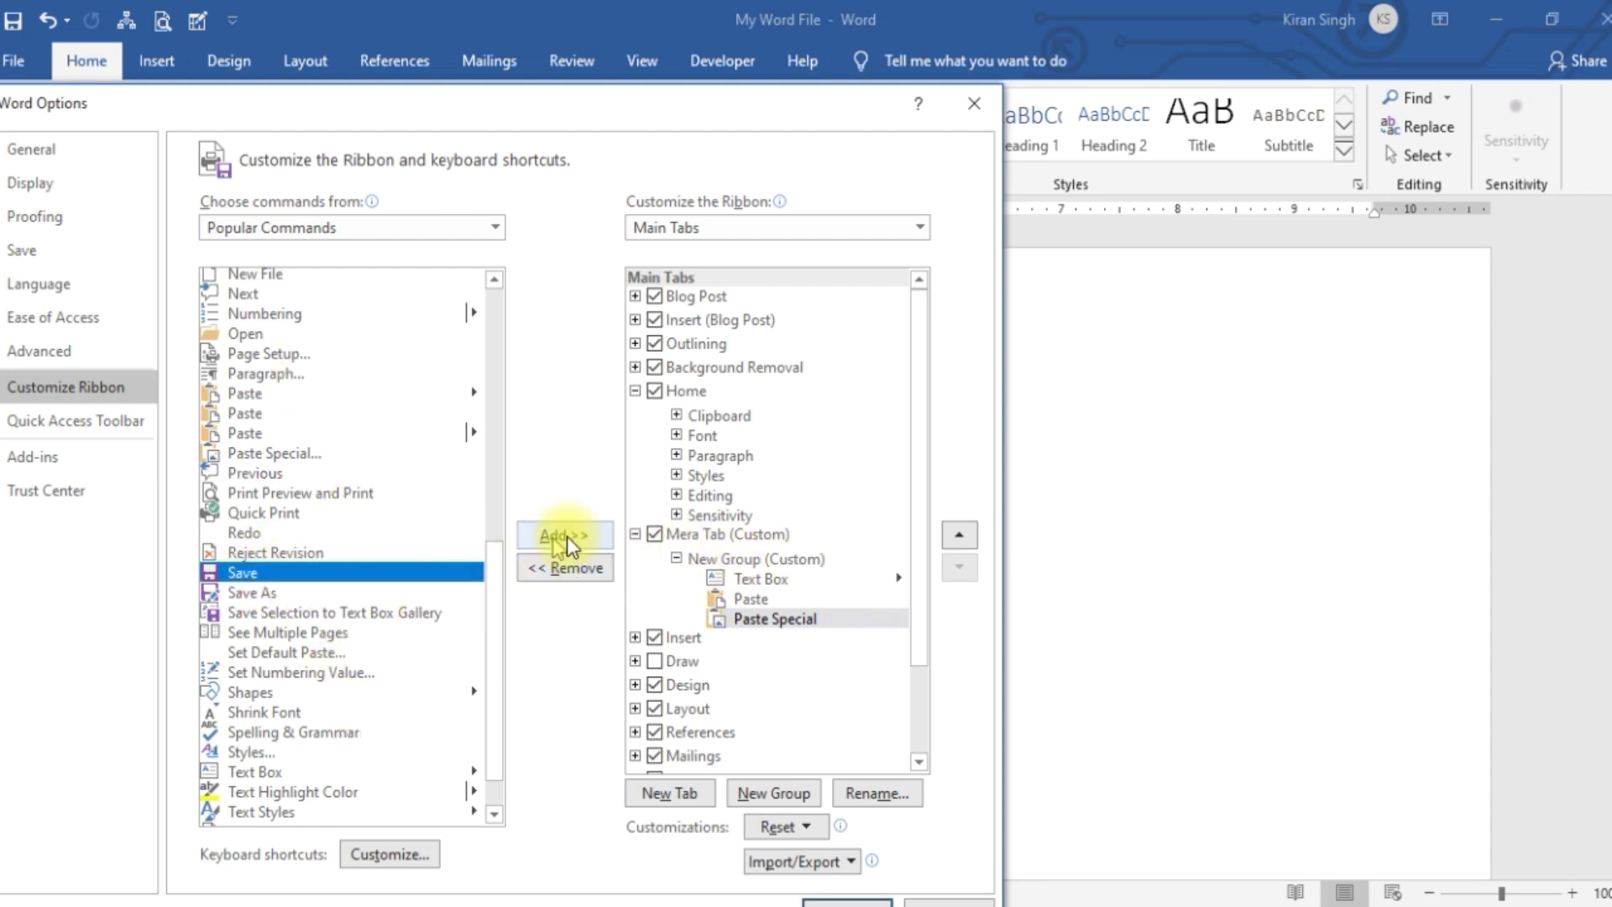
left_click(567, 535)
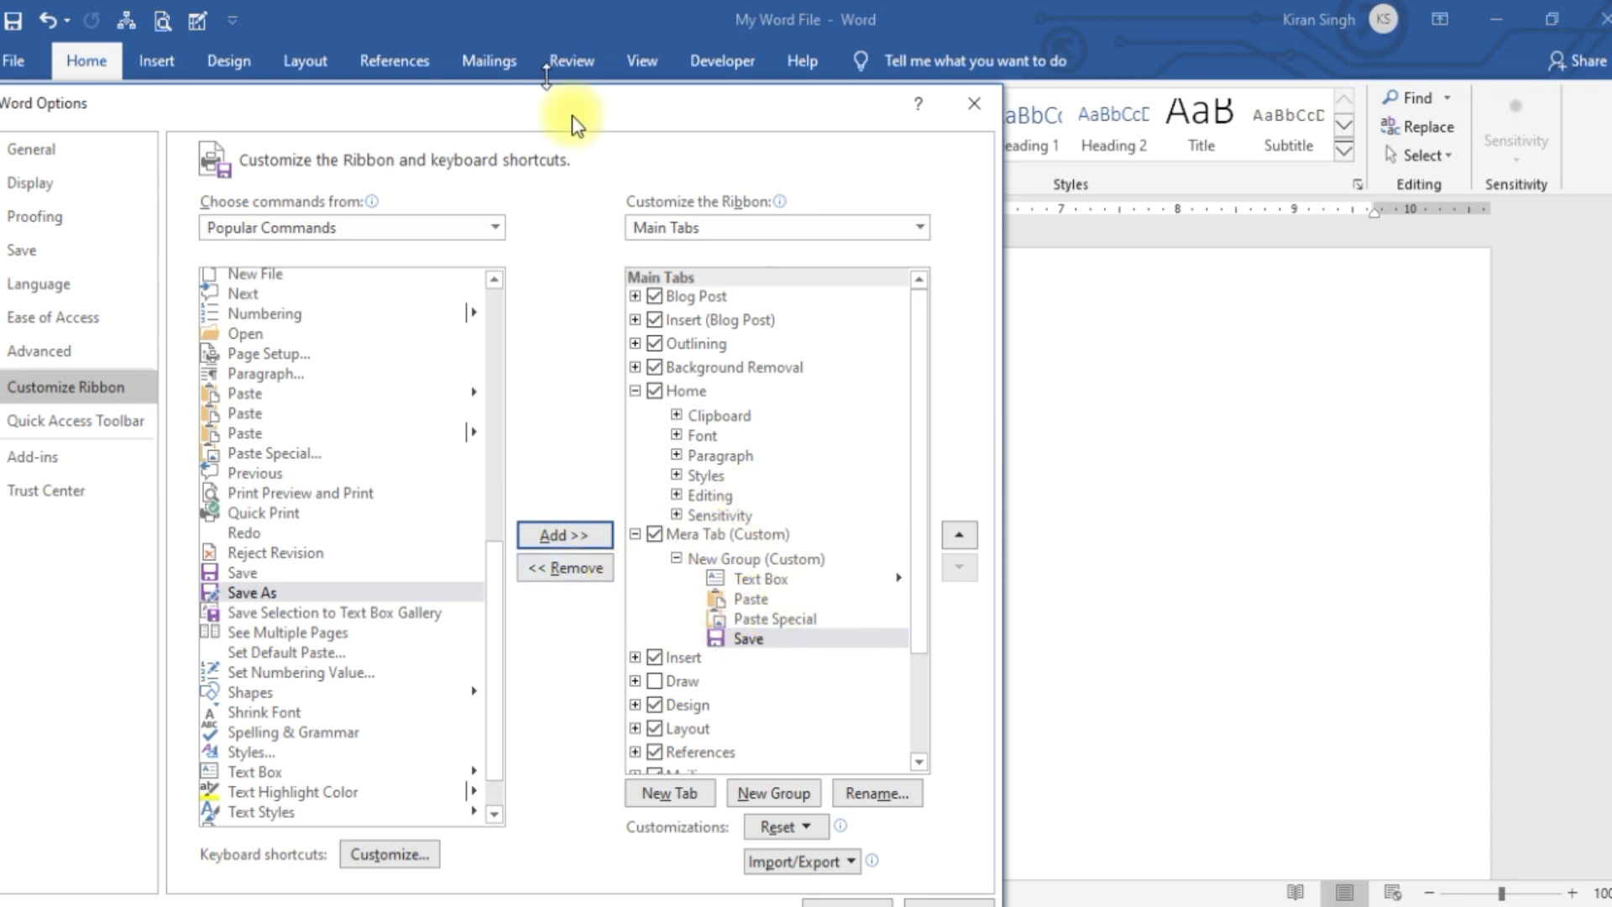
left_click_drag(574, 114, 561, 47)
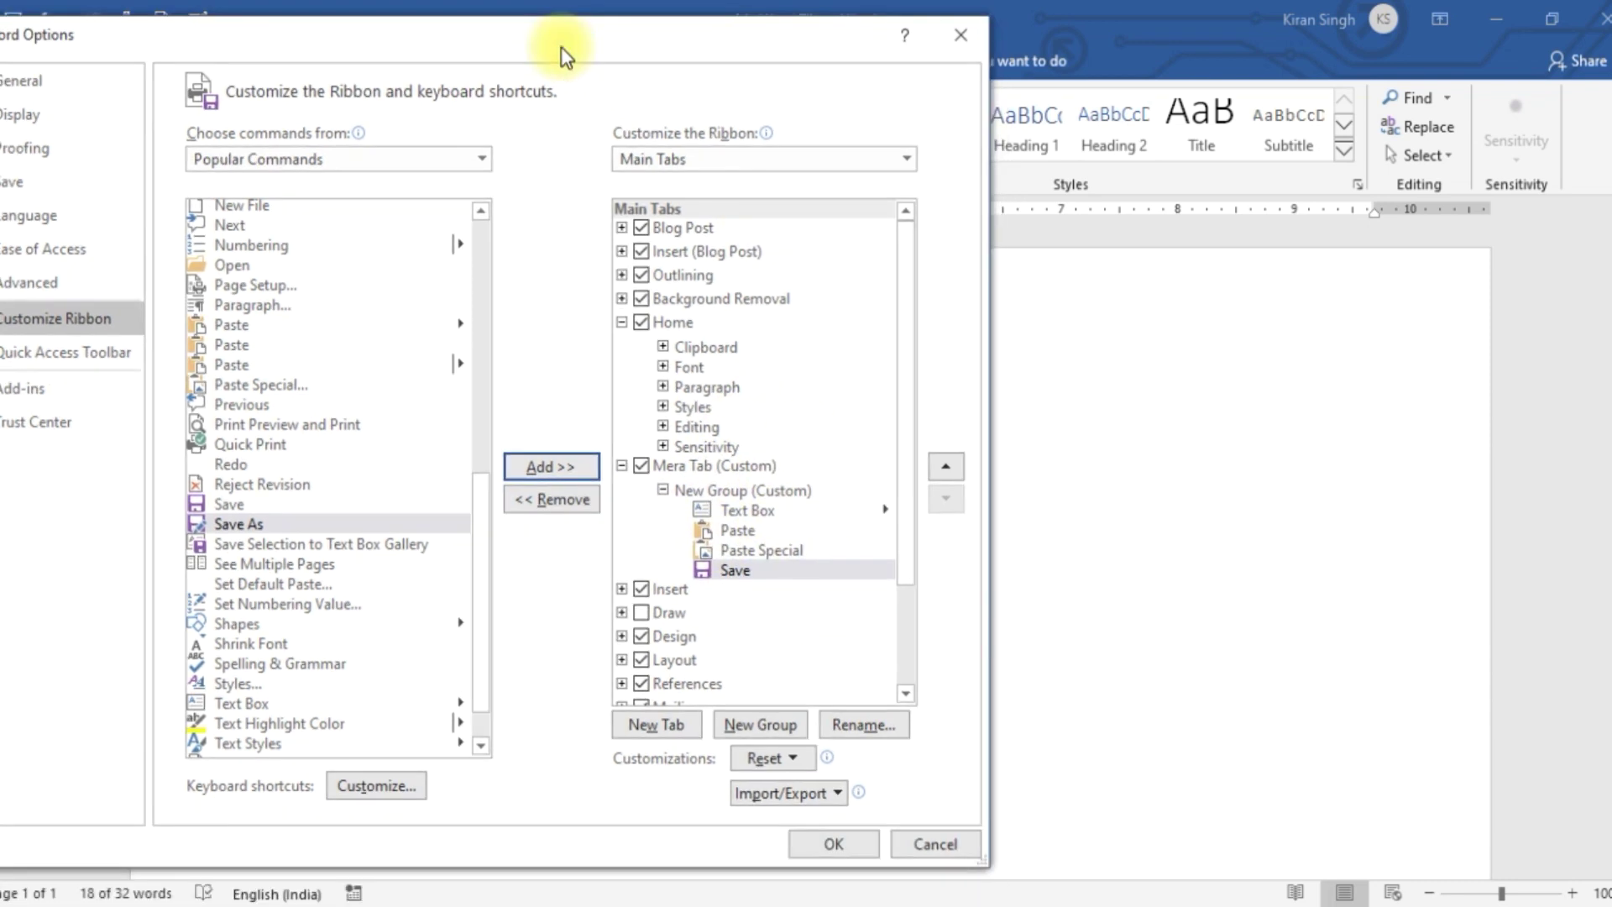
left_click(836, 839)
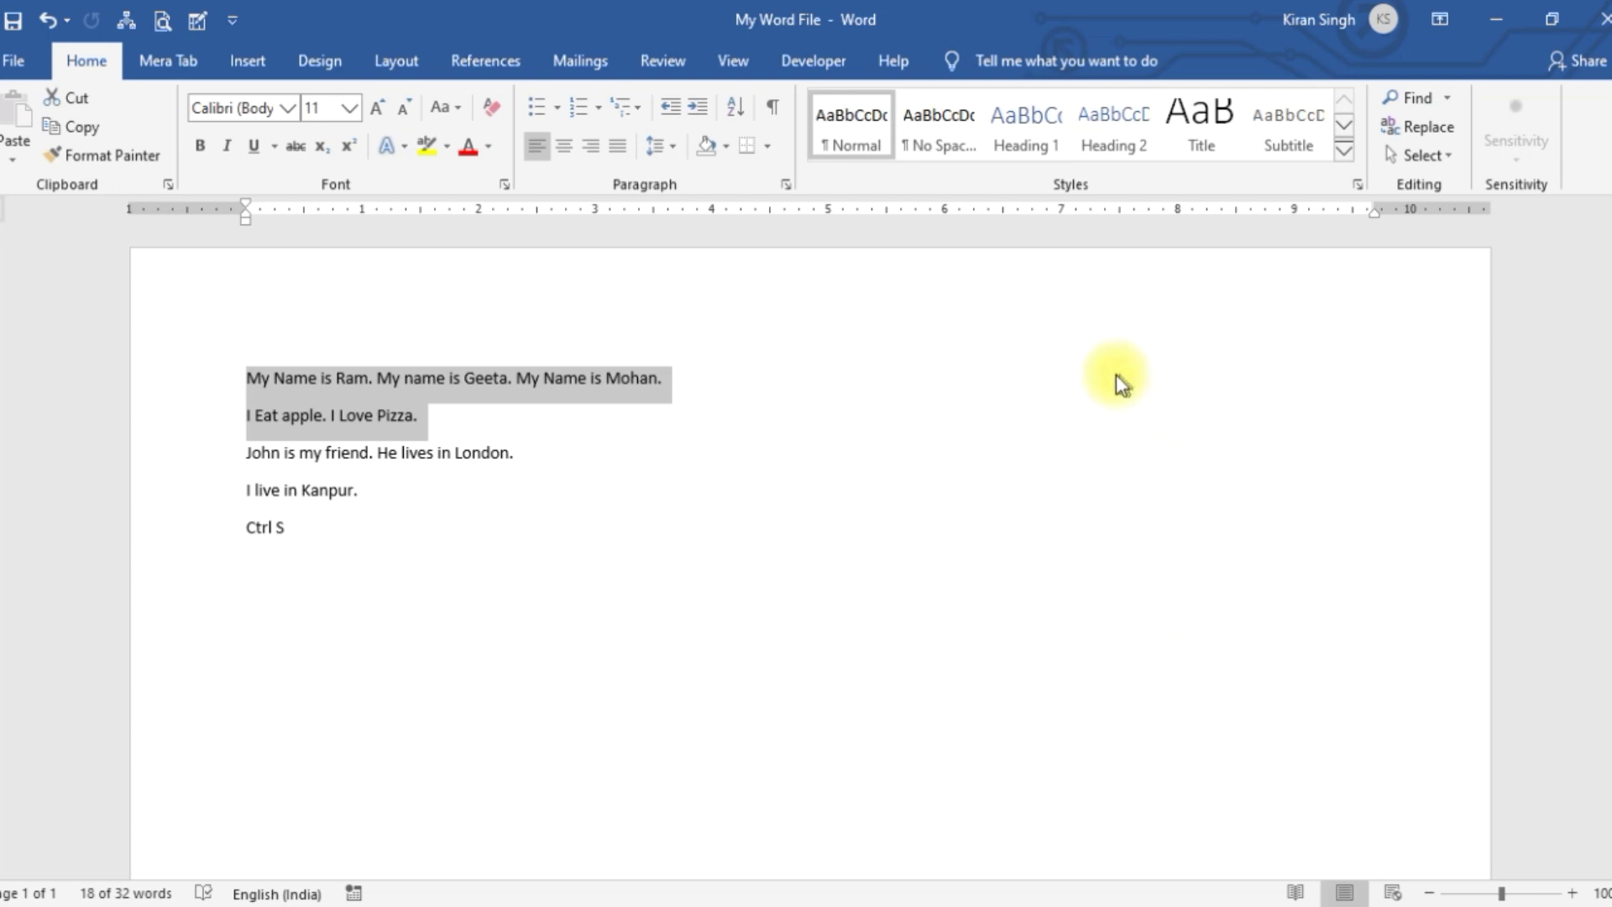
Step: Examine the commands on the custom Mera Tab, compare them with the Home commands, and finish on Home
left_click(163, 58)
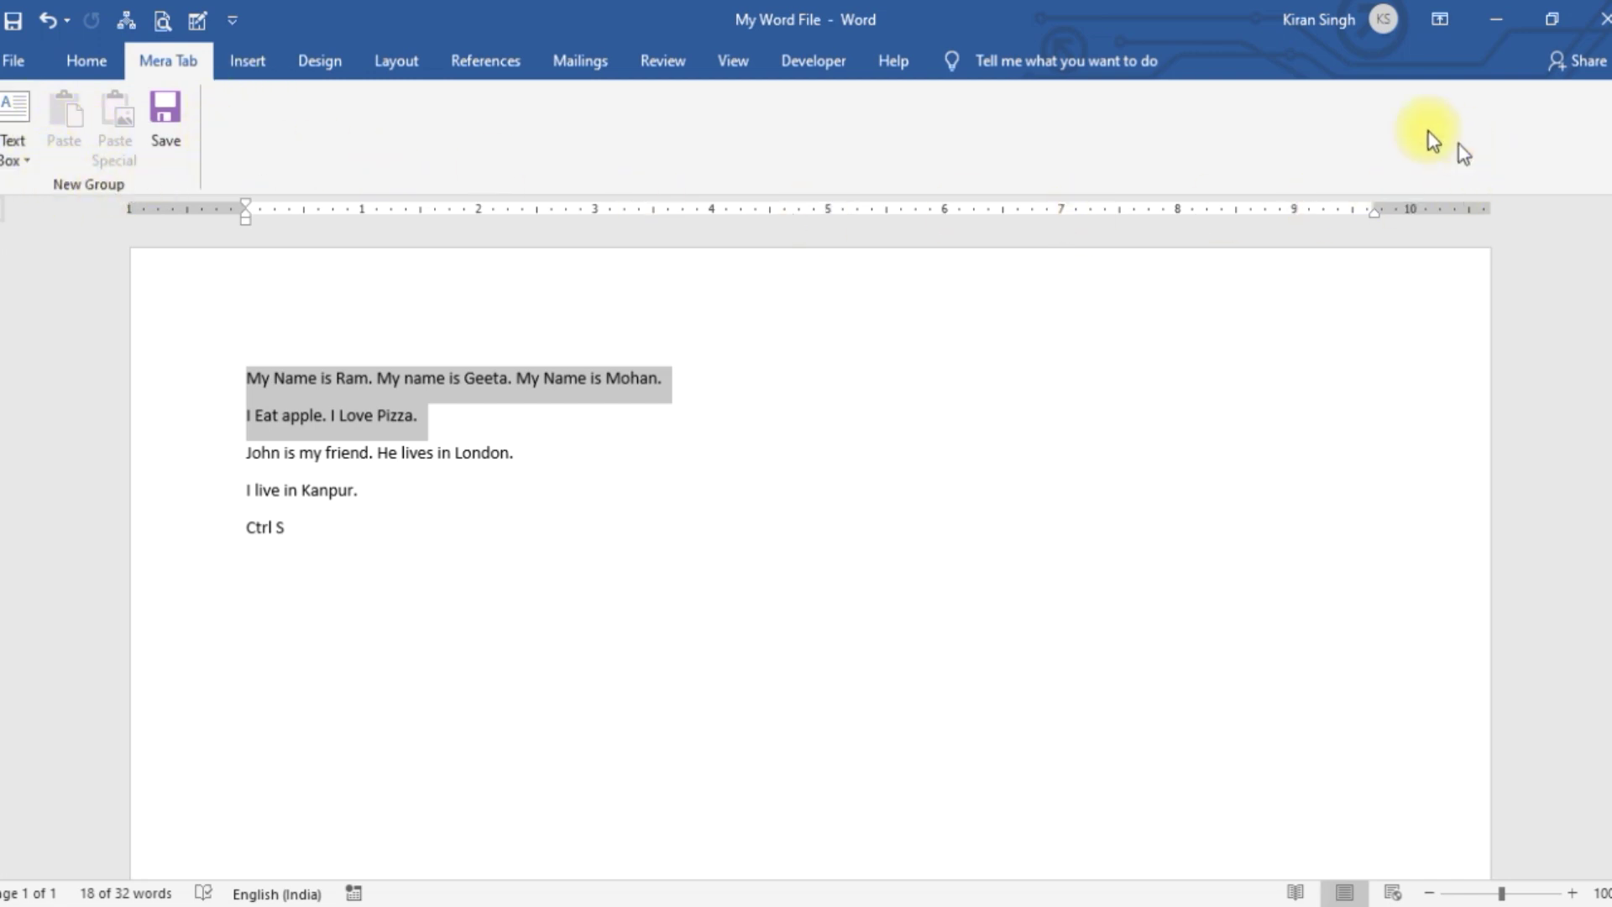
left_click(92, 62)
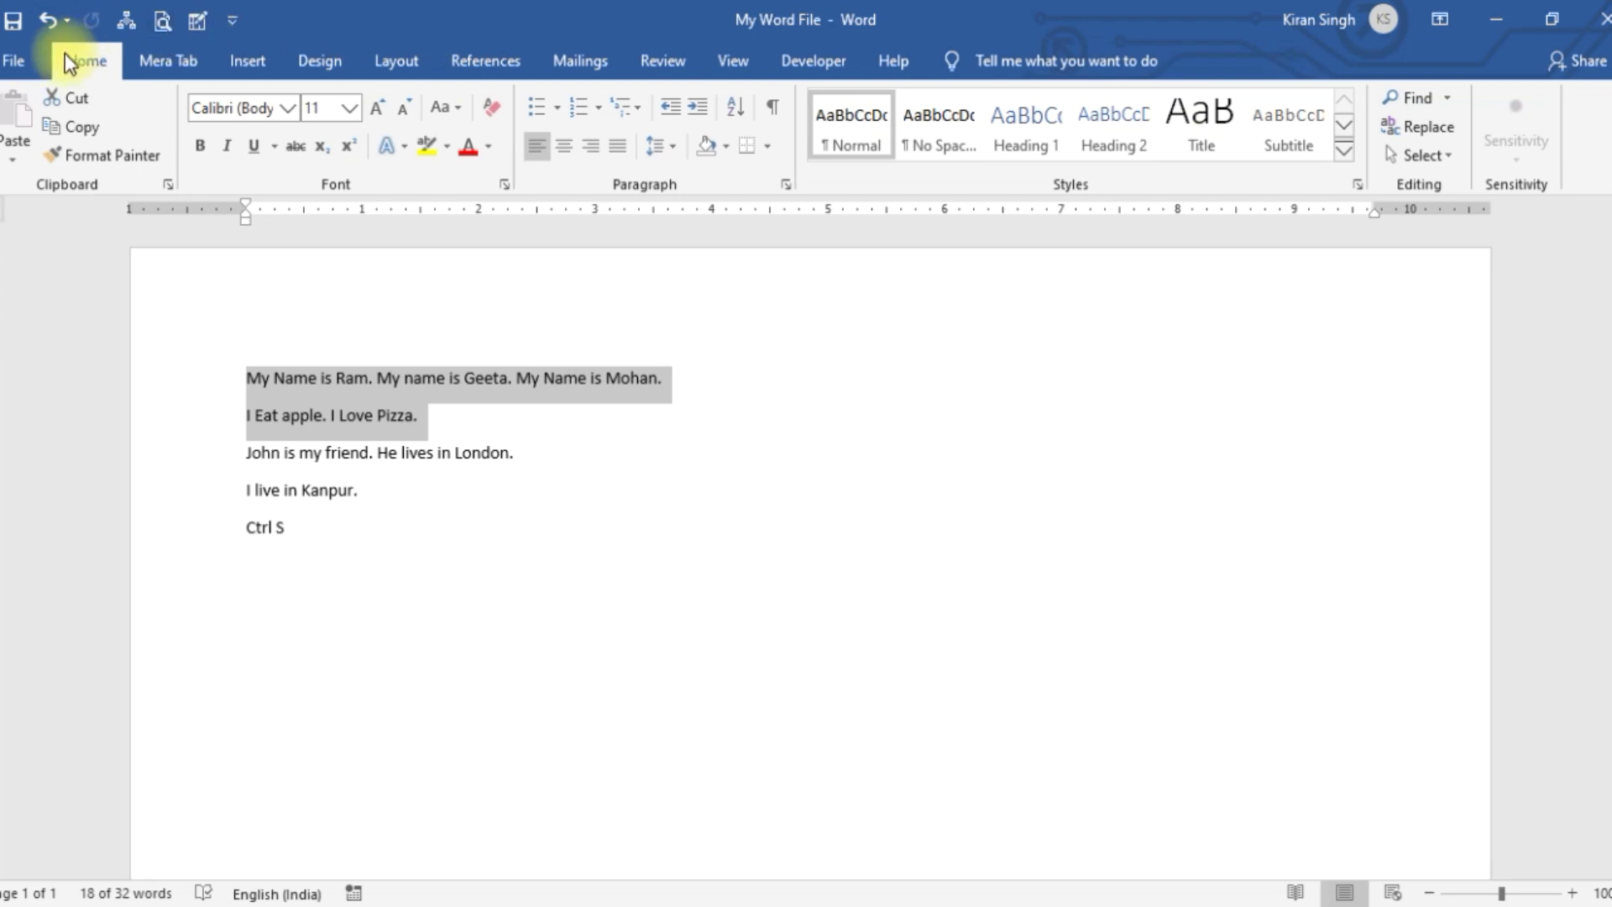
left_click(159, 62)
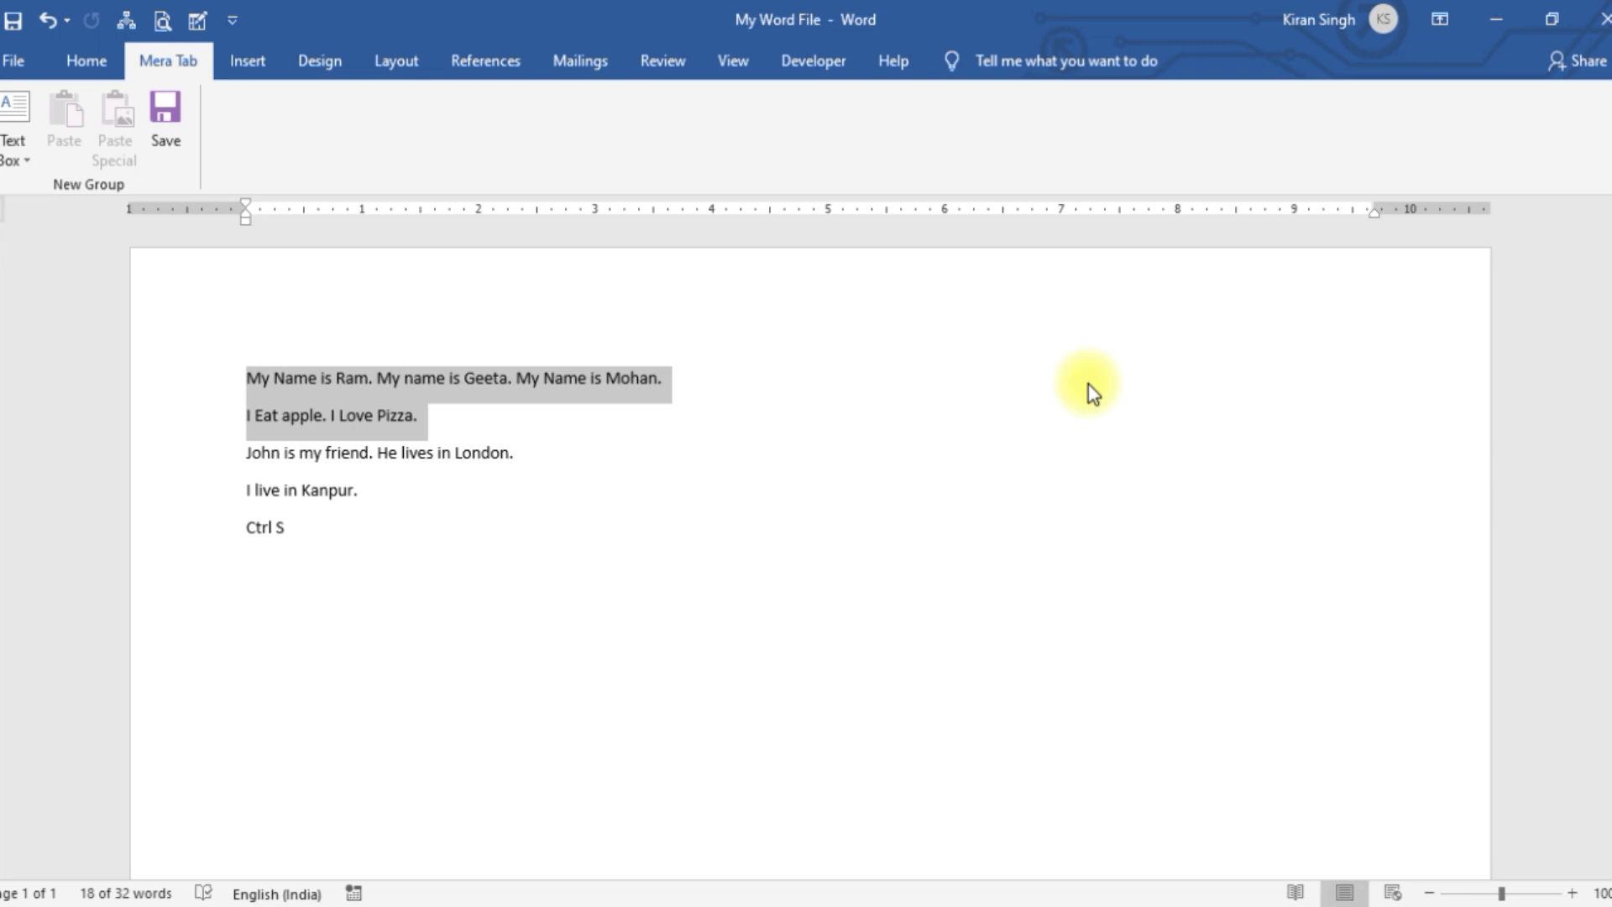
left_click(87, 58)
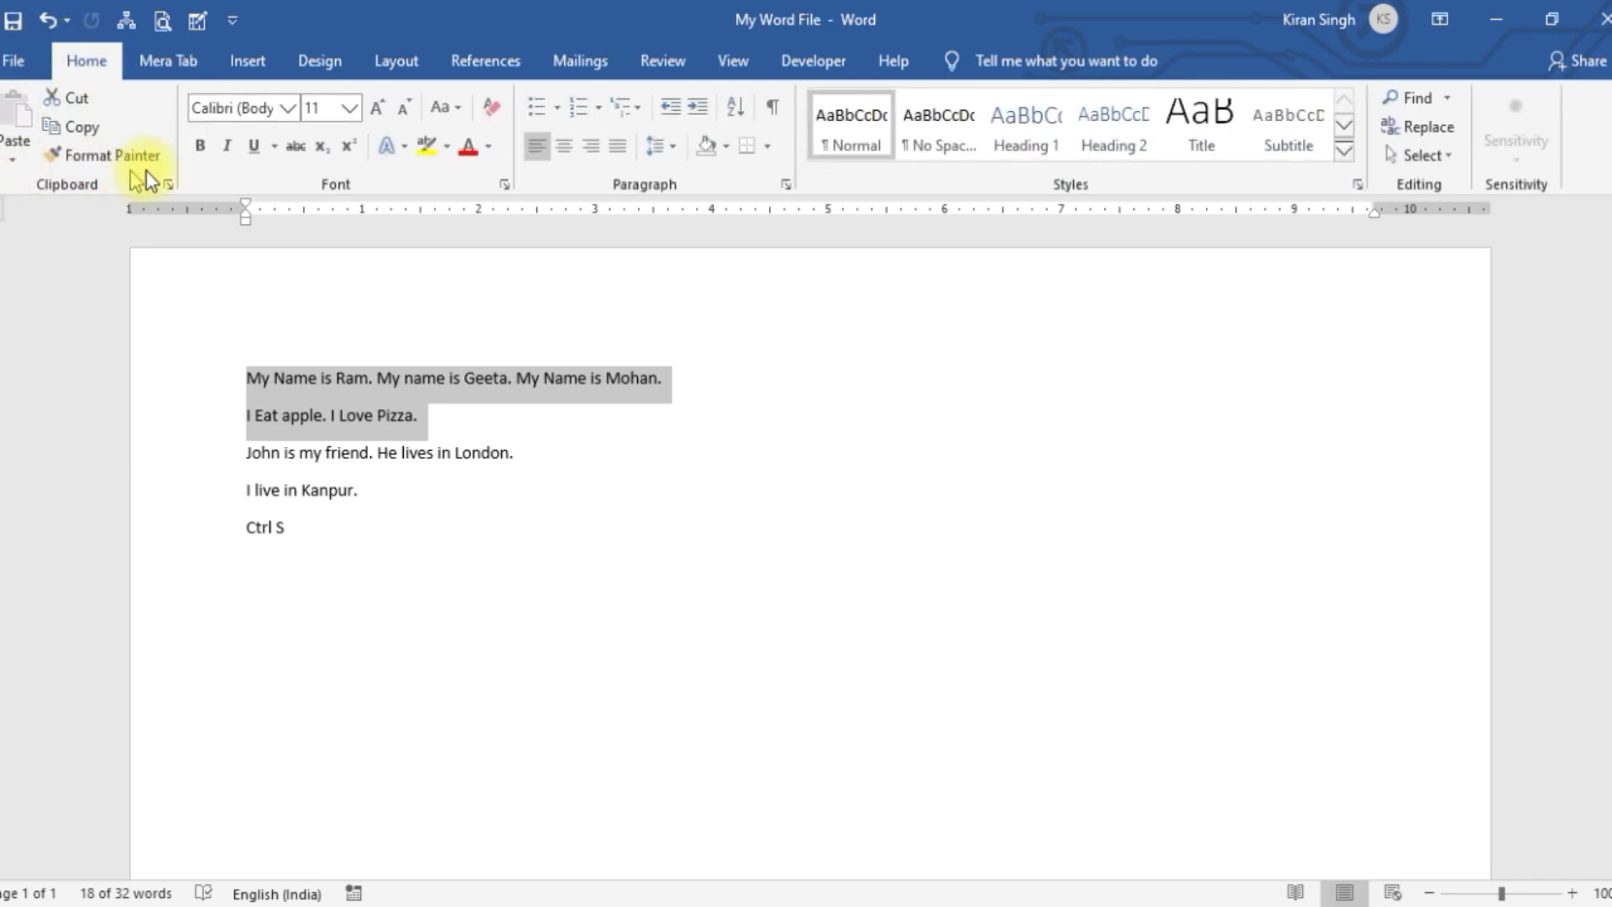